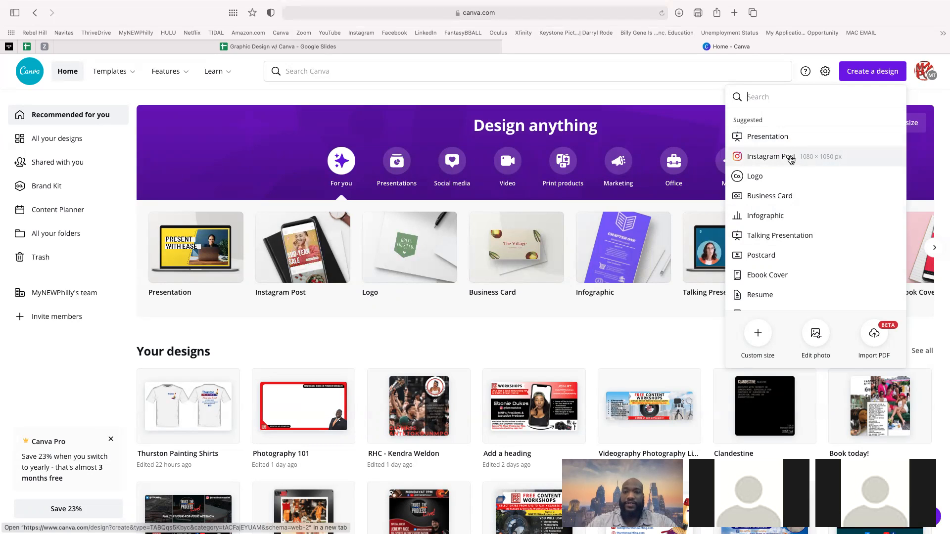
# - Create a blank Instagram Post and a blank 16:9 presentation, then go back to the Instagram Post
pyautogui.click(790, 157)
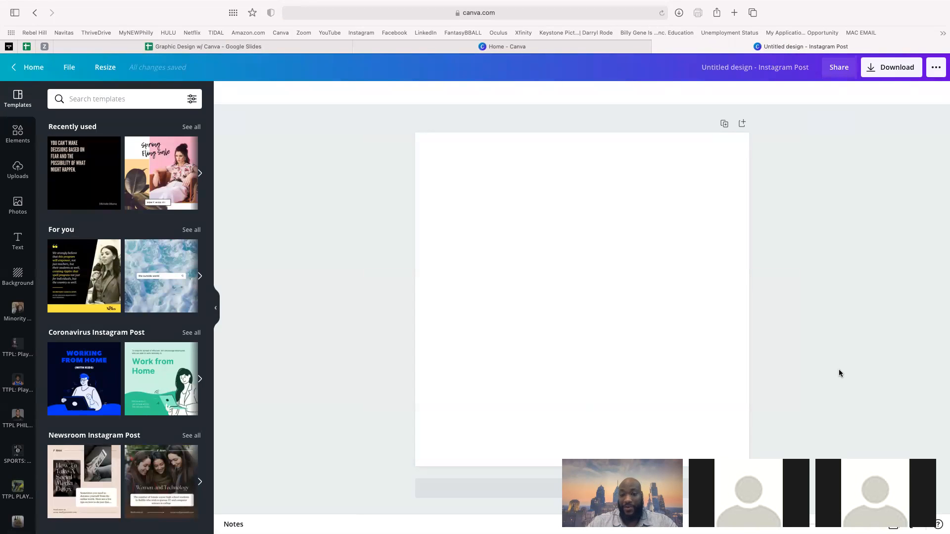
pyautogui.click(574, 46)
pyautogui.click(766, 138)
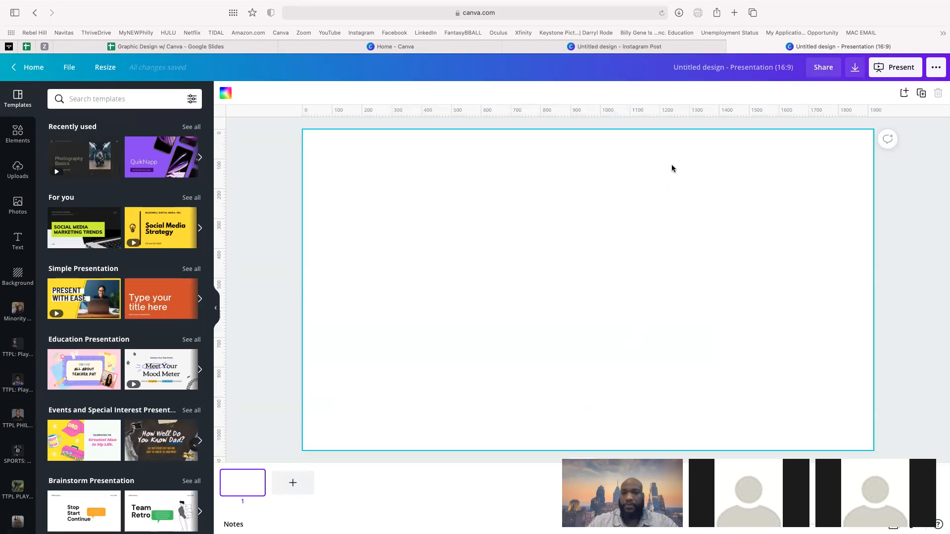
pyautogui.click(572, 47)
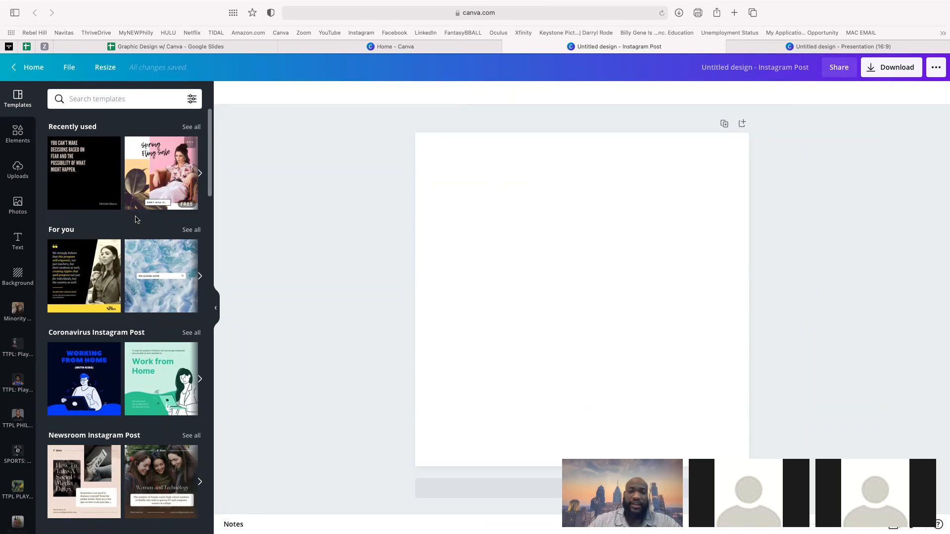
# - Search the templates for 'halloween'
pyautogui.scroll(-3, 136, 247)
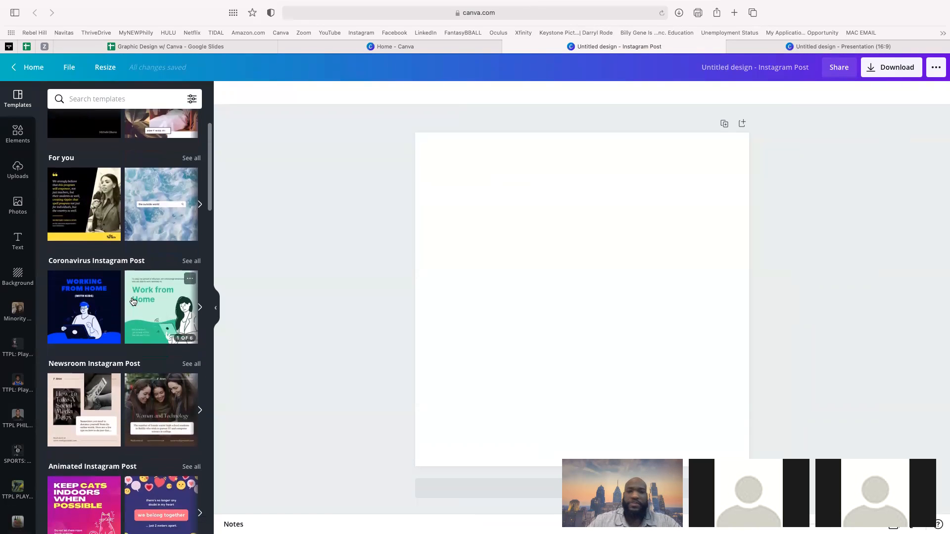
pyautogui.scroll(-2, 132, 301)
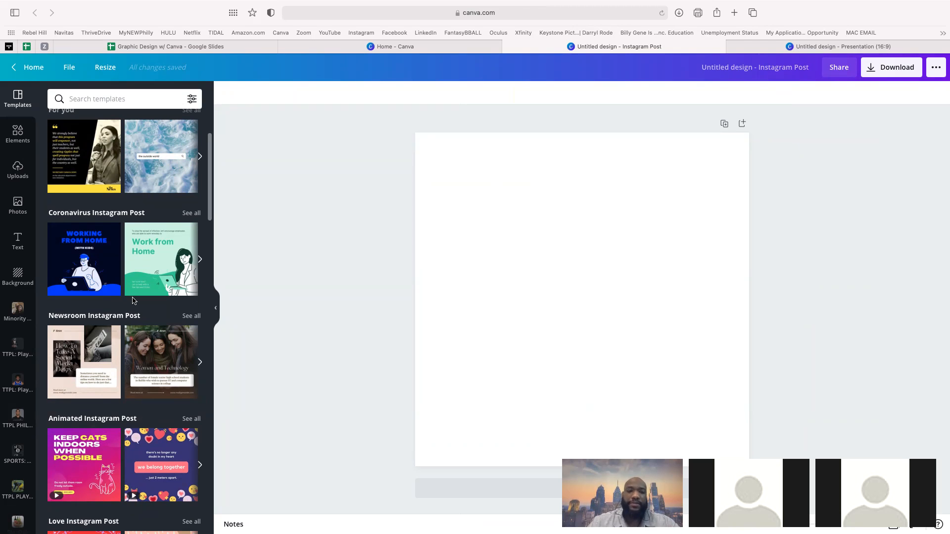
pyautogui.click(100, 101)
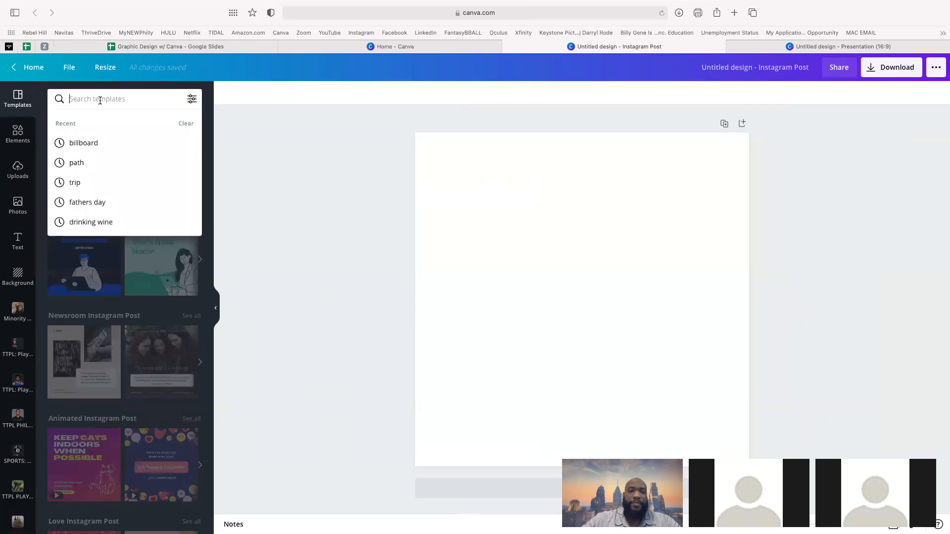
pyautogui.write('halloween')
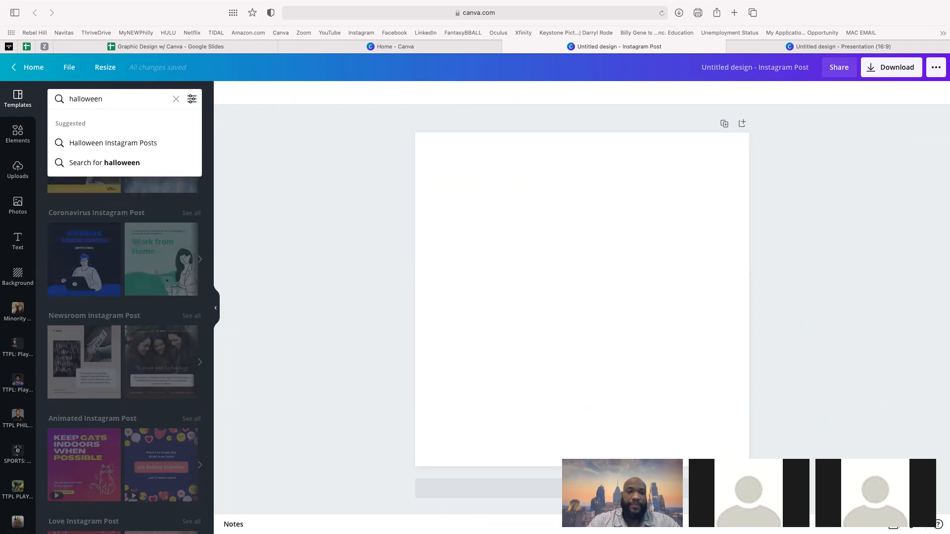
pyautogui.press('Return')
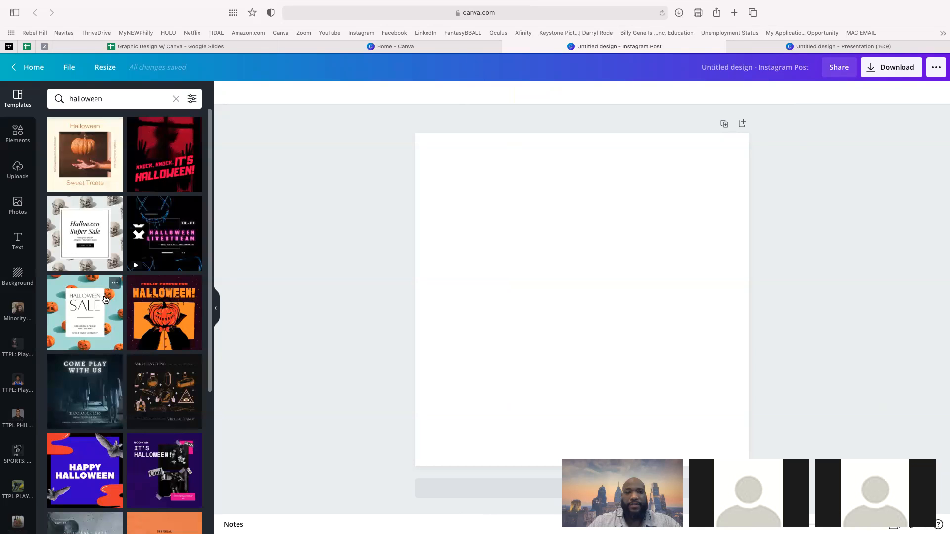
# - Apply the Halloween Super Sale template with skulls and a SHOP NOW box to the post
pyautogui.scroll(-6, 106, 299)
pyautogui.scroll(-5, 106, 300)
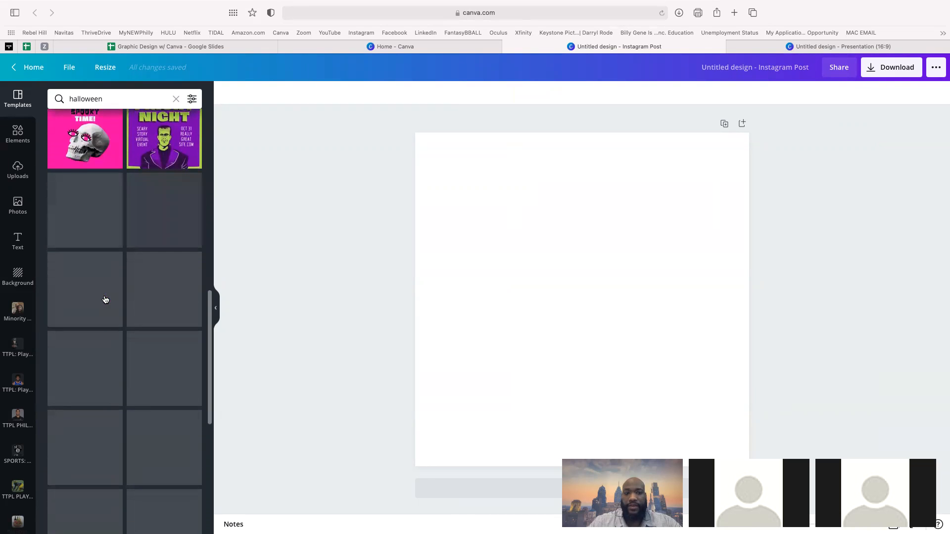
pyautogui.scroll(-3, 134, 386)
pyautogui.scroll(-1, 134, 386)
pyautogui.scroll(-2, 133, 386)
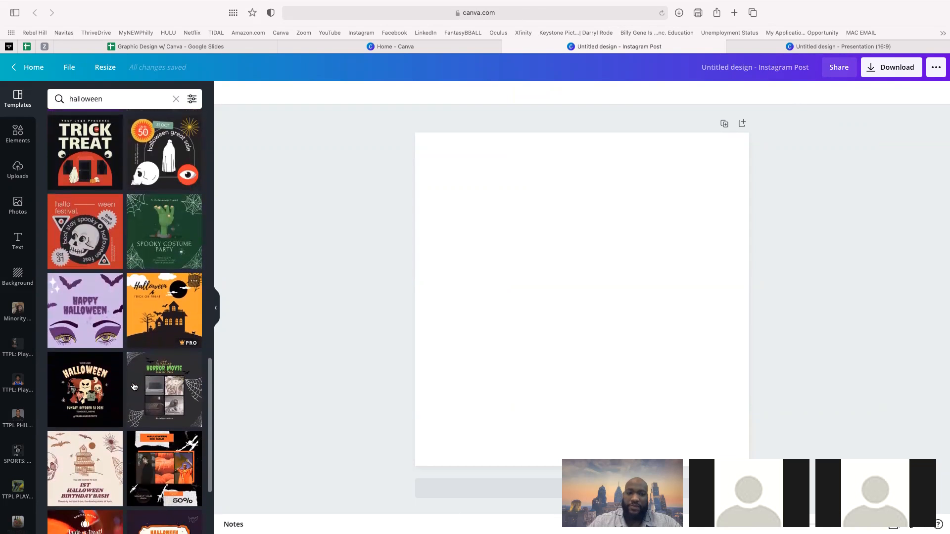
pyautogui.scroll(-2, 133, 387)
pyautogui.scroll(1, 134, 386)
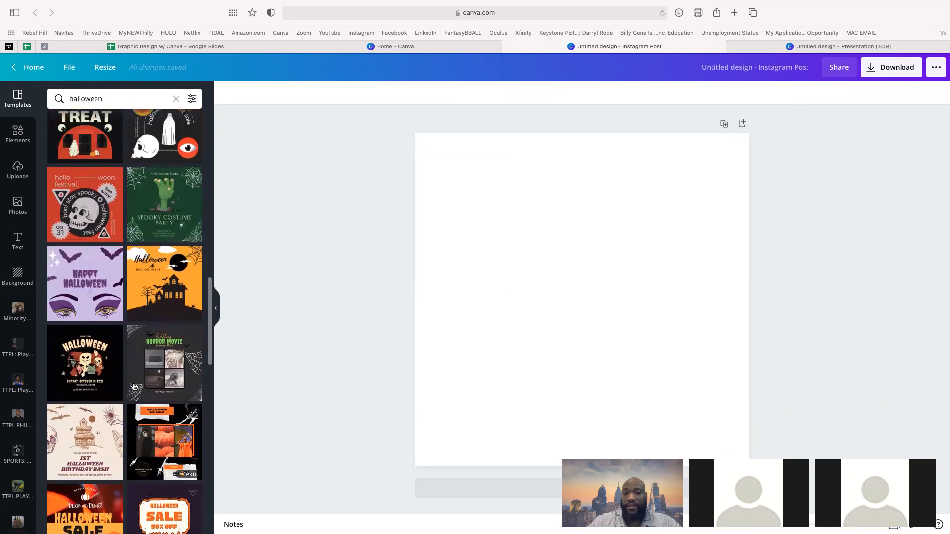
pyautogui.scroll(15, 133, 387)
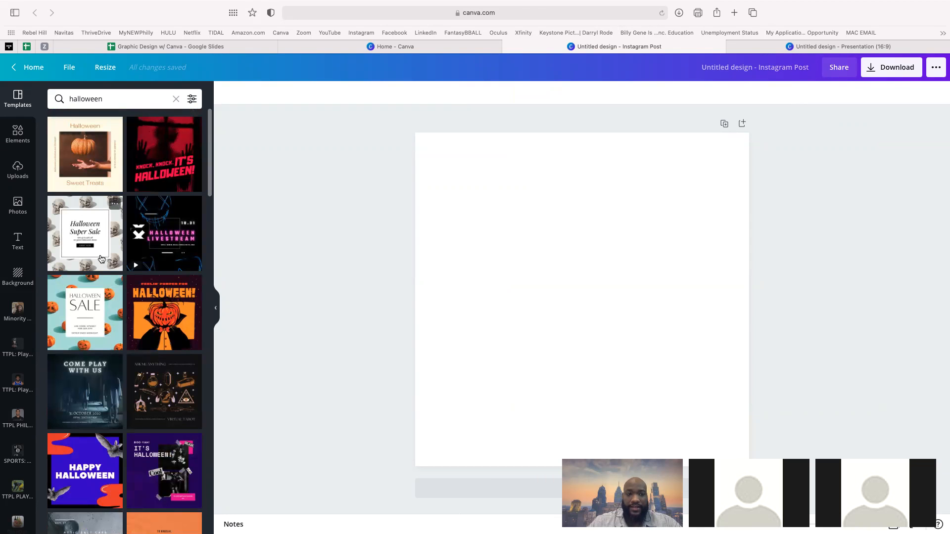
pyautogui.click(101, 258)
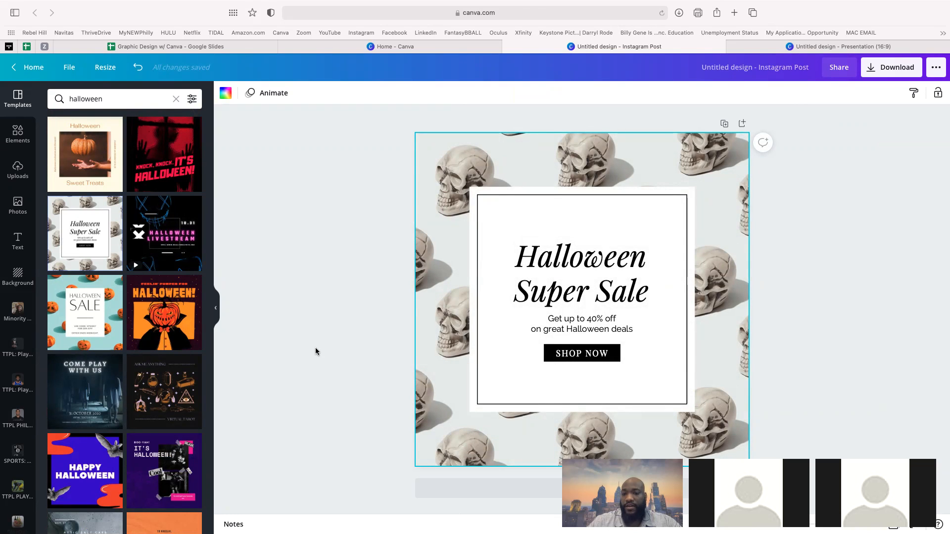
# - On the 16:9 presentation, search the templates for 'halloween', retrying the search once
pyautogui.click(788, 47)
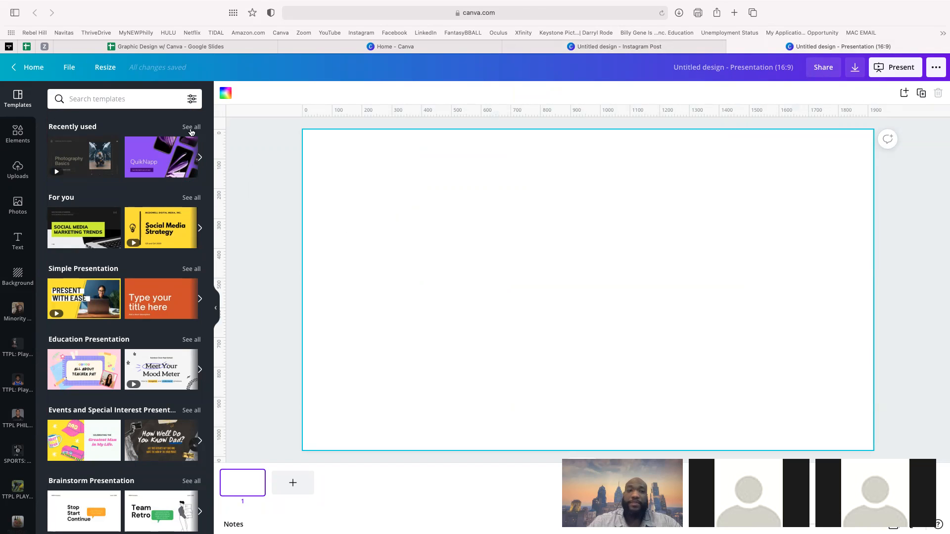
pyautogui.click(167, 101)
pyautogui.write('halloween')
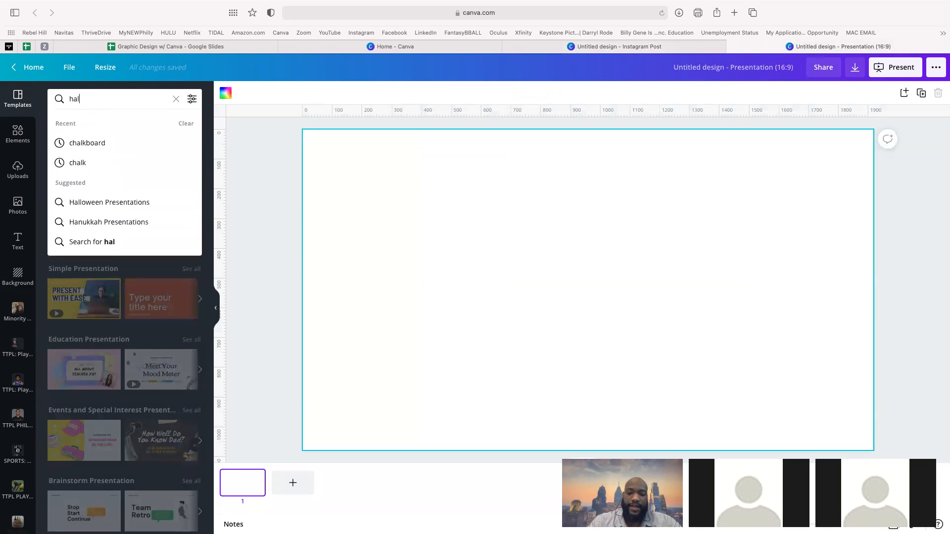
pyautogui.press('Return')
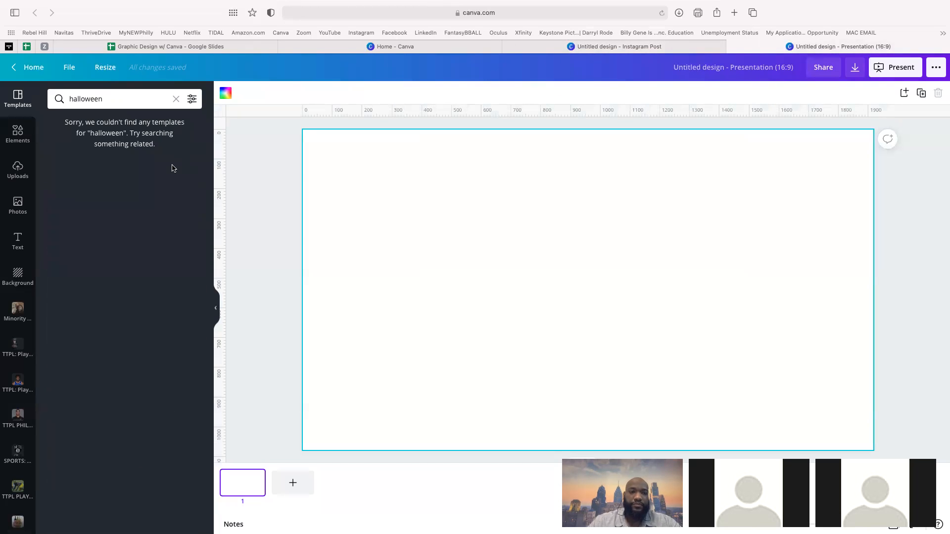
pyautogui.moveTo(117, 106); pyautogui.dragTo(2, 88)
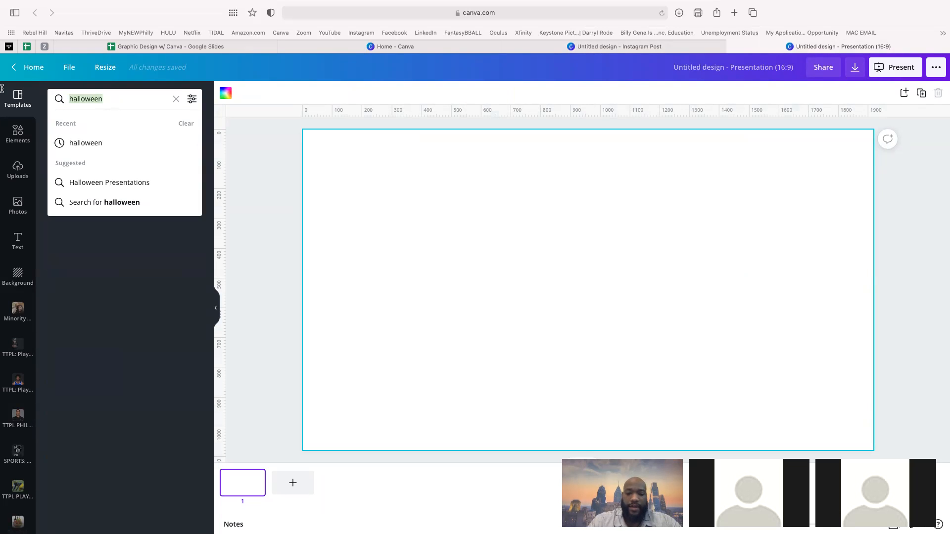
pyautogui.write('hallow')
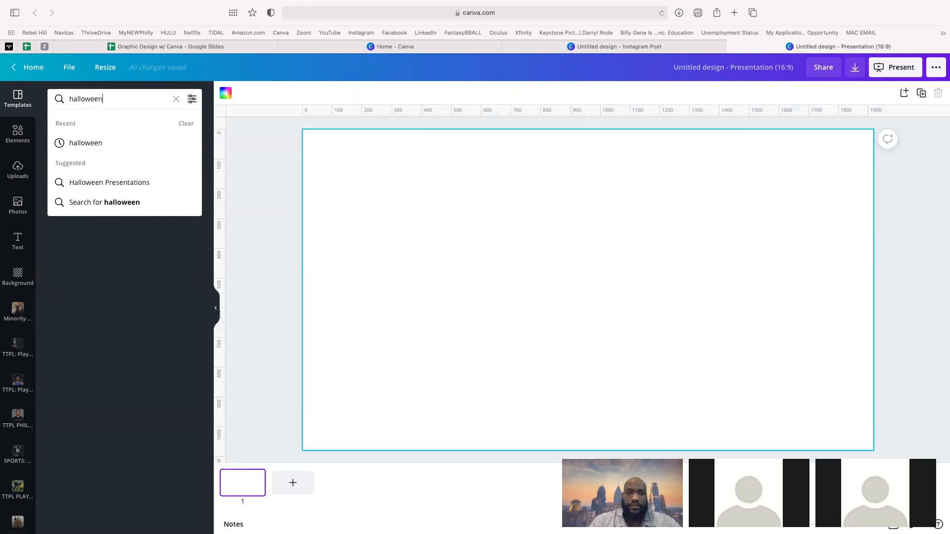
pyautogui.press('Return')
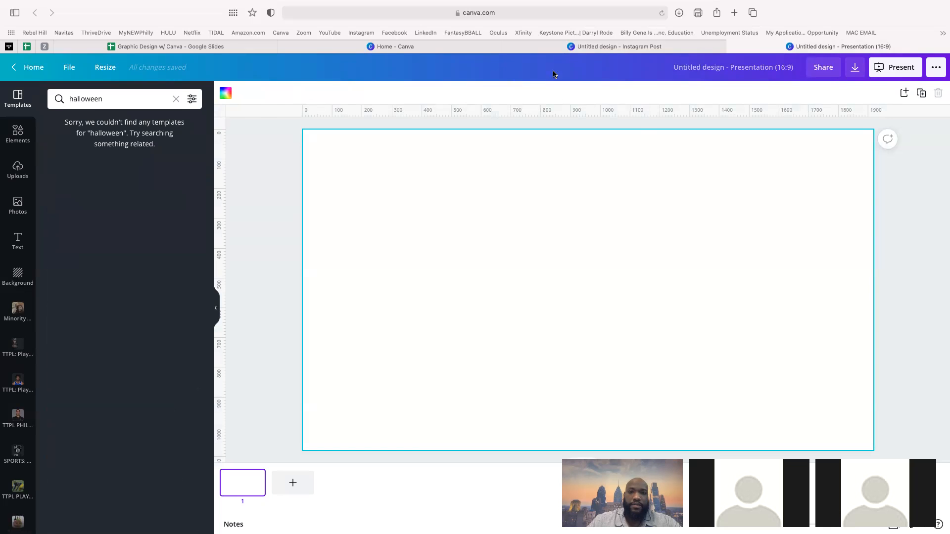
# - Glance at the Instagram Post, then return to the presentation and start an Elements search
pyautogui.click(579, 48)
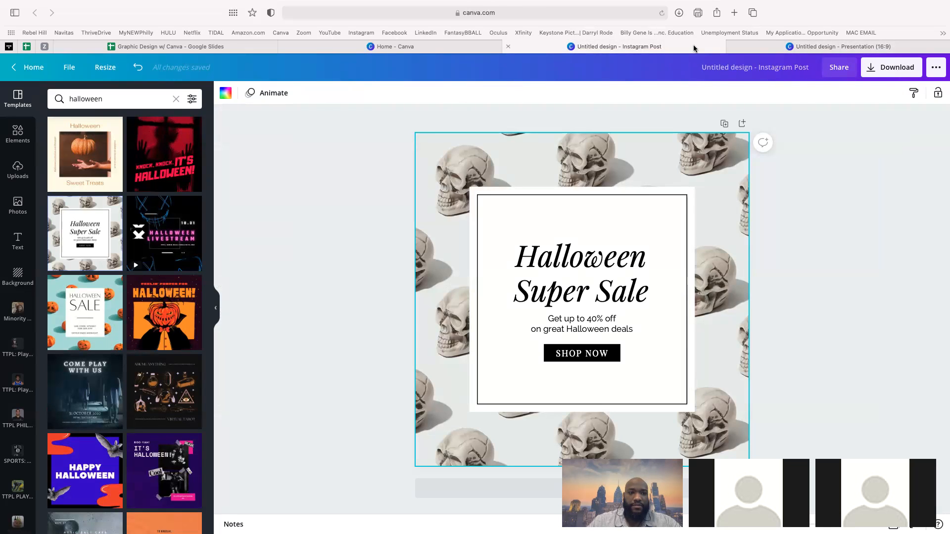
pyautogui.click(806, 46)
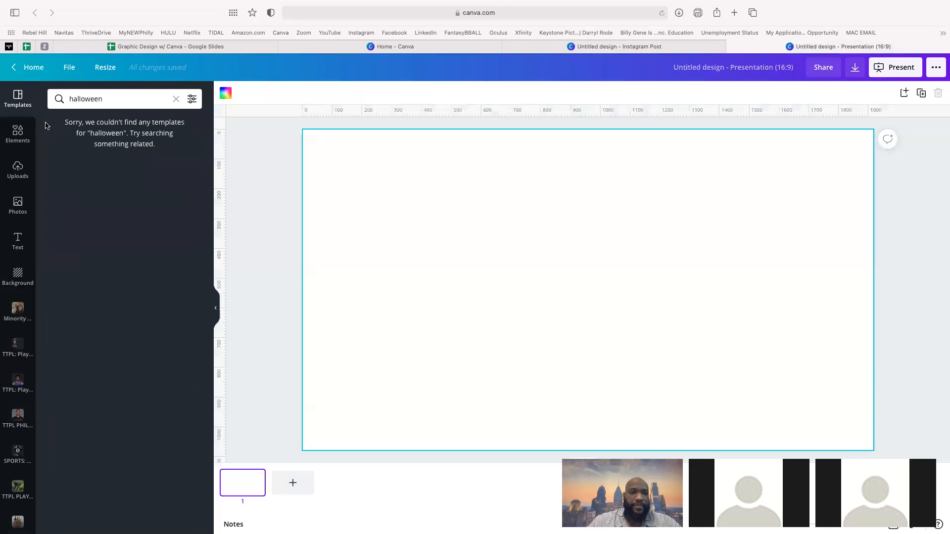
pyautogui.click(18, 134)
pyautogui.click(92, 98)
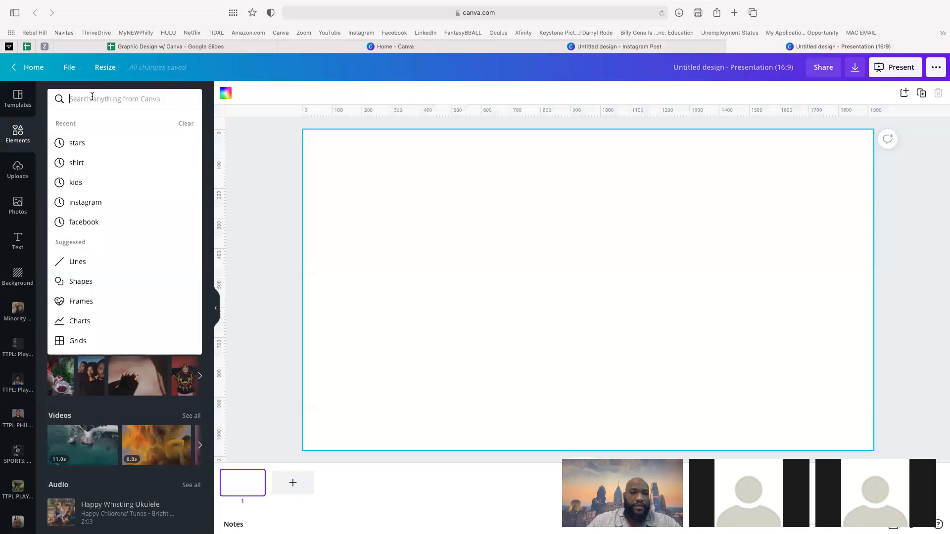
# - Search the elements for 'halloween', then clear and rerun the 'halloween' template search
pyautogui.write('halloween')
pyautogui.press('Return')
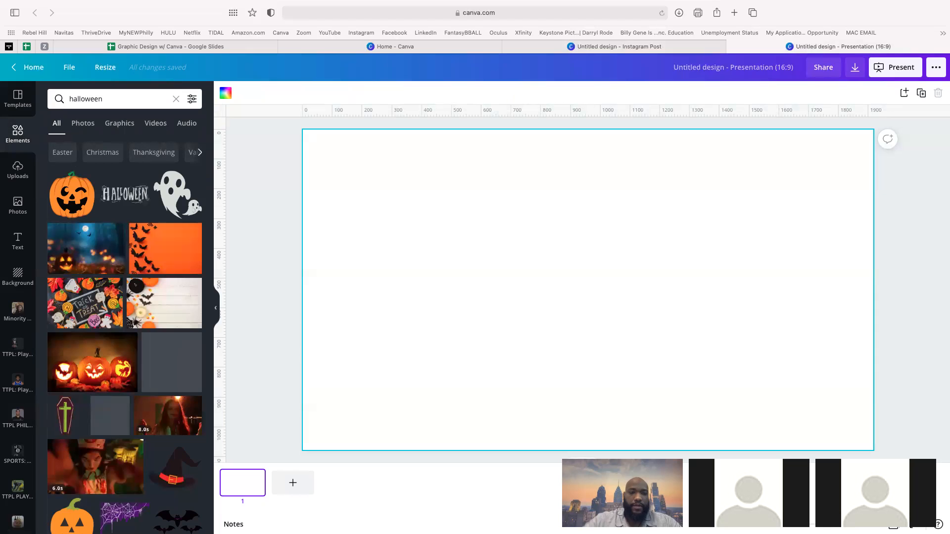
pyautogui.click(19, 97)
pyautogui.click(105, 99)
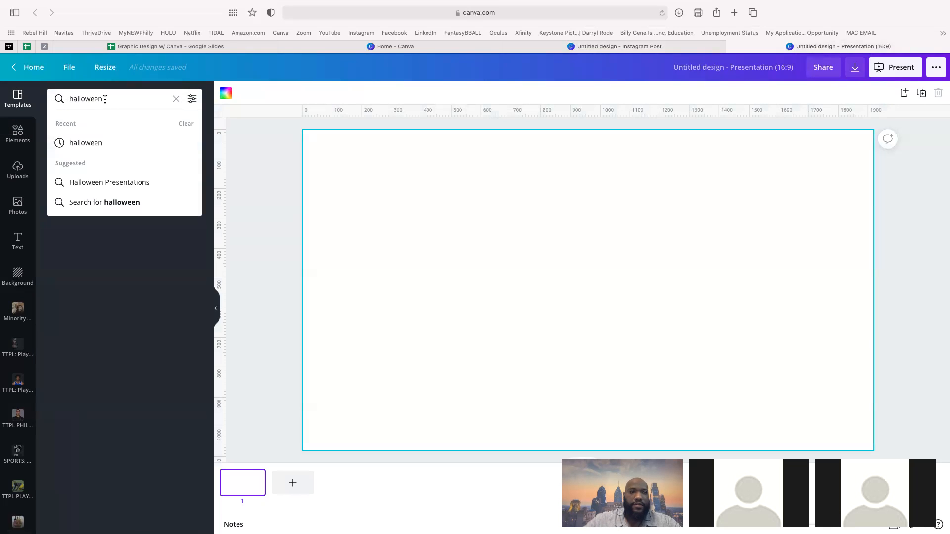
pyautogui.press('BackSpace')
pyautogui.press('BackSpace')
pyautogui.press('BackSpace')
pyautogui.press('BackSpace')
pyautogui.press('BackSpace')
pyautogui.press('BackSpace')
pyautogui.press('BackSpace')
pyautogui.press('BackSpace')
pyautogui.press('BackSpace')
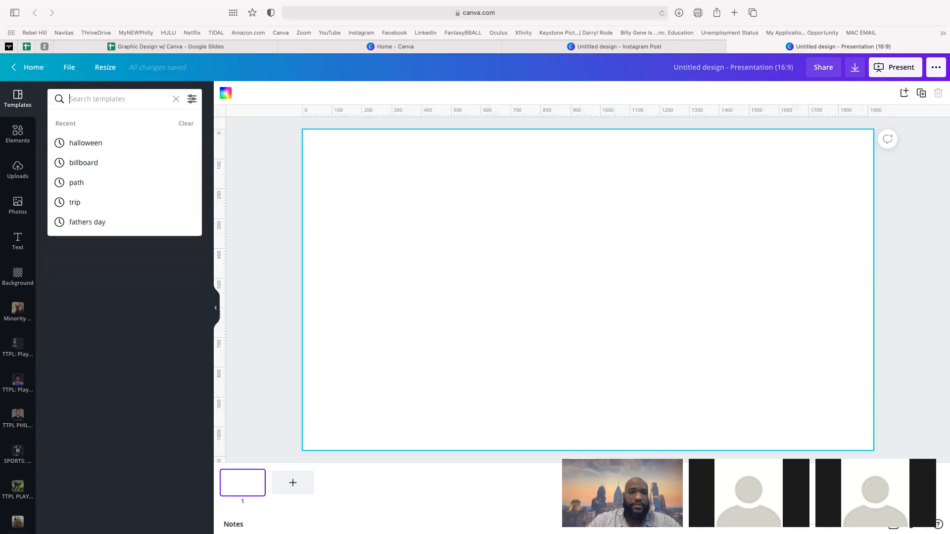
pyautogui.click(19, 132)
pyautogui.click(19, 99)
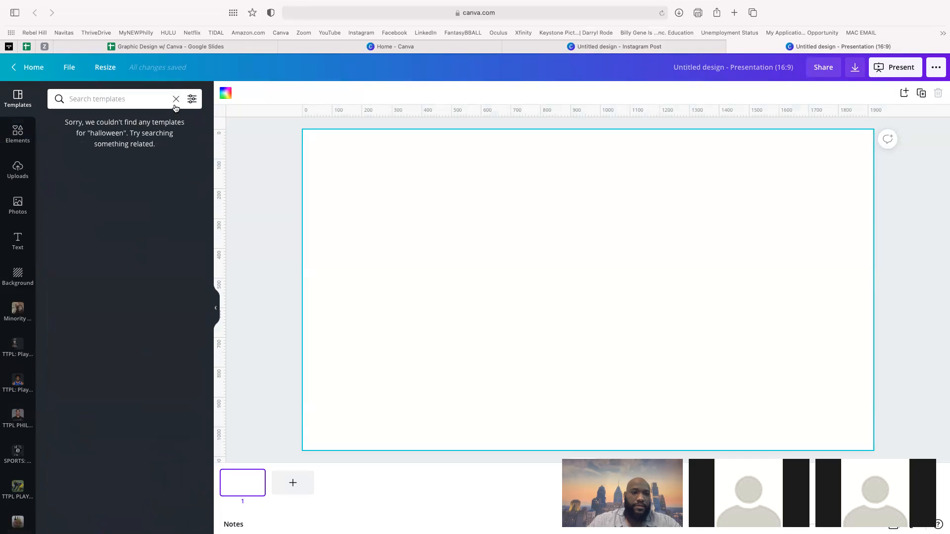
pyautogui.click(175, 103)
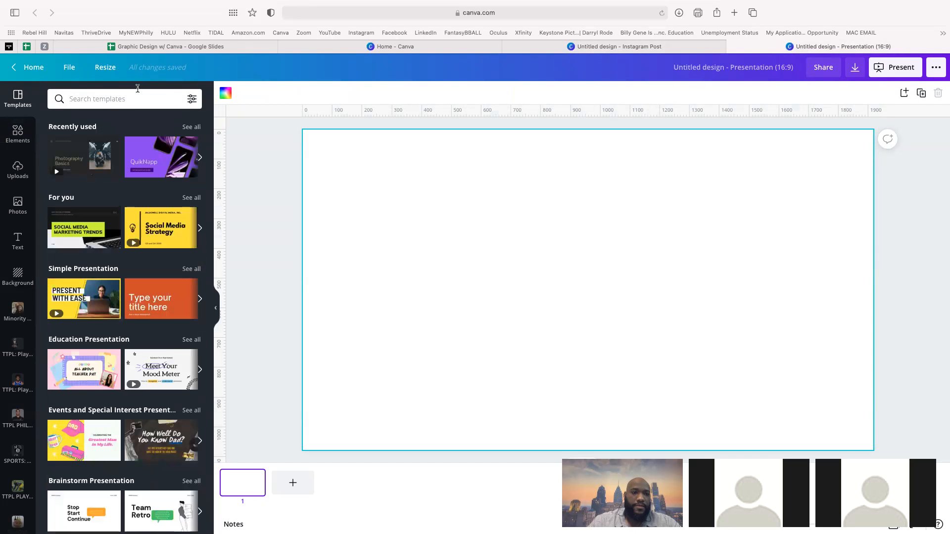
pyautogui.click(92, 98)
pyautogui.write('halloween')
pyautogui.press('Return')
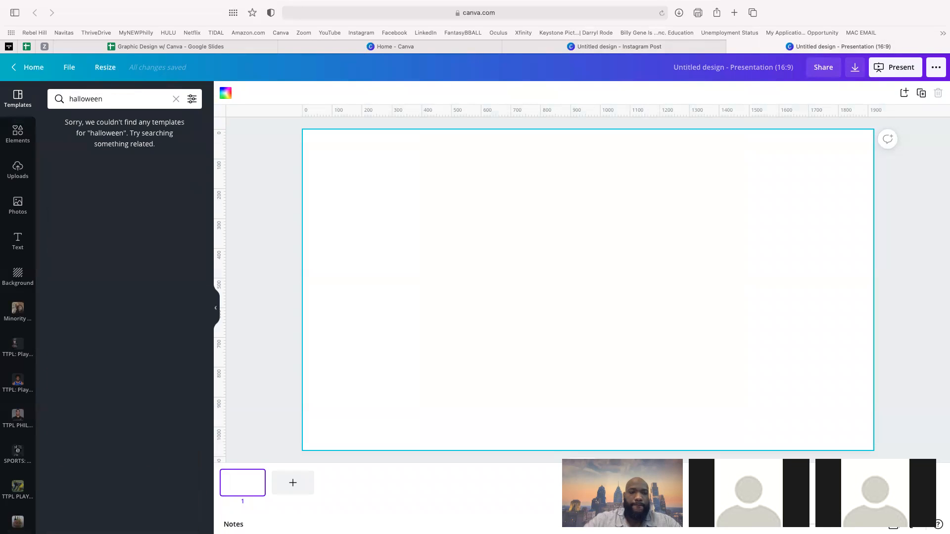
# - Place the Trick-or-Treat cookies photo enlarged at the slide's upper right, then return to the Instagram Post
pyautogui.click(19, 130)
pyautogui.scroll(-5, 163, 338)
pyautogui.scroll(-2, 163, 338)
pyautogui.scroll(5, 148, 297)
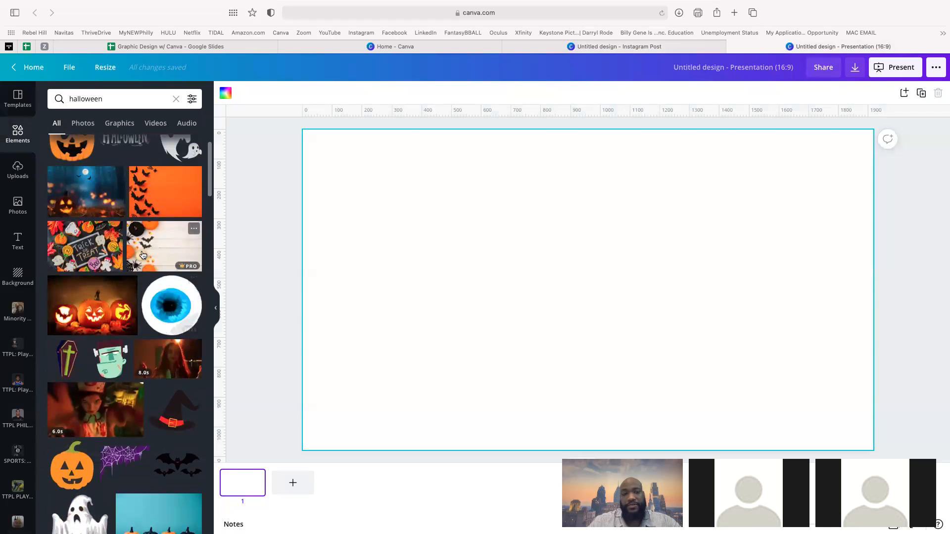
pyautogui.scroll(2, 142, 255)
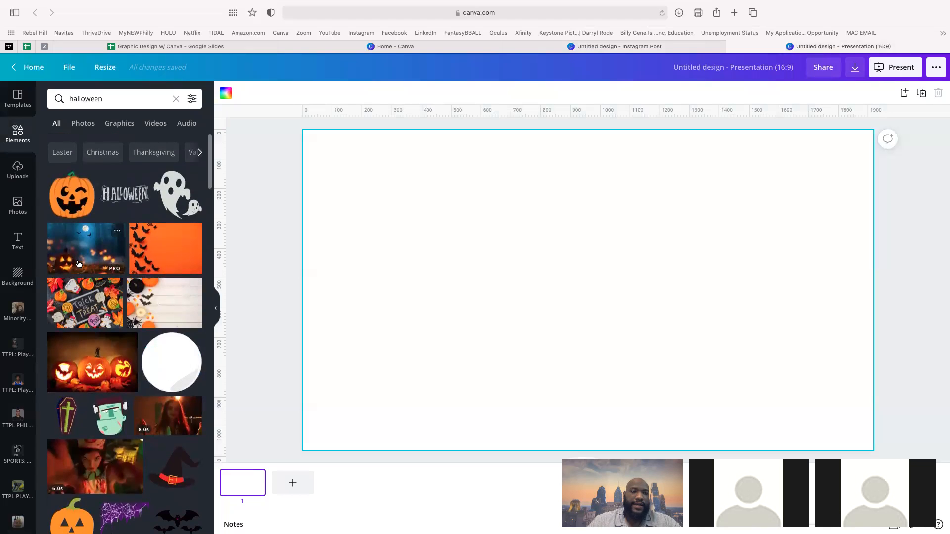
pyautogui.click(96, 303)
pyautogui.moveTo(471, 285); pyautogui.dragTo(565, 253)
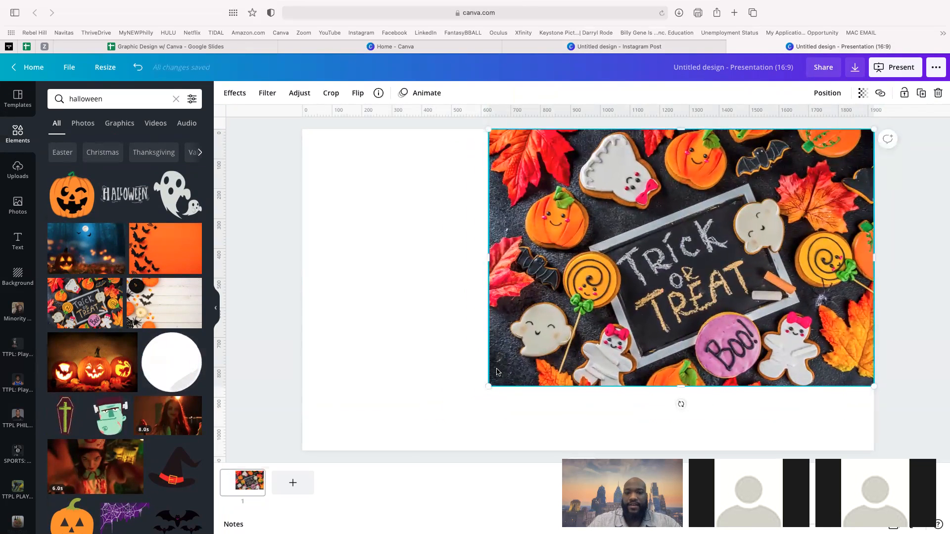
pyautogui.moveTo(489, 385); pyautogui.dragTo(248, 429)
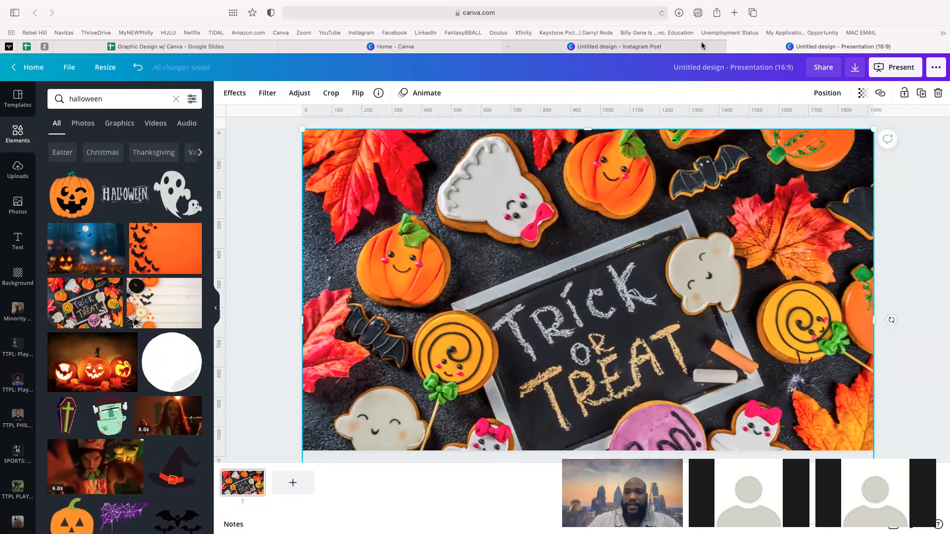
pyautogui.click(676, 49)
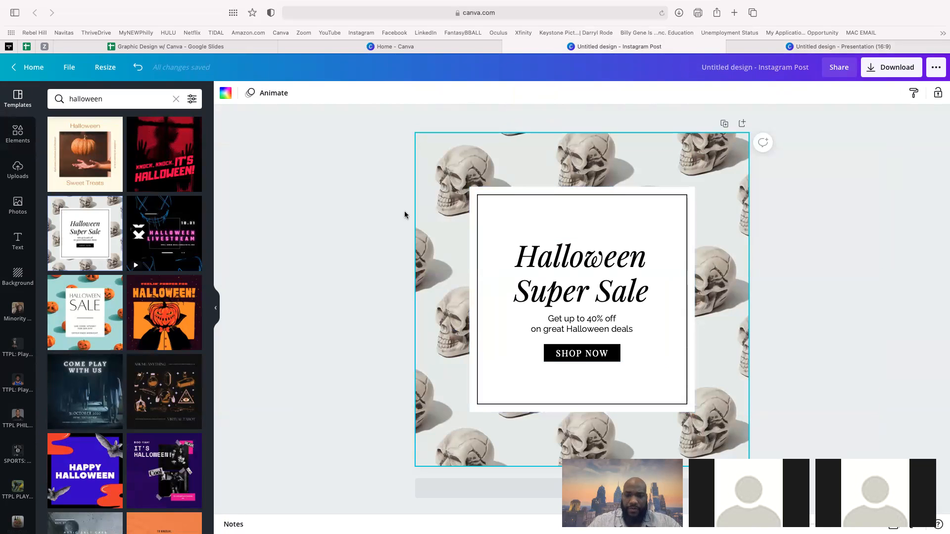
pyautogui.click(389, 216)
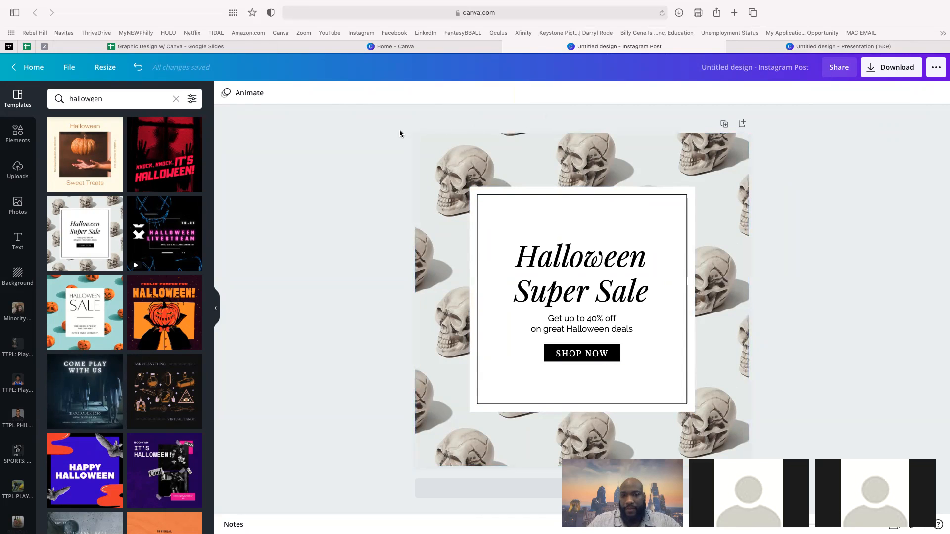
pyautogui.click(434, 164)
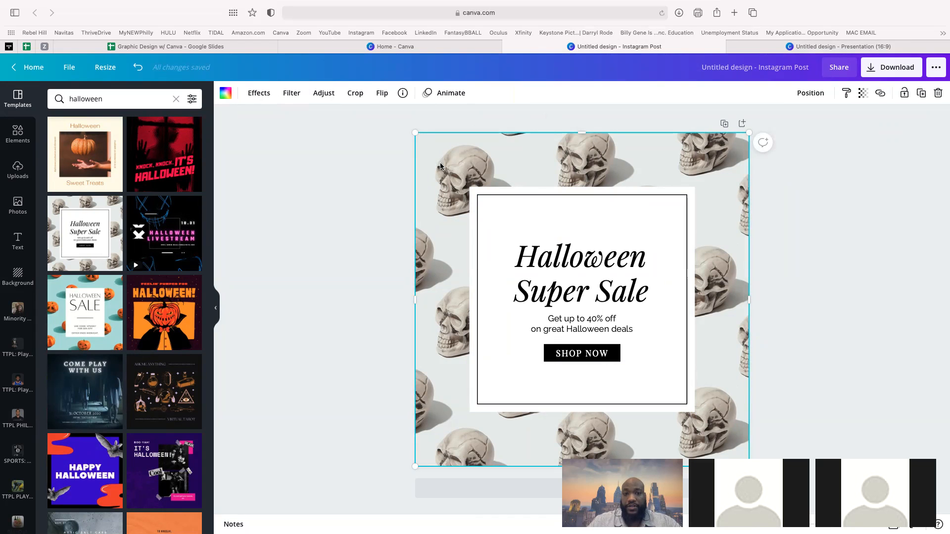
pyautogui.moveTo(440, 165); pyautogui.dragTo(448, 149)
pyautogui.press('super+z')
pyautogui.click(479, 194)
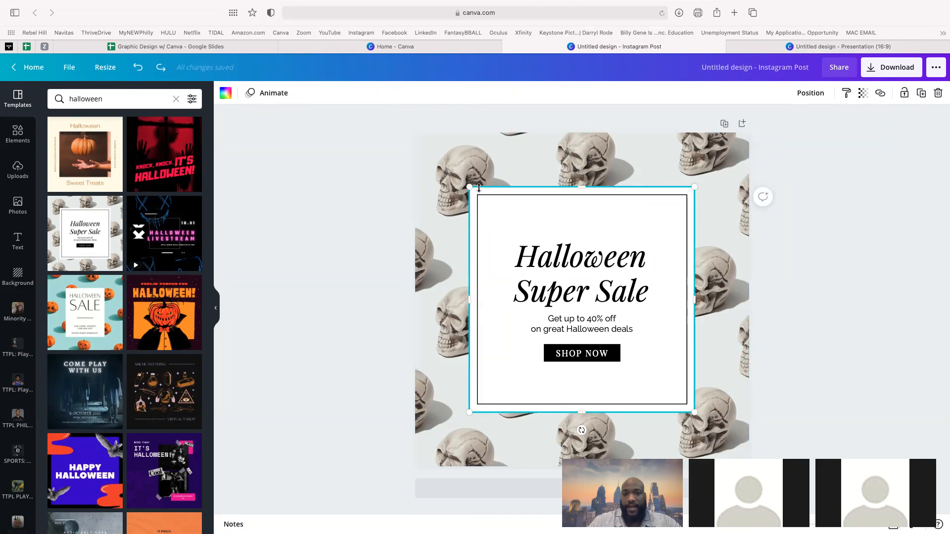
pyautogui.moveTo(469, 185)
pyautogui.mouseDown()
pyautogui.moveTo(488, 194)
pyautogui.moveTo(475, 171)
pyautogui.moveTo(495, 196)
pyautogui.moveTo(473, 168)
pyautogui.moveTo(487, 176)
pyautogui.moveTo(482, 197)
pyautogui.moveTo(526, 221)
pyautogui.moveTo(480, 175)
pyautogui.mouseUp()
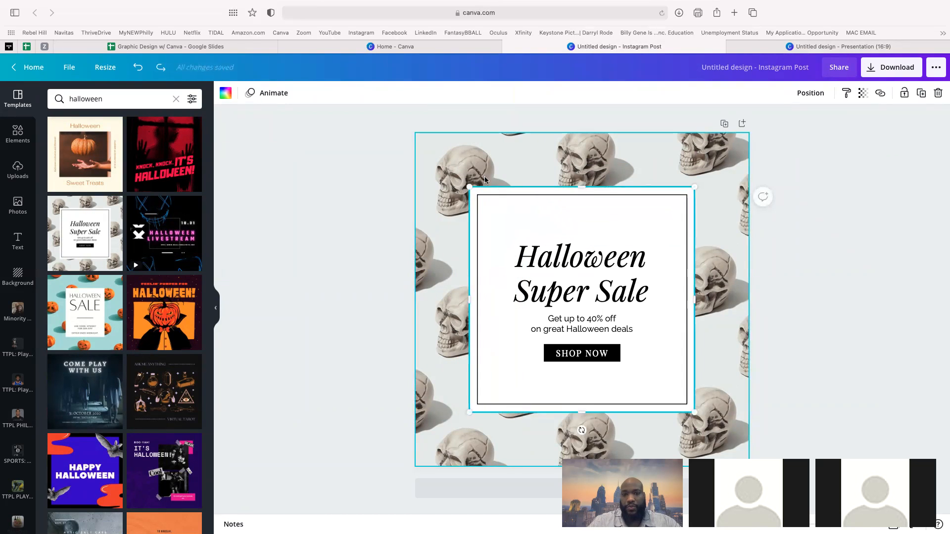
pyautogui.click(502, 204)
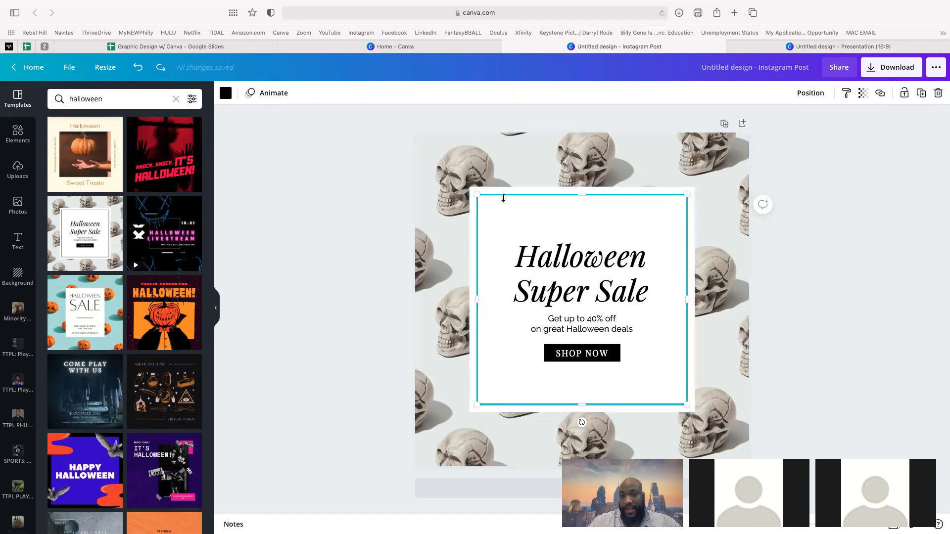
pyautogui.moveTo(476, 195); pyautogui.dragTo(500, 210)
pyautogui.click(527, 295)
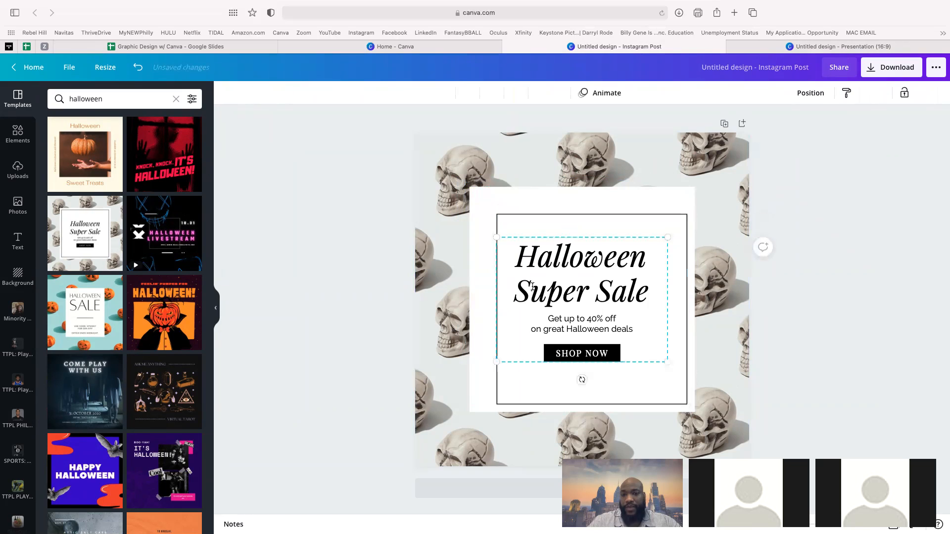
pyautogui.click(413, 301)
pyautogui.press('super+z')
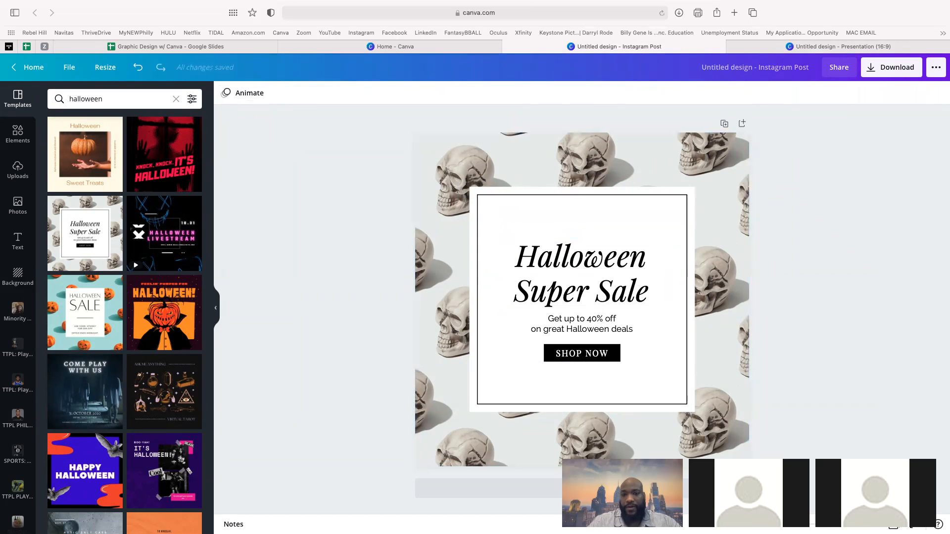
pyautogui.click(580, 302)
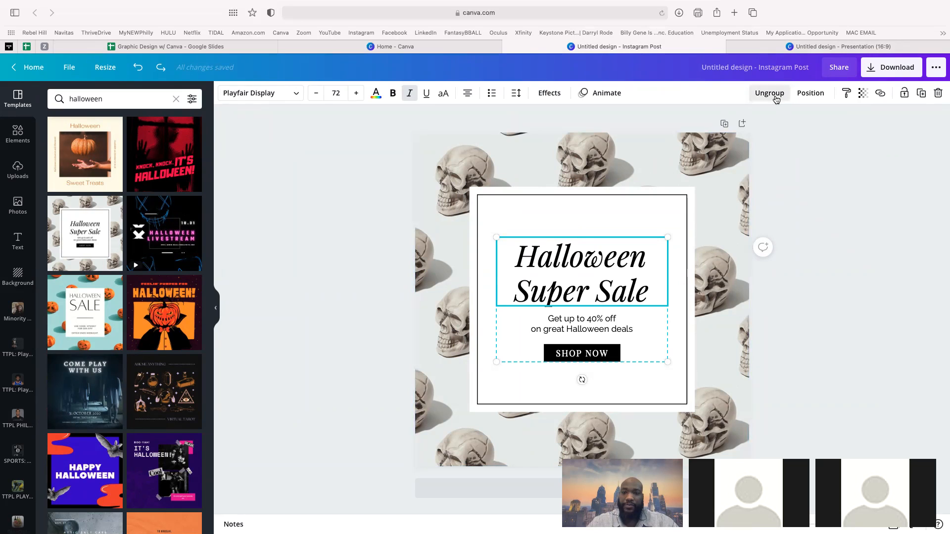
pyautogui.click(770, 93)
pyautogui.click(792, 245)
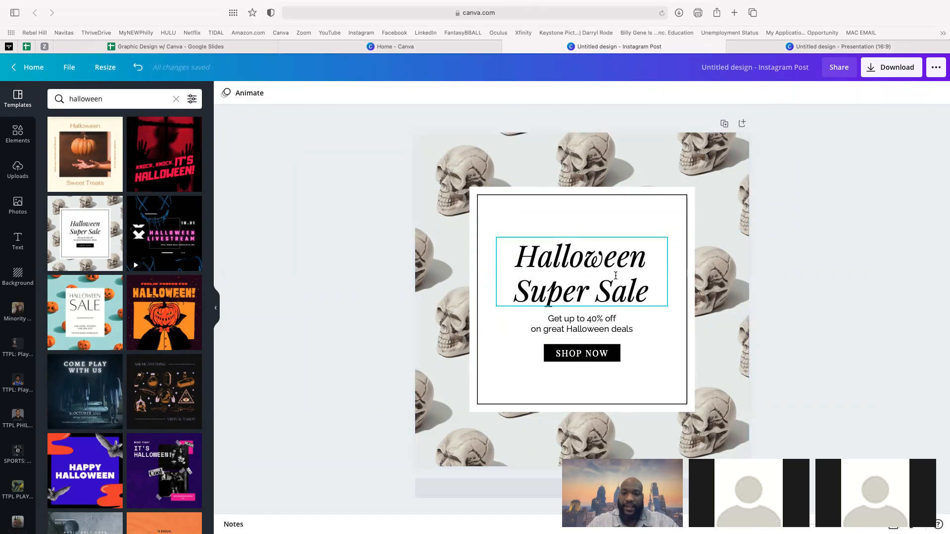
pyautogui.click(584, 290)
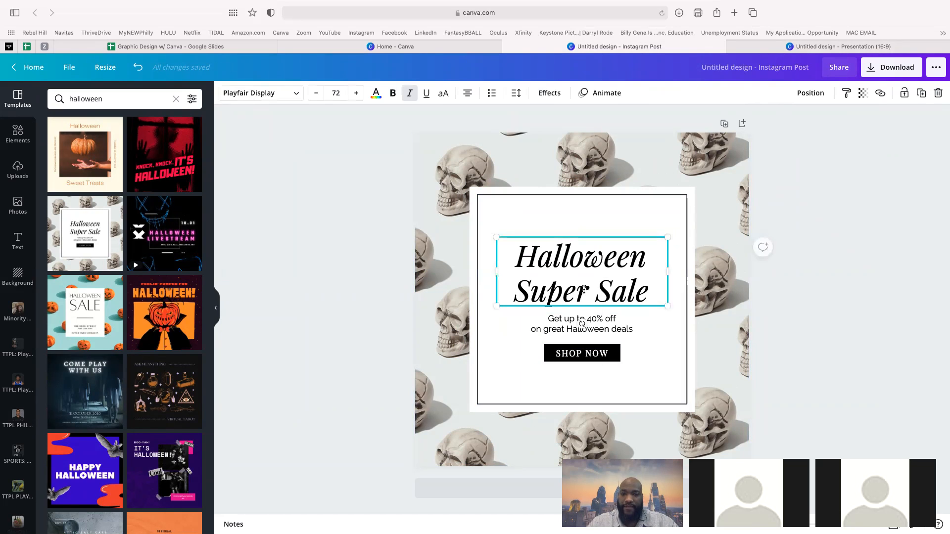
pyautogui.moveTo(585, 290); pyautogui.dragTo(576, 264)
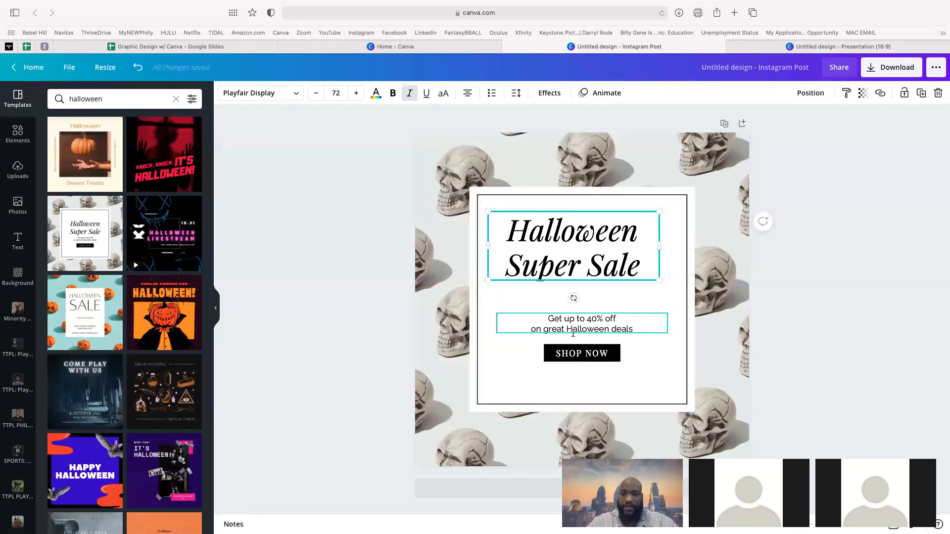
pyautogui.moveTo(575, 322); pyautogui.dragTo(575, 309)
pyautogui.moveTo(580, 347)
pyautogui.mouseDown()
pyautogui.moveTo(556, 333)
pyautogui.moveTo(585, 375)
pyautogui.moveTo(571, 353)
pyautogui.moveTo(579, 359)
pyautogui.moveTo(599, 336)
pyautogui.moveTo(581, 342)
pyautogui.moveTo(581, 355)
pyautogui.mouseUp()
pyautogui.click(550, 352)
pyautogui.press('super+z')
pyautogui.press('super+z')
pyautogui.press('super+z')
pyautogui.press('super+z')
pyautogui.press('super+z')
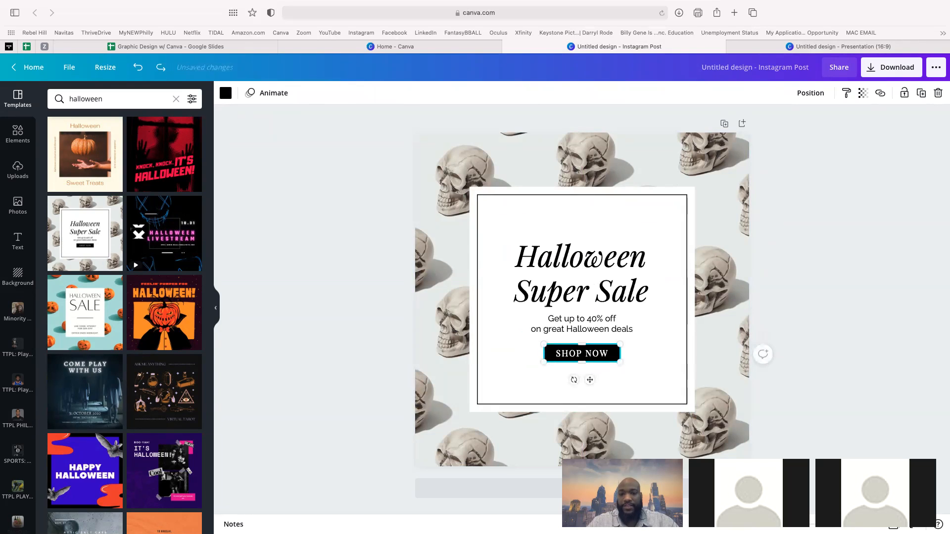
pyautogui.click(504, 193)
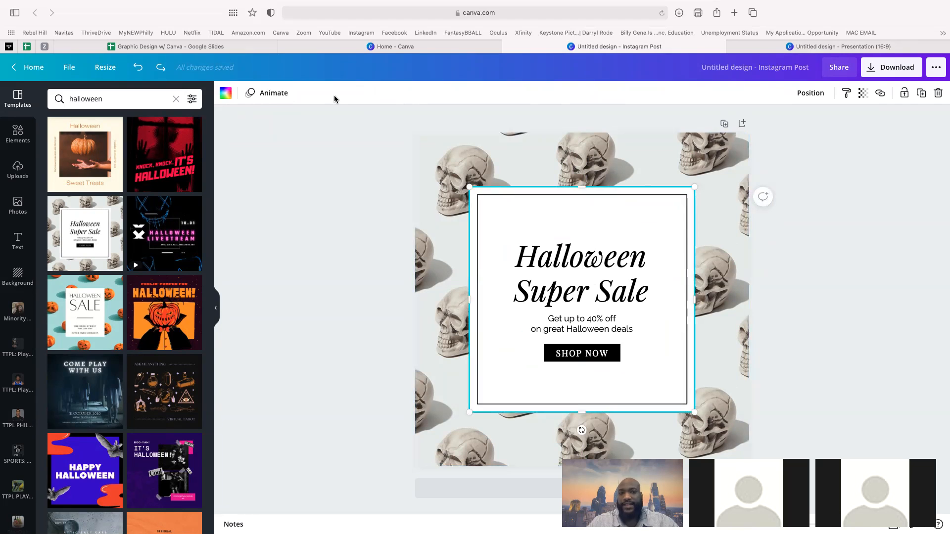
# - Fill the white center box with the custom orange #E17714
pyautogui.click(225, 93)
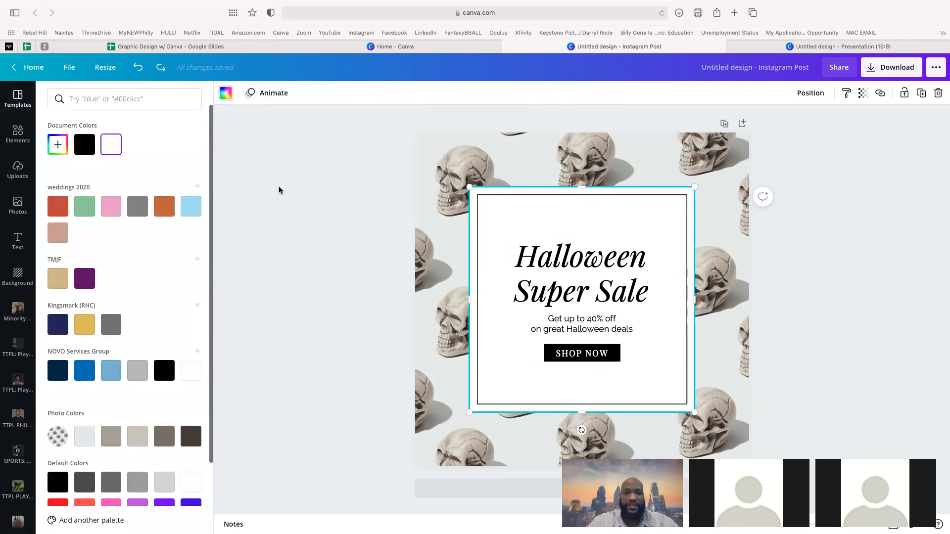
pyautogui.click(314, 185)
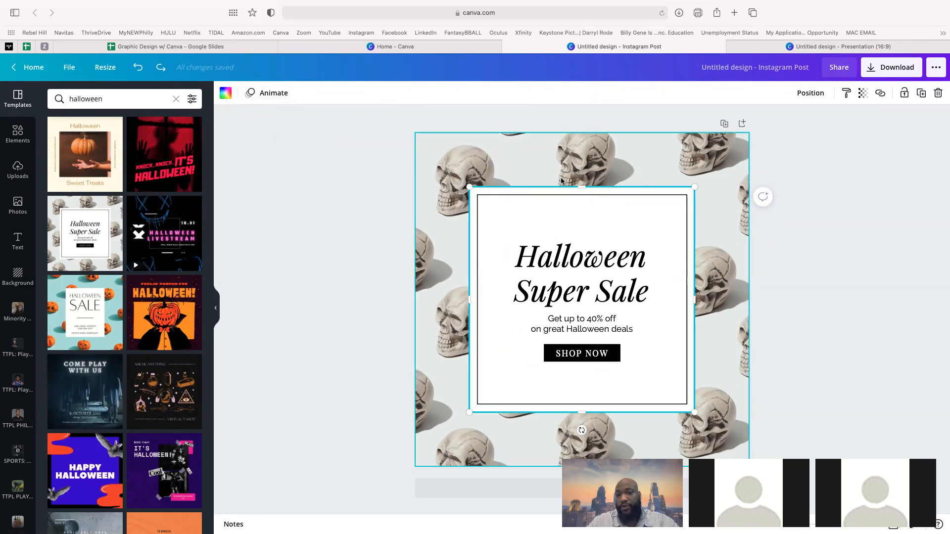
pyautogui.click(806, 258)
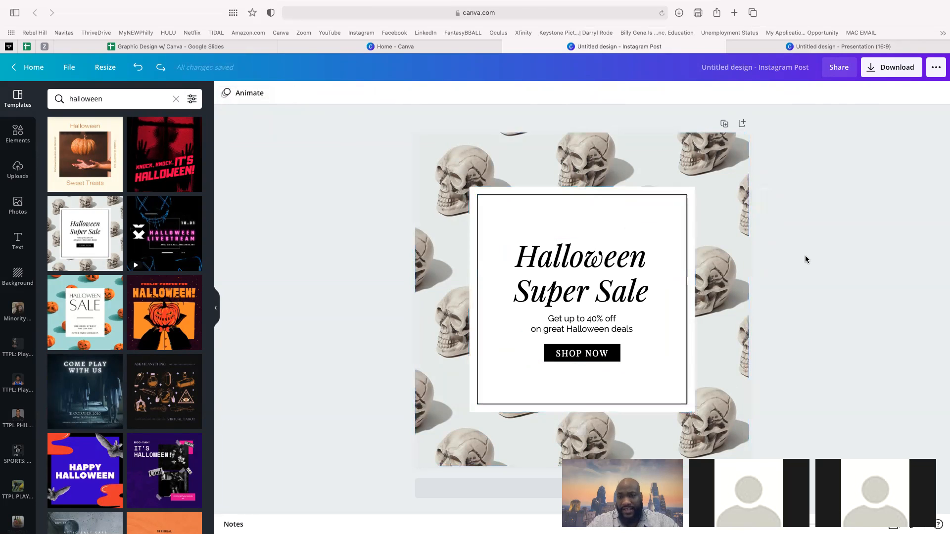
pyautogui.click(693, 205)
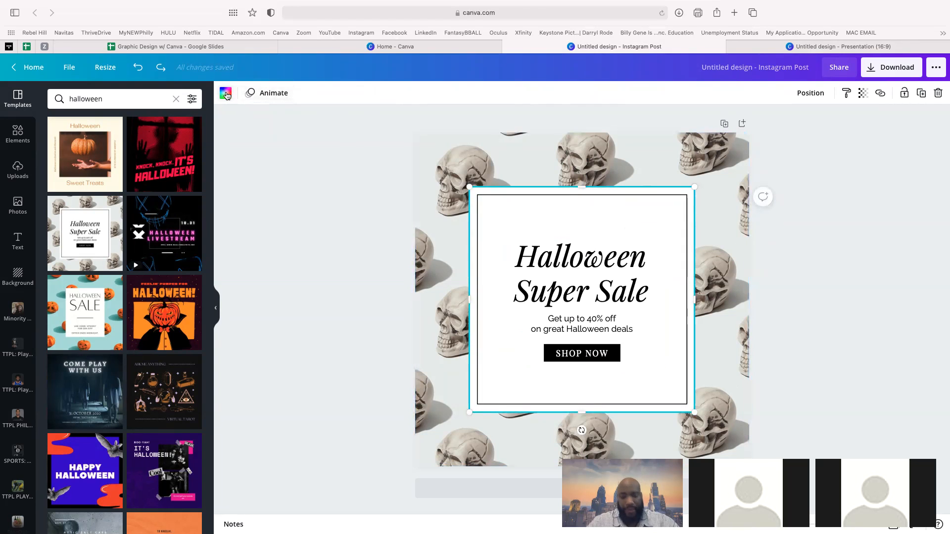
pyautogui.click(226, 94)
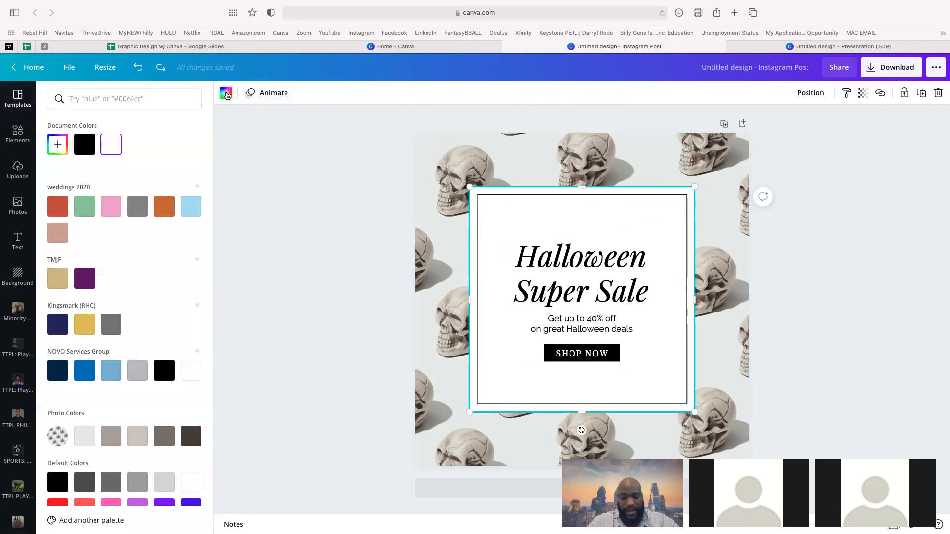
pyautogui.click(58, 144)
pyautogui.moveTo(102, 194); pyautogui.dragTo(177, 174)
pyautogui.click(72, 231)
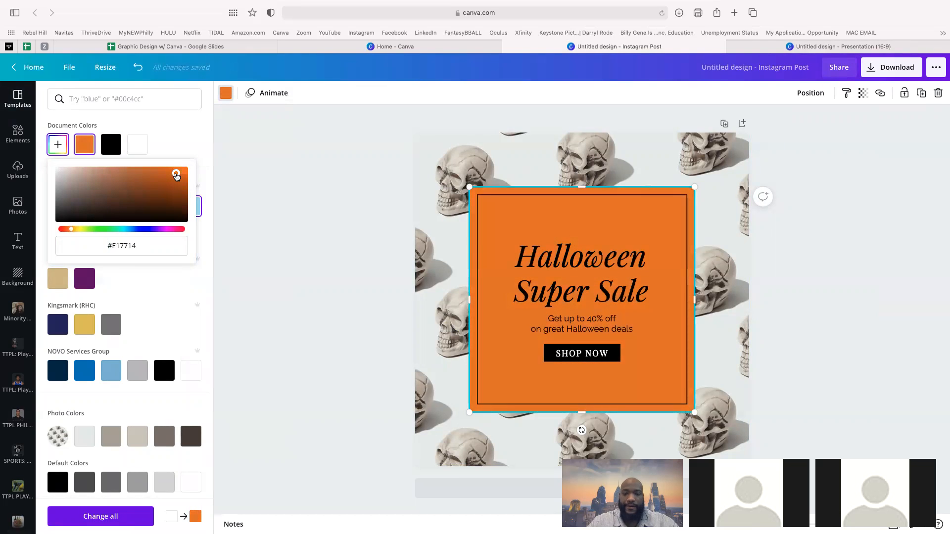
pyautogui.click(331, 181)
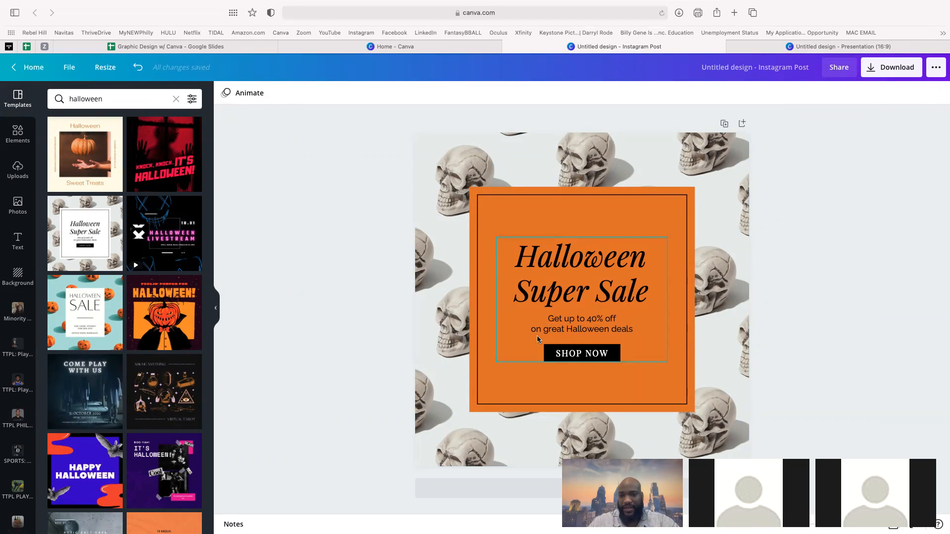
# - Replace 'Super Sale' in the heading with 'PARTY' so it reads 'Halloween PARTY'
pyautogui.click(576, 265)
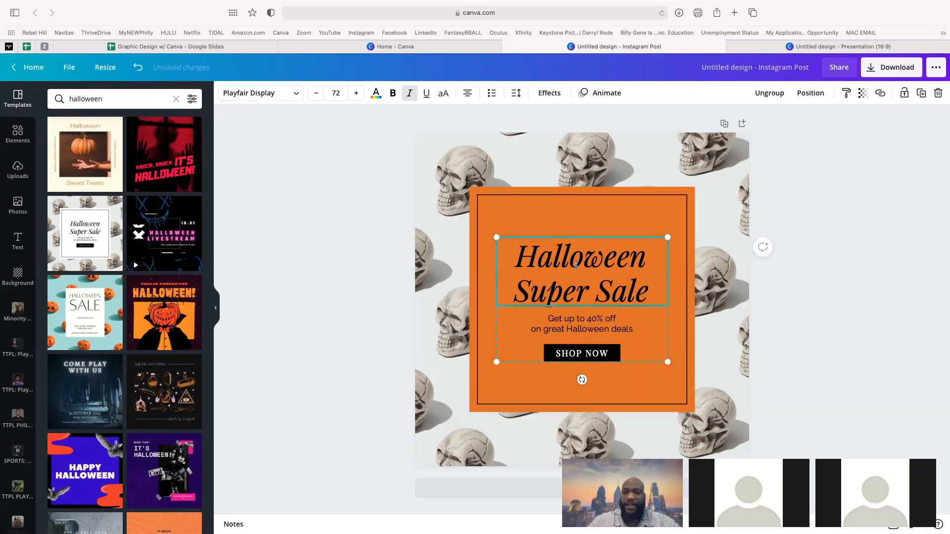
pyautogui.click(576, 265)
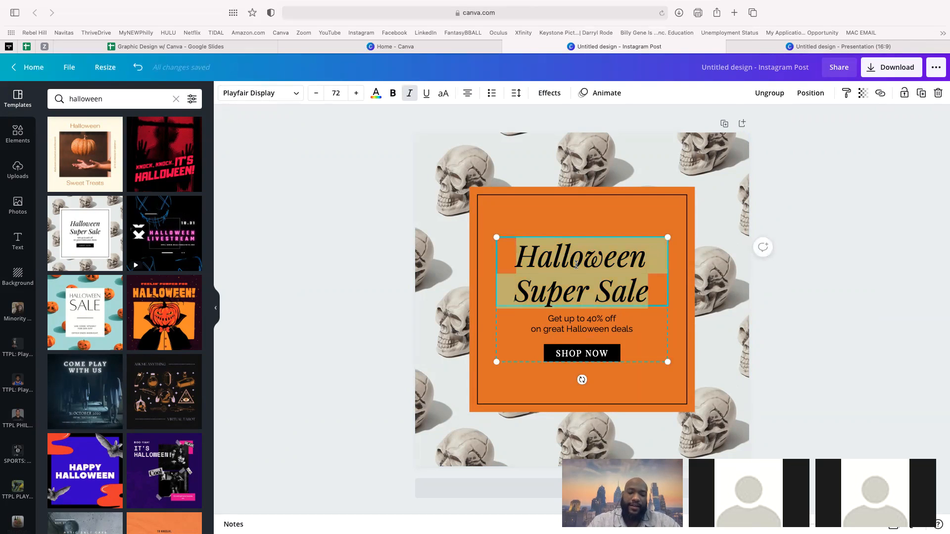
pyautogui.click(668, 284)
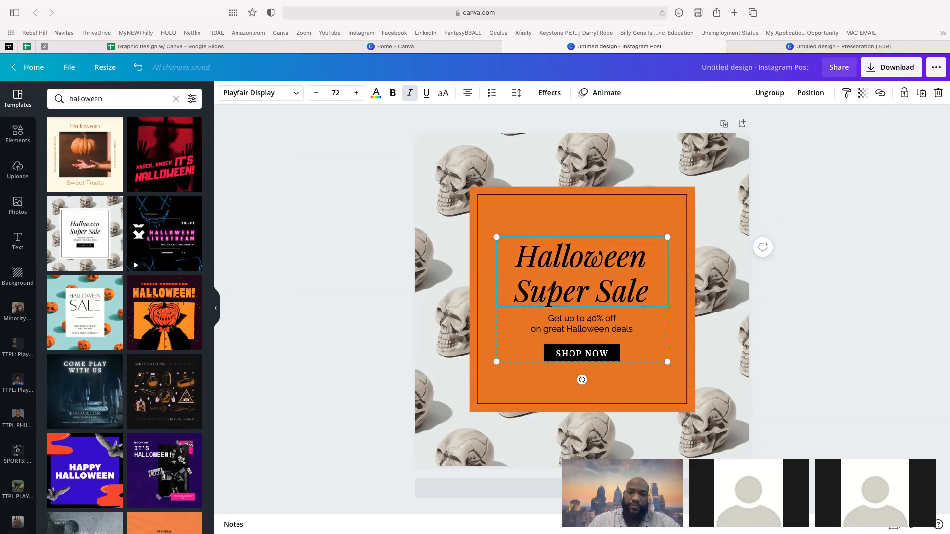
pyautogui.press('BackSpace')
pyautogui.press('BackSpace')
pyautogui.press('BackSpace')
pyautogui.press('BackSpace')
pyautogui.press('BackSpace')
pyautogui.press('BackSpace')
pyautogui.press('BackSpace')
pyautogui.press('BackSpace')
pyautogui.press('BackSpace')
pyautogui.press('BackSpace')
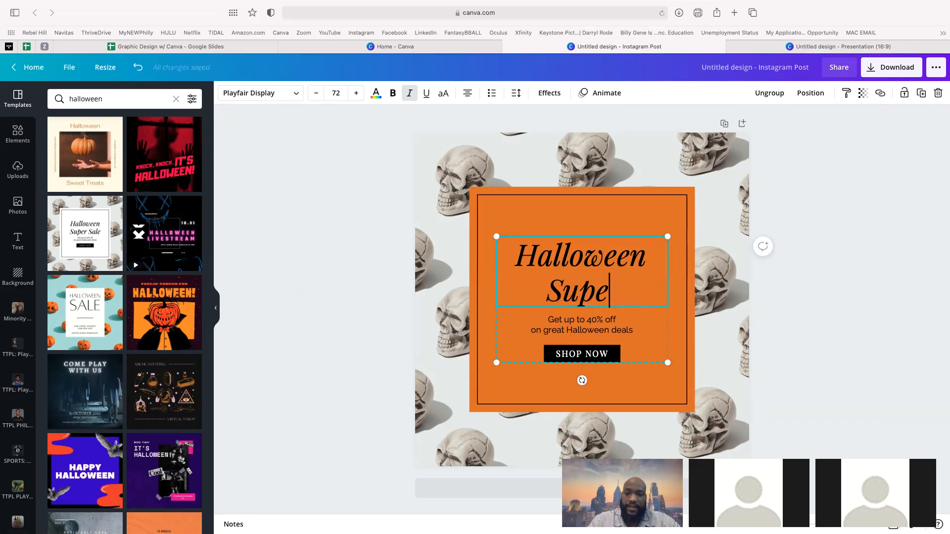
pyautogui.write('PARTY')
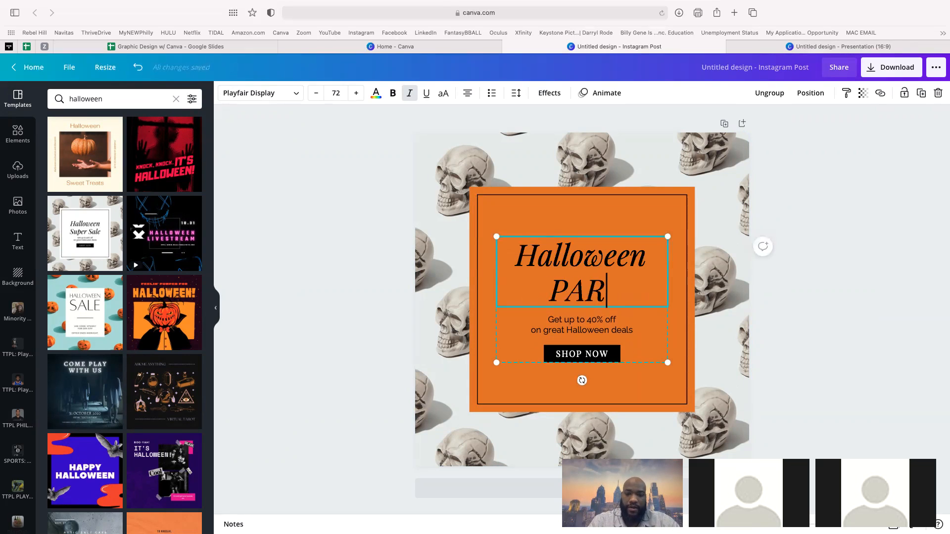
pyautogui.click(343, 263)
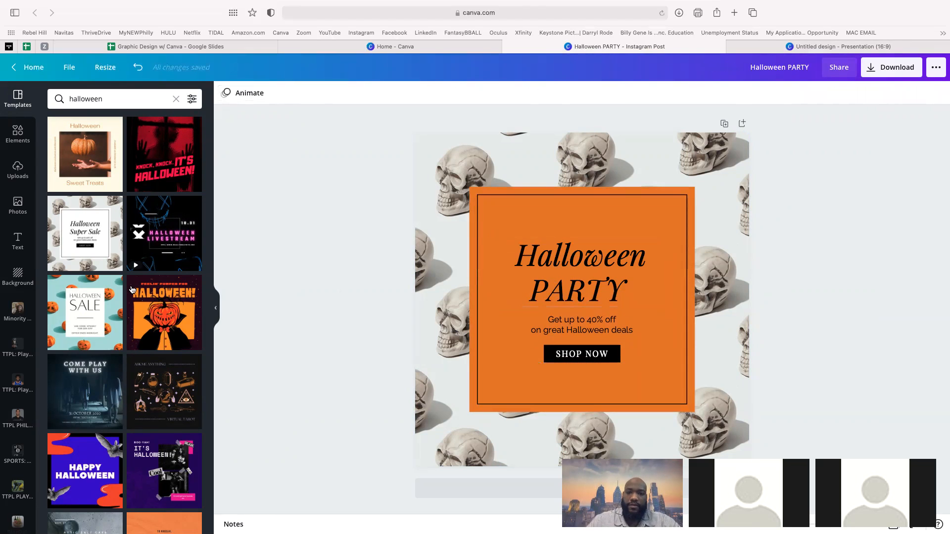
pyautogui.click(18, 170)
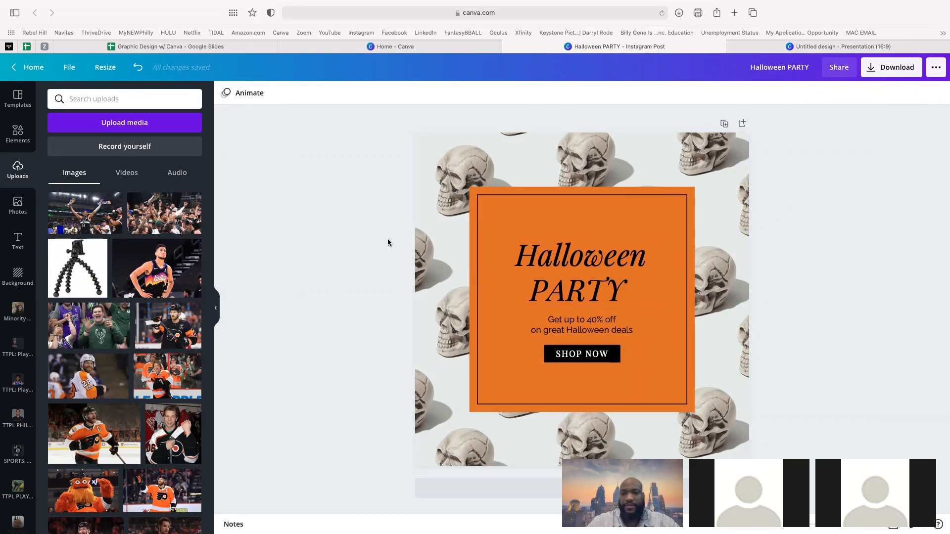
pyautogui.click(18, 131)
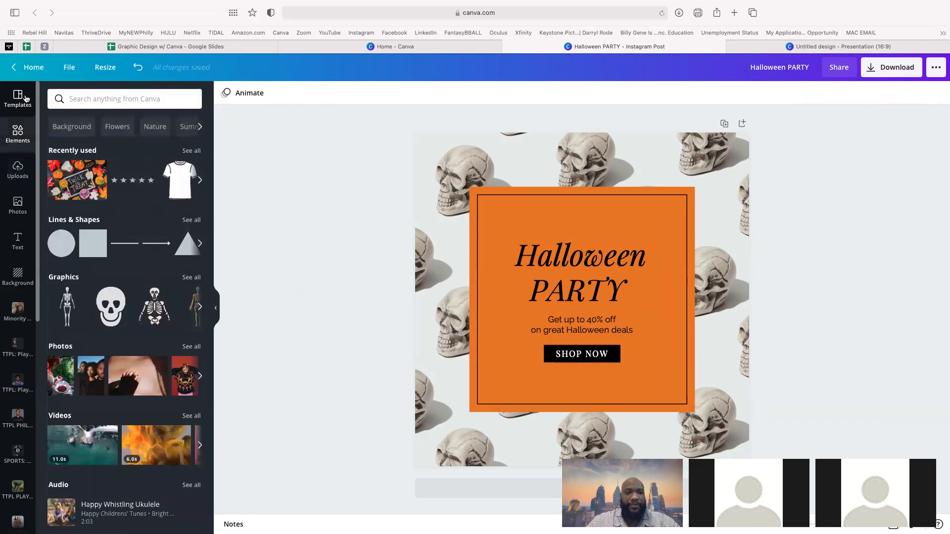
pyautogui.click(18, 98)
pyautogui.scroll(-5, 128, 349)
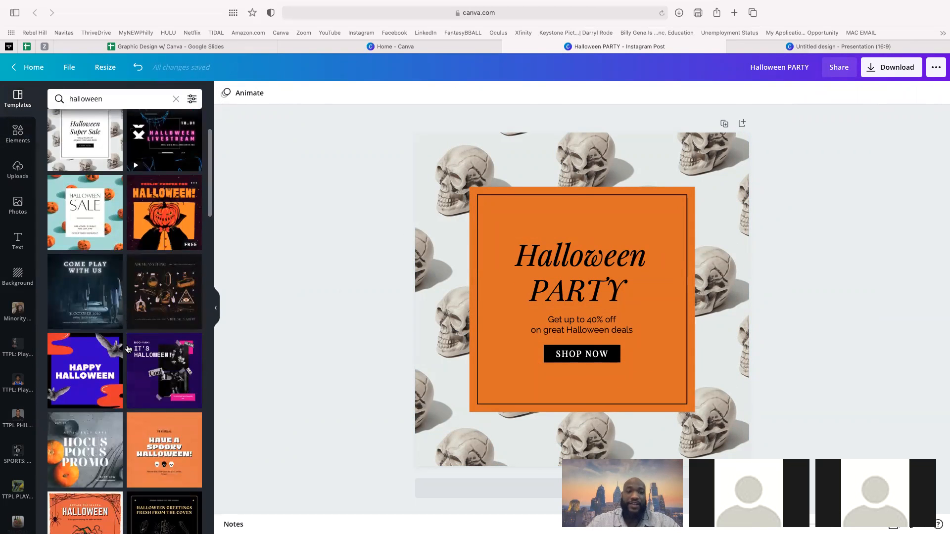
pyautogui.scroll(5, 139, 406)
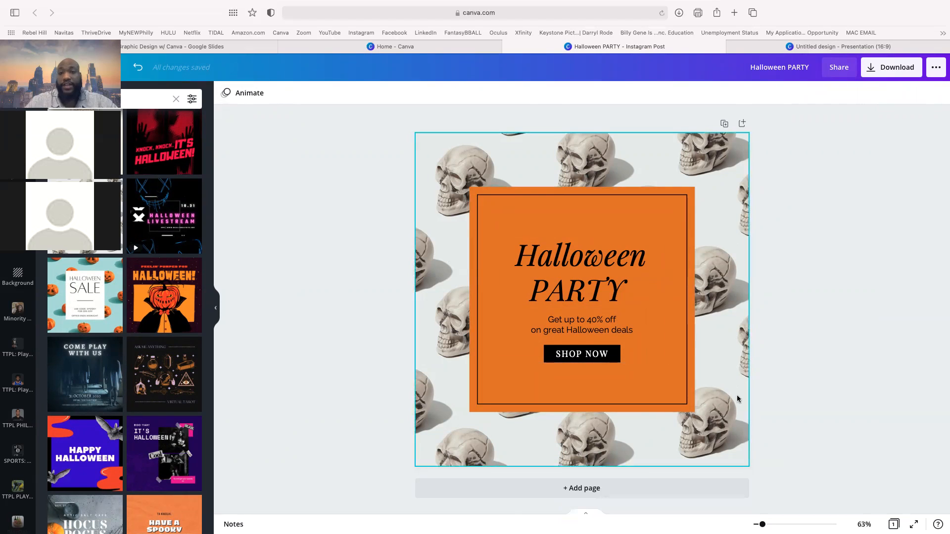
# - Add a second page using the orange pumpkin HALLOWEEN template
pyautogui.click(588, 490)
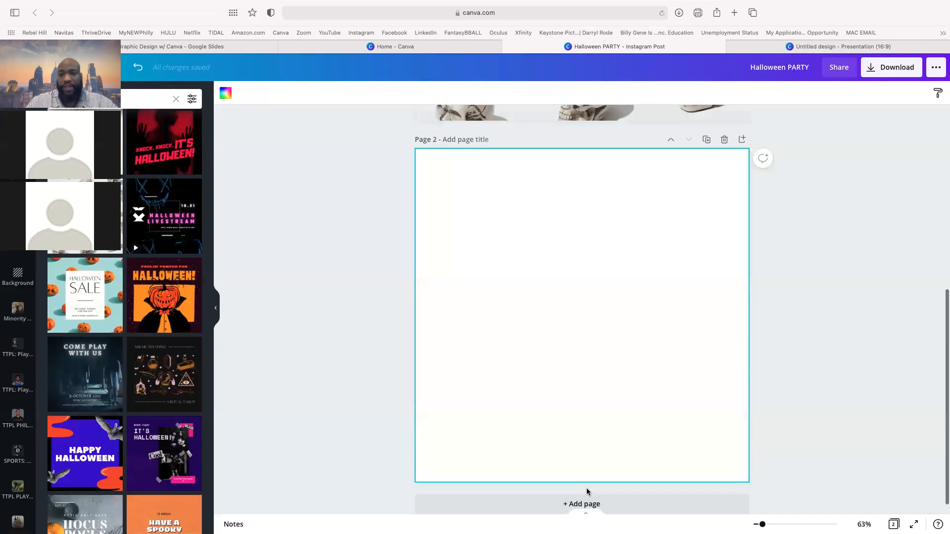
pyautogui.scroll(6, 605, 335)
pyautogui.scroll(-5, 605, 336)
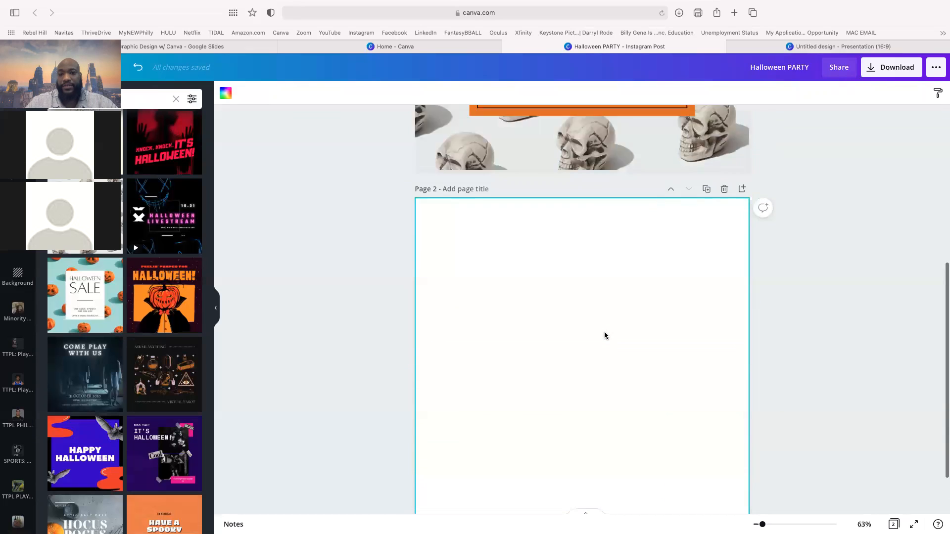
pyautogui.scroll(5, 605, 335)
pyautogui.scroll(-5, 604, 334)
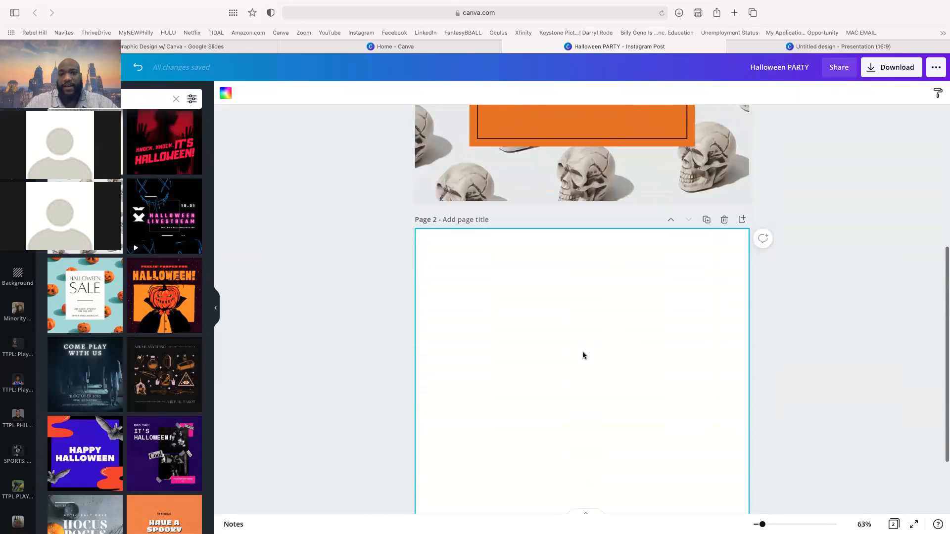
pyautogui.scroll(-2, 584, 353)
pyautogui.scroll(-5, 128, 389)
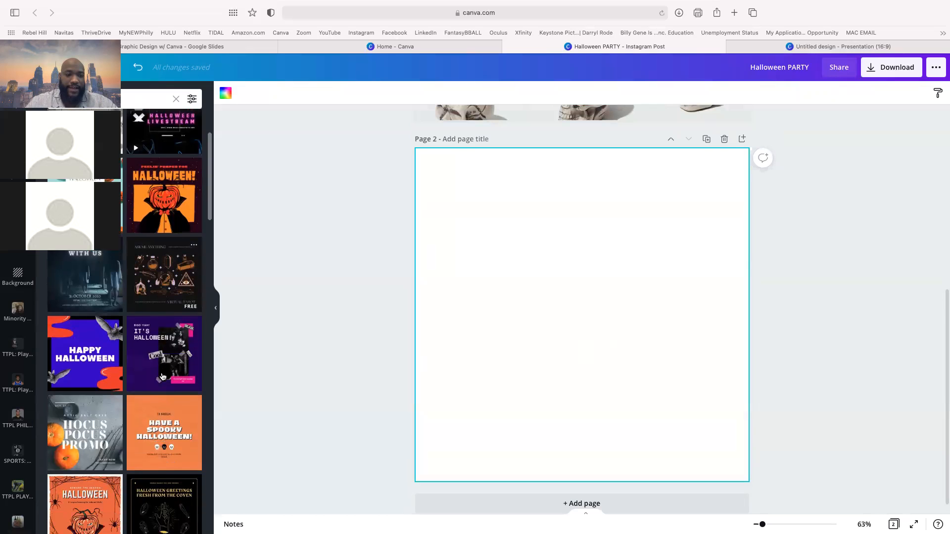
pyautogui.click(93, 399)
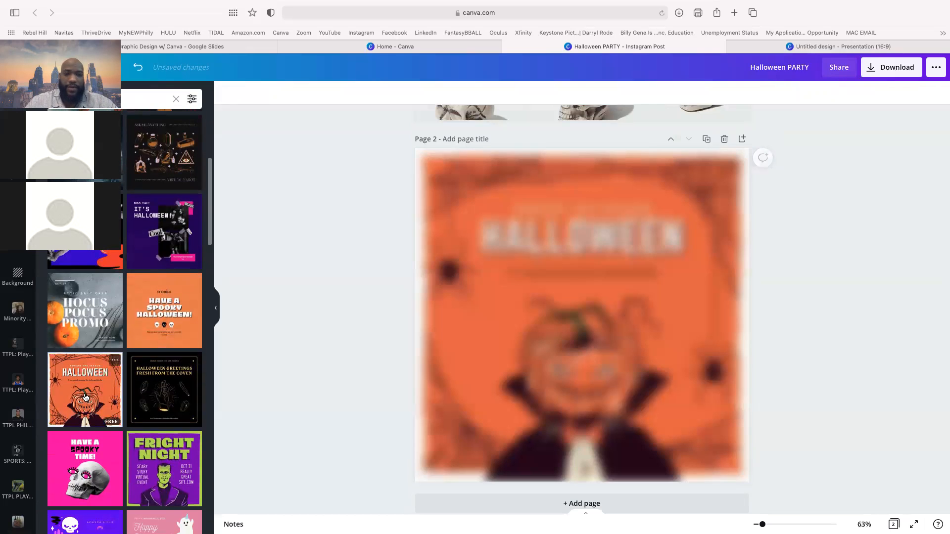
pyautogui.click(340, 282)
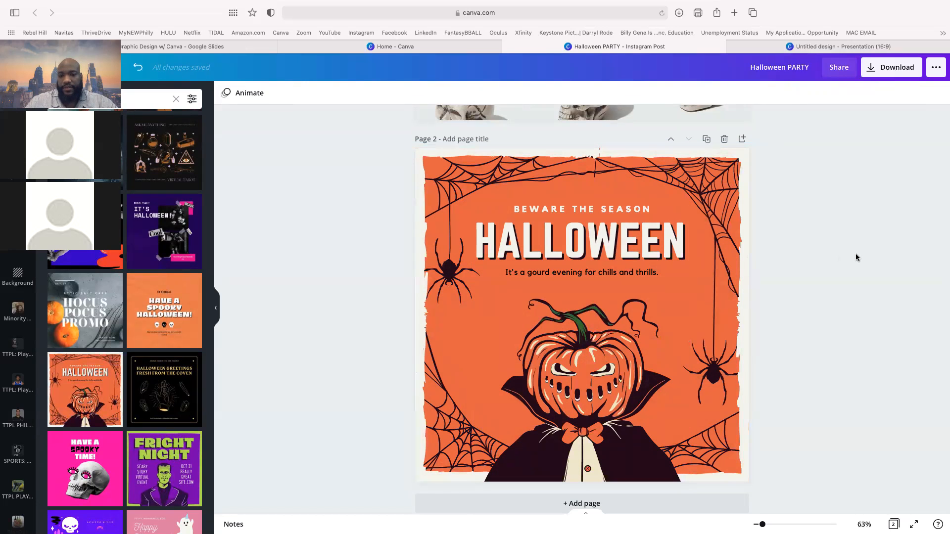
pyautogui.scroll(7, 856, 255)
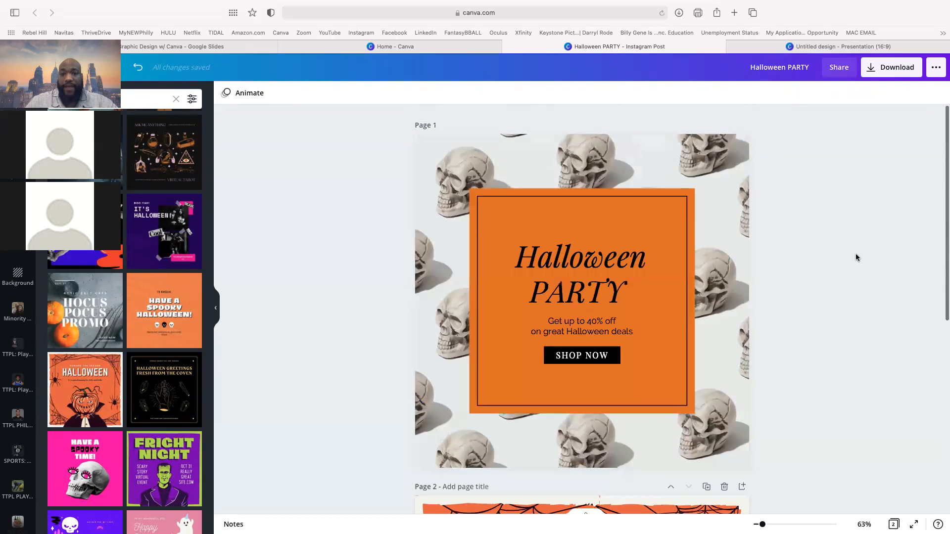
pyautogui.scroll(-7, 856, 255)
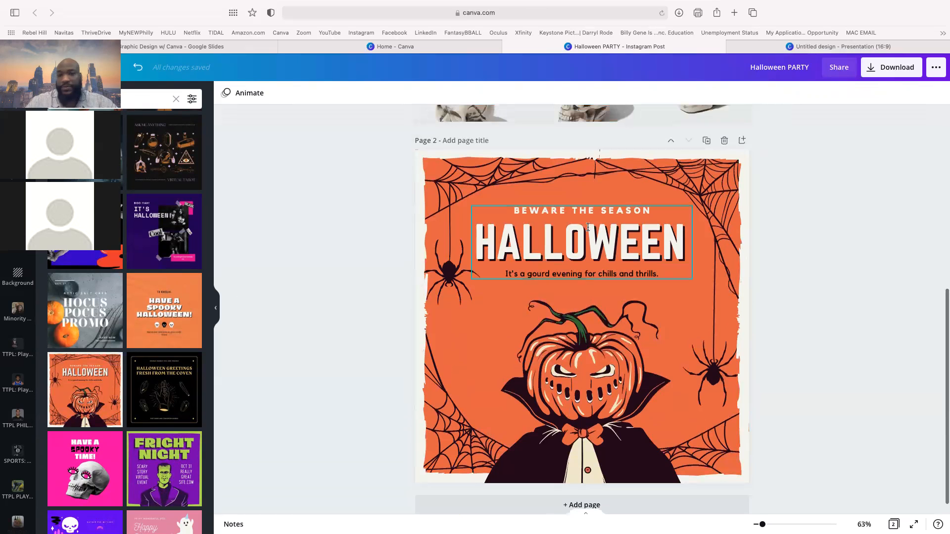
pyautogui.scroll(-1, 587, 286)
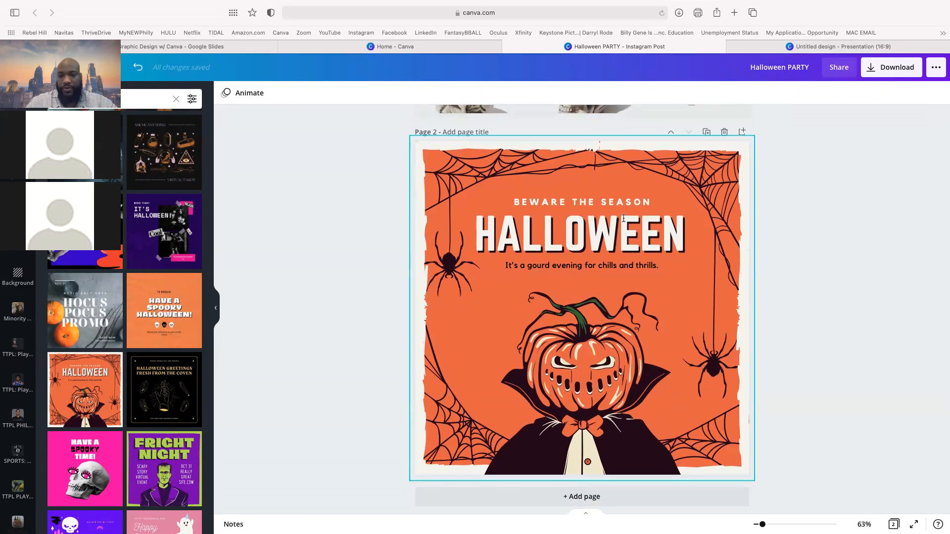
pyautogui.scroll(7, 624, 218)
pyautogui.scroll(-5, 623, 218)
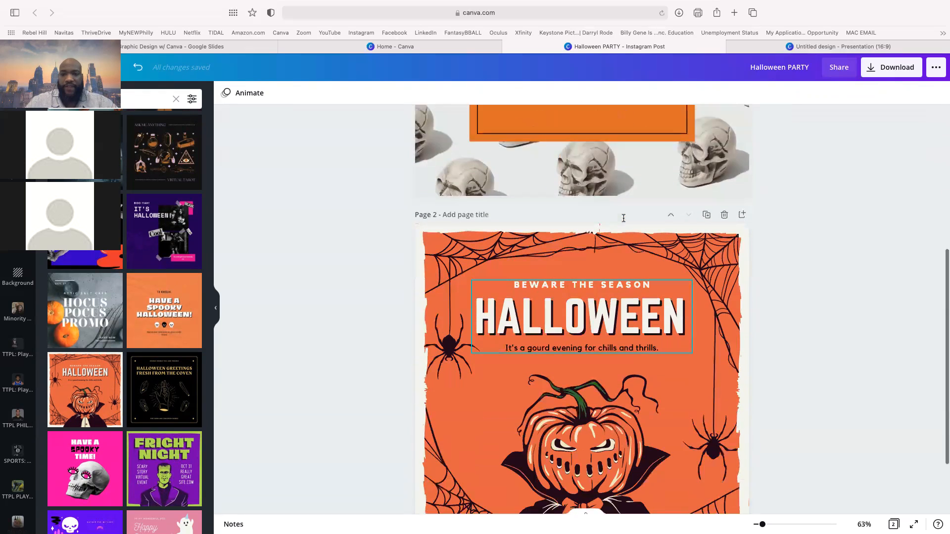
pyautogui.scroll(-4, 624, 219)
pyautogui.scroll(15, 623, 218)
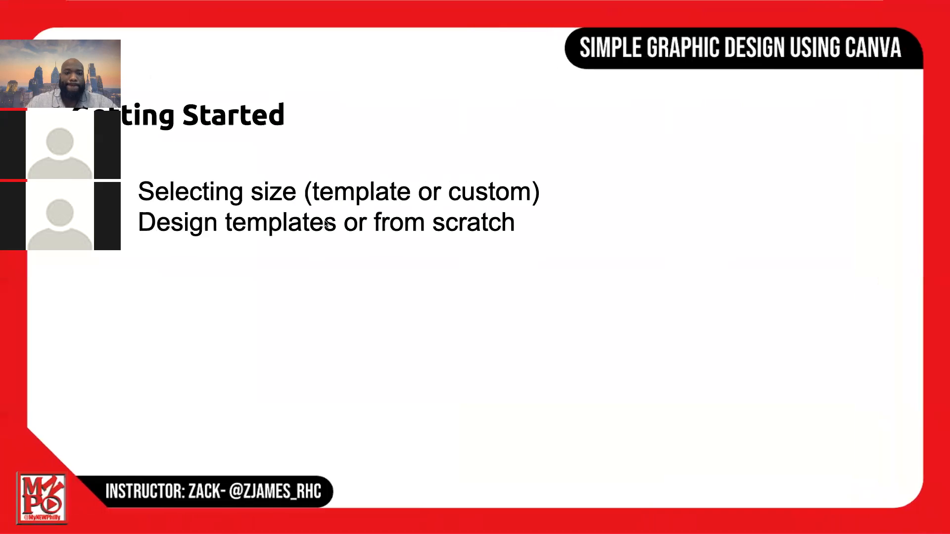
# - Reveal the Color Scheme bullet on the lesson slide
pyautogui.click(325, 220)
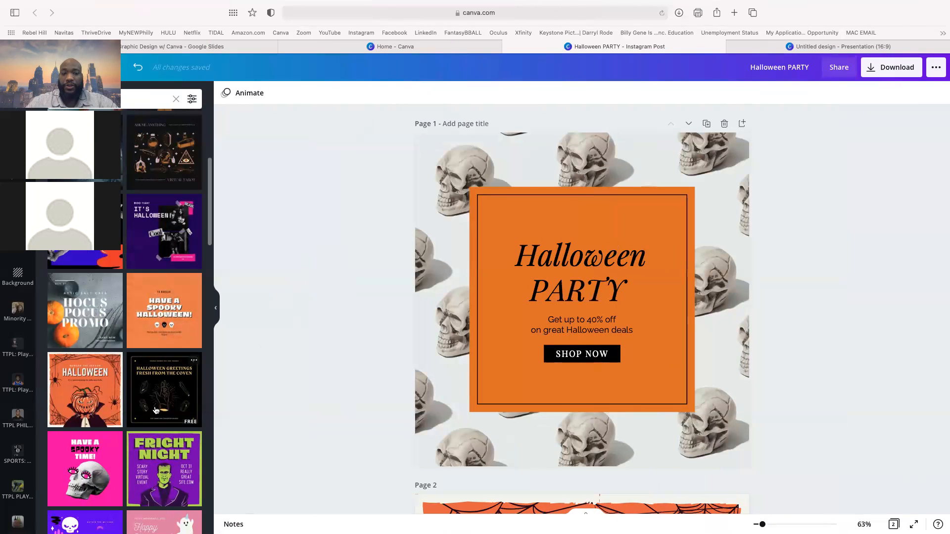
pyautogui.scroll(-7, 155, 410)
pyautogui.scroll(-1, 155, 410)
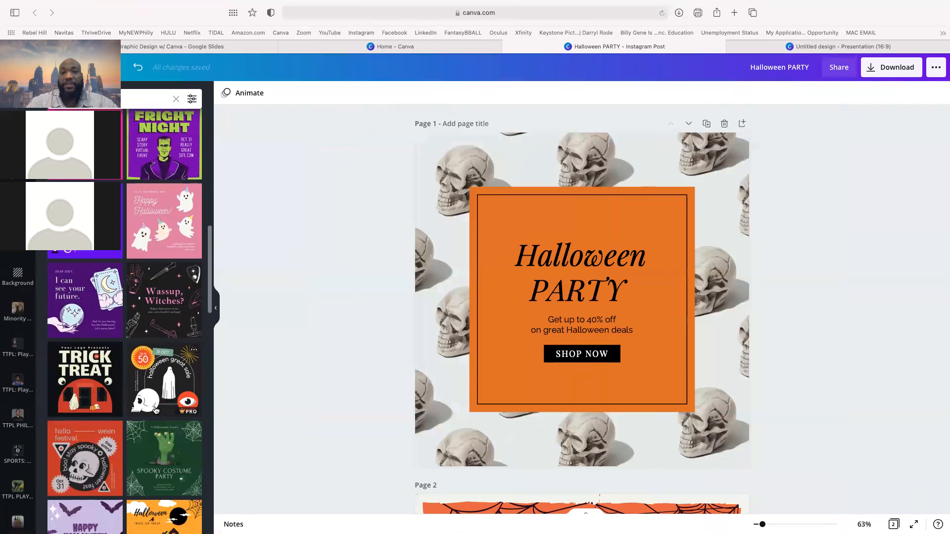
pyautogui.scroll(-7, 462, 403)
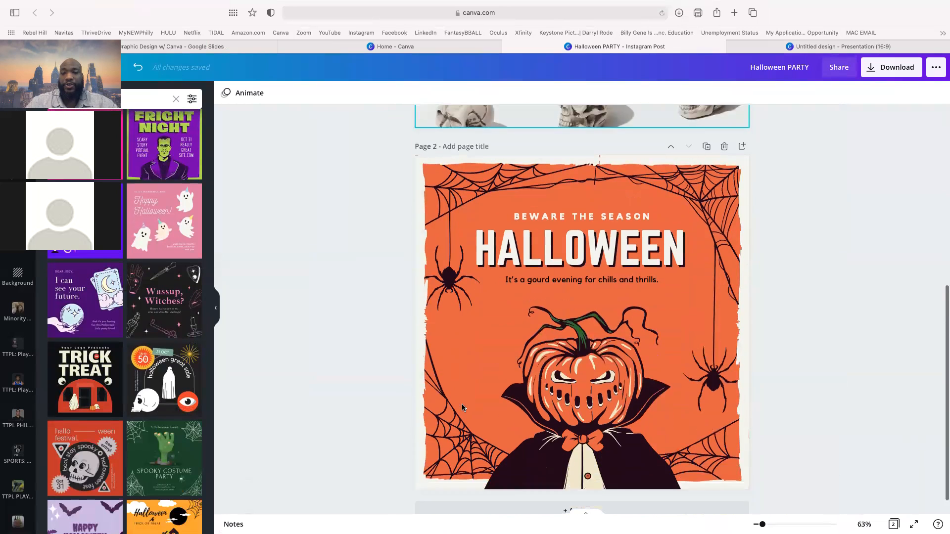
# - Add a third page with the Spooky Costume Party template and a blank fourth page
pyautogui.click(584, 491)
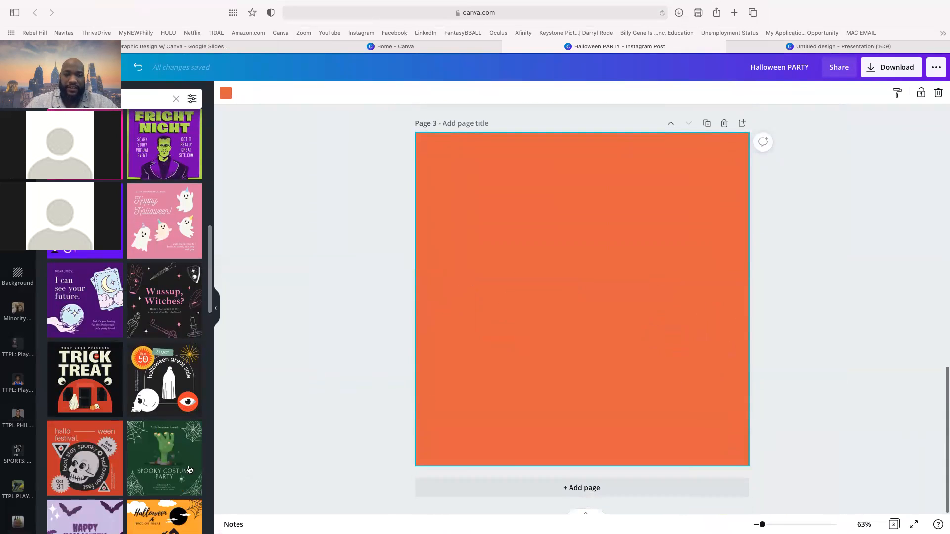
pyautogui.click(164, 458)
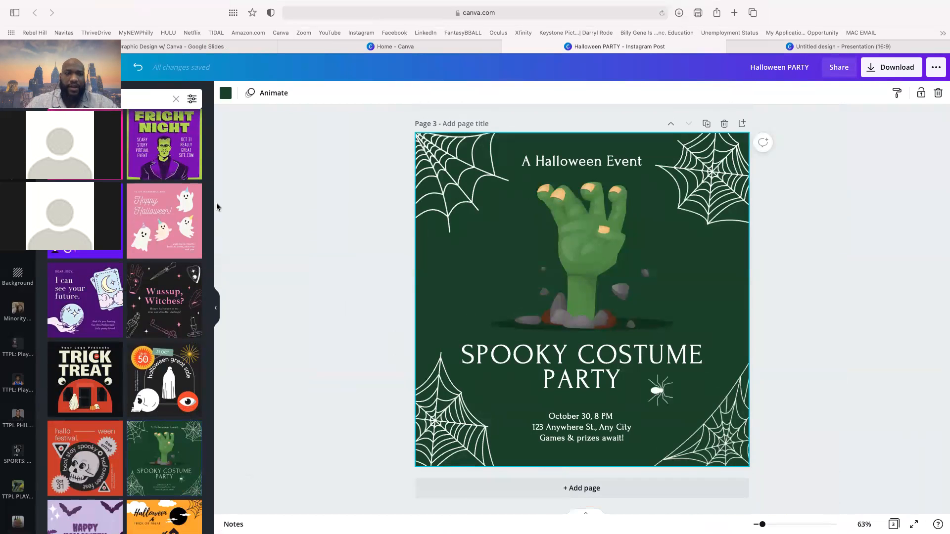
pyautogui.click(516, 488)
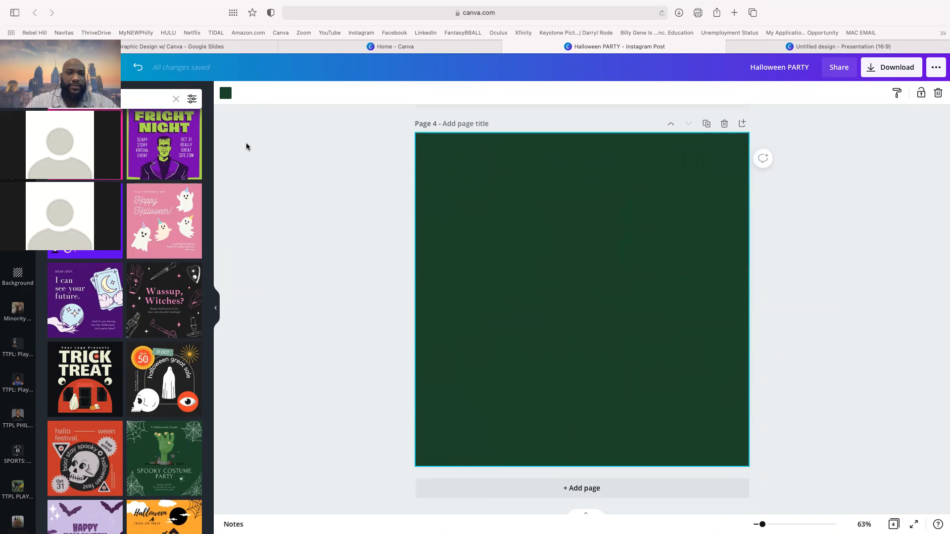
# - Place the uploaded TEDx image on page 4, enlarged and moved toward the top
pyautogui.click(18, 169)
pyautogui.scroll(-5, 155, 319)
pyautogui.scroll(-5, 155, 318)
pyautogui.scroll(-4, 155, 318)
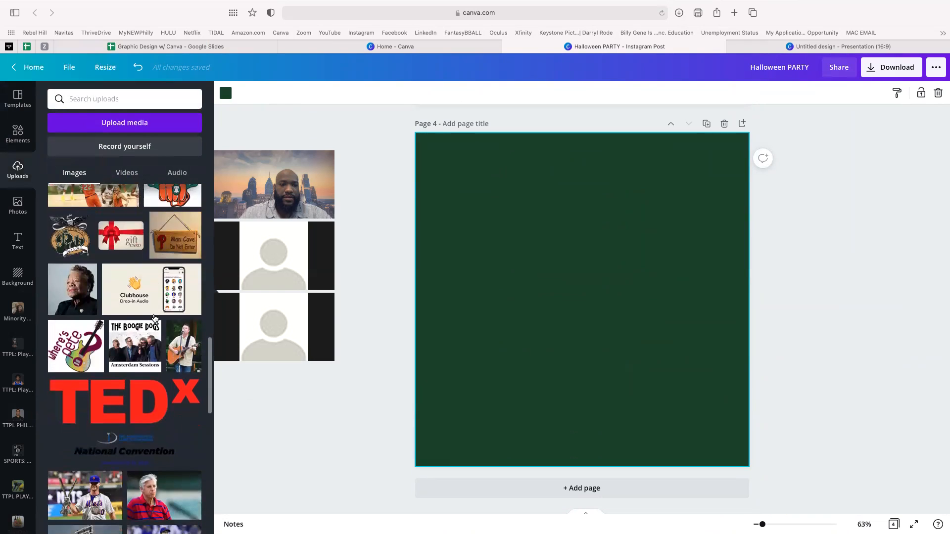
pyautogui.click(124, 330)
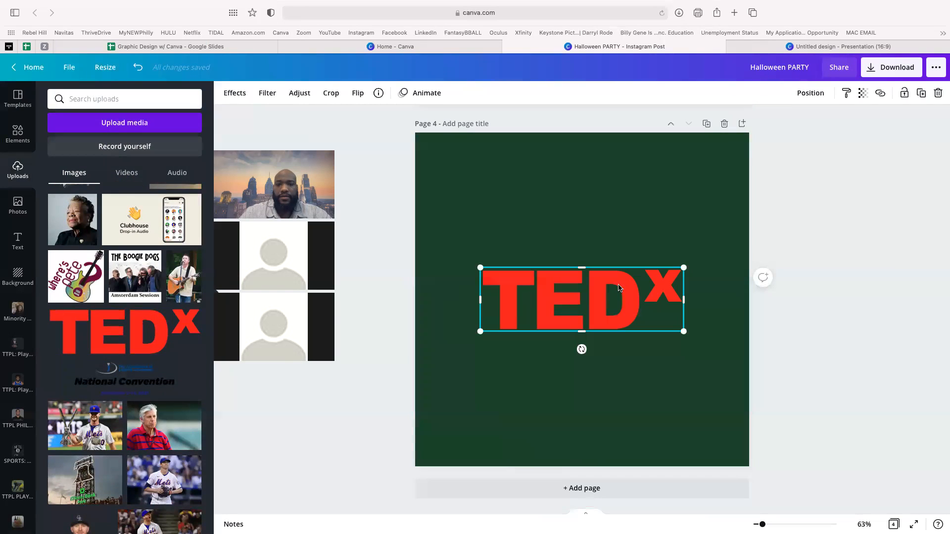
pyautogui.moveTo(718, 257); pyautogui.dragTo(725, 251)
pyautogui.moveTo(616, 268); pyautogui.dragTo(600, 229)
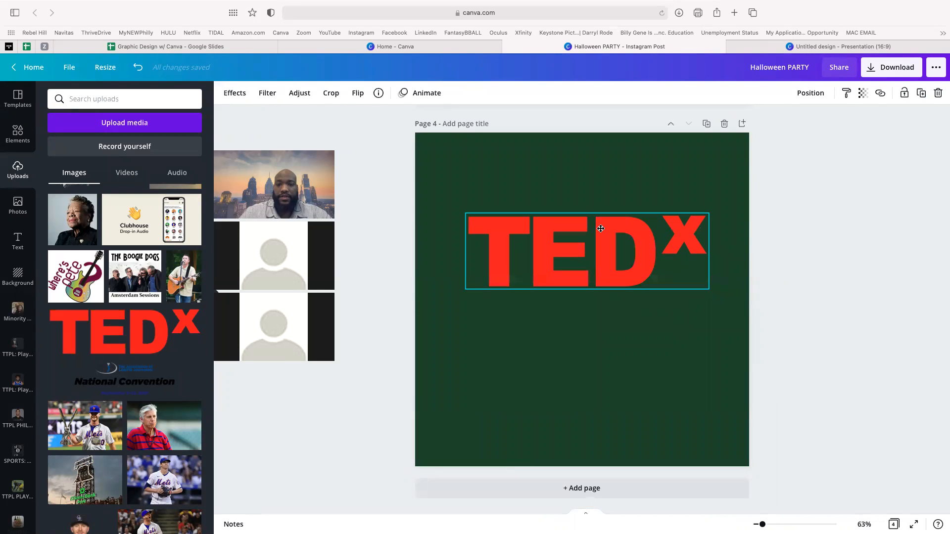
# - Make the page 4 background black and centre the TEDx logo near the top
pyautogui.click(536, 186)
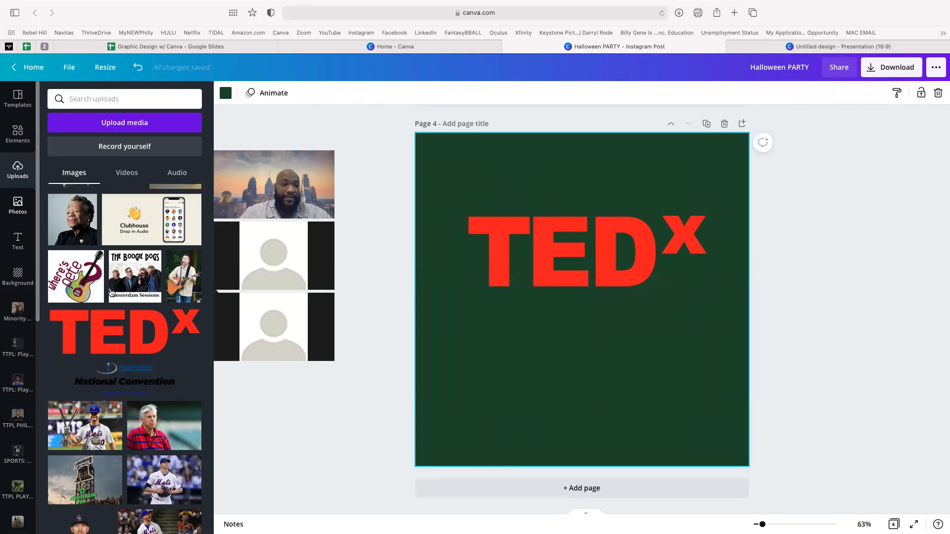
pyautogui.click(226, 93)
pyautogui.click(88, 151)
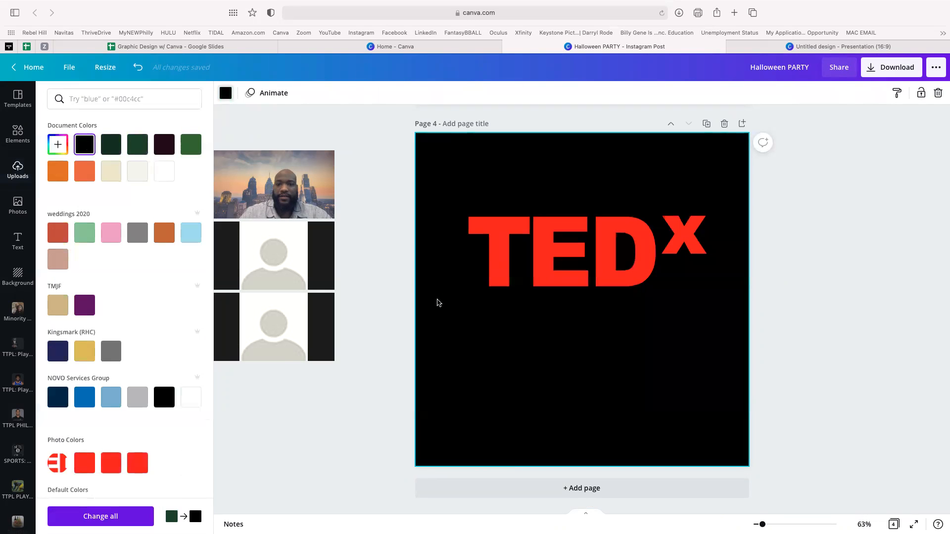
pyautogui.moveTo(596, 266); pyautogui.dragTo(592, 249)
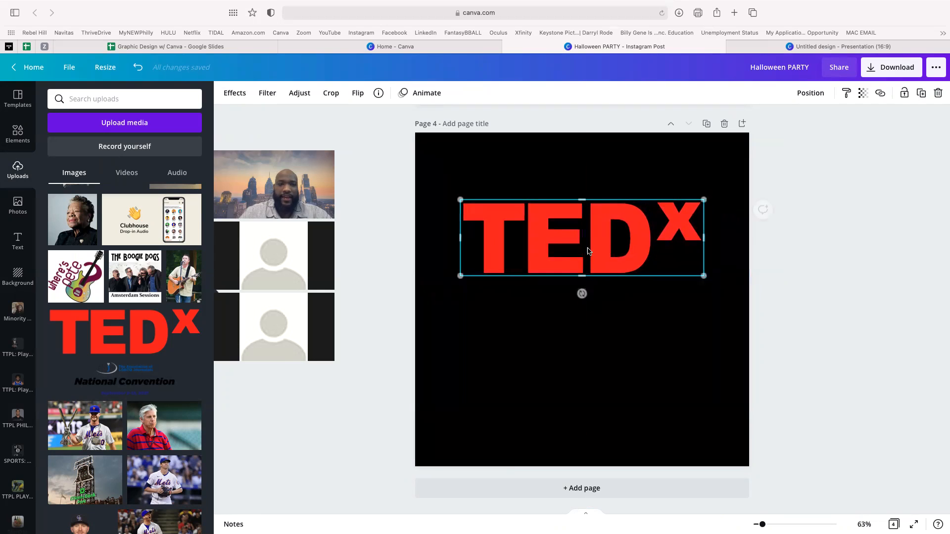
pyautogui.click(18, 245)
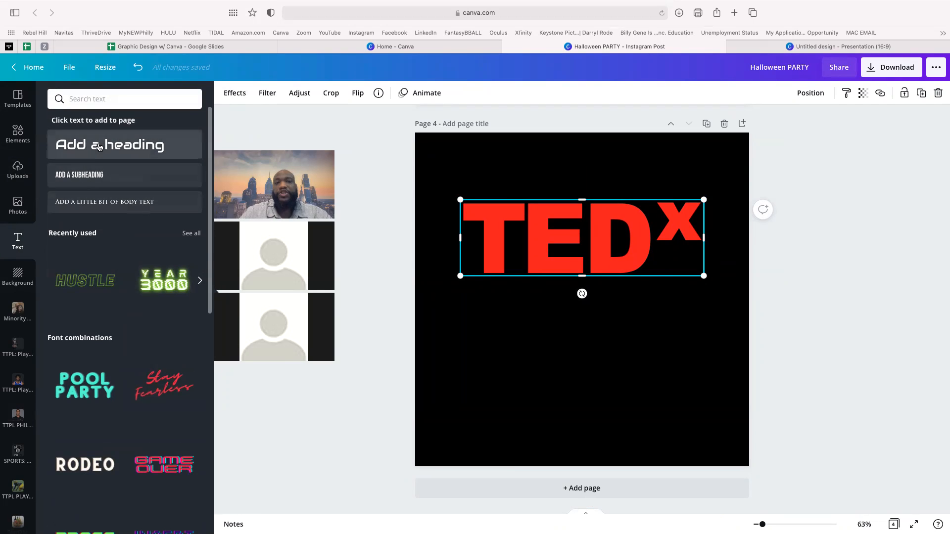
# - Add a subheading under the TEDx logo and set its font to Oleo Script
pyautogui.click(94, 179)
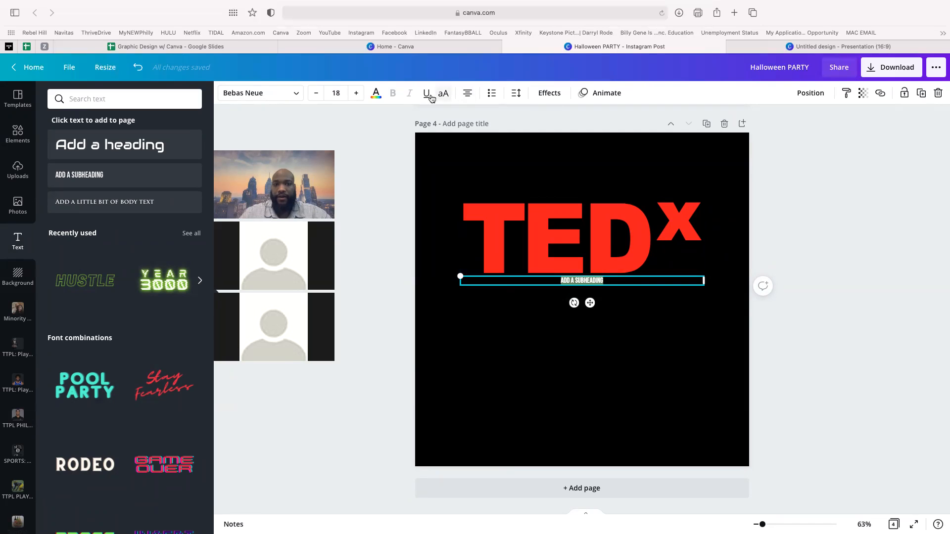
pyautogui.click(377, 95)
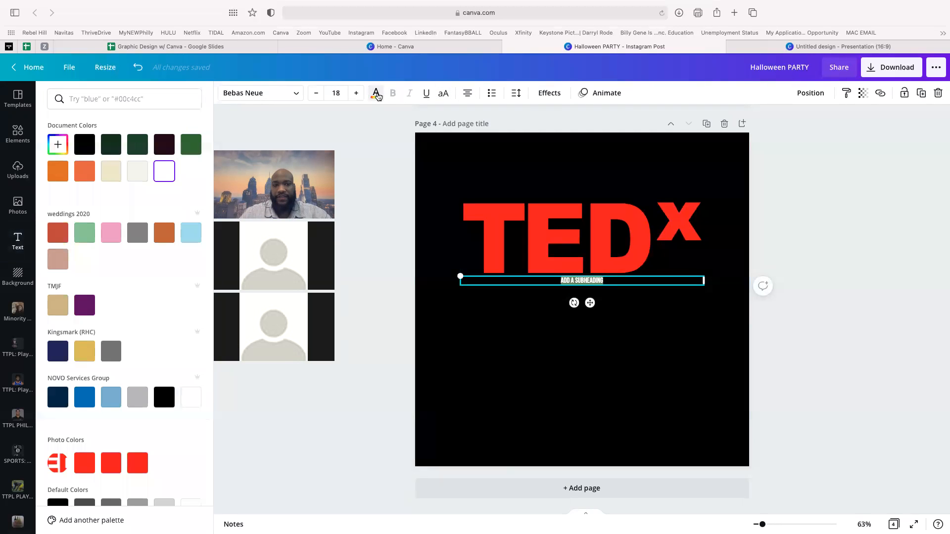
pyautogui.click(378, 96)
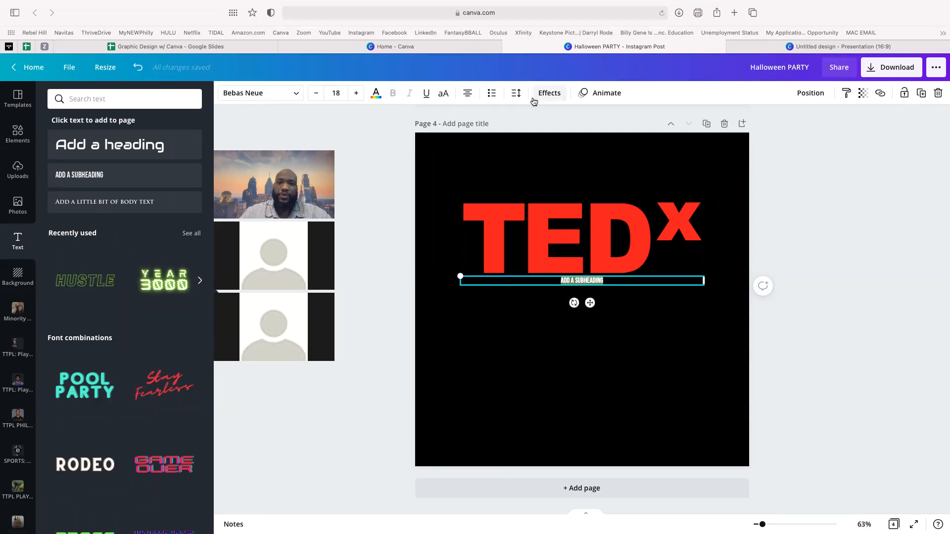
pyautogui.click(297, 98)
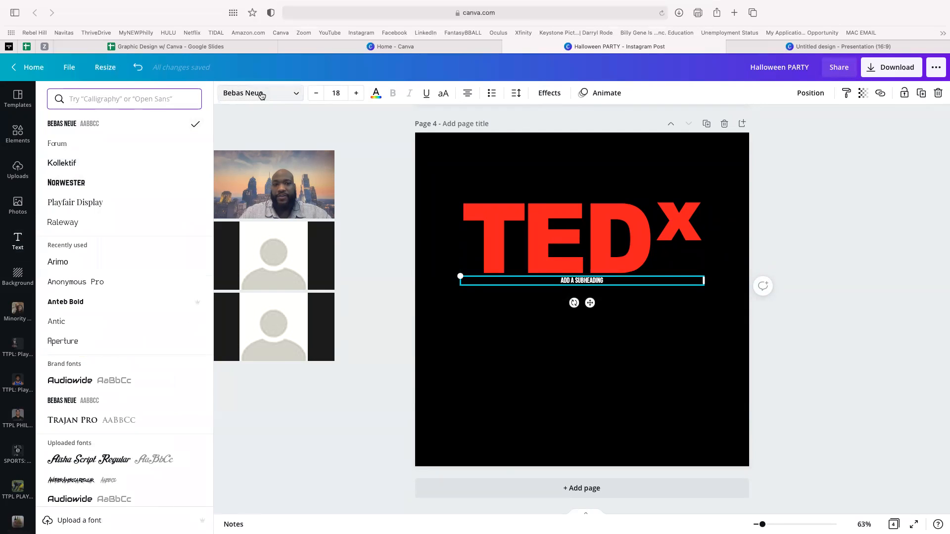
pyautogui.scroll(-5, 123, 255)
pyautogui.scroll(-6, 123, 256)
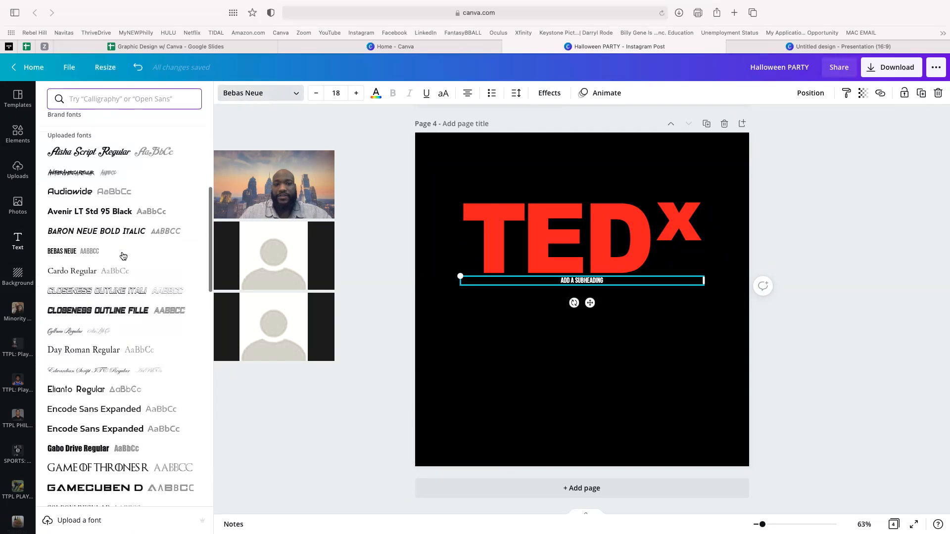
pyautogui.scroll(-10, 123, 256)
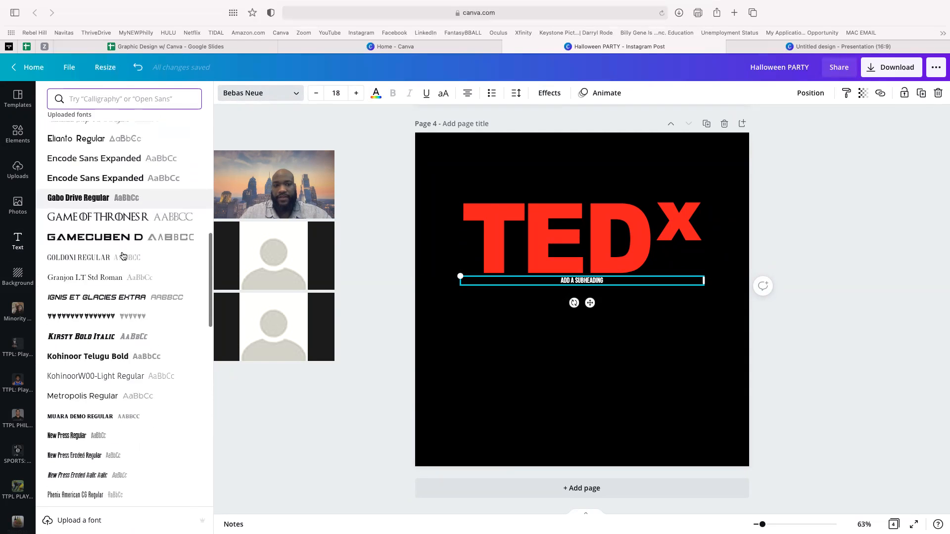
pyautogui.scroll(-1, 123, 254)
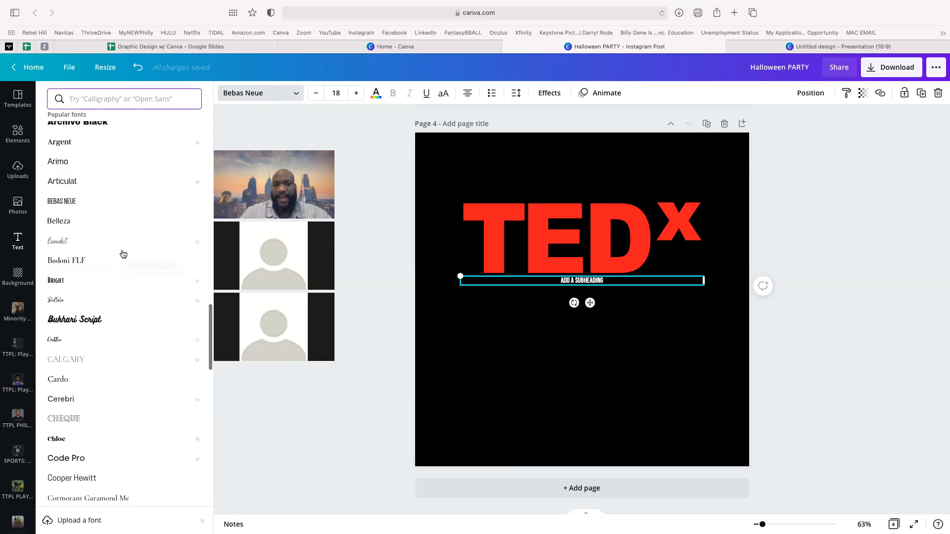
pyautogui.click(110, 99)
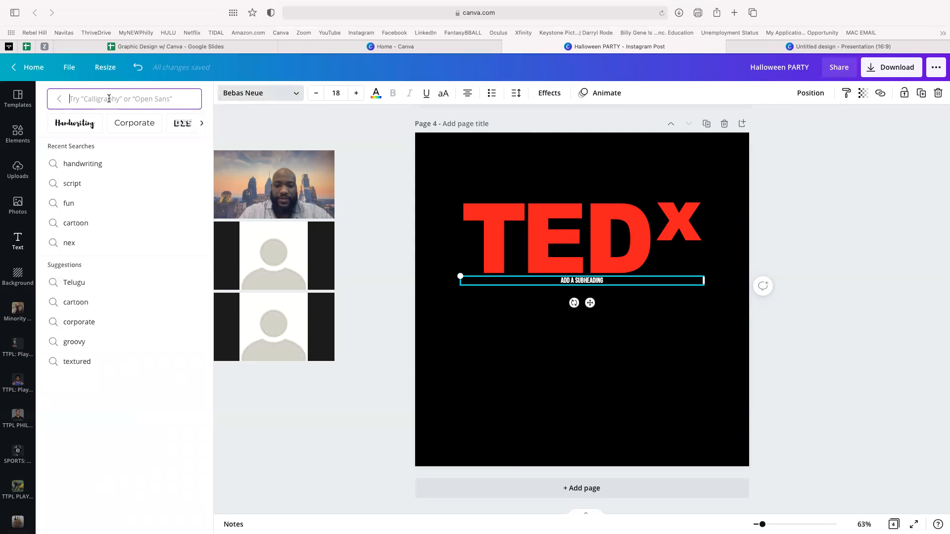
pyautogui.write('cursive')
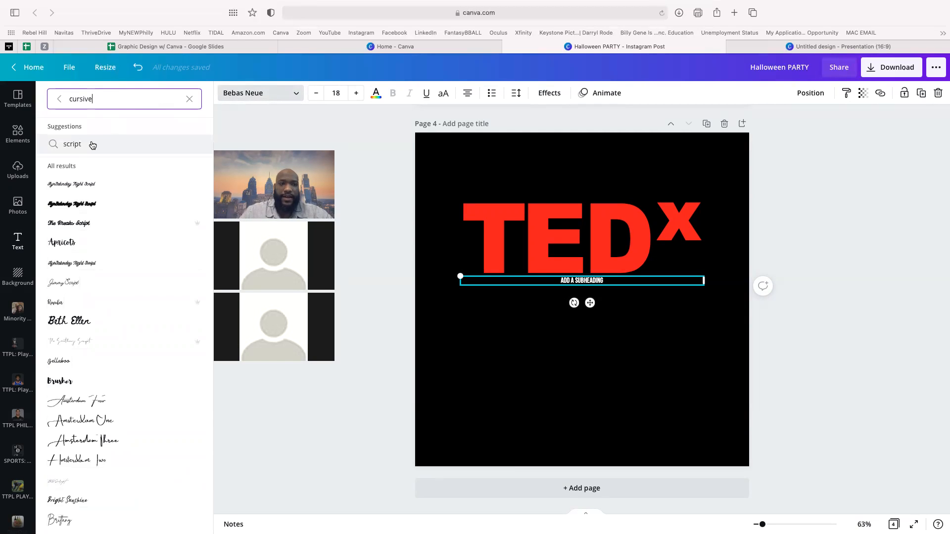
pyautogui.click(78, 145)
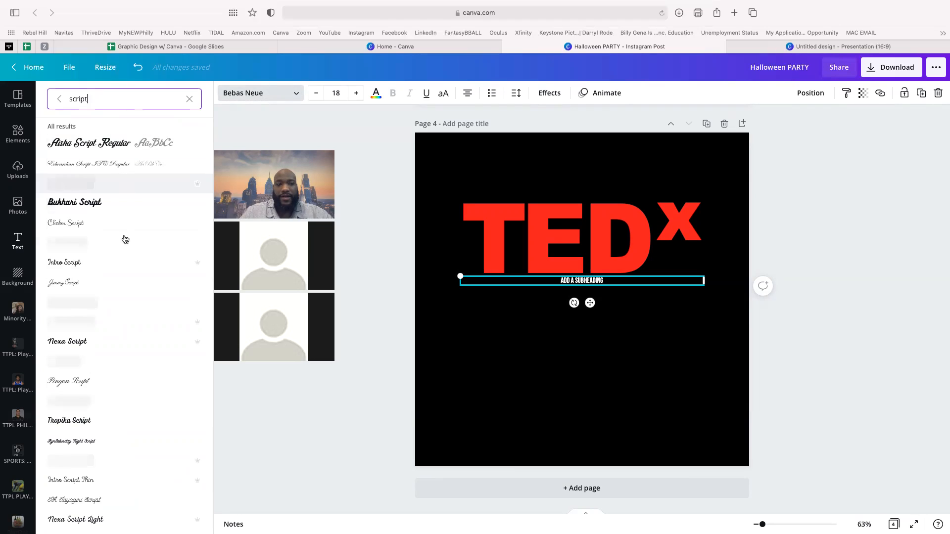
pyautogui.scroll(-5, 113, 240)
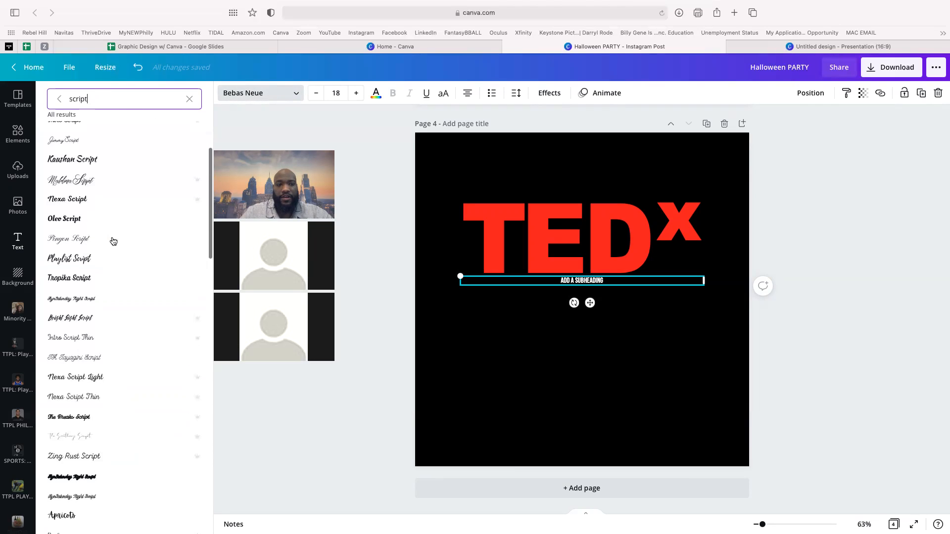
pyautogui.click(65, 220)
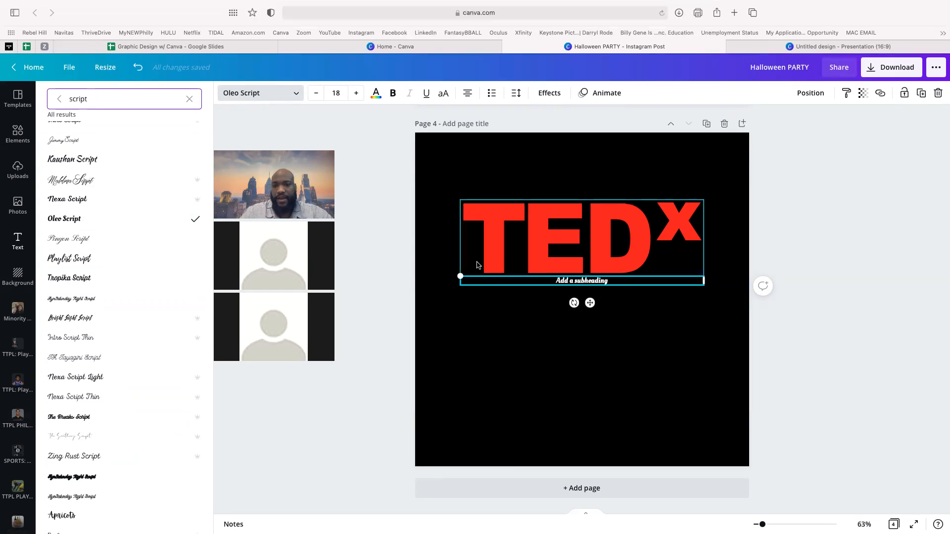
# - Set the subheading's font size to 82.5
pyautogui.click(338, 93)
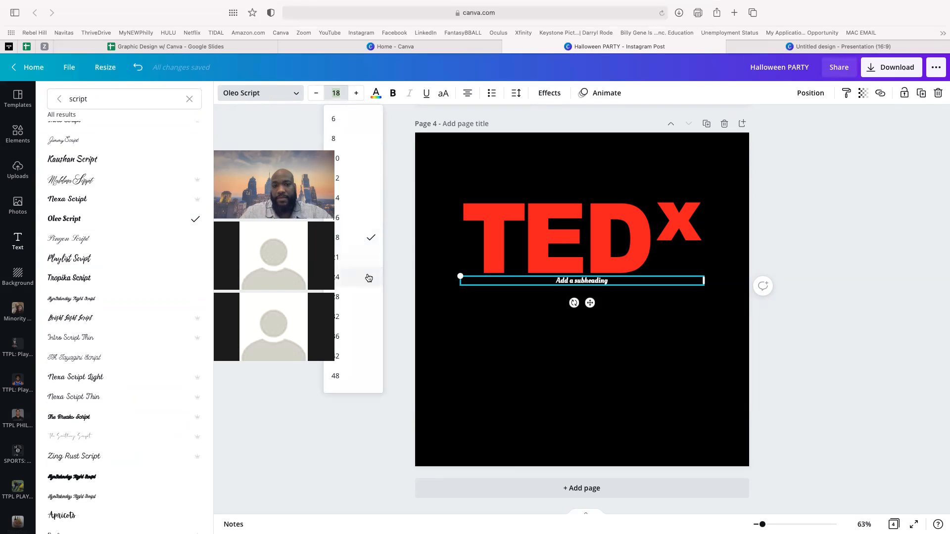
pyautogui.click(365, 315)
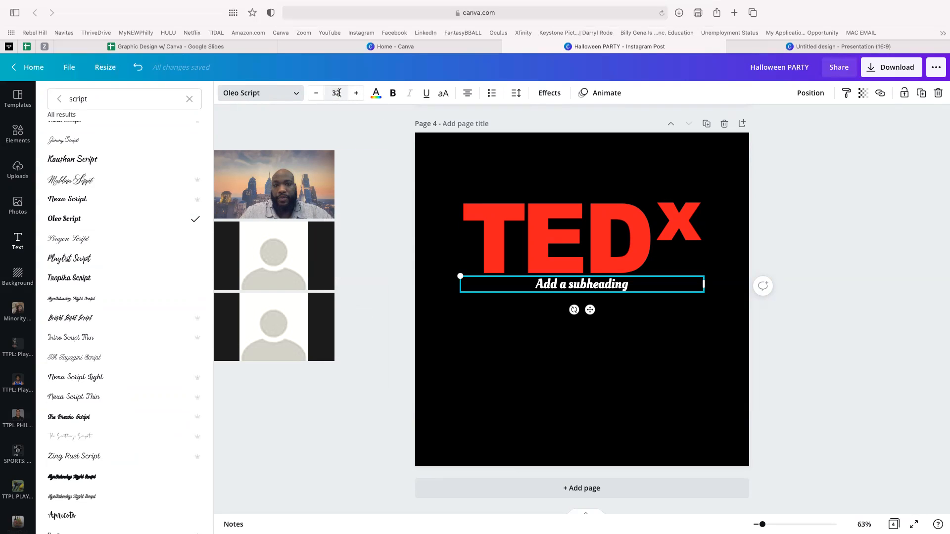
pyautogui.click(337, 93)
pyautogui.scroll(-1, 369, 282)
pyautogui.scroll(-2, 369, 286)
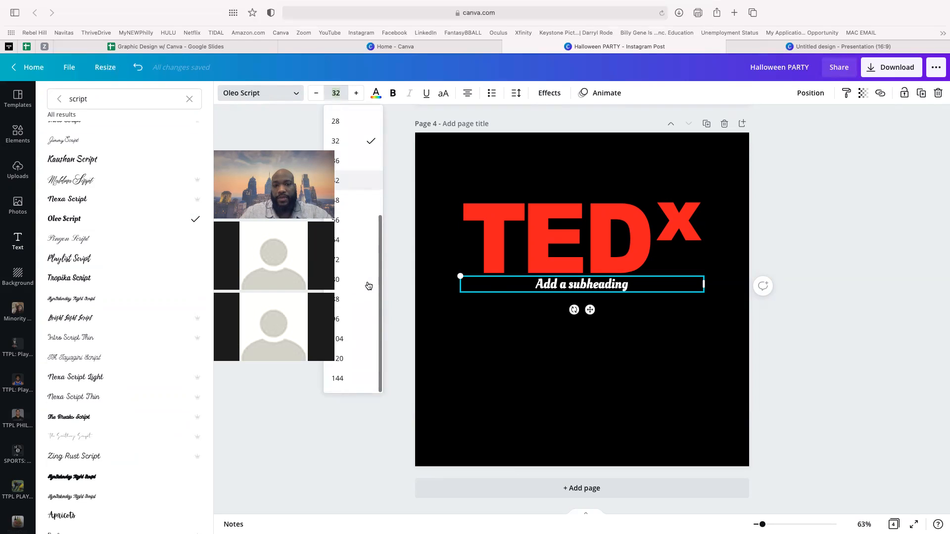
pyautogui.click(367, 271)
pyautogui.click(356, 94)
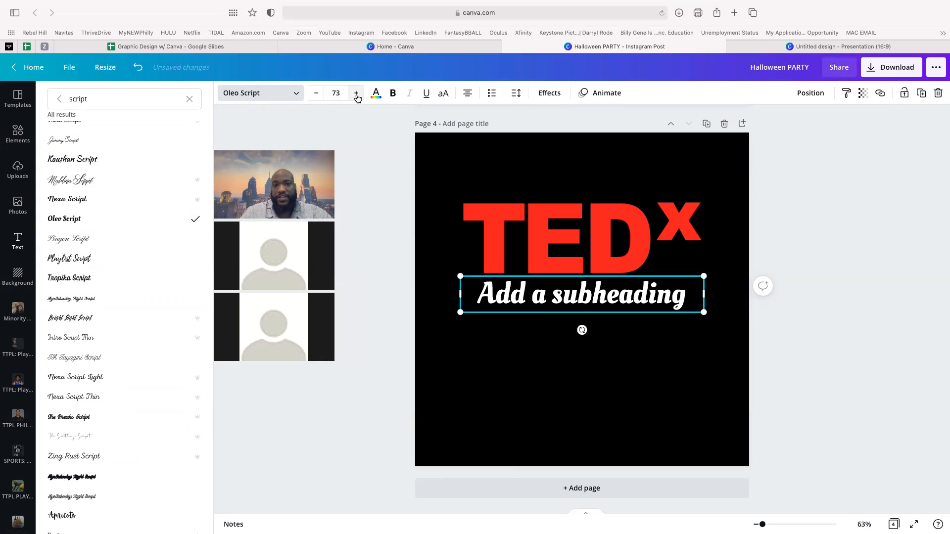
pyautogui.click(357, 94)
pyautogui.click(357, 94)
pyautogui.click(358, 94)
pyautogui.click(363, 93)
pyautogui.click(363, 93)
pyautogui.click(363, 94)
pyautogui.click(363, 93)
pyautogui.click(363, 93)
pyautogui.click(363, 94)
pyautogui.click(337, 94)
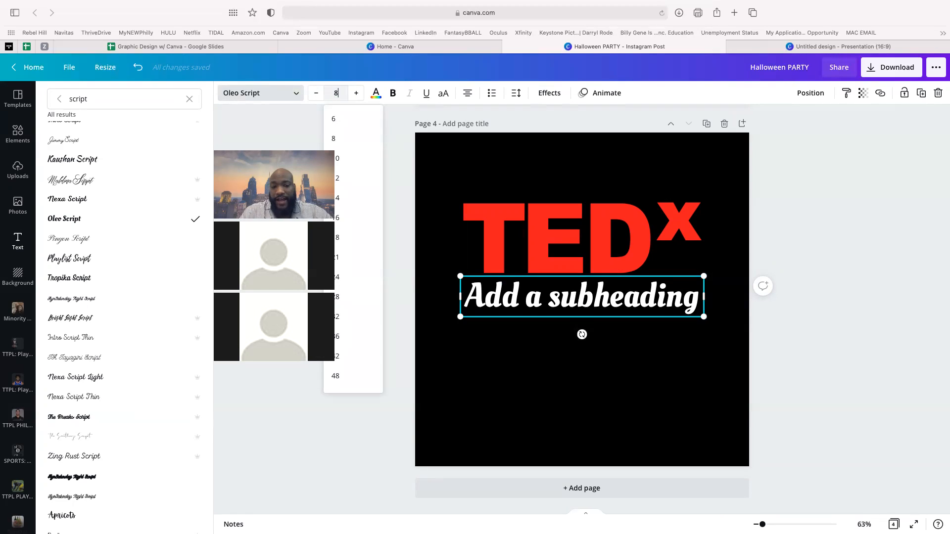
pyautogui.write('82.5')
pyautogui.press('Return')
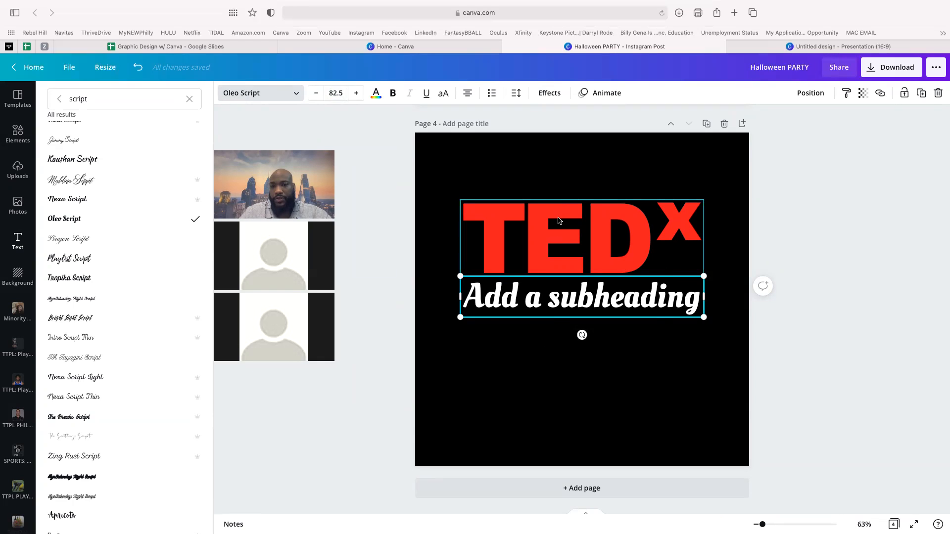
pyautogui.click(557, 242)
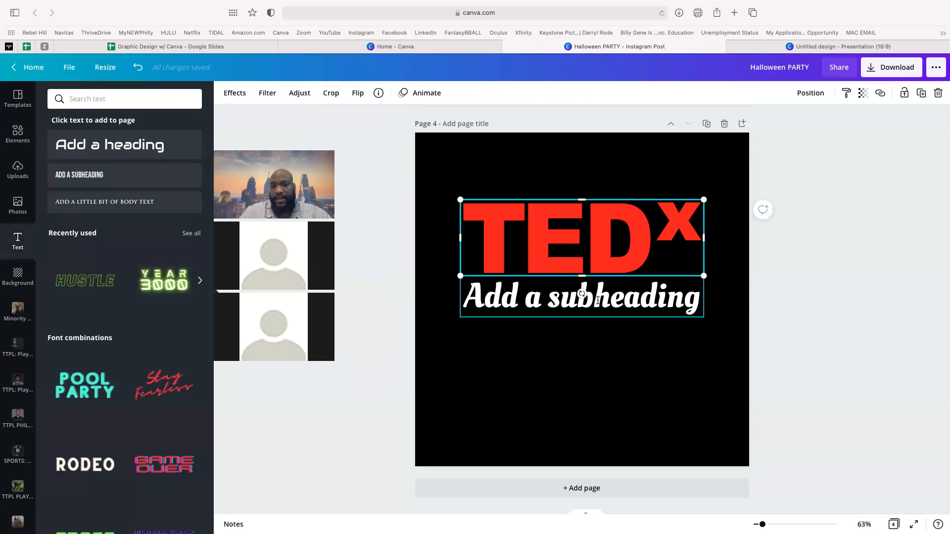
# - Enlarge the Oleo Script subheading slightly, centre it lower below the TEDx logo, and nudge the logo down
pyautogui.click(596, 300)
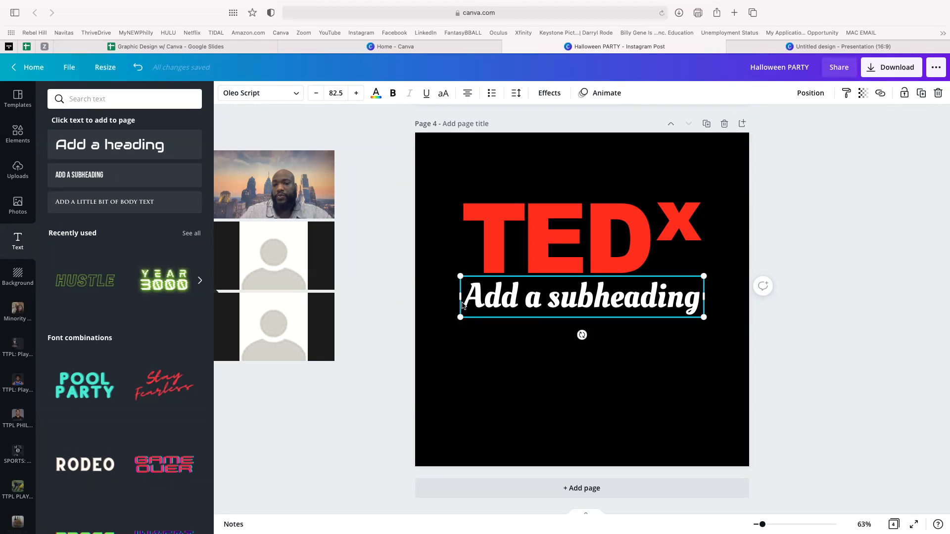
pyautogui.moveTo(460, 317)
pyautogui.mouseDown()
pyautogui.moveTo(386, 357)
pyautogui.moveTo(434, 321)
pyautogui.moveTo(362, 354)
pyautogui.moveTo(402, 334)
pyautogui.moveTo(592, 289)
pyautogui.moveTo(546, 287)
pyautogui.moveTo(453, 331)
pyautogui.moveTo(465, 334)
pyautogui.mouseUp()
pyautogui.moveTo(580, 297); pyautogui.dragTo(584, 325)
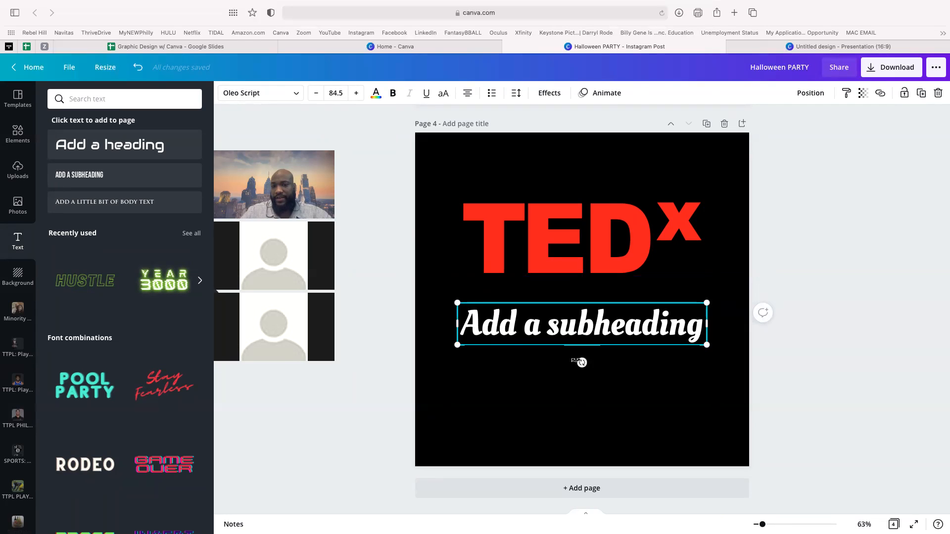
pyautogui.moveTo(582, 363); pyautogui.dragTo(568, 312)
pyautogui.click(578, 294)
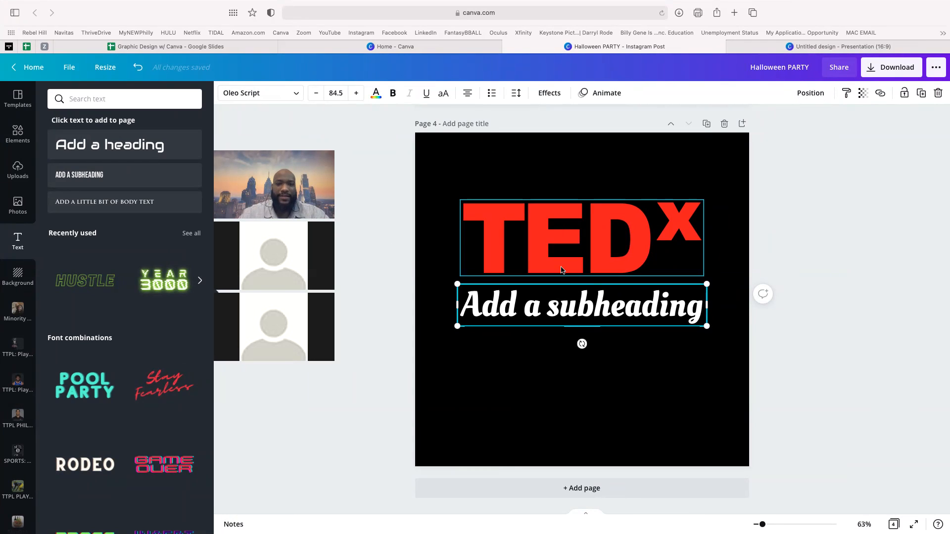
pyautogui.moveTo(579, 310); pyautogui.dragTo(582, 342)
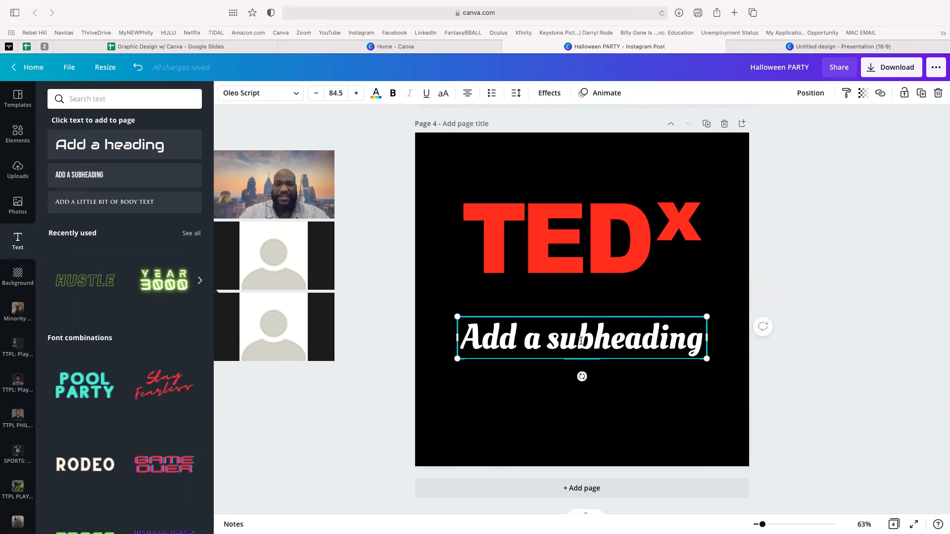
pyautogui.moveTo(589, 262); pyautogui.dragTo(589, 268)
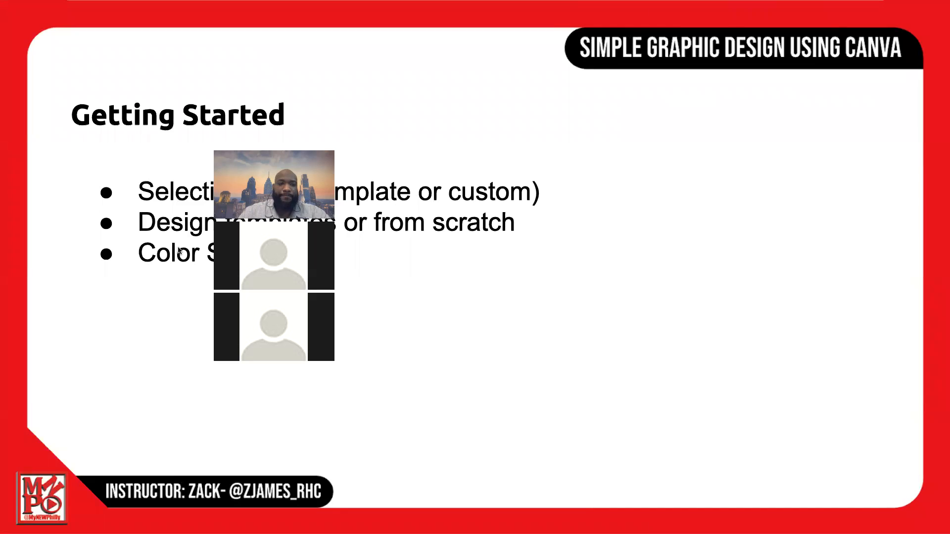
pyautogui.press('Right')
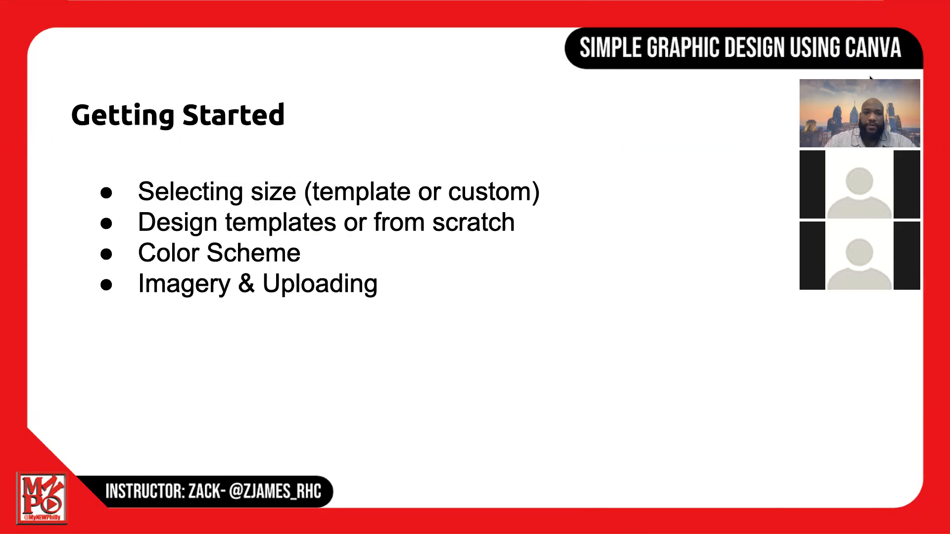
# - Leave the Google Slides presentation and return to the Canva design
pyautogui.hotkey('ctrl', 'Right')
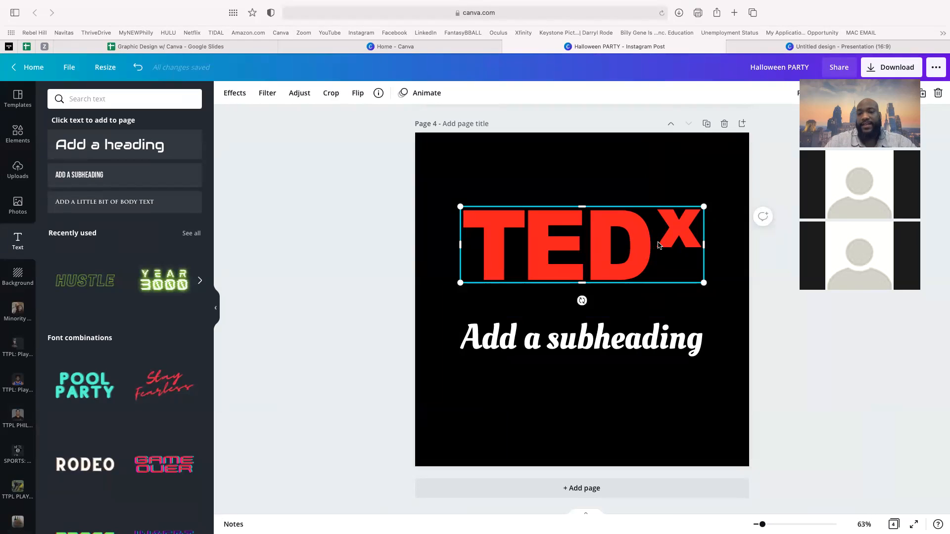
# - Delete the TEDx logo from page 4 and upload the gsk logo file from the computer
pyautogui.press('Delete')
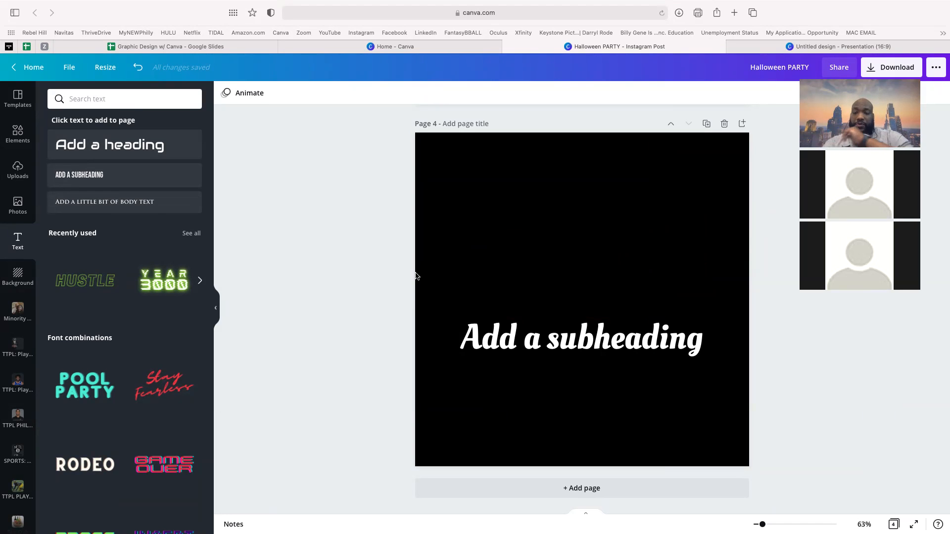
pyautogui.click(17, 168)
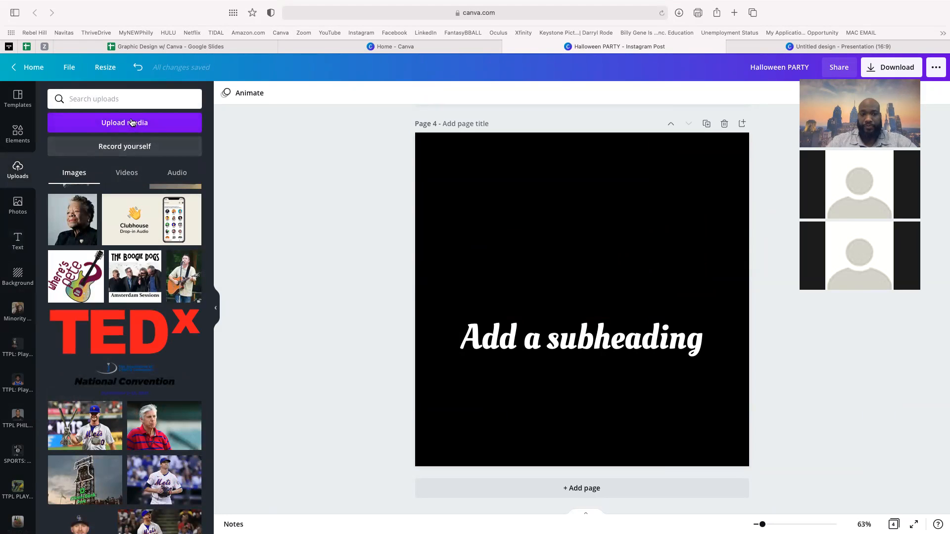
pyautogui.click(131, 123)
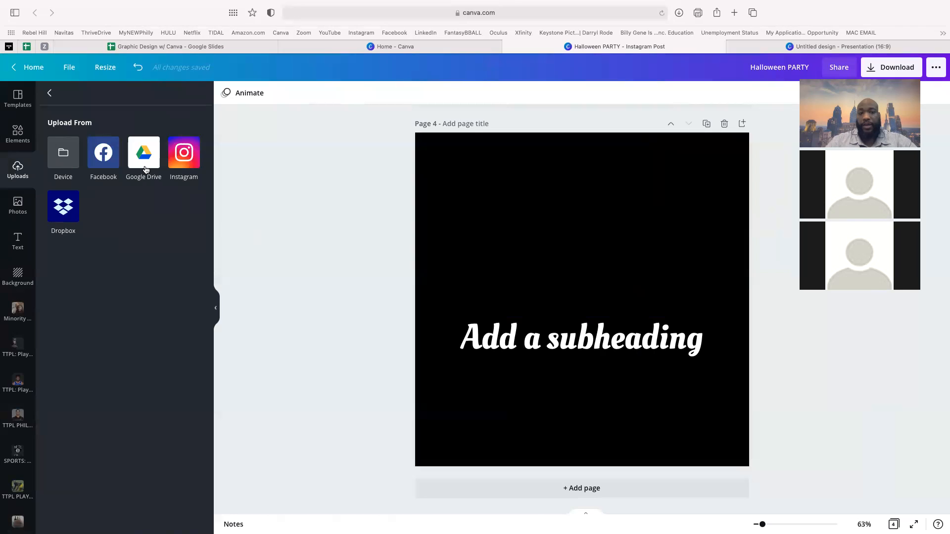
pyautogui.click(67, 155)
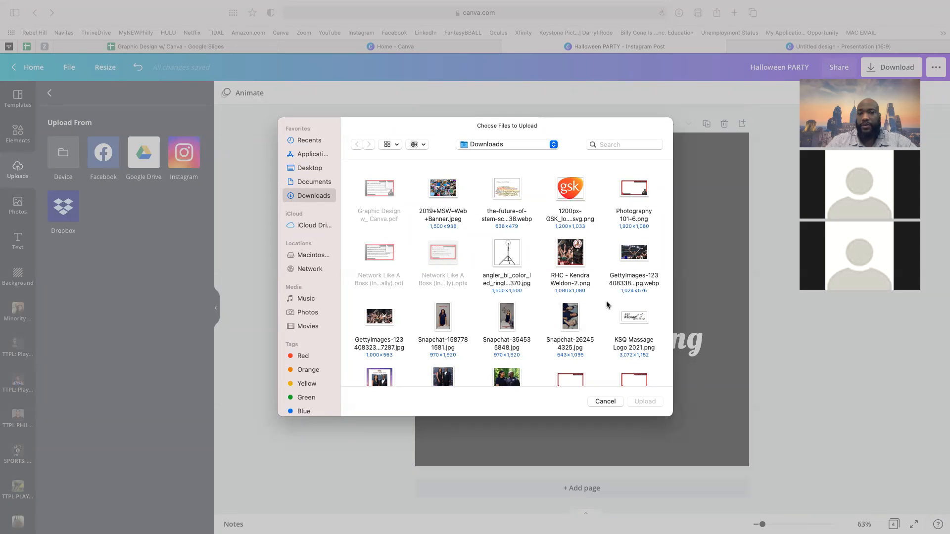
pyautogui.doubleClick(577, 198)
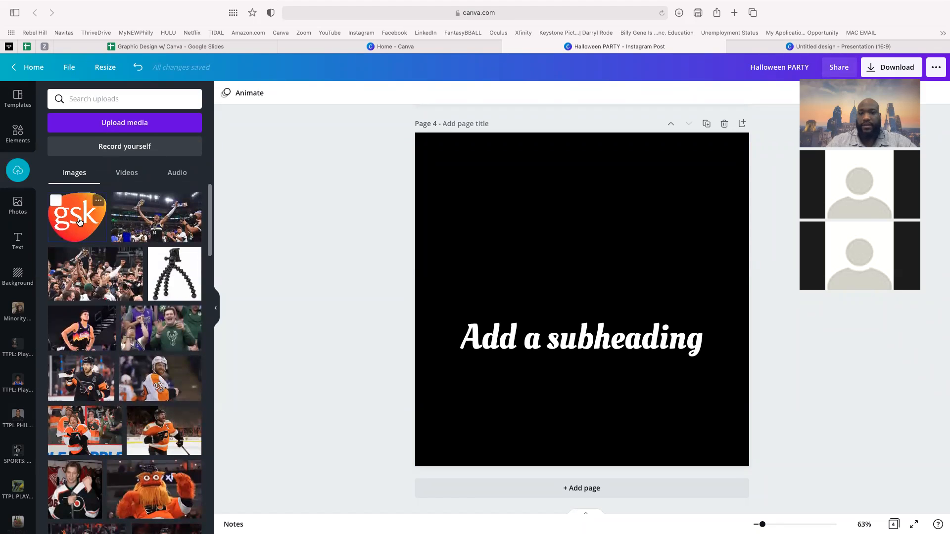
# - Add the gsk logo to page 4, shrunk and placed in the top-right corner
pyautogui.click(87, 222)
pyautogui.moveTo(619, 269); pyautogui.dragTo(621, 213)
pyautogui.moveTo(686, 160); pyautogui.dragTo(546, 267)
pyautogui.moveTo(517, 296); pyautogui.dragTo(697, 173)
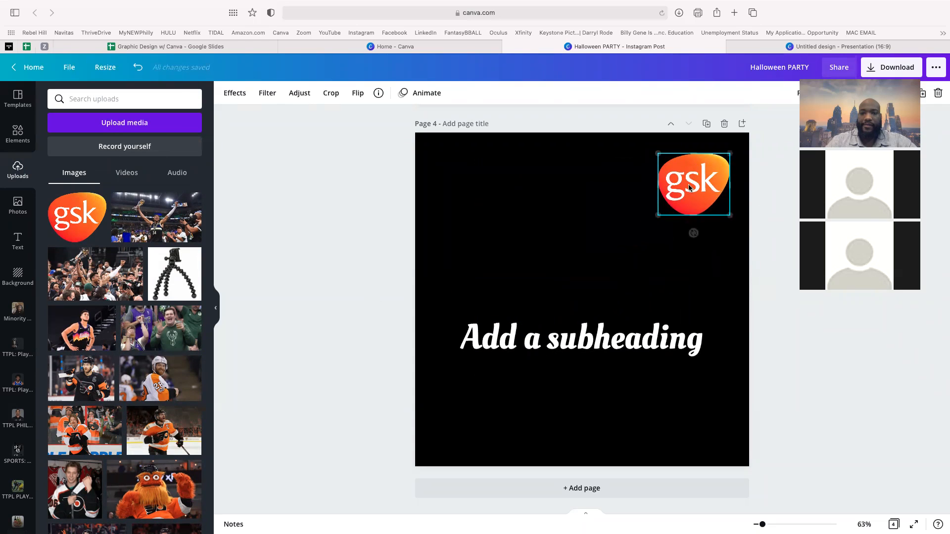
# - Delete the subheading from page 4 and bring up the stock Photos library
pyautogui.click(549, 342)
pyautogui.press('Delete')
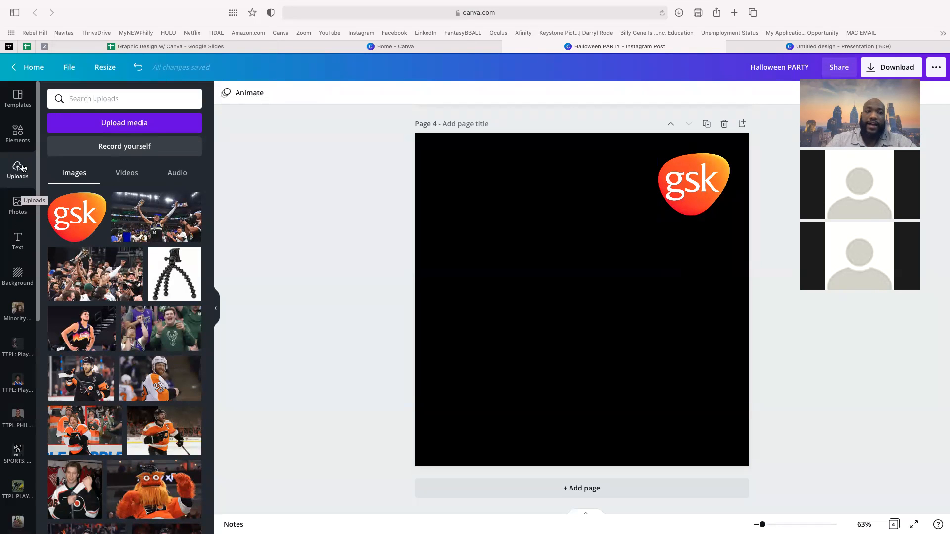
pyautogui.click(19, 204)
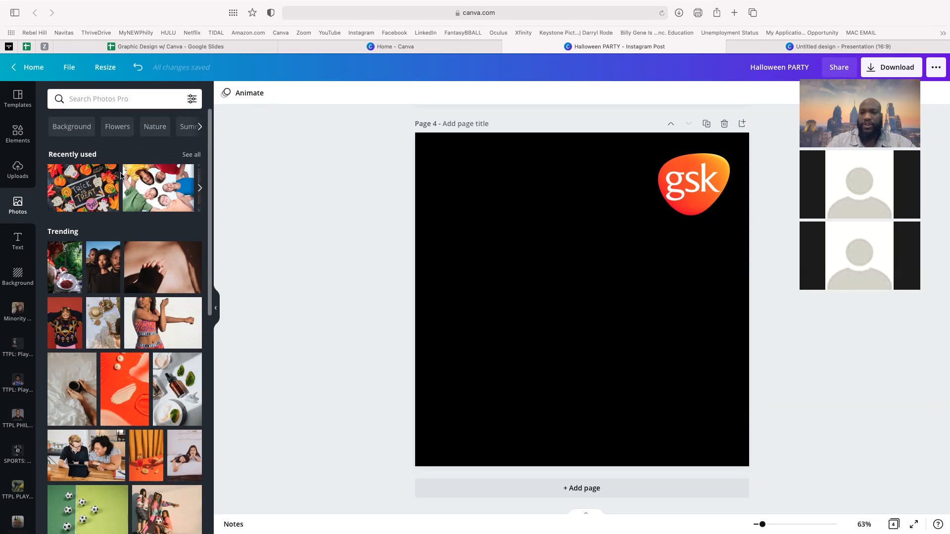
# - Search the stock photo library for 'family'
pyautogui.click(96, 99)
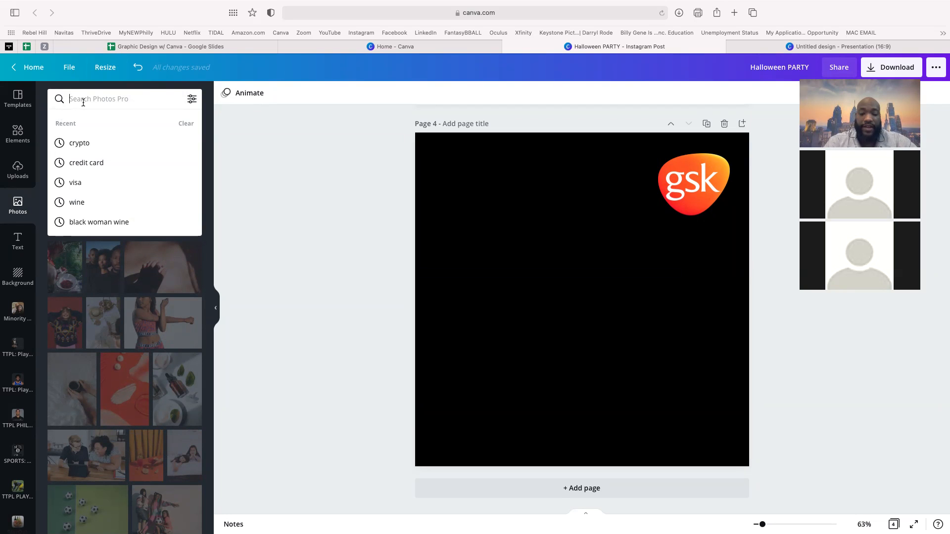
pyautogui.write('family')
pyautogui.press('Return')
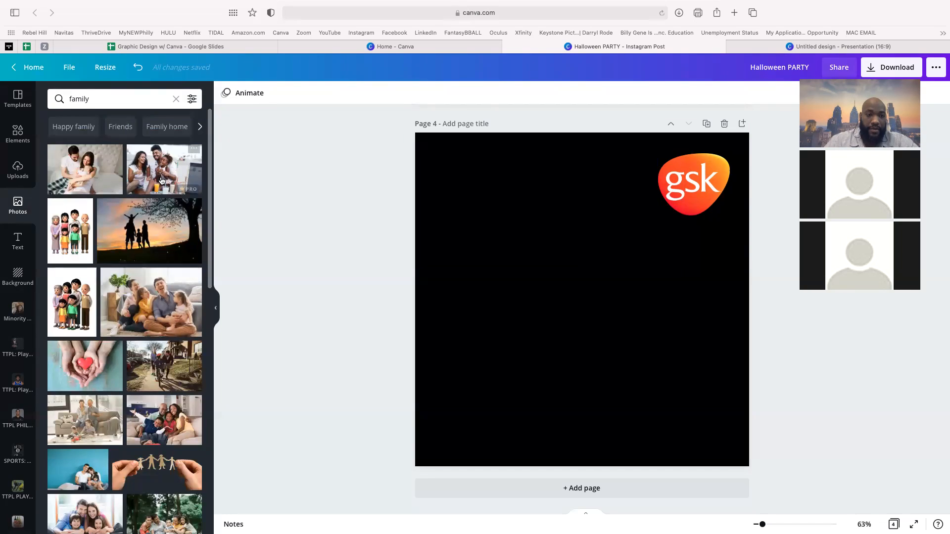
# - Add the beach family photo to page 4 and shrink the gsk logo slightly
pyautogui.click(162, 177)
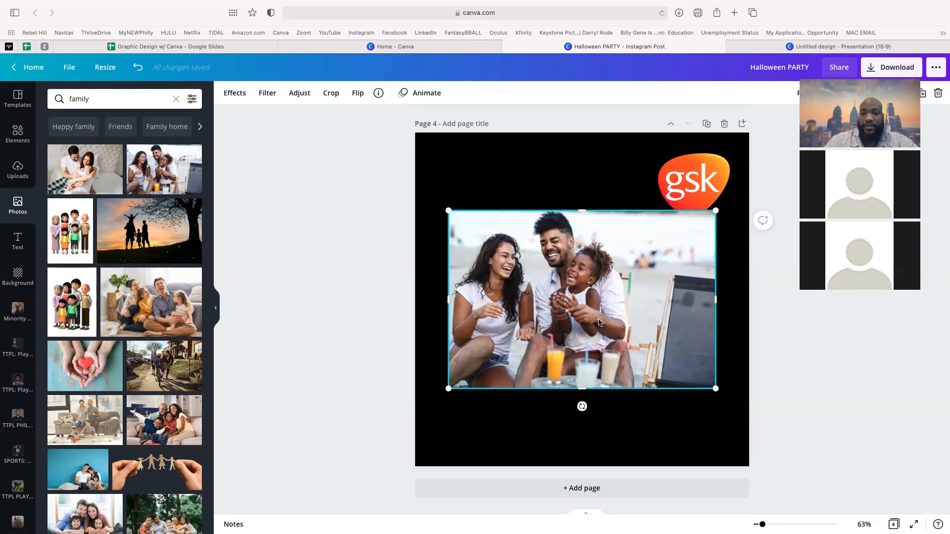
pyautogui.moveTo(599, 322)
pyautogui.mouseDown()
pyautogui.moveTo(675, 282)
pyautogui.moveTo(700, 244)
pyautogui.moveTo(583, 336)
pyautogui.moveTo(601, 337)
pyautogui.mouseUp()
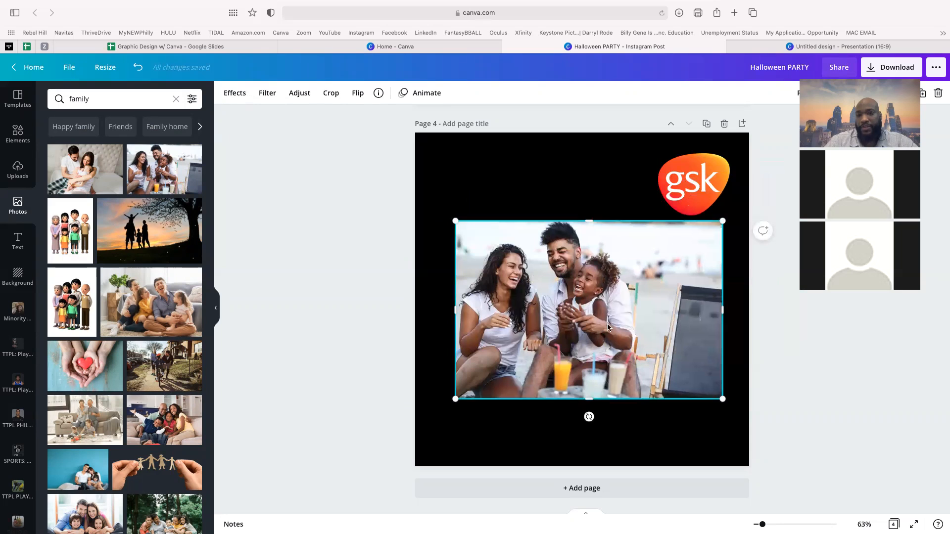
pyautogui.click(674, 206)
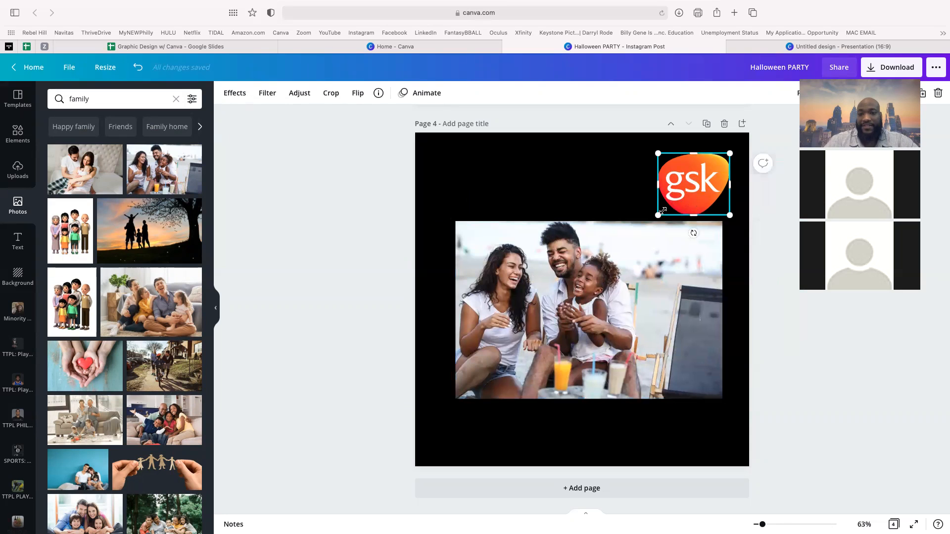
pyautogui.moveTo(658, 215); pyautogui.dragTo(674, 202)
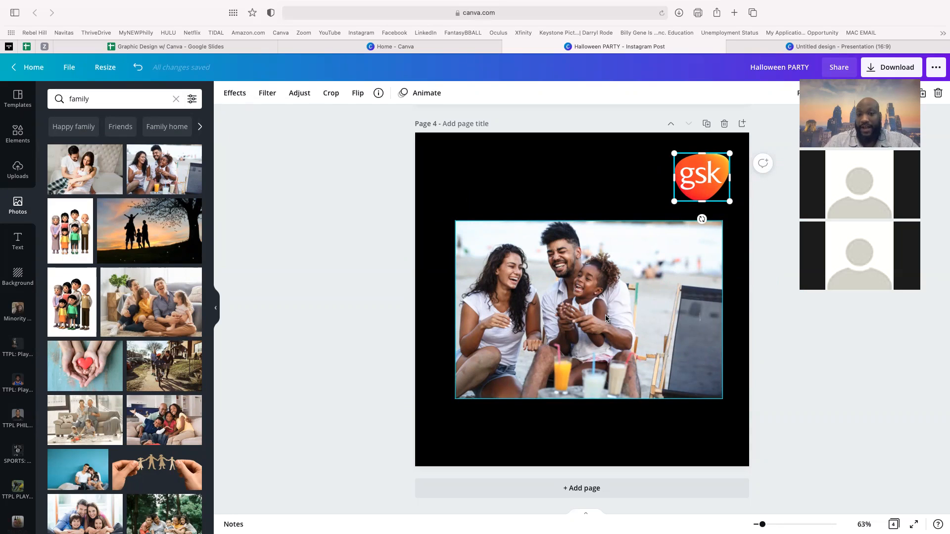
pyautogui.moveTo(604, 315); pyautogui.dragTo(635, 384)
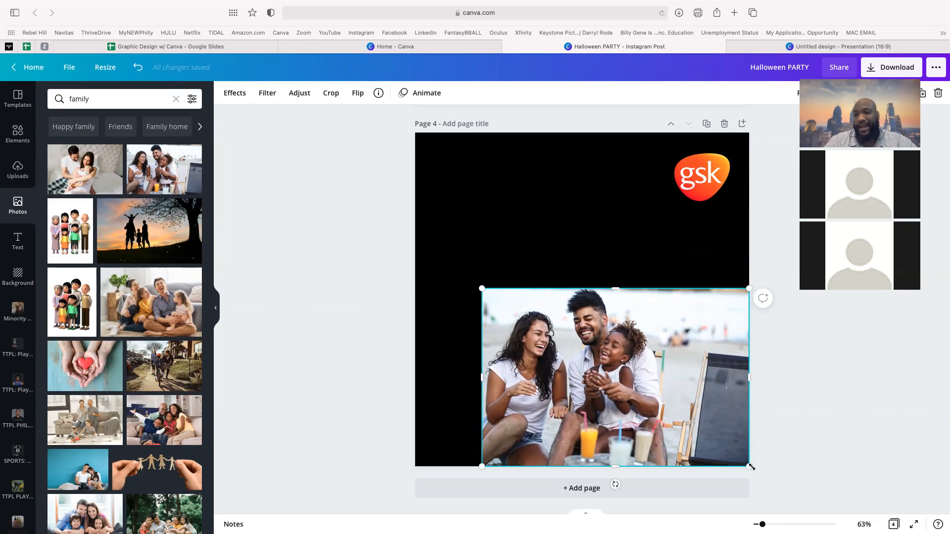
# - Resize and reposition the beach photo so it covers the whole page
pyautogui.moveTo(481, 288); pyautogui.dragTo(249, 124)
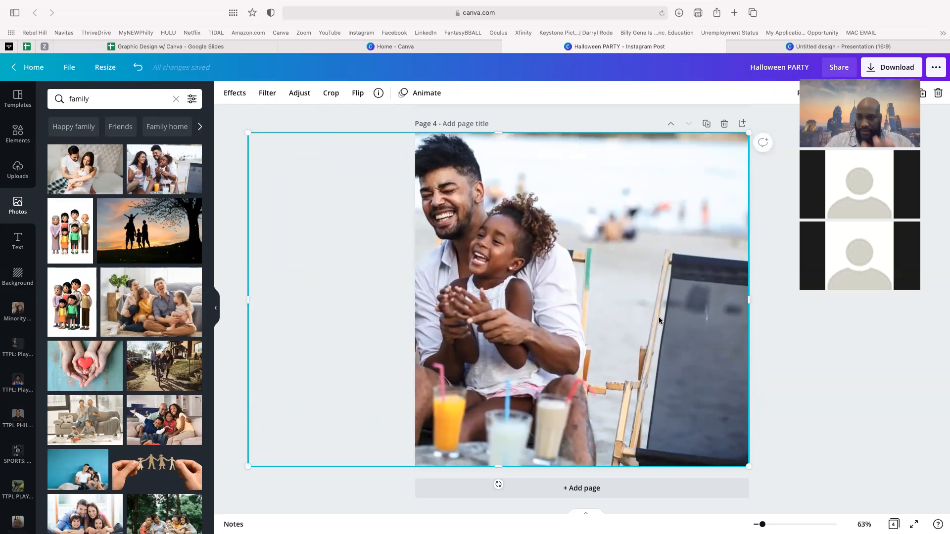
pyautogui.press('super+z')
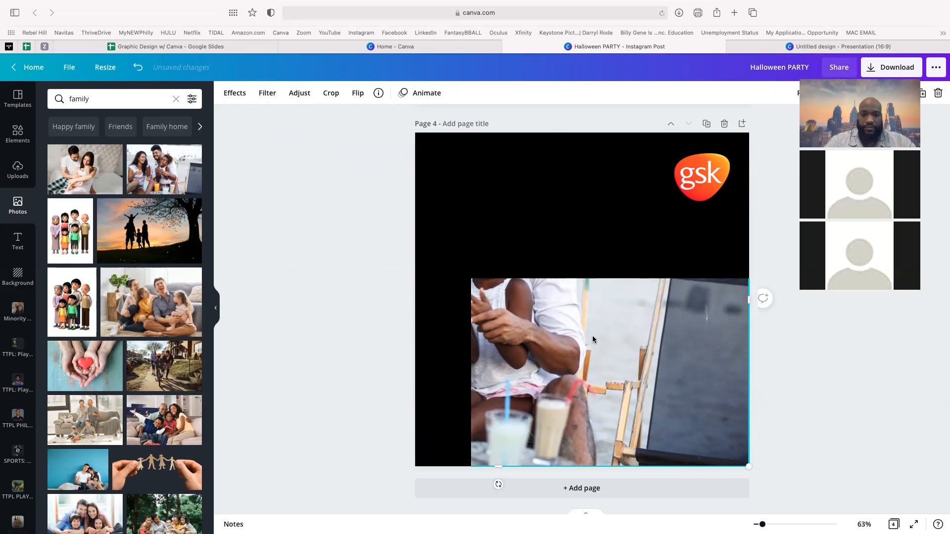
pyautogui.press('super+z')
pyautogui.moveTo(536, 310); pyautogui.dragTo(472, 154)
pyautogui.moveTo(683, 311); pyautogui.dragTo(848, 468)
pyautogui.moveTo(680, 347); pyautogui.dragTo(575, 340)
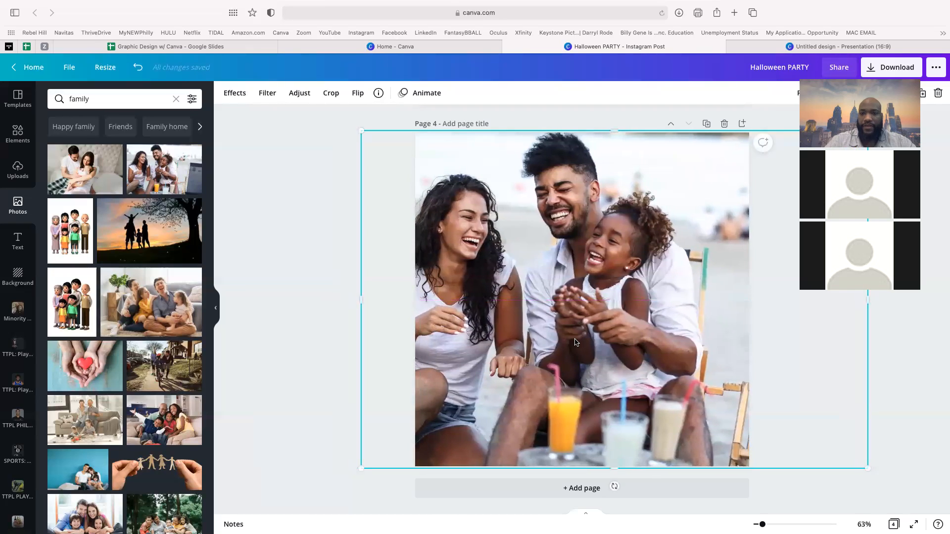
pyautogui.click(308, 229)
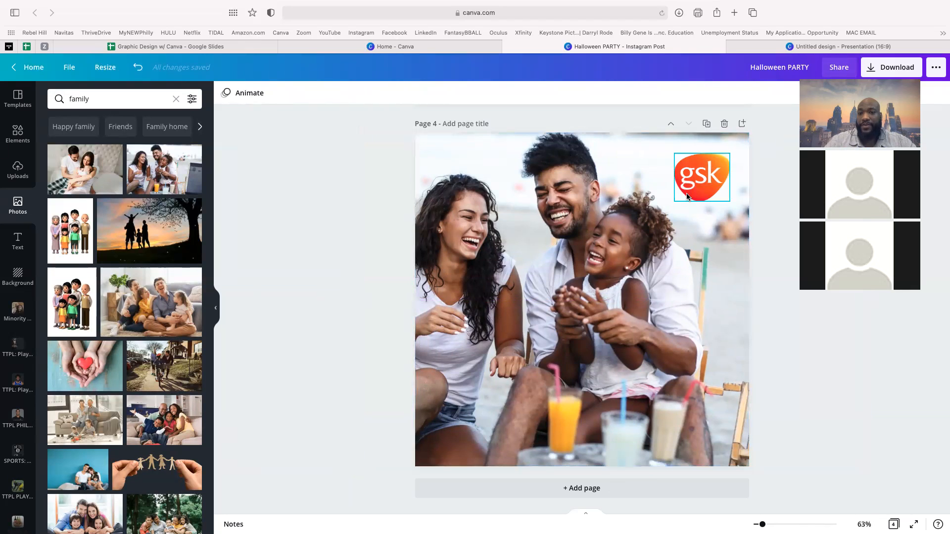
# - Tuck the gsk logo further into page 4's top-right corner, then select the background photo
pyautogui.moveTo(694, 191); pyautogui.dragTo(705, 180)
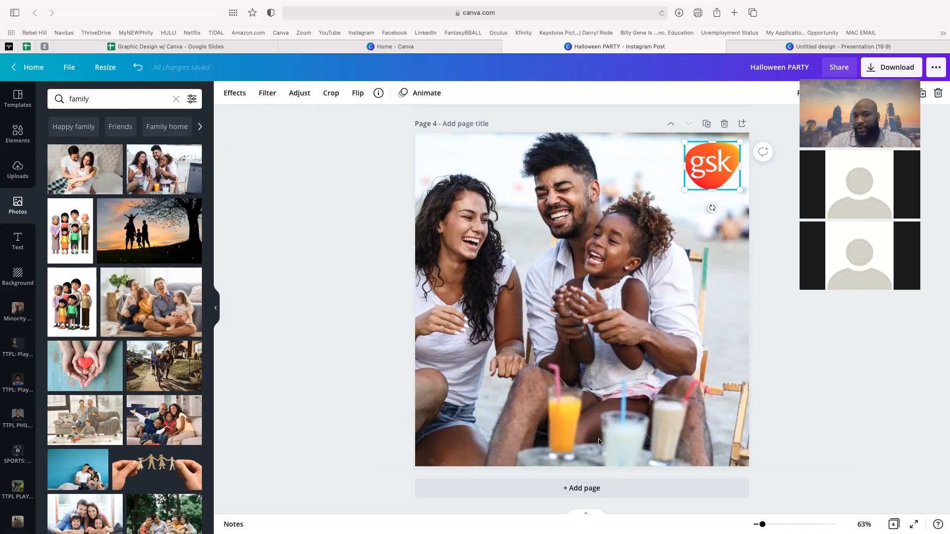
pyautogui.click(542, 271)
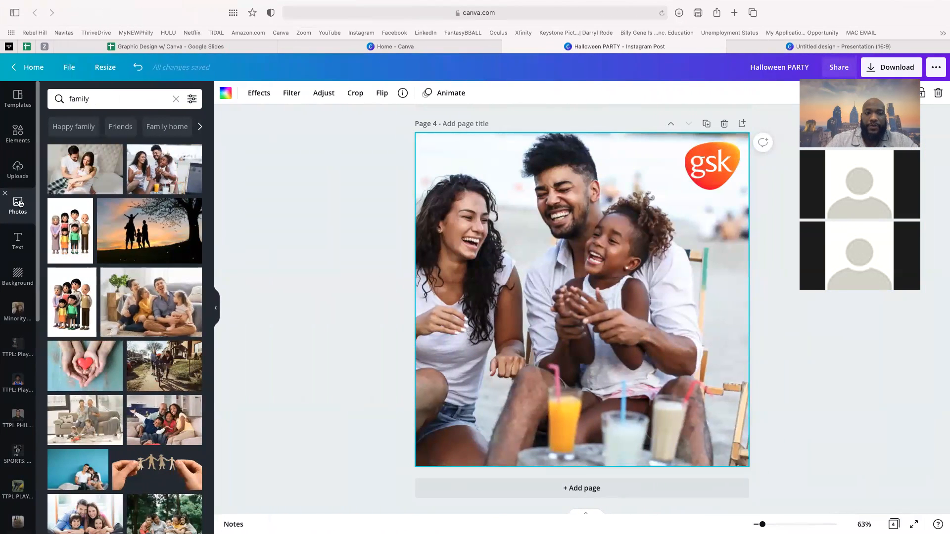
# - Search the stock photos for 'family with dog'
pyautogui.click(99, 98)
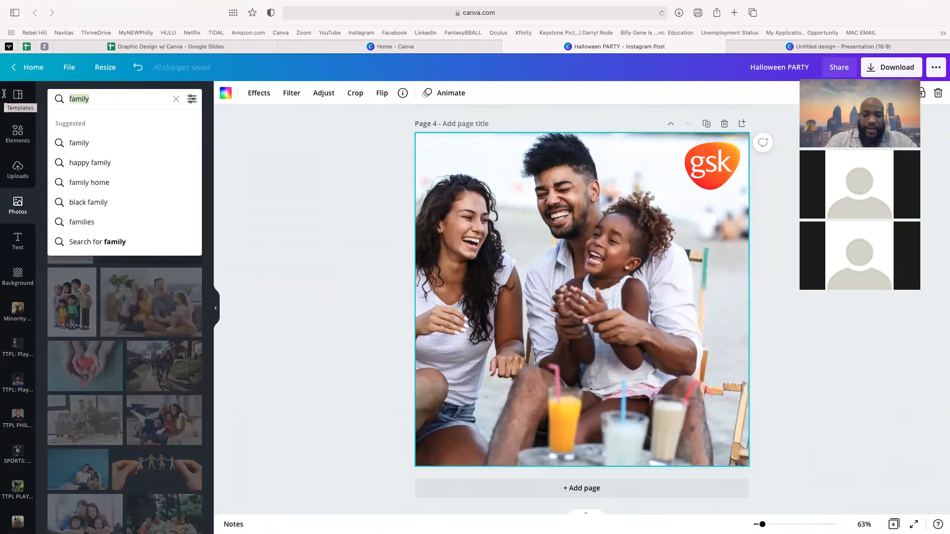
pyautogui.write('family wi')
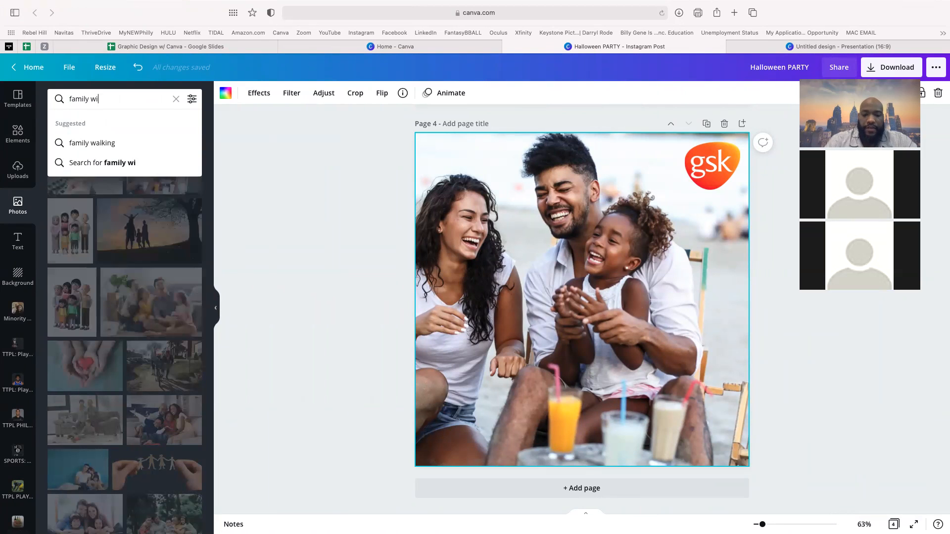
pyautogui.write('th dog')
pyautogui.press('Return')
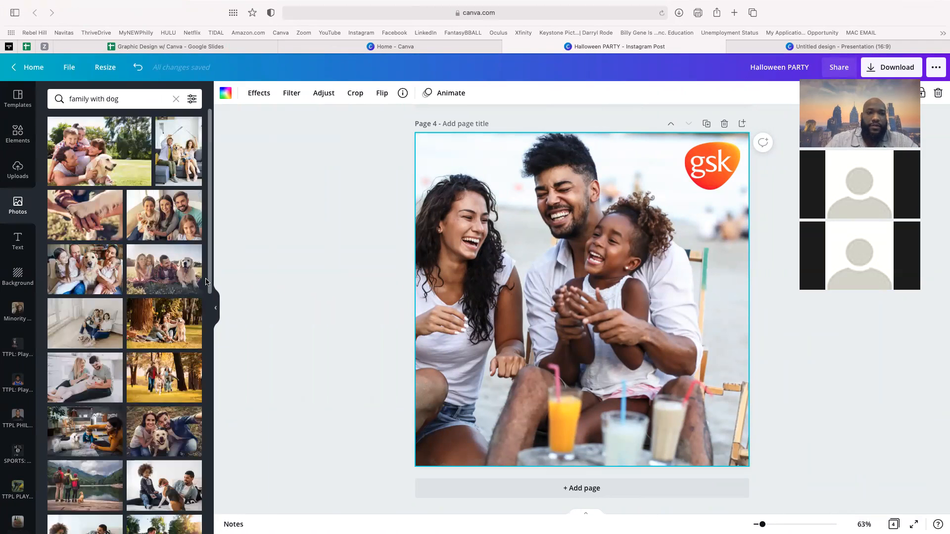
# - Replace the beach photo with a family-with-dog photo stretched to fill page 4
pyautogui.press('Delete')
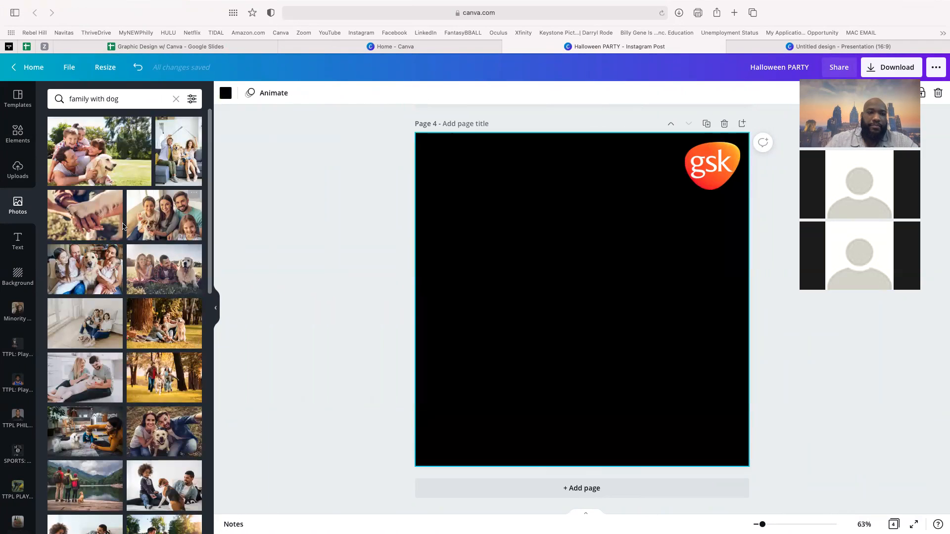
pyautogui.click(103, 168)
pyautogui.moveTo(536, 310); pyautogui.dragTo(664, 232)
pyautogui.moveTo(577, 310); pyautogui.dragTo(327, 441)
pyautogui.moveTo(388, 399); pyautogui.dragTo(411, 399)
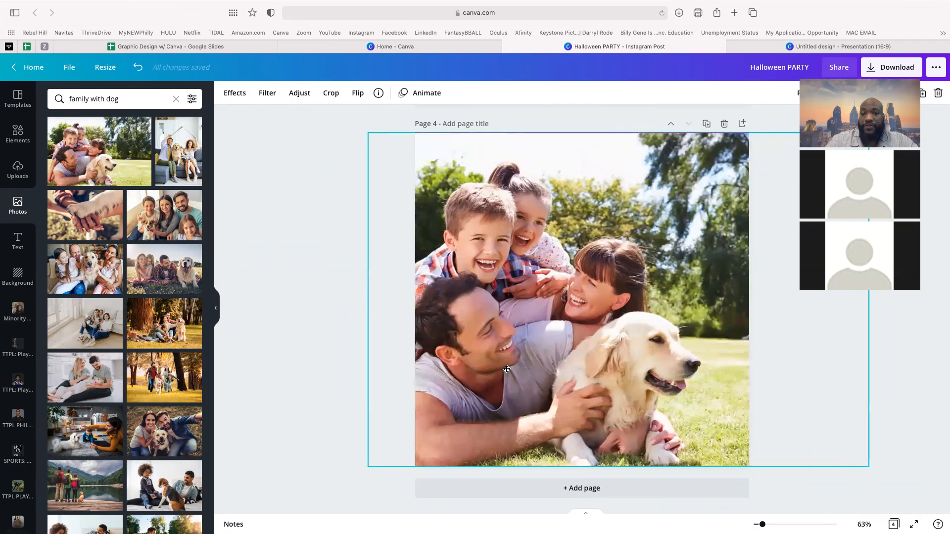
pyautogui.click(341, 279)
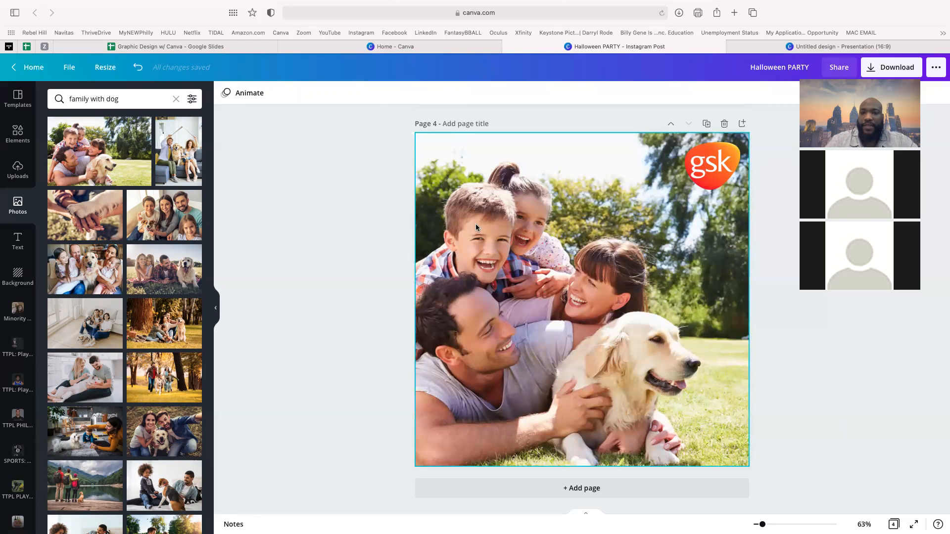
pyautogui.hotkey('ctrl', 'Left')
pyautogui.click(393, 289)
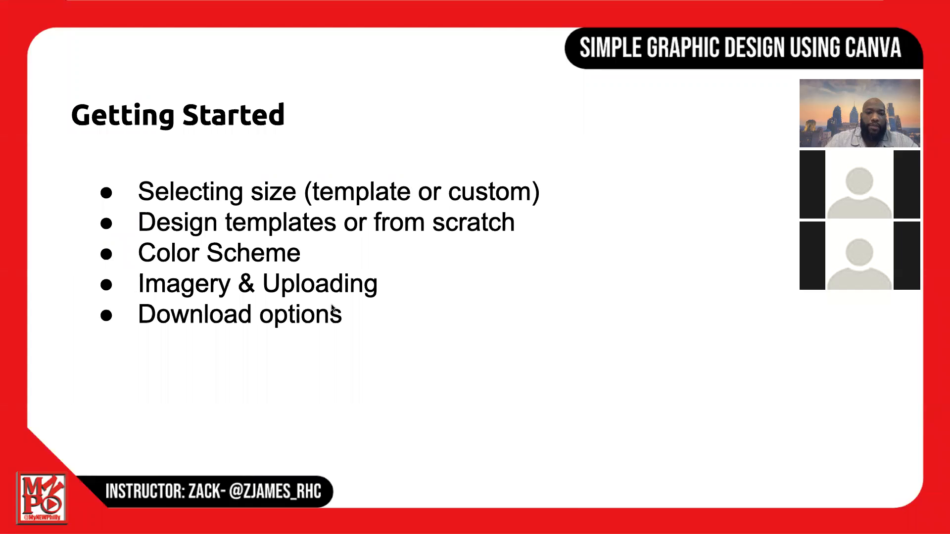
pyautogui.hotkey('ctrl', 'Right')
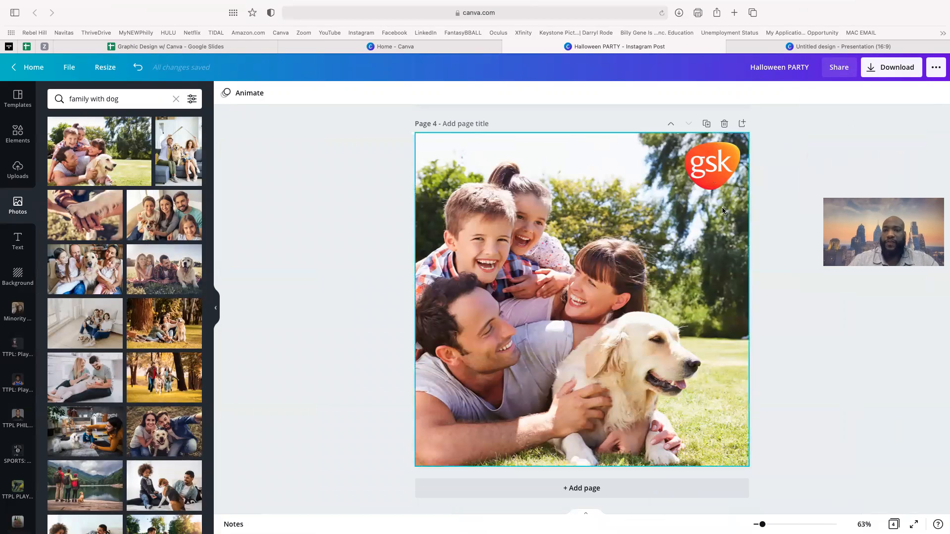
pyautogui.moveTo(725, 172); pyautogui.dragTo(713, 189)
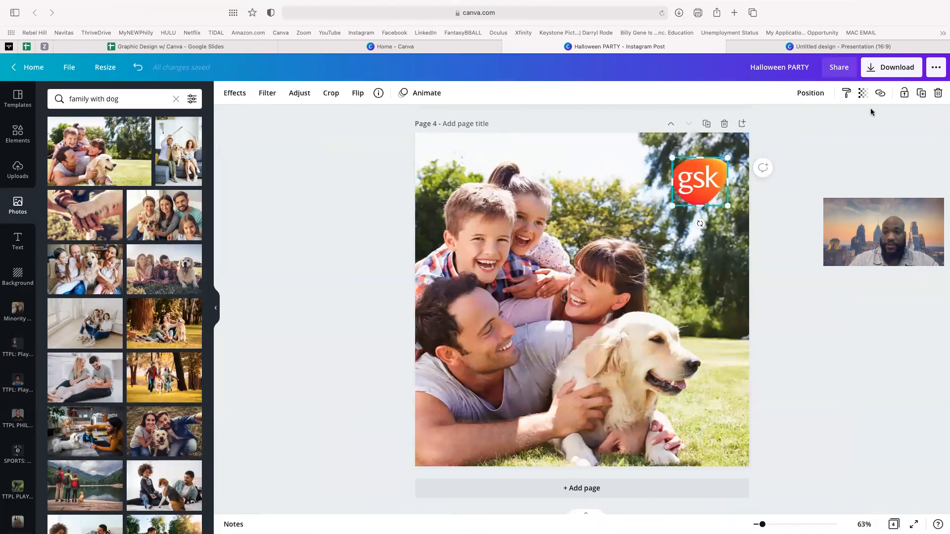
# - Open the Download panel and list its file types (PNG, JPG, PDF, SVG, MP4, GIF)
pyautogui.click(889, 69)
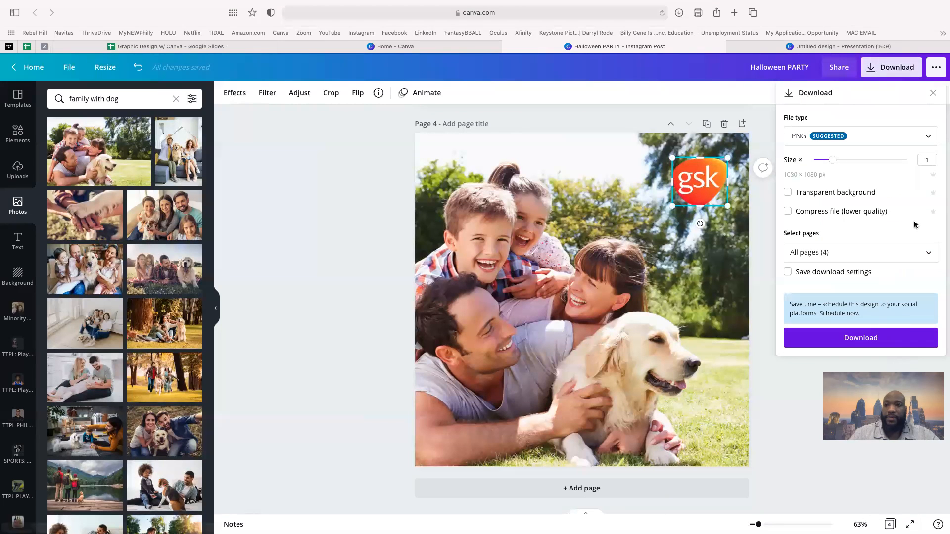
pyautogui.click(929, 141)
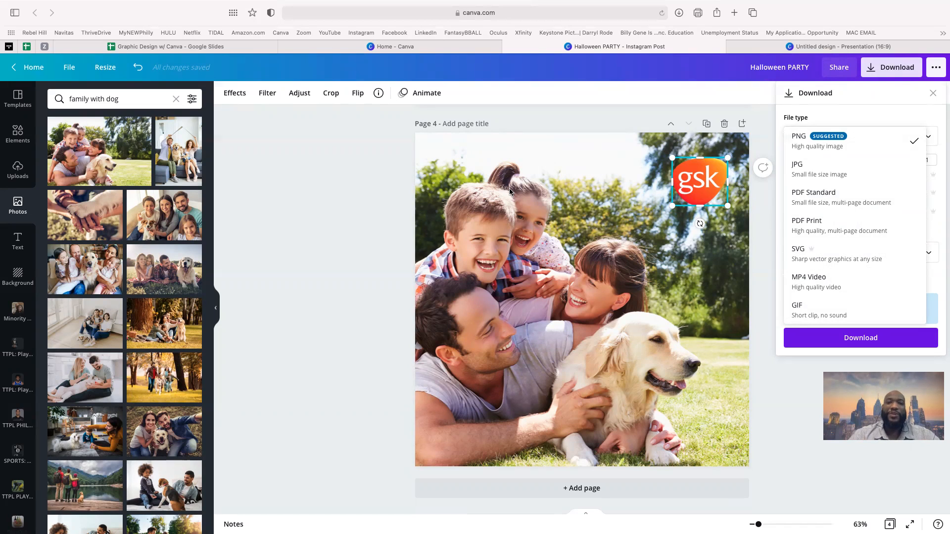
# - Keep PNG as the file type and toggle Transparent background on, then off
pyautogui.click(384, 174)
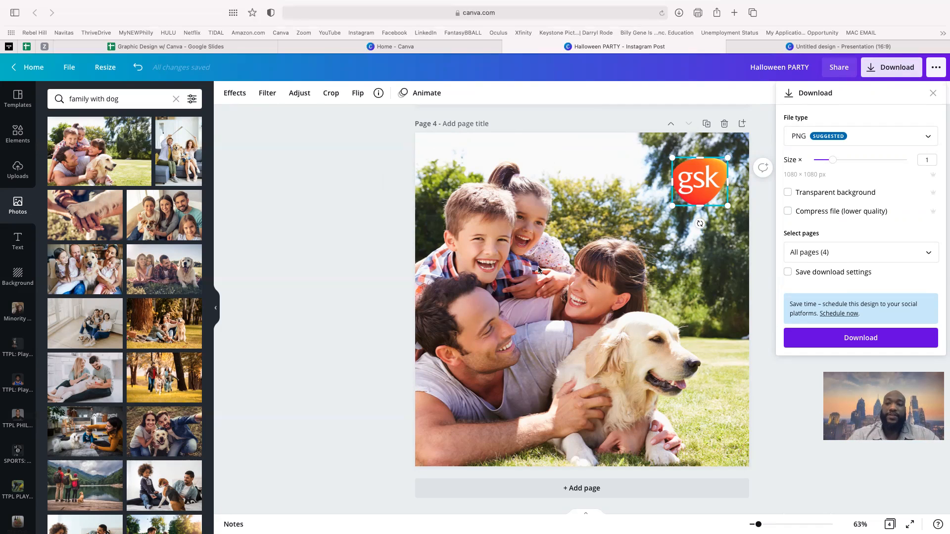
pyautogui.click(789, 194)
pyautogui.click(790, 194)
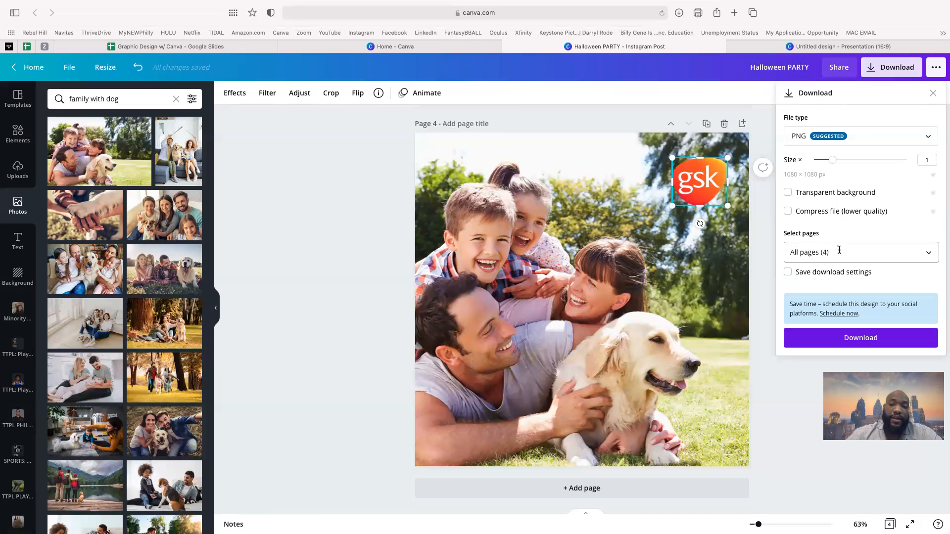
# - Check then uncheck All pages, leaving no pages selected for download
pyautogui.click(930, 259)
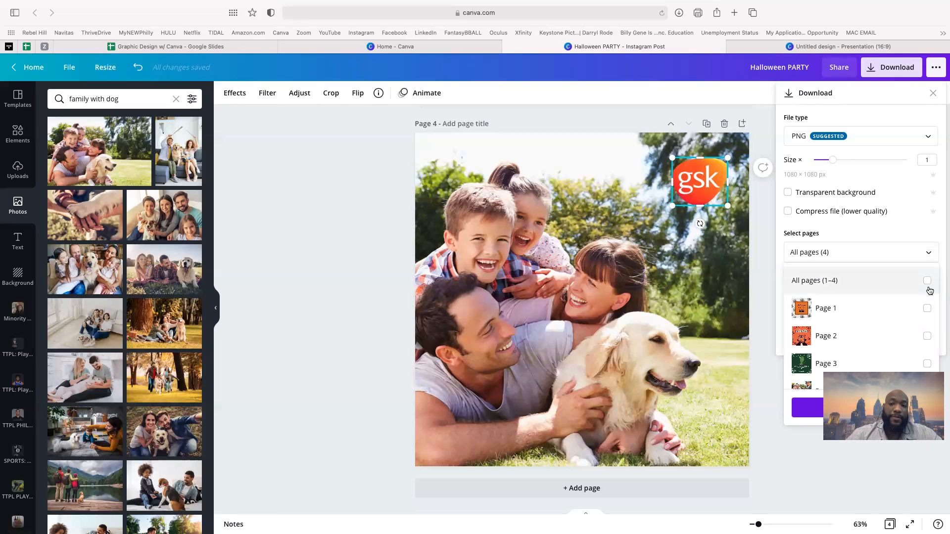
pyautogui.scroll(-1, 929, 297)
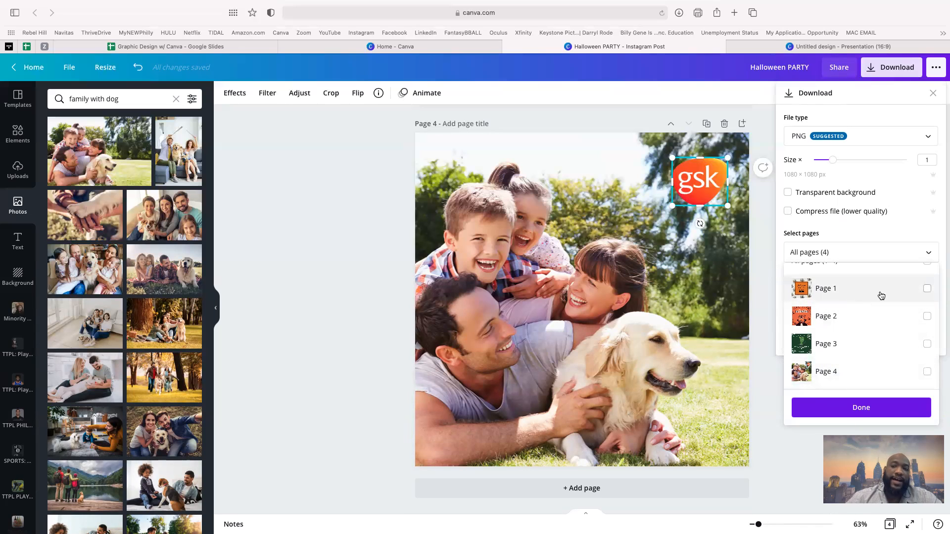
pyautogui.scroll(1, 926, 288)
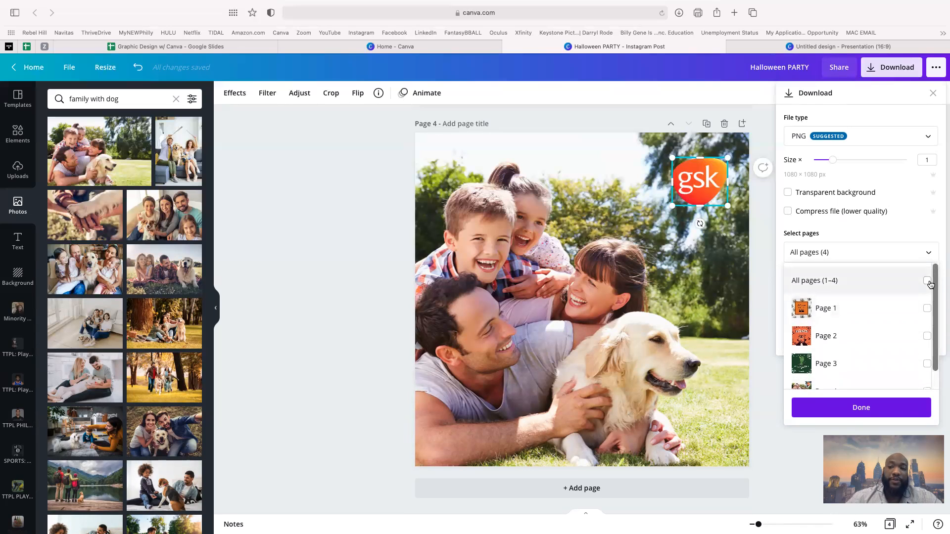
pyautogui.click(927, 281)
pyautogui.click(928, 282)
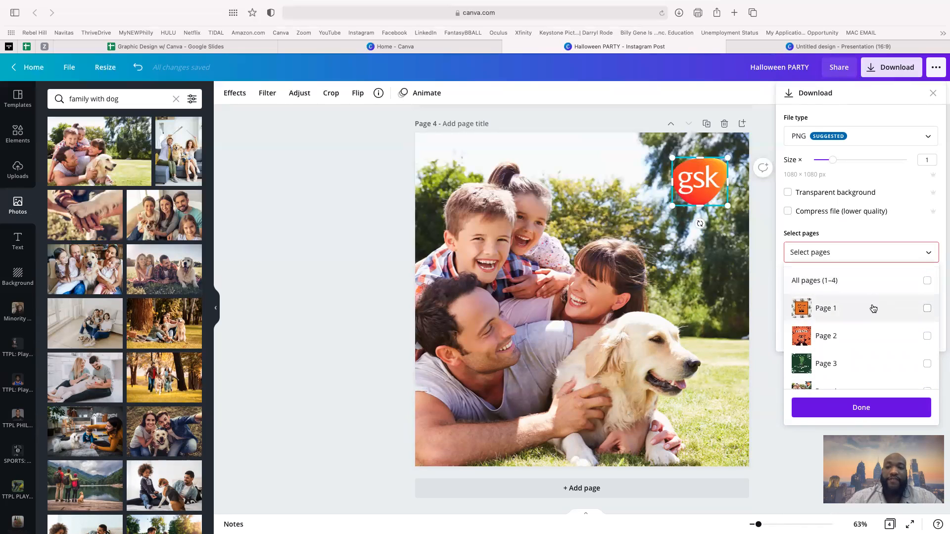
pyautogui.scroll(-1, 847, 364)
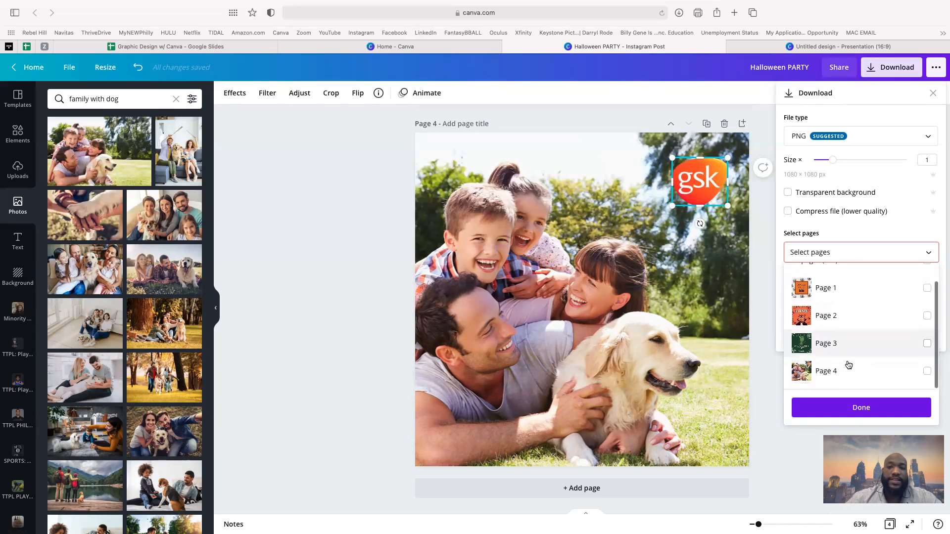
pyautogui.click(399, 309)
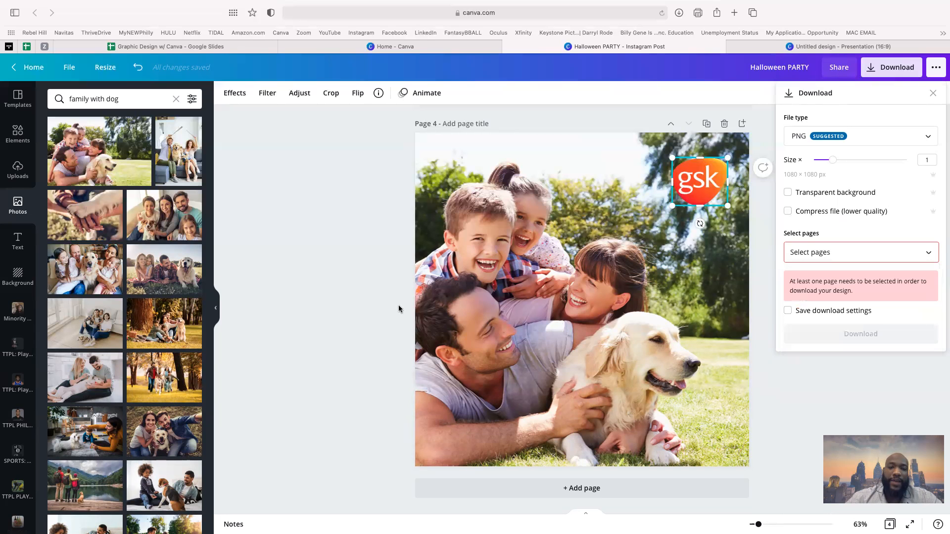
# - Close the Download panel and scroll through pages 1–4 of the design
pyautogui.click(763, 382)
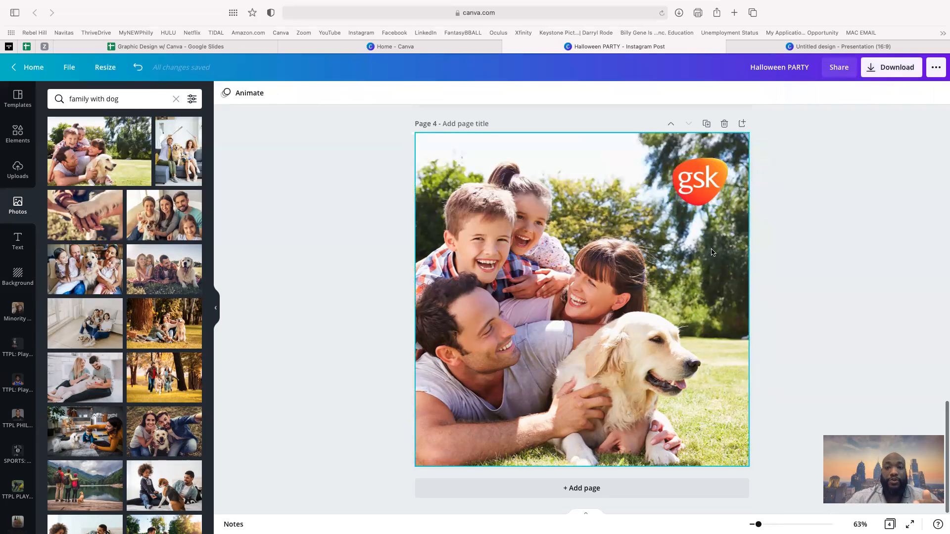
pyautogui.scroll(5, 711, 248)
pyautogui.scroll(10, 713, 252)
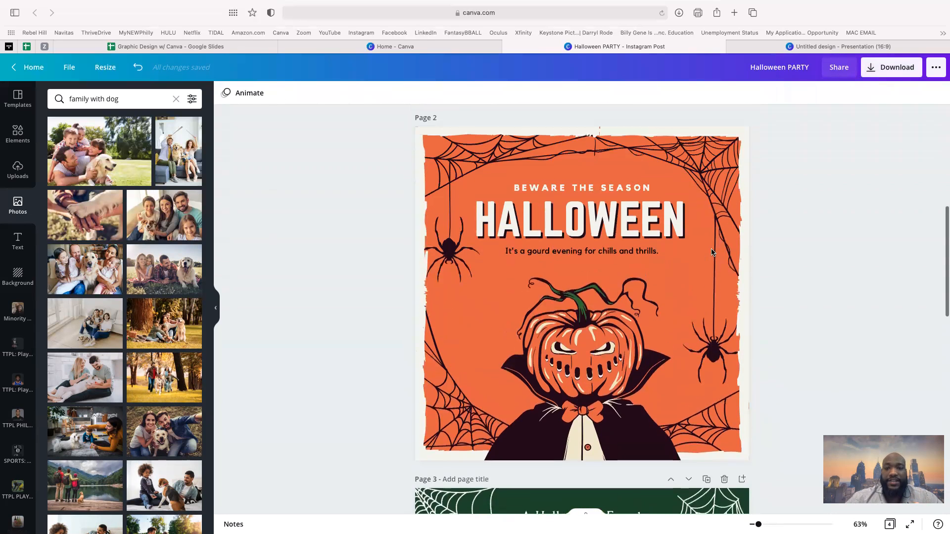
pyautogui.scroll(-10, 711, 252)
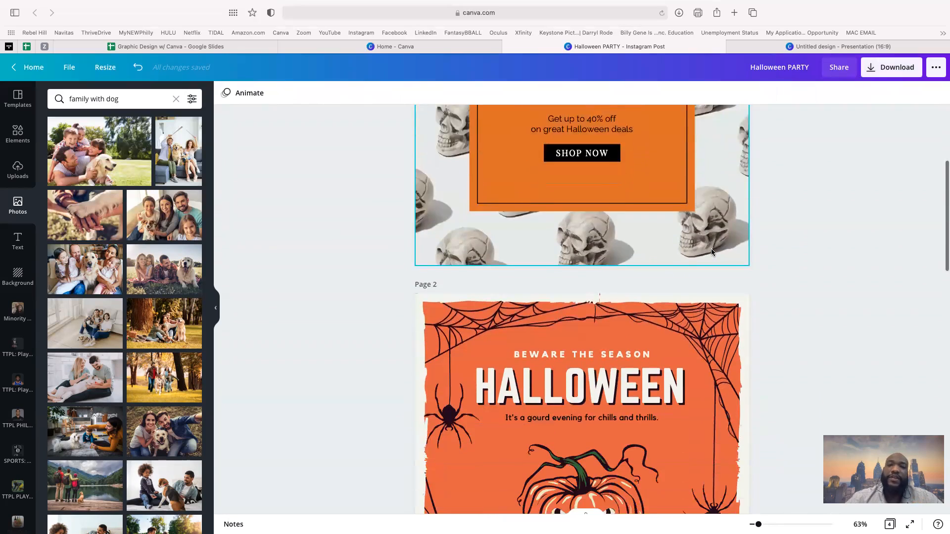
pyautogui.scroll(-8, 712, 253)
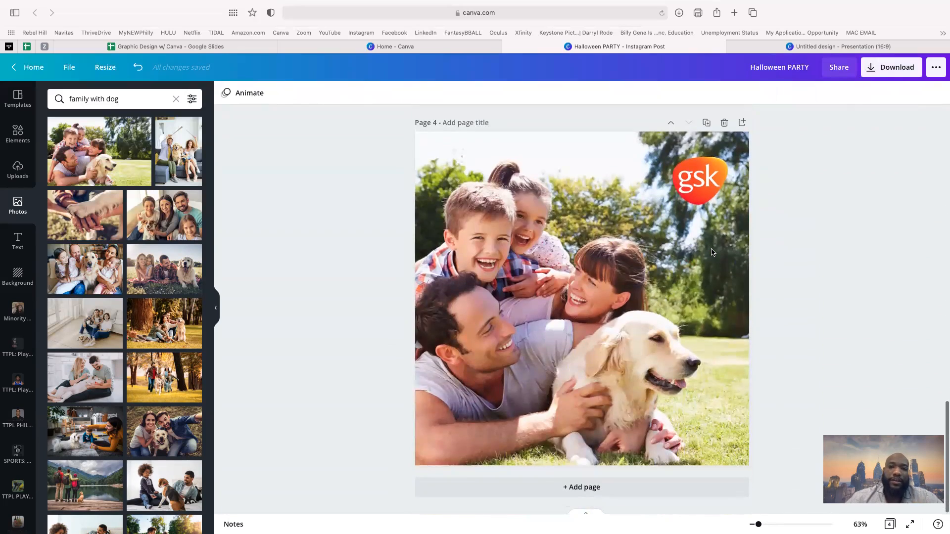
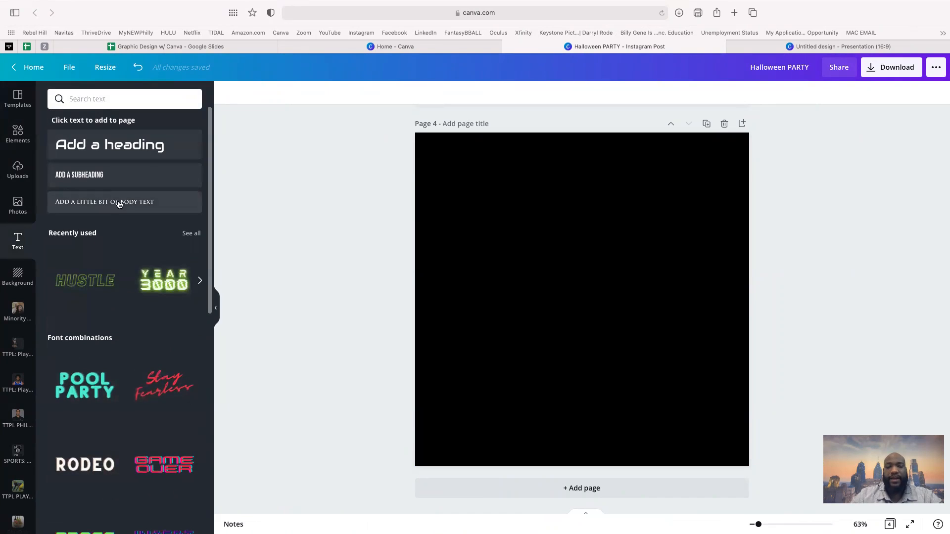
# - Add the recently used HUSTLE outline font combination to black page 4
pyautogui.click(104, 284)
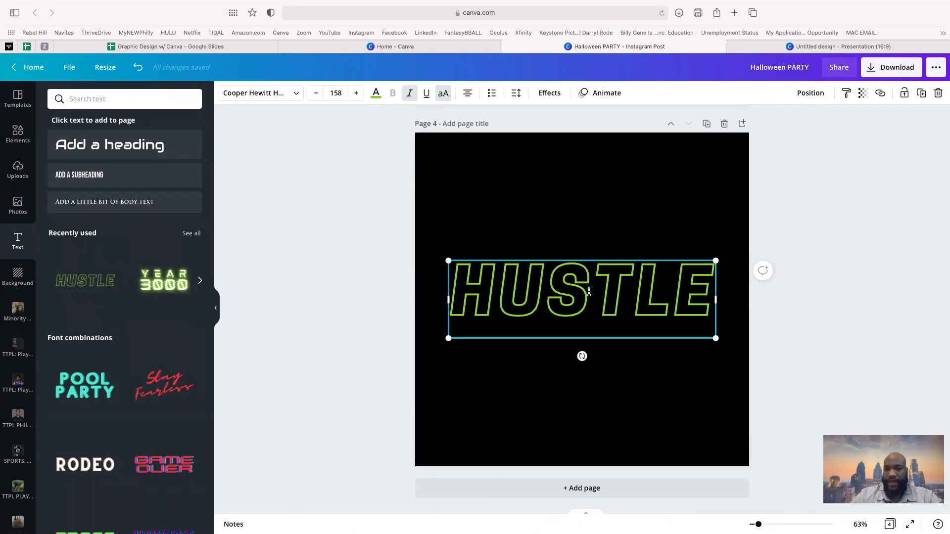
# - Set the recently used green grass photo as page 4's background
pyautogui.click(18, 276)
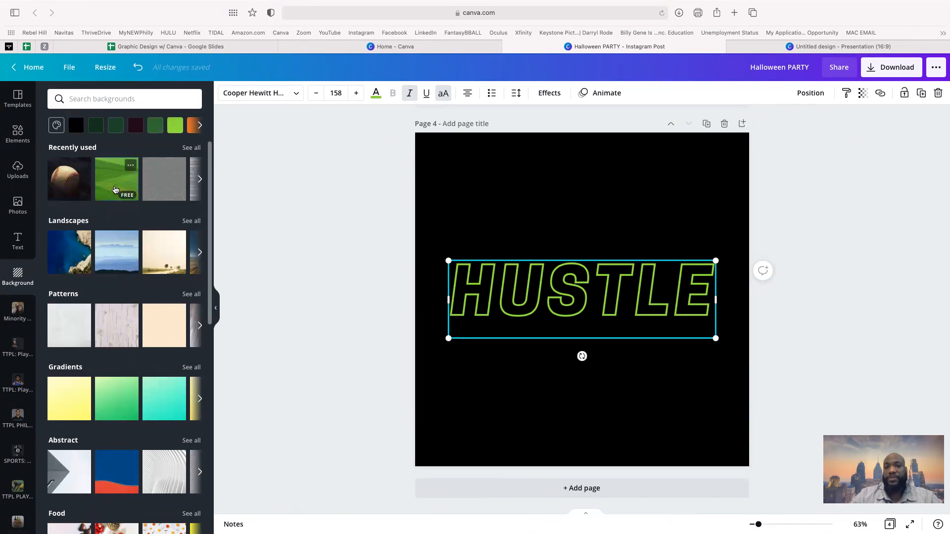
pyautogui.click(114, 189)
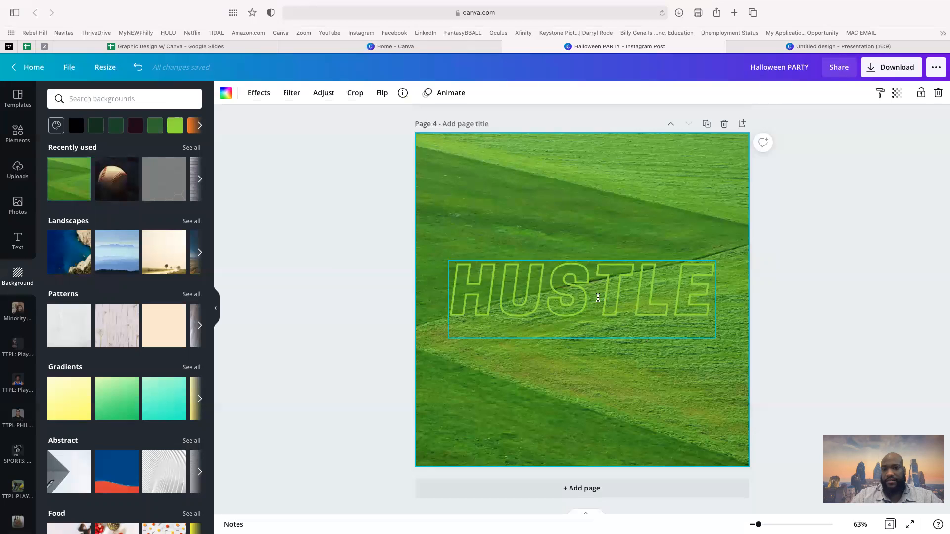
# - Change the HUSTLE outline lettering from green to white, then deselect it
pyautogui.click(598, 297)
pyautogui.doubleClick(598, 298)
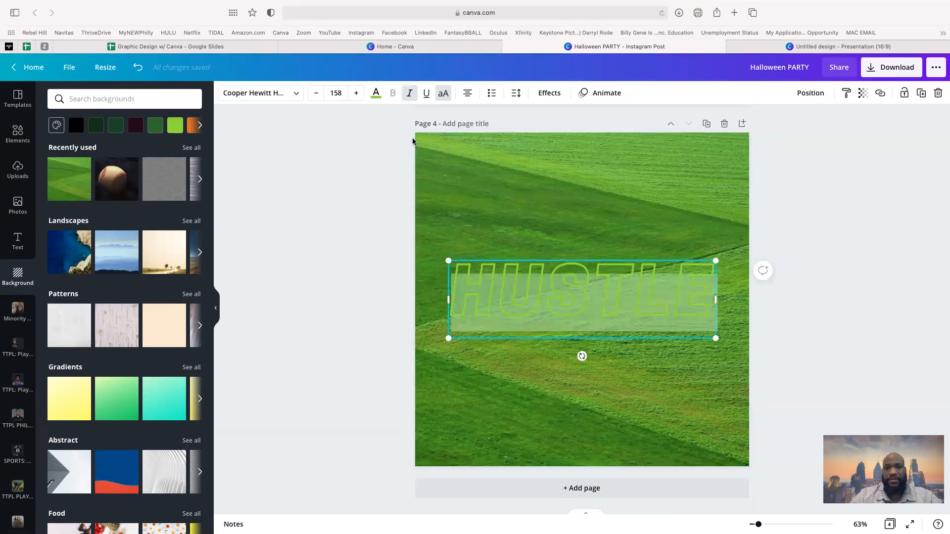
pyautogui.click(376, 93)
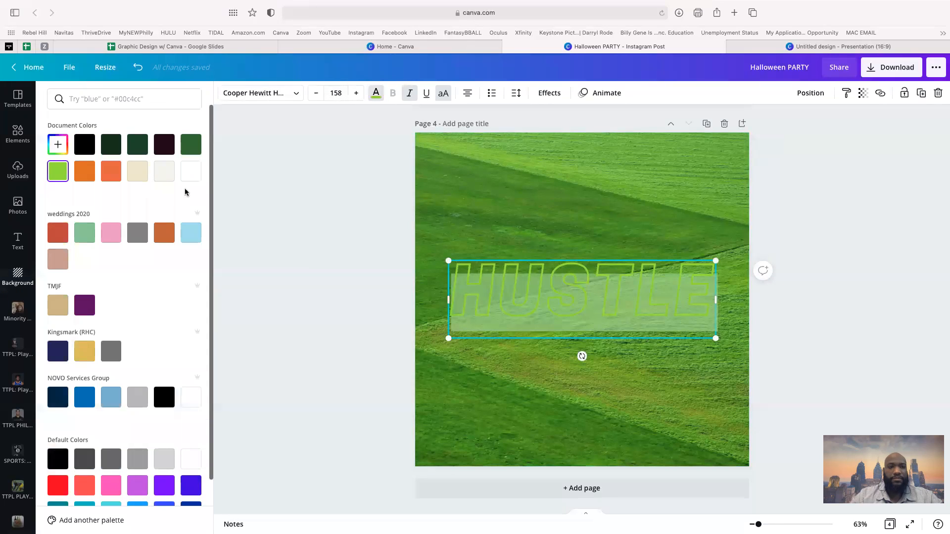
pyautogui.click(190, 172)
pyautogui.press('Escape')
pyautogui.click(530, 378)
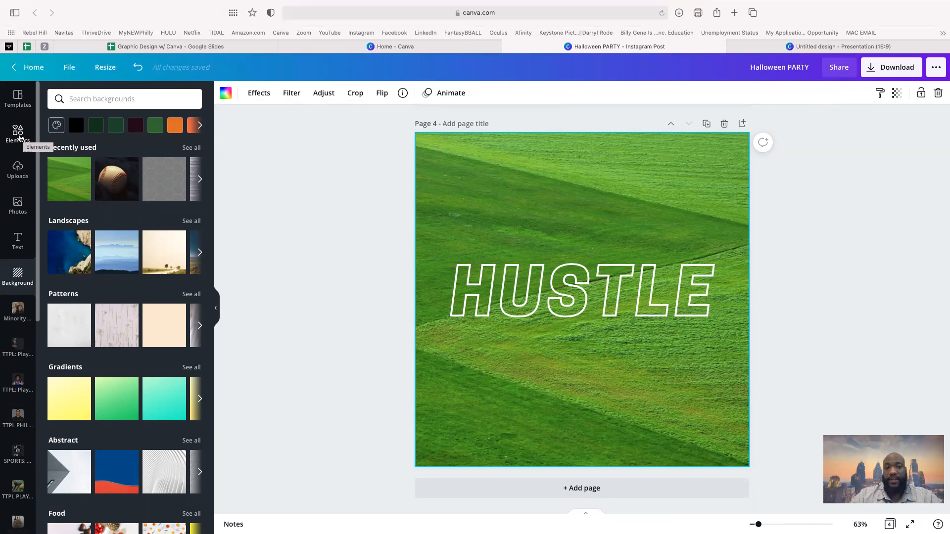
# - Delete the HUSTLE text from page 4
pyautogui.click(19, 133)
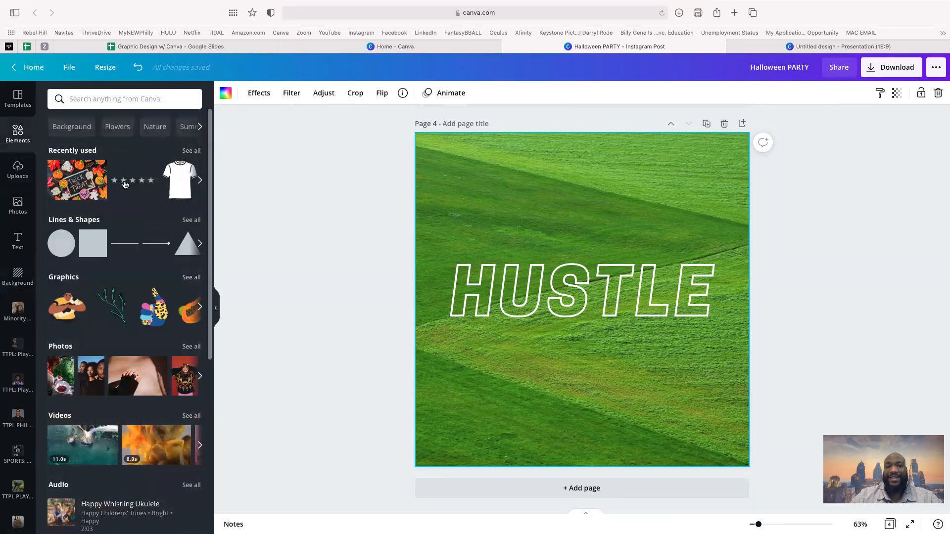
pyautogui.click(579, 289)
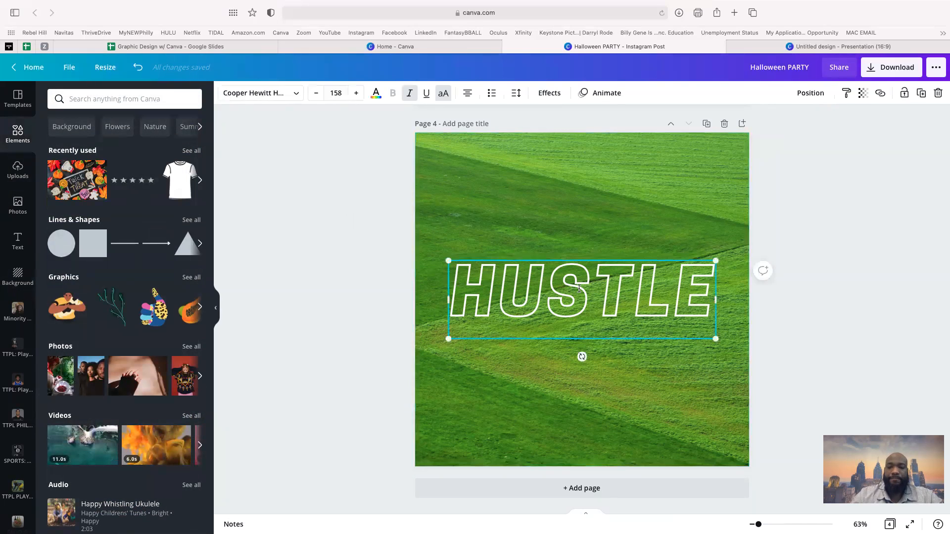
pyautogui.press('BackSpace')
pyautogui.press('BackSpace')
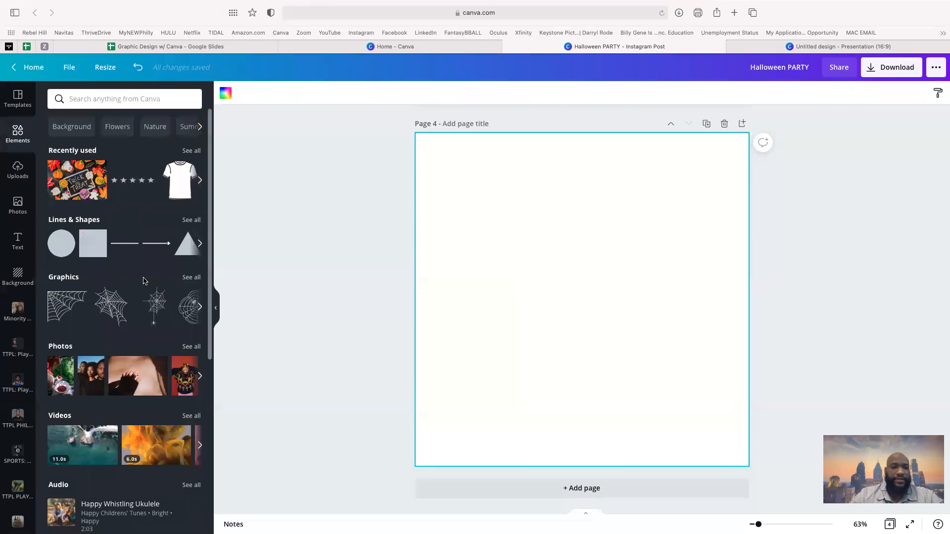
# - Add an orange-red square from Lines & Shapes to the page
pyautogui.scroll(-3, 107, 238)
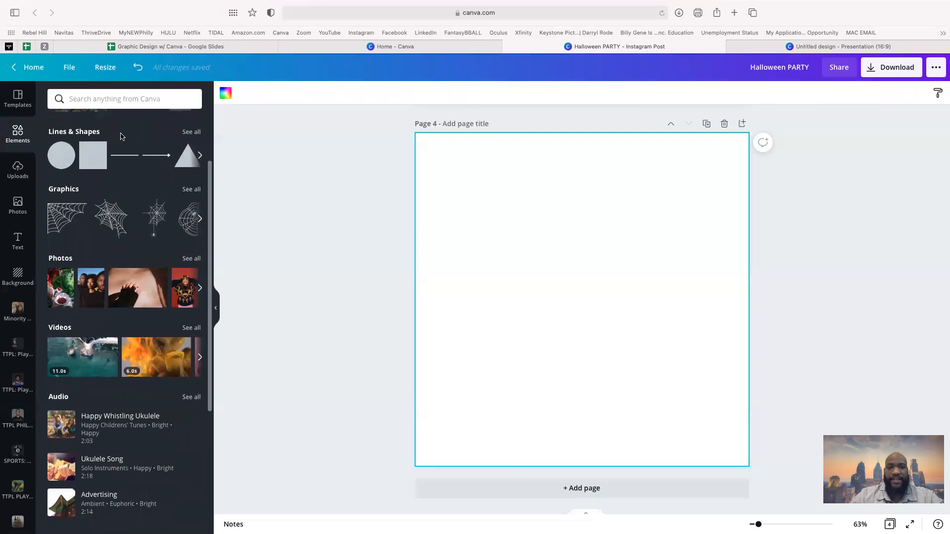
pyautogui.click(192, 133)
pyautogui.scroll(-5, 153, 394)
pyautogui.scroll(-4, 153, 394)
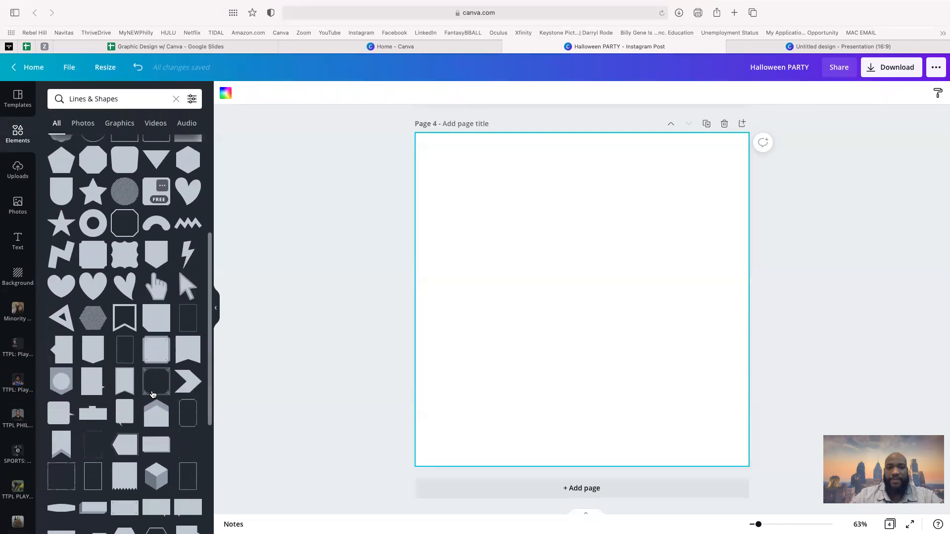
pyautogui.scroll(6, 153, 395)
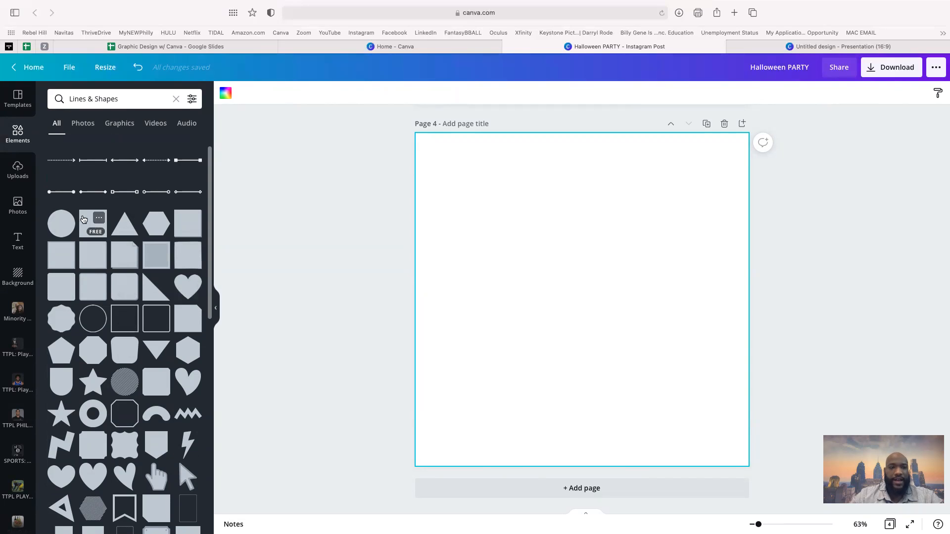
pyautogui.click(90, 229)
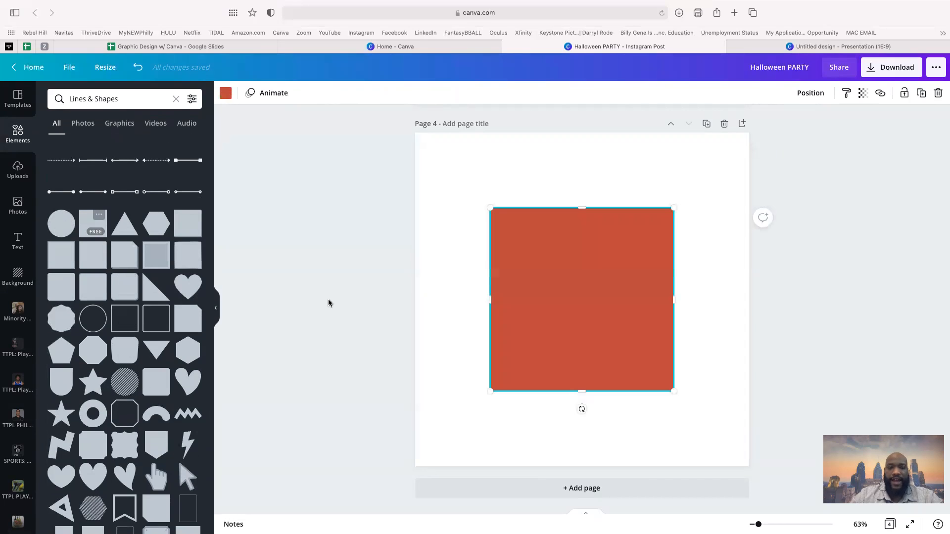
# - Add a square border frame and arrange it overlapping the red square
pyautogui.moveTo(532, 281); pyautogui.dragTo(470, 228)
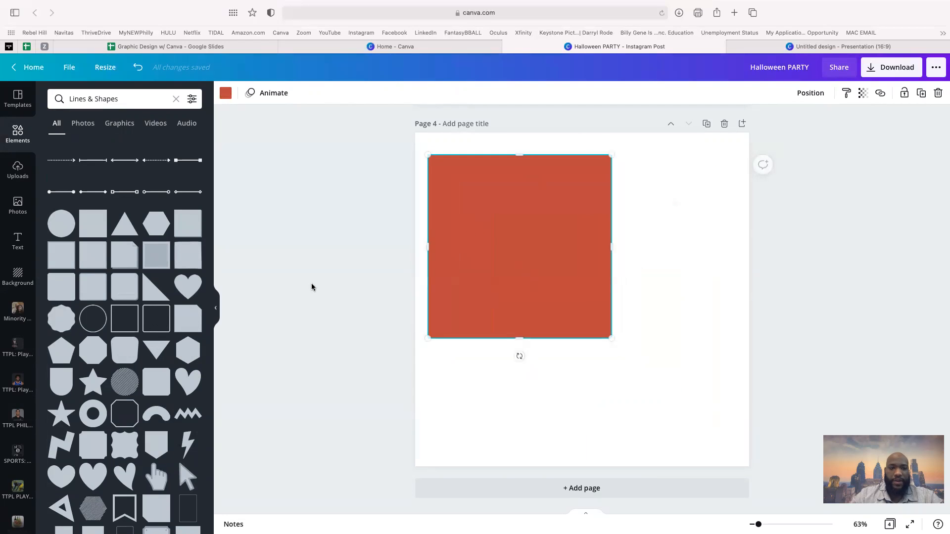
pyautogui.click(131, 316)
pyautogui.click(121, 322)
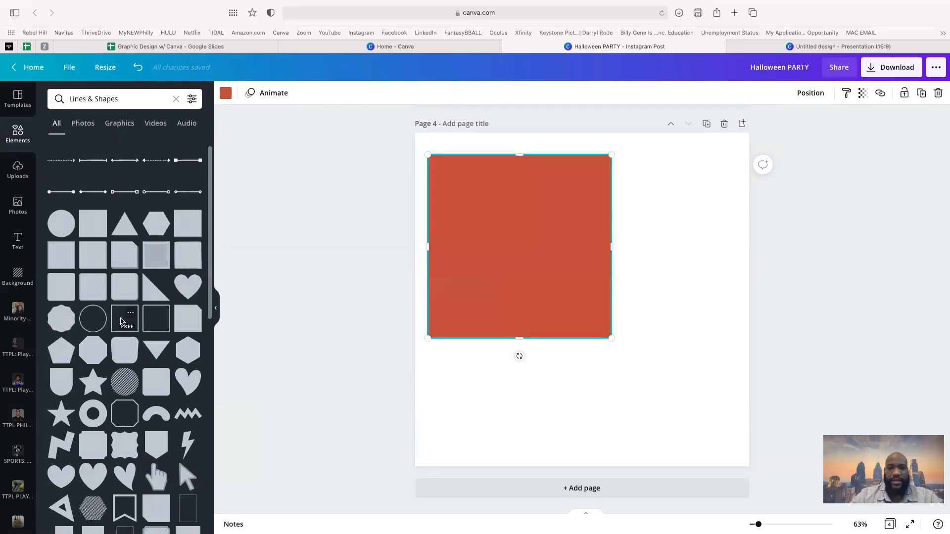
pyautogui.click(121, 322)
pyautogui.moveTo(640, 317); pyautogui.dragTo(709, 385)
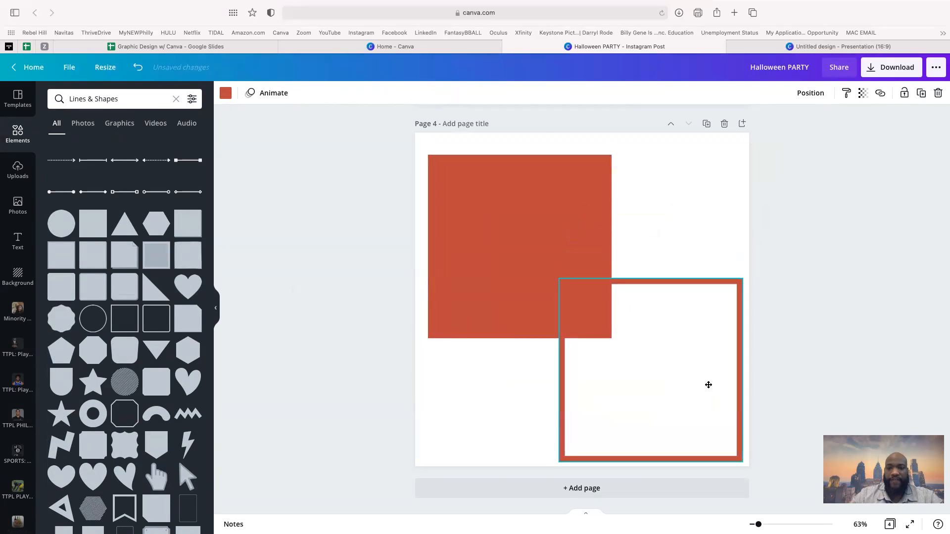
pyautogui.moveTo(577, 260); pyautogui.dragTo(493, 181)
pyautogui.click(594, 333)
pyautogui.moveTo(622, 337); pyautogui.dragTo(632, 315)
# - Box-select both red shapes and delete them, leaving the page blank
pyautogui.scroll(-6, 150, 388)
pyautogui.scroll(10, 150, 389)
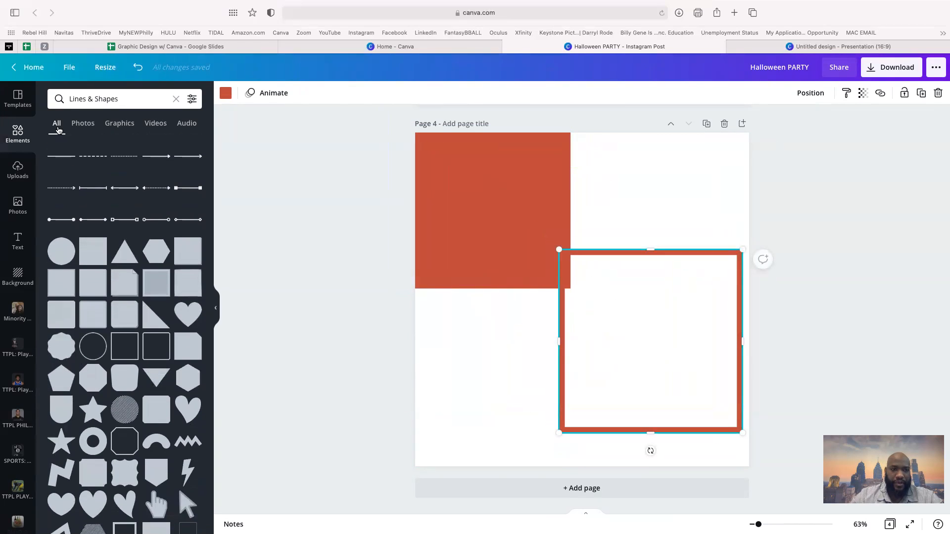
pyautogui.click(177, 99)
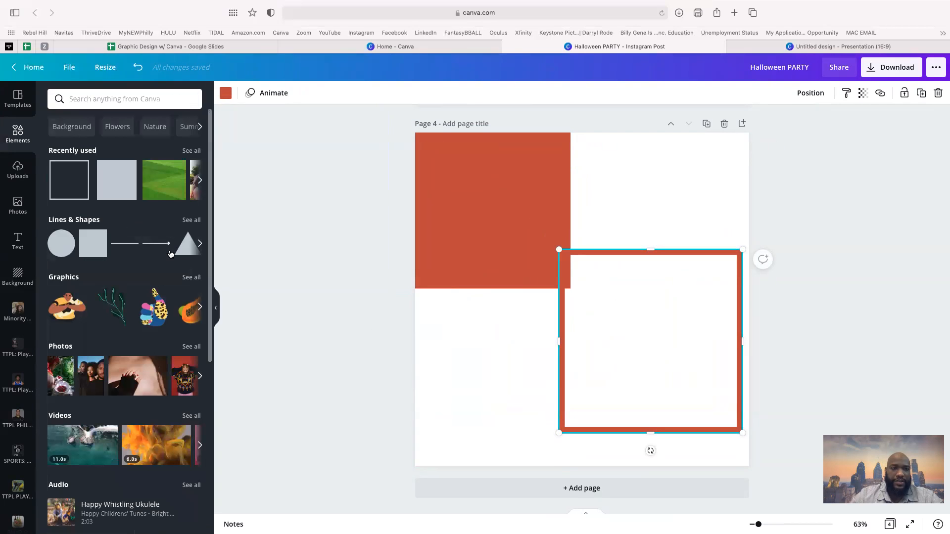
pyautogui.scroll(-2, 169, 255)
pyautogui.scroll(-6, 169, 255)
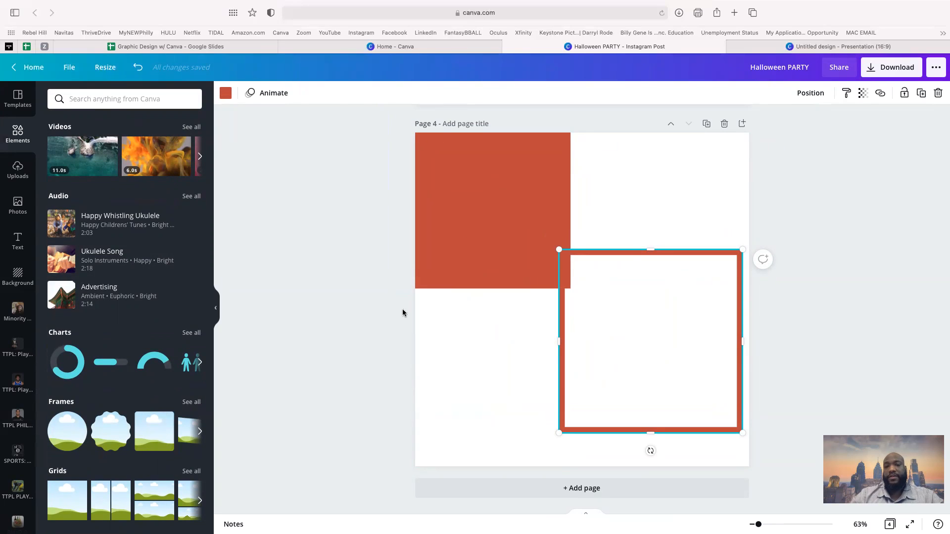
pyautogui.moveTo(371, 268); pyautogui.dragTo(613, 381)
pyautogui.press('Delete')
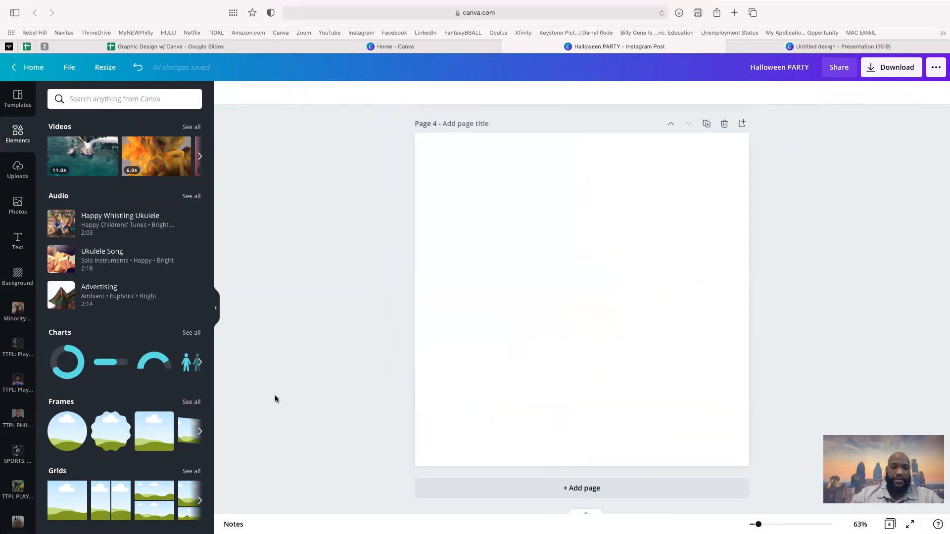
# - Try two different two-column grids from Grids and delete each one
pyautogui.click(192, 472)
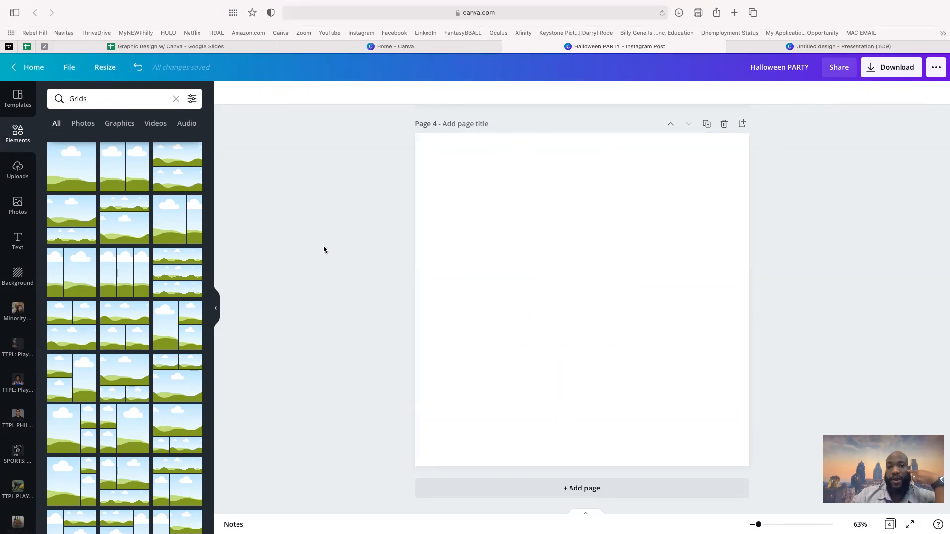
pyautogui.click(136, 170)
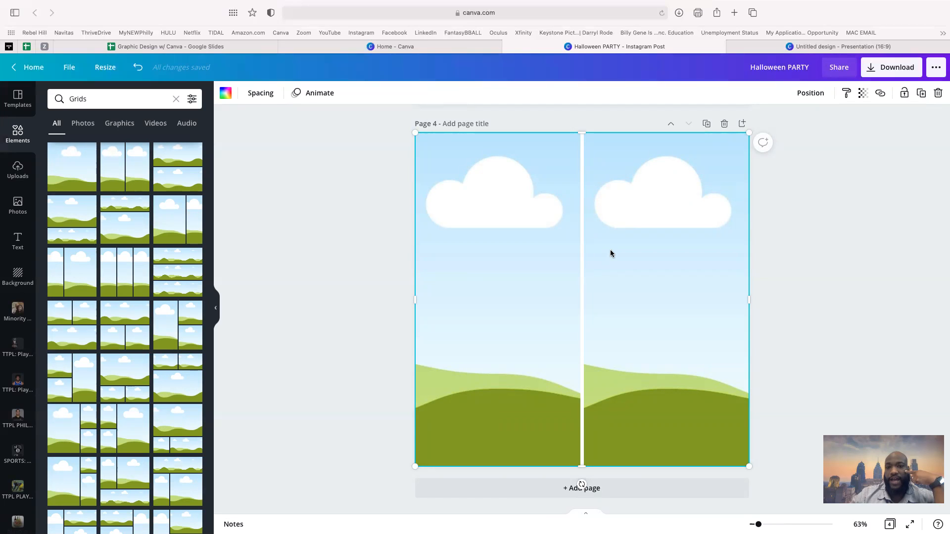
pyautogui.press('Delete')
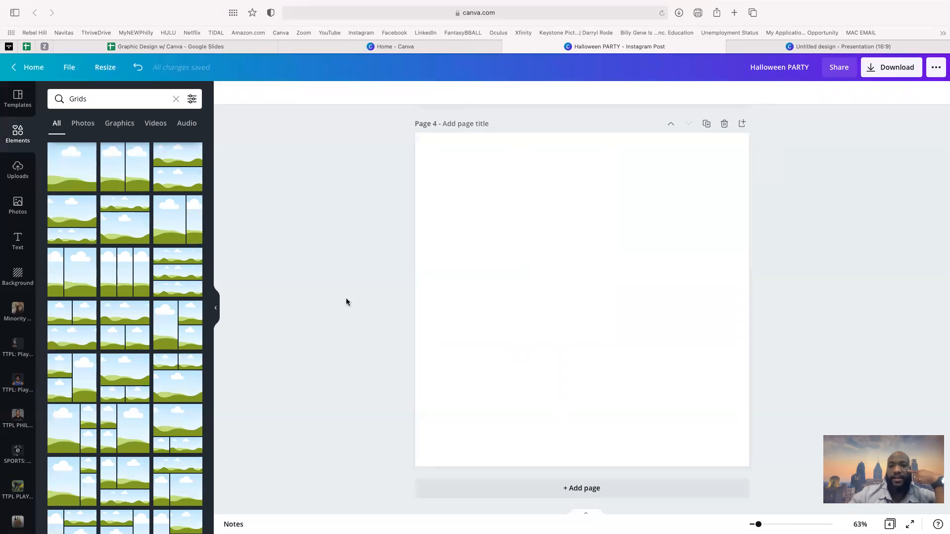
pyautogui.click(187, 231)
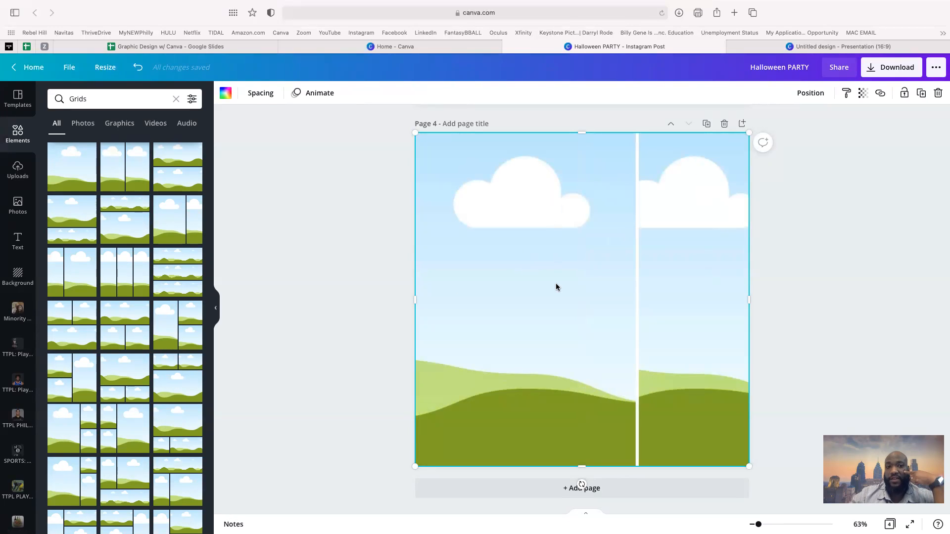
pyautogui.press('Delete')
# - Fill page 4 with a 4×4 grid of photo frames
pyautogui.scroll(-5, 170, 361)
pyautogui.scroll(-10, 170, 365)
pyautogui.scroll(-10, 170, 365)
pyautogui.scroll(-5, 170, 365)
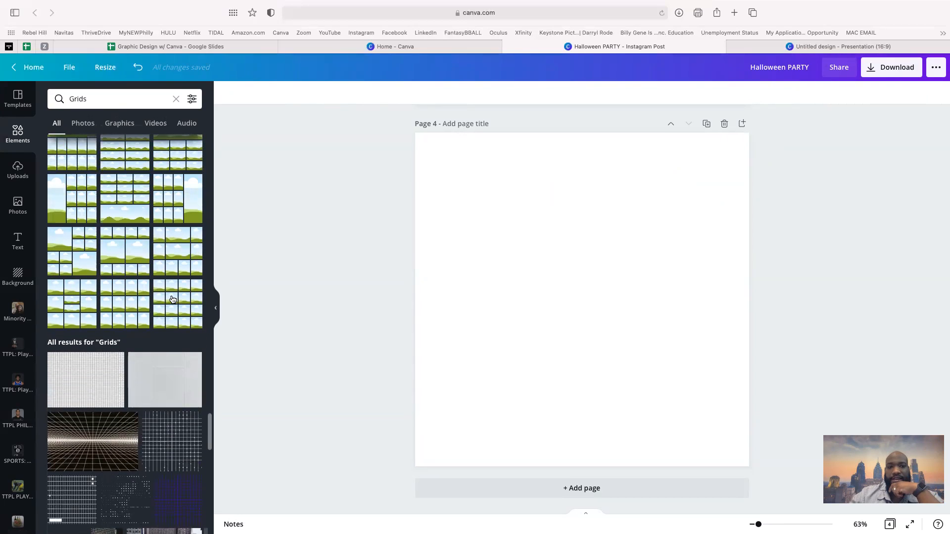
pyautogui.click(172, 299)
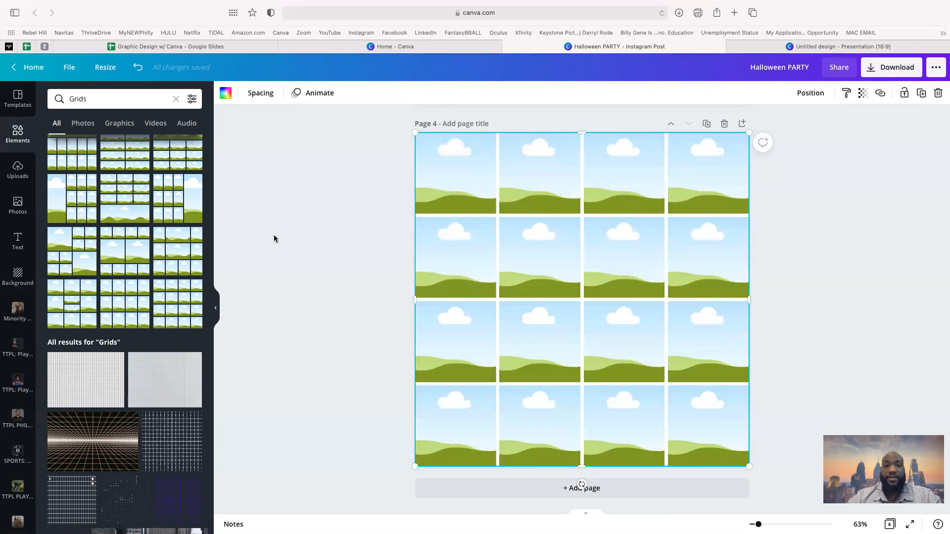
# - Place uploaded Flyers photos: captain in row 3 column 3, players in row 2 columns 2–3
pyautogui.click(18, 169)
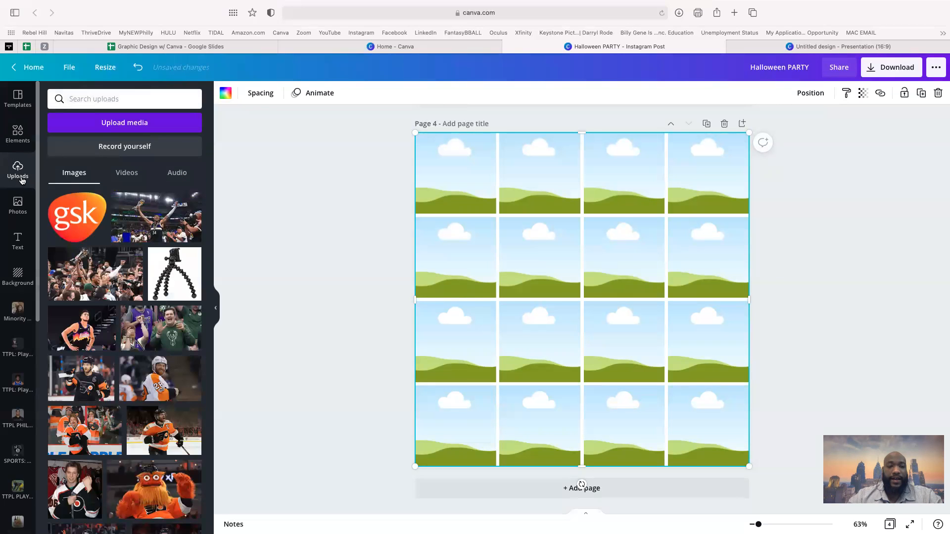
pyautogui.scroll(-10, 91, 288)
pyautogui.scroll(-1, 91, 289)
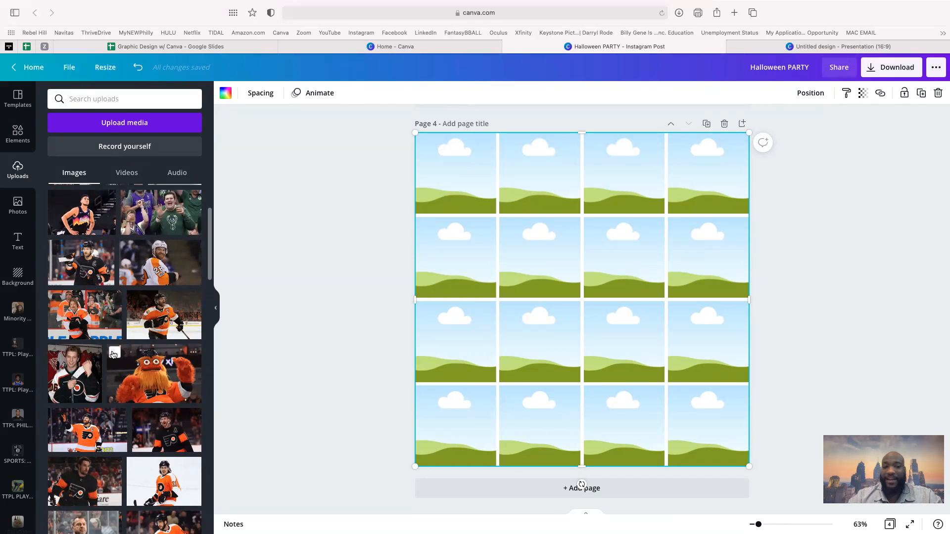
pyautogui.scroll(-3, 113, 355)
pyautogui.scroll(-3, 113, 355)
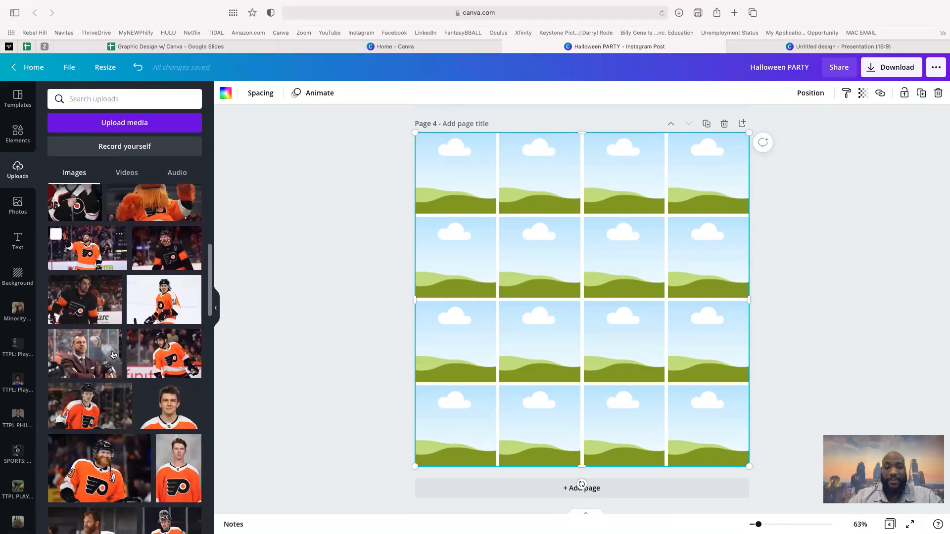
pyautogui.scroll(2, 112, 355)
pyautogui.scroll(4, 113, 355)
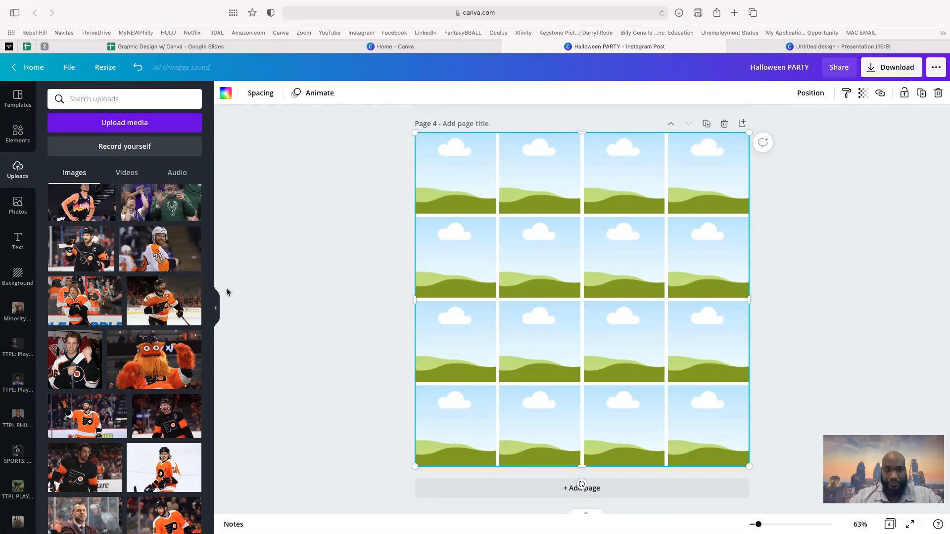
pyautogui.click(92, 253)
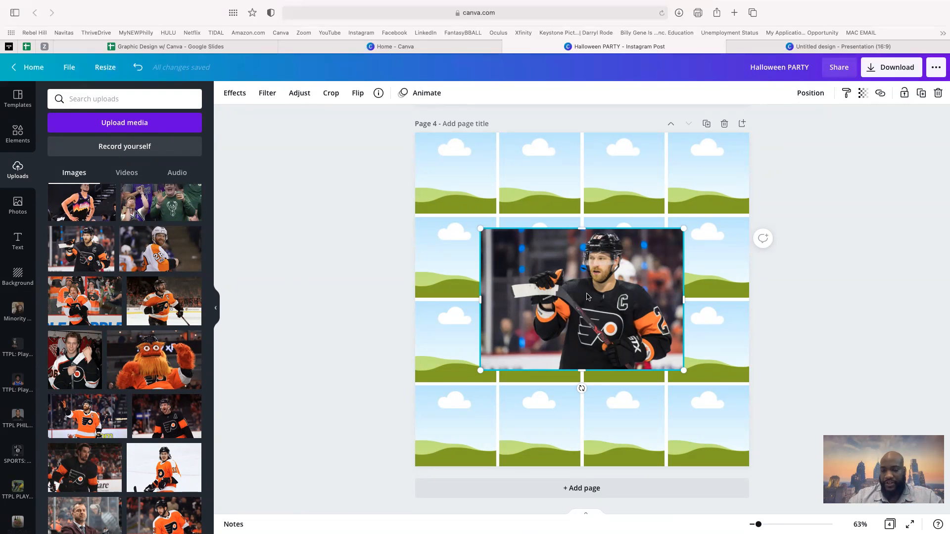
pyautogui.moveTo(587, 297); pyautogui.dragTo(624, 327)
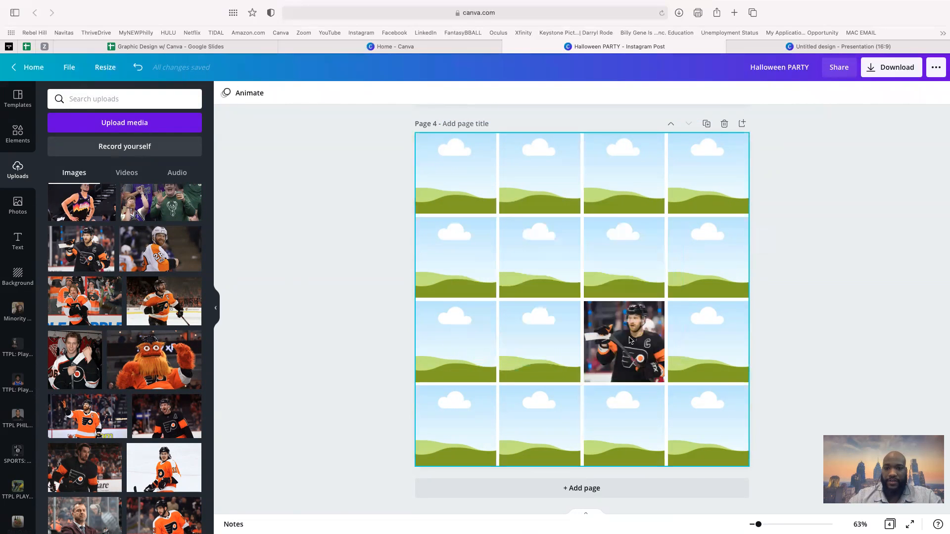
pyautogui.click(191, 321)
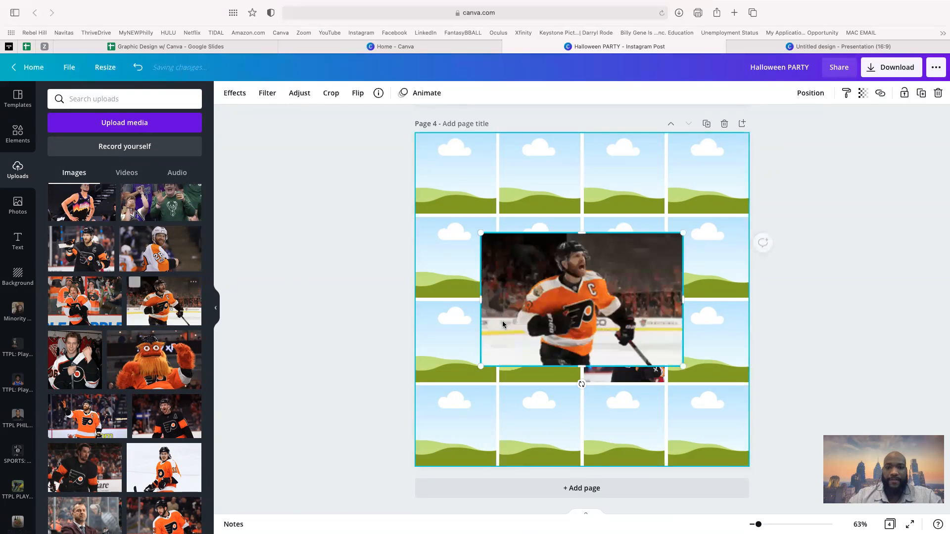
pyautogui.moveTo(522, 306); pyautogui.dragTo(512, 267)
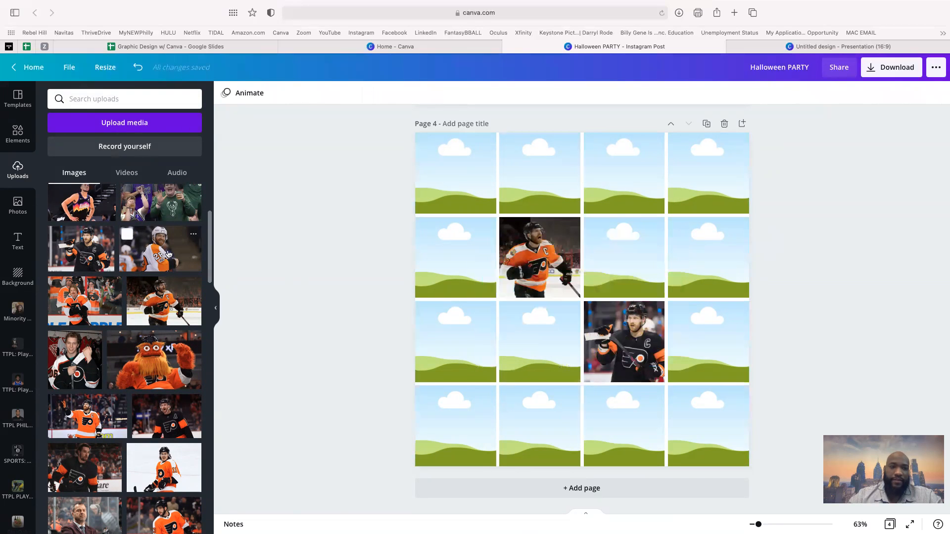
pyautogui.click(134, 254)
pyautogui.moveTo(557, 302); pyautogui.dragTo(616, 258)
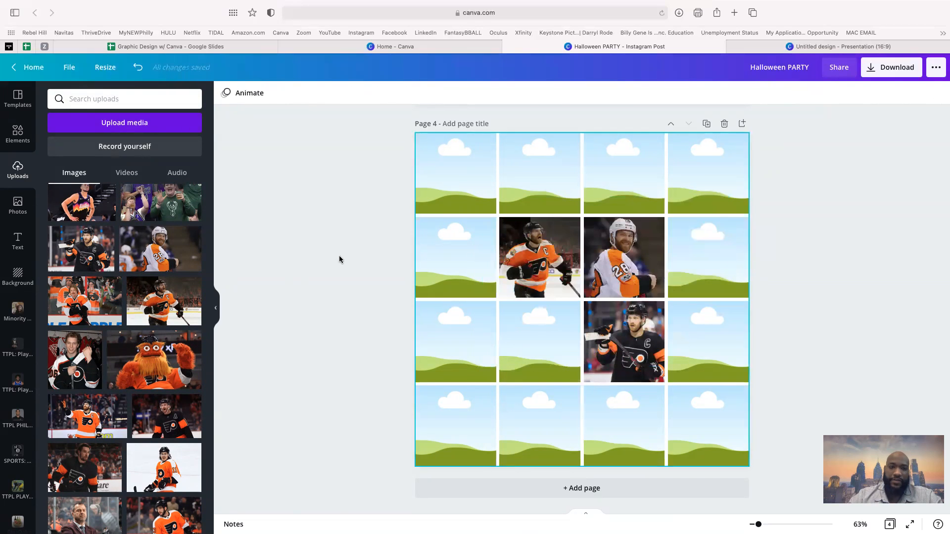
# - Fill the remaining middle cells with the fan, captain, #11, coach and player photos
pyautogui.click(84, 300)
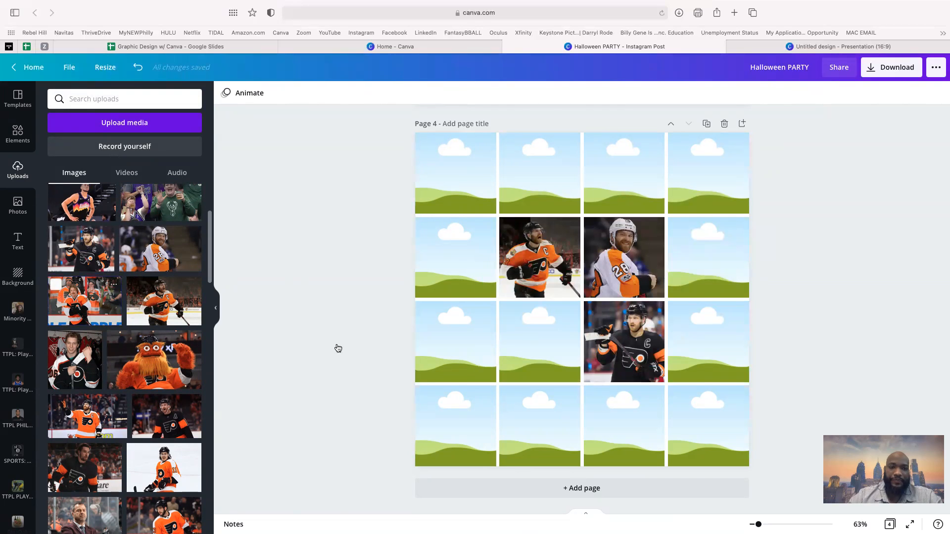
pyautogui.moveTo(536, 341)
pyautogui.mouseDown()
pyautogui.moveTo(528, 355)
pyautogui.moveTo(539, 344)
pyautogui.mouseUp()
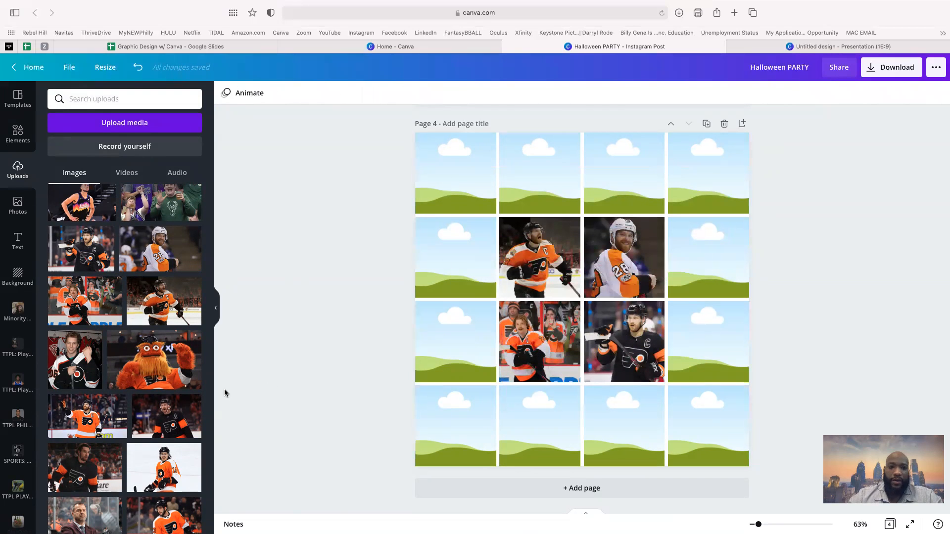
pyautogui.click(84, 421)
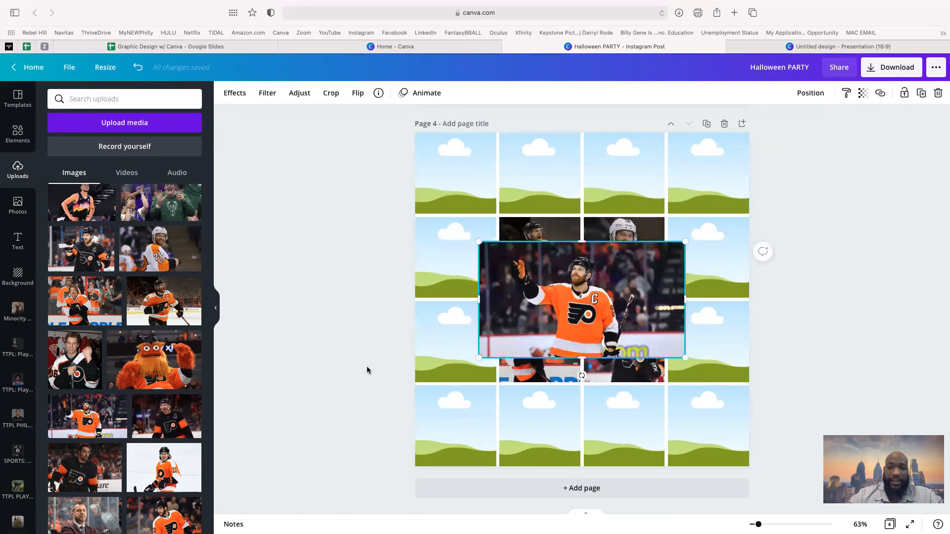
pyautogui.moveTo(604, 321); pyautogui.dragTo(698, 272)
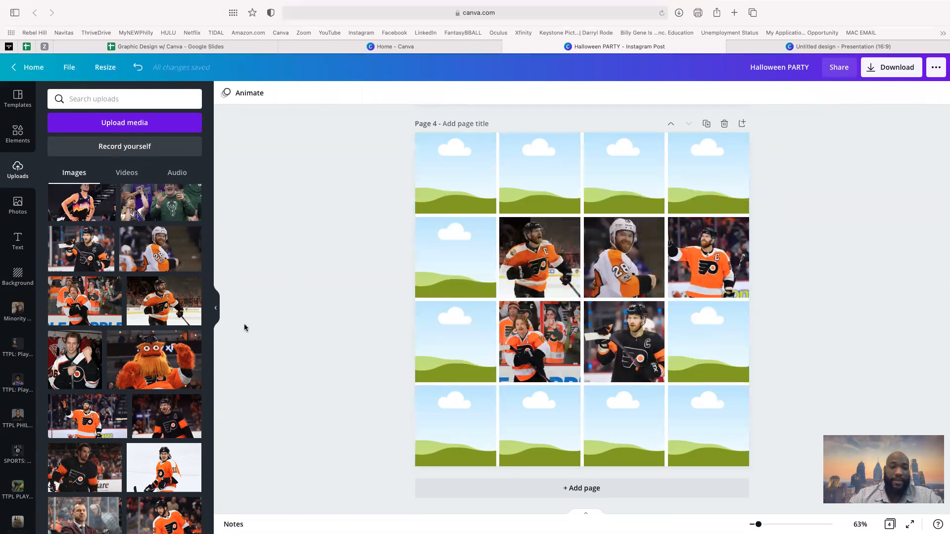
pyautogui.click(164, 468)
pyautogui.moveTo(480, 274); pyautogui.dragTo(244, 298)
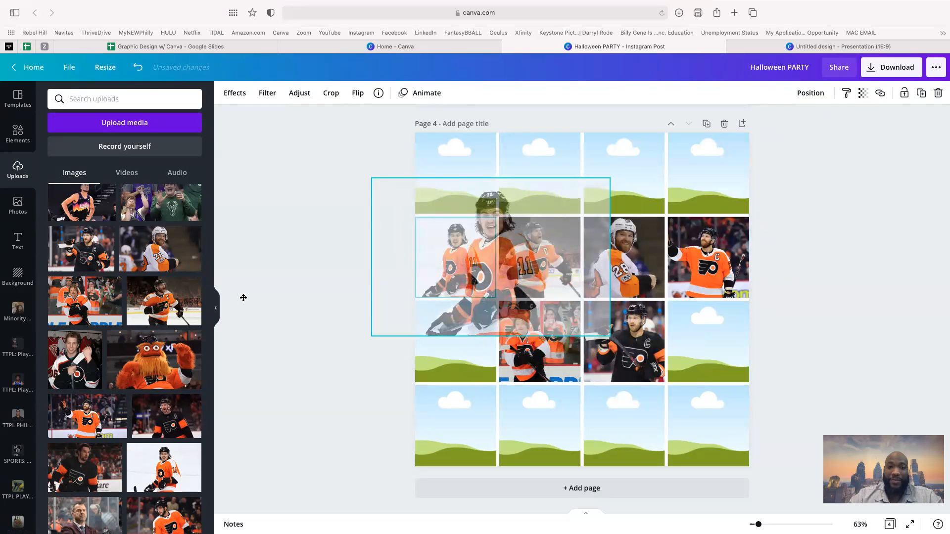
pyautogui.moveTo(83, 365); pyautogui.dragTo(74, 380)
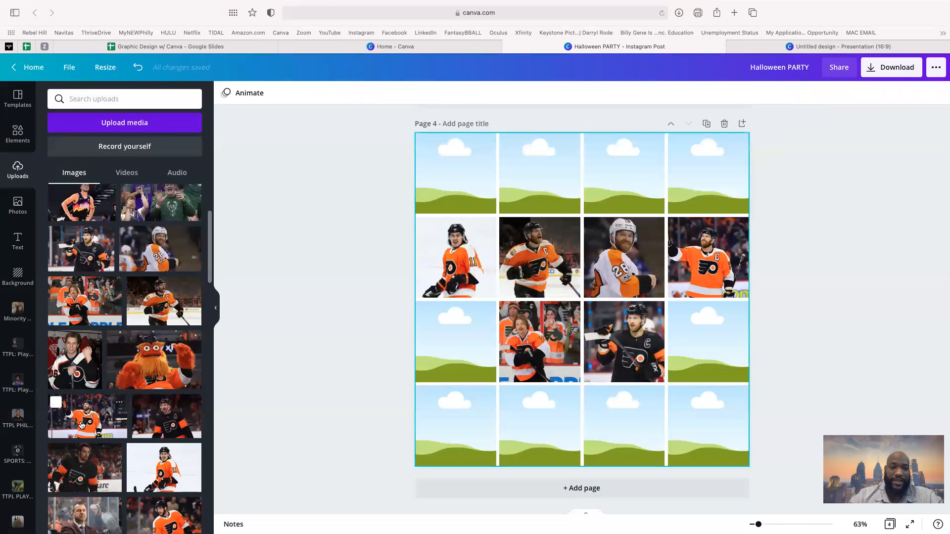
pyautogui.scroll(-3, 89, 475)
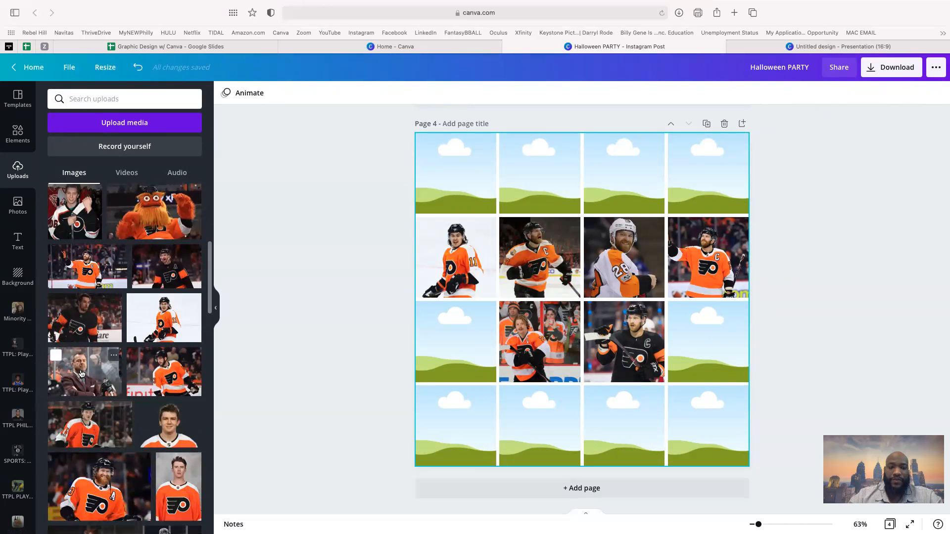
pyautogui.moveTo(660, 305); pyautogui.dragTo(718, 341)
pyautogui.click(116, 484)
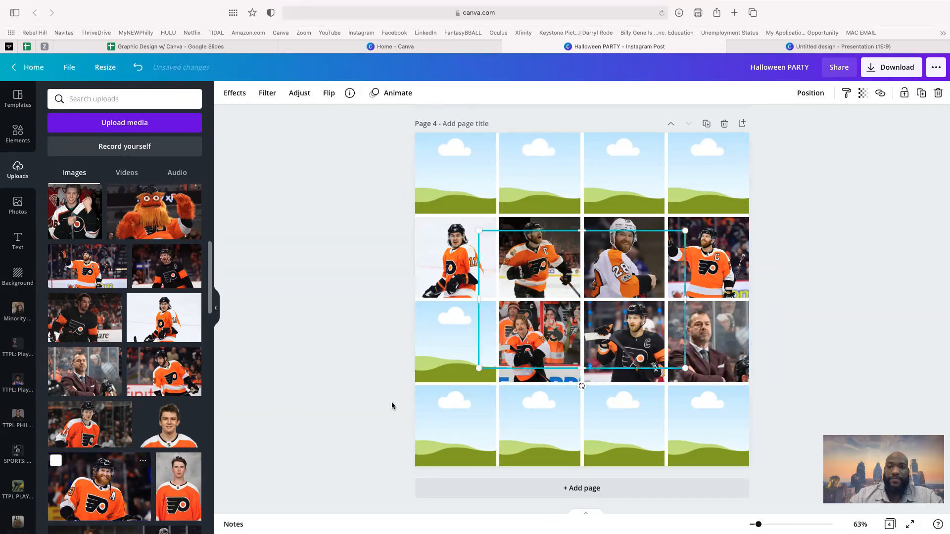
pyautogui.moveTo(584, 312); pyautogui.dragTo(480, 341)
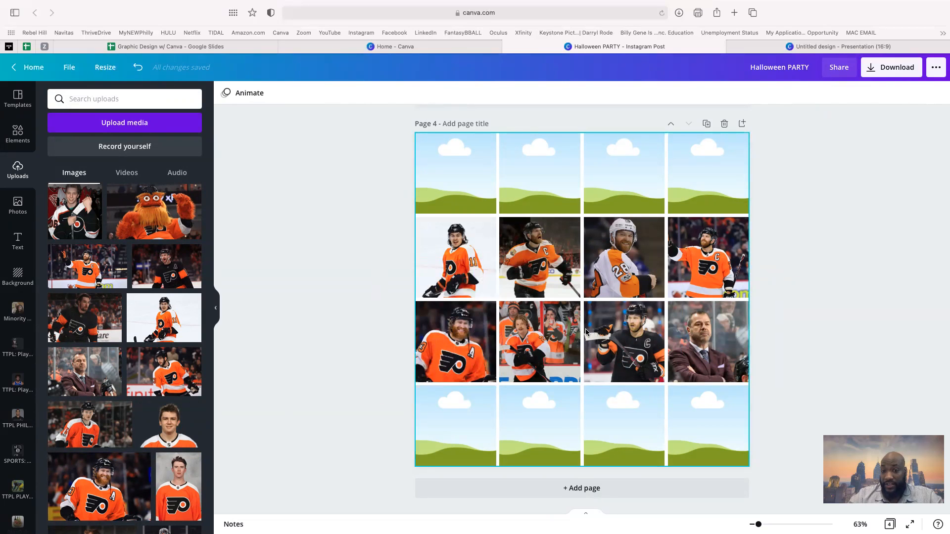
# - Enlarge and reposition the #11 photo inside its grid frame
pyautogui.doubleClick(460, 267)
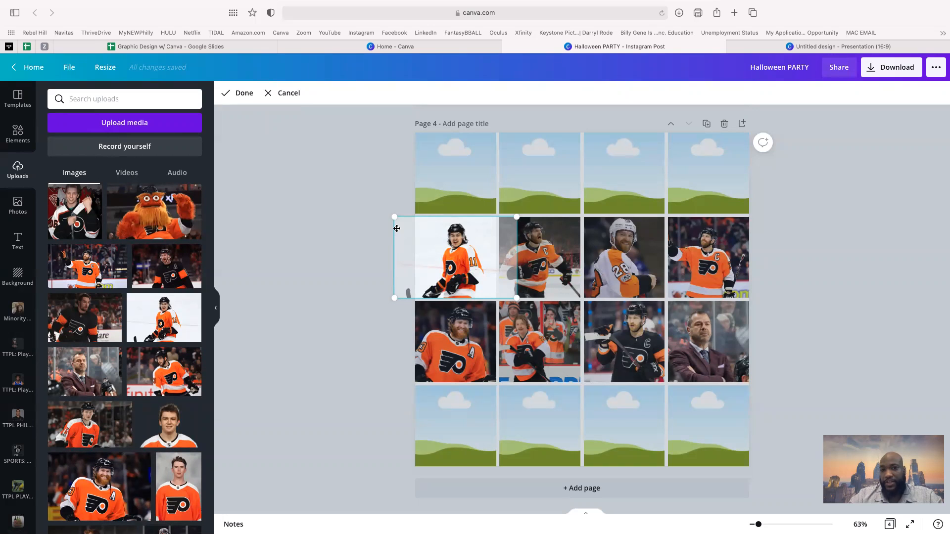
pyautogui.moveTo(394, 218)
pyautogui.mouseDown()
pyautogui.moveTo(348, 185)
pyautogui.moveTo(405, 215)
pyautogui.moveTo(355, 182)
pyautogui.moveTo(394, 218)
pyautogui.mouseUp()
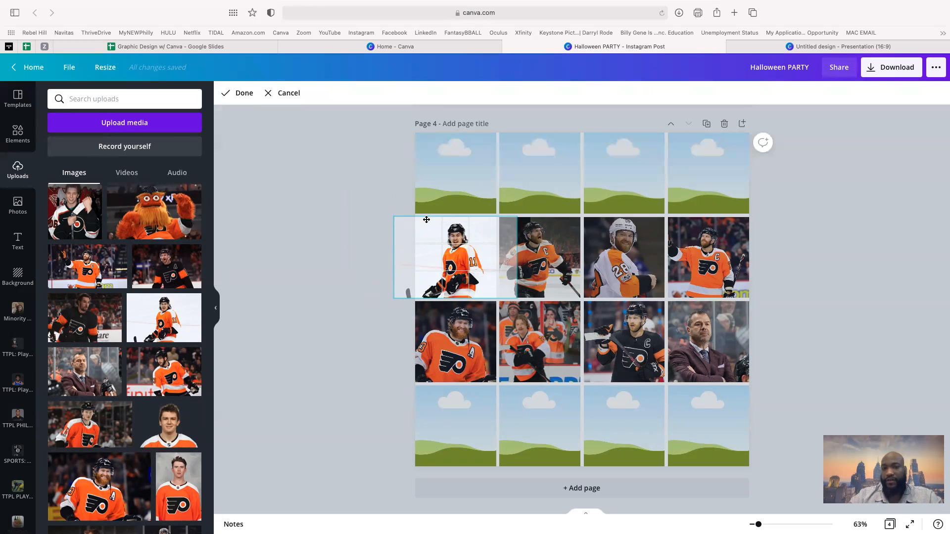
pyautogui.moveTo(394, 218); pyautogui.dragTo(330, 173)
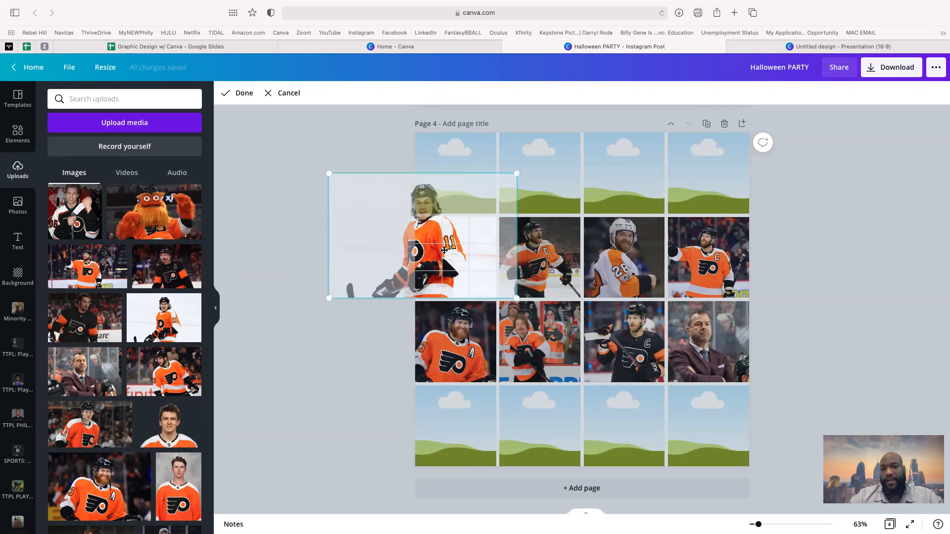
pyautogui.moveTo(447, 248); pyautogui.dragTo(474, 288)
pyautogui.click(240, 93)
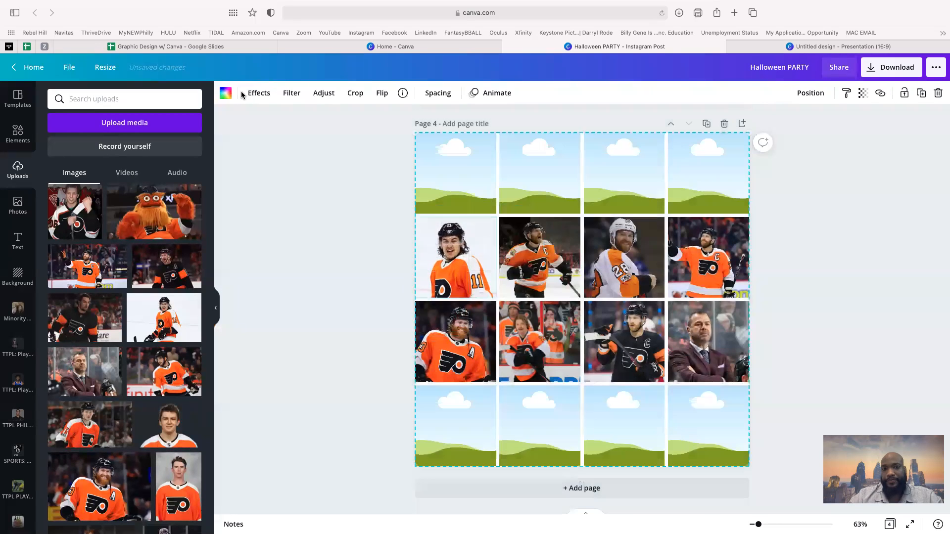
pyautogui.click(335, 289)
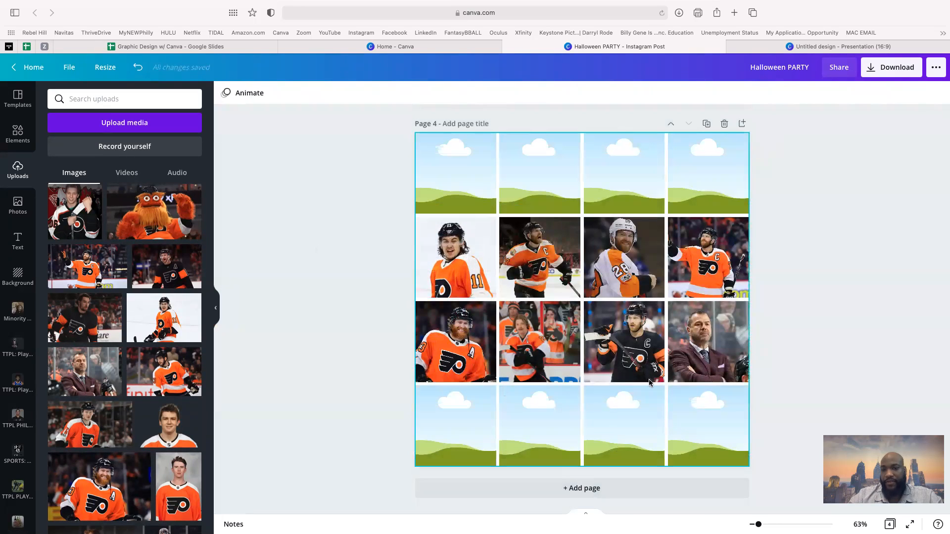
# - Enlarge the row 3, column 3 captain photo and centre his face in the cell
pyautogui.doubleClick(637, 355)
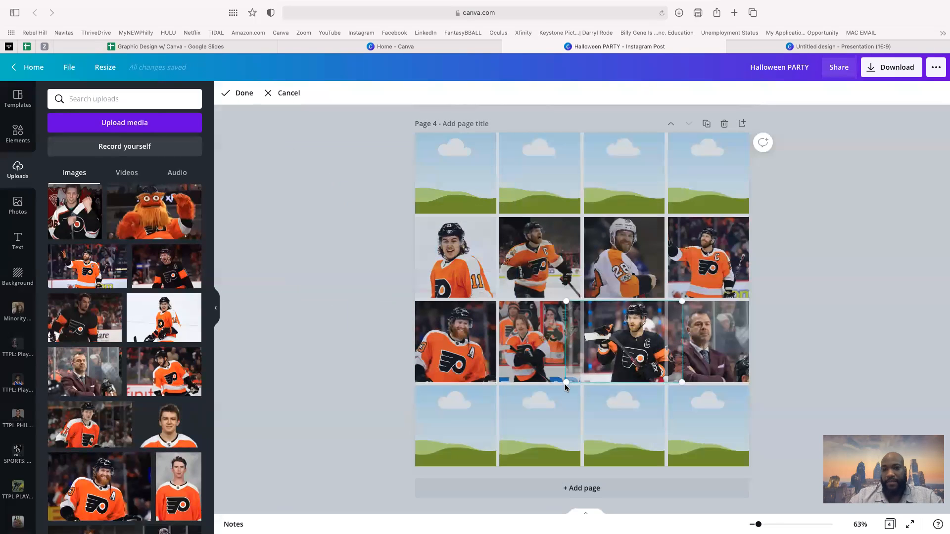
pyautogui.doubleClick(623, 348)
pyautogui.doubleClick(631, 342)
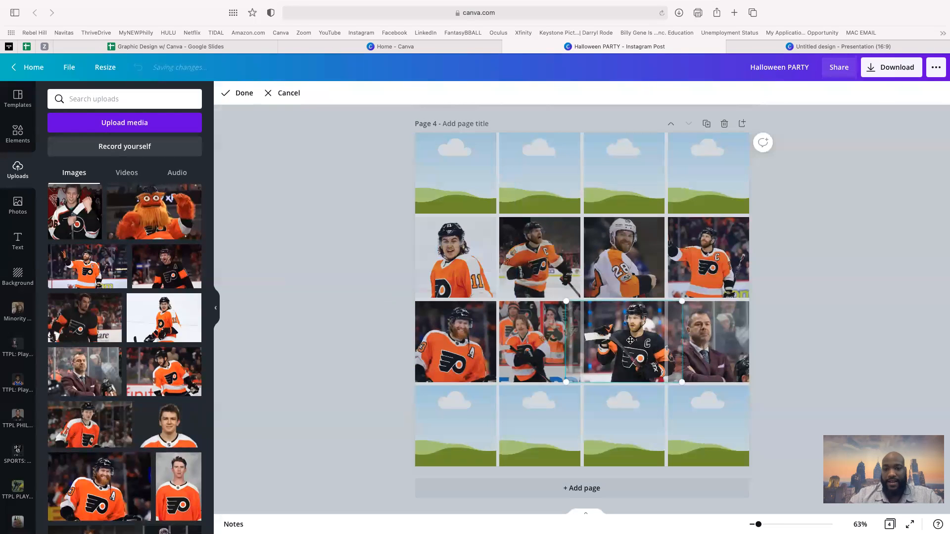
pyautogui.moveTo(566, 383); pyautogui.dragTo(501, 414)
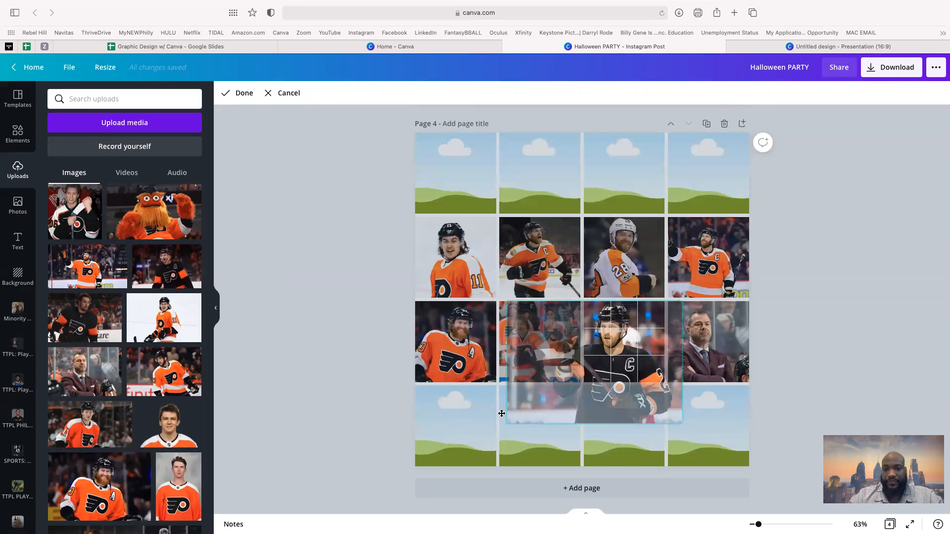
pyautogui.moveTo(638, 350); pyautogui.dragTo(648, 350)
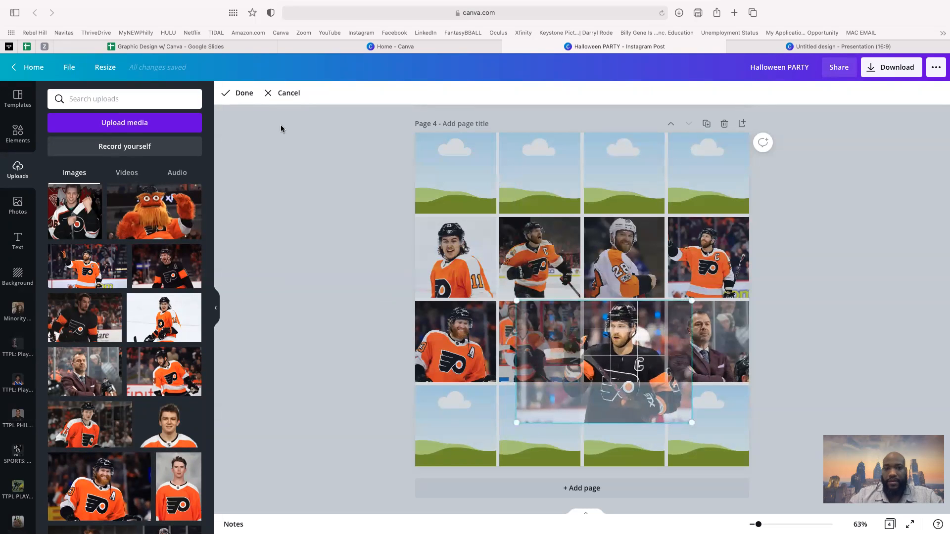
pyautogui.click(244, 93)
pyautogui.click(355, 261)
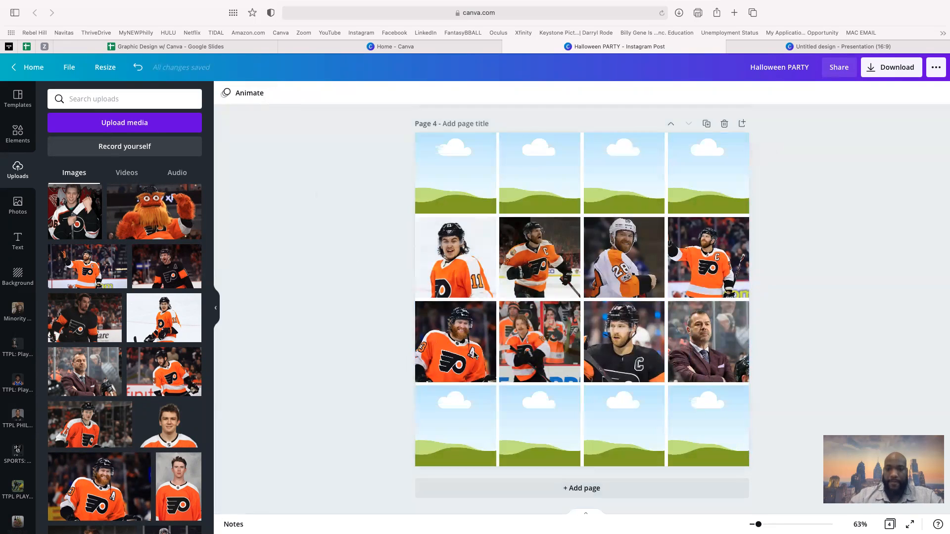
pyautogui.moveTo(377, 185); pyautogui.dragTo(673, 322)
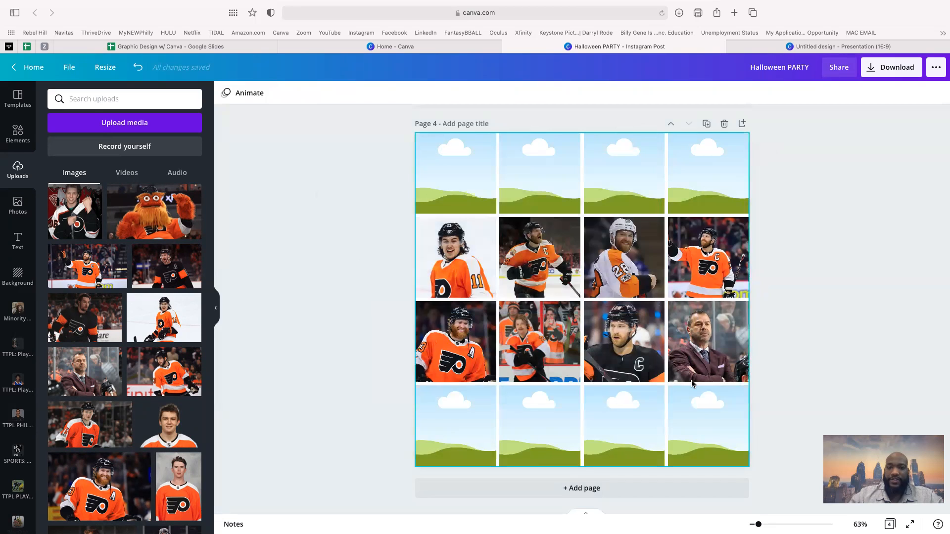
pyautogui.click(708, 347)
# - Delete the photo grid from page 4 and browse the Grids results in Elements
pyautogui.press('Delete')
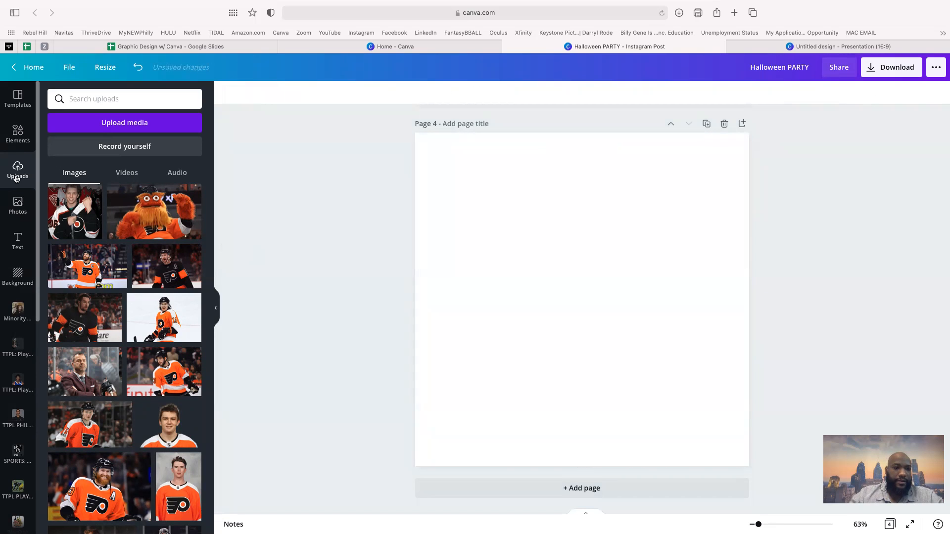
pyautogui.click(16, 141)
pyautogui.scroll(-10, 103, 293)
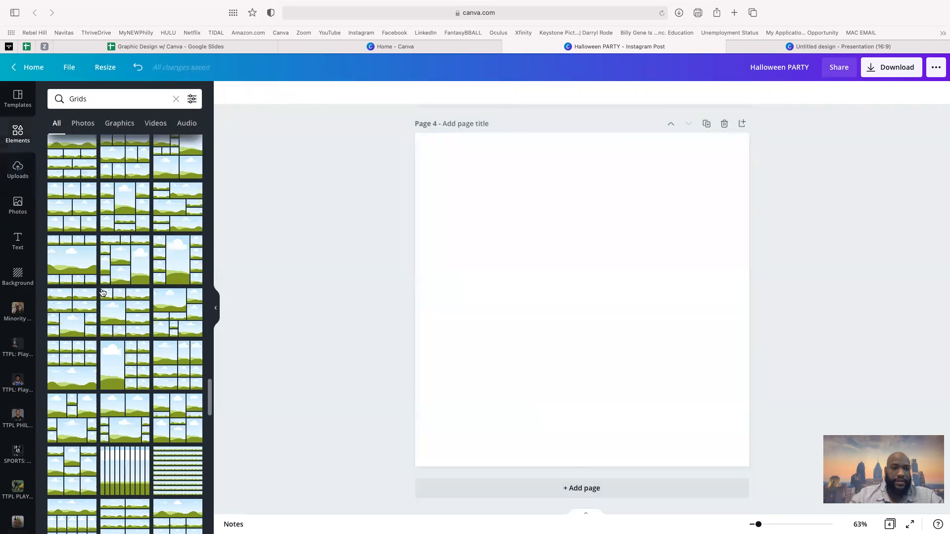
pyautogui.scroll(5, 102, 292)
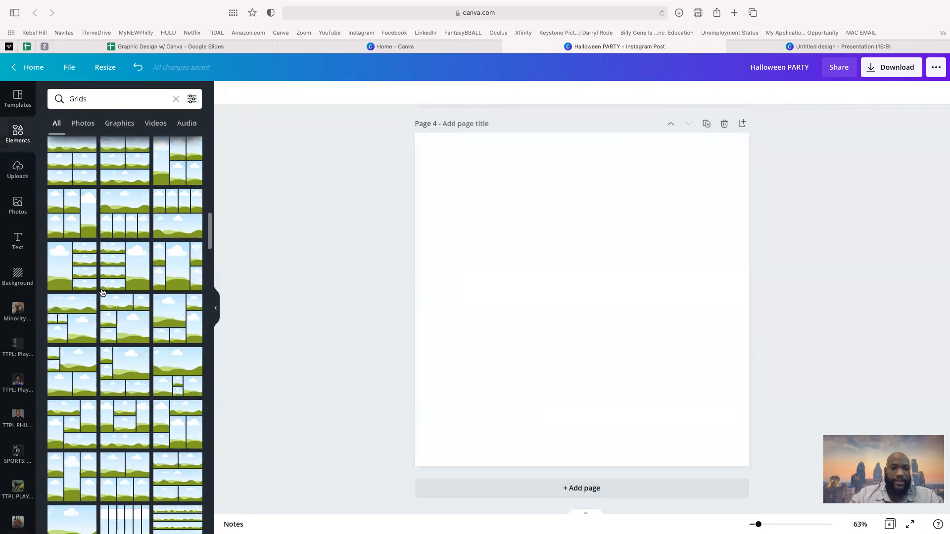
pyautogui.scroll(2, 103, 292)
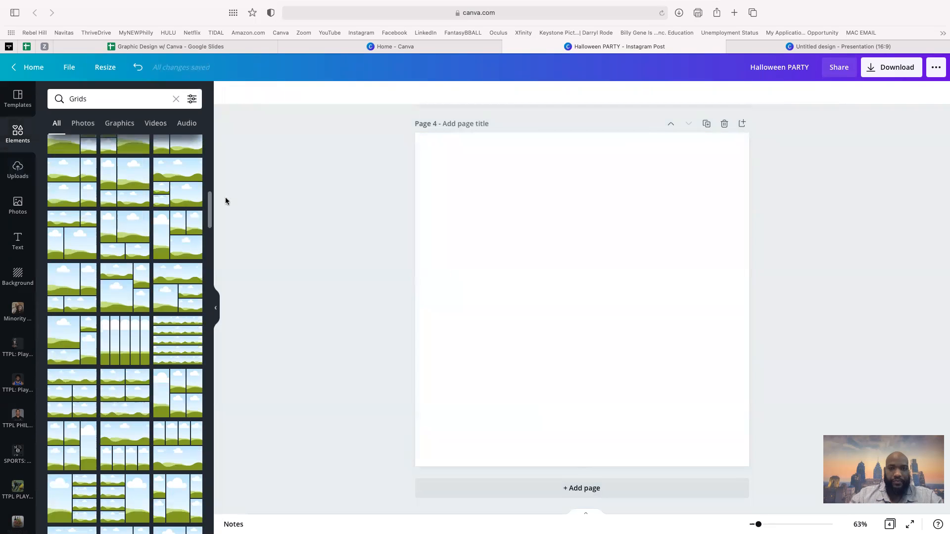
pyautogui.click(787, 46)
# - Remove the leftover image from the presentation slide and show all Grids layouts
pyautogui.press('Delete')
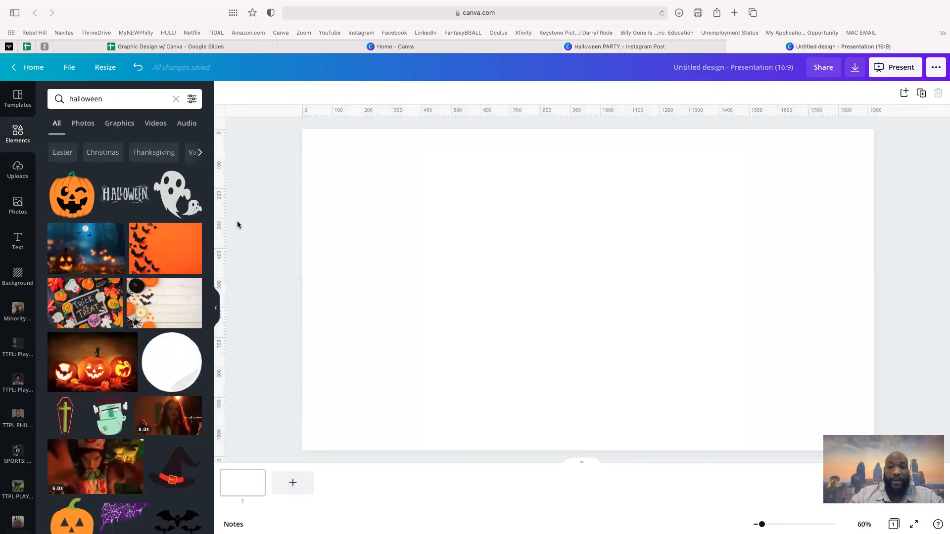
pyautogui.moveTo(216, 5)
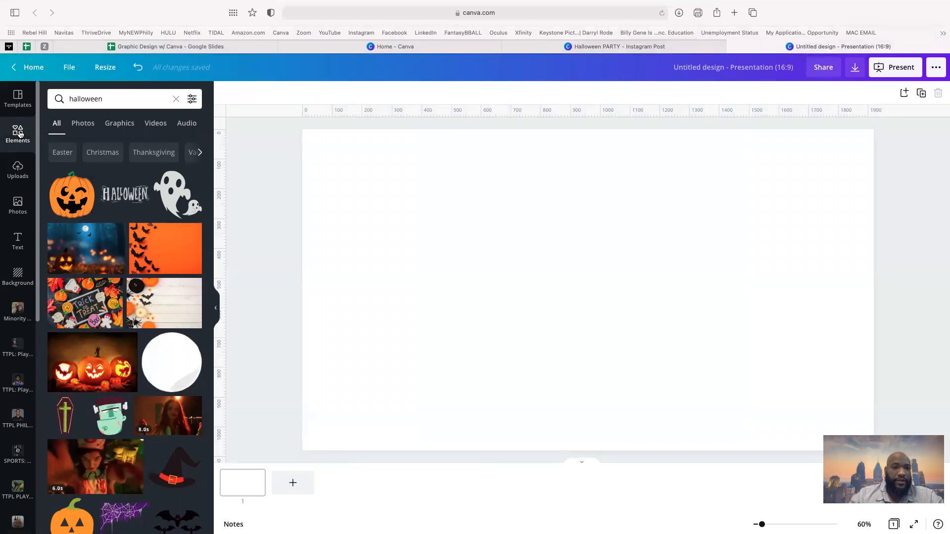
pyautogui.click(177, 101)
pyautogui.scroll(-6, 154, 265)
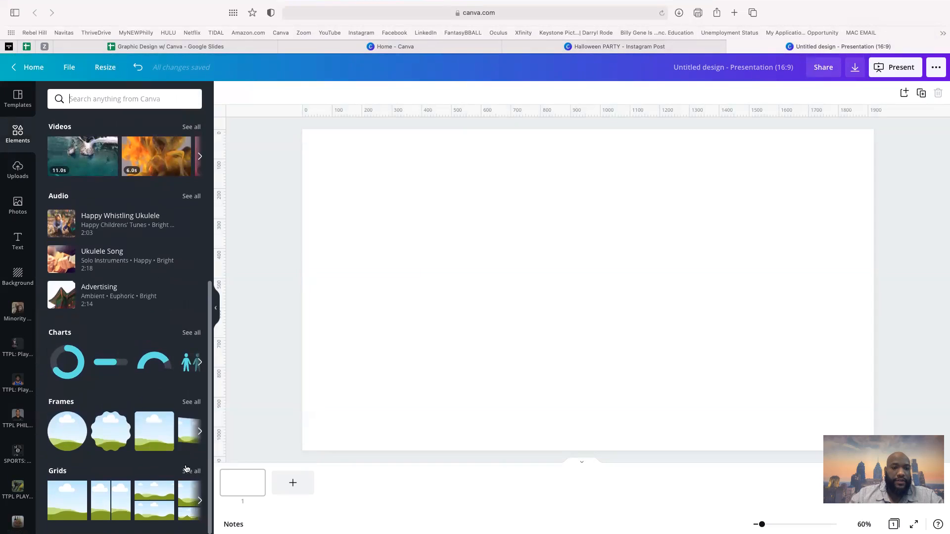
pyautogui.click(191, 472)
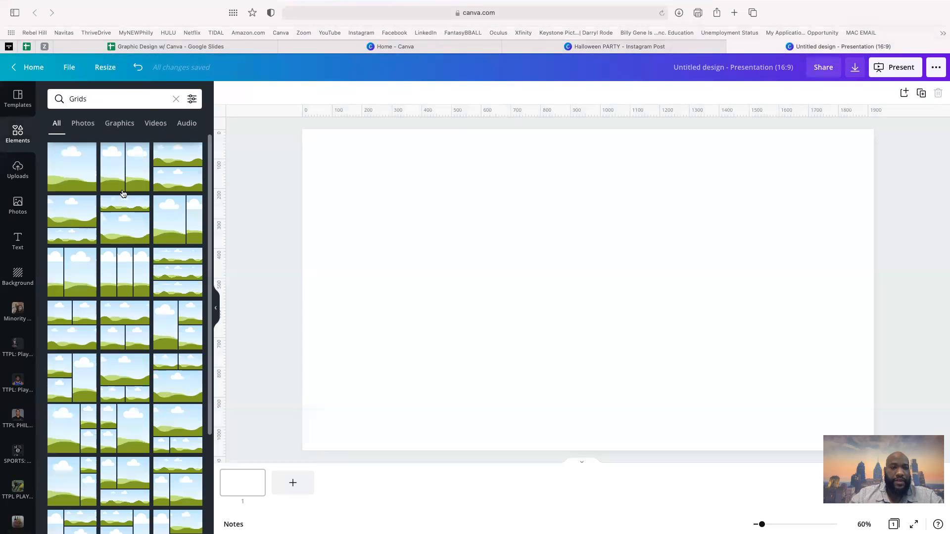
# - Try a two-column grid, then fill the slide with a three-column grid instead
pyautogui.click(125, 187)
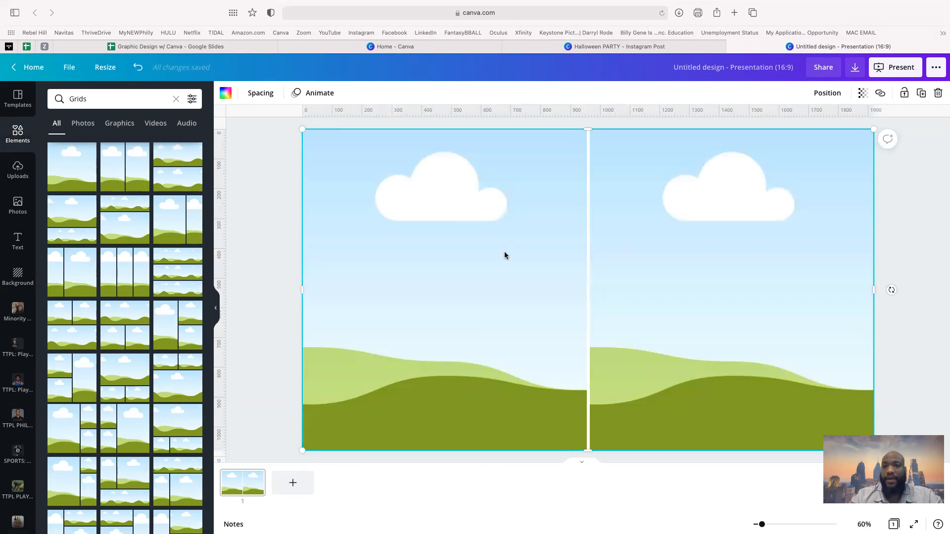
pyautogui.press('Delete')
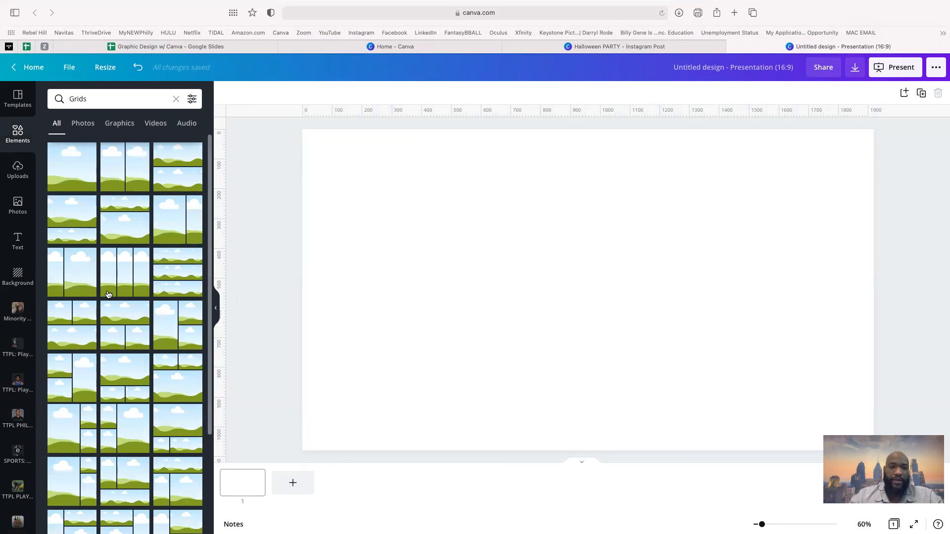
pyautogui.scroll(-1, 108, 295)
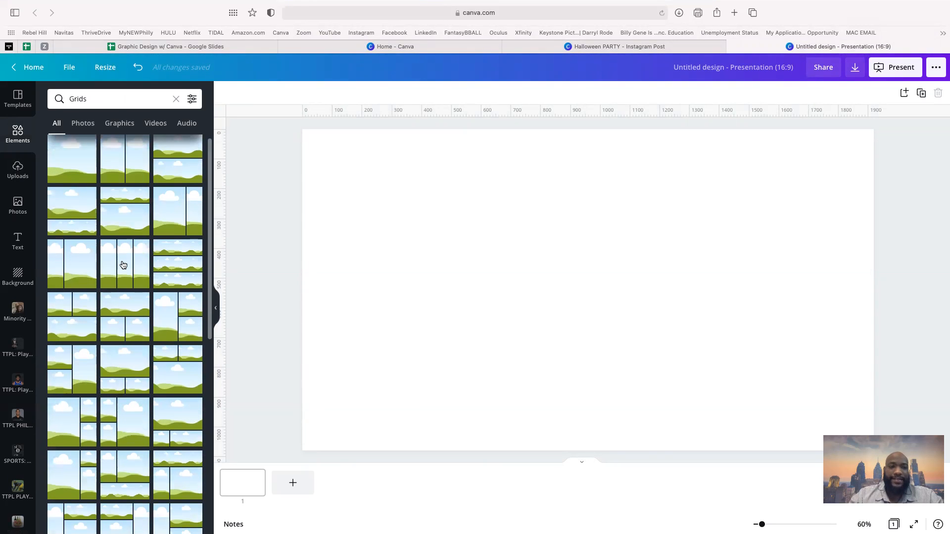
pyautogui.click(123, 264)
# - From Uploads, drop the black-jersey player photo into the middle column and the #93 player into the left
pyautogui.click(18, 170)
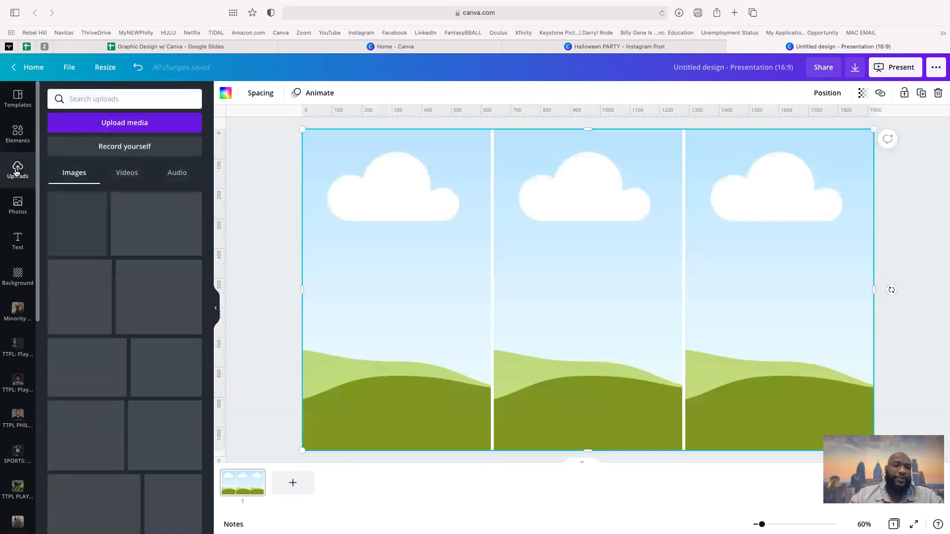
pyautogui.scroll(-3, 187, 442)
pyautogui.scroll(-2, 187, 442)
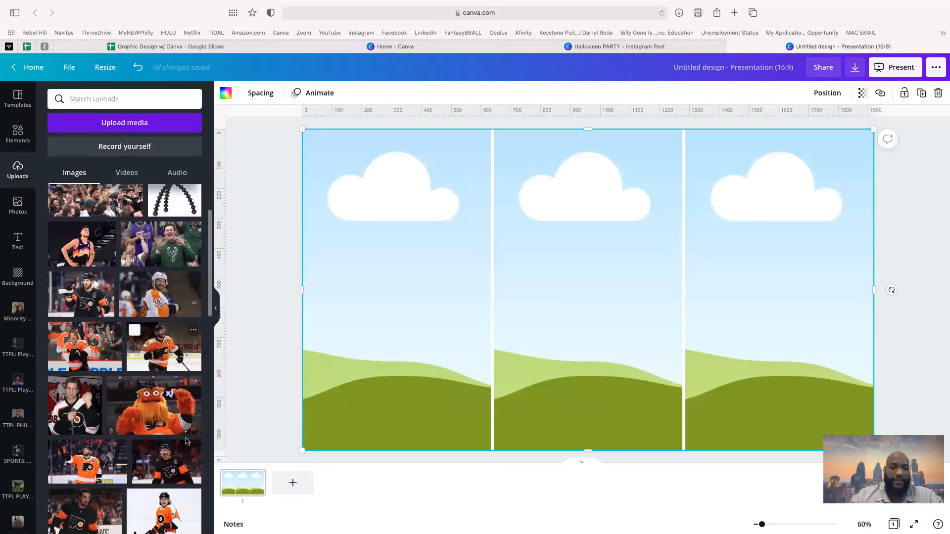
pyautogui.scroll(-2, 147, 436)
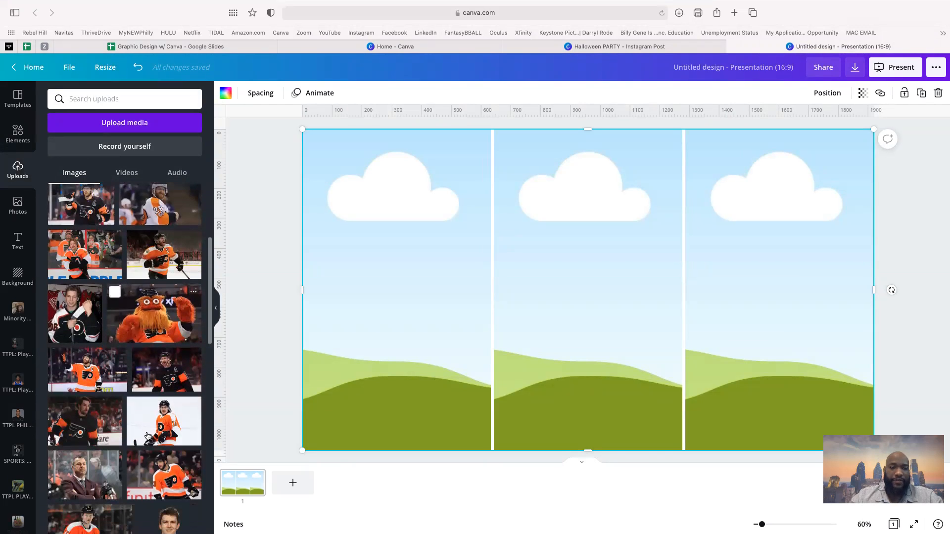
pyautogui.click(112, 424)
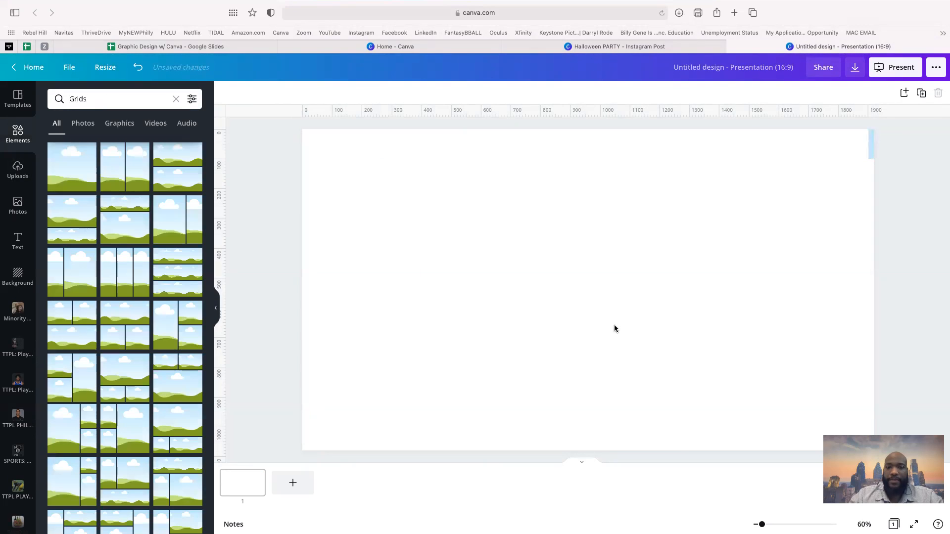
pyautogui.moveTo(615, 325); pyautogui.dragTo(610, 312)
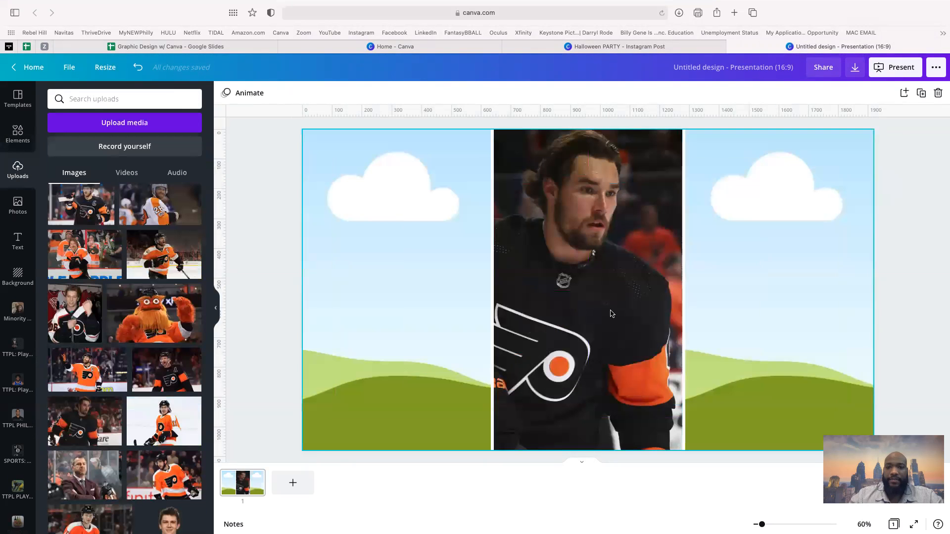
pyautogui.scroll(-5, 113, 451)
pyautogui.moveTo(97, 378); pyautogui.dragTo(488, 271)
# - Put the black-jersey photo in the right column and swap the coach photo into the middle column
pyautogui.scroll(2, 77, 357)
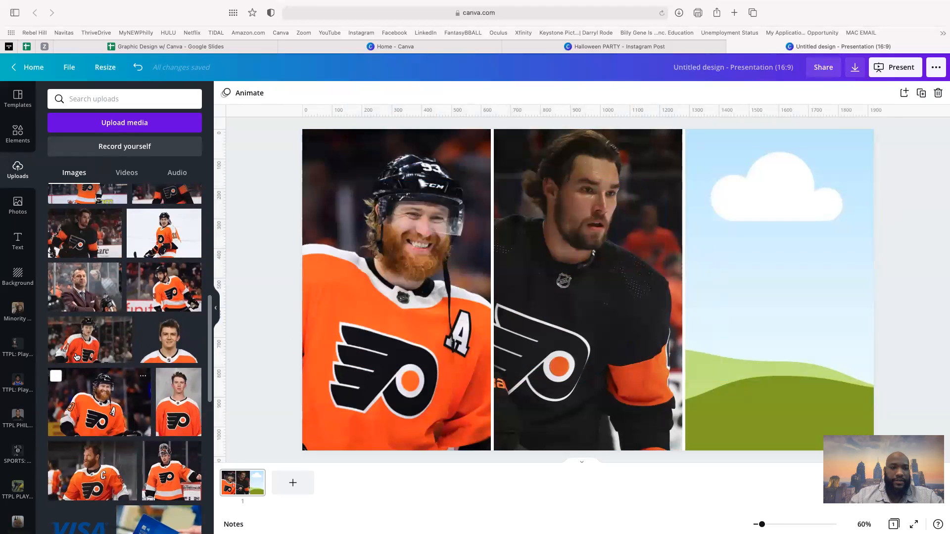
pyautogui.click(97, 248)
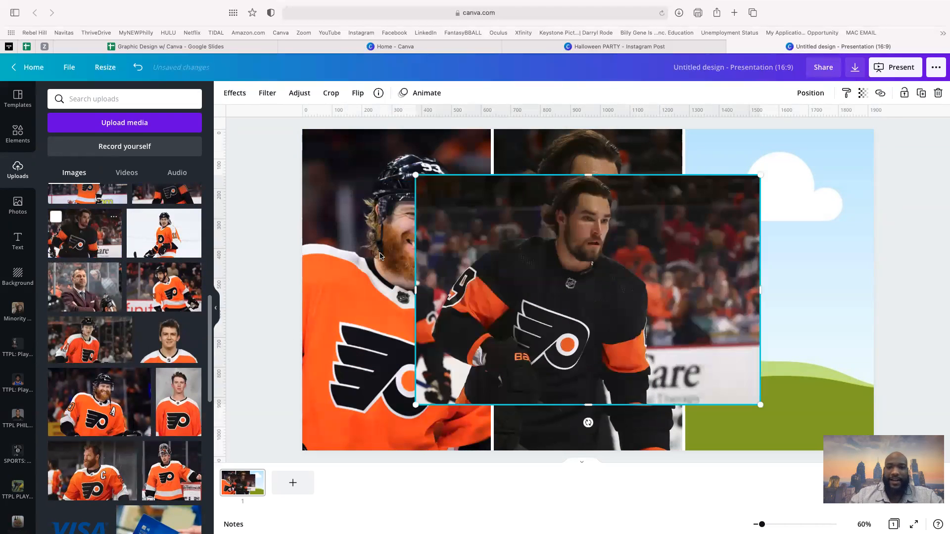
pyautogui.moveTo(607, 223); pyautogui.dragTo(777, 237)
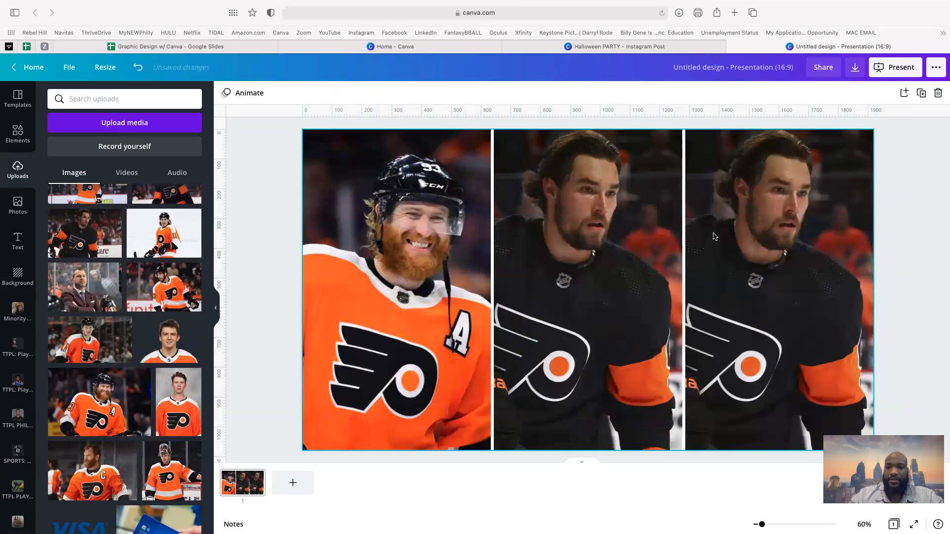
pyautogui.click(100, 307)
pyautogui.moveTo(672, 263); pyautogui.dragTo(589, 267)
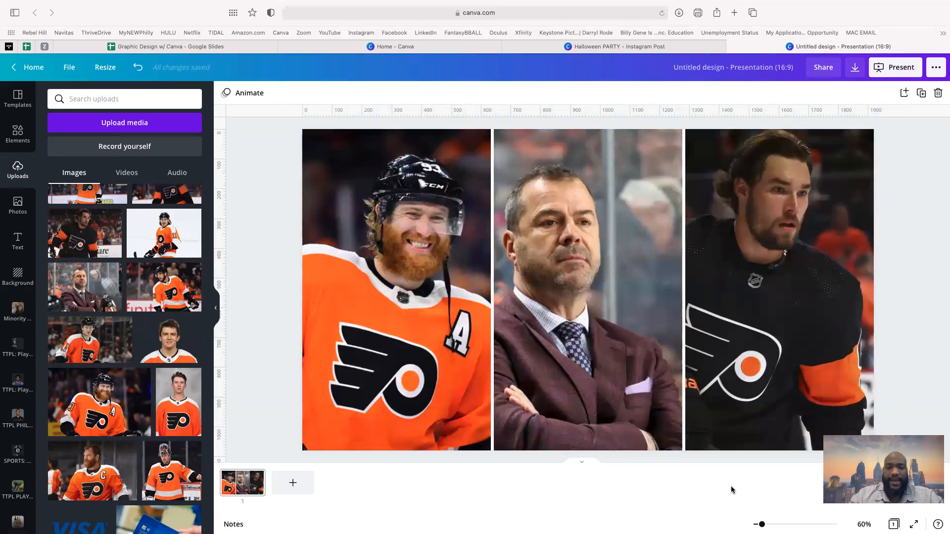
# - Enlarge and shift the right photo rightward in its crop, and recentre the coach in his column
pyautogui.doubleClick(834, 343)
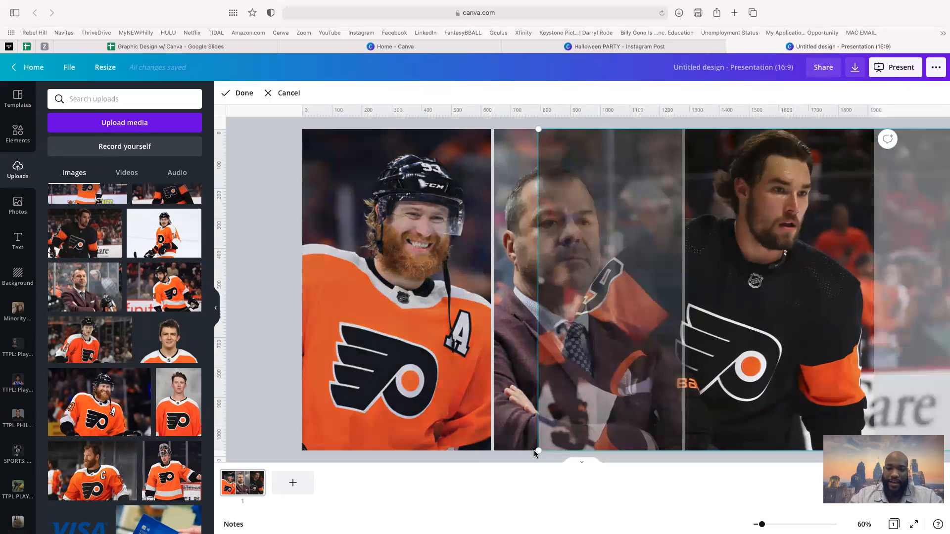
pyautogui.moveTo(526, 456); pyautogui.dragTo(483, 470)
pyautogui.moveTo(751, 328); pyautogui.dragTo(802, 349)
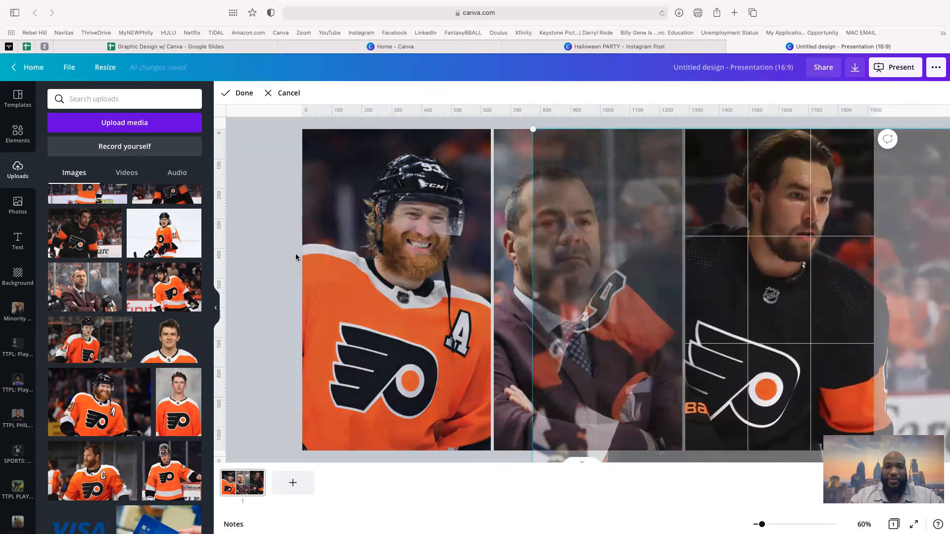
pyautogui.click(296, 257)
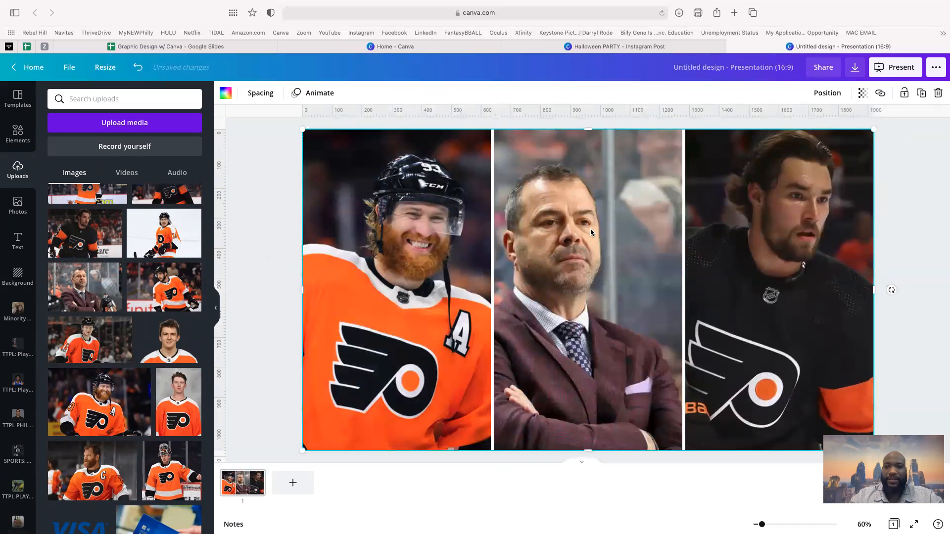
pyautogui.doubleClick(591, 229)
pyautogui.moveTo(576, 237); pyautogui.dragTo(605, 241)
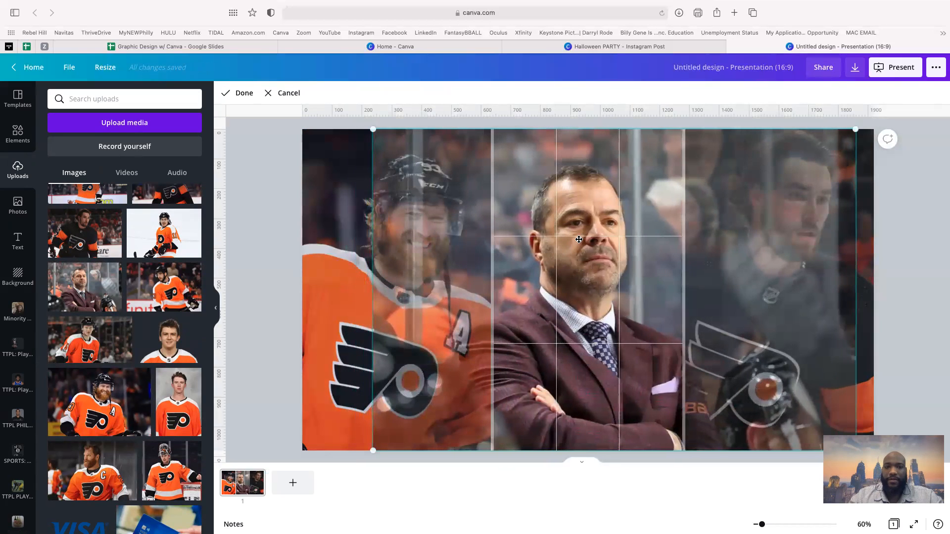
pyautogui.click(244, 93)
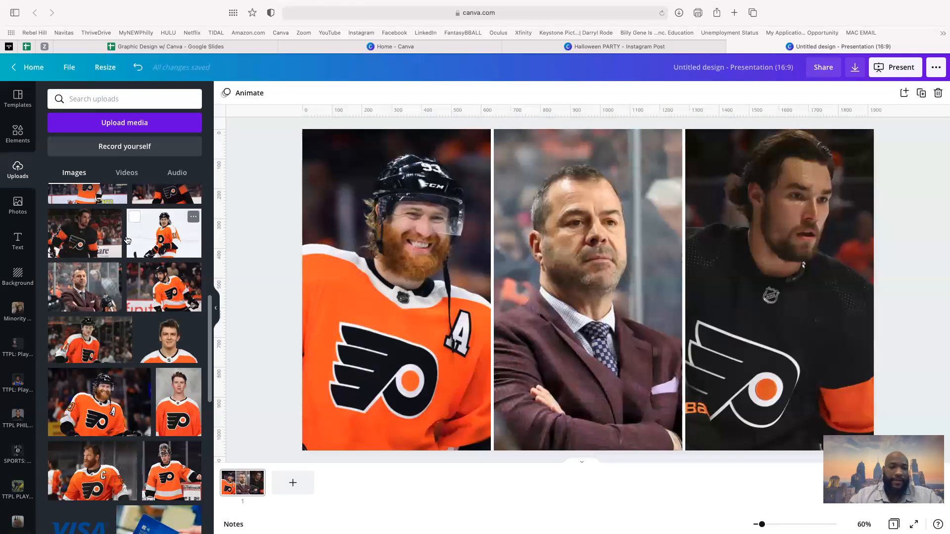
# - Add the SHINE text design and replace its middle line with 'VS'
pyautogui.click(17, 241)
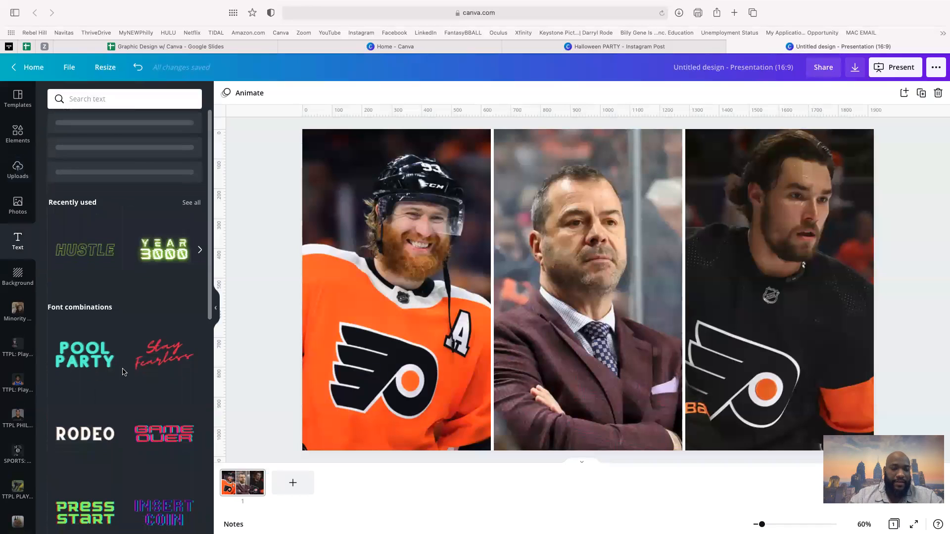
pyautogui.scroll(-2, 126, 377)
pyautogui.scroll(-8, 164, 376)
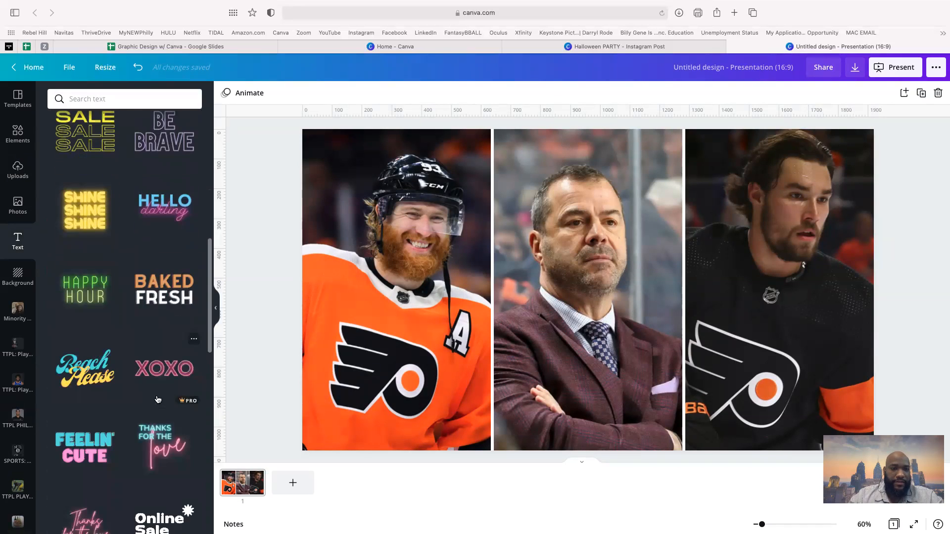
pyautogui.click(97, 203)
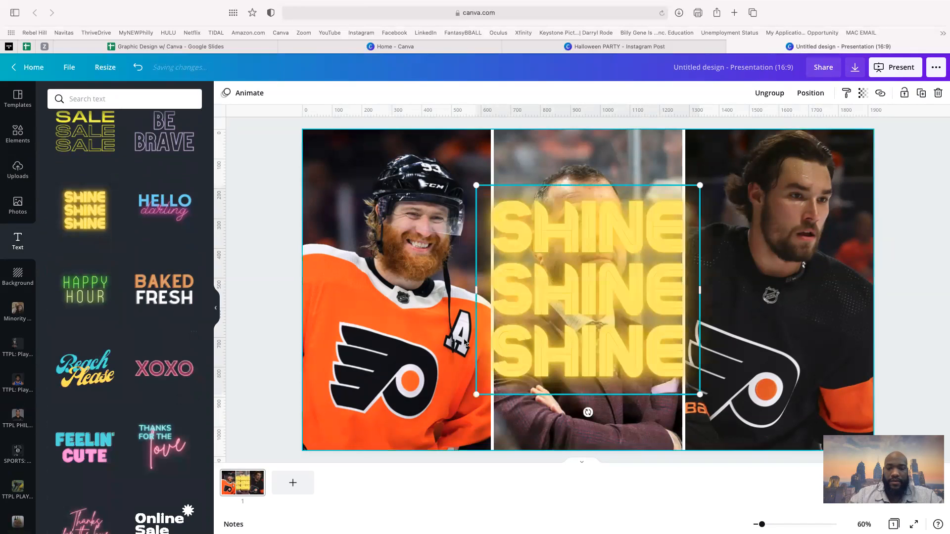
pyautogui.click(565, 276)
pyautogui.click(565, 276)
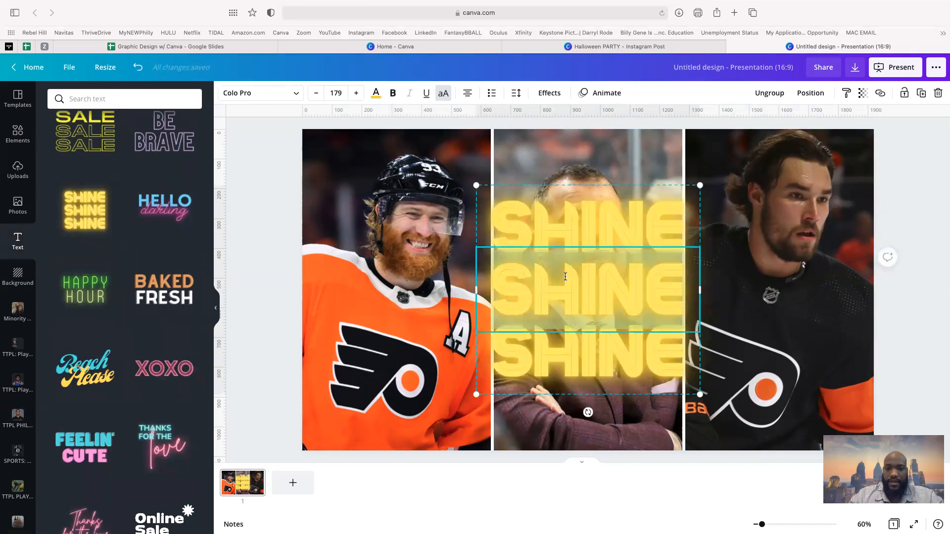
pyautogui.write('VS')
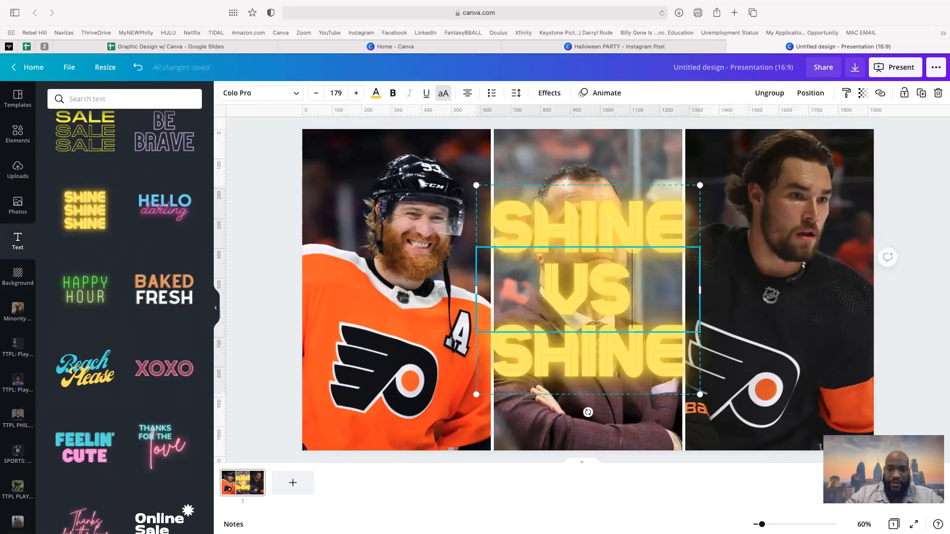
# - Ungroup the SHINE text and delete the top and bottom SHINE lines, leaving only VS
pyautogui.click(571, 230)
pyautogui.click(571, 230)
pyautogui.click(769, 93)
pyautogui.click(754, 144)
pyautogui.click(637, 229)
pyautogui.keyDown('shift'); pyautogui.click(626, 341); pyautogui.keyUp('shift')
pyautogui.press('Delete')
# - Move VS between the first and second photos and paste a duplicate of it
pyautogui.moveTo(597, 306); pyautogui.dragTo(692, 298)
pyautogui.press('super+c')
pyautogui.press('super+v')
# - Place the VS copy between the second and third photos and tilt the left VS to -20°
pyautogui.click(384, 280)
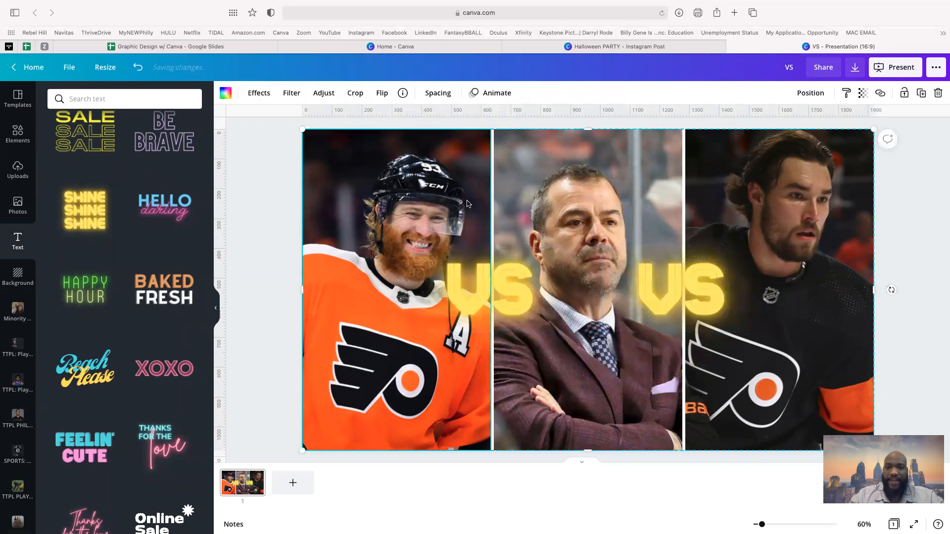
pyautogui.click(489, 333)
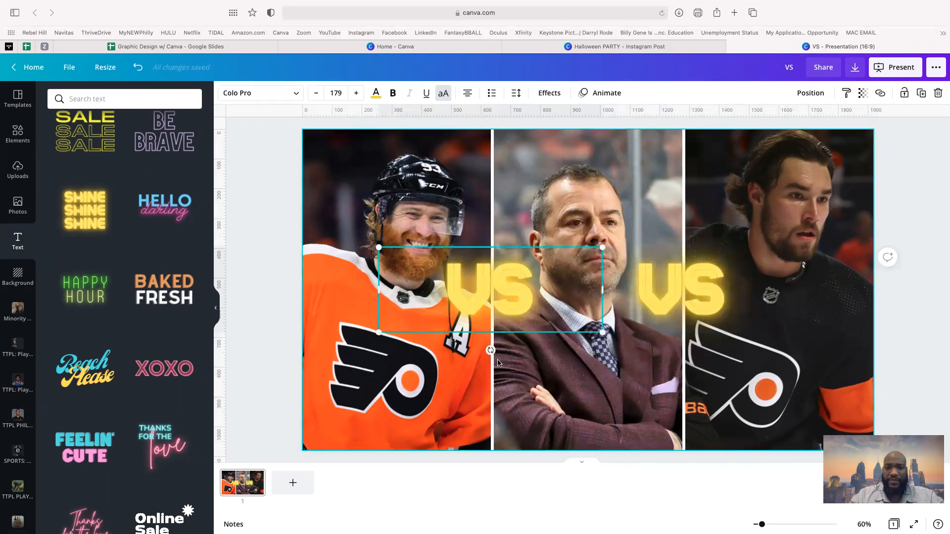
pyautogui.moveTo(491, 346); pyautogui.dragTo(504, 352)
pyautogui.click(709, 288)
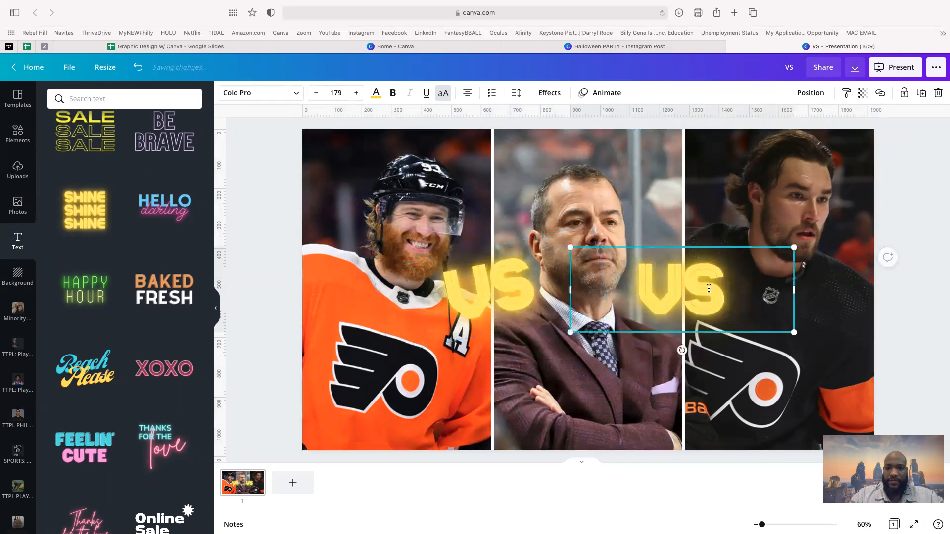
pyautogui.moveTo(691, 351); pyautogui.dragTo(697, 350)
pyautogui.click(498, 303)
pyautogui.moveTo(503, 350)
pyautogui.mouseDown()
pyautogui.moveTo(491, 365)
pyautogui.moveTo(498, 362)
pyautogui.moveTo(452, 359)
pyautogui.moveTo(504, 365)
pyautogui.moveTo(514, 356)
pyautogui.mouseUp()
# - Tilt the right VS label to about -20° to match the left one
pyautogui.click(697, 317)
pyautogui.moveTo(699, 352); pyautogui.dragTo(705, 352)
pyautogui.moveTo(706, 348); pyautogui.dragTo(704, 349)
pyautogui.click(610, 435)
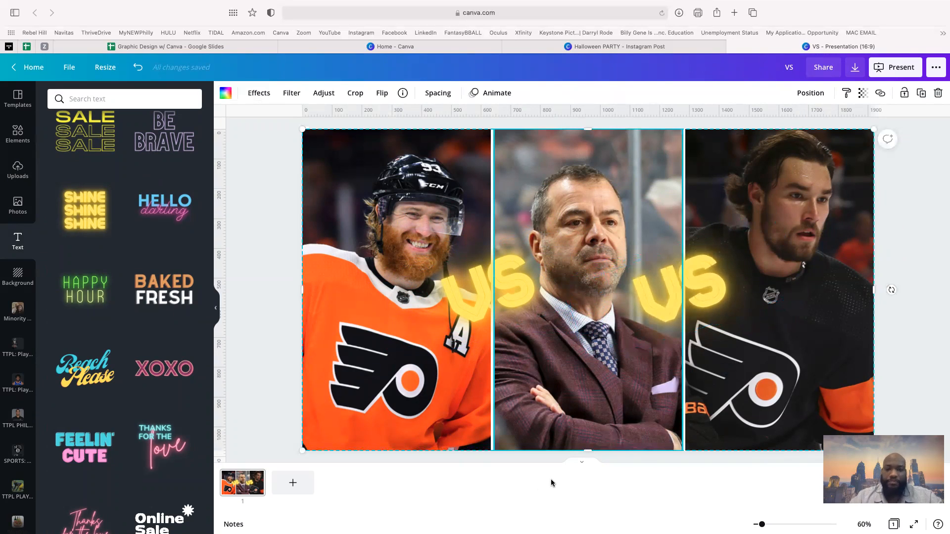
pyautogui.press('super+z')
pyautogui.press('super+z')
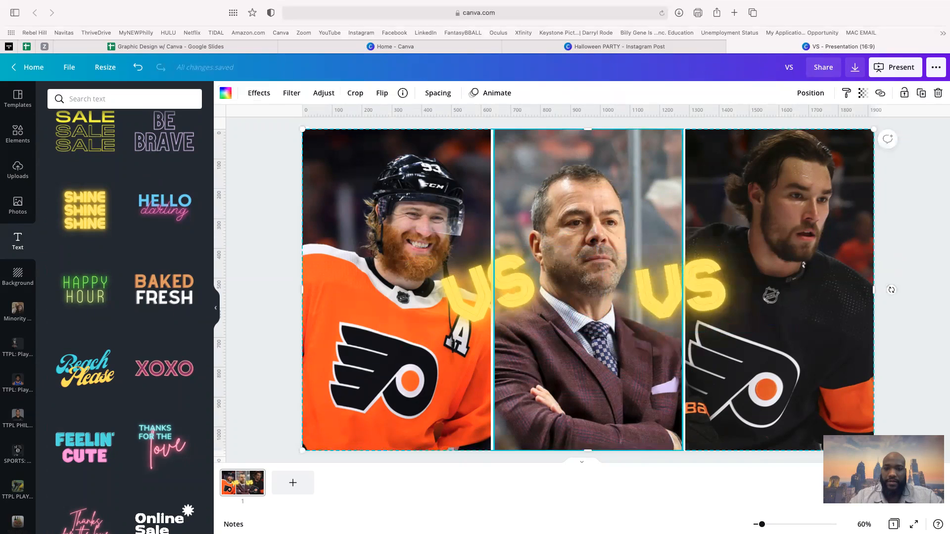
pyautogui.click(681, 298)
pyautogui.moveTo(696, 353); pyautogui.dragTo(707, 352)
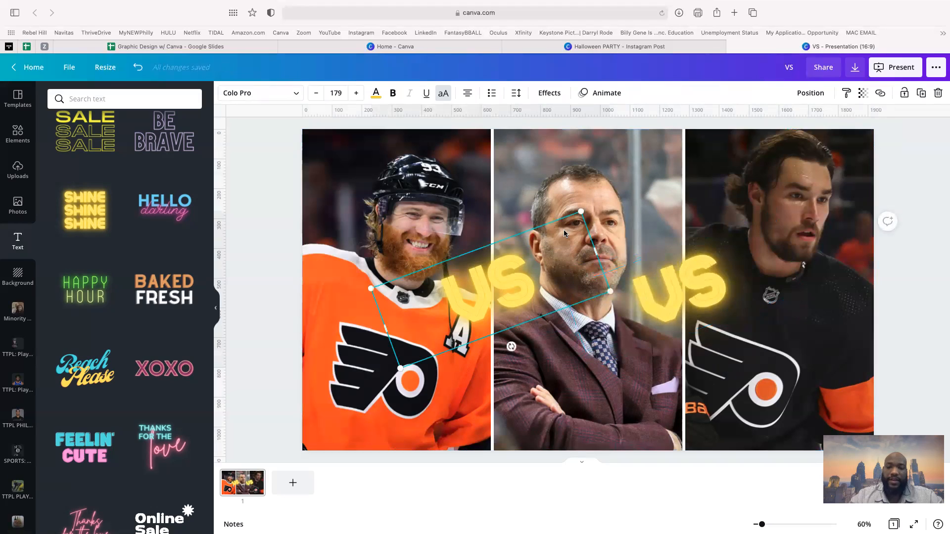
# - Recolour the left and right VS labels with the orange Photo Colors swatch
pyautogui.click(508, 173)
pyautogui.click(508, 173)
pyautogui.click(465, 281)
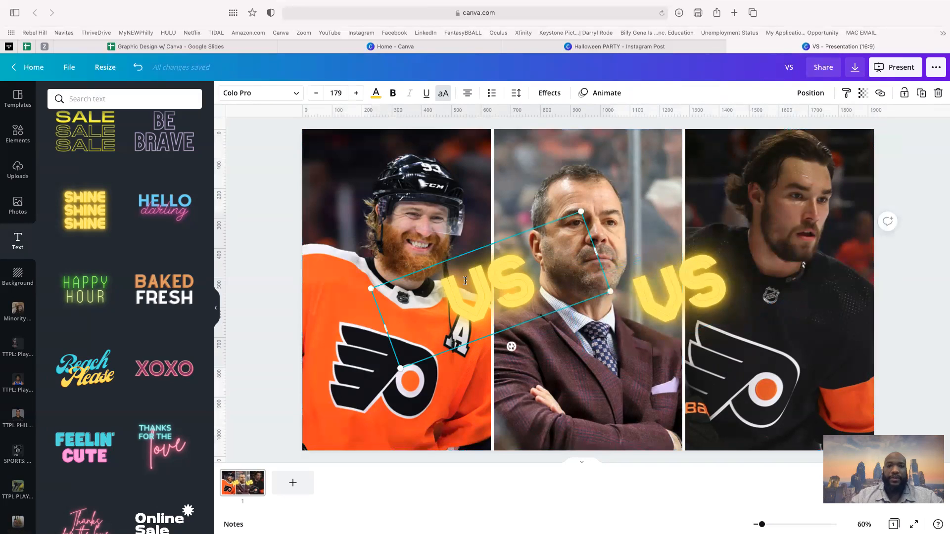
pyautogui.click(376, 94)
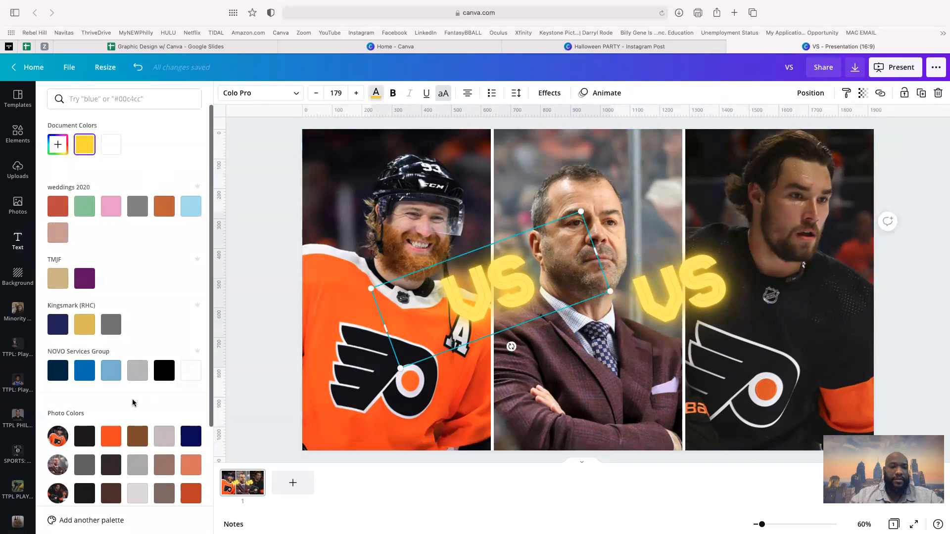
pyautogui.click(110, 442)
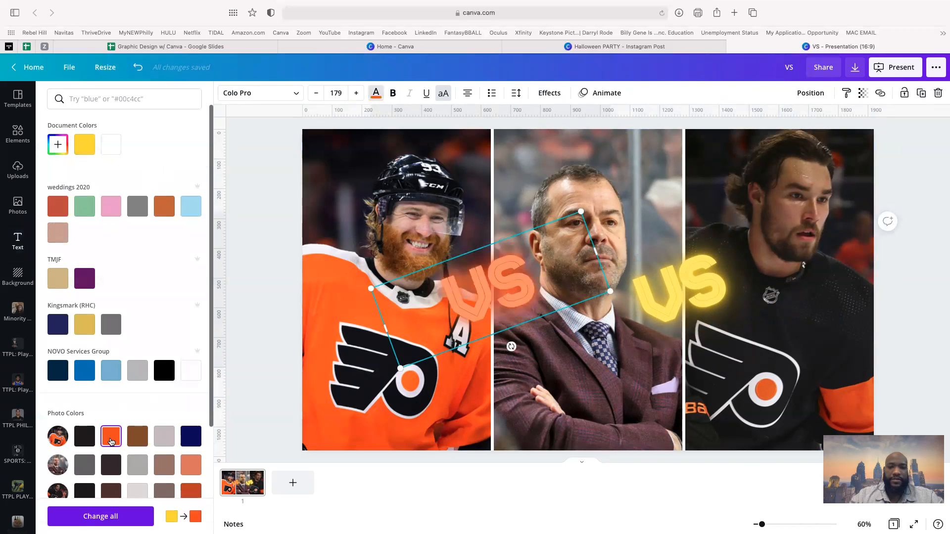
pyautogui.click(688, 302)
pyautogui.click(110, 440)
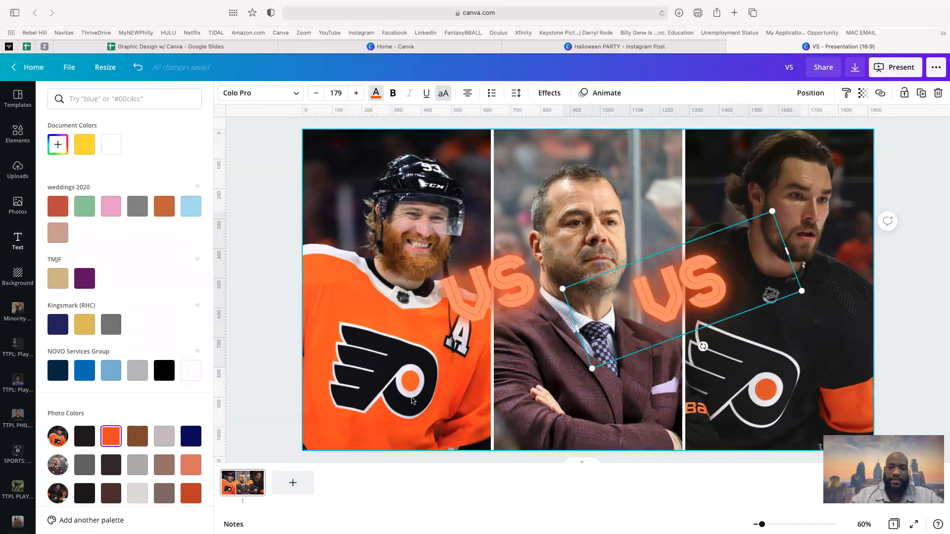
pyautogui.click(308, 228)
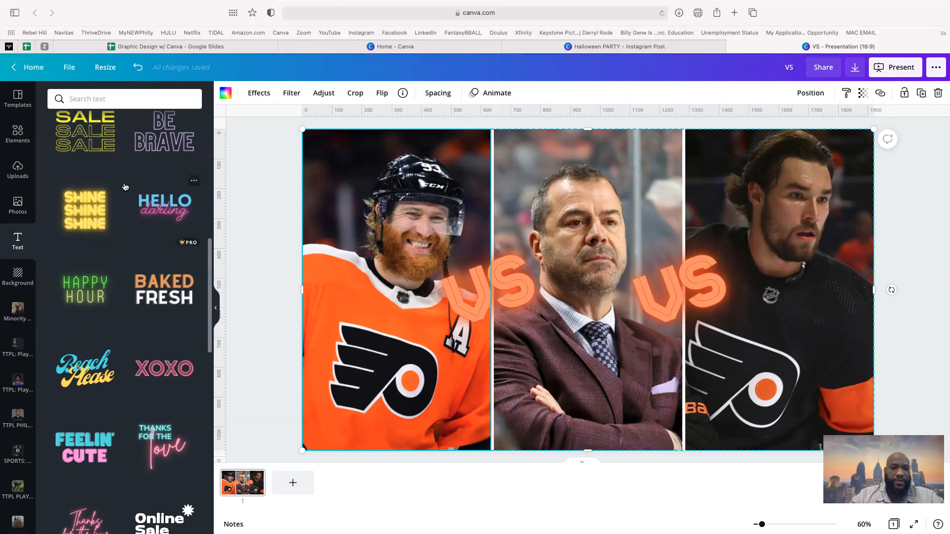
# - Add a white heading 'PLAYERS AT WAR, COACH IN THE MIDDLE' at the bottom of the slide
pyautogui.scroll(10, 123, 282)
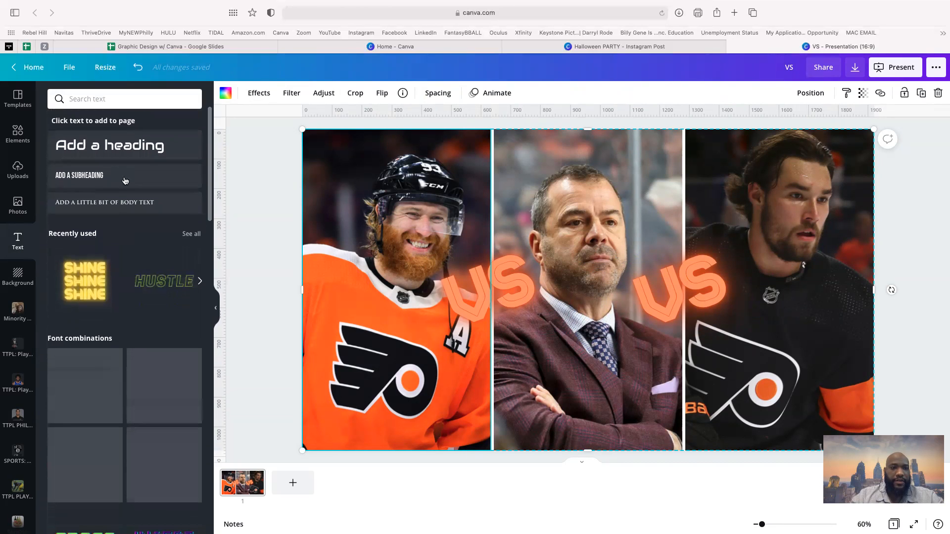
pyautogui.click(110, 144)
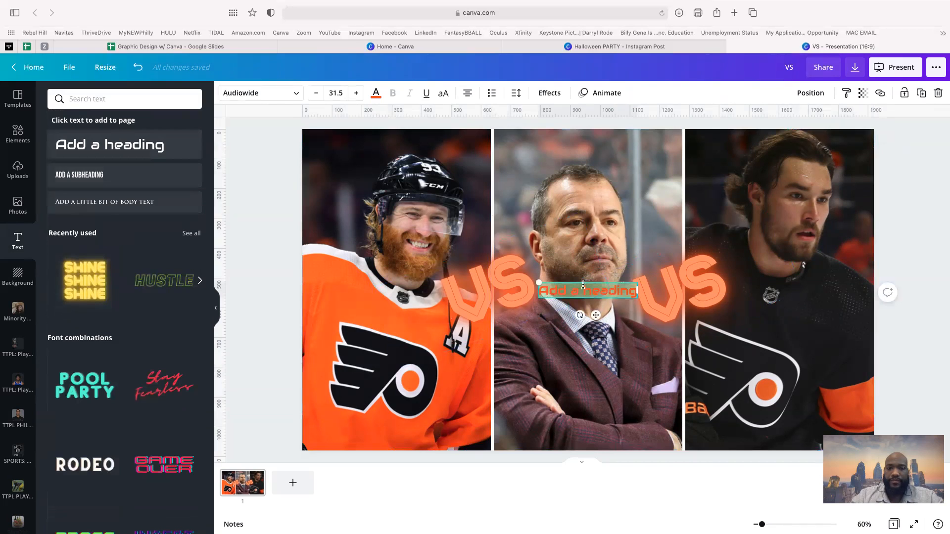
pyautogui.moveTo(580, 283); pyautogui.dragTo(582, 397)
pyautogui.write('PLAYE')
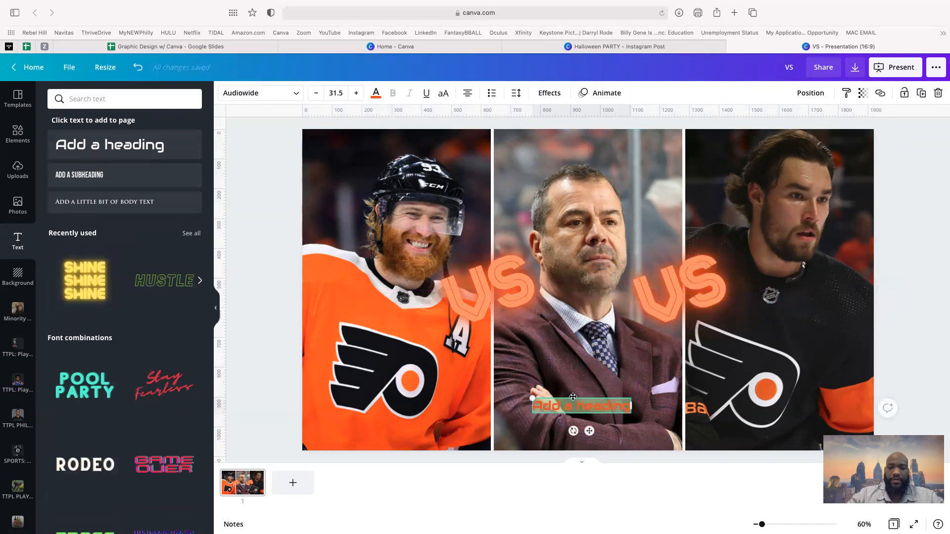
pyautogui.write('RS AT ')
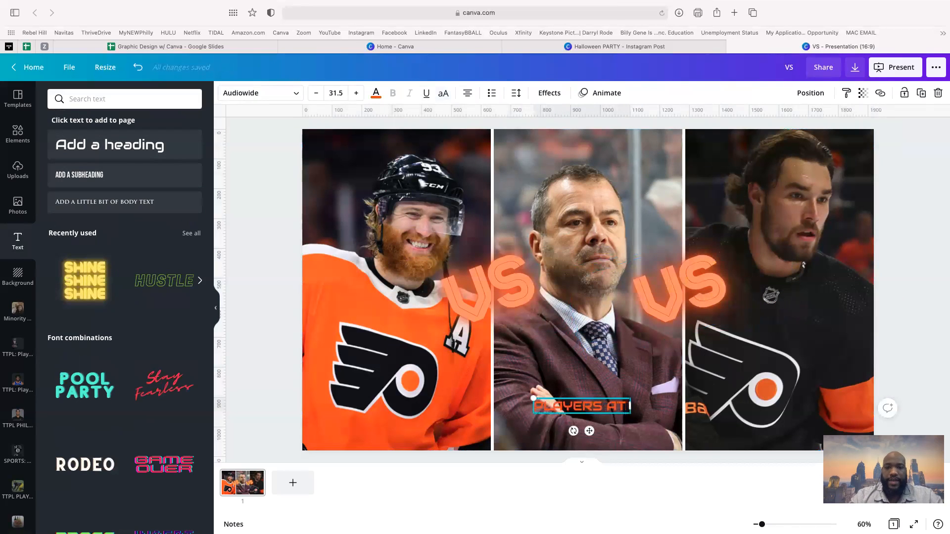
pyautogui.write('WAR, CO')
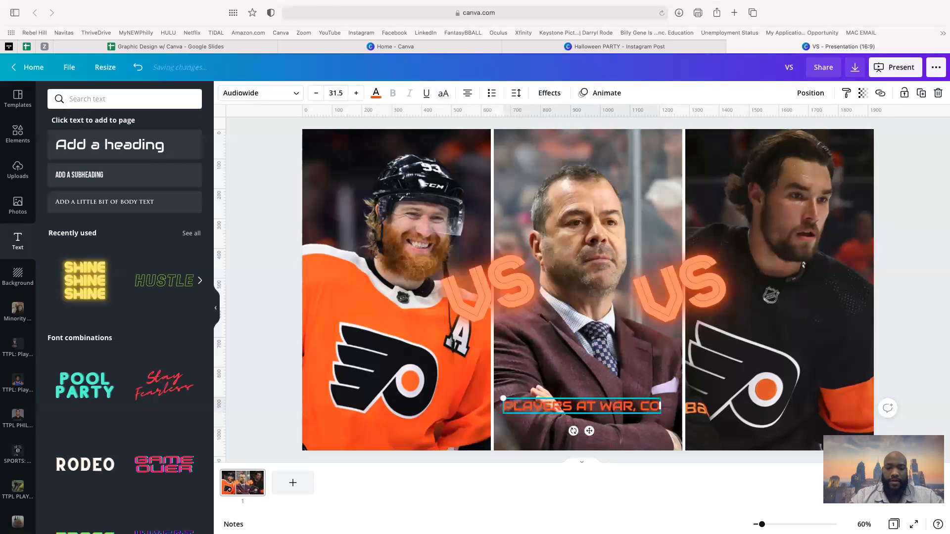
pyautogui.write('ACH IN THE MIDDLE')
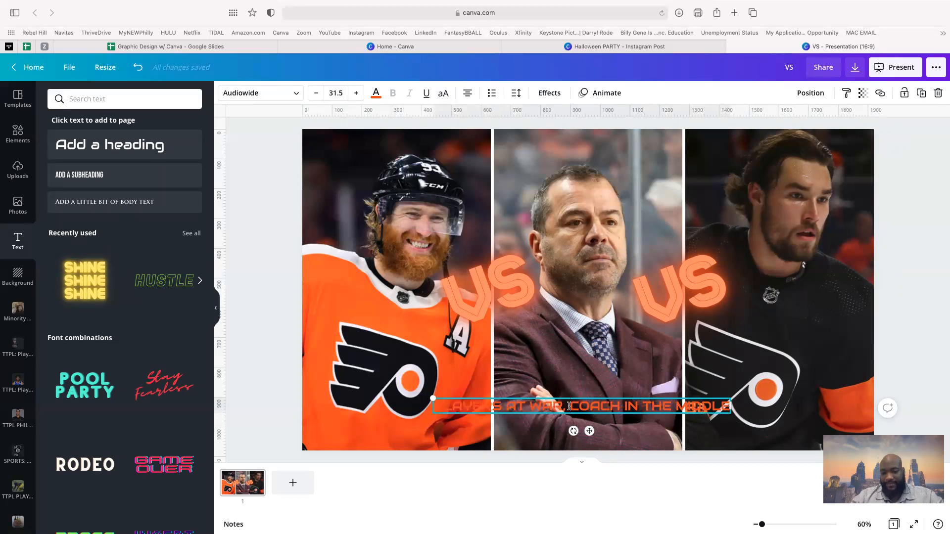
pyautogui.tripleClick(569, 407)
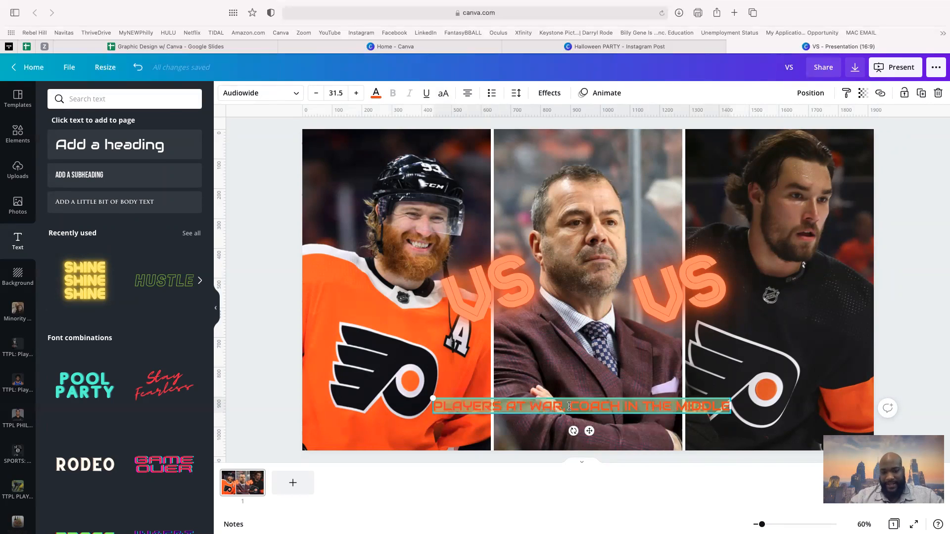
pyautogui.click(375, 94)
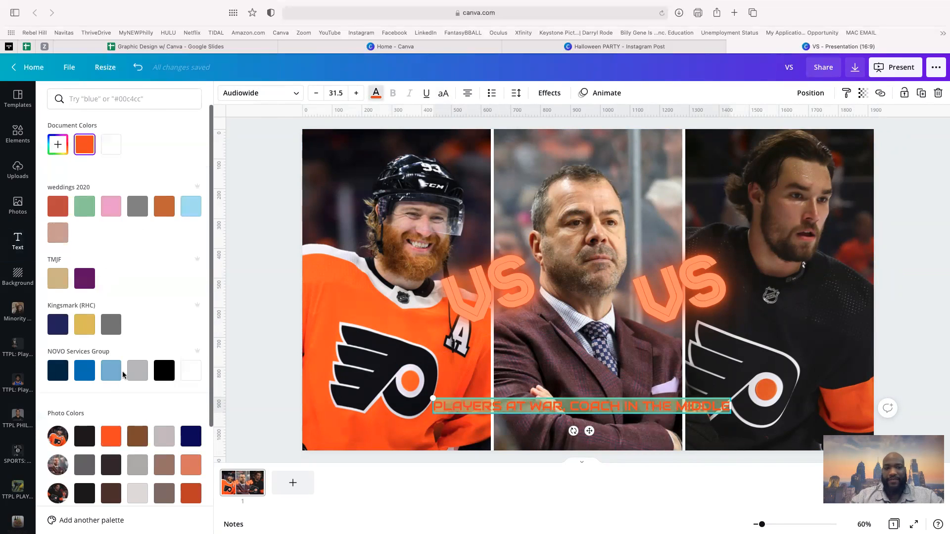
pyautogui.click(191, 372)
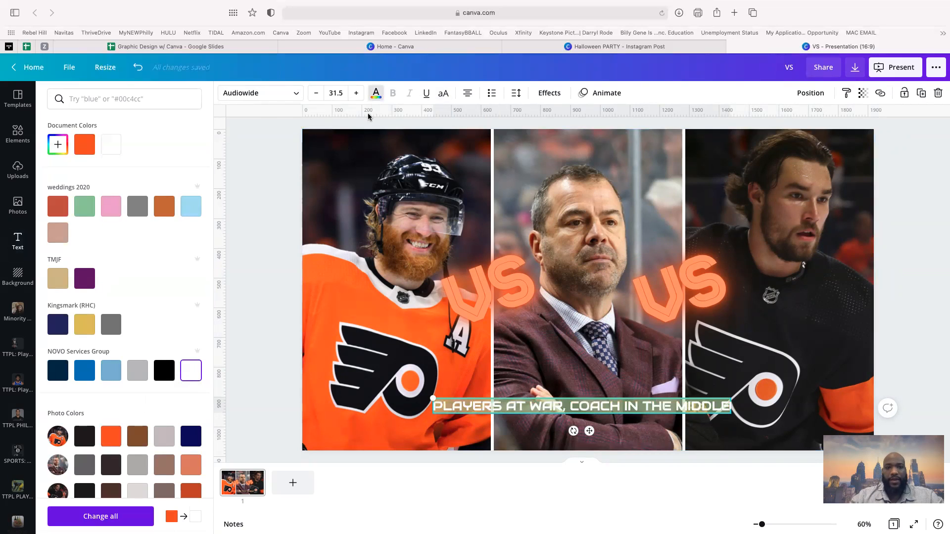
pyautogui.click(334, 93)
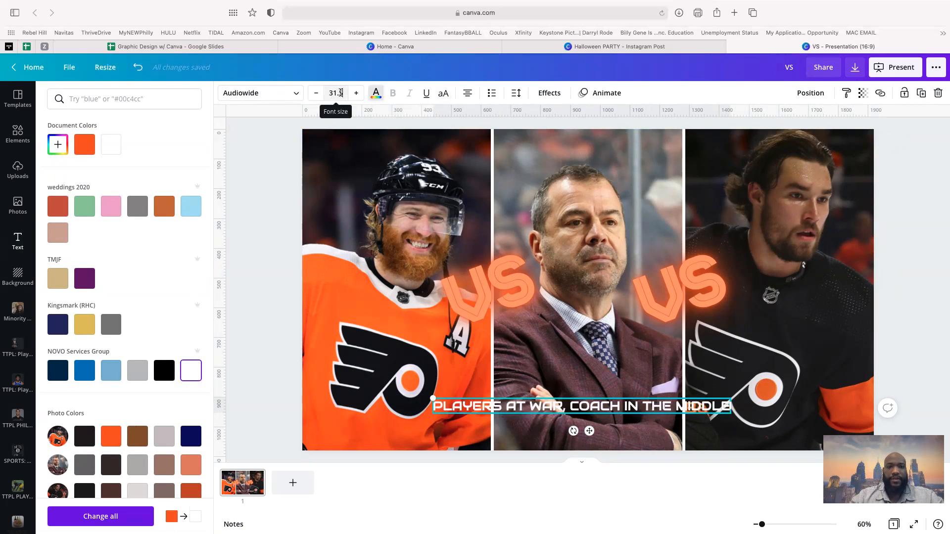
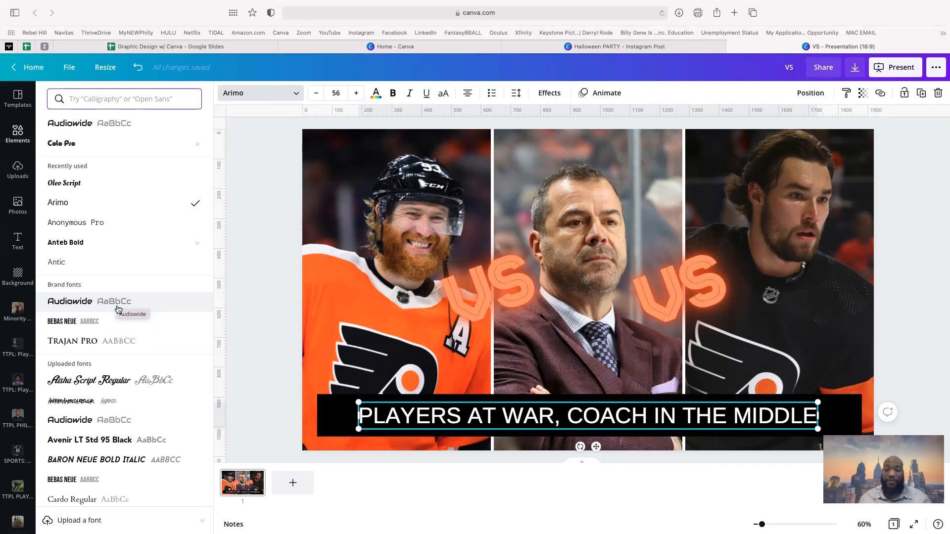
# - Try Gabo Drive, GAMECUBEN and New Press on the headline, settling on the Trajan Pro font
pyautogui.scroll(-12, 117, 309)
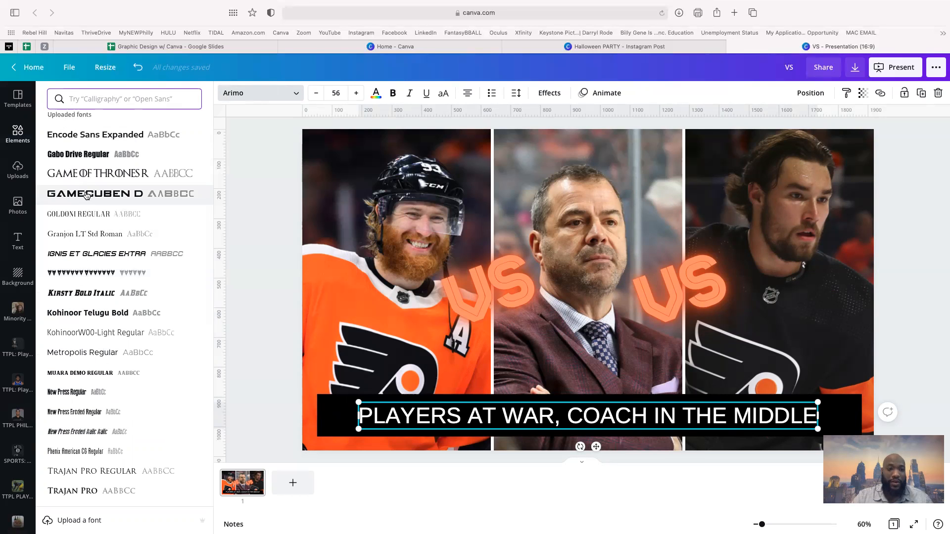
pyautogui.click(81, 156)
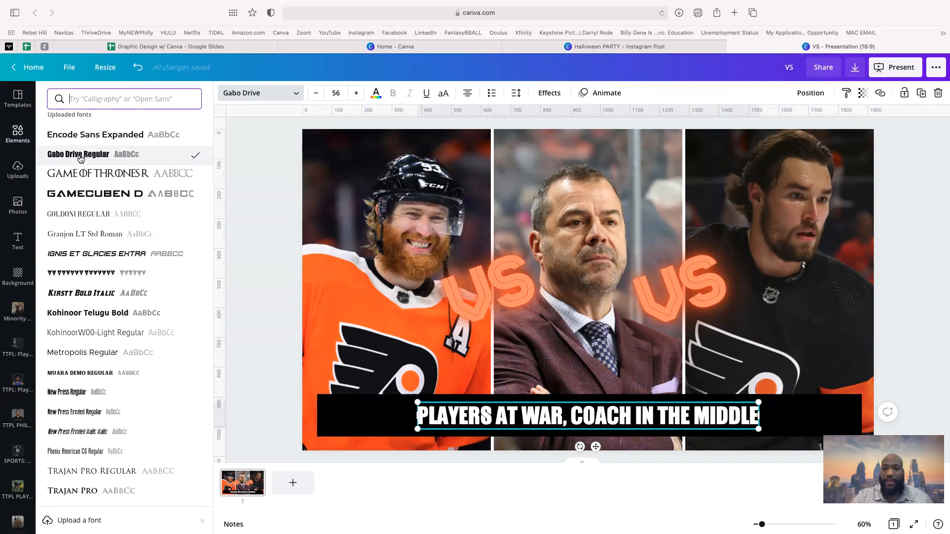
pyautogui.click(101, 196)
pyautogui.scroll(-5, 99, 247)
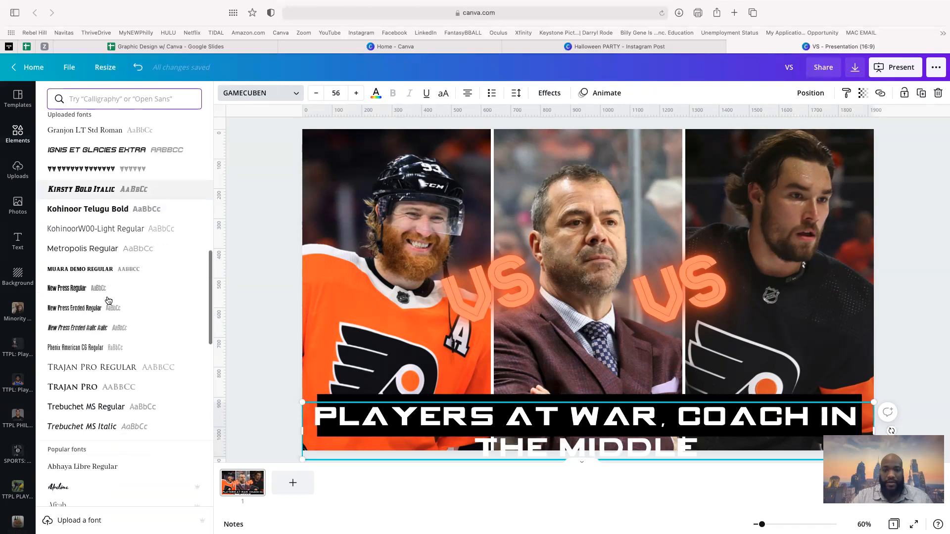
pyautogui.click(92, 237)
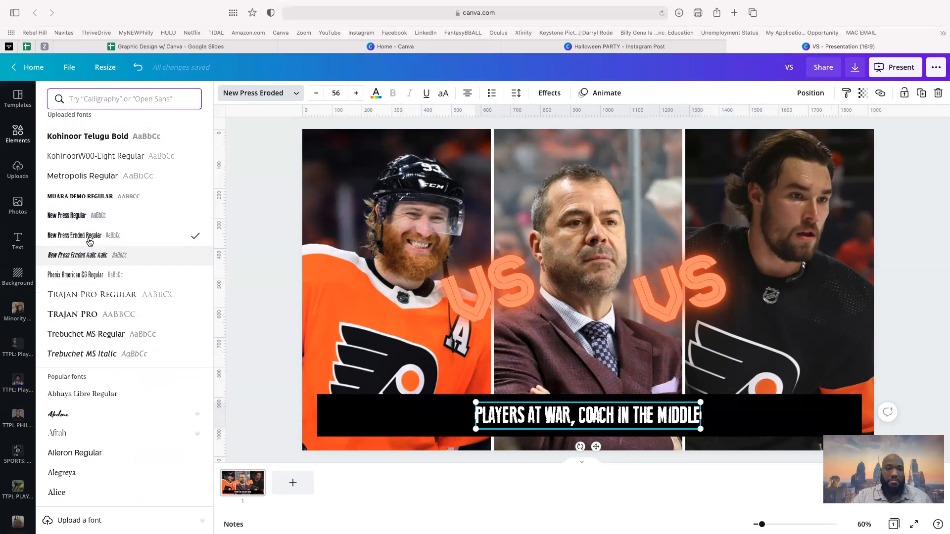
pyautogui.click(80, 218)
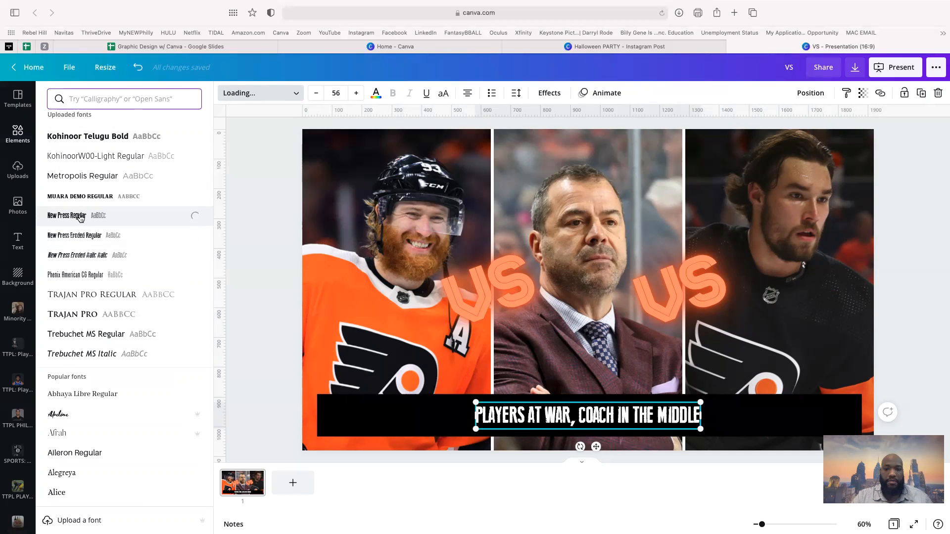
pyautogui.click(94, 315)
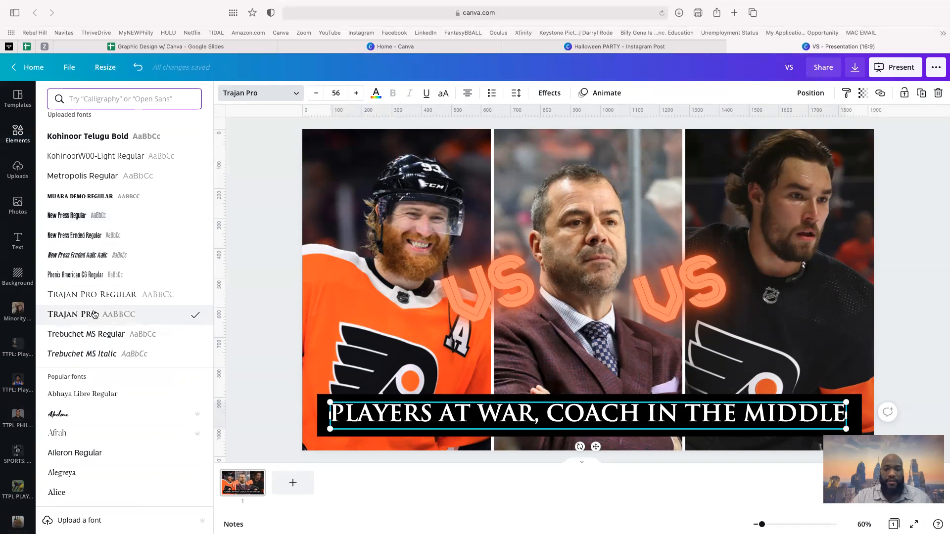
pyautogui.click(470, 297)
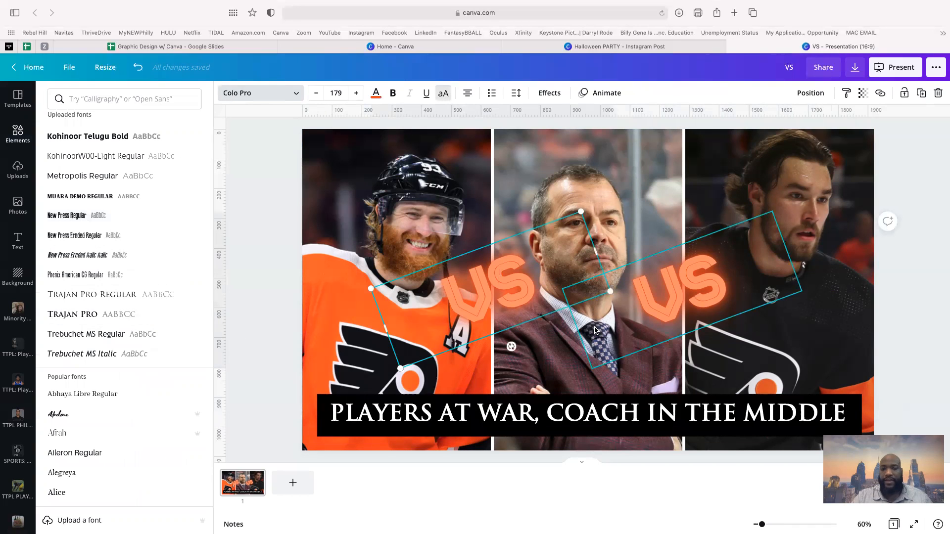
pyautogui.click(580, 200)
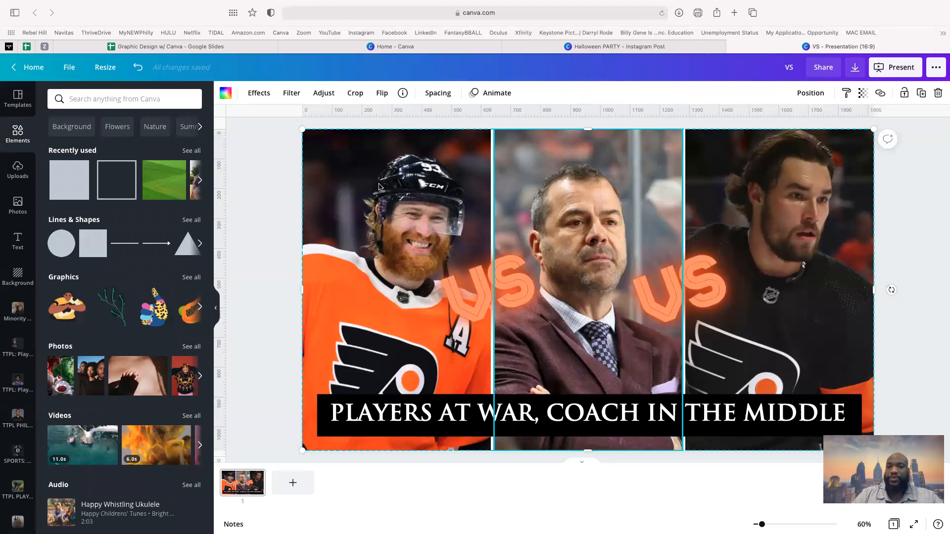
# - Marquee-select both rotated VS labels and the Trajan Pro headline banner together
pyautogui.click(271, 165)
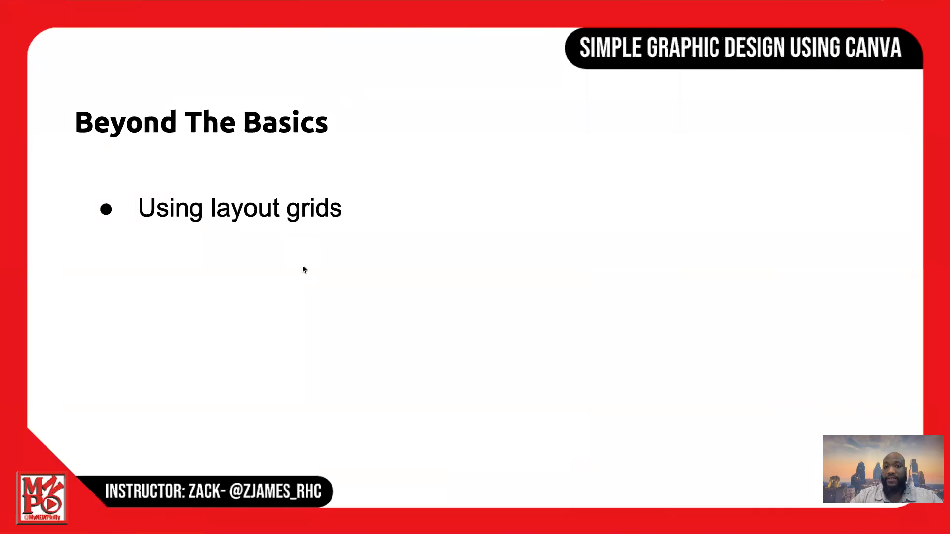
pyautogui.click(303, 269)
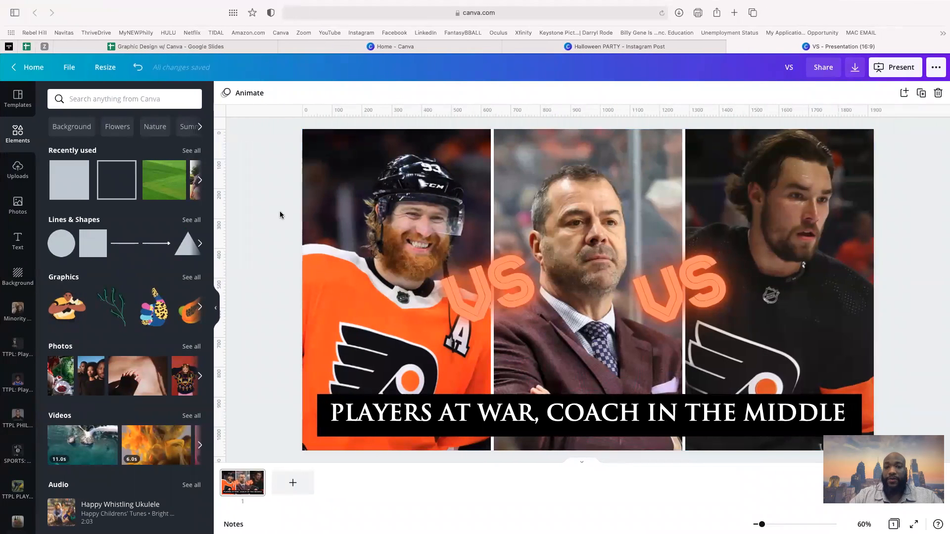
pyautogui.moveTo(280, 215); pyautogui.dragTo(748, 436)
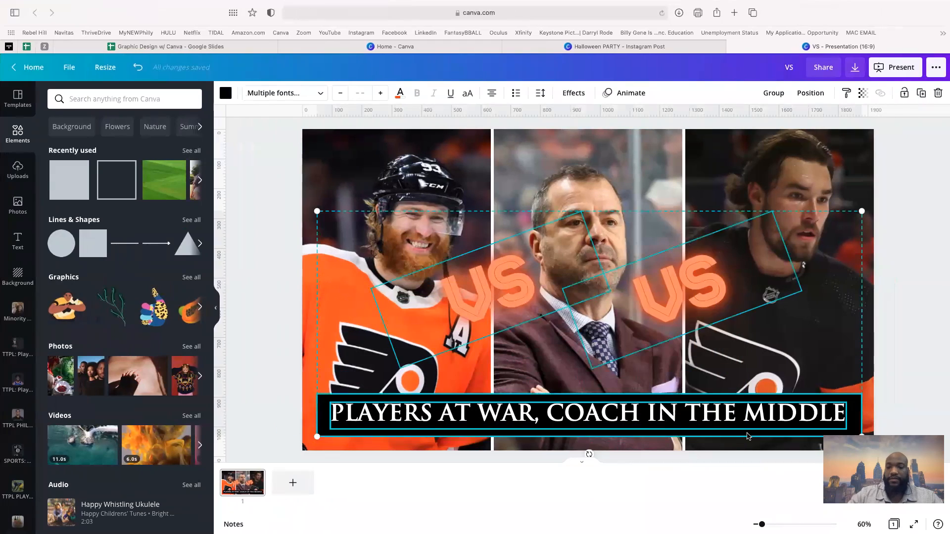
# - Delete the VS labels, the headline banner and the three-photo grid, leaving the page empty
pyautogui.press('Delete')
pyautogui.moveTo(266, 207); pyautogui.dragTo(523, 267)
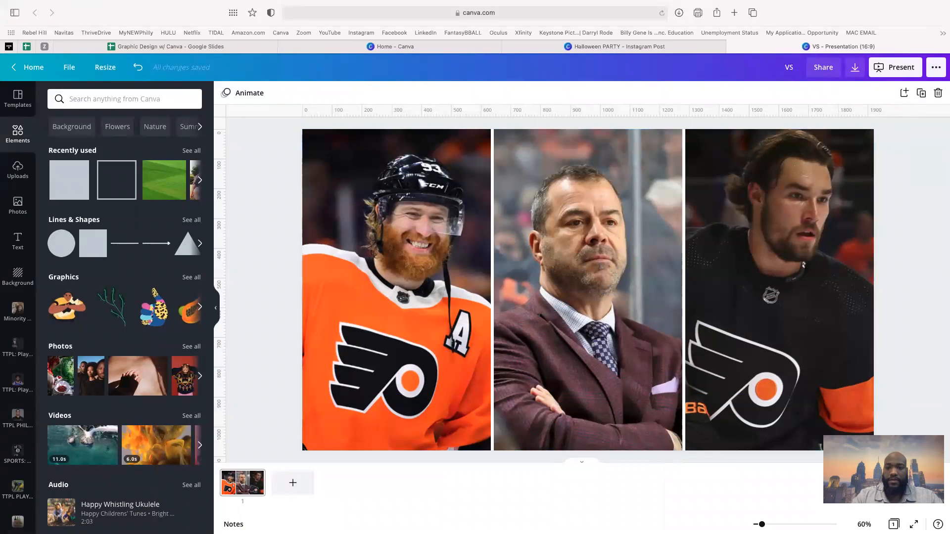
pyautogui.click(708, 295)
pyautogui.press('Delete')
pyautogui.press('Delete')
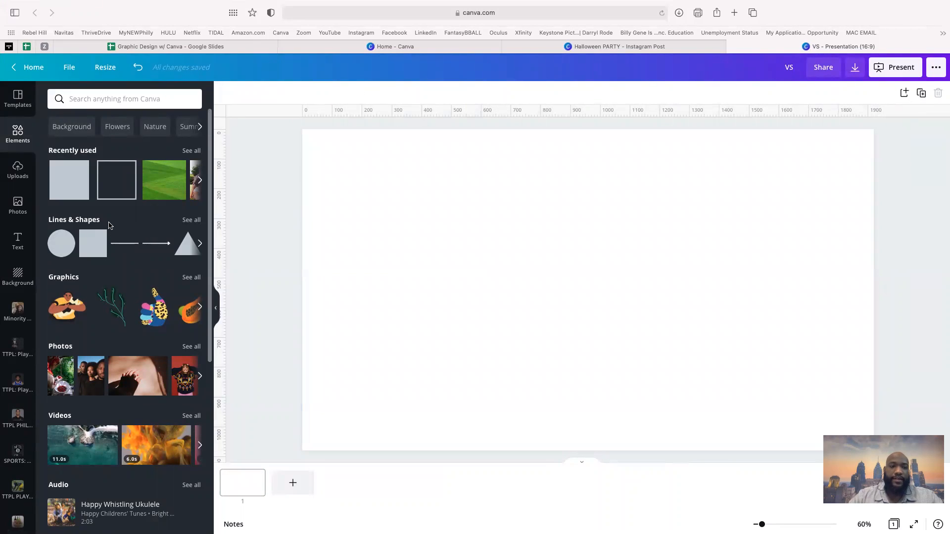
# - Add the uploaded black-jersey Flyers player photo to the page
pyautogui.click(22, 171)
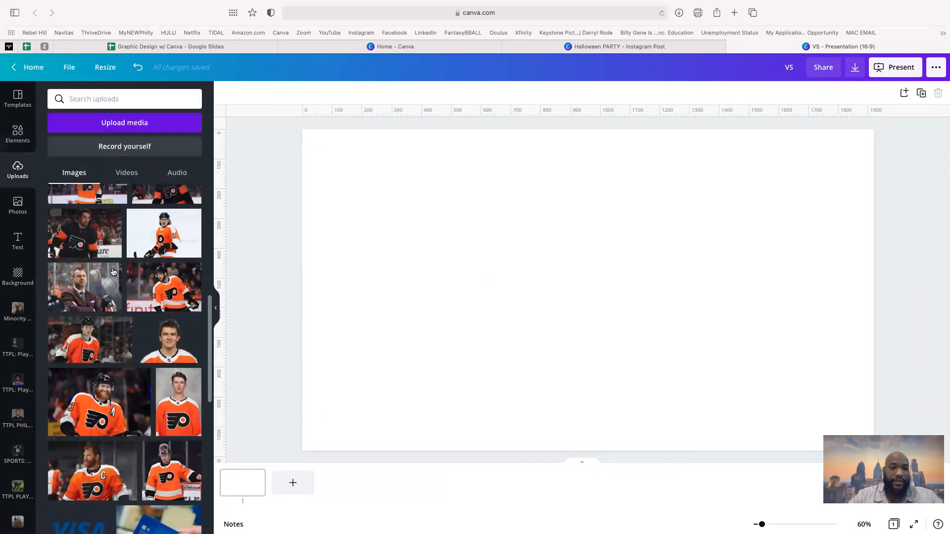
pyautogui.click(85, 232)
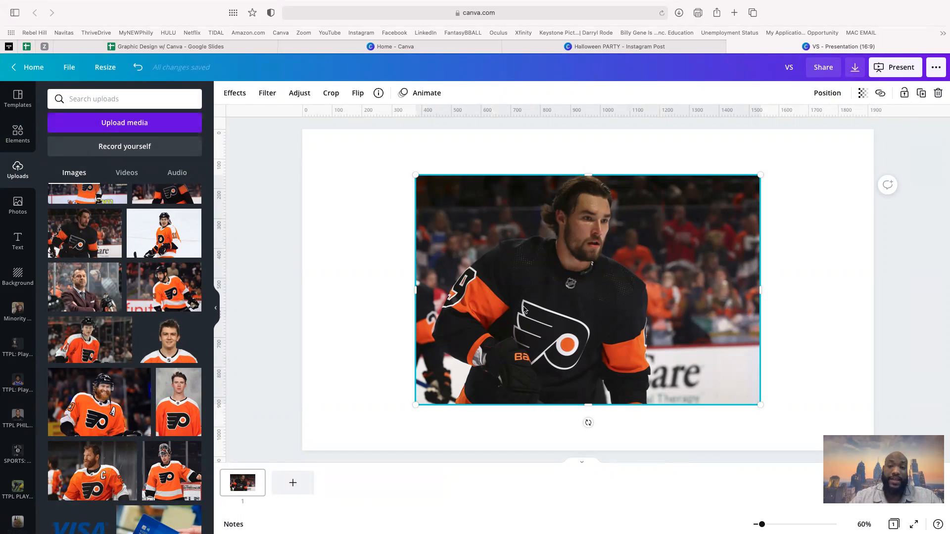
# - Browse Elements past Grids to show the full list of Frames shapes
pyautogui.click(18, 134)
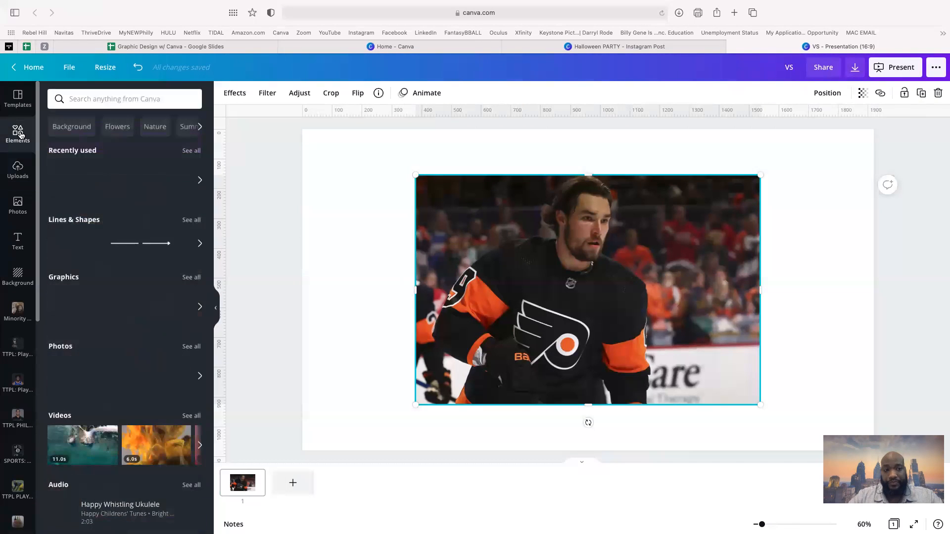
pyautogui.scroll(-6, 122, 318)
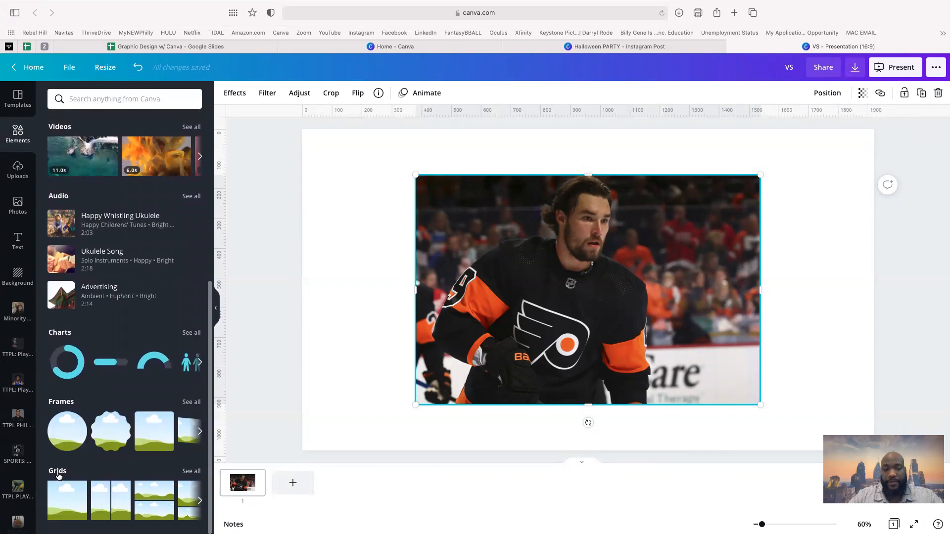
pyautogui.click(191, 473)
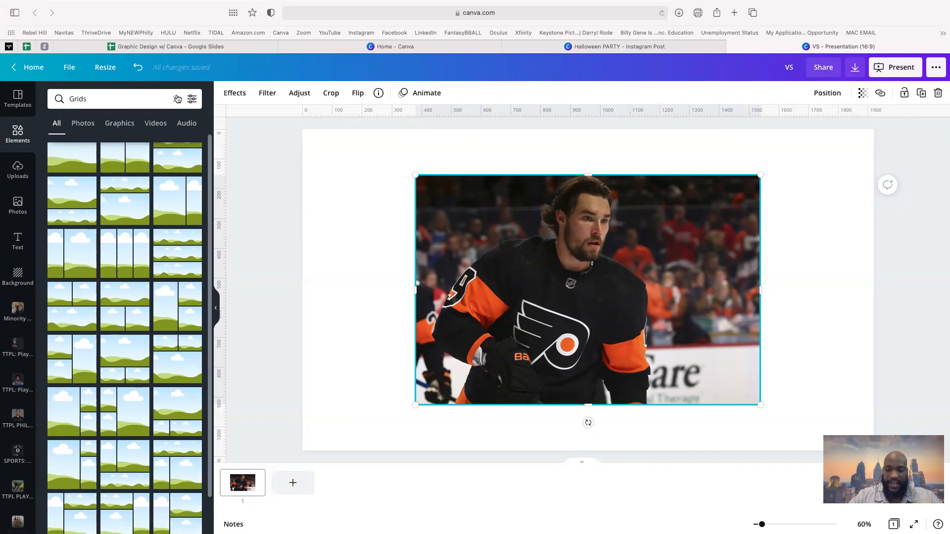
pyautogui.click(177, 99)
pyautogui.scroll(-7, 184, 412)
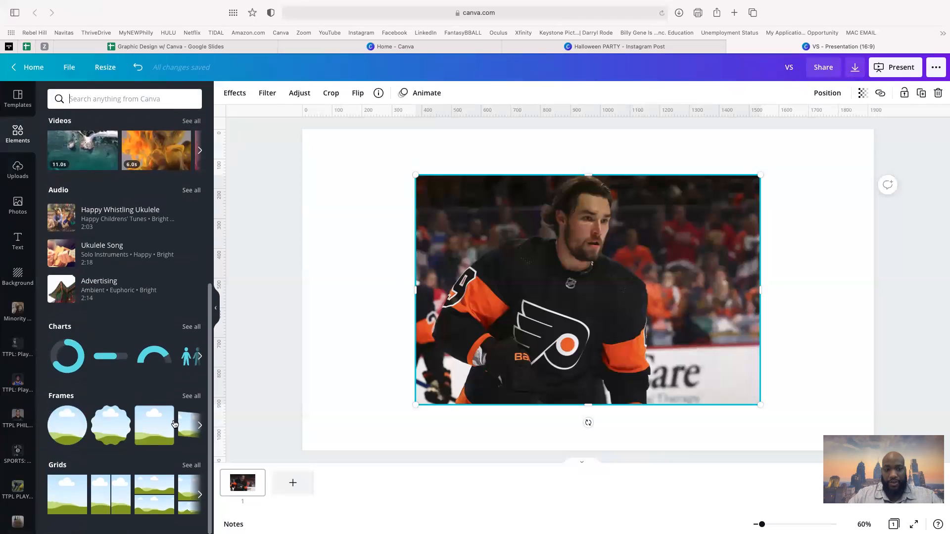
pyautogui.click(189, 403)
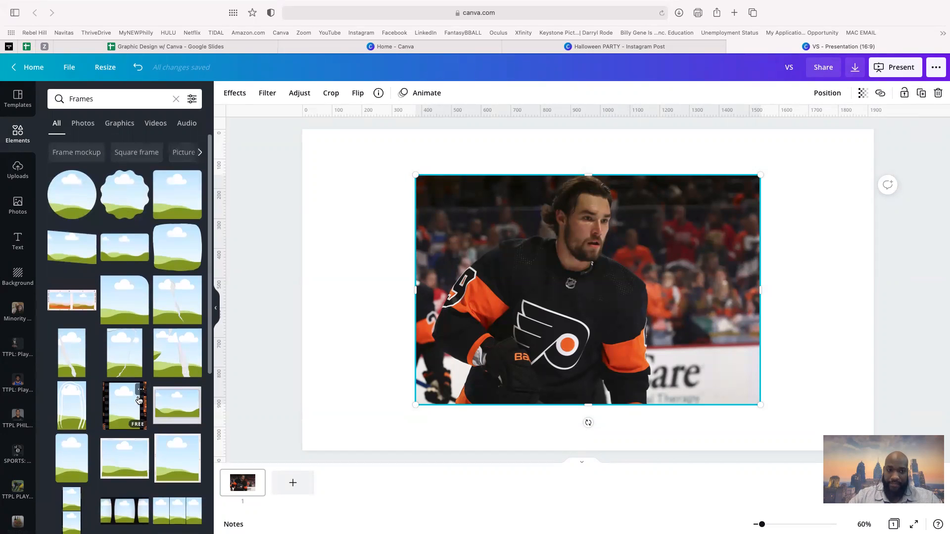
# - Add a circle frame, move it right, and drop the player photo into it
pyautogui.click(70, 192)
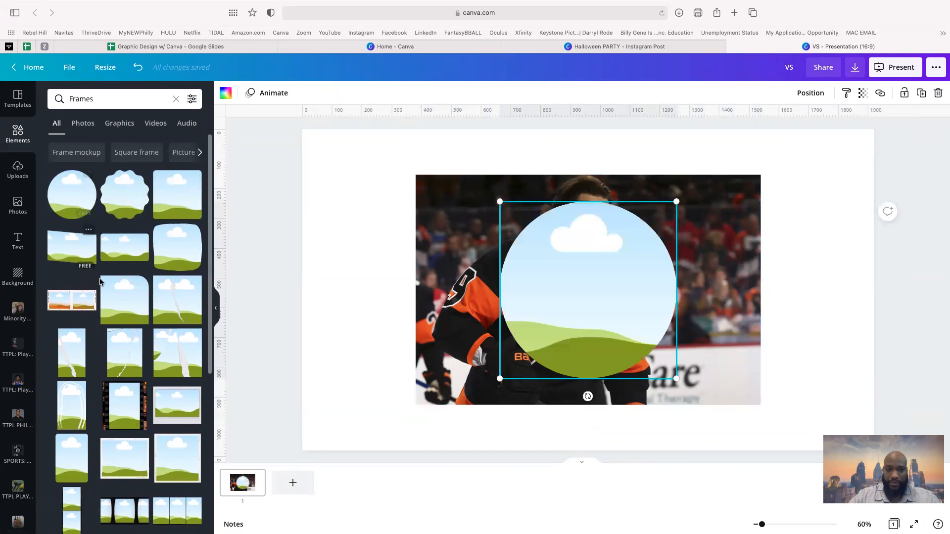
pyautogui.scroll(-8, 100, 282)
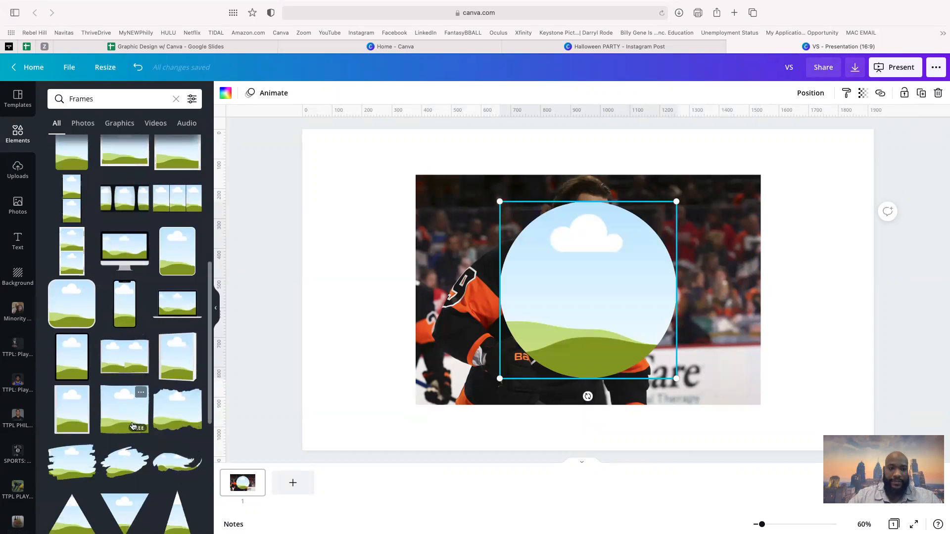
pyautogui.scroll(-6, 129, 326)
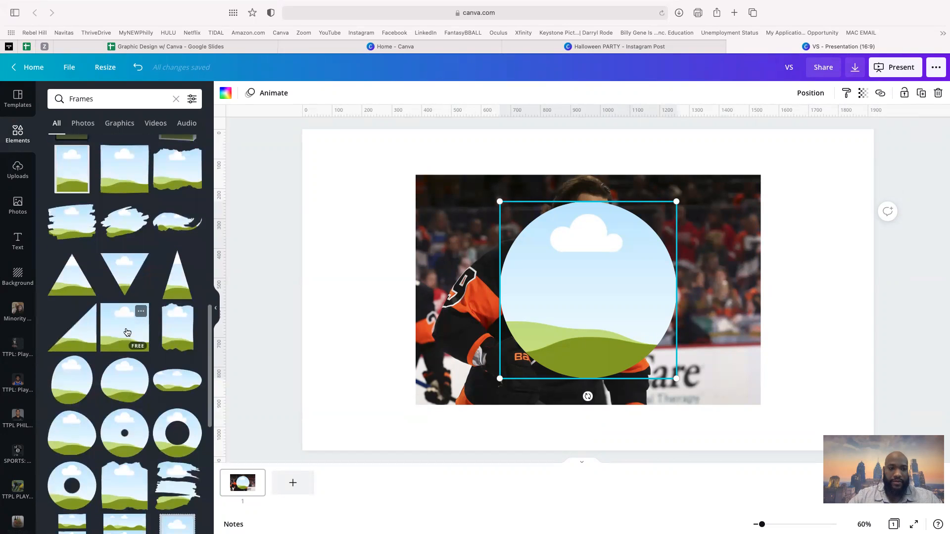
pyautogui.click(127, 332)
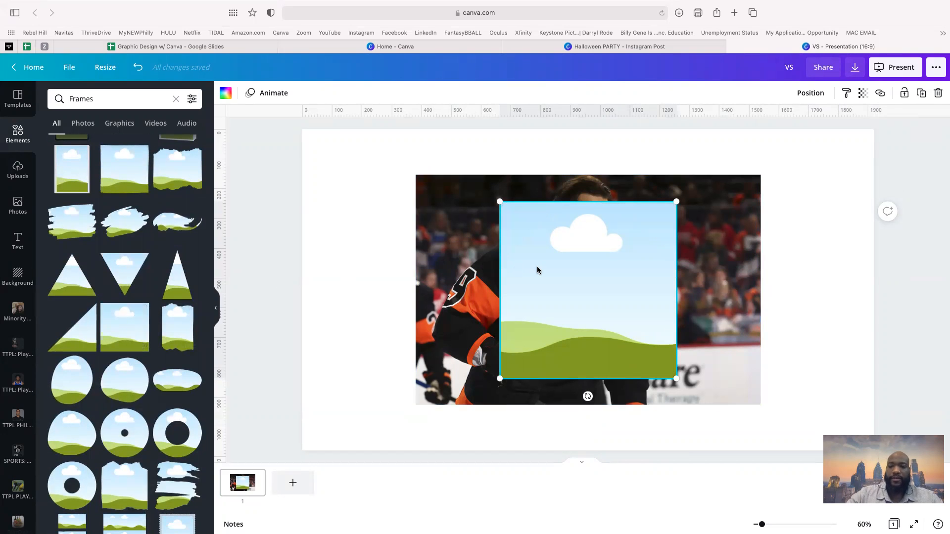
pyautogui.press('super+z')
pyautogui.moveTo(594, 281); pyautogui.dragTo(704, 281)
pyautogui.moveTo(513, 268); pyautogui.dragTo(640, 269)
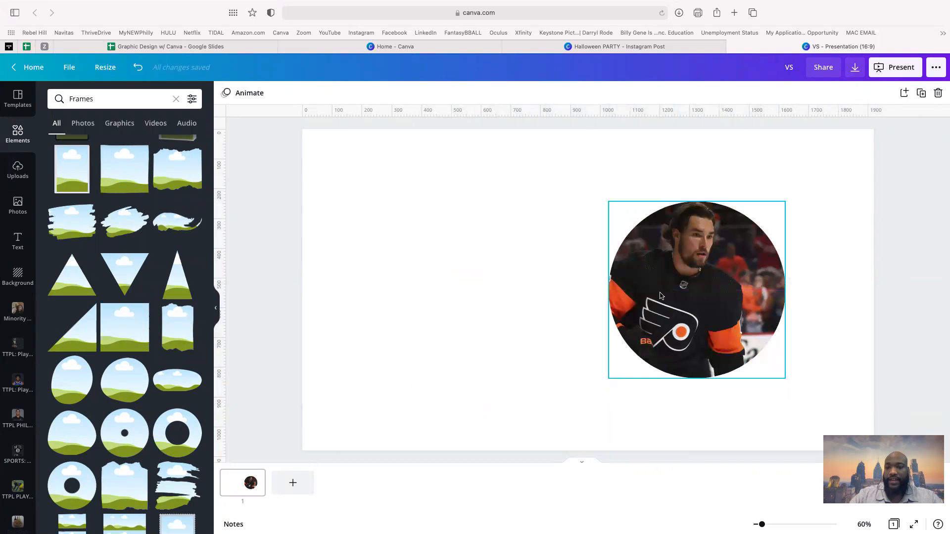
# - Shift the photo within the circle, then enlarge the frame and move it up and right
pyautogui.doubleClick(697, 295)
pyautogui.moveTo(697, 296); pyautogui.dragTo(704, 296)
pyautogui.click(649, 399)
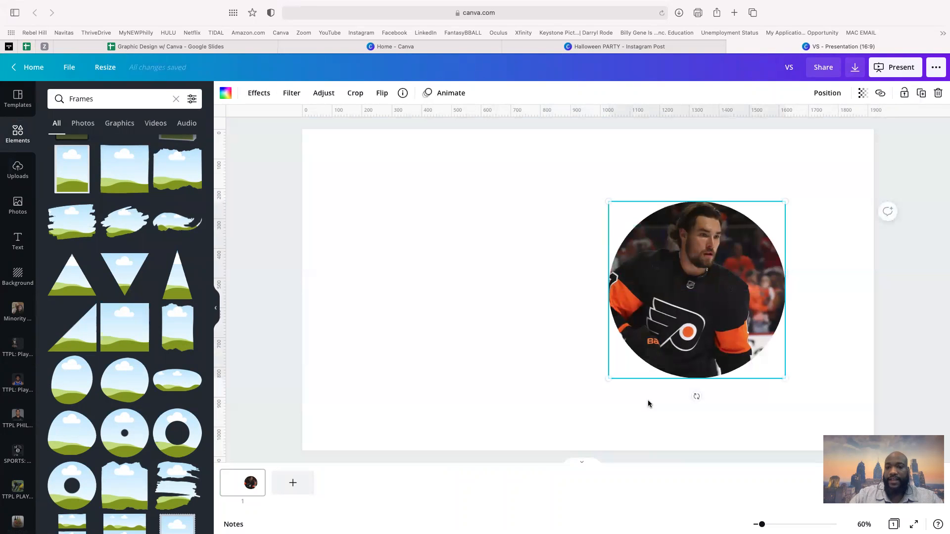
pyautogui.moveTo(608, 380); pyautogui.dragTo(530, 425)
pyautogui.moveTo(675, 347); pyautogui.dragTo(747, 294)
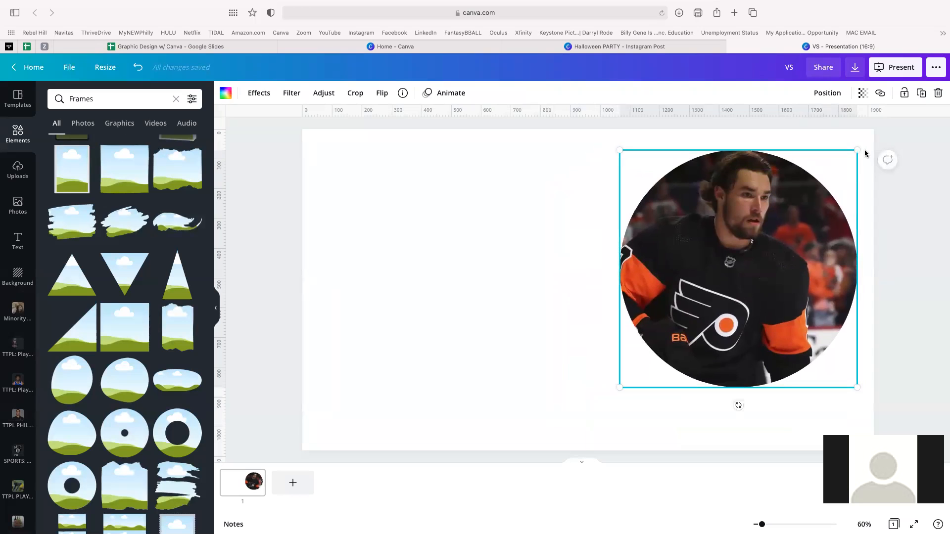
pyautogui.moveTo(856, 154); pyautogui.dragTo(836, 138)
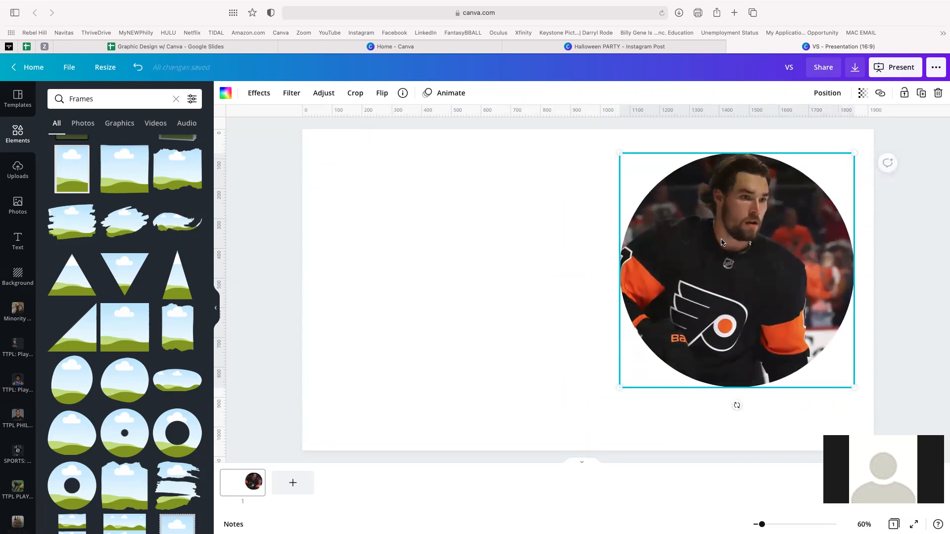
pyautogui.click(563, 267)
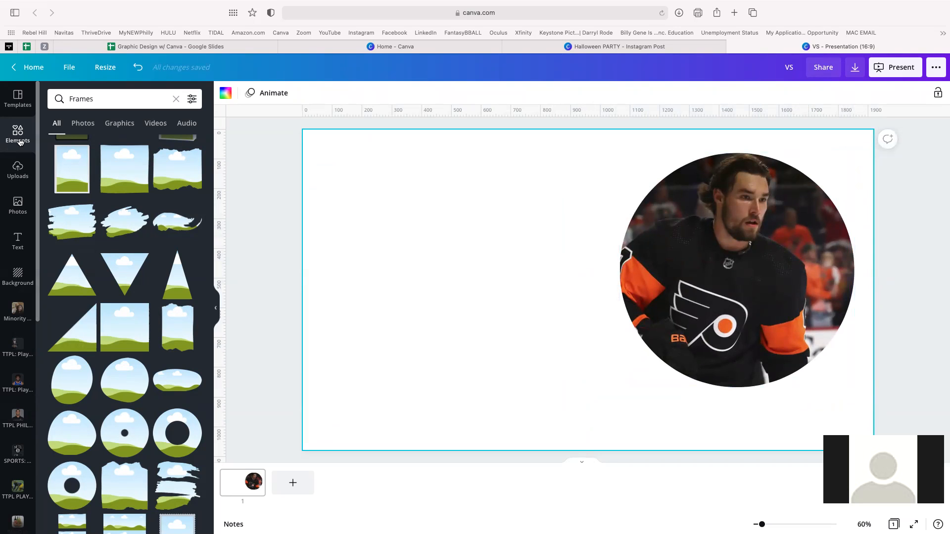
# - Set the page background to plain white behind the circular player photo
pyautogui.click(19, 177)
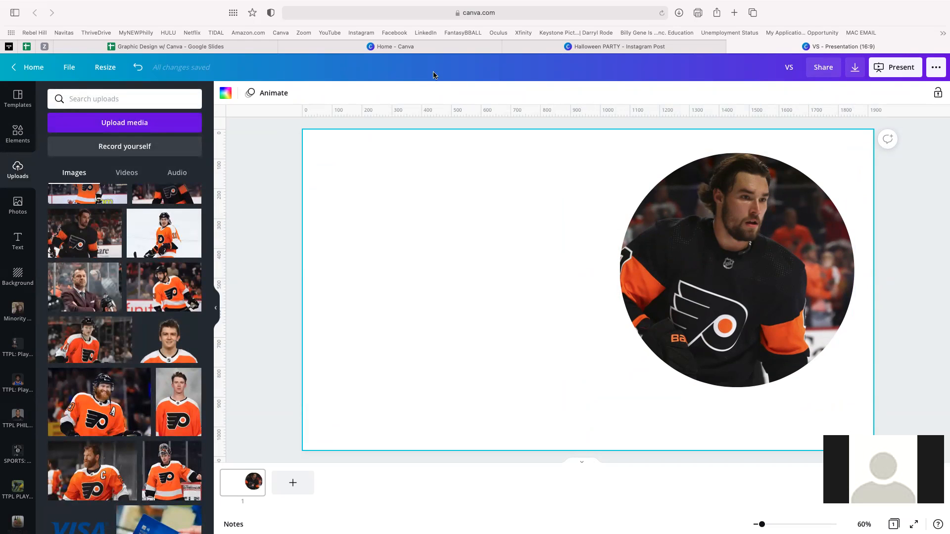
pyautogui.click(24, 268)
pyautogui.click(98, 127)
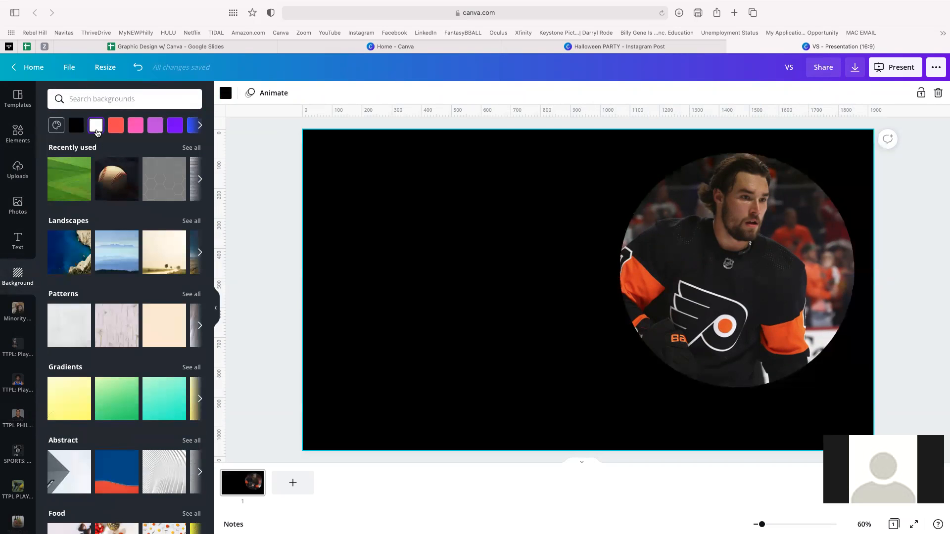
pyautogui.click(98, 127)
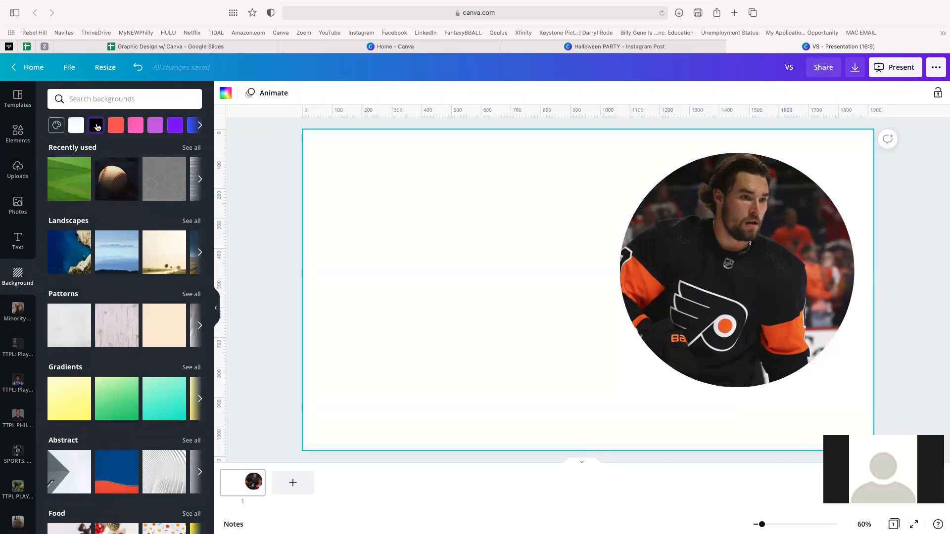
pyautogui.click(17, 134)
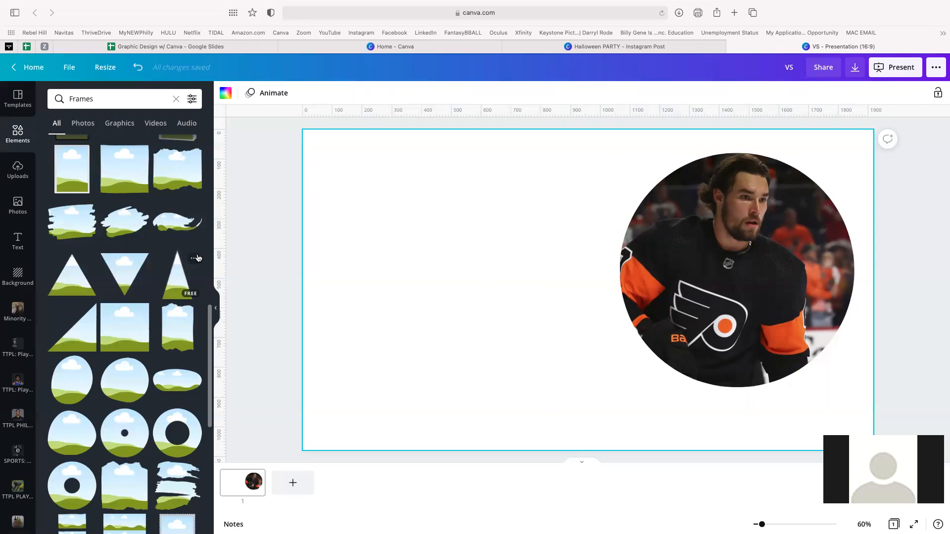
# - Clear the Frames search and add a square from Lines & Shapes to the slide
pyautogui.scroll(3, 140, 259)
pyautogui.scroll(5, 140, 259)
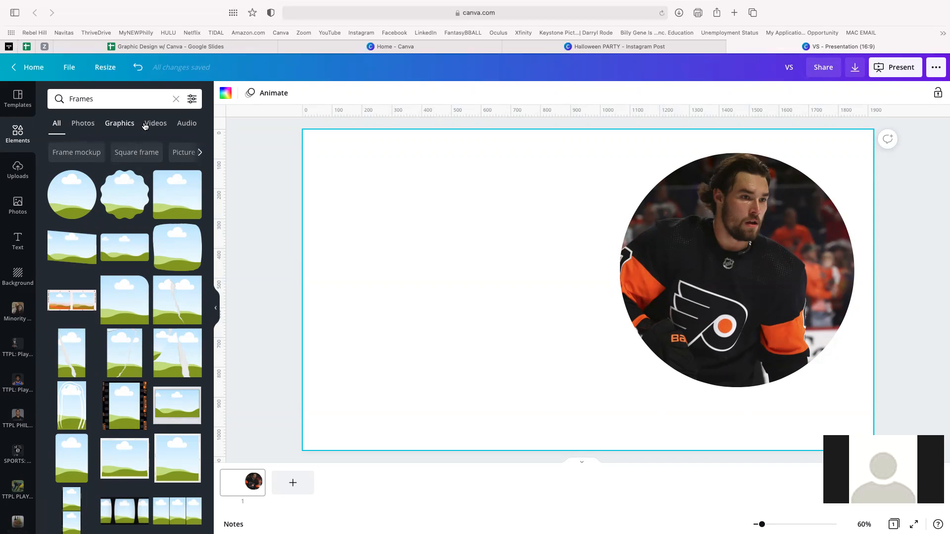
pyautogui.click(176, 99)
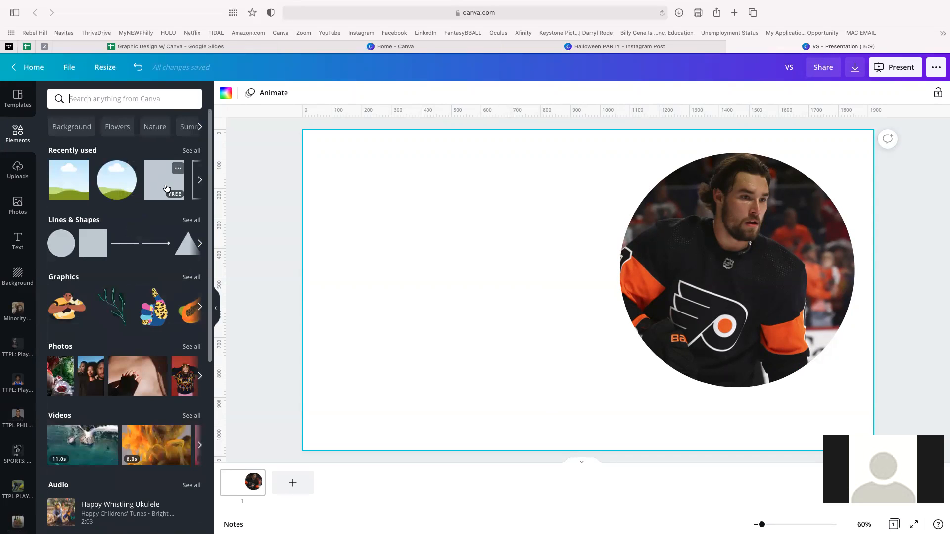
pyautogui.click(166, 189)
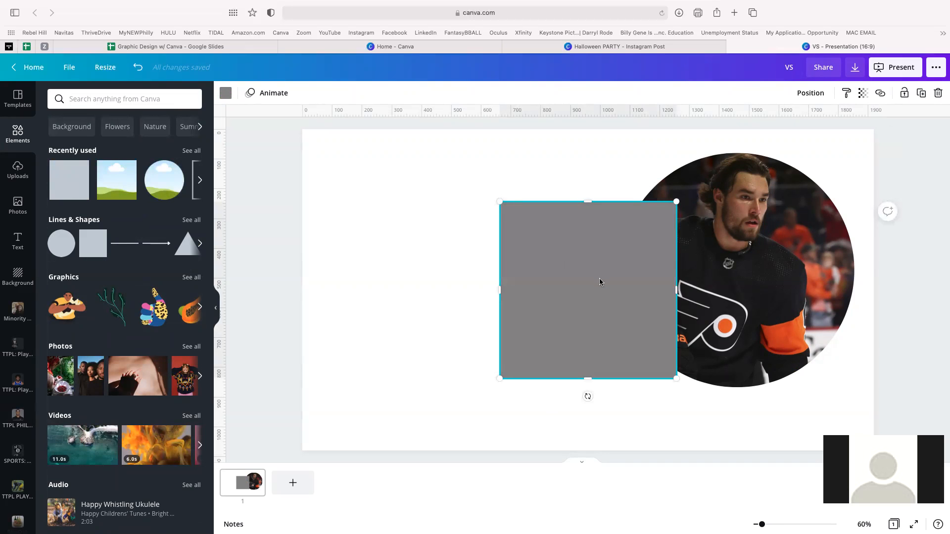
# - Colour the square a deep orange (#D47506 tone) and move it left of the player photo
pyautogui.moveTo(599, 282); pyautogui.dragTo(569, 302)
pyautogui.click(225, 97)
pyautogui.scroll(-3, 180, 321)
pyautogui.scroll(-1, 167, 310)
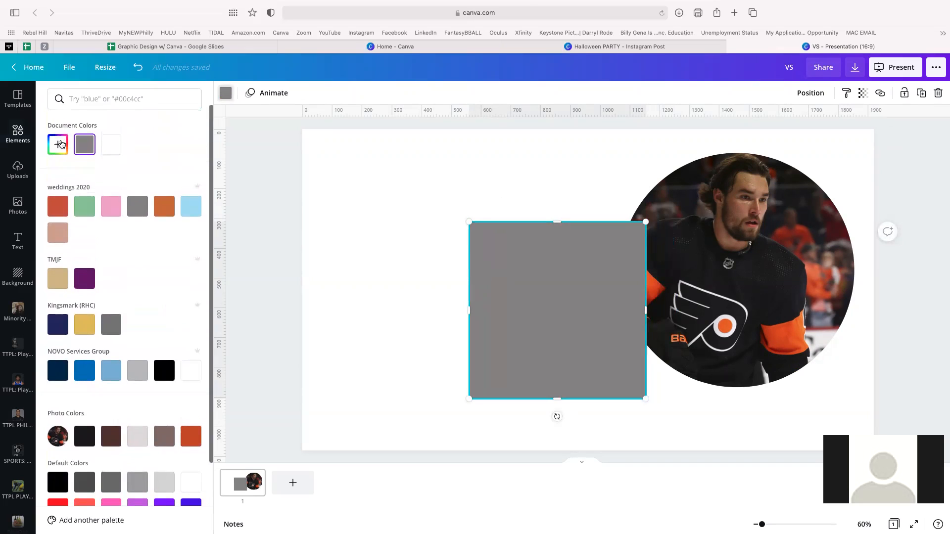
pyautogui.click(58, 144)
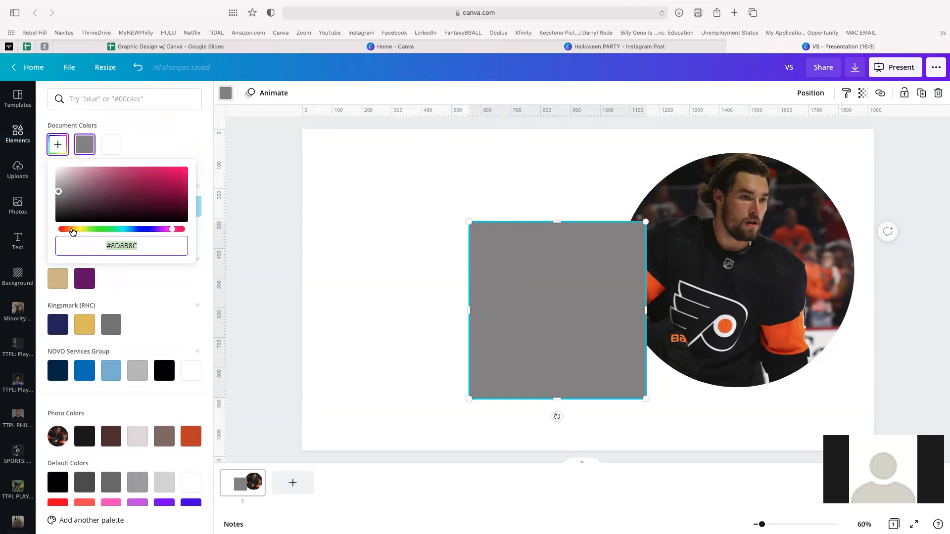
pyautogui.click(72, 230)
pyautogui.click(185, 170)
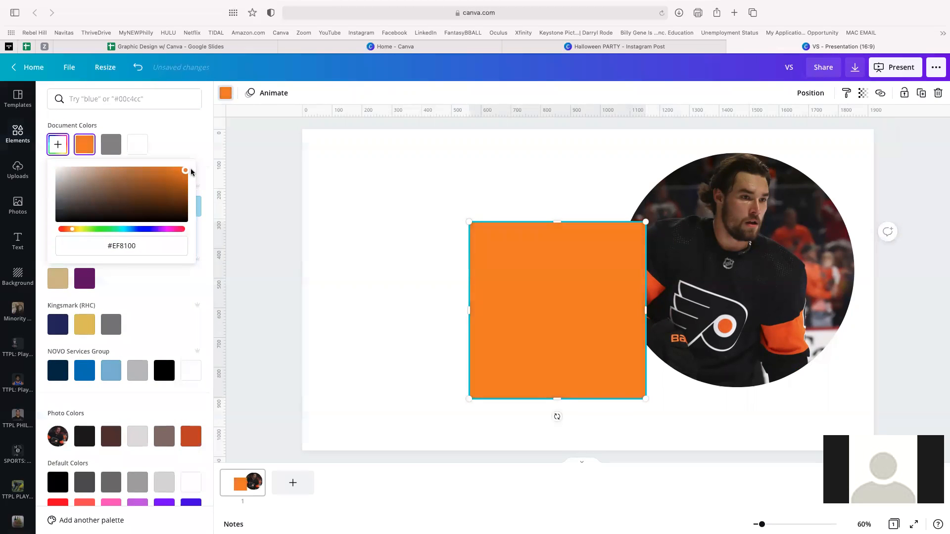
pyautogui.moveTo(187, 172); pyautogui.dragTo(184, 173)
pyautogui.click(549, 355)
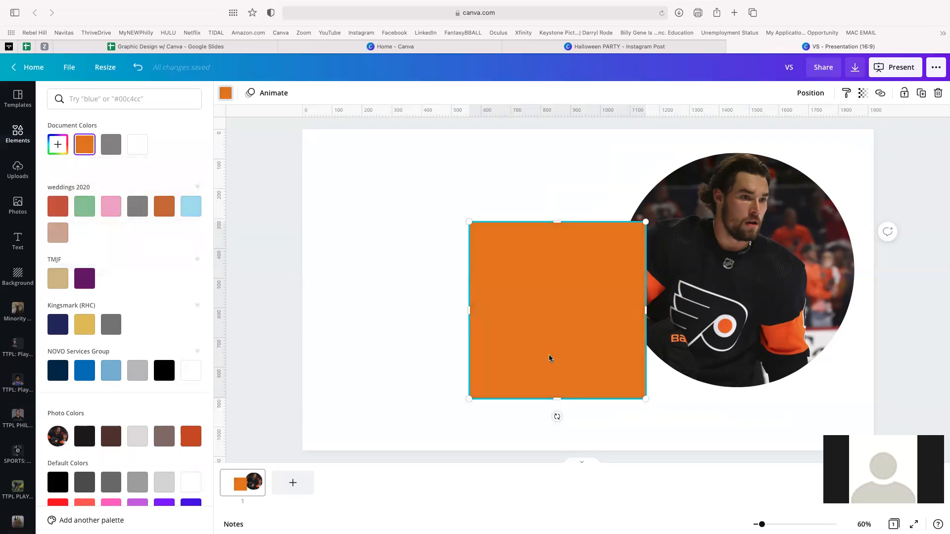
pyautogui.moveTo(566, 324); pyautogui.dragTo(410, 310)
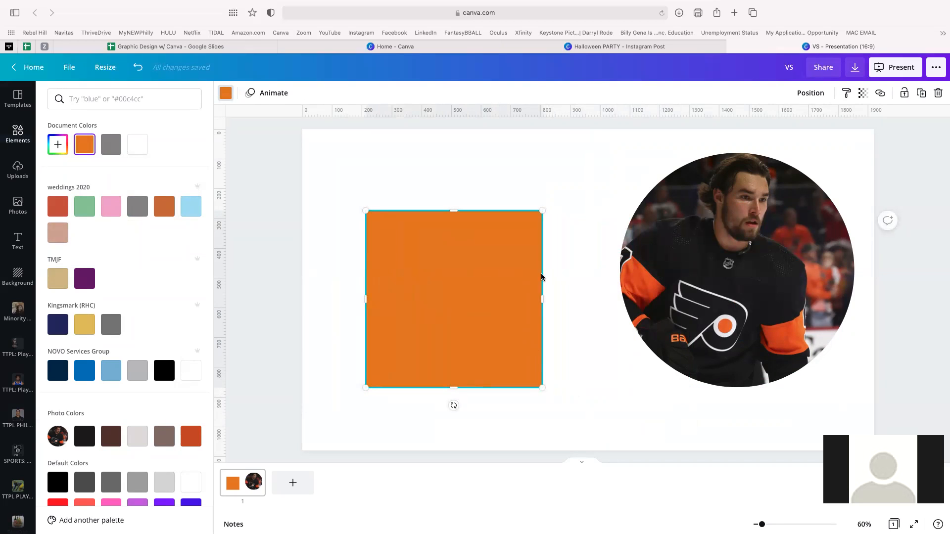
# - Stretch the square into a large rectangle extending past the slide's left and bottom edges
pyautogui.moveTo(542, 299); pyautogui.dragTo(945, 318)
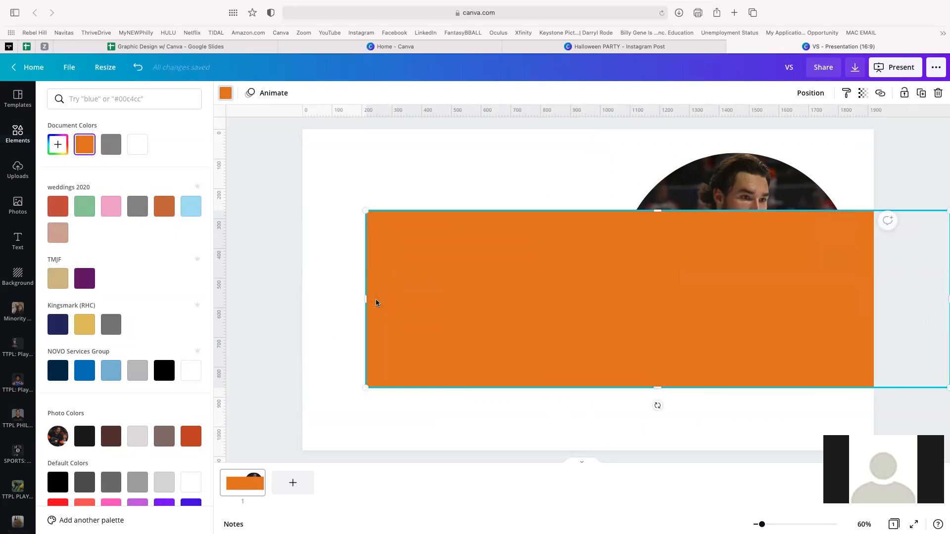
pyautogui.moveTo(367, 299); pyautogui.dragTo(258, 284)
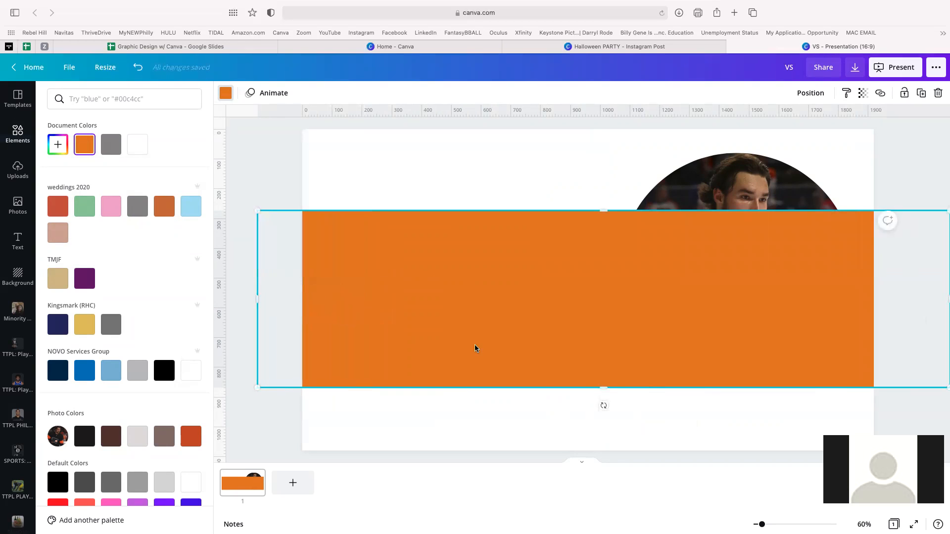
pyautogui.moveTo(604, 391); pyautogui.dragTo(618, 521)
pyautogui.moveTo(592, 351); pyautogui.dragTo(589, 370)
pyautogui.scroll(-3, 569, 223)
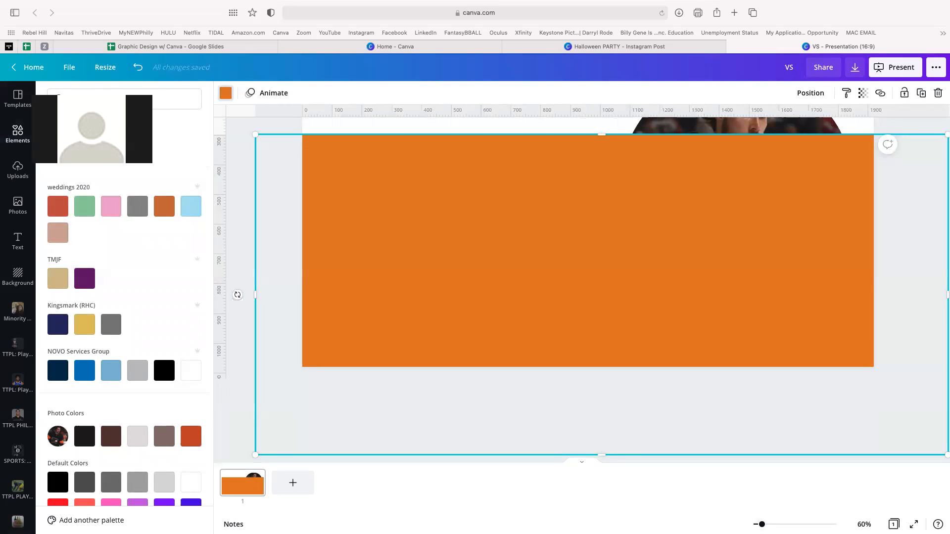
pyautogui.scroll(2, 772, 431)
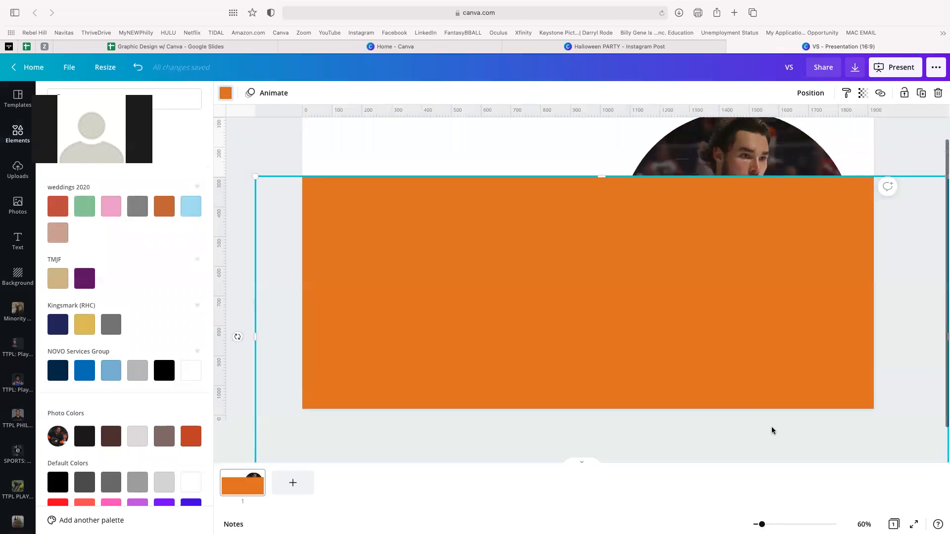
pyautogui.moveTo(763, 525)
pyautogui.mouseDown()
pyautogui.moveTo(794, 525)
pyautogui.moveTo(757, 524)
pyautogui.mouseUp()
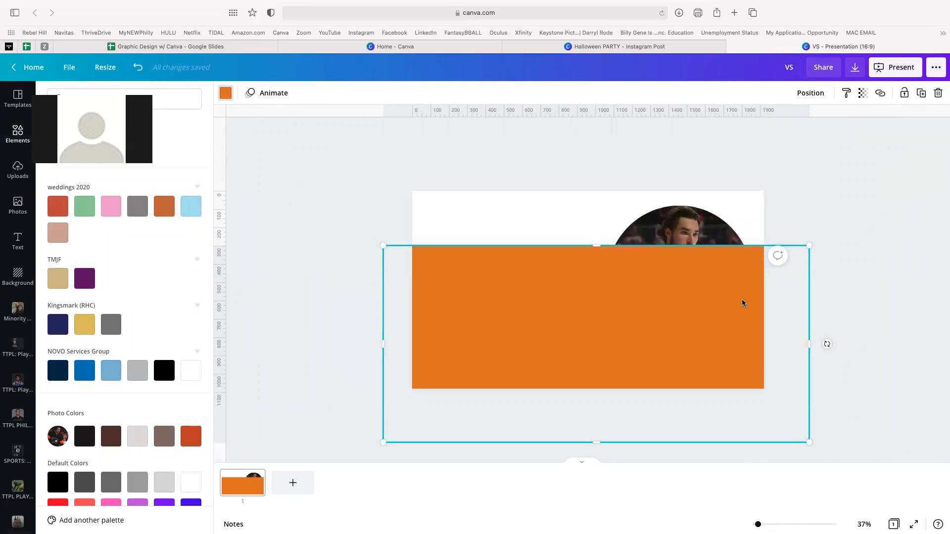
# - Tilt the orange rectangle to about -14° and move it down across the lower slide
pyautogui.moveTo(670, 320); pyautogui.dragTo(670, 323)
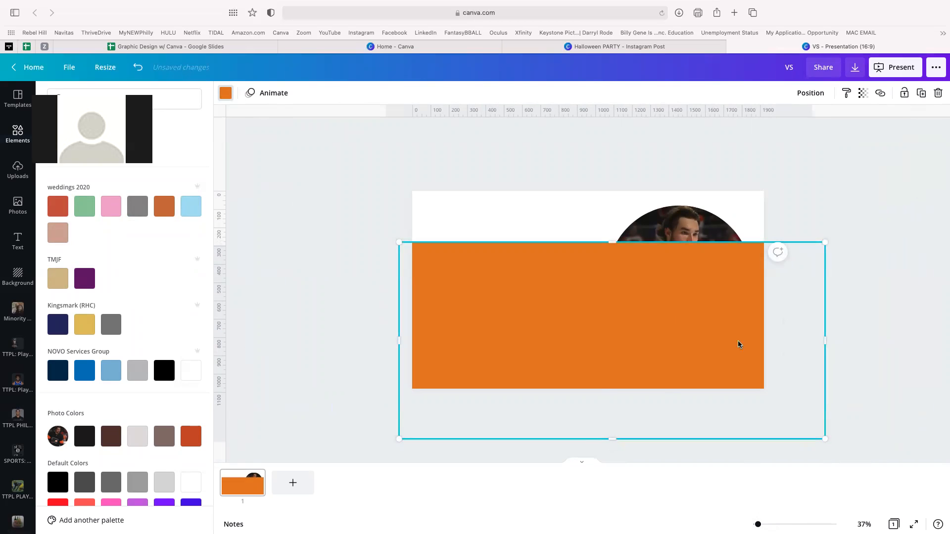
pyautogui.scroll(-1, 711, 381)
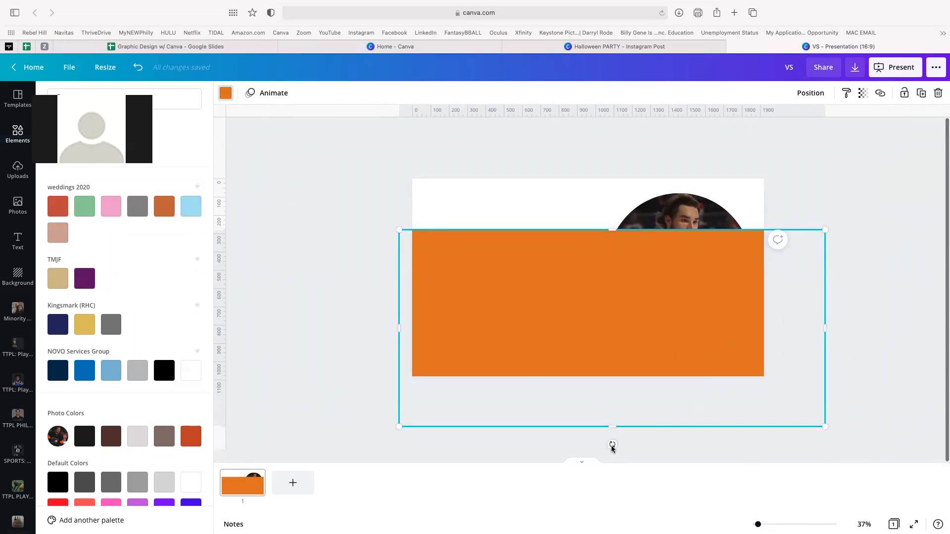
pyautogui.moveTo(612, 447); pyautogui.dragTo(640, 439)
pyautogui.moveTo(564, 327); pyautogui.dragTo(574, 347)
pyautogui.click(819, 94)
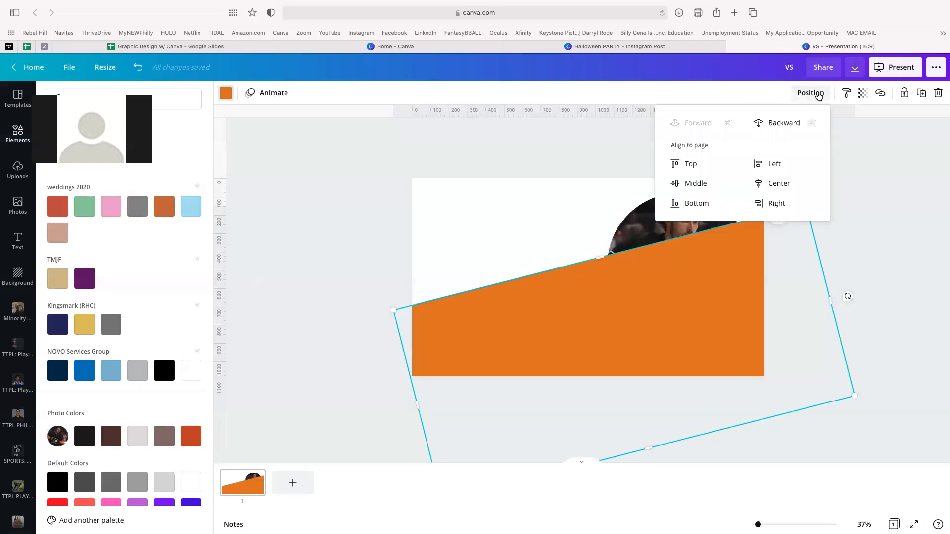
# - Move the tilted orange band backward so the whole circular player photo sits in front
pyautogui.click(867, 182)
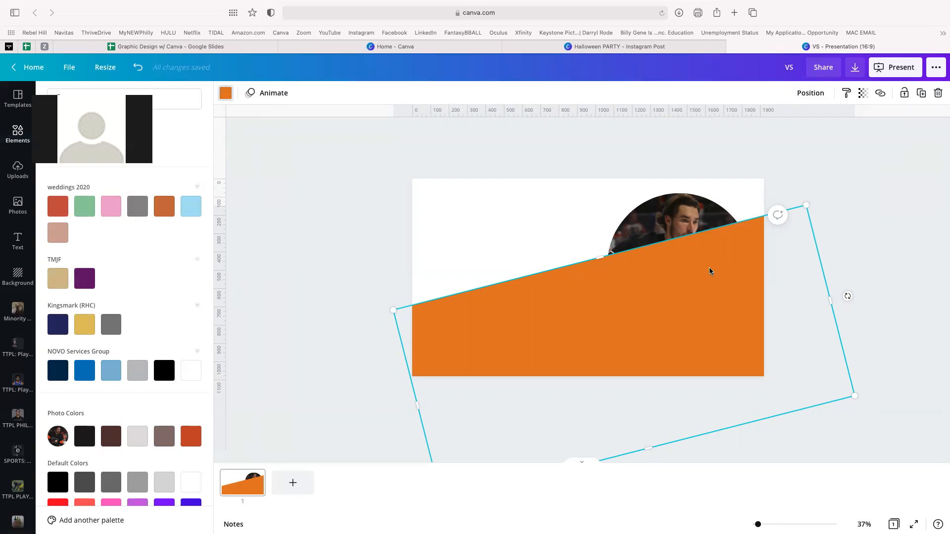
pyautogui.click(815, 98)
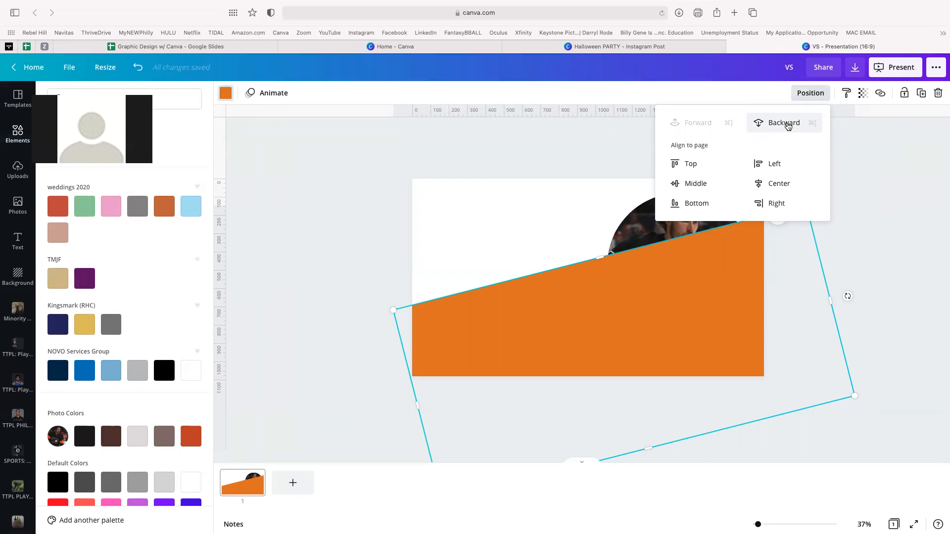
pyautogui.click(784, 123)
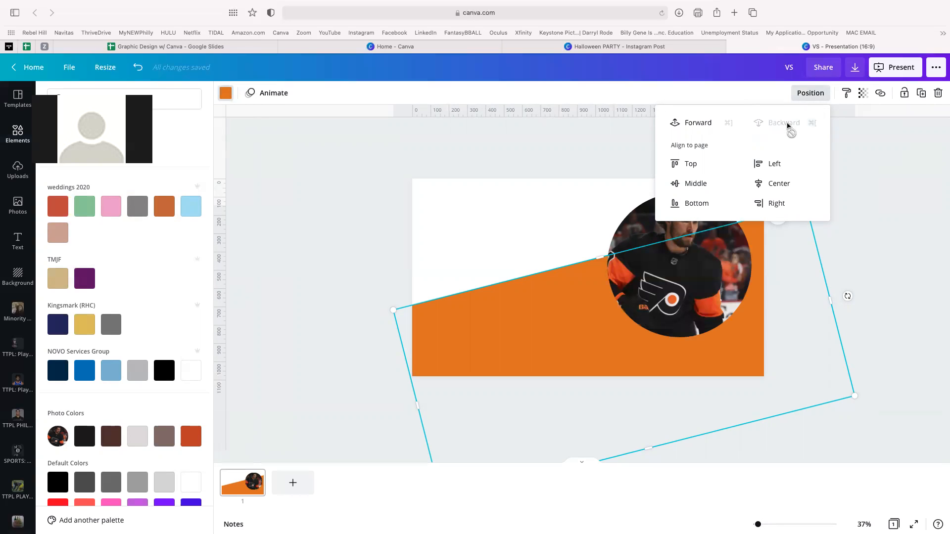
pyautogui.click(848, 258)
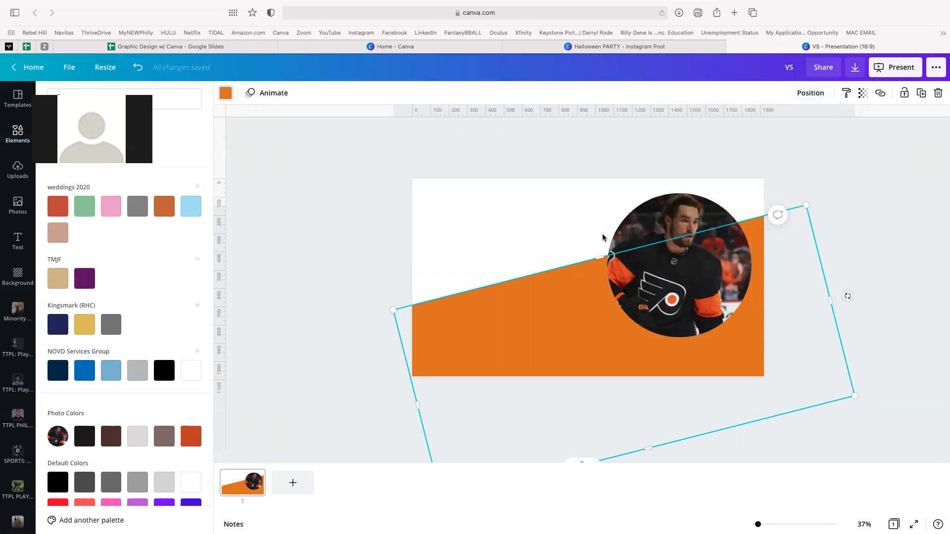
pyautogui.click(272, 192)
pyautogui.click(295, 221)
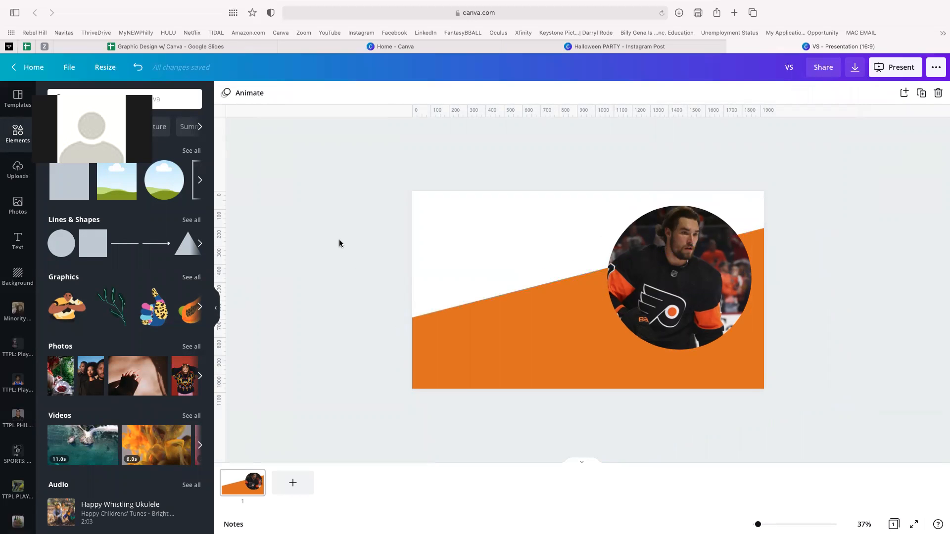
# - Duplicate the orange band, recolour the copy black and offset it slightly
pyautogui.click(495, 335)
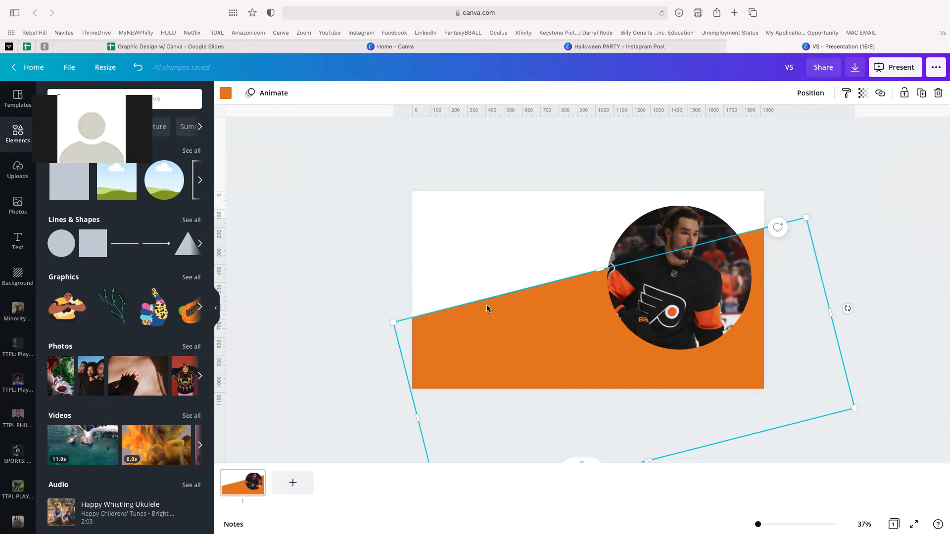
pyautogui.click(331, 260)
pyautogui.click(469, 335)
pyautogui.press('super+bracketright')
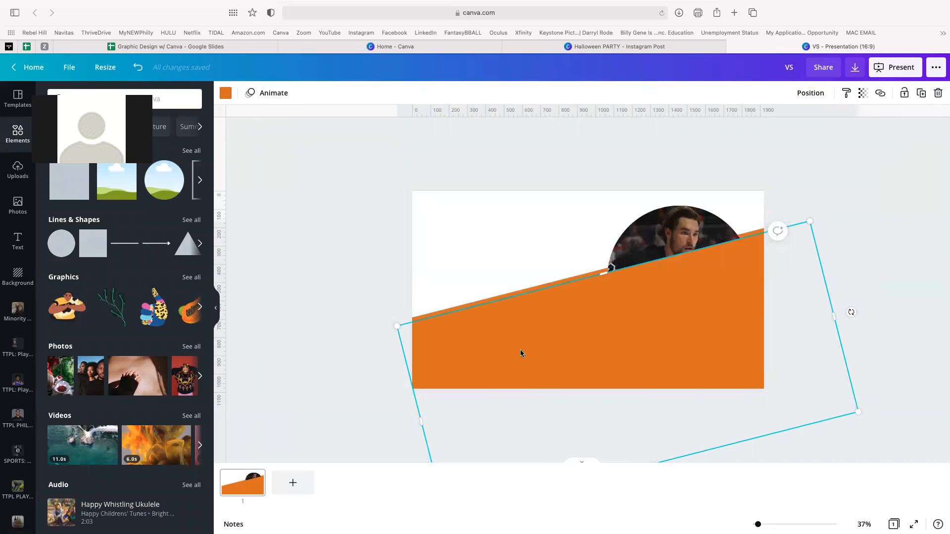
pyautogui.moveTo(567, 339); pyautogui.dragTo(513, 346)
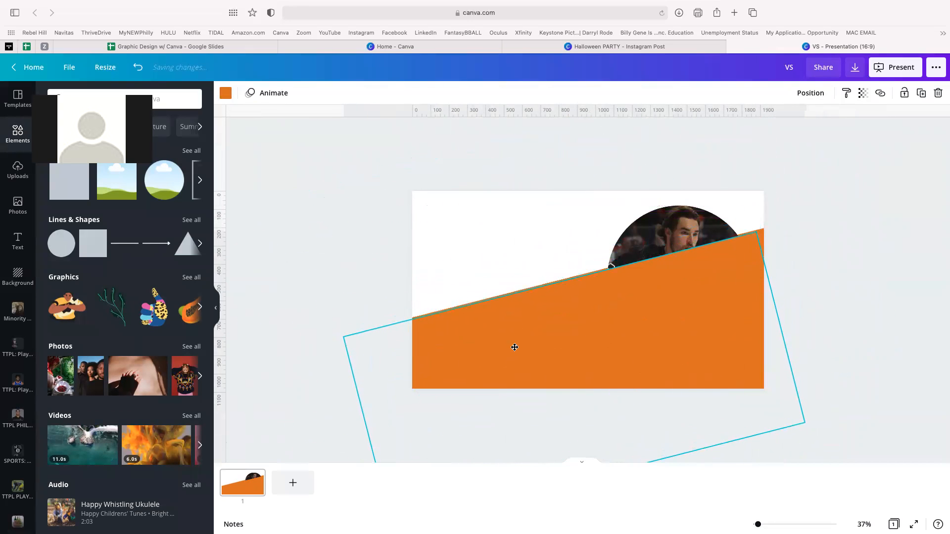
pyautogui.click(224, 94)
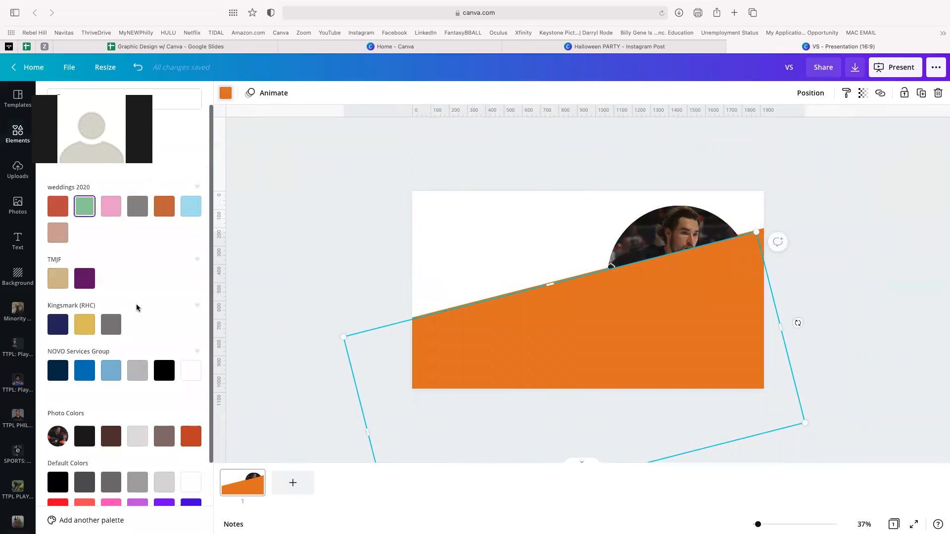
pyautogui.click(164, 372)
pyautogui.moveTo(625, 331); pyautogui.dragTo(645, 317)
# - Send the black band backward twice, behind the photo and the orange band
pyautogui.click(811, 93)
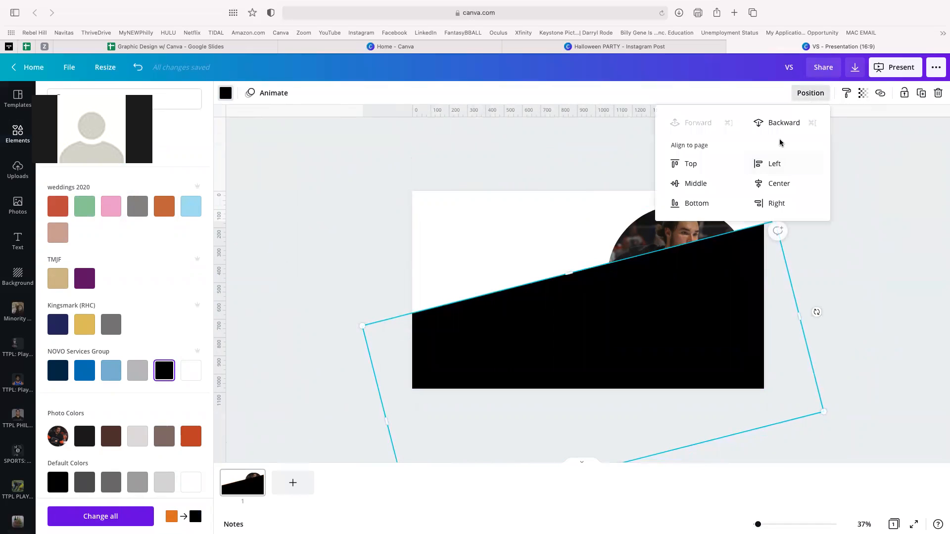
pyautogui.click(780, 124)
pyautogui.click(781, 125)
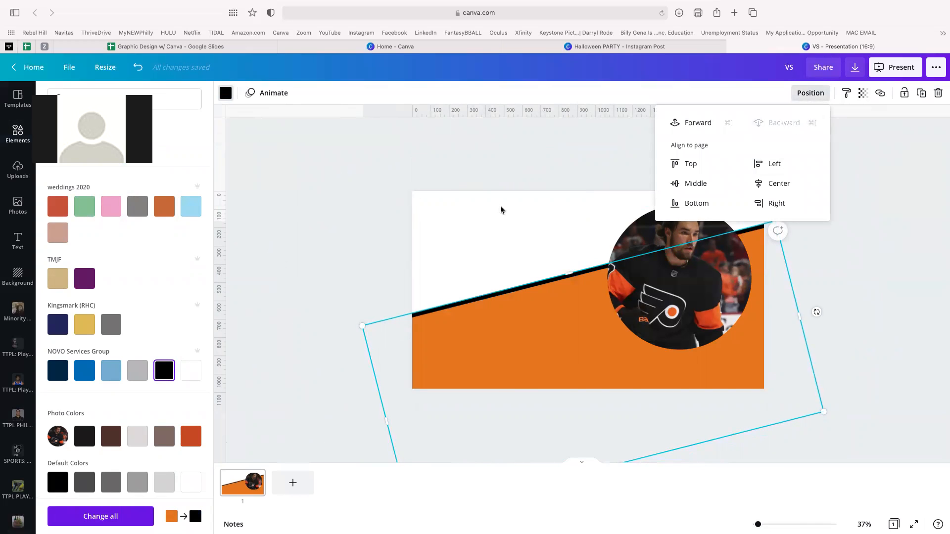
pyautogui.click(327, 227)
pyautogui.click(317, 284)
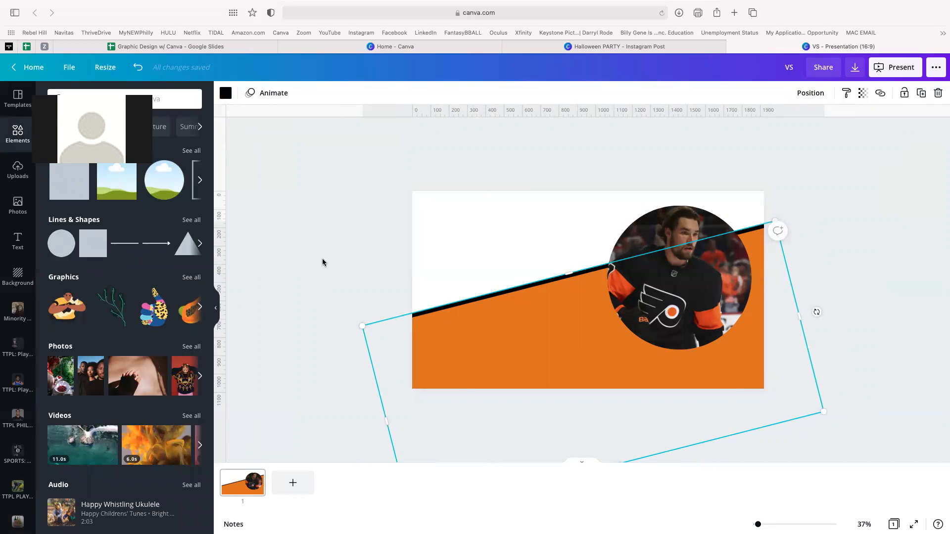
pyautogui.click(322, 258)
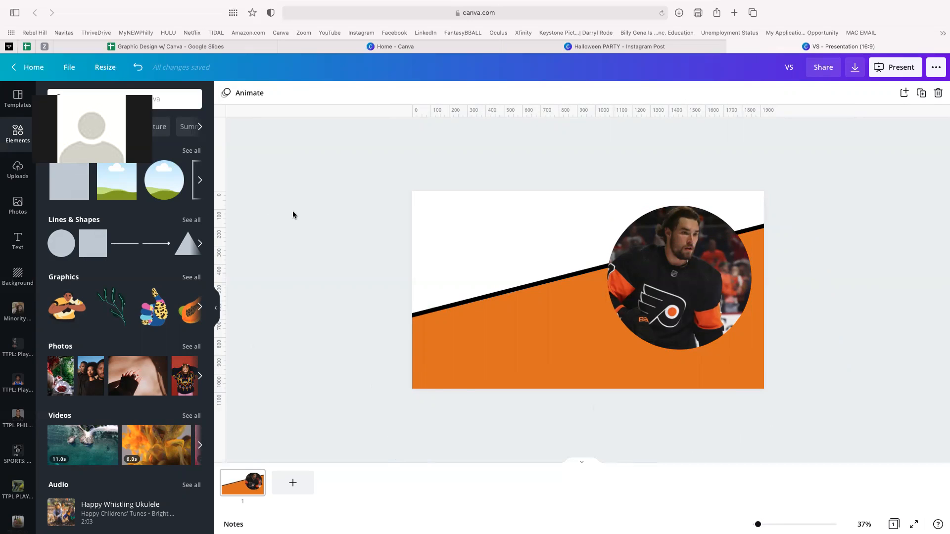
# - Add a circle frame from the full Frames list after discarding a trial plain circle
pyautogui.click(62, 244)
pyautogui.moveTo(577, 290); pyautogui.dragTo(482, 290)
pyautogui.press('Delete')
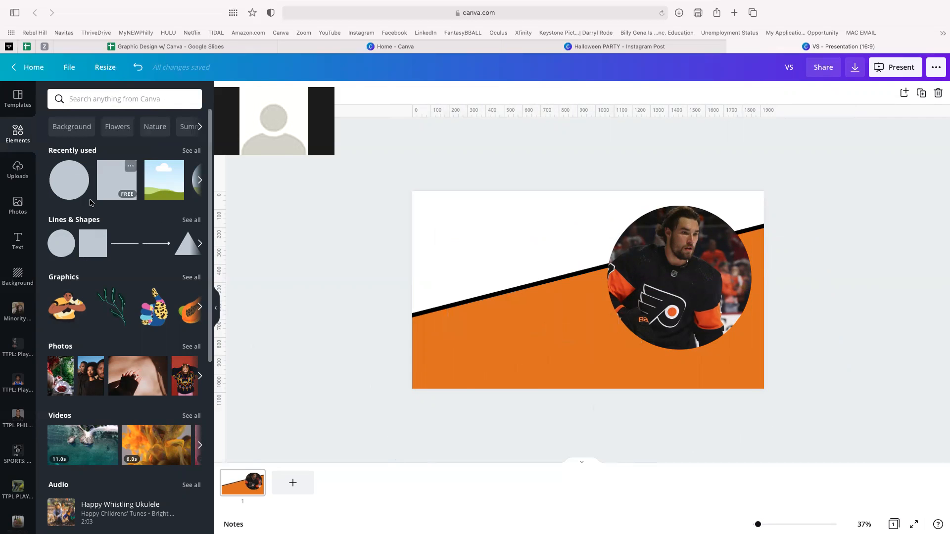
pyautogui.scroll(-6, 163, 198)
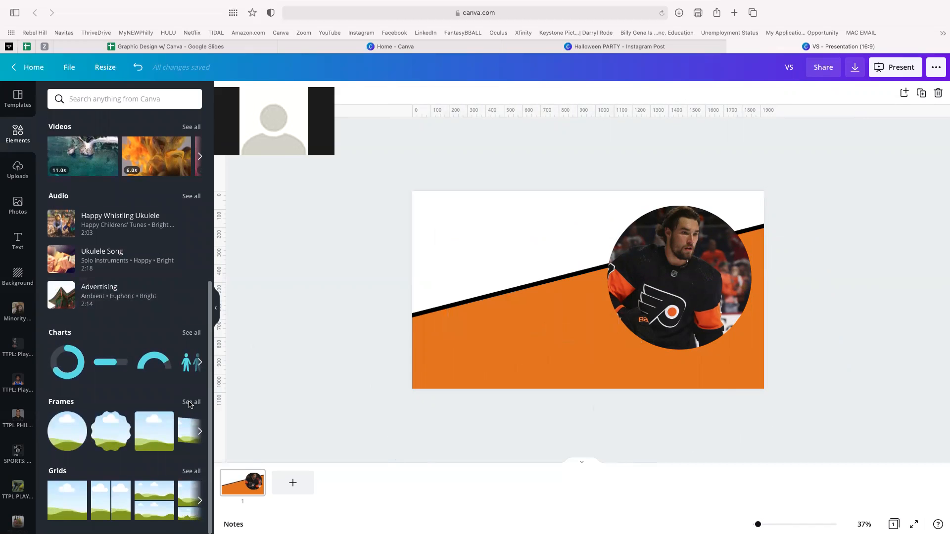
pyautogui.click(191, 402)
pyautogui.scroll(-3, 142, 273)
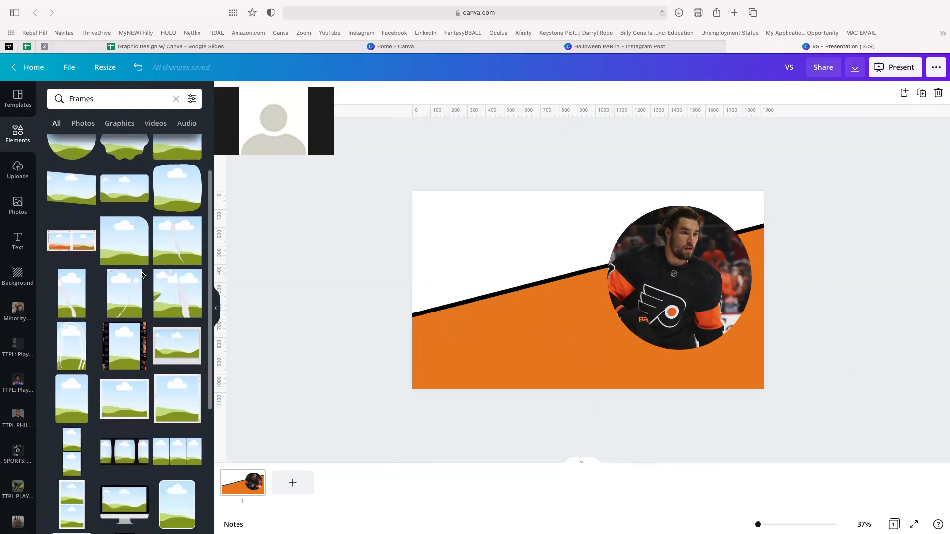
pyautogui.scroll(-10, 142, 275)
pyautogui.scroll(-8, 142, 276)
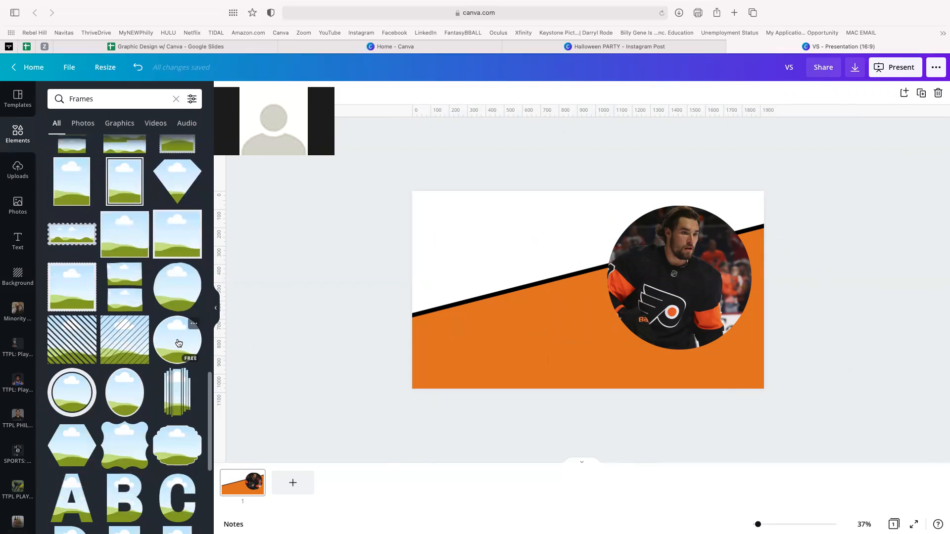
pyautogui.click(179, 343)
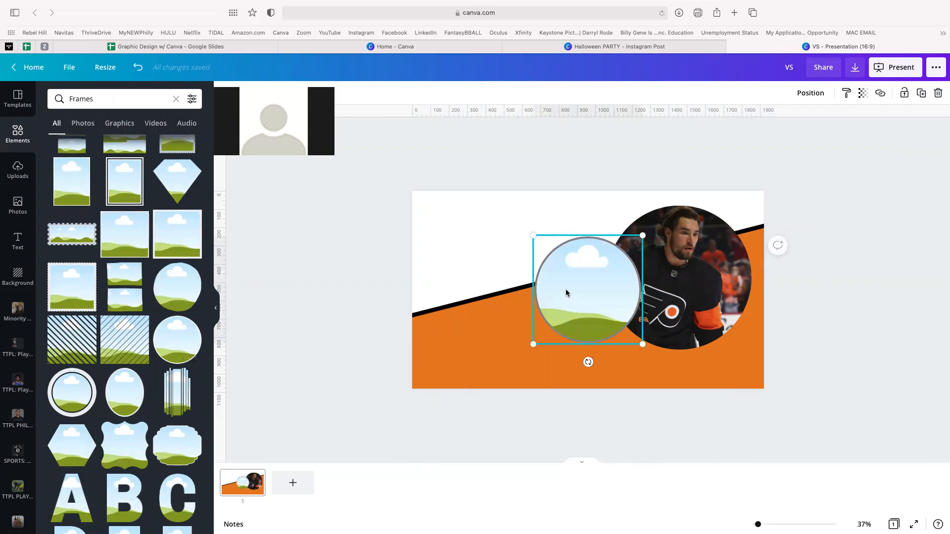
# - Enlarge the circle frame, place it on the right and delete the old round photo
pyautogui.moveTo(643, 235); pyautogui.dragTo(730, 226)
pyautogui.moveTo(643, 270); pyautogui.dragTo(678, 276)
pyautogui.moveTo(761, 367); pyautogui.dragTo(750, 357)
pyautogui.moveTo(683, 282); pyautogui.dragTo(590, 307)
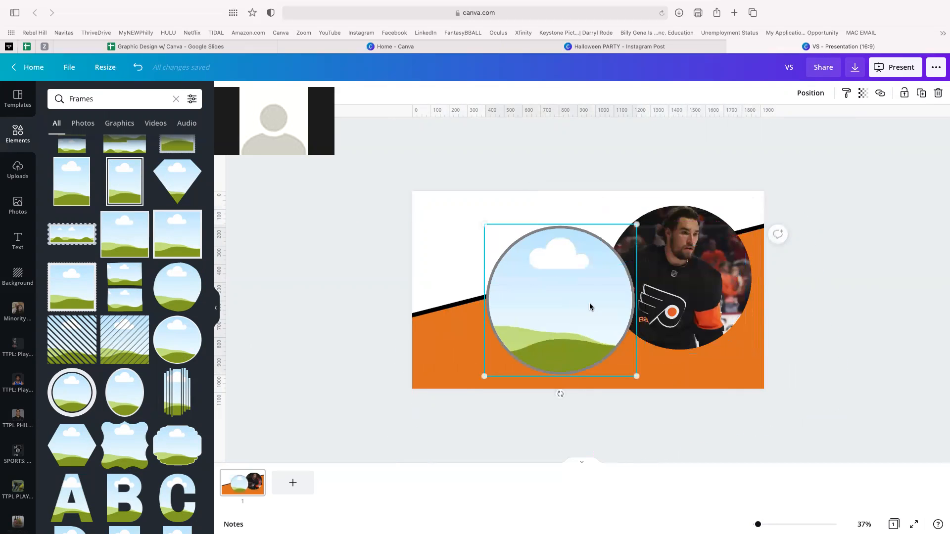
pyautogui.click(714, 278)
pyautogui.press('Delete')
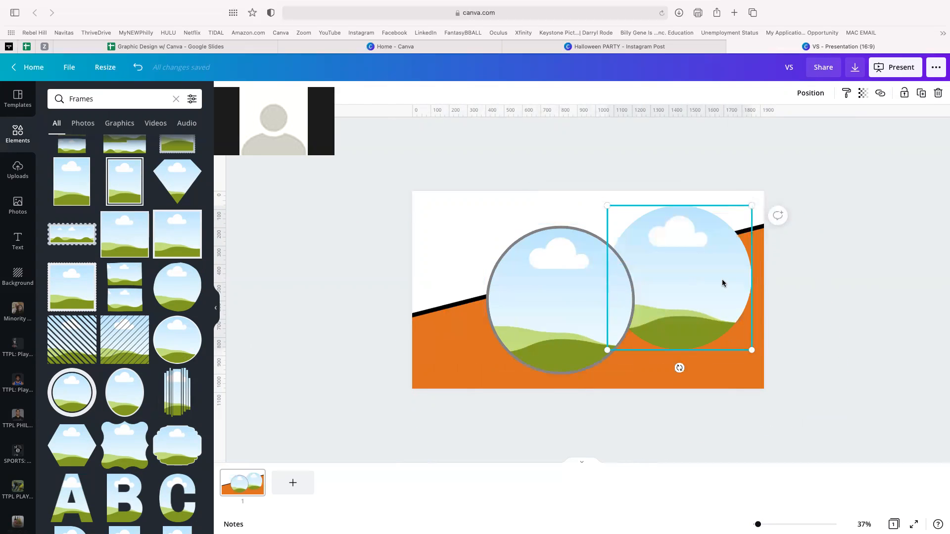
pyautogui.press('Delete')
pyautogui.click(600, 304)
pyautogui.moveTo(678, 268); pyautogui.dragTo(693, 271)
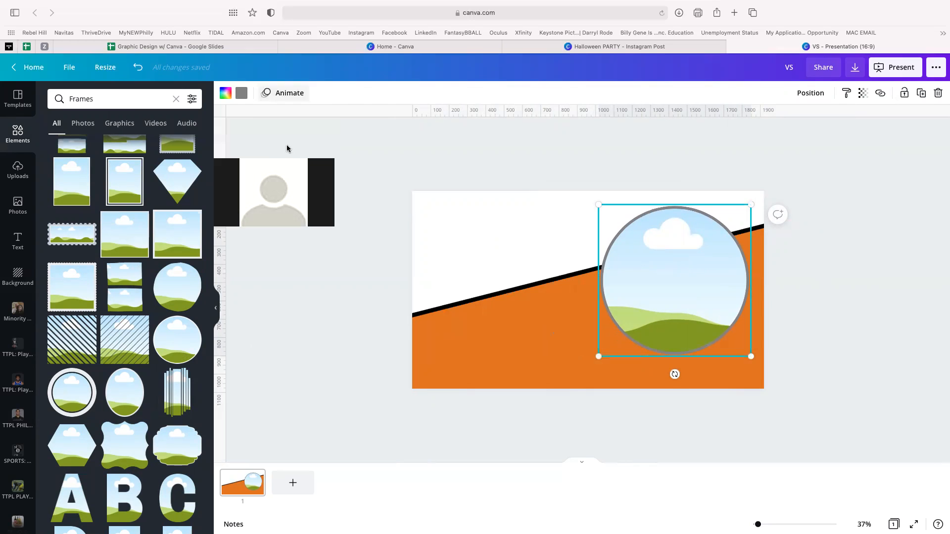
# - Make the frame border white and drop the uploaded player photo into it
pyautogui.click(242, 94)
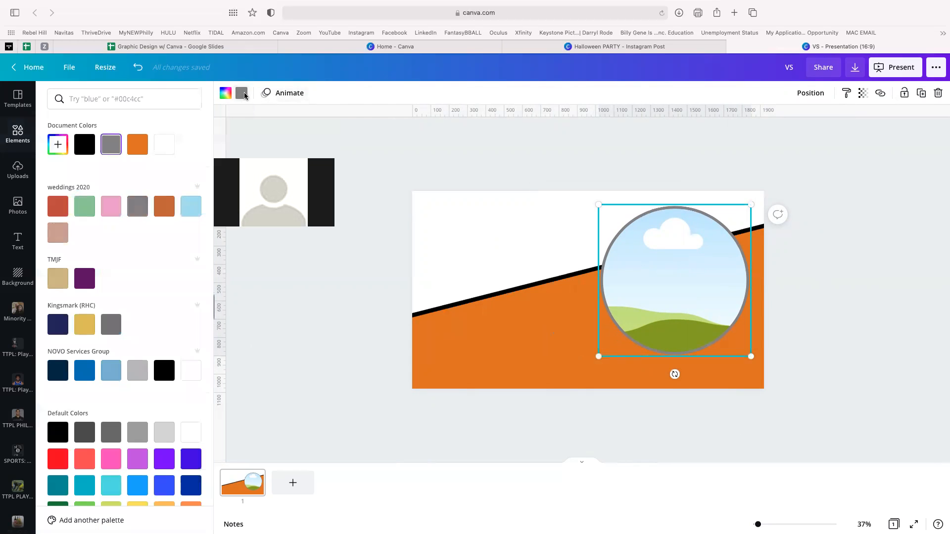
pyautogui.click(163, 144)
pyautogui.click(300, 292)
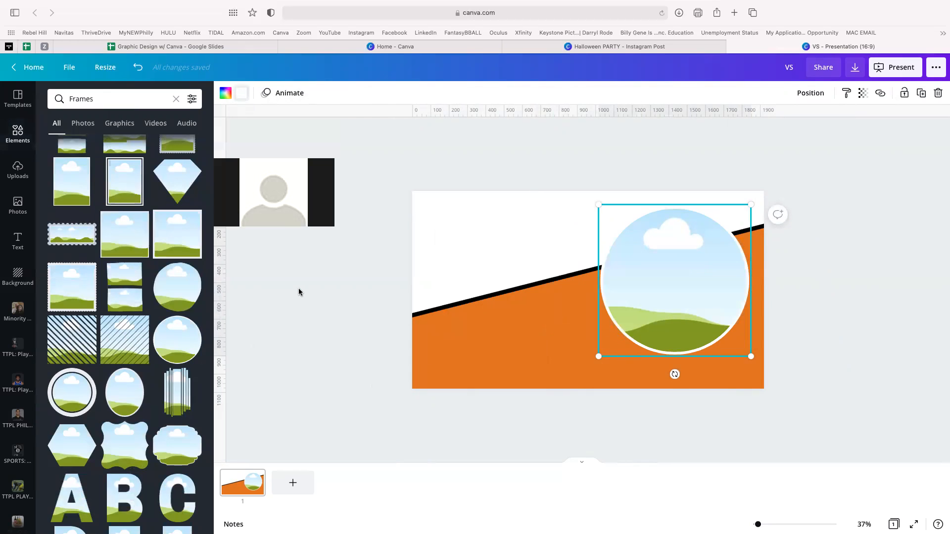
pyautogui.click(17, 171)
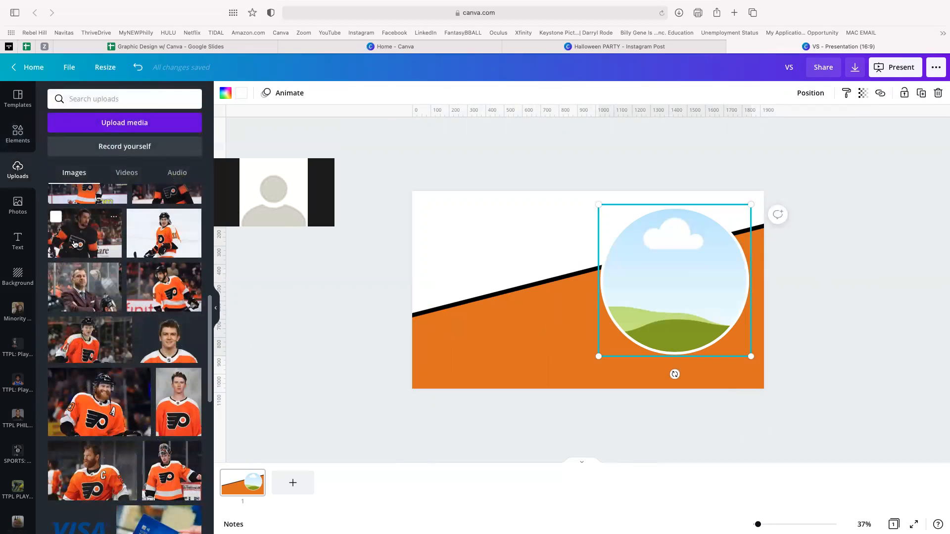
pyautogui.click(108, 250)
pyautogui.moveTo(554, 283); pyautogui.dragTo(675, 279)
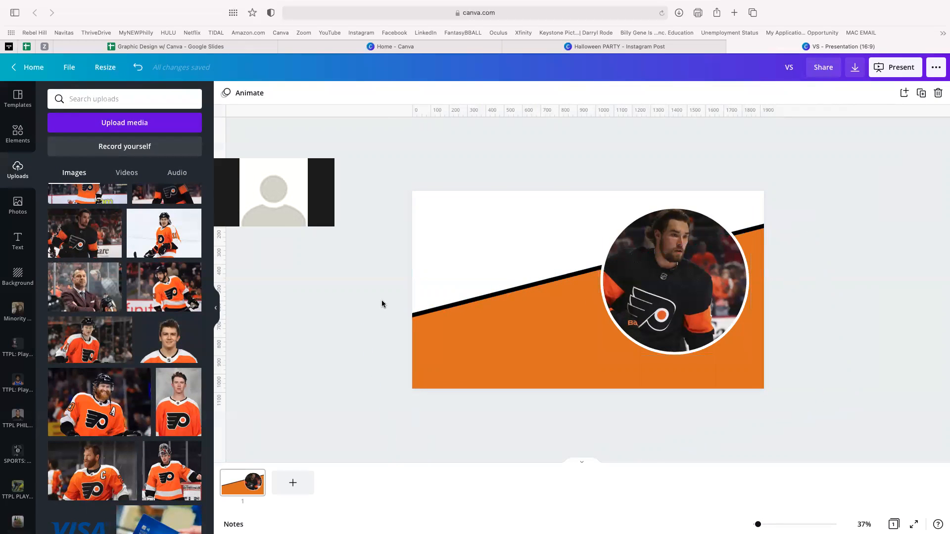
# - Add a heading with the player's name in capitals and scale it up
pyautogui.click(17, 241)
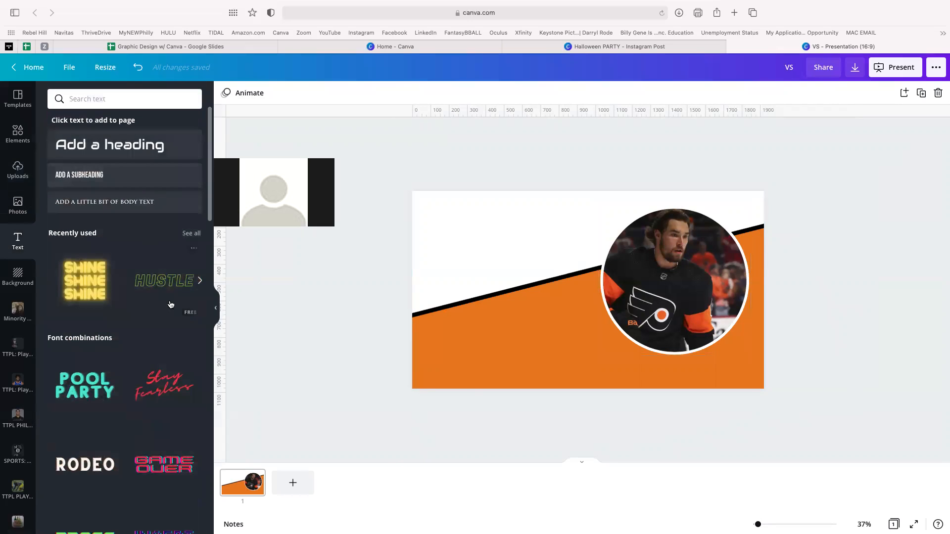
pyautogui.click(111, 145)
pyautogui.write('IV')
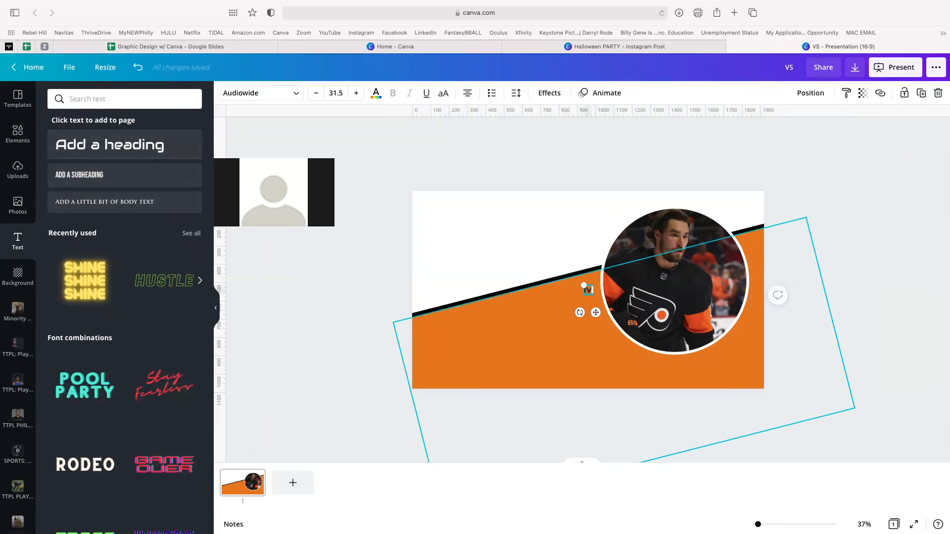
pyautogui.write('AN PROVRROVOROV')
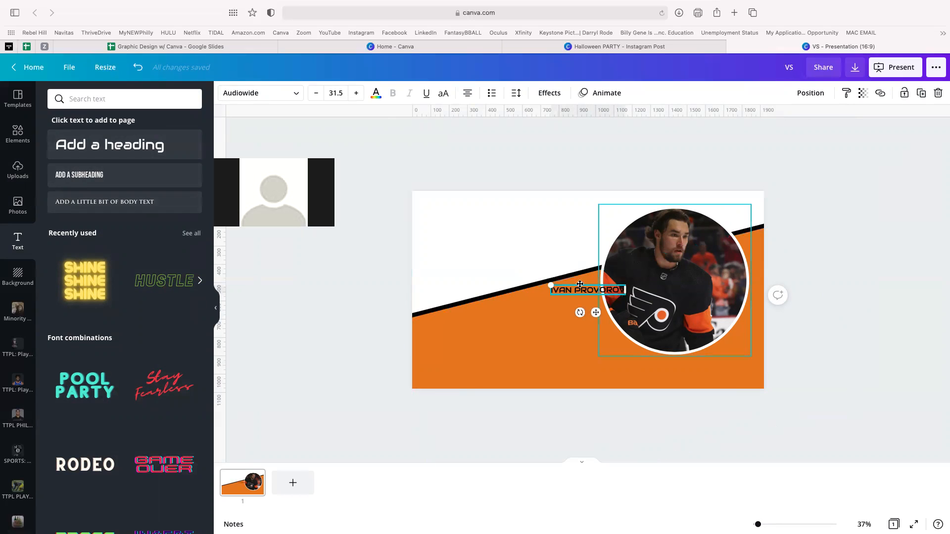
pyautogui.moveTo(552, 286); pyautogui.dragTo(425, 267)
pyautogui.moveTo(494, 268); pyautogui.dragTo(488, 259)
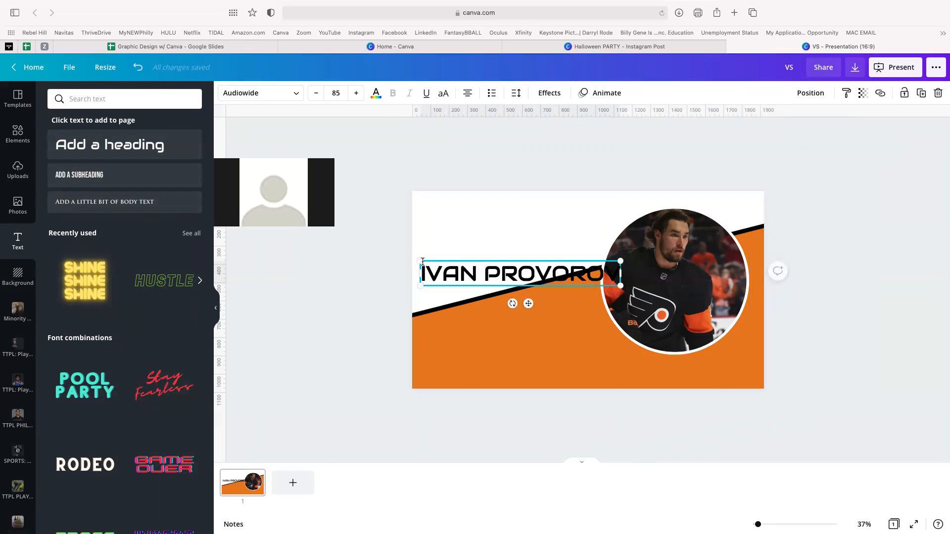
pyautogui.moveTo(423, 261); pyautogui.dragTo(432, 264)
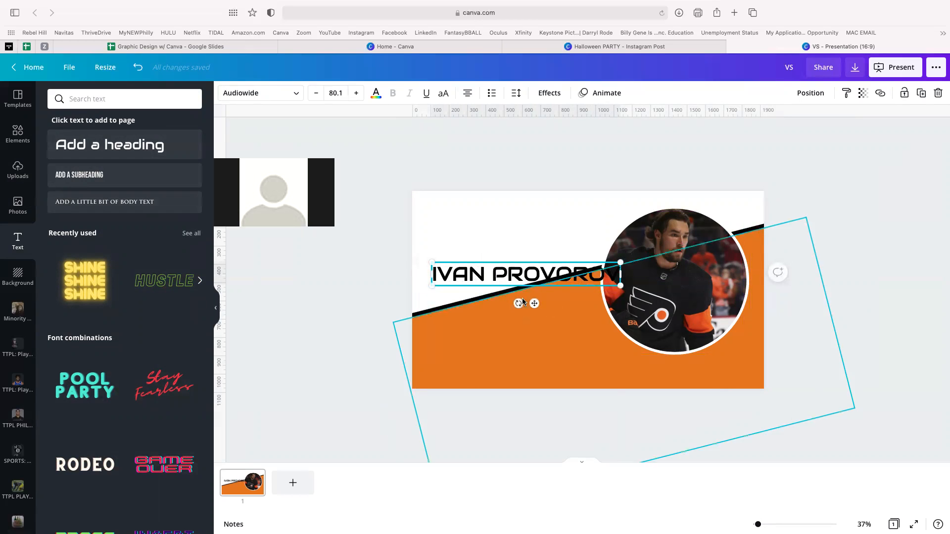
# - Tilt the name to match the stripe and align it along the stripe's left end
pyautogui.moveTo(521, 304); pyautogui.dragTo(525, 304)
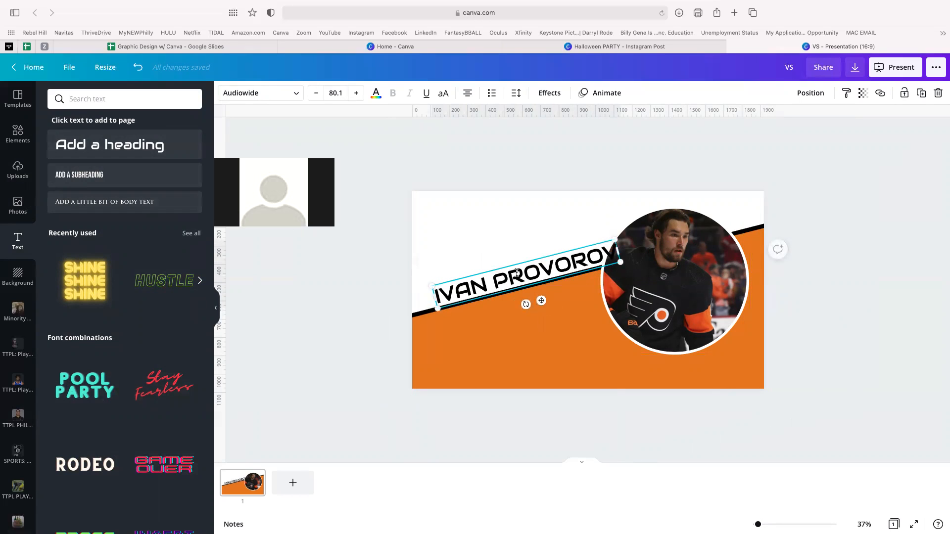
pyautogui.moveTo(513, 263); pyautogui.dragTo(494, 272)
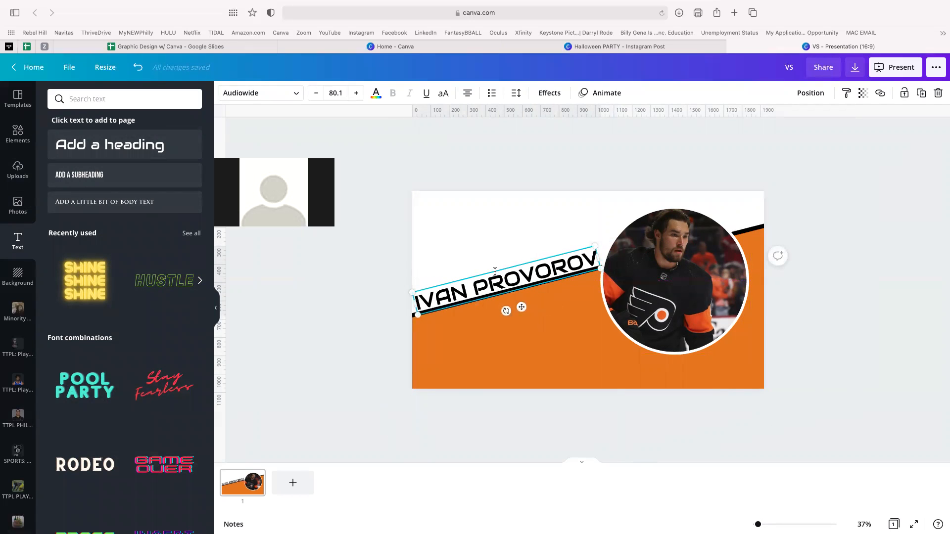
pyautogui.click(384, 261)
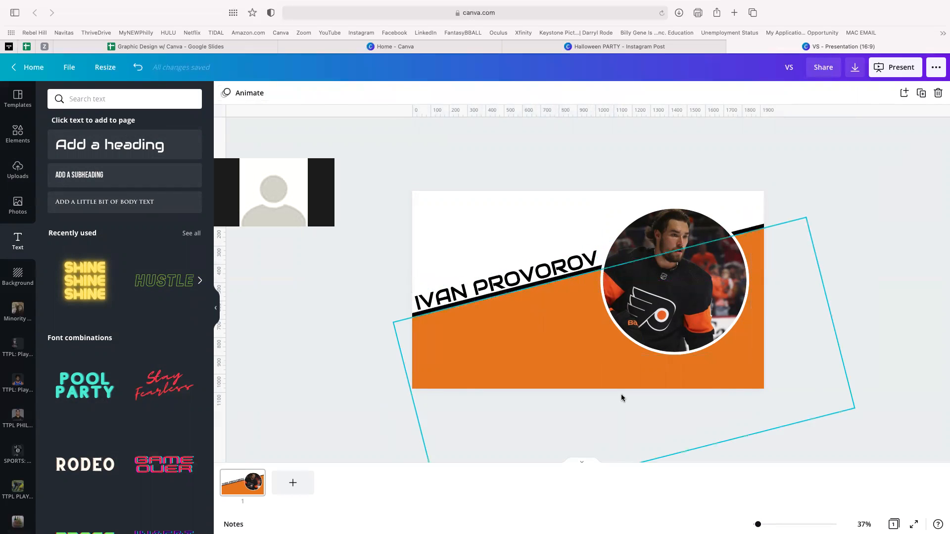
pyautogui.click(784, 525)
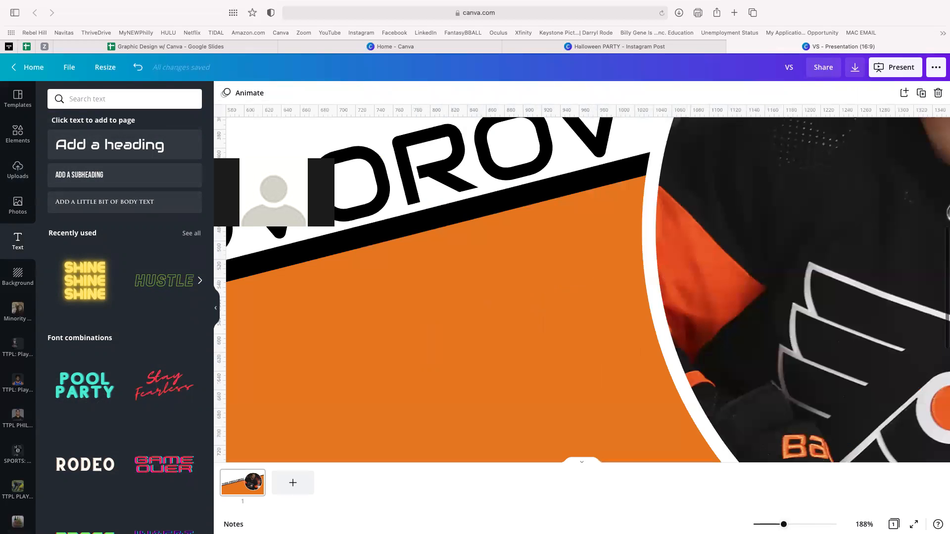
pyautogui.scroll(3, 624, 400)
pyautogui.moveTo(460, 245); pyautogui.dragTo(467, 251)
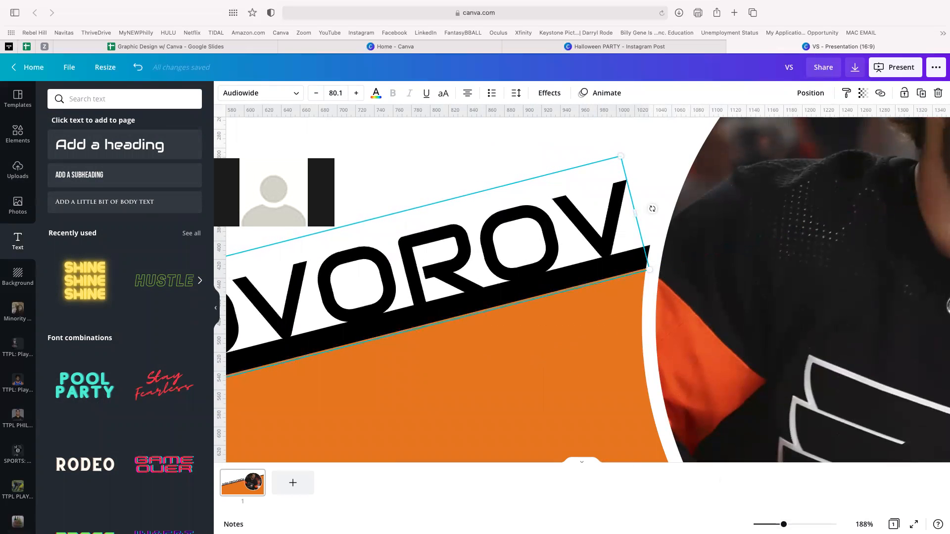
pyautogui.moveTo(783, 524); pyautogui.dragTo(758, 525)
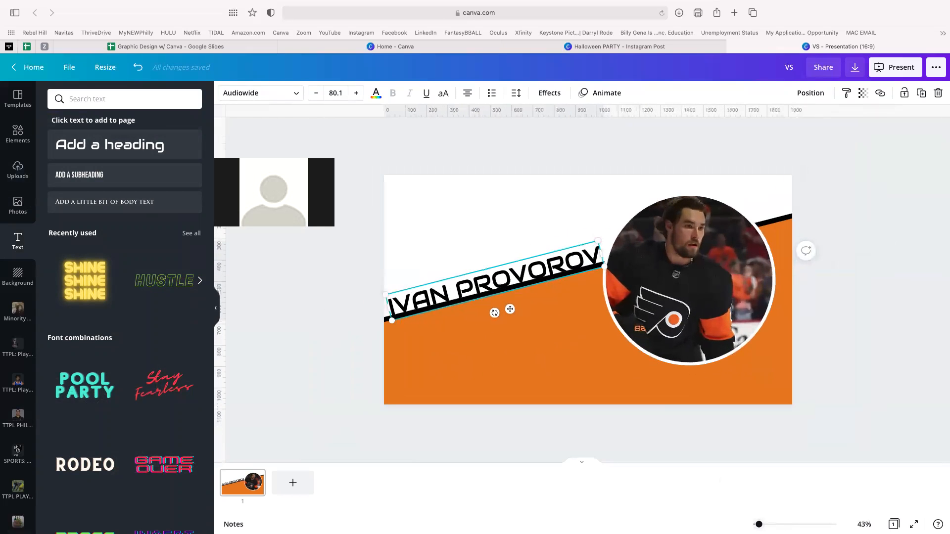
pyautogui.click(888, 381)
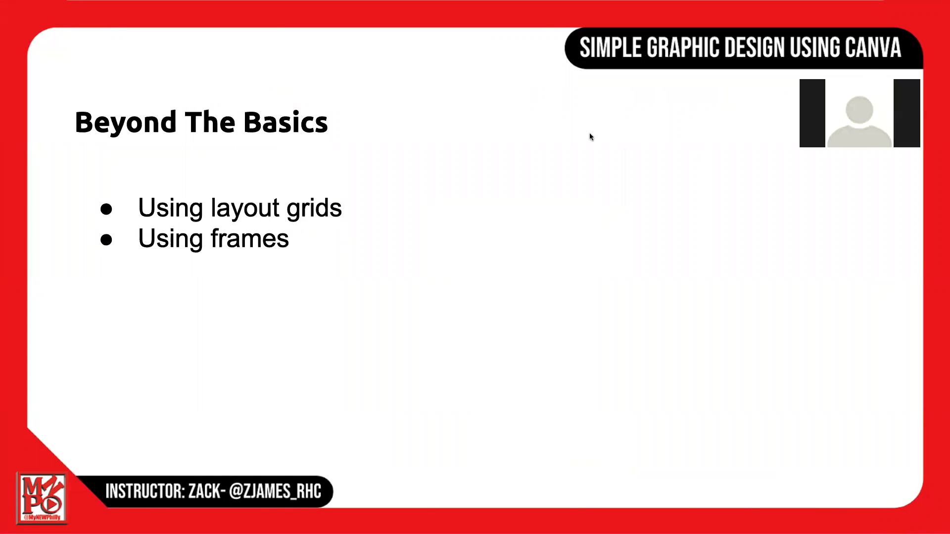
pyautogui.click(256, 236)
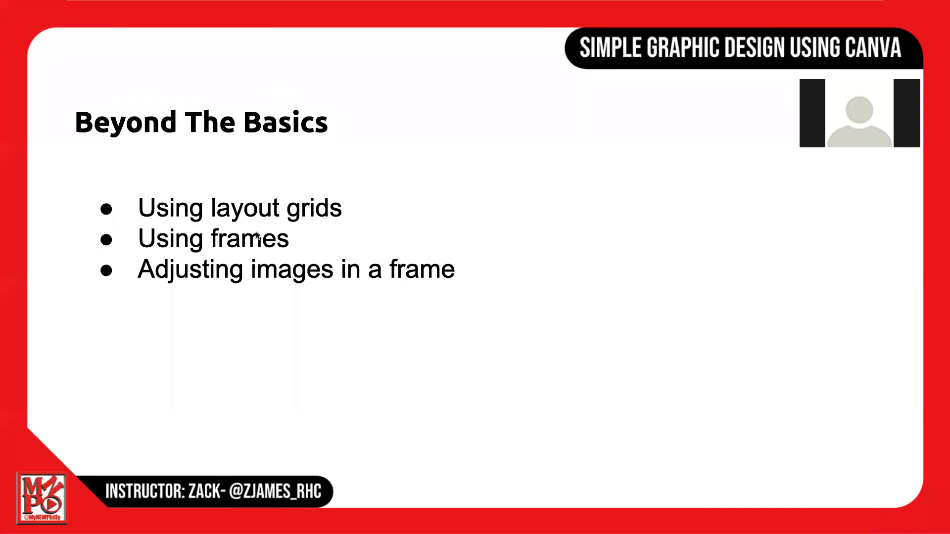
pyautogui.press('Right')
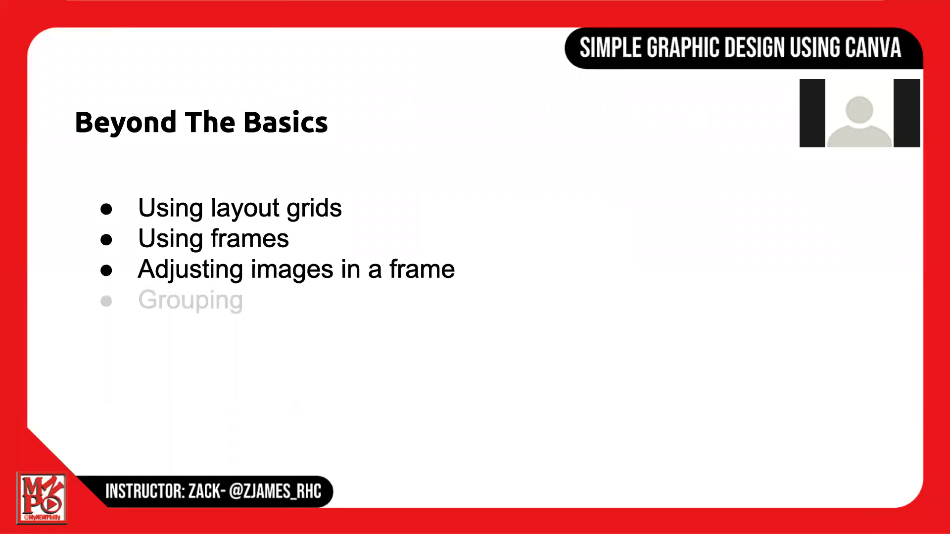
pyautogui.press('Left')
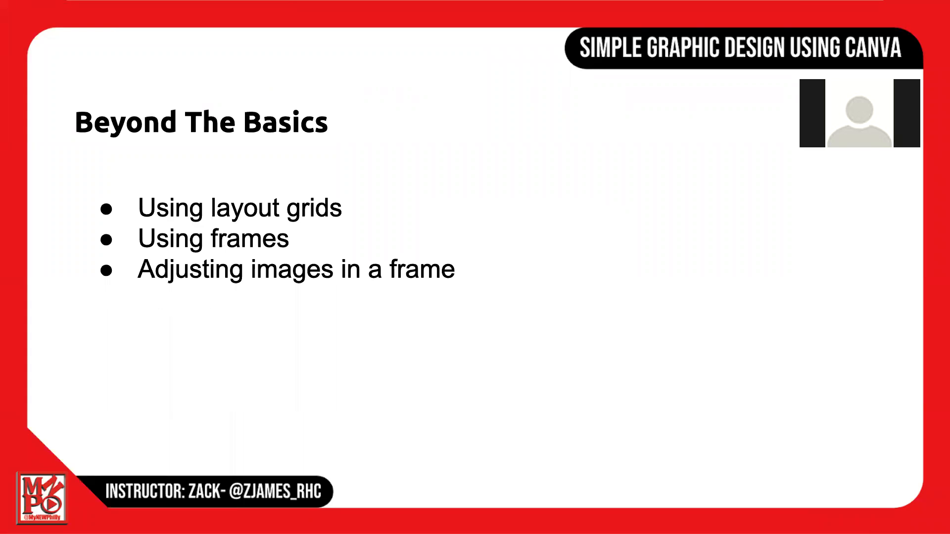
pyautogui.hotkey('ctrl', 'Right')
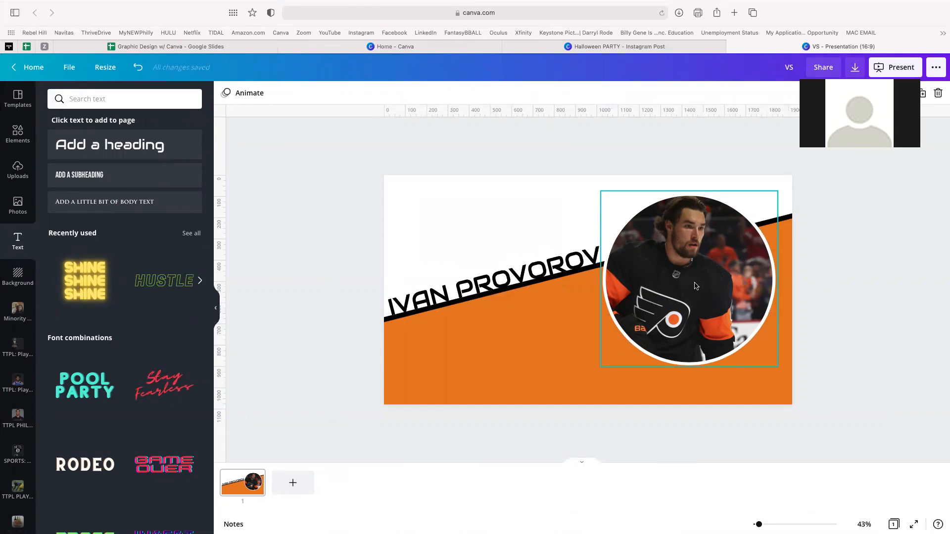
# - Enlarge and recrop the framed photo so the player's face is centred and fills the circle
pyautogui.doubleClick(695, 286)
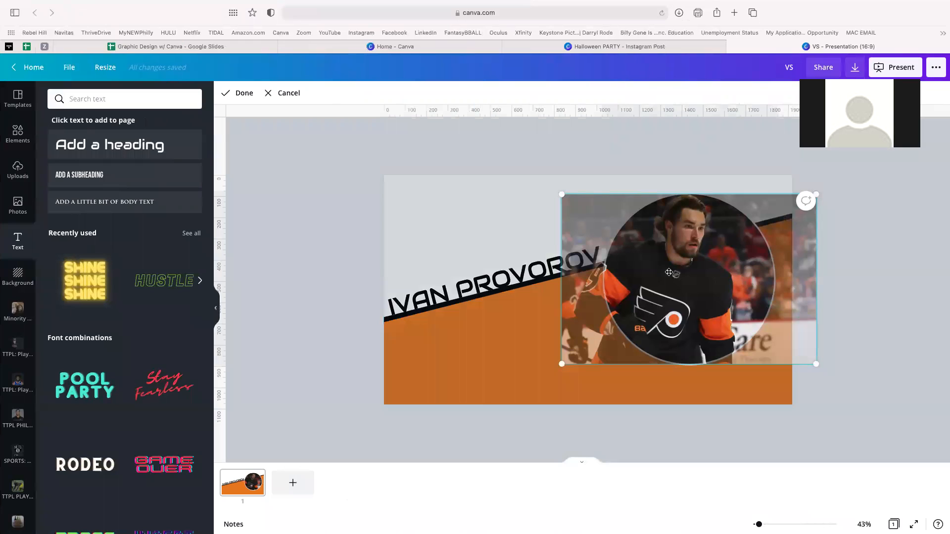
pyautogui.moveTo(705, 271); pyautogui.dragTo(620, 263)
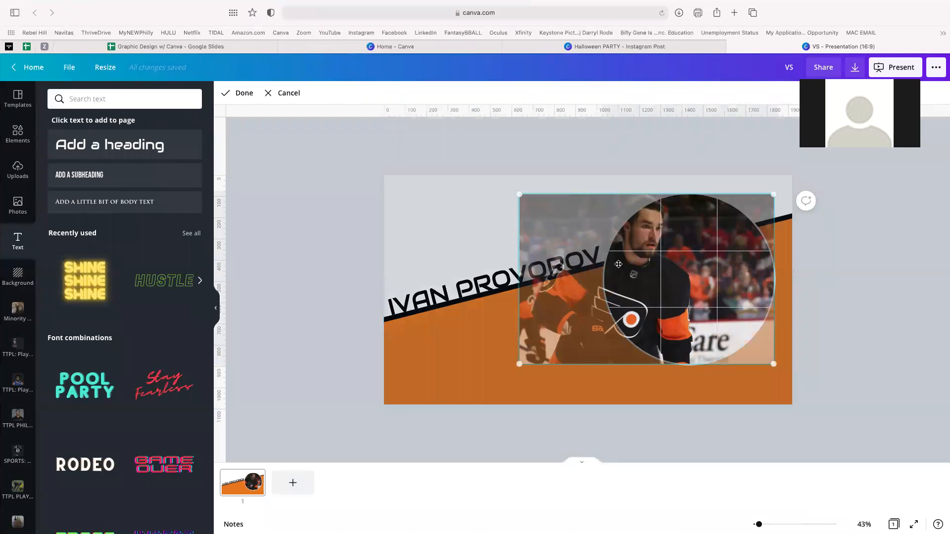
pyautogui.click(244, 94)
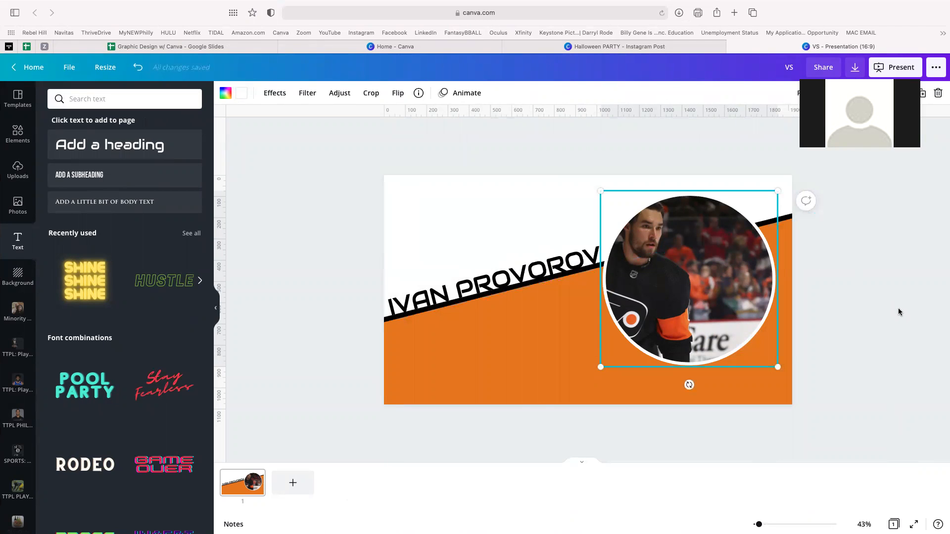
pyautogui.doubleClick(709, 278)
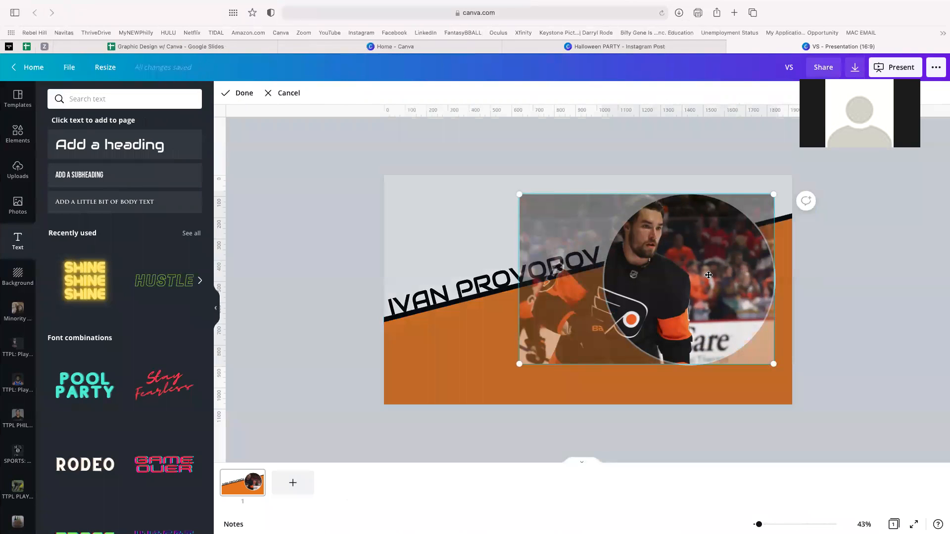
pyautogui.moveTo(784, 367); pyautogui.dragTo(943, 462)
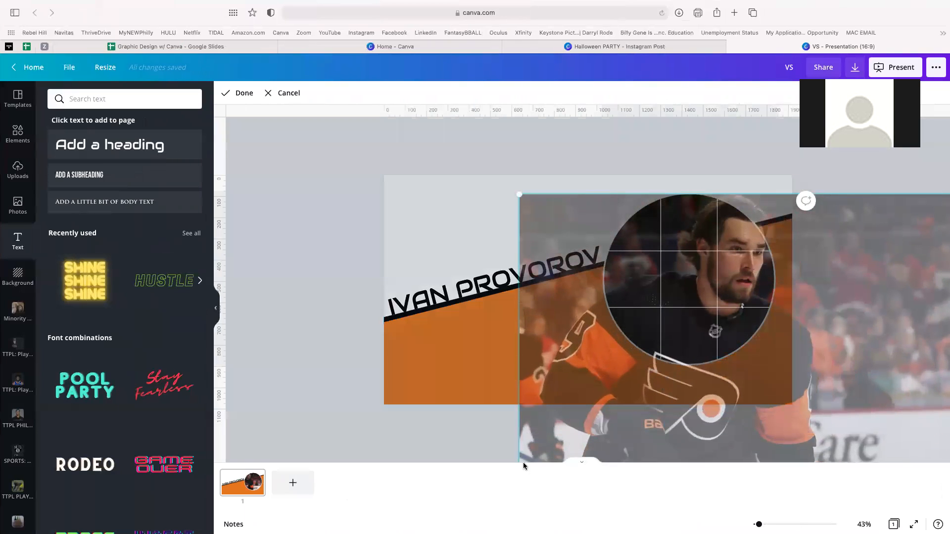
pyautogui.moveTo(519, 196); pyautogui.dragTo(441, 181)
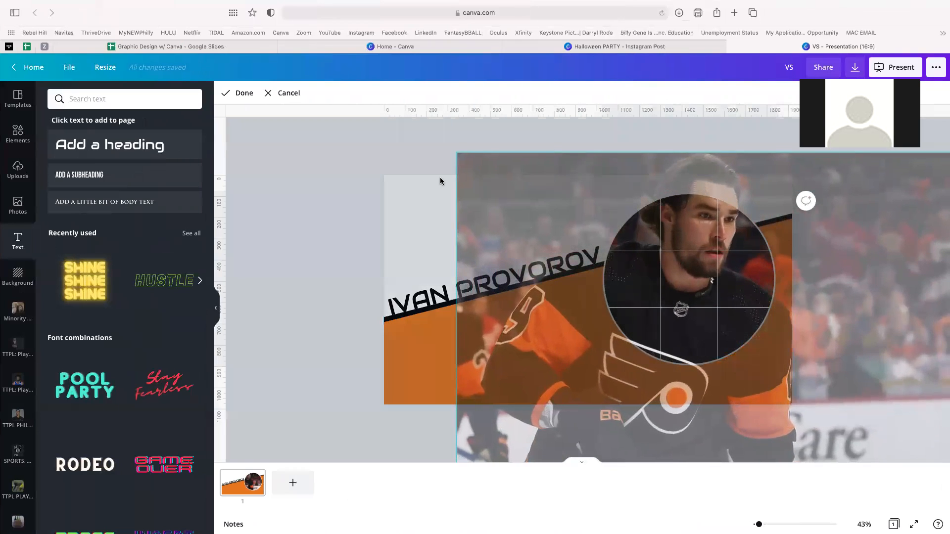
pyautogui.moveTo(716, 246); pyautogui.dragTo(705, 313)
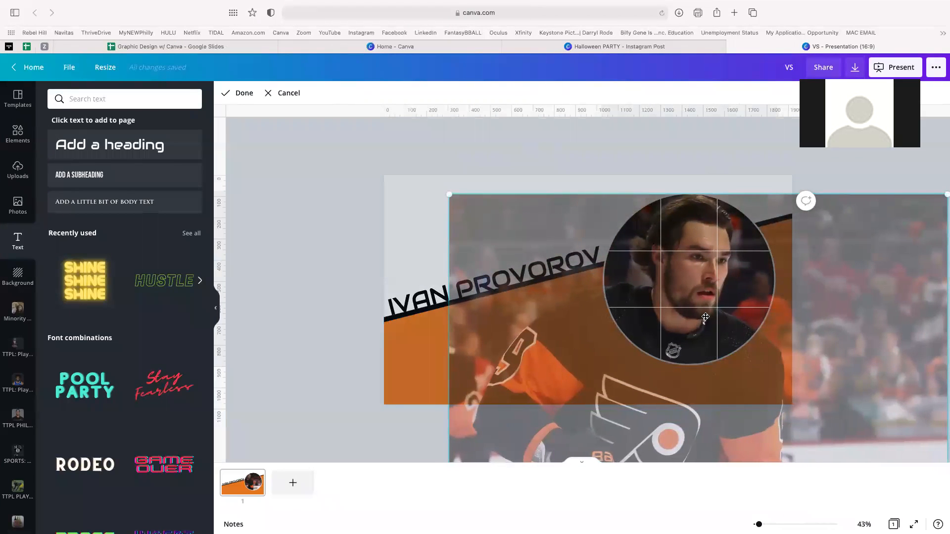
pyautogui.click(244, 94)
pyautogui.click(294, 204)
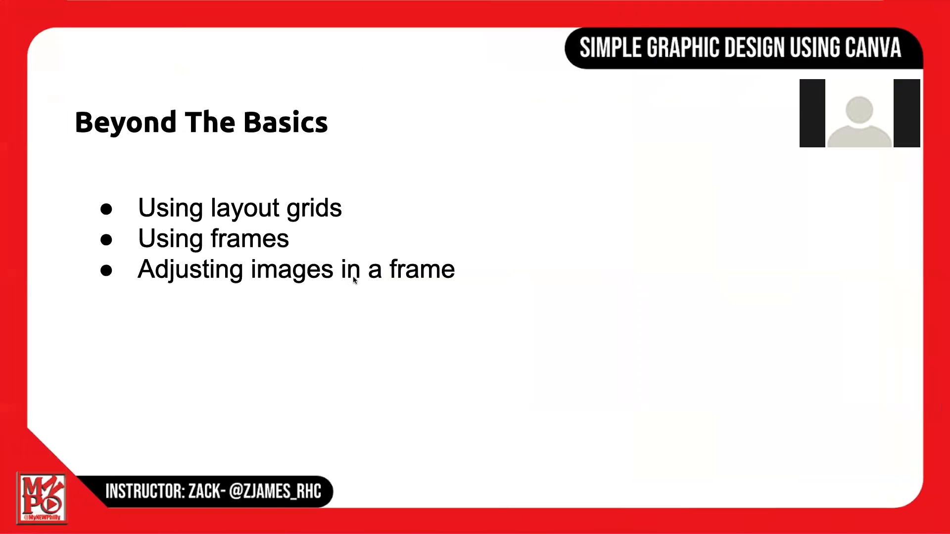
pyautogui.click(353, 280)
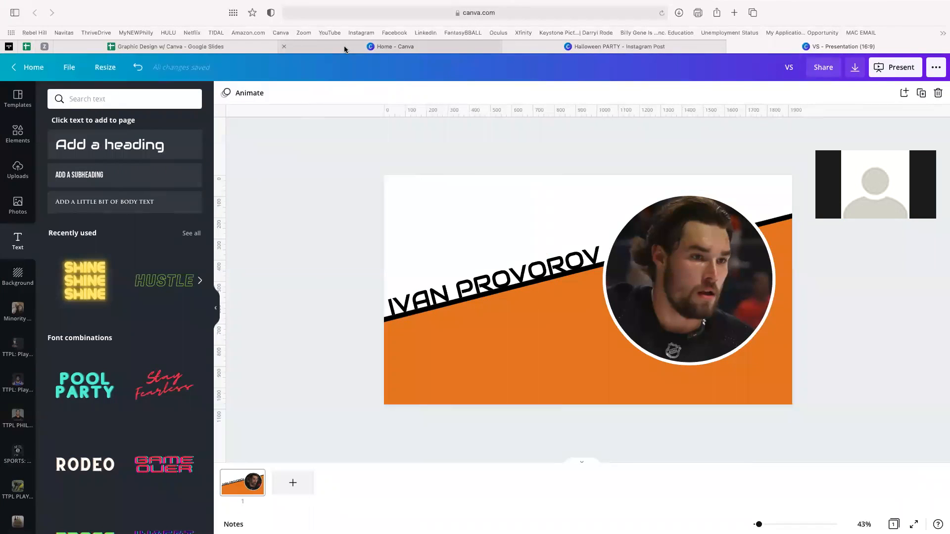
# - Open the content workshops banner from Your designs on the Canva Home page
pyautogui.click(449, 48)
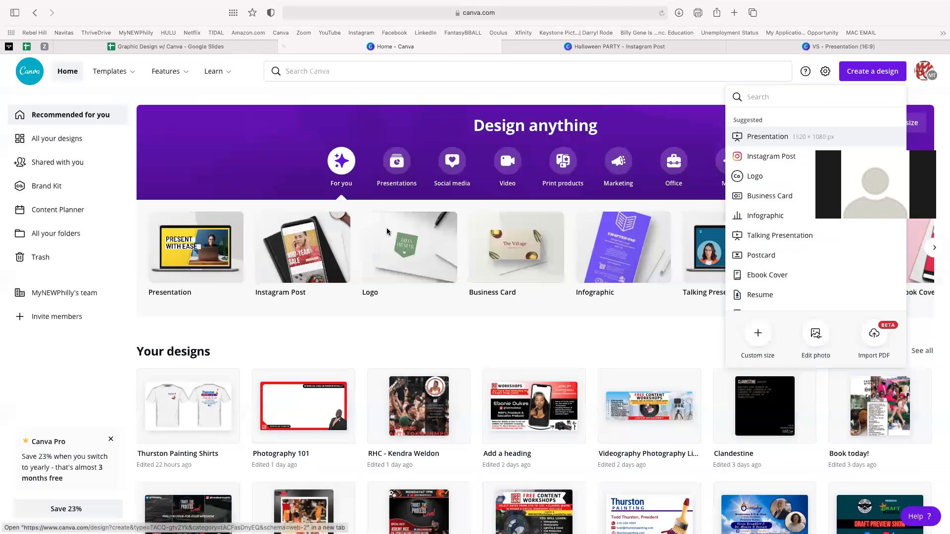
pyautogui.scroll(-1, 603, 463)
pyautogui.scroll(1, 603, 462)
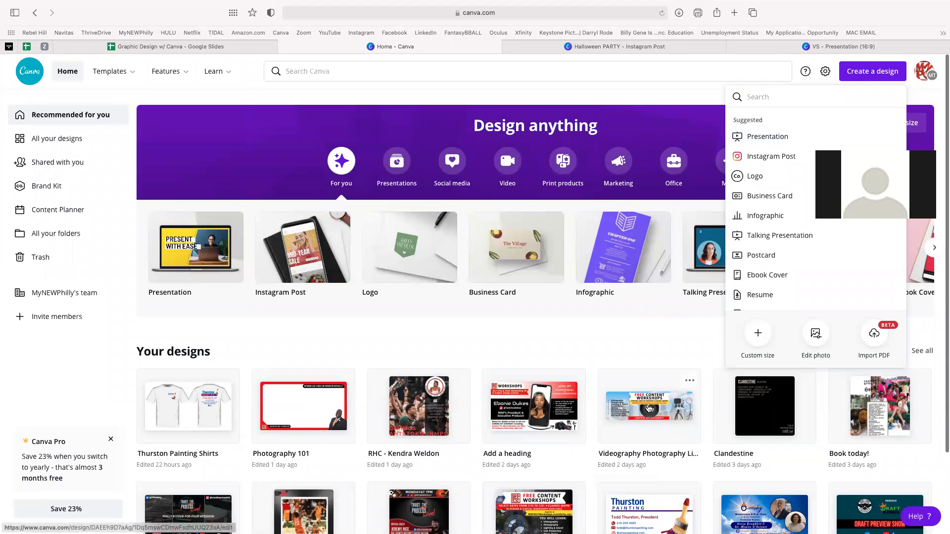
pyautogui.scroll(-1, 646, 413)
pyautogui.scroll(1, 643, 406)
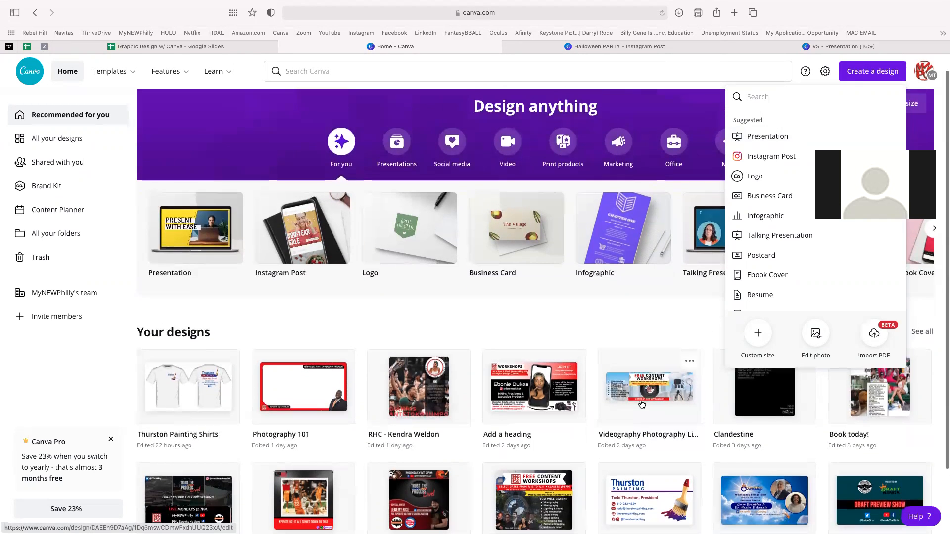
pyautogui.click(640, 400)
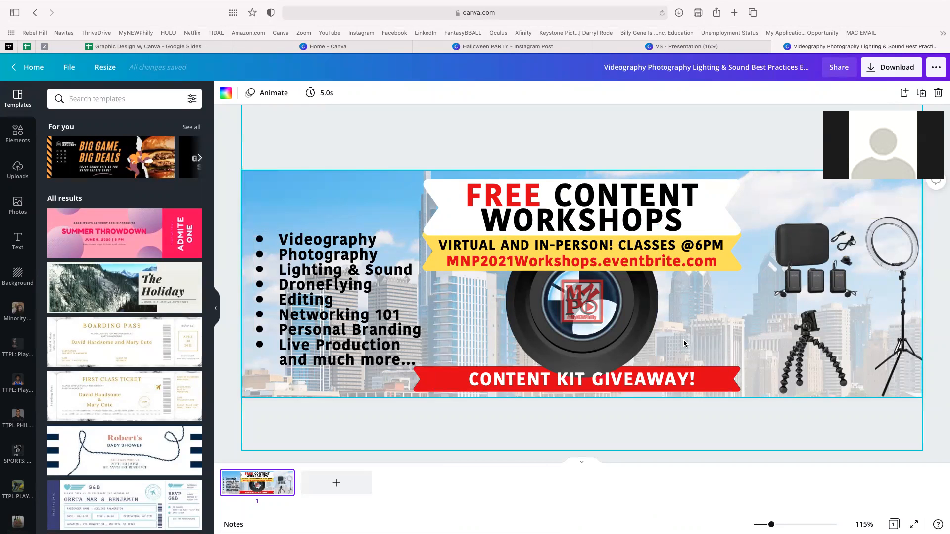
# - Nudge the mic kit and text line, then multi-select the mic kit, tripod and ring light
pyautogui.moveTo(847, 275); pyautogui.dragTo(810, 240)
pyautogui.moveTo(610, 244); pyautogui.dragTo(608, 246)
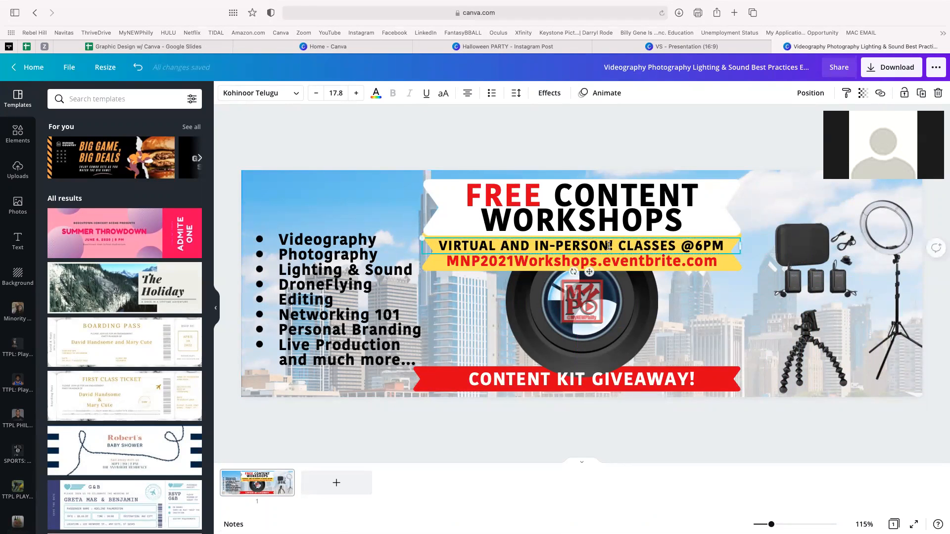
pyautogui.click(781, 274)
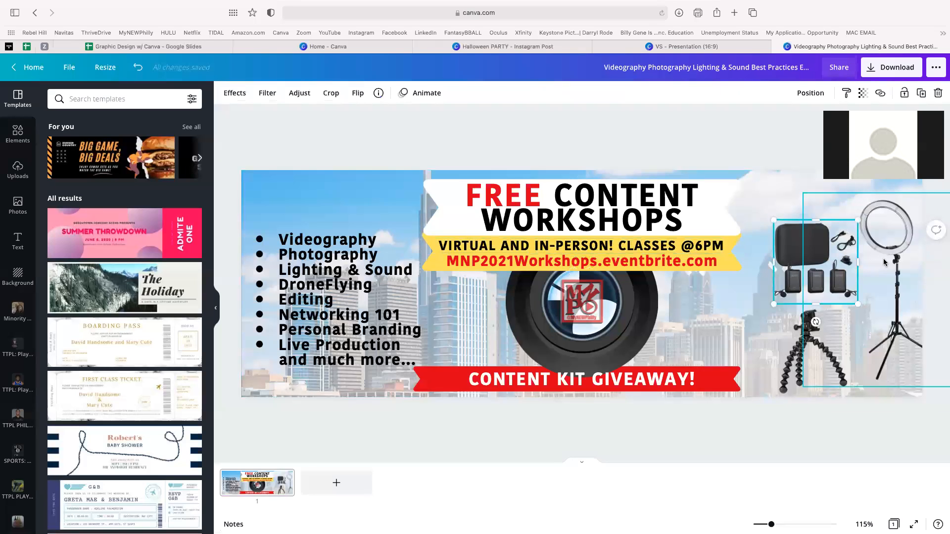
pyautogui.keyDown('shift'); pyautogui.click(806, 343); pyautogui.keyUp('shift')
pyautogui.keyDown('shift'); pyautogui.click(873, 298); pyautogui.keyUp('shift')
pyautogui.click(721, 287)
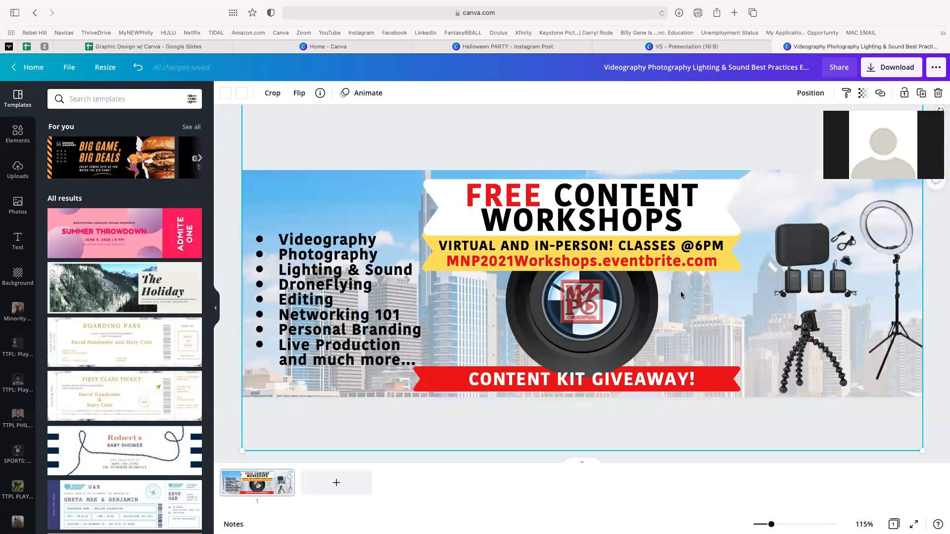
pyautogui.click(875, 246)
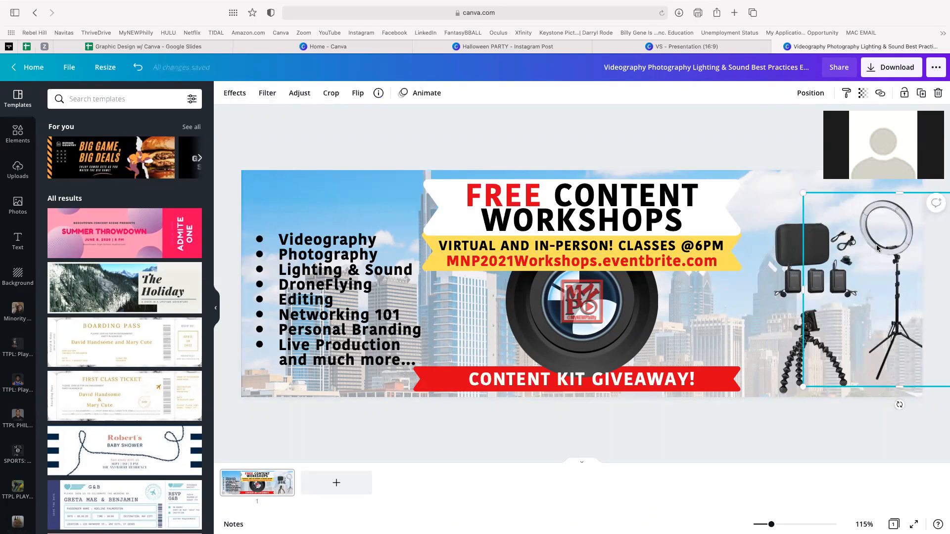
pyautogui.keyDown('shift'); pyautogui.click(792, 246); pyautogui.keyUp('shift')
pyautogui.keyDown('shift'); pyautogui.click(785, 357); pyautogui.keyUp('shift')
pyautogui.moveTo(825, 253)
pyautogui.mouseDown()
pyautogui.moveTo(799, 260)
pyautogui.moveTo(829, 222)
pyautogui.moveTo(837, 239)
pyautogui.moveTo(819, 251)
pyautogui.mouseUp()
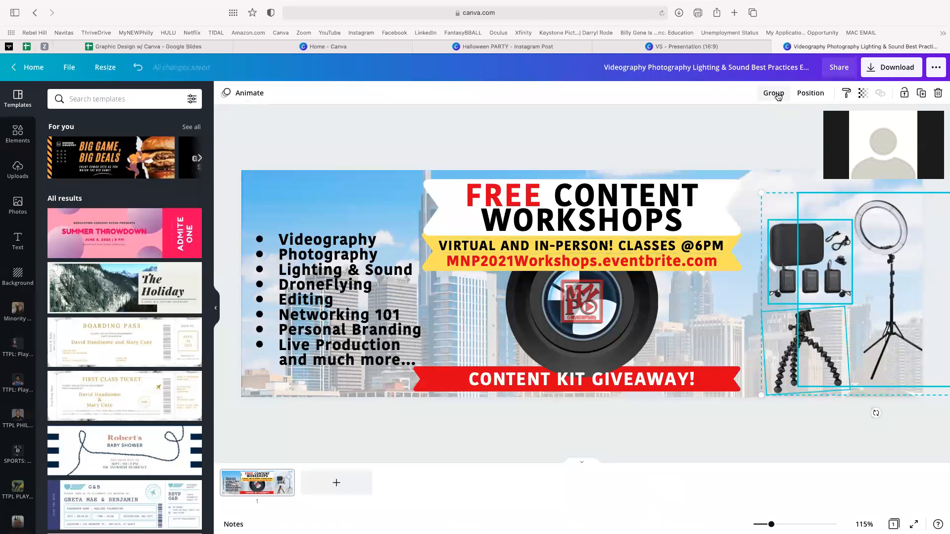
# - Group the three equipment images, then resize and settle the group at the banner's lower right
pyautogui.click(775, 94)
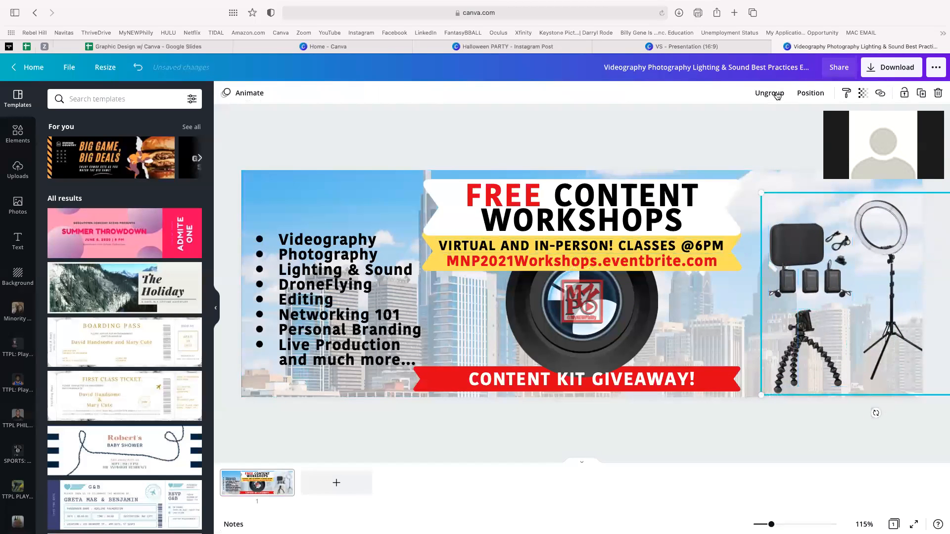
pyautogui.click(808, 258)
pyautogui.moveTo(809, 258); pyautogui.dragTo(687, 251)
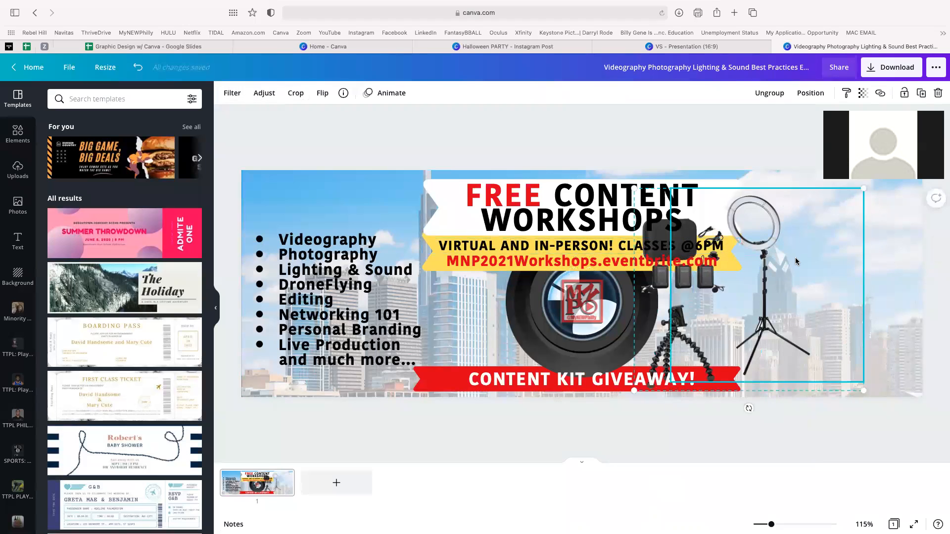
pyautogui.moveTo(802, 303); pyautogui.dragTo(897, 303)
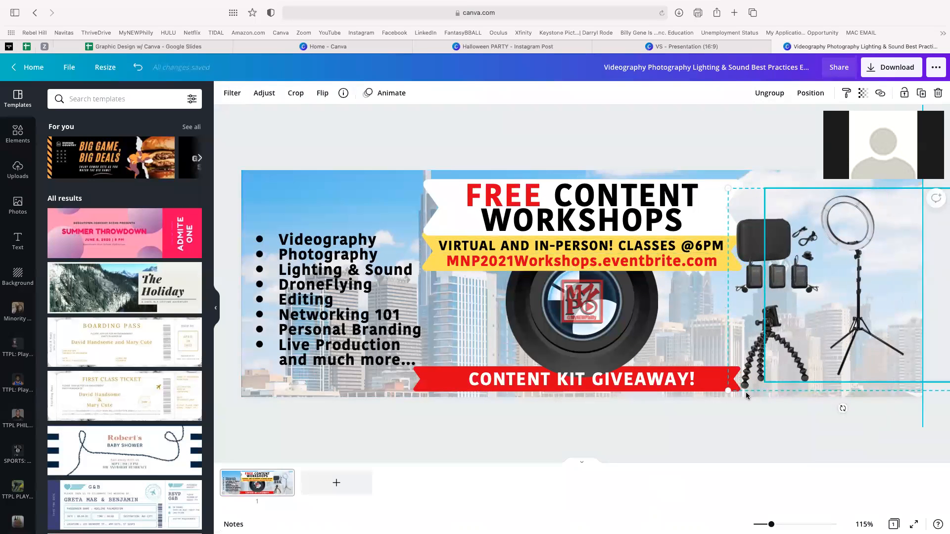
pyautogui.moveTo(747, 370); pyautogui.dragTo(754, 390)
pyautogui.moveTo(783, 316); pyautogui.dragTo(819, 314)
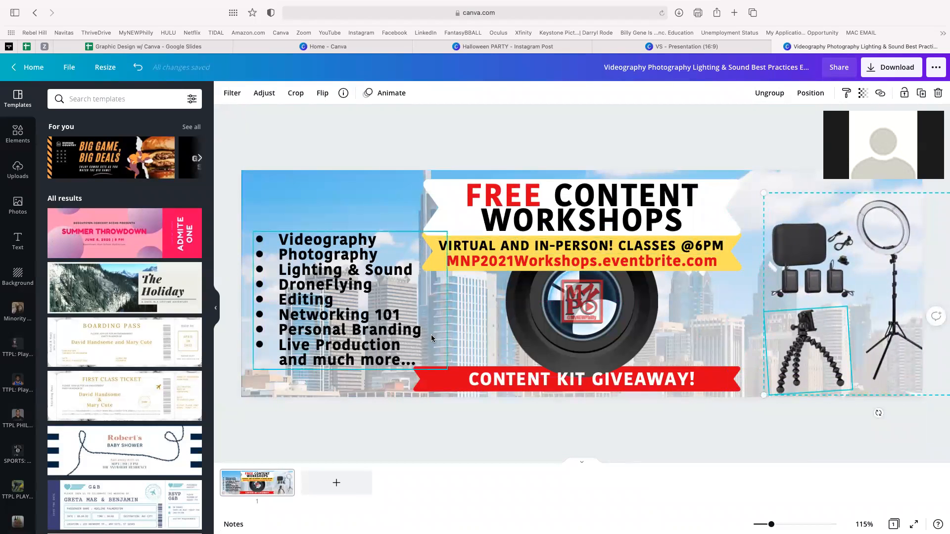
pyautogui.click(385, 150)
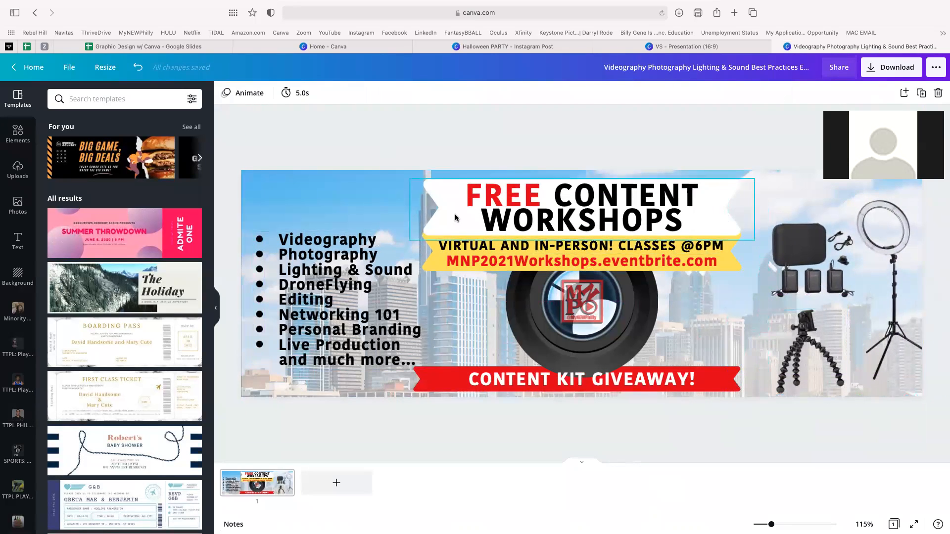
pyautogui.doubleClick(833, 255)
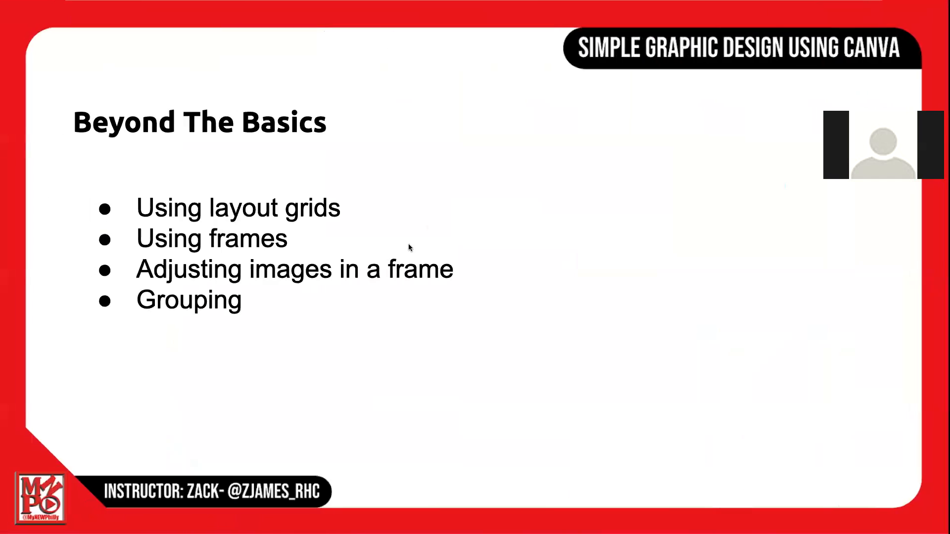
# - Advance the Beyond The Basics slide to show the 'Going beyond the margins' bullet
pyautogui.click(324, 305)
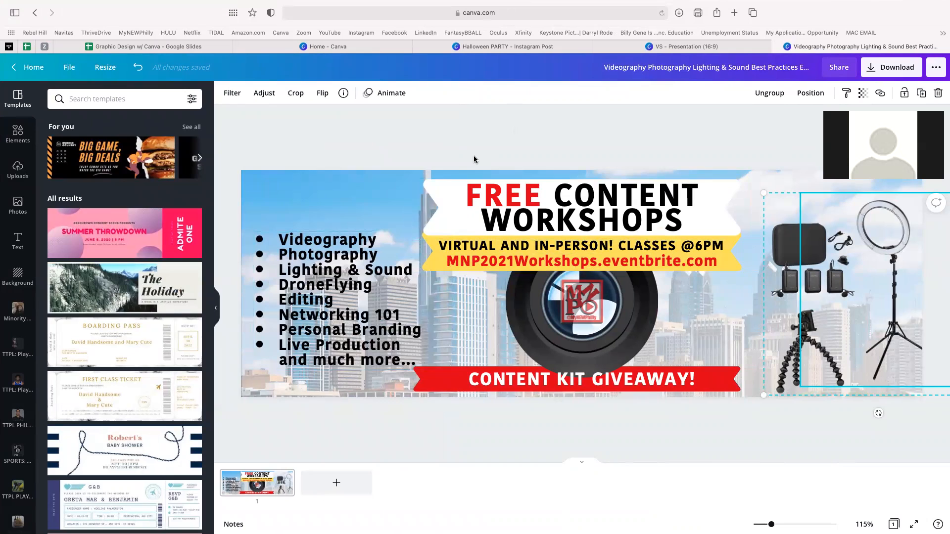
# - Open the Halloween PARTY post and delete page 1's orange box, text, button and skull photo
pyautogui.click(647, 46)
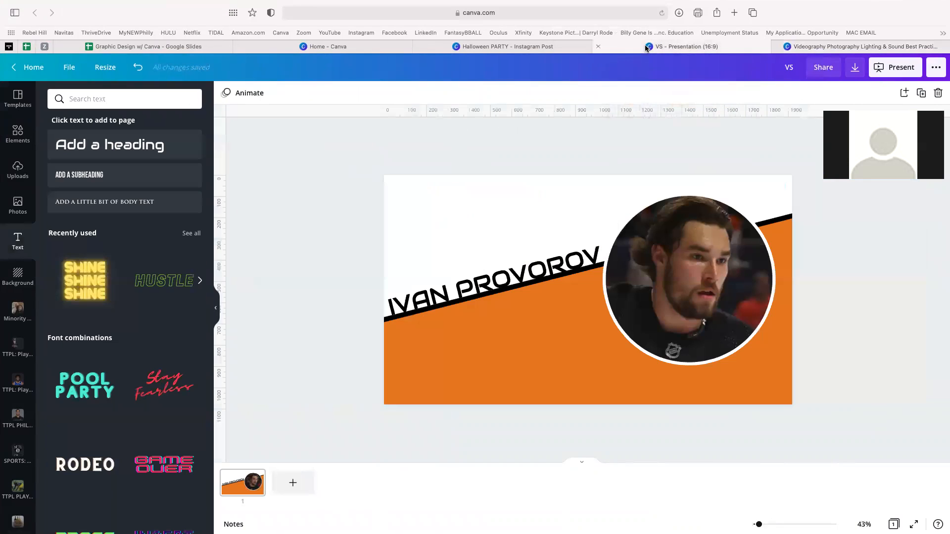
pyautogui.click(492, 45)
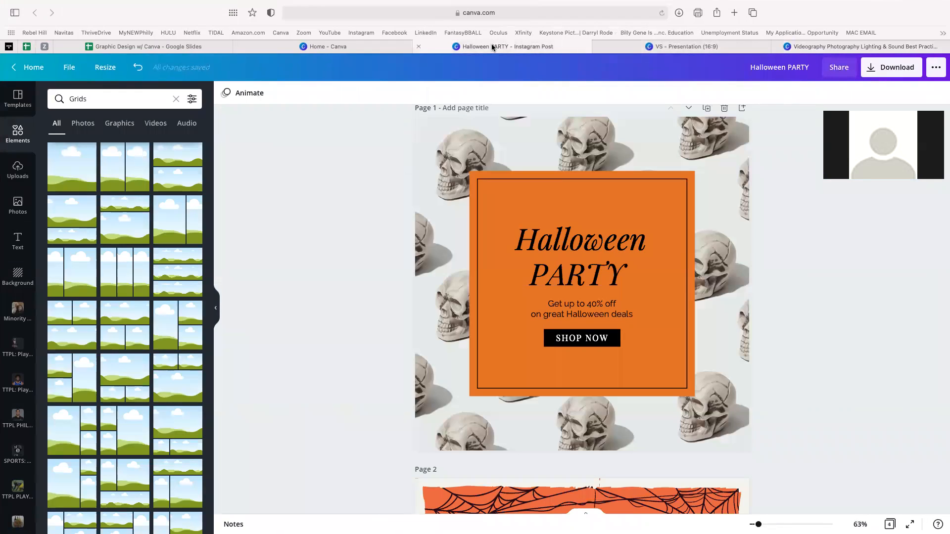
pyautogui.moveTo(357, 128); pyautogui.dragTo(743, 417)
pyautogui.press('Delete')
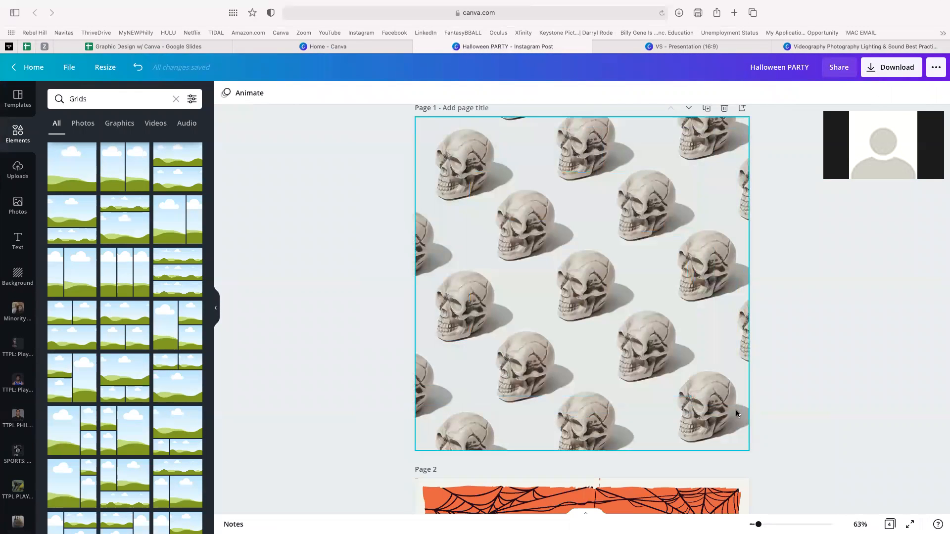
pyautogui.click(640, 361)
pyautogui.press('Delete')
pyautogui.press('Delete')
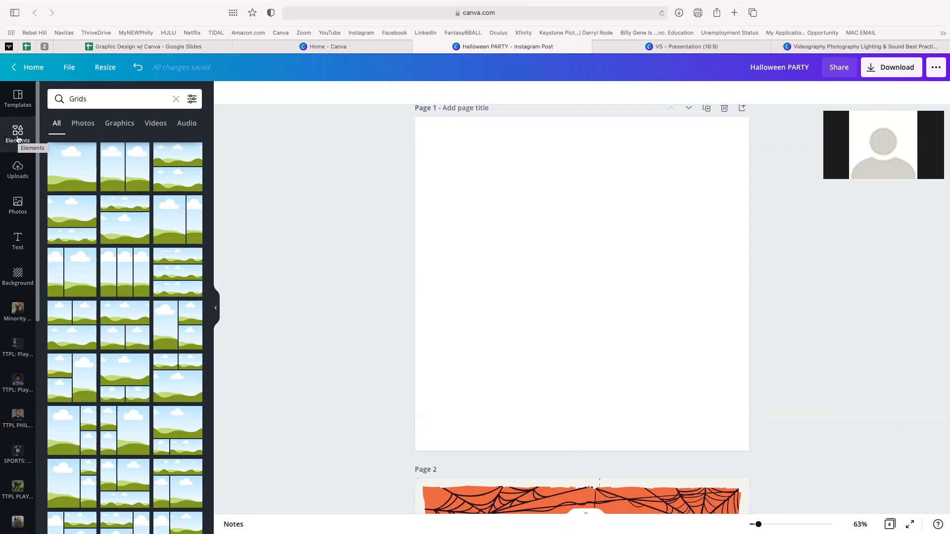
# - Add the trophy celebration photo from Uploads and stretch it to fill page 1
pyautogui.click(18, 170)
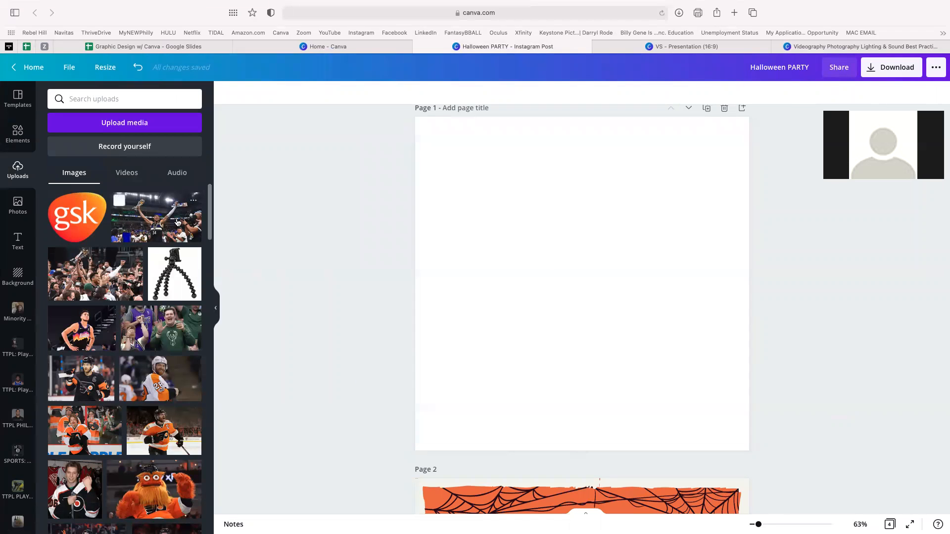
pyautogui.click(157, 218)
pyautogui.moveTo(488, 339); pyautogui.dragTo(208, 493)
pyautogui.moveTo(607, 295); pyautogui.dragTo(657, 300)
pyautogui.click(247, 175)
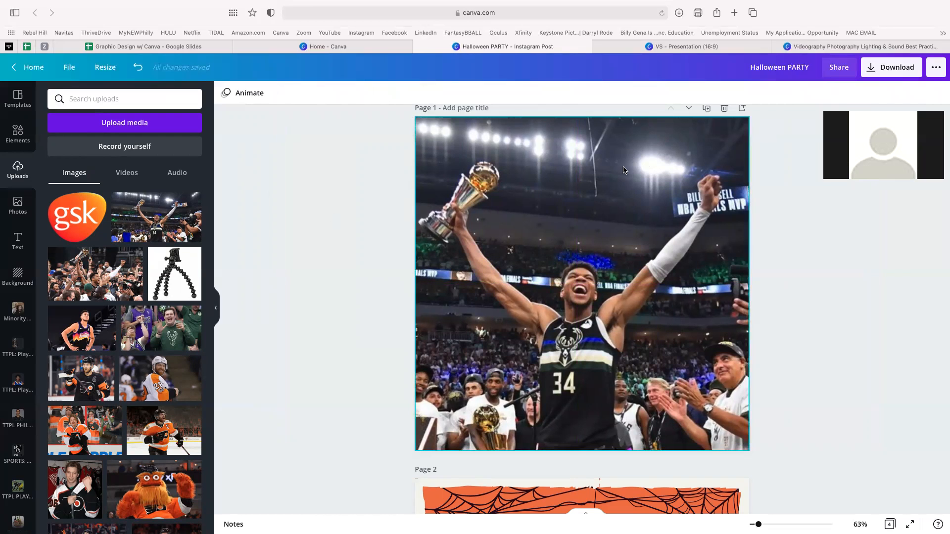
pyautogui.click(15, 138)
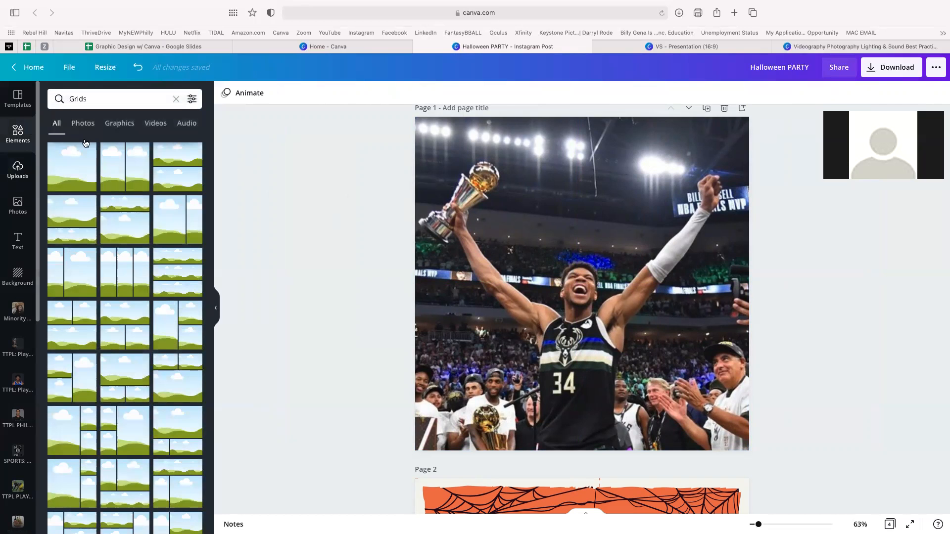
# - Clear the Elements search and add a square from Lines & Shapes to page 1
pyautogui.click(17, 169)
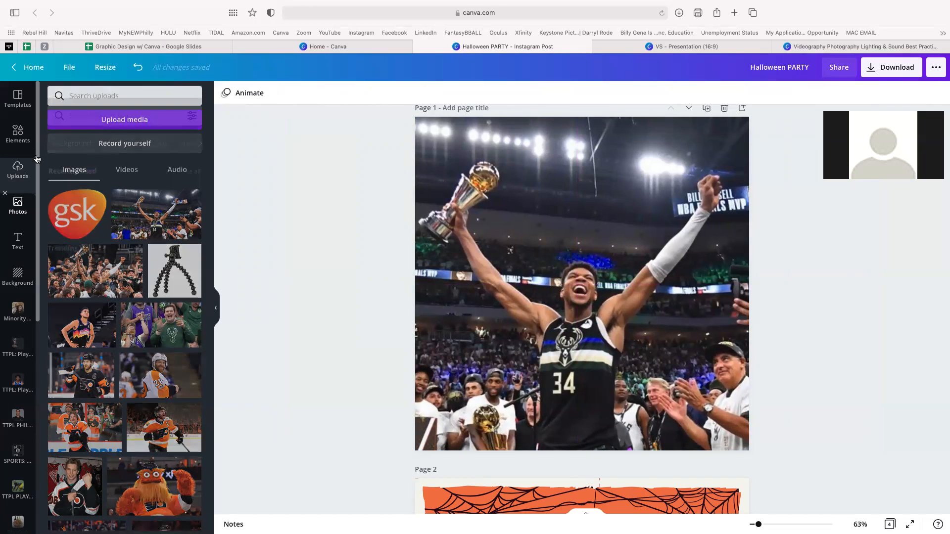
pyautogui.click(18, 133)
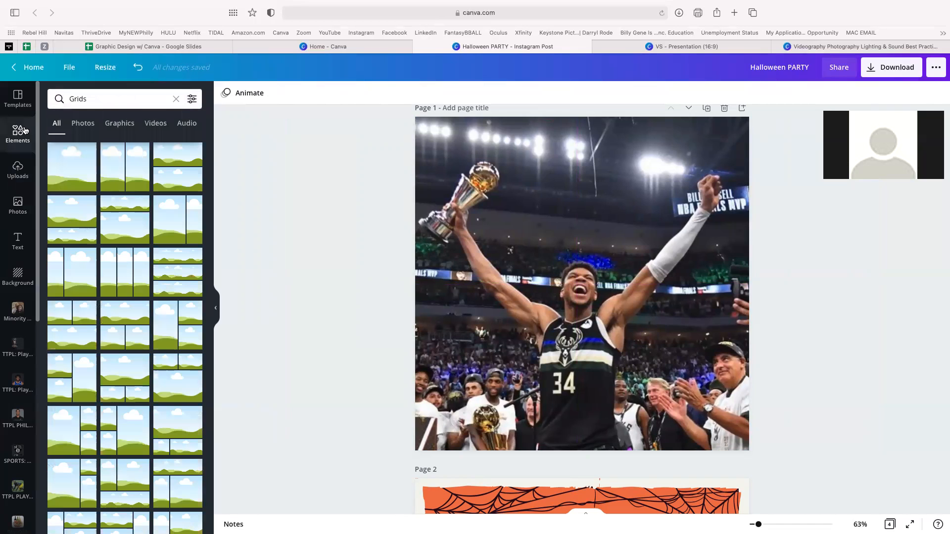
pyautogui.click(176, 100)
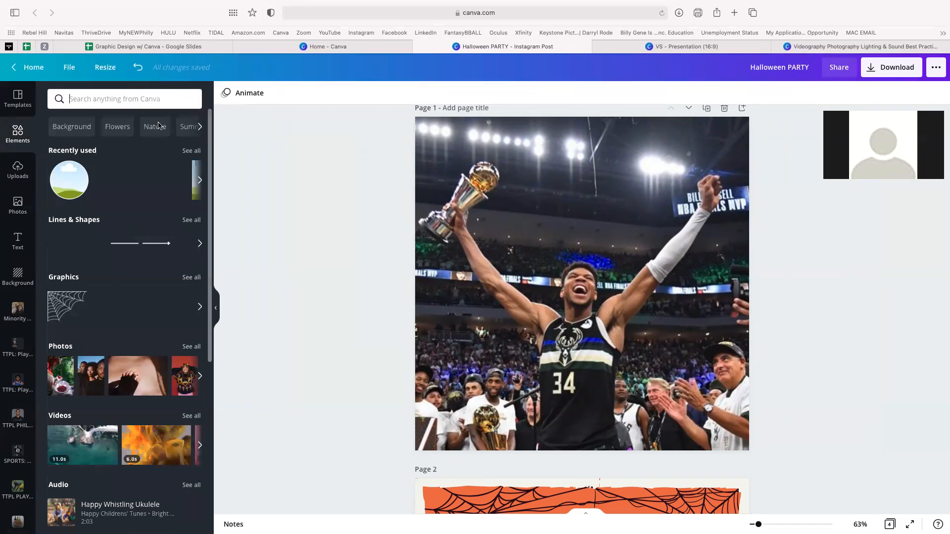
pyautogui.click(189, 221)
pyautogui.scroll(-4, 142, 456)
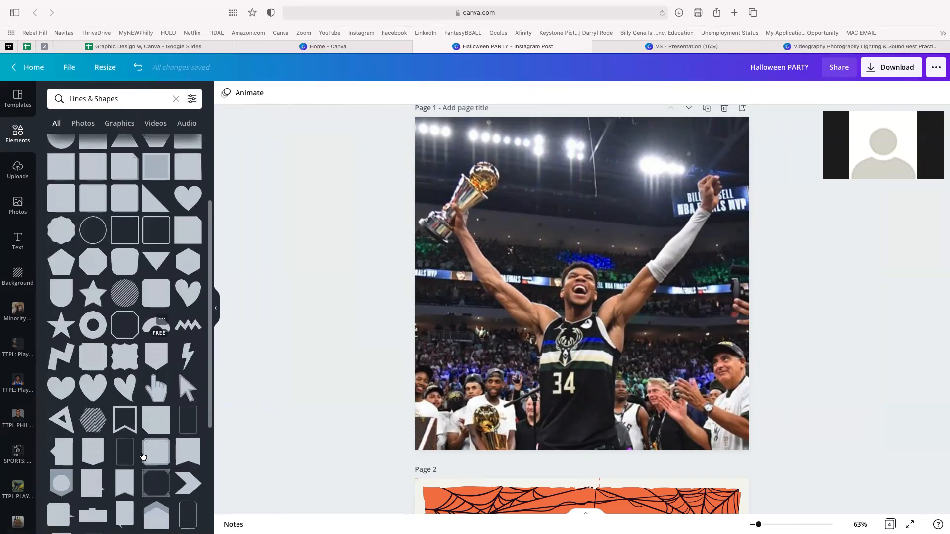
pyautogui.scroll(5, 131, 386)
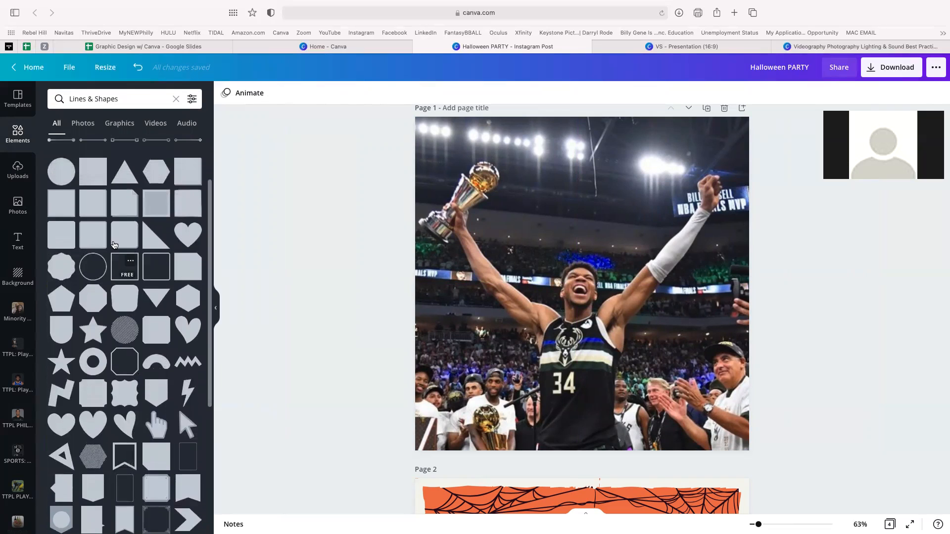
pyautogui.click(99, 179)
# - Stretch the square into a white bar across the page top, then delete it
pyautogui.moveTo(598, 212); pyautogui.dragTo(595, 180)
pyautogui.moveTo(582, 302); pyautogui.dragTo(582, 157)
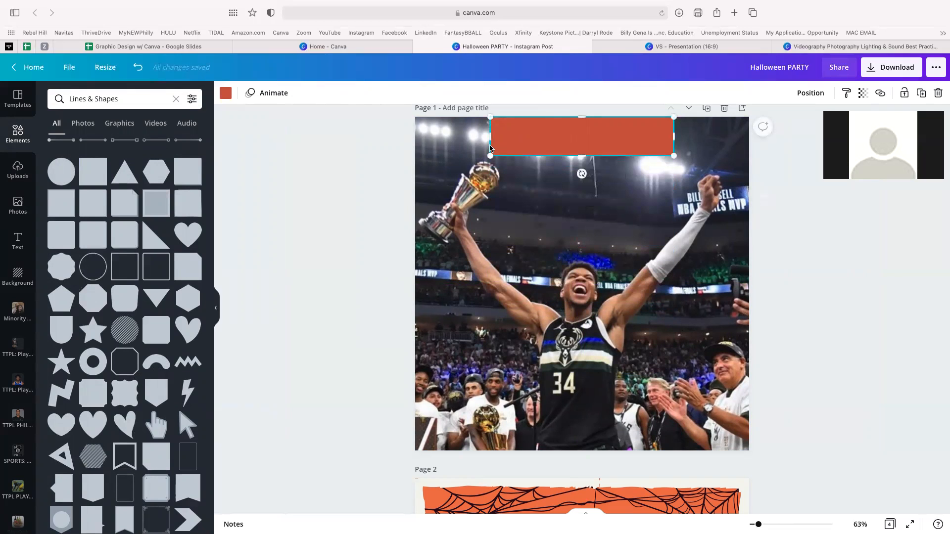
pyautogui.moveTo(492, 140); pyautogui.dragTo(398, 139)
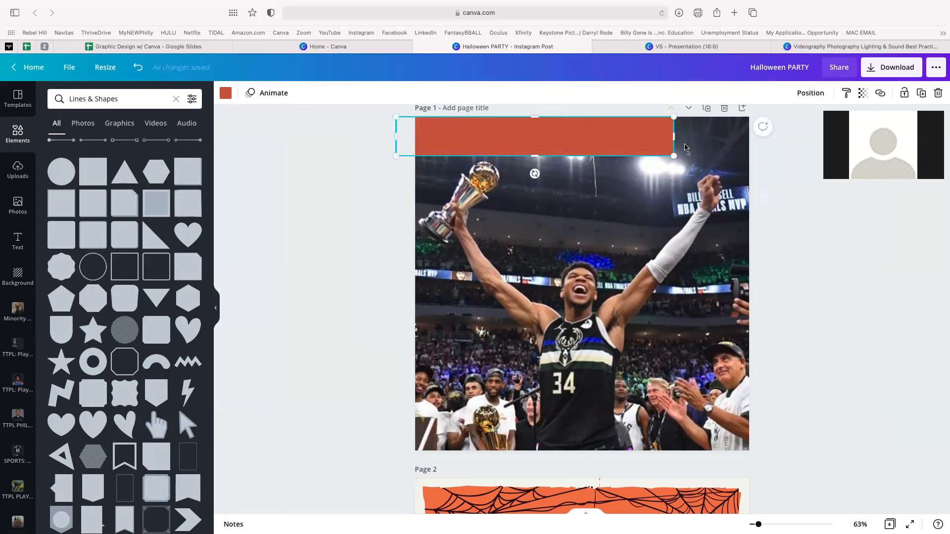
pyautogui.moveTo(674, 139); pyautogui.dragTo(785, 139)
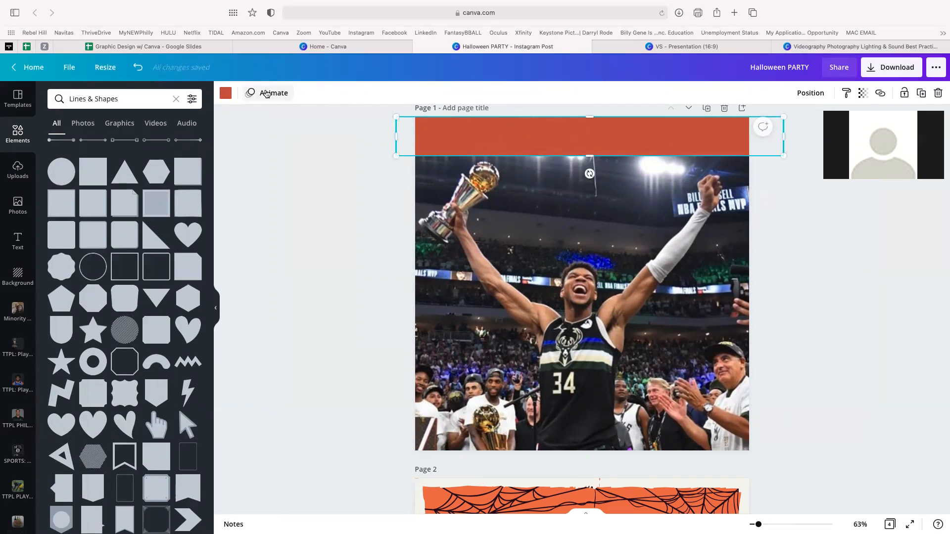
pyautogui.click(226, 95)
pyautogui.click(164, 171)
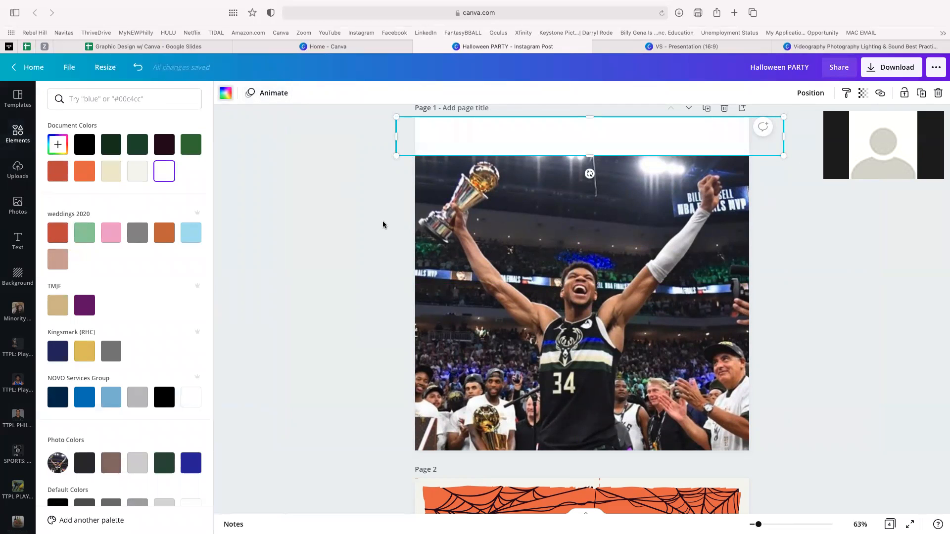
pyautogui.press('Escape')
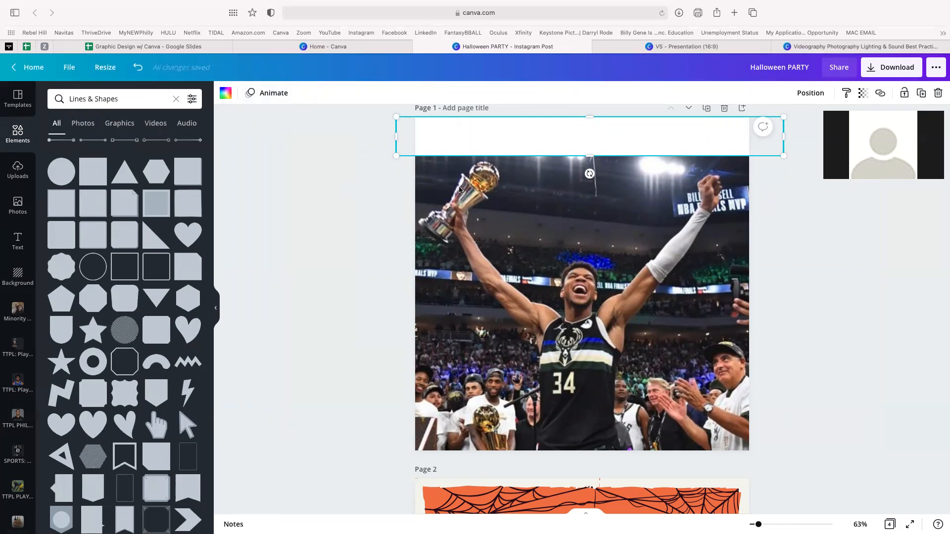
pyautogui.press('Delete')
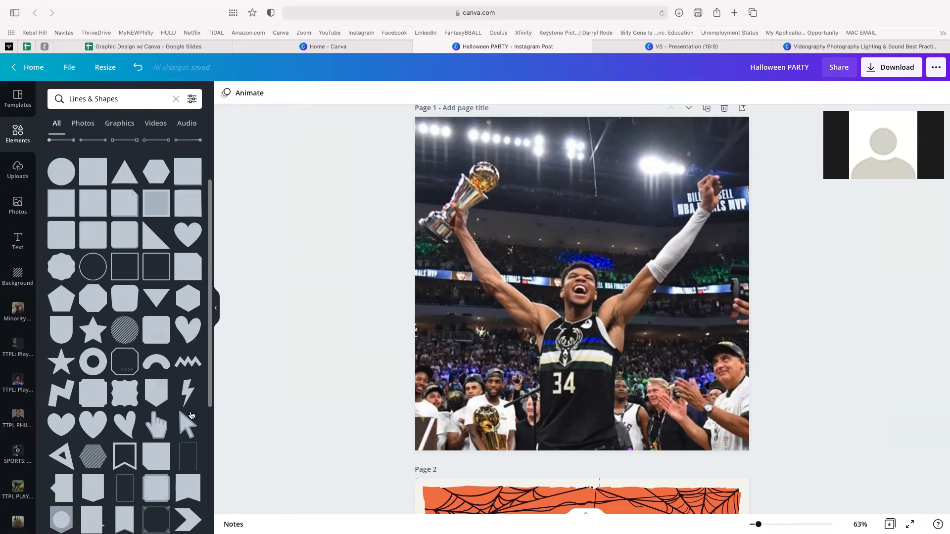
# - Add the arch shape and enlarge it over the top of the photo
pyautogui.scroll(-6, 180, 420)
pyautogui.scroll(-3, 180, 429)
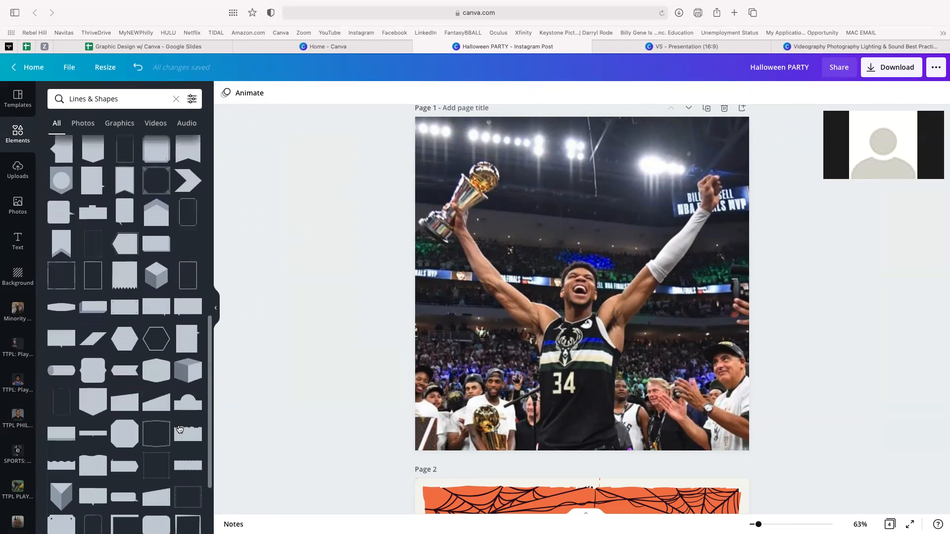
pyautogui.scroll(10, 180, 429)
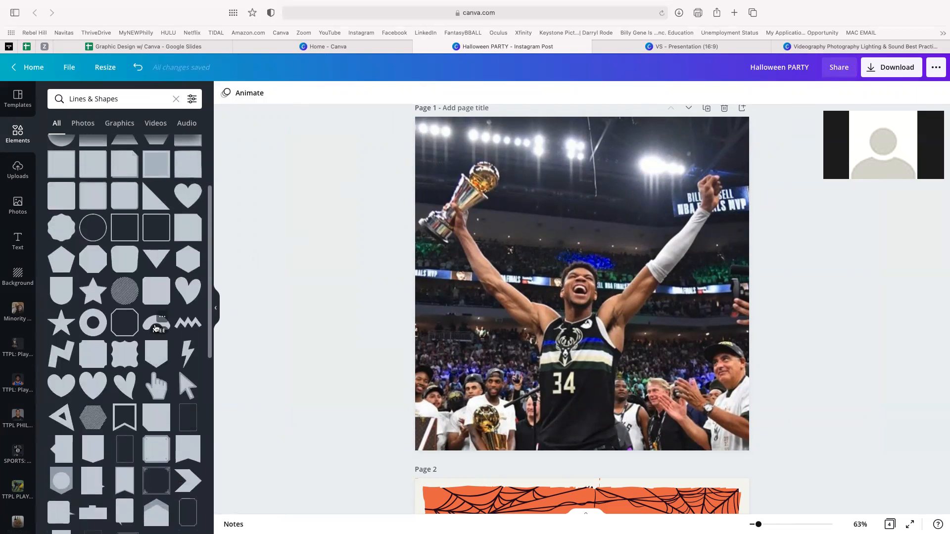
pyautogui.click(156, 324)
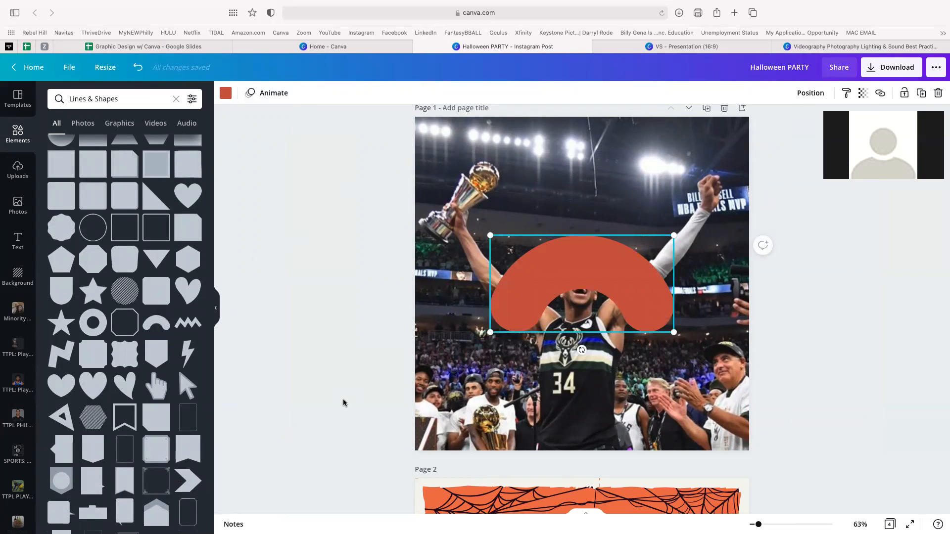
pyautogui.moveTo(634, 286); pyautogui.dragTo(655, 180)
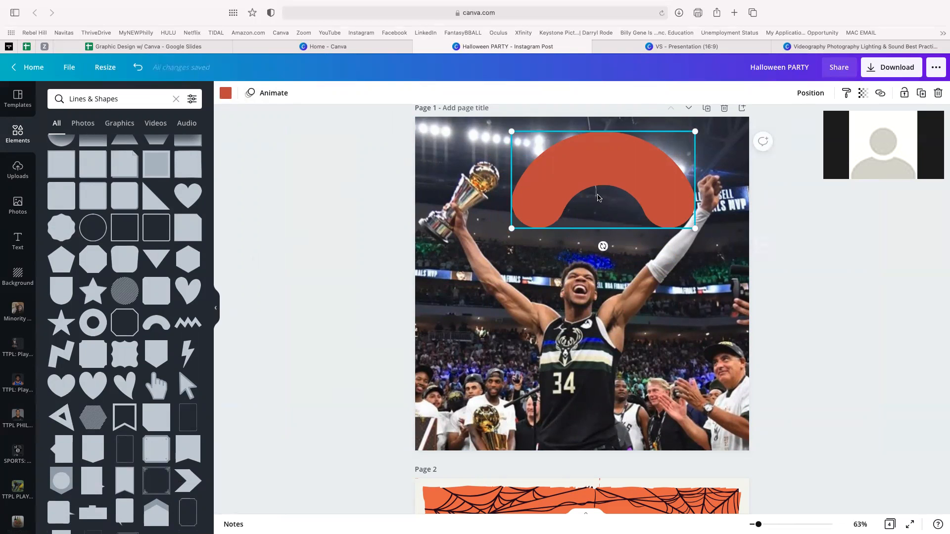
pyautogui.moveTo(692, 231); pyautogui.dragTo(838, 303)
pyautogui.moveTo(696, 206); pyautogui.dragTo(655, 141)
pyautogui.moveTo(471, 237); pyautogui.dragTo(329, 309)
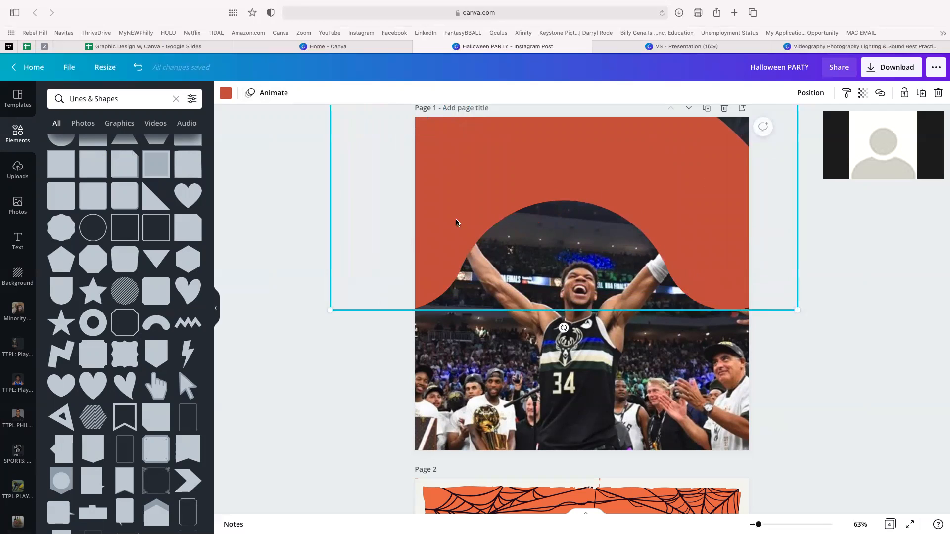
pyautogui.moveTo(465, 213); pyautogui.dragTo(491, 138)
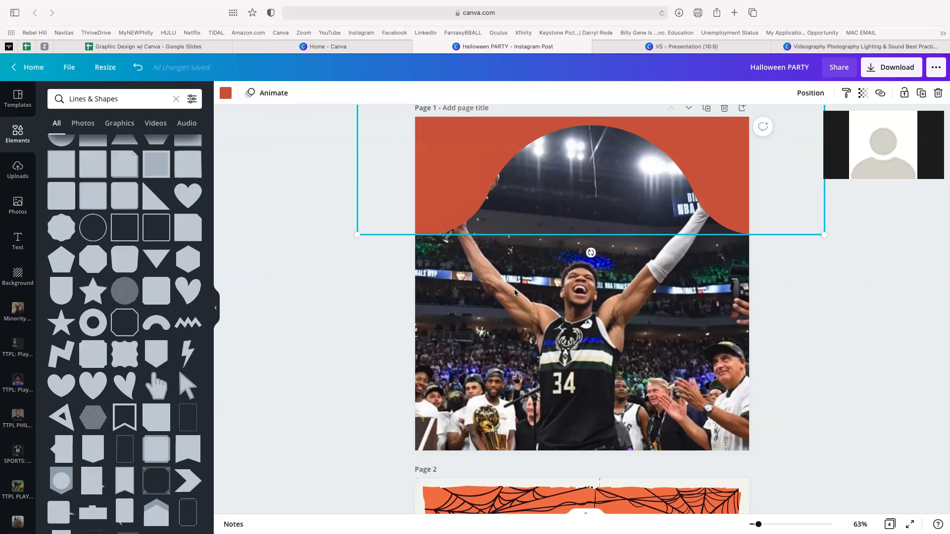
pyautogui.moveTo(537, 196); pyautogui.dragTo(533, 249)
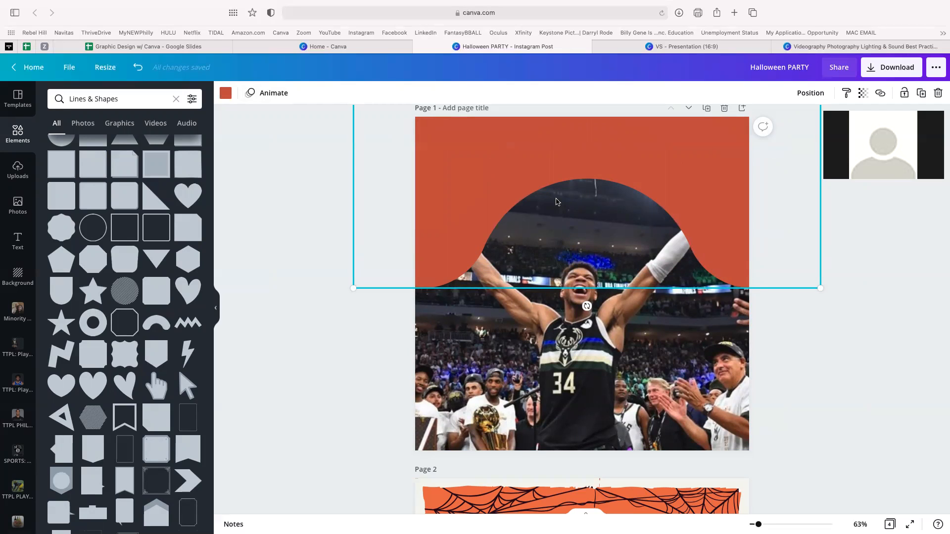
pyautogui.moveTo(546, 238); pyautogui.dragTo(711, 255)
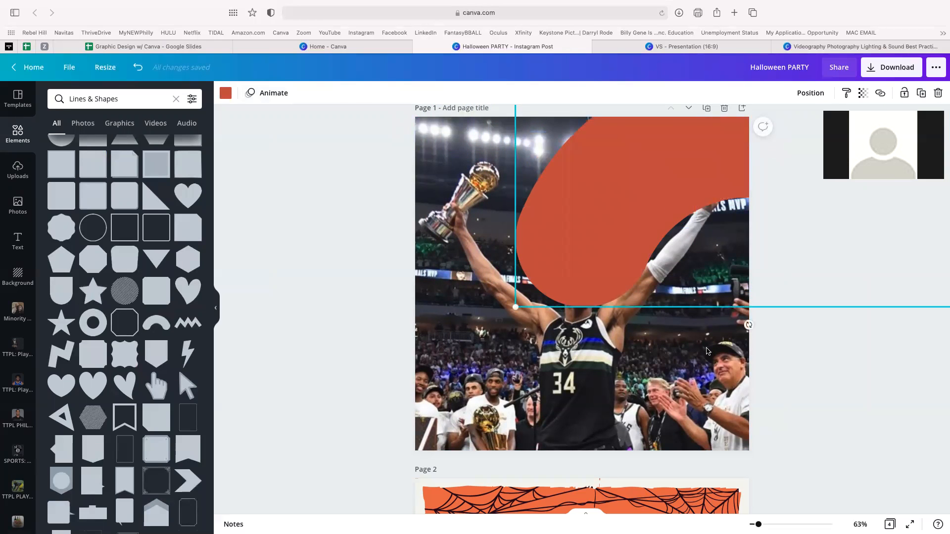
# - Enlarge the arch to cover most of page 1 and align it with the page top
pyautogui.moveTo(759, 525); pyautogui.dragTo(752, 524)
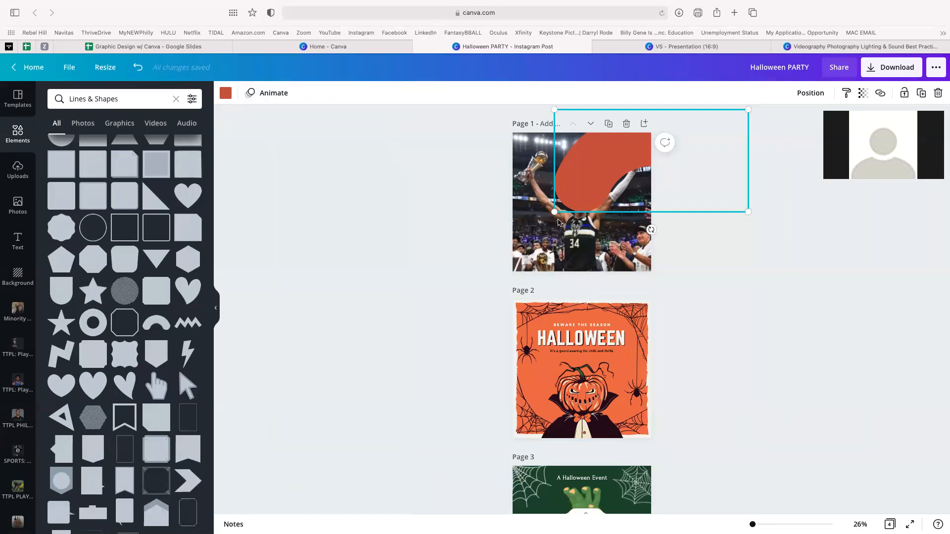
pyautogui.moveTo(530, 220); pyautogui.dragTo(274, 262)
pyautogui.moveTo(549, 208); pyautogui.dragTo(689, 114)
pyautogui.moveTo(556, 183); pyautogui.dragTo(664, 170)
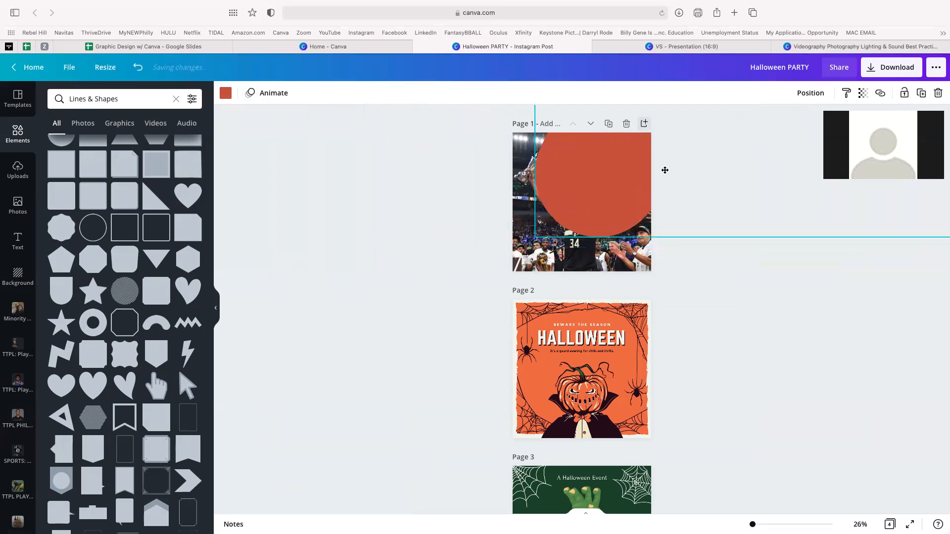
pyautogui.moveTo(576, 202); pyautogui.dragTo(101, 324)
pyautogui.moveTo(582, 193); pyautogui.dragTo(473, 190)
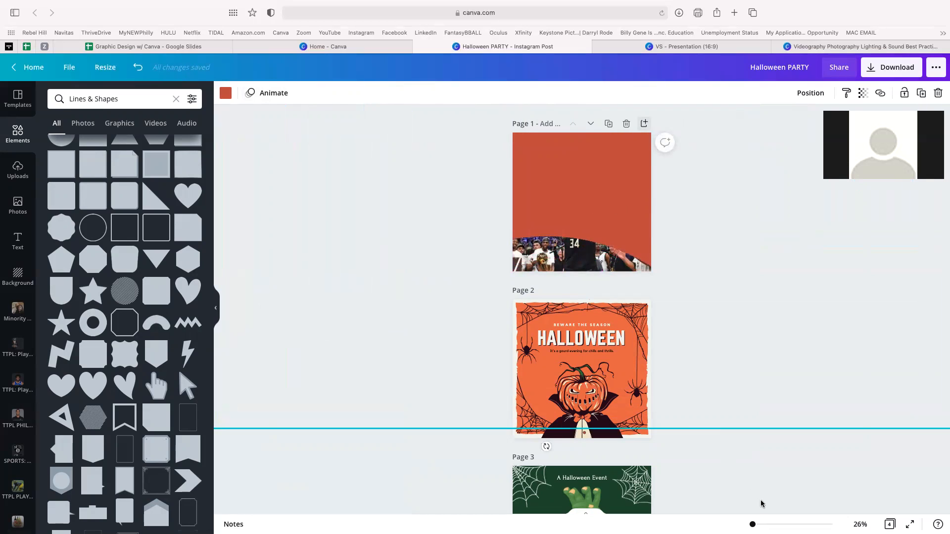
pyautogui.scroll(-3, 582, 308)
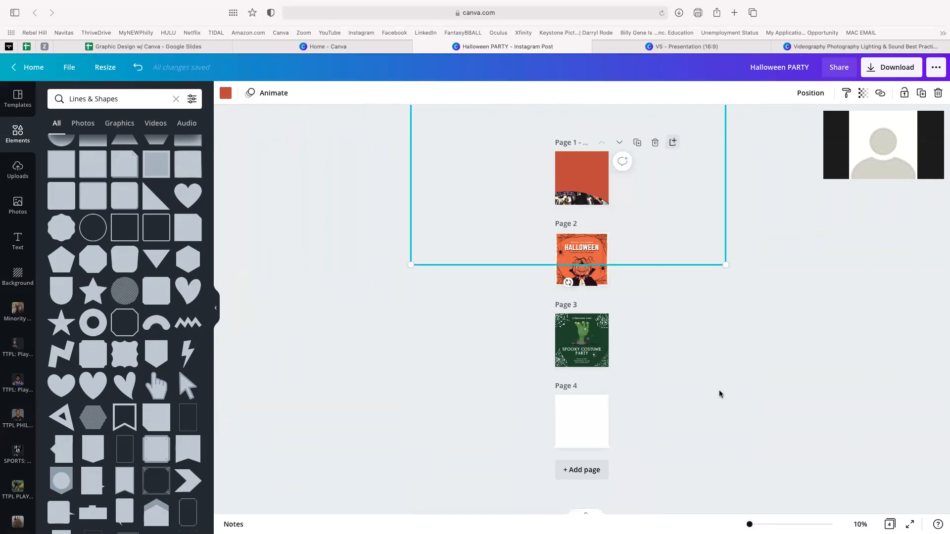
pyautogui.moveTo(585, 170); pyautogui.dragTo(596, 138)
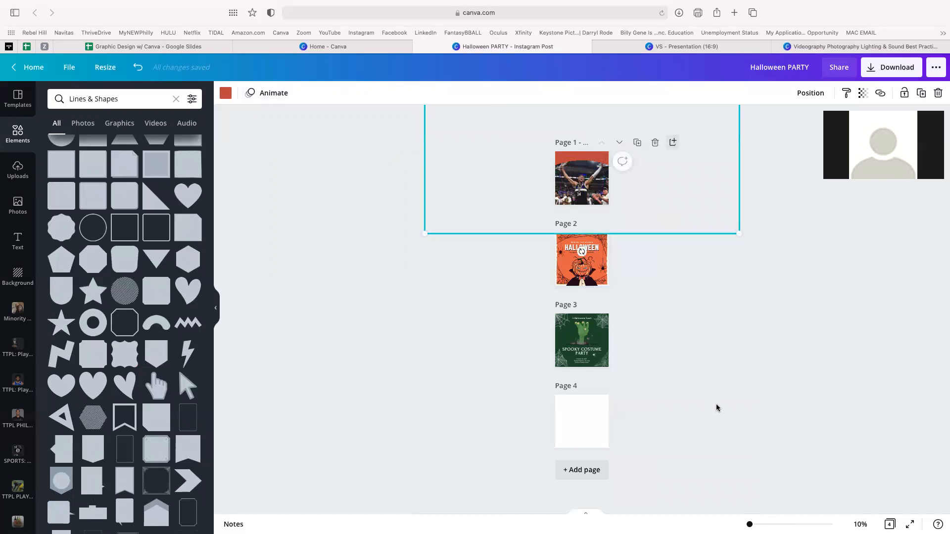
pyautogui.moveTo(749, 524)
pyautogui.mouseDown()
pyautogui.moveTo(768, 525)
pyautogui.moveTo(758, 524)
pyautogui.mouseUp()
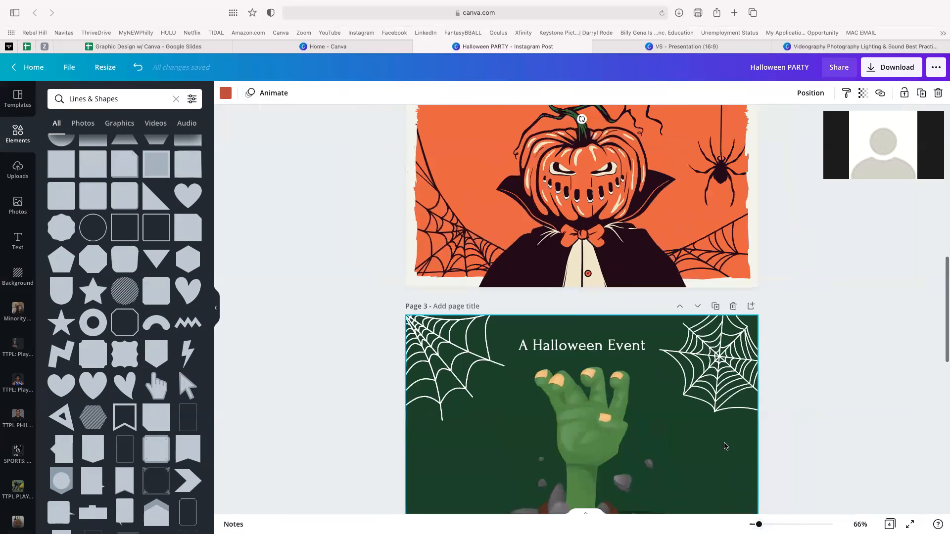
pyautogui.scroll(10, 725, 445)
pyautogui.scroll(1, 725, 446)
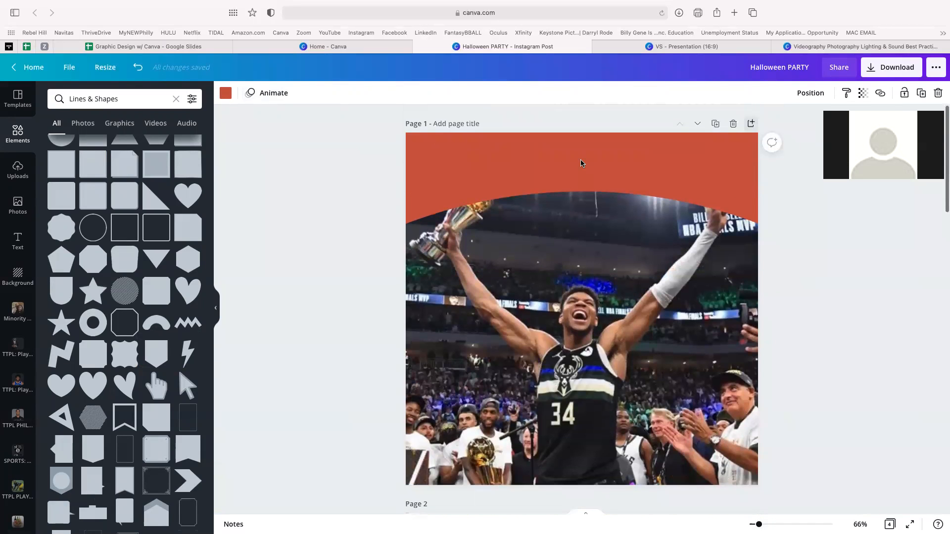
pyautogui.moveTo(581, 163); pyautogui.dragTo(580, 137)
# - Change the arch's fill colour to white
pyautogui.click(226, 93)
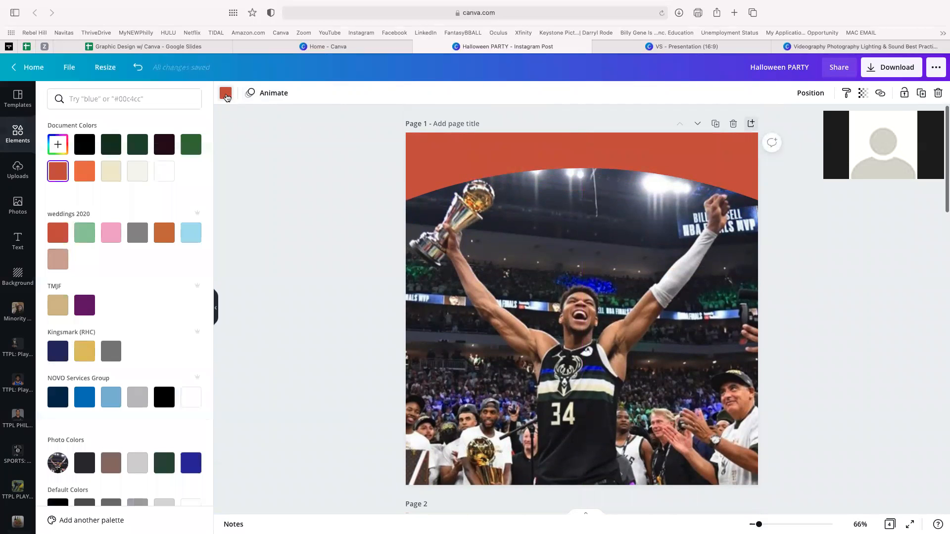
pyautogui.click(156, 171)
pyautogui.click(312, 216)
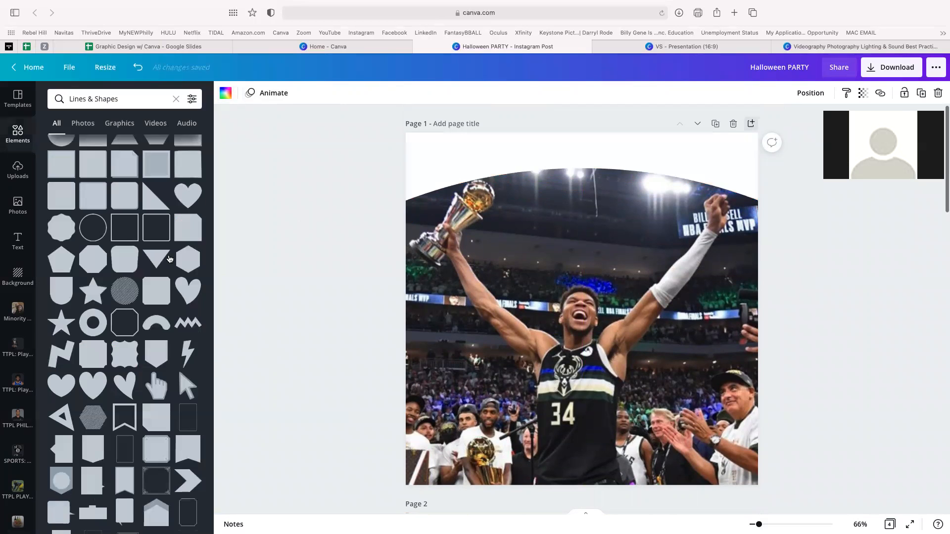
# - Add a subheading text box reading '2021 NBA CHAMPIONS'
pyautogui.click(21, 241)
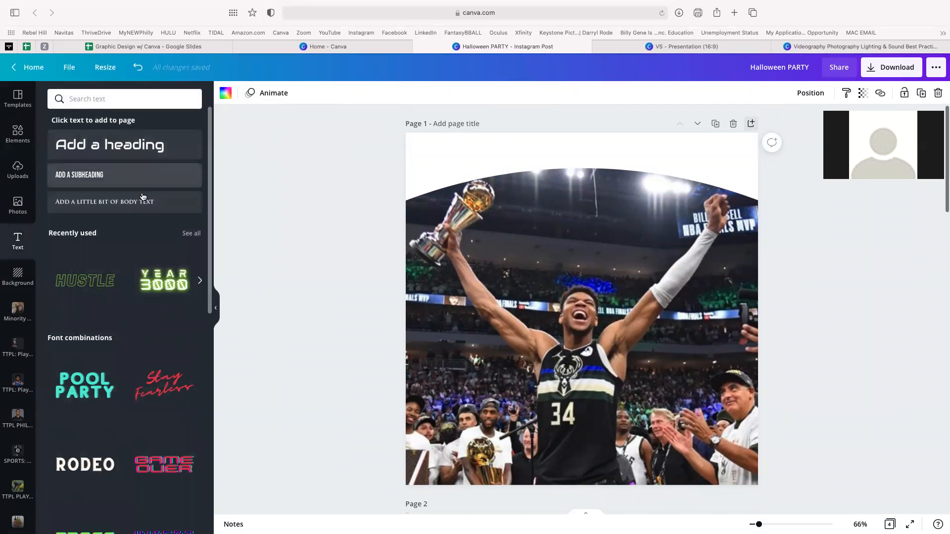
pyautogui.click(120, 178)
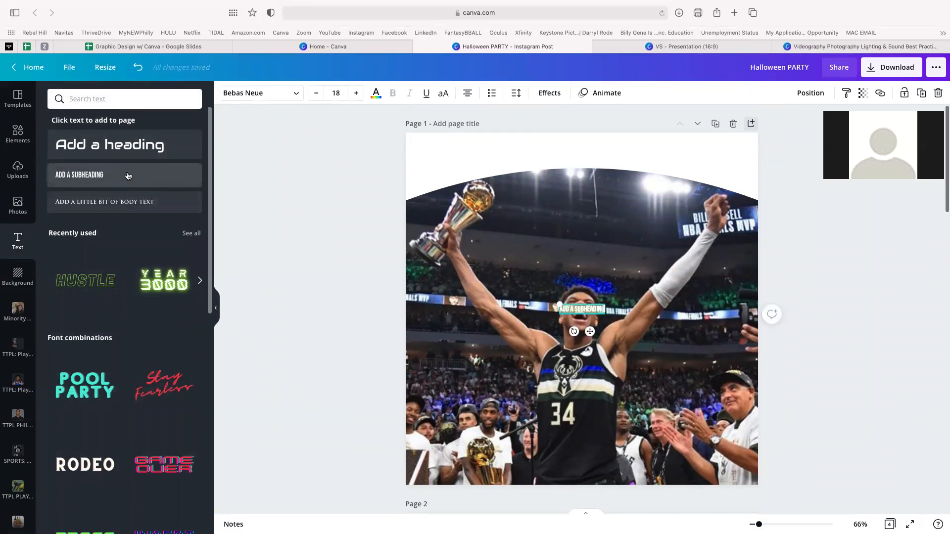
pyautogui.write('2021')
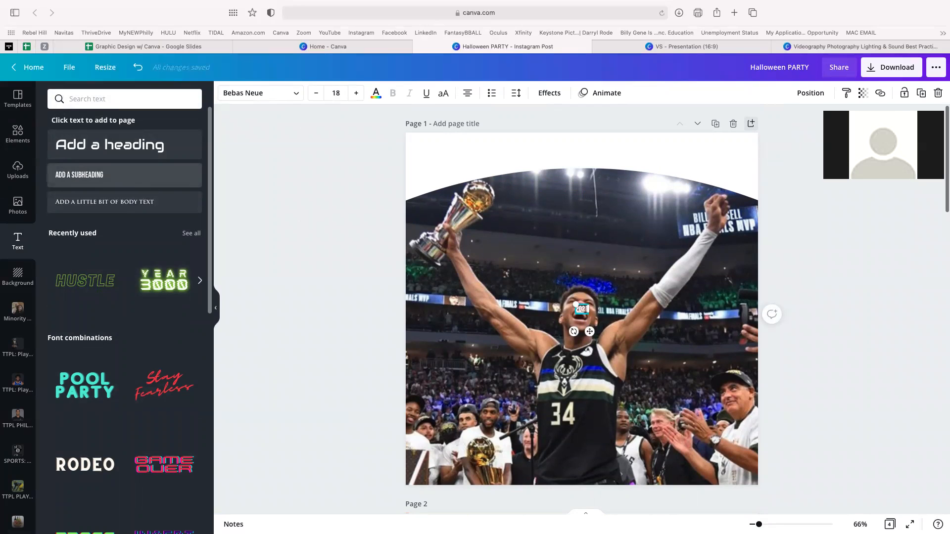
pyautogui.press('BackSpace')
pyautogui.write('4')
pyautogui.press('BackSpace')
pyautogui.write('1 NBA CHAMPIONS')
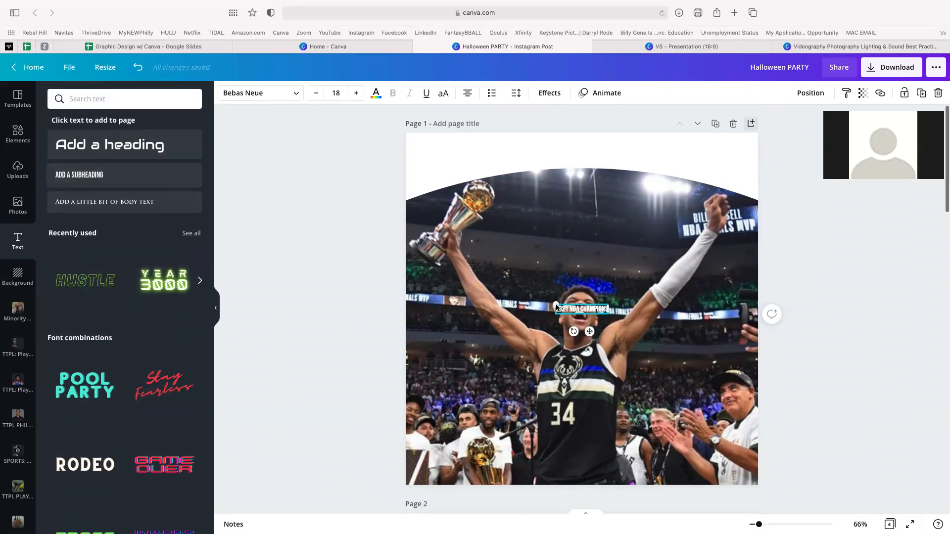
# - Enlarge the heading, colour it dark green, and move it above the arched photo
pyautogui.moveTo(557, 305); pyautogui.dragTo(426, 282)
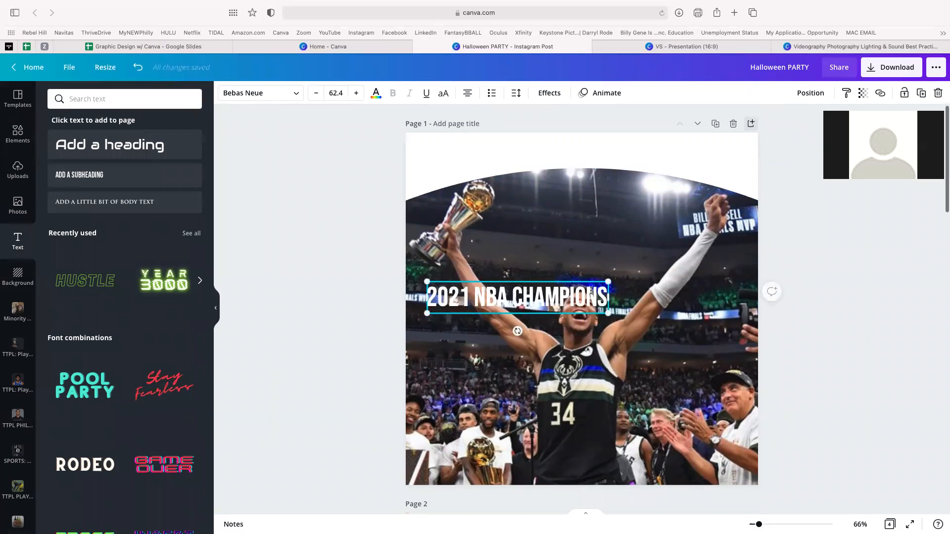
pyautogui.moveTo(567, 280); pyautogui.dragTo(636, 188)
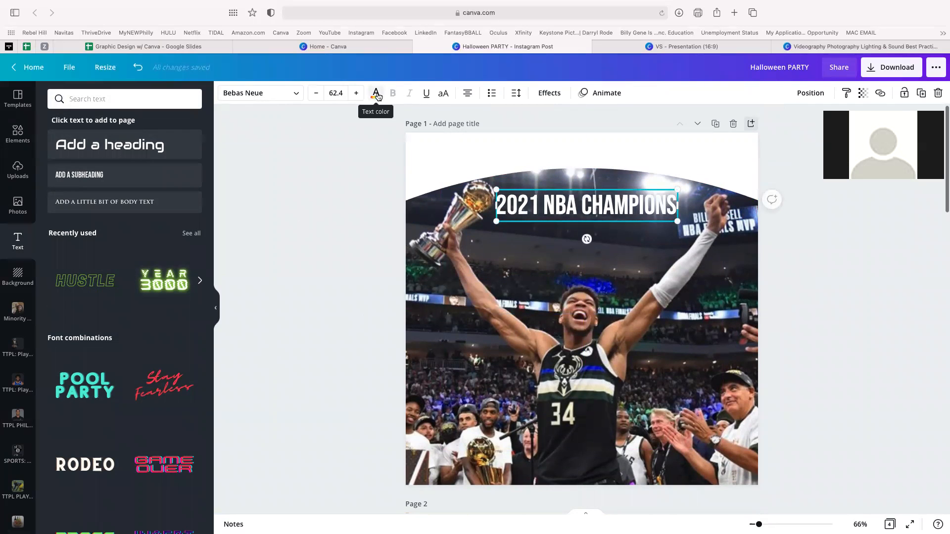
pyautogui.click(377, 94)
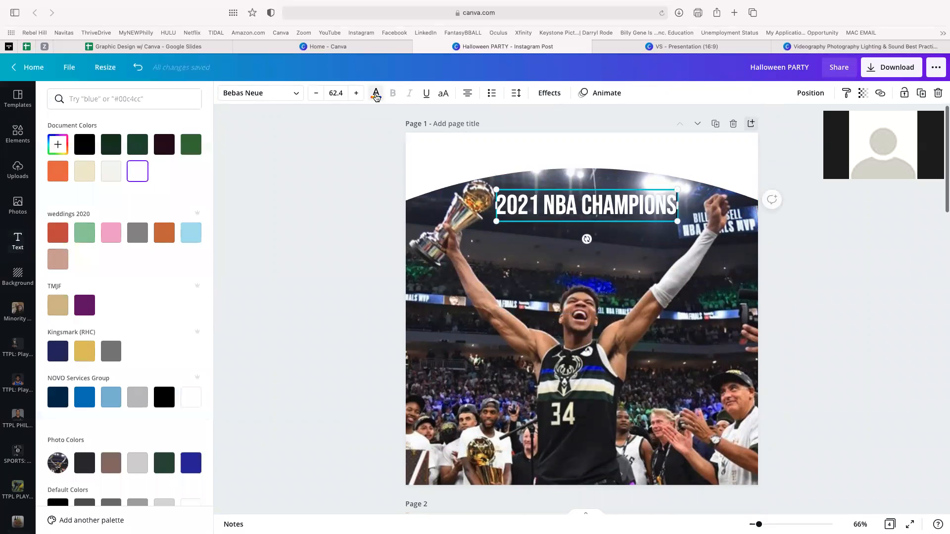
pyautogui.click(111, 144)
pyautogui.moveTo(566, 189); pyautogui.dragTo(561, 137)
pyautogui.click(613, 253)
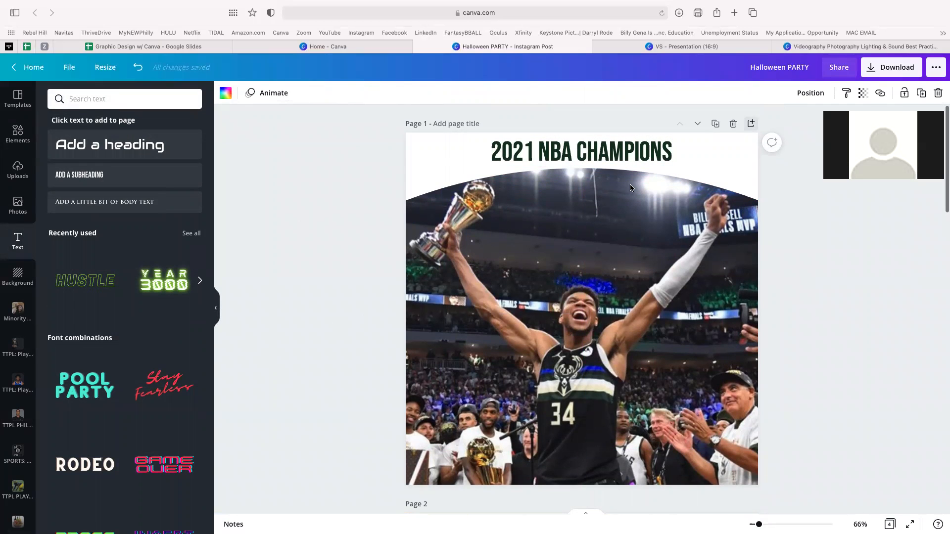
pyautogui.click(625, 152)
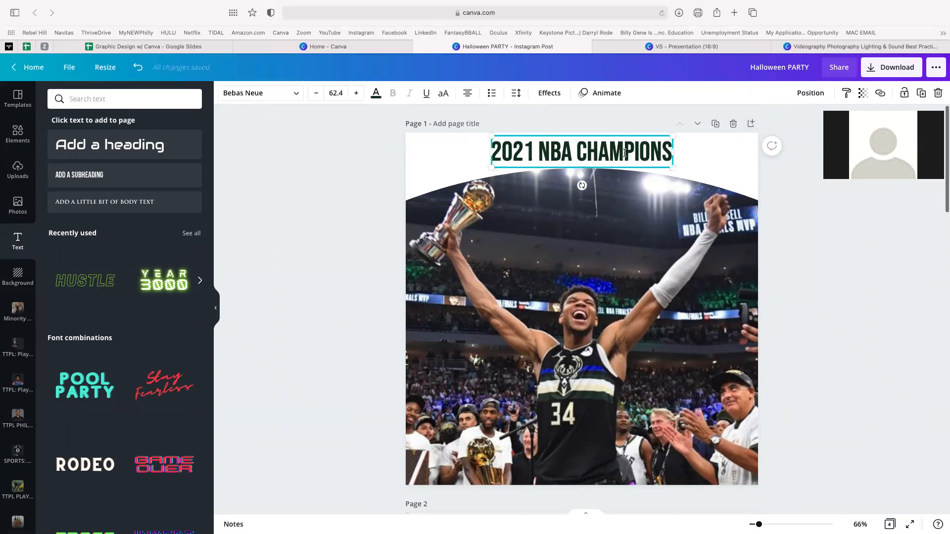
# - Apply a gentle Curve text effect to the heading and re-centre it over the arch
pyautogui.click(555, 94)
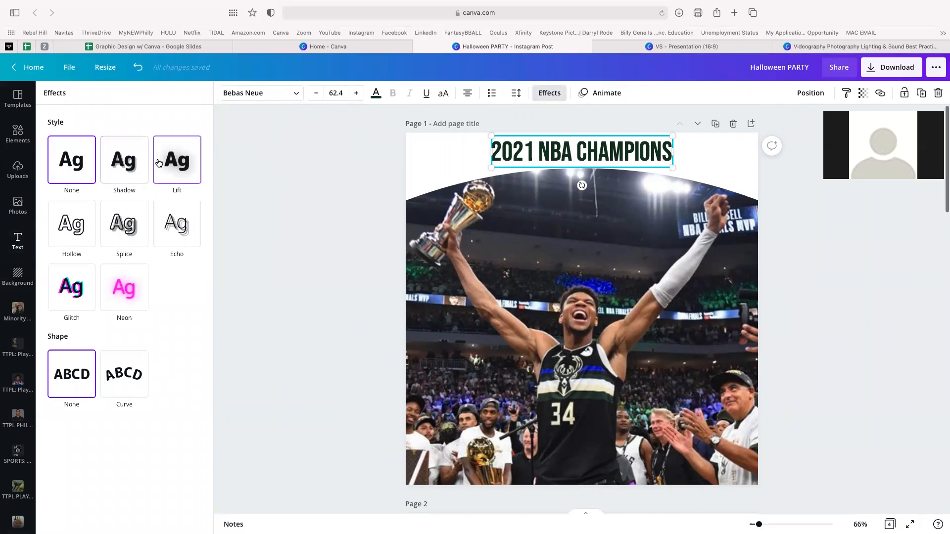
pyautogui.click(132, 390)
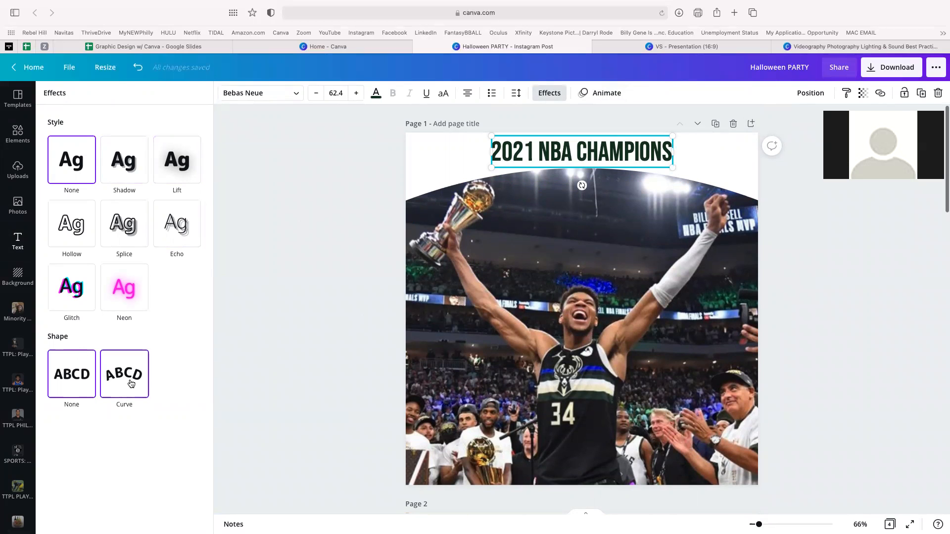
pyautogui.click(129, 379)
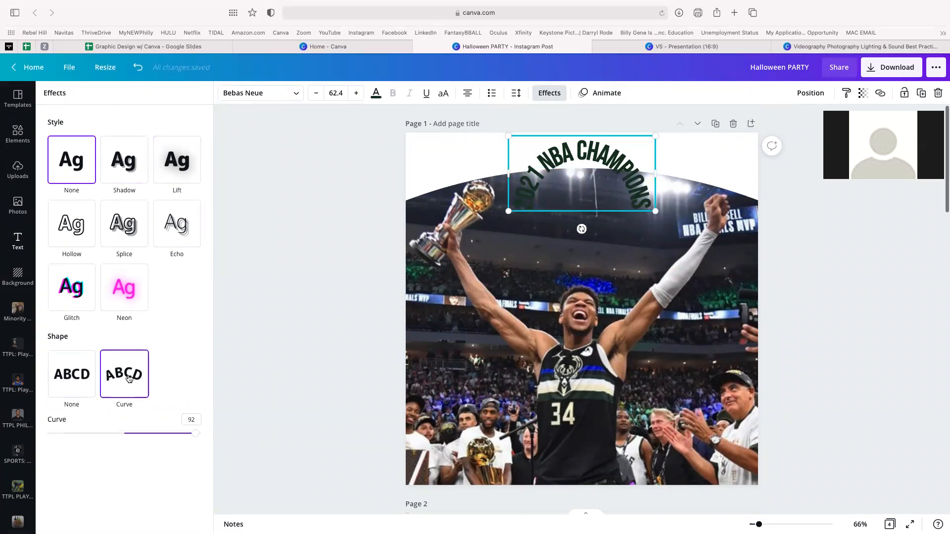
pyautogui.moveTo(196, 435); pyautogui.dragTo(134, 427)
pyautogui.moveTo(583, 151); pyautogui.dragTo(585, 154)
pyautogui.click(320, 162)
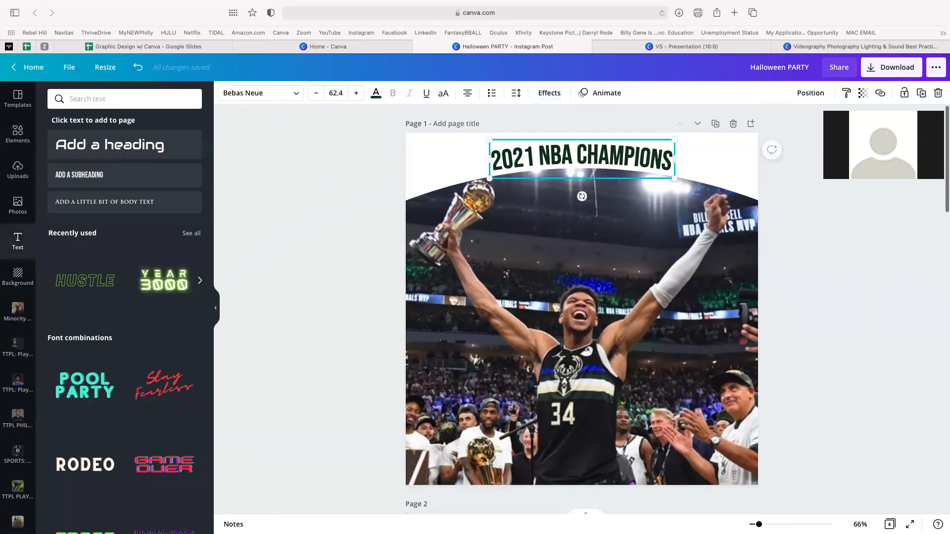
pyautogui.click(292, 322)
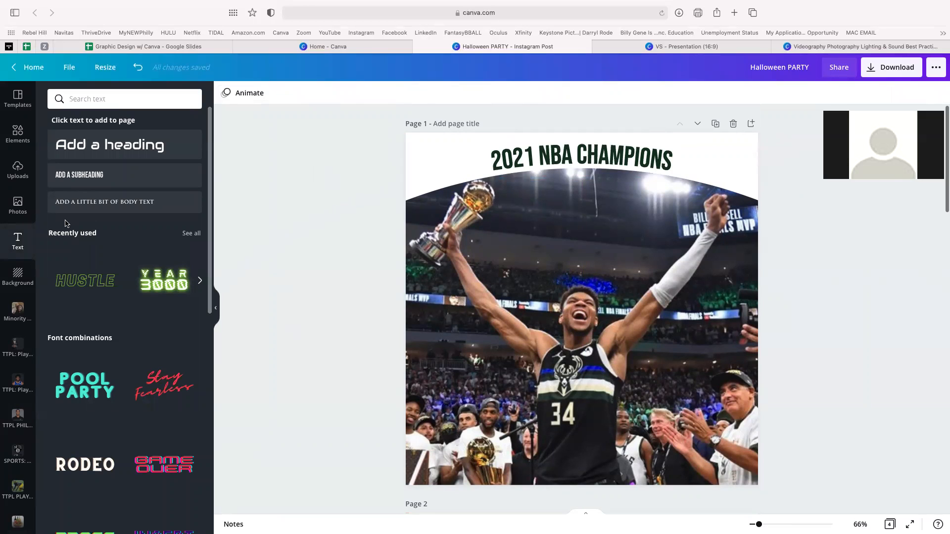
# - Search elements for 'trophy', add the gold trophy, and shrink it beside the headline
pyautogui.click(19, 137)
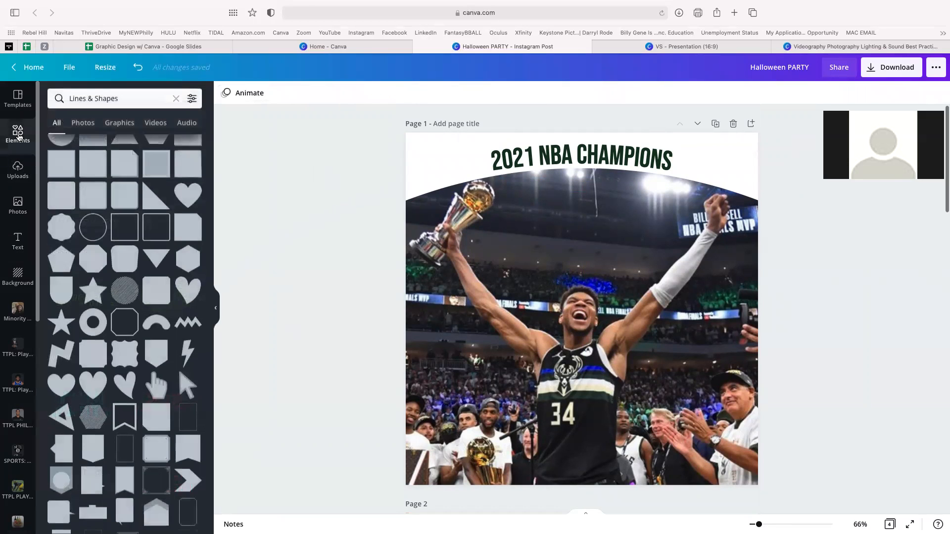
pyautogui.click(175, 98)
pyautogui.write('tr')
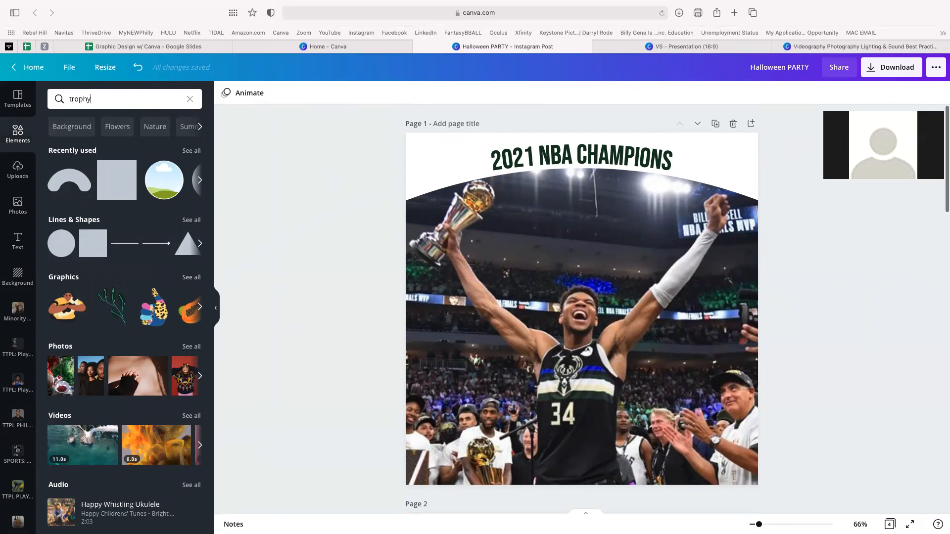
pyautogui.write('ophy')
pyautogui.press('Return')
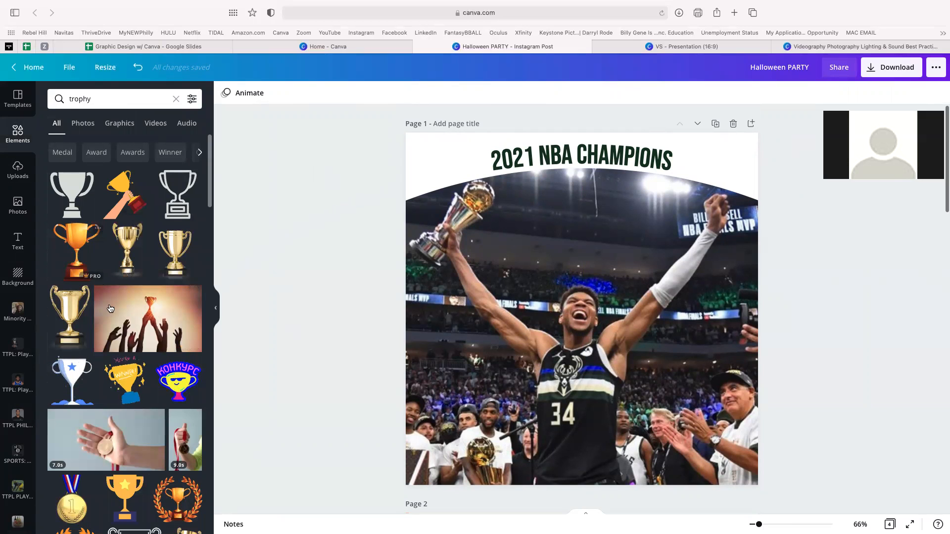
pyautogui.click(182, 252)
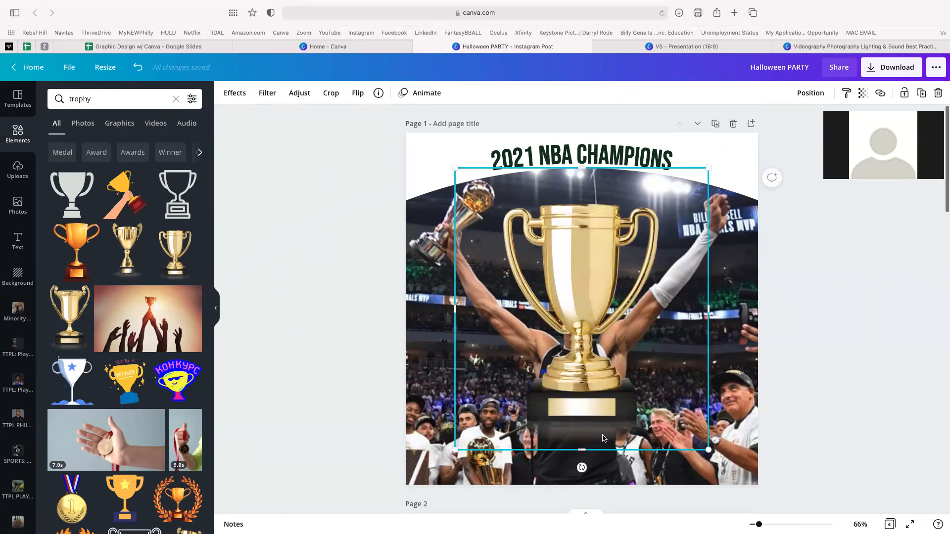
pyautogui.moveTo(597, 313); pyautogui.dragTo(587, 262)
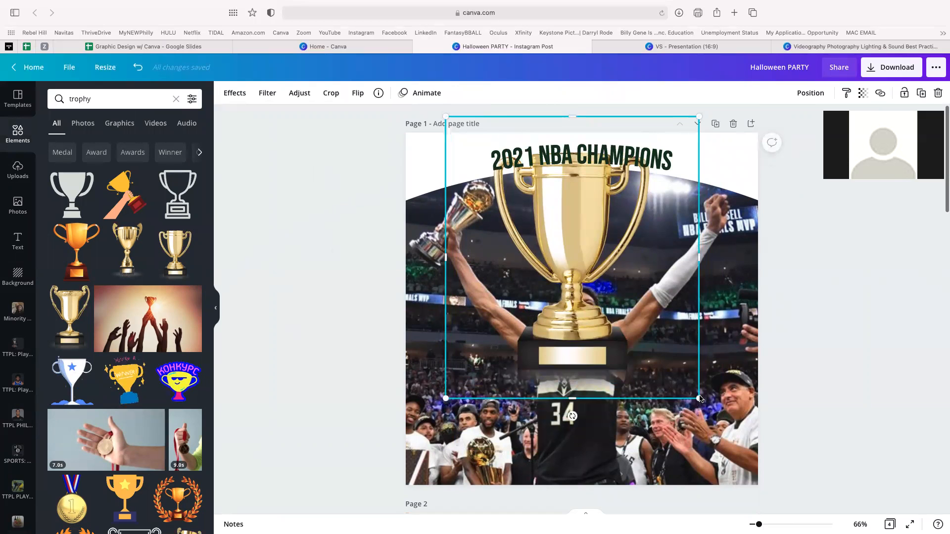
pyautogui.moveTo(686, 389); pyautogui.dragTo(469, 178)
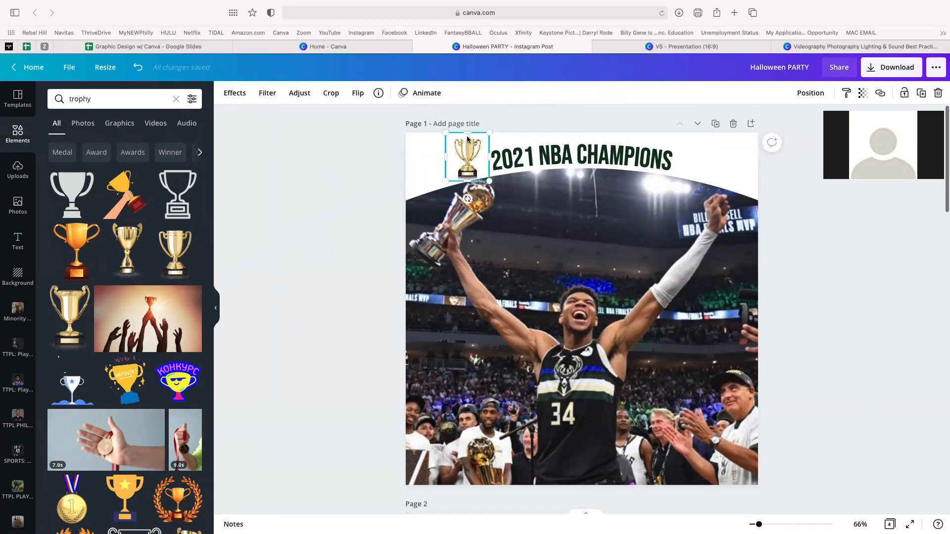
pyautogui.moveTo(445, 134); pyautogui.dragTo(452, 142)
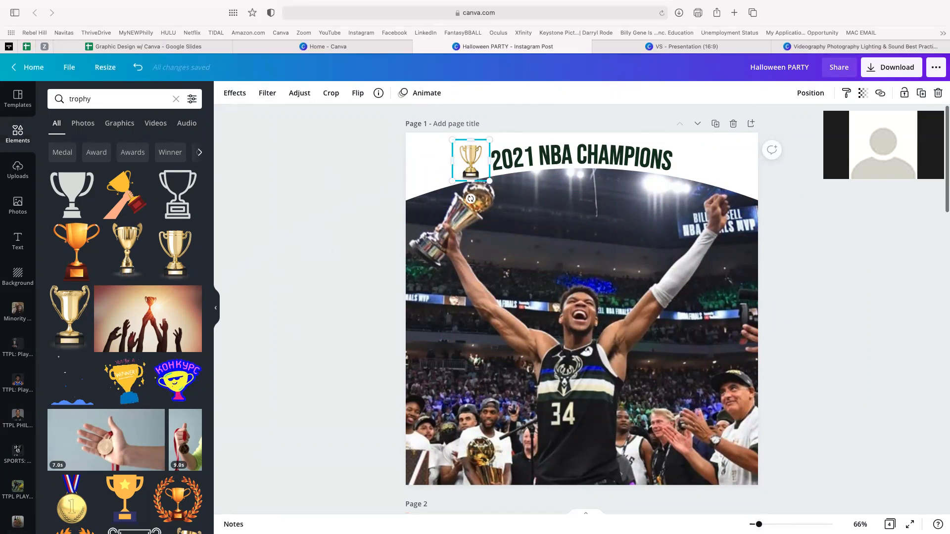
# - Tilt the left trophy to -11 degrees and shrink it slightly more
pyautogui.scroll(10, 651, 416)
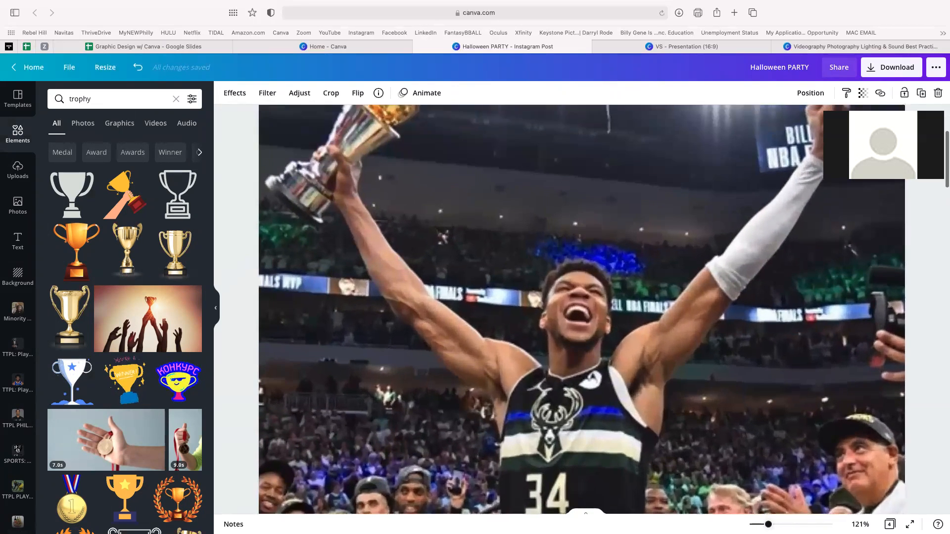
pyautogui.scroll(5, 652, 413)
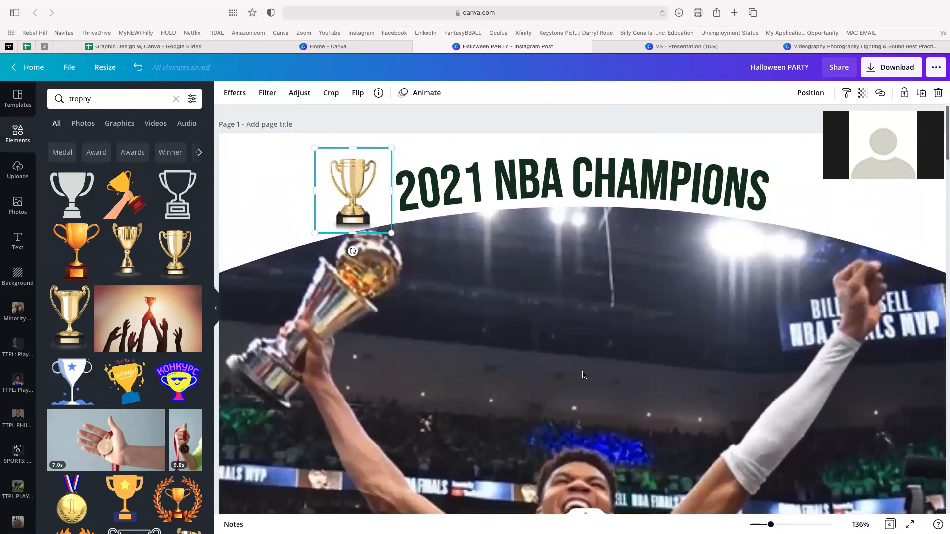
pyautogui.moveTo(354, 251); pyautogui.dragTo(364, 256)
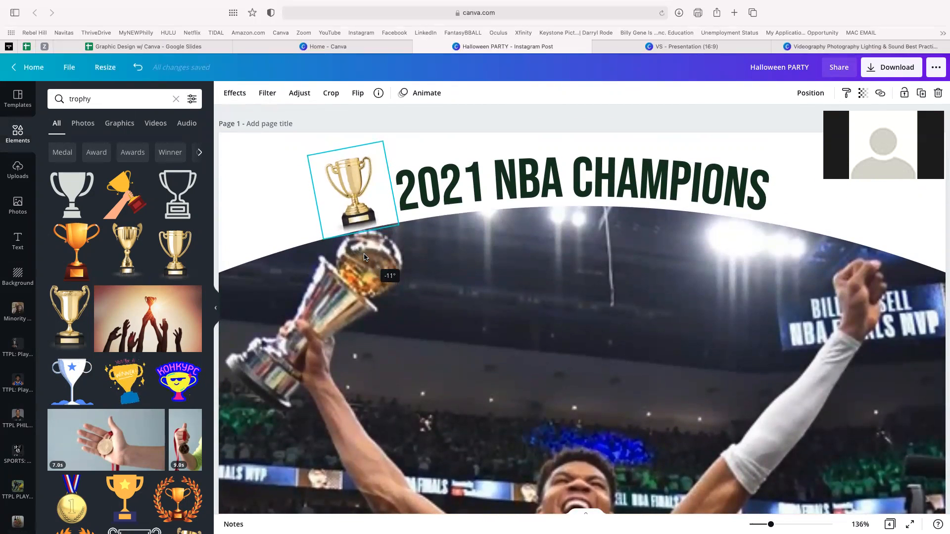
pyautogui.moveTo(309, 155); pyautogui.dragTo(318, 173)
pyautogui.click(487, 378)
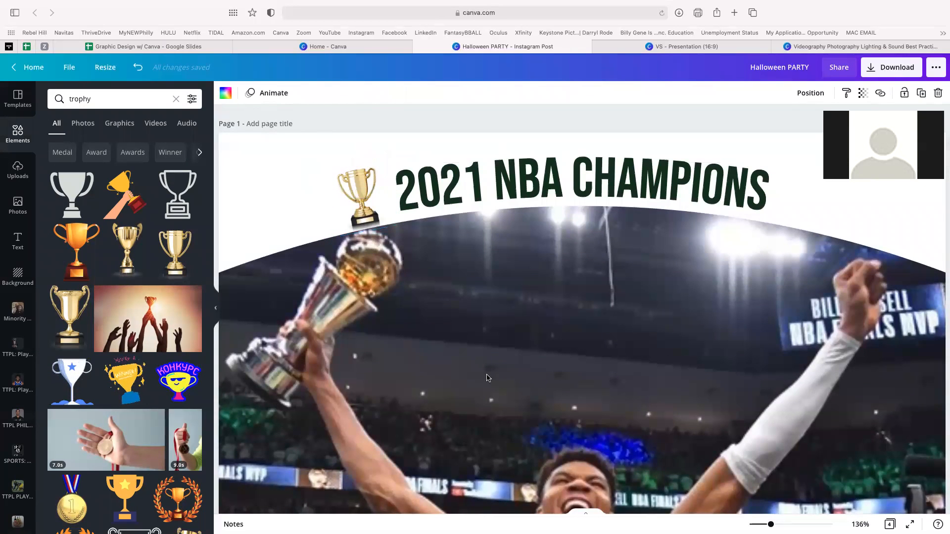
pyautogui.click(363, 202)
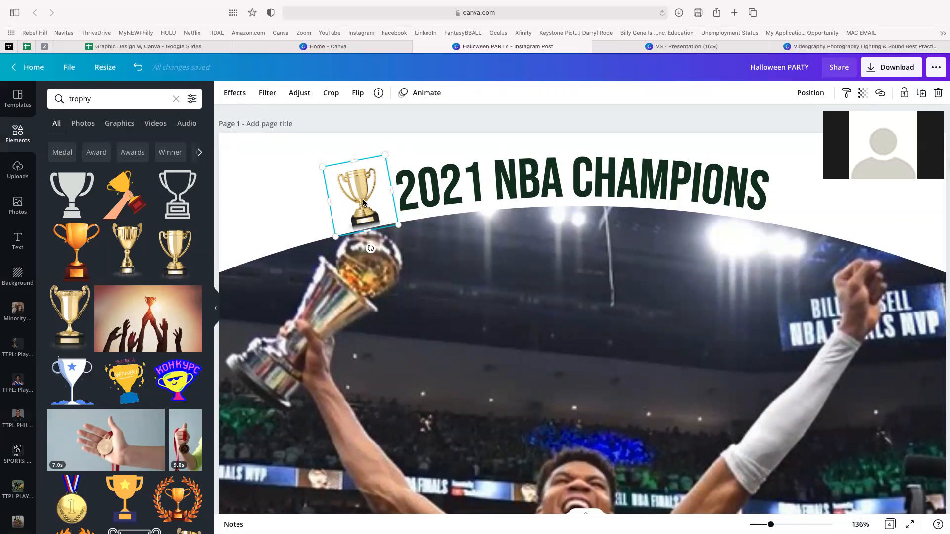
# - Duplicate the trophy and place the copy at the headline's right end, tilted 13 degrees
pyautogui.press('super+v')
pyautogui.moveTo(373, 200); pyautogui.dragTo(810, 182)
pyautogui.moveTo(806, 239); pyautogui.dragTo(785, 238)
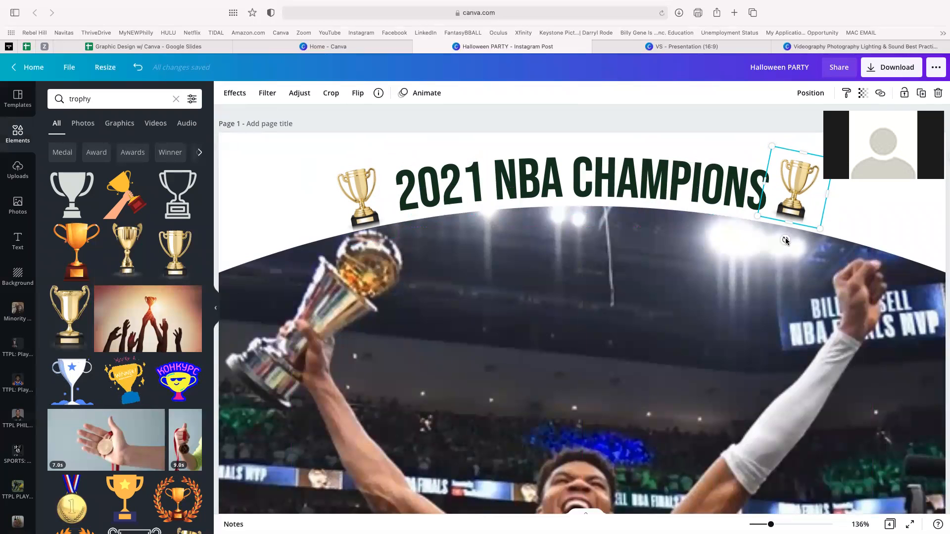
pyautogui.moveTo(796, 183); pyautogui.dragTo(798, 187)
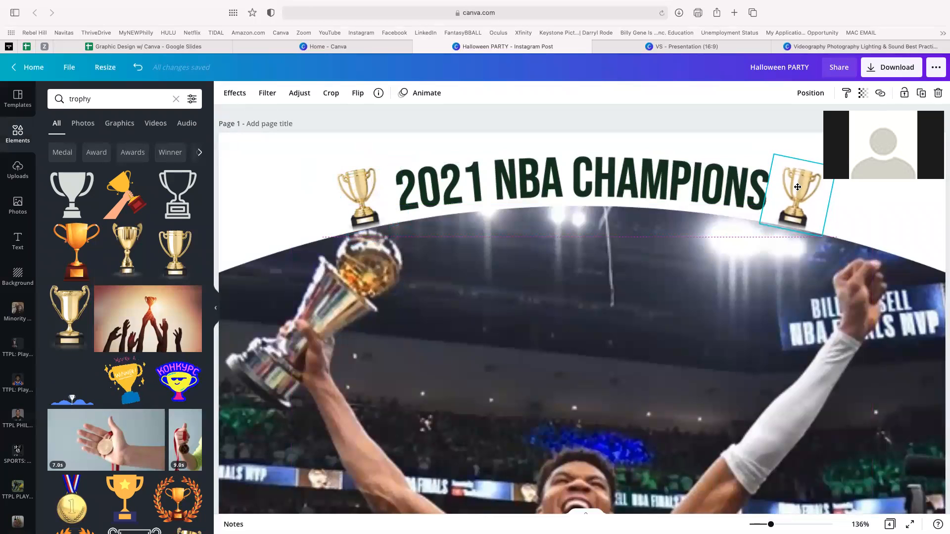
pyautogui.click(776, 337)
pyautogui.press('super+alt+0')
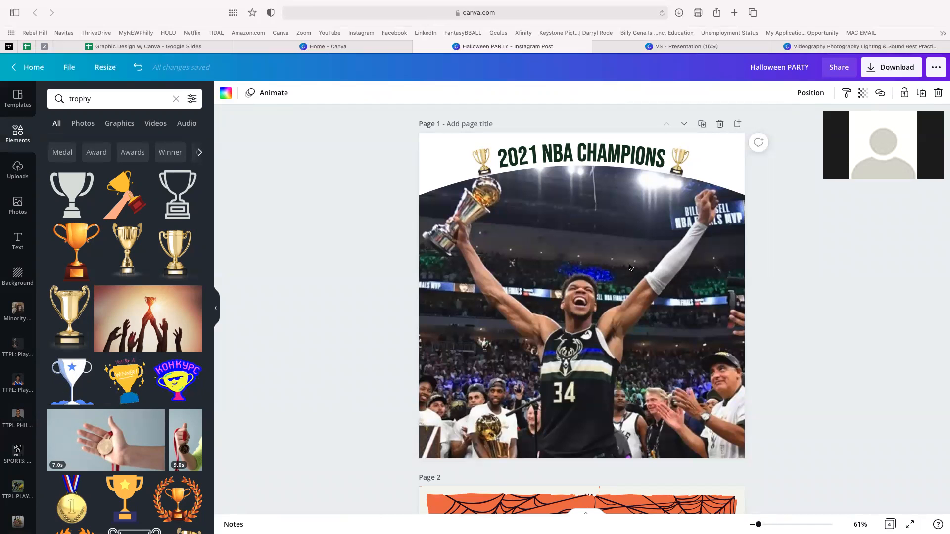
pyautogui.click(485, 158)
# - Advance from the Beyond The Basics slide to the Resources slide
pyautogui.click(563, 157)
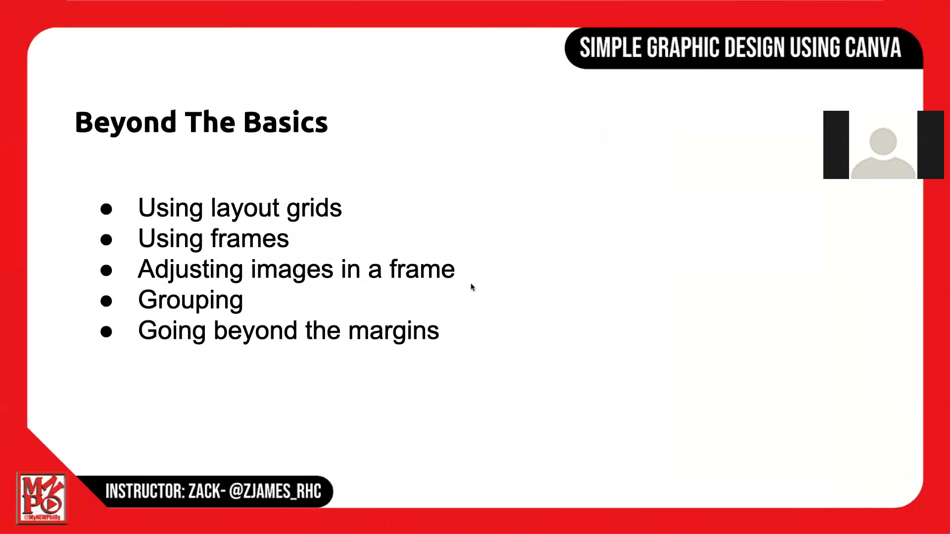
pyautogui.click(466, 287)
pyautogui.press('Left')
pyautogui.press('Right')
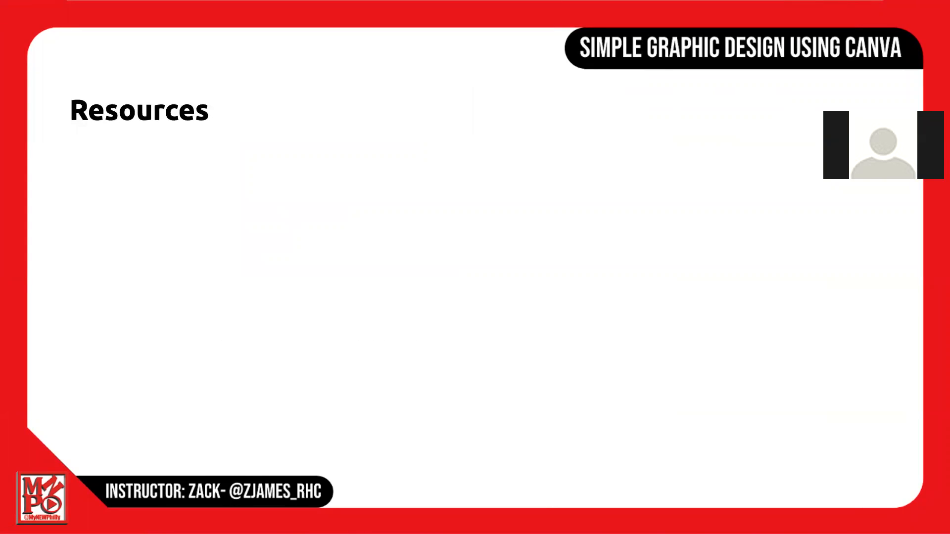
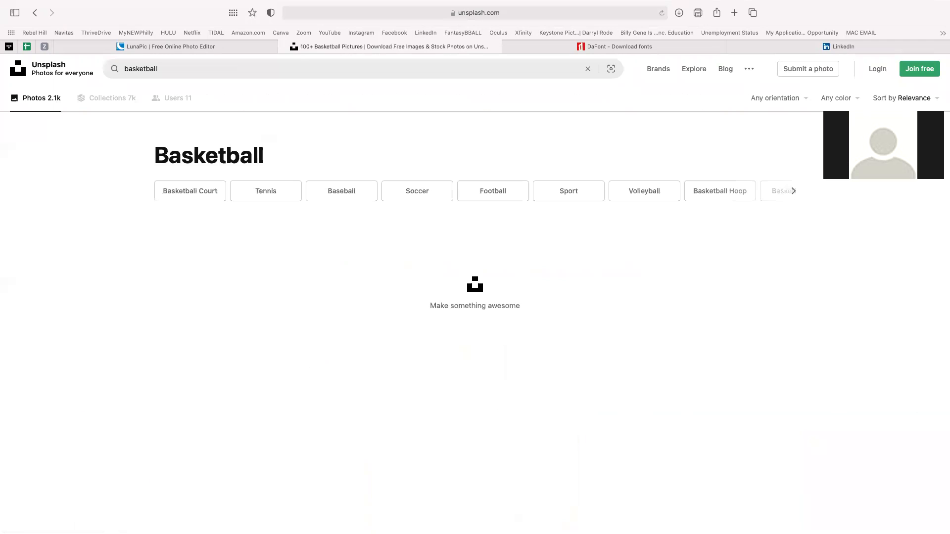
# - Download the free Spalding basketball outdoor-court photo from Unsplash and return to Canva
pyautogui.scroll(-2, 574, 407)
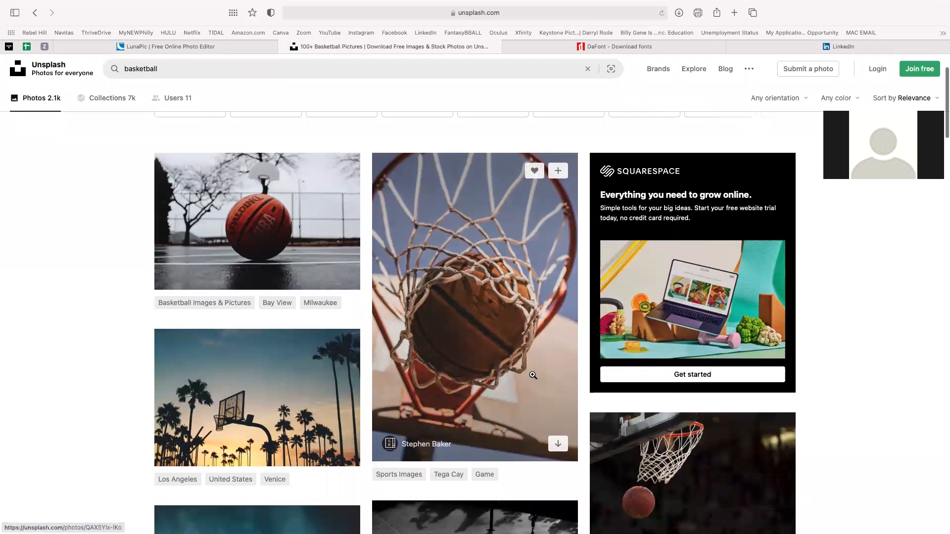
pyautogui.scroll(-2, 463, 391)
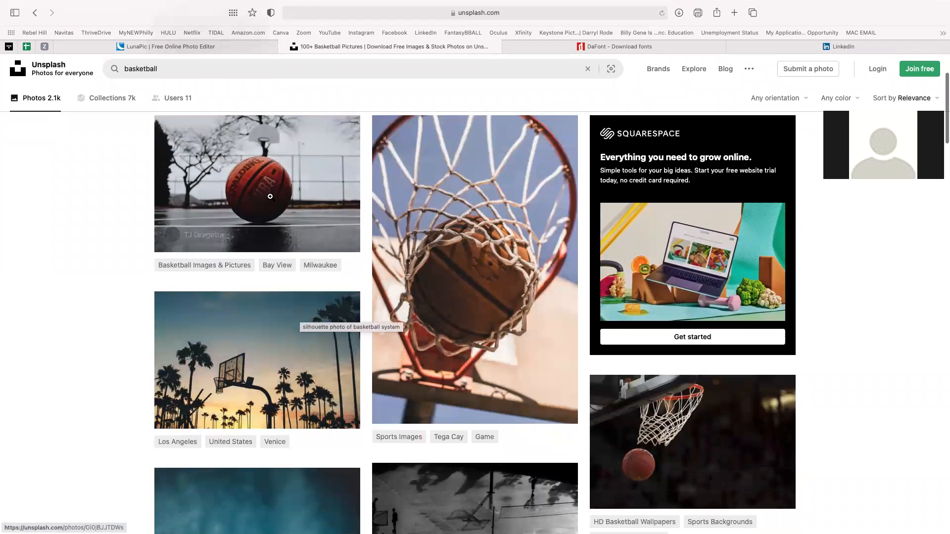
pyautogui.click(262, 178)
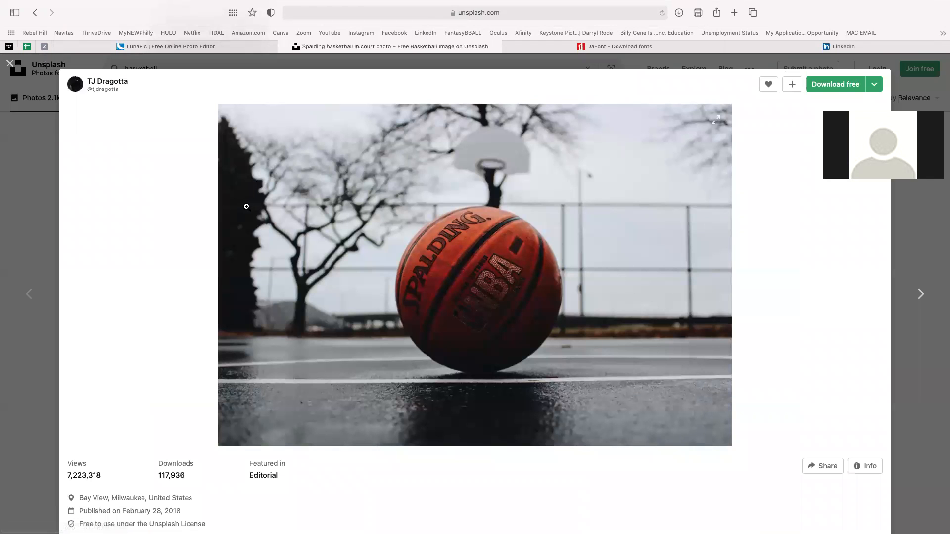
pyautogui.rightClick(430, 286)
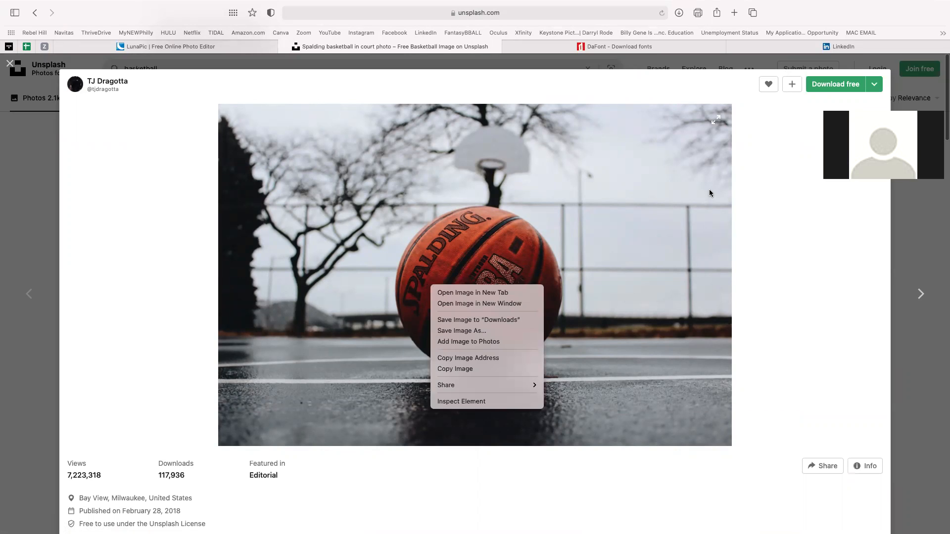
pyautogui.click(821, 87)
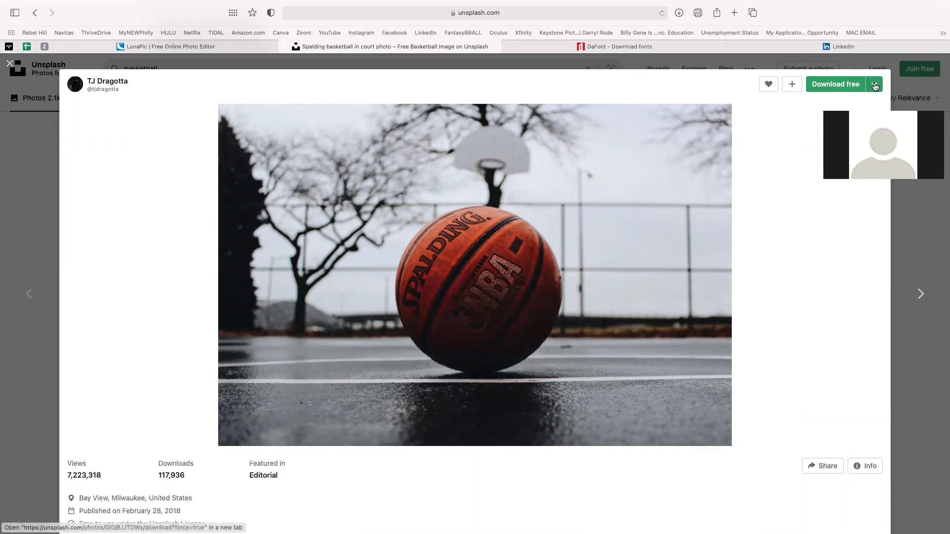
pyautogui.click(843, 86)
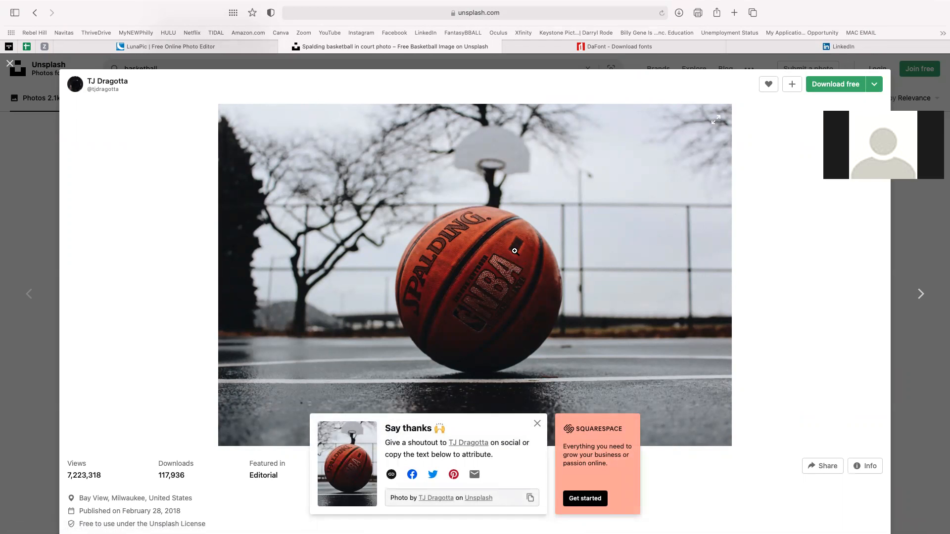
pyautogui.hotkey('ctrl', 'Left')
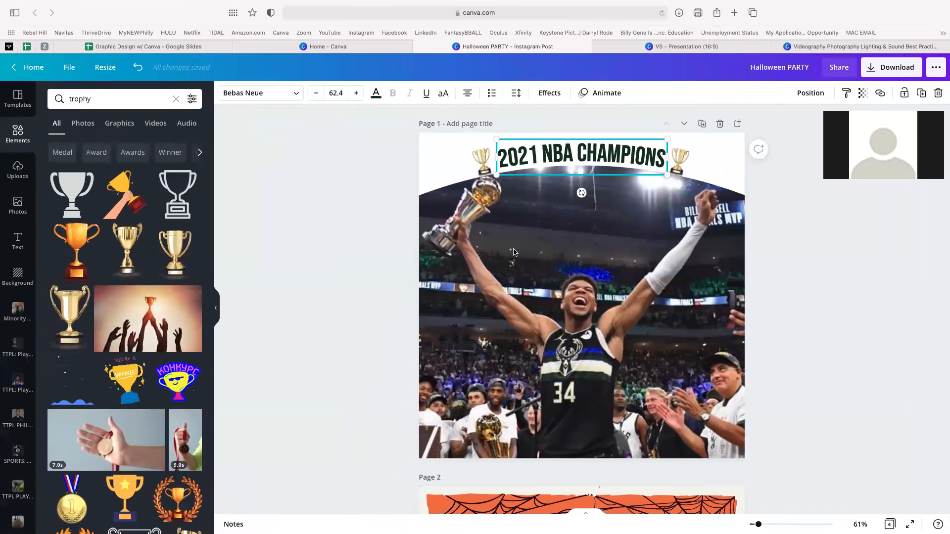
# - Upload the Spalding photo onto a new blank first page, then bring up the VS presentation
pyautogui.click(738, 124)
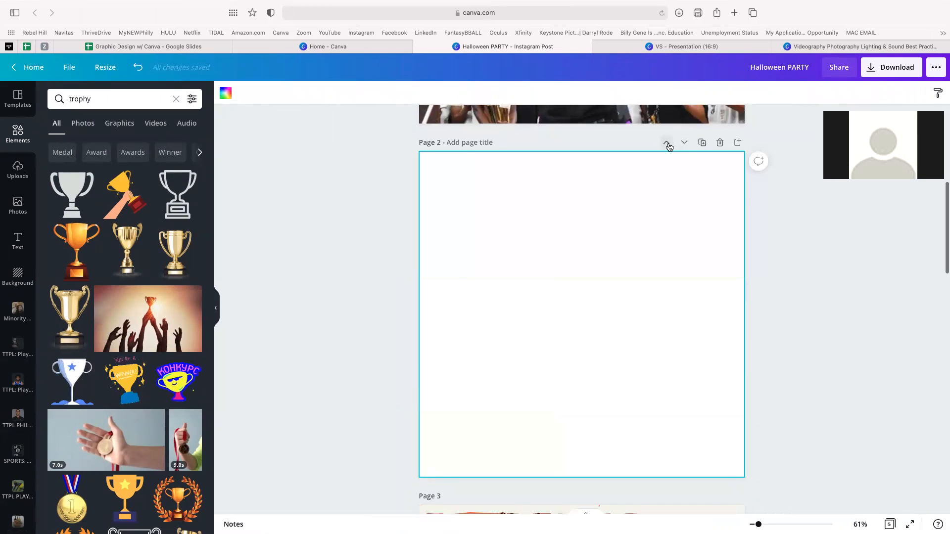
pyautogui.click(666, 141)
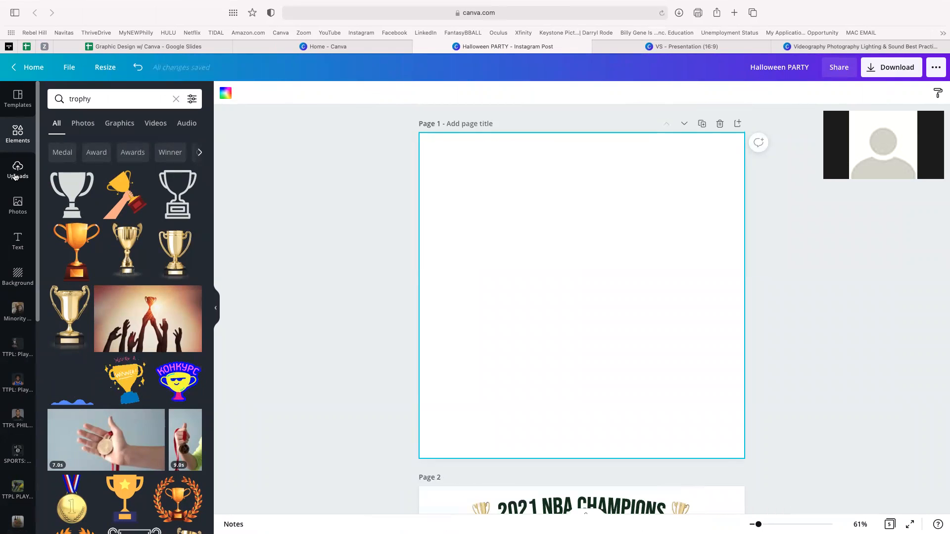
pyautogui.click(18, 169)
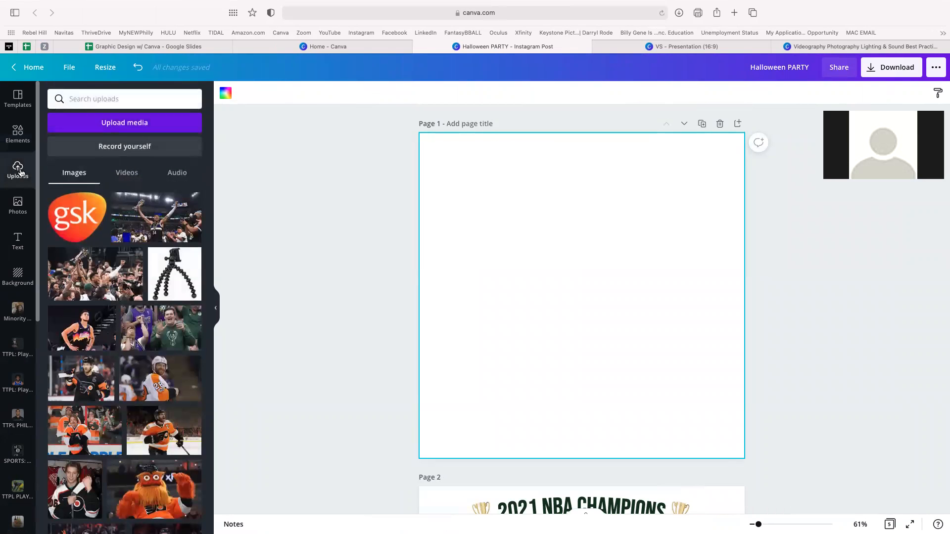
pyautogui.click(121, 124)
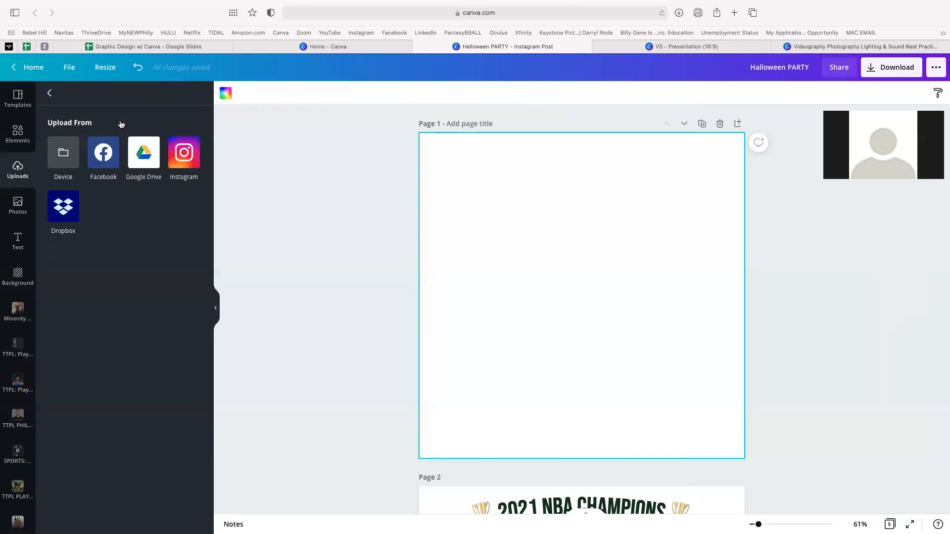
pyautogui.click(60, 160)
pyautogui.doubleClick(377, 187)
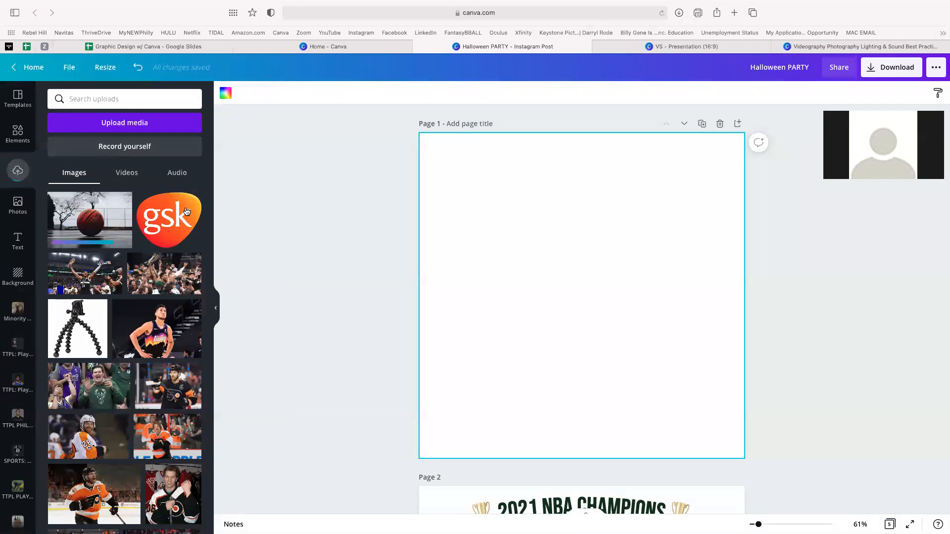
pyautogui.click(114, 219)
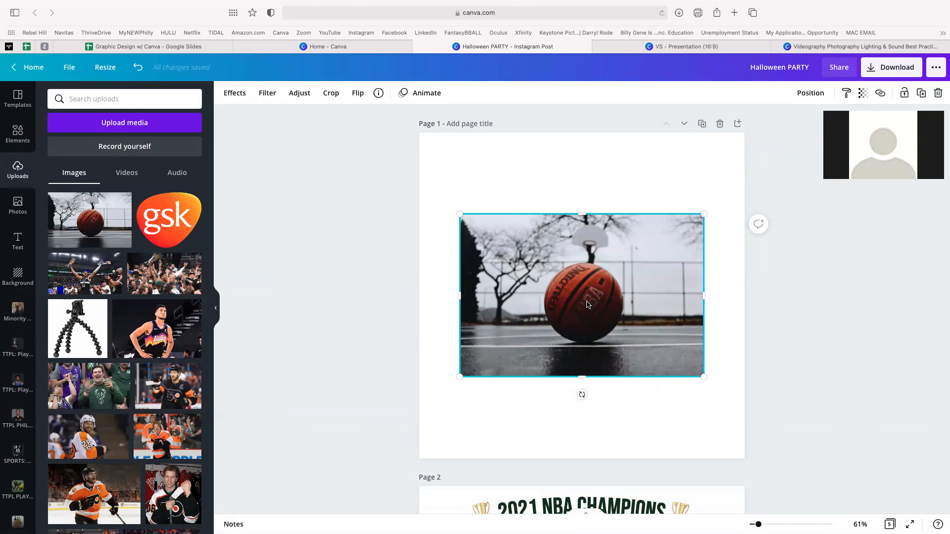
pyautogui.click(698, 47)
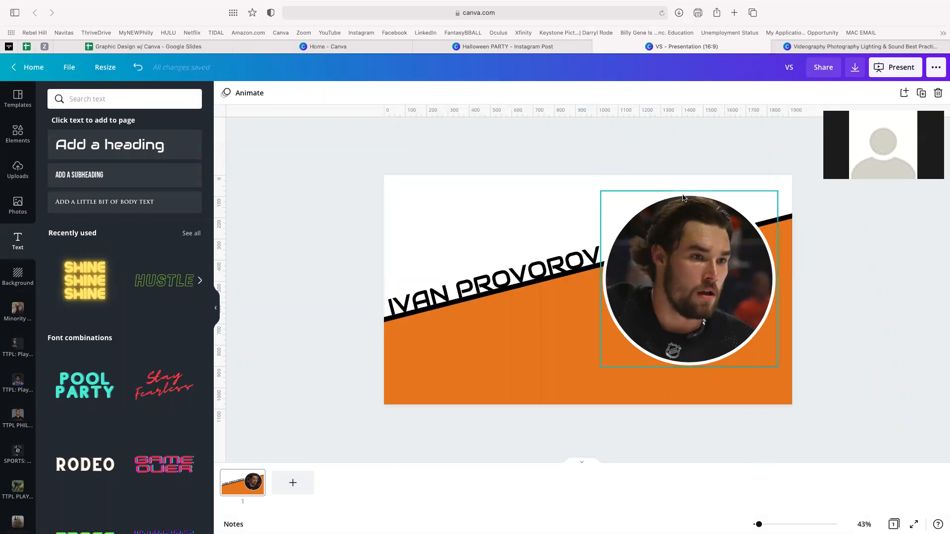
# - Delete every element on the VS slide and paste the basketball photo, stretched to fill it
pyautogui.moveTo(315, 184); pyautogui.dragTo(731, 396)
pyautogui.press('Delete')
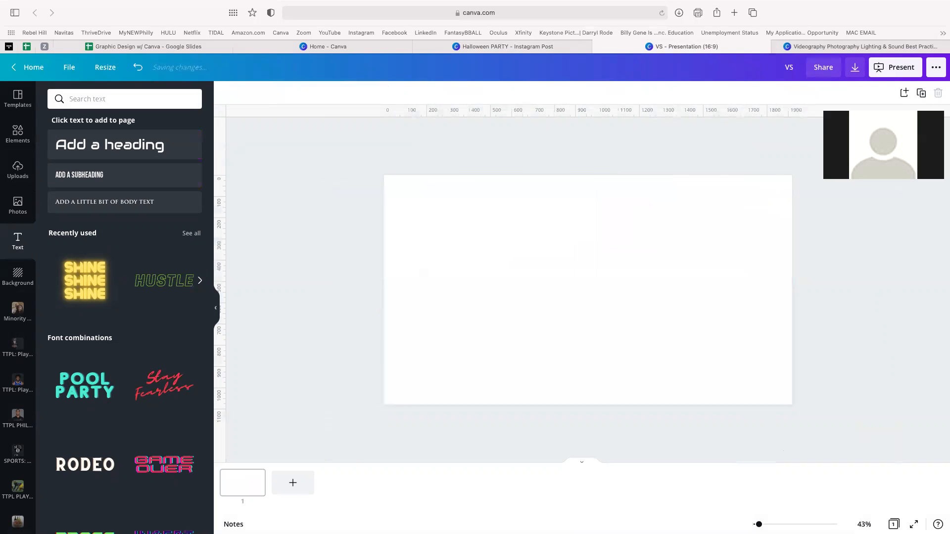
pyautogui.press('super+v')
pyautogui.moveTo(566, 290); pyautogui.dragTo(740, 248)
pyautogui.moveTo(621, 290); pyautogui.dragTo(320, 355)
pyautogui.click(289, 243)
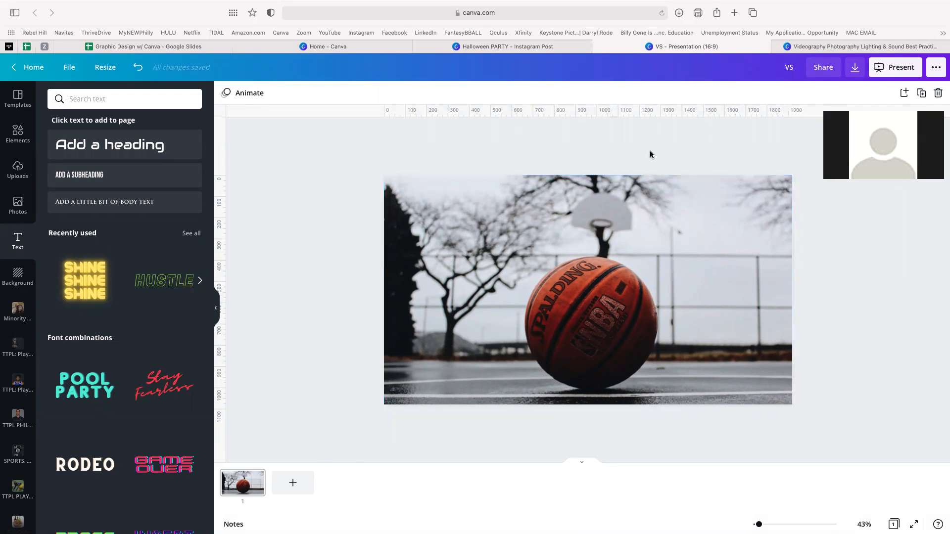
pyautogui.hotkey('ctrl', 'Right')
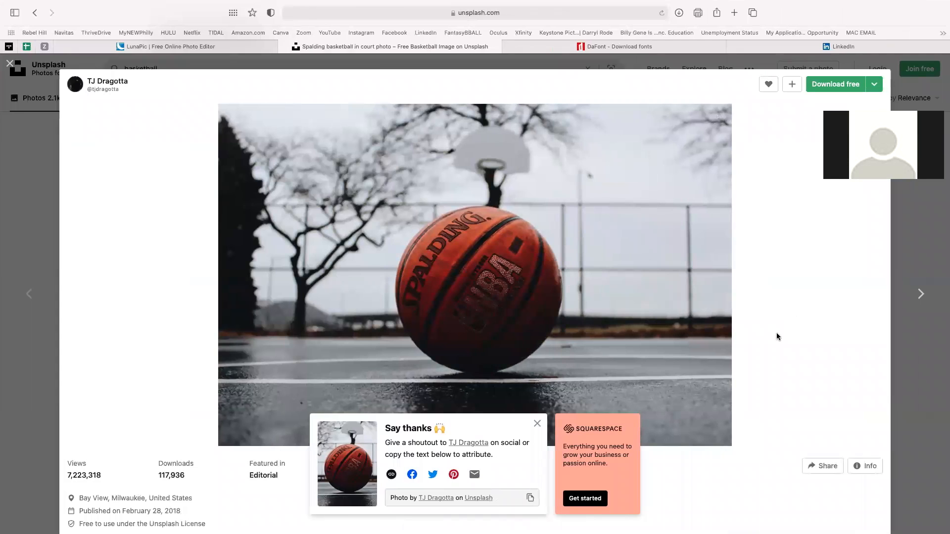
# - Scroll the Unsplash photo page down to its related tags and back up
pyautogui.scroll(-3, 780, 389)
pyautogui.scroll(-3, 781, 390)
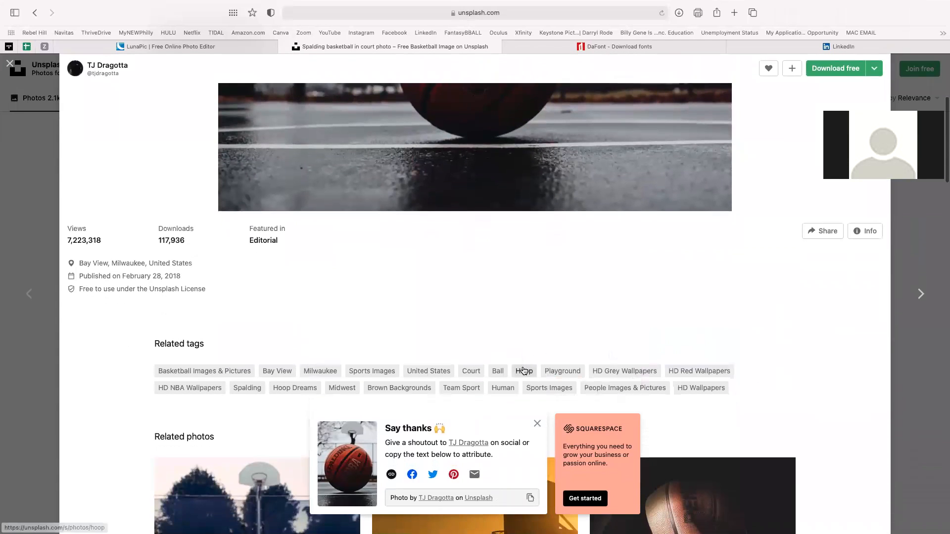
pyautogui.scroll(-3, 431, 284)
pyautogui.scroll(9, 430, 284)
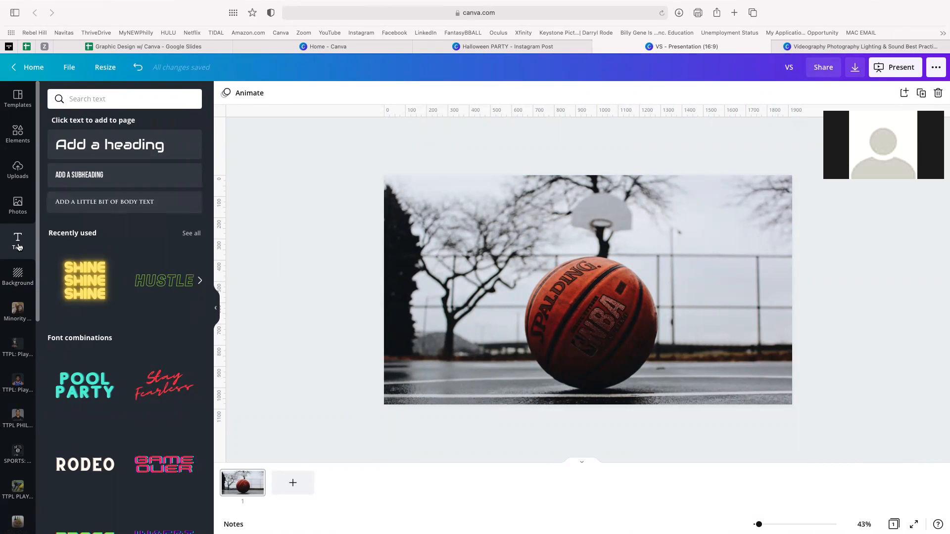
# - Add a 'BALL IS LIFE' subheading and set its font size to 144
pyautogui.click(78, 176)
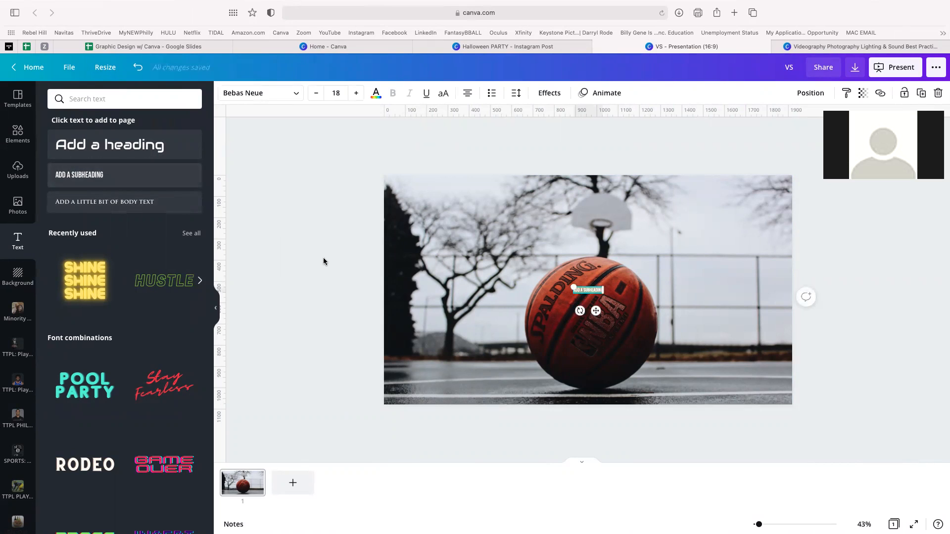
pyautogui.write('ALL IS LIF')
pyautogui.click(338, 97)
pyautogui.scroll(-5, 355, 342)
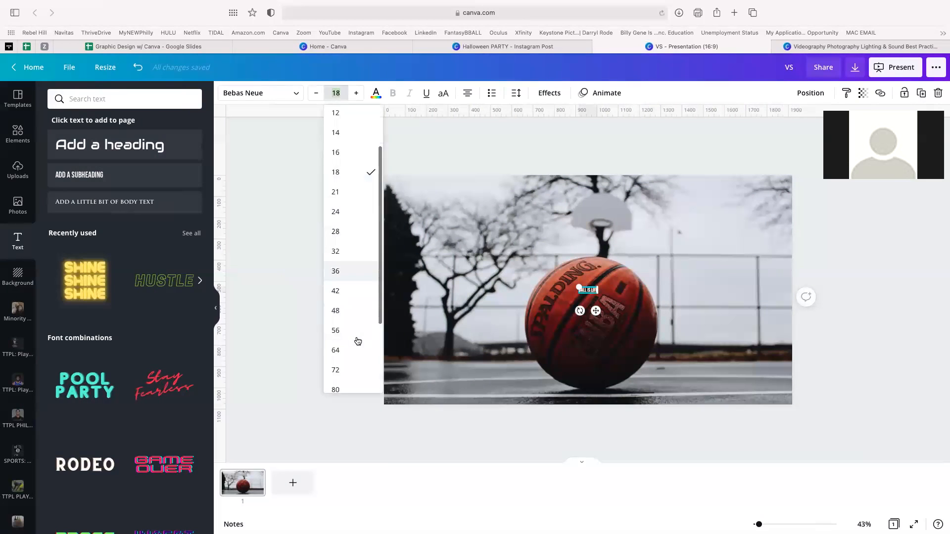
pyautogui.click(347, 379)
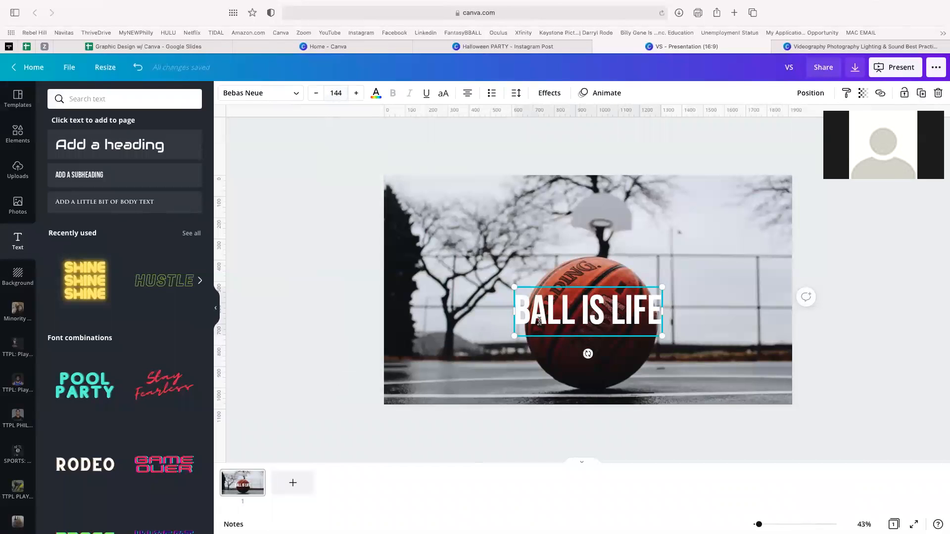
# - Position the BALL IS LIFE headline centred over the basketball
pyautogui.click(620, 184)
pyautogui.click(596, 305)
pyautogui.moveTo(595, 304); pyautogui.dragTo(584, 288)
pyautogui.scroll(5, 592, 293)
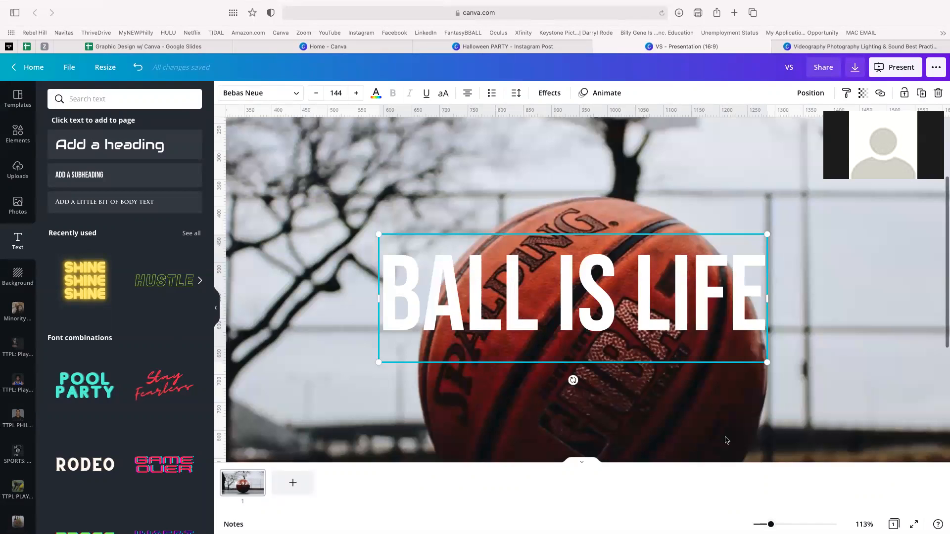
pyautogui.moveTo(630, 350)
pyautogui.mouseDown()
pyautogui.moveTo(655, 350)
pyautogui.moveTo(641, 351)
pyautogui.mouseUp()
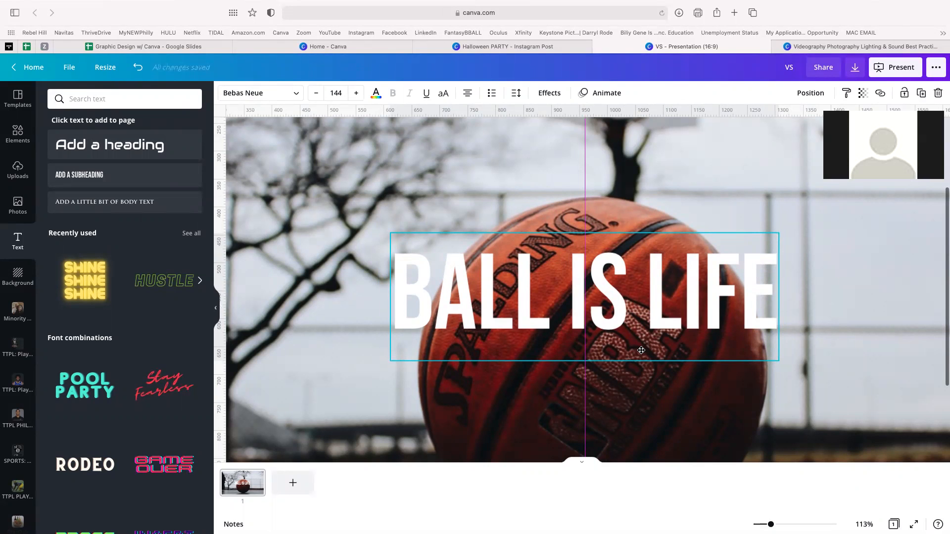
pyautogui.moveTo(642, 350); pyautogui.dragTo(641, 350)
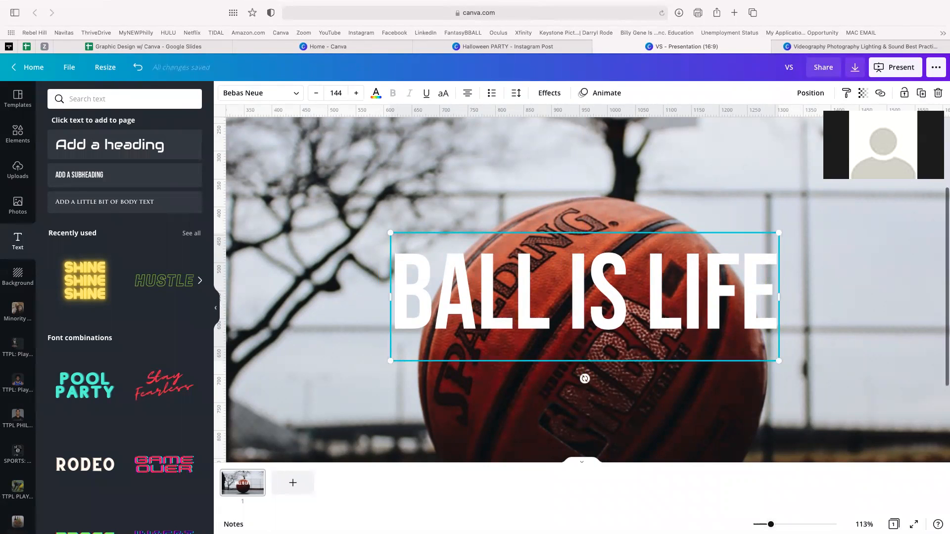
pyautogui.scroll(-5, 605, 302)
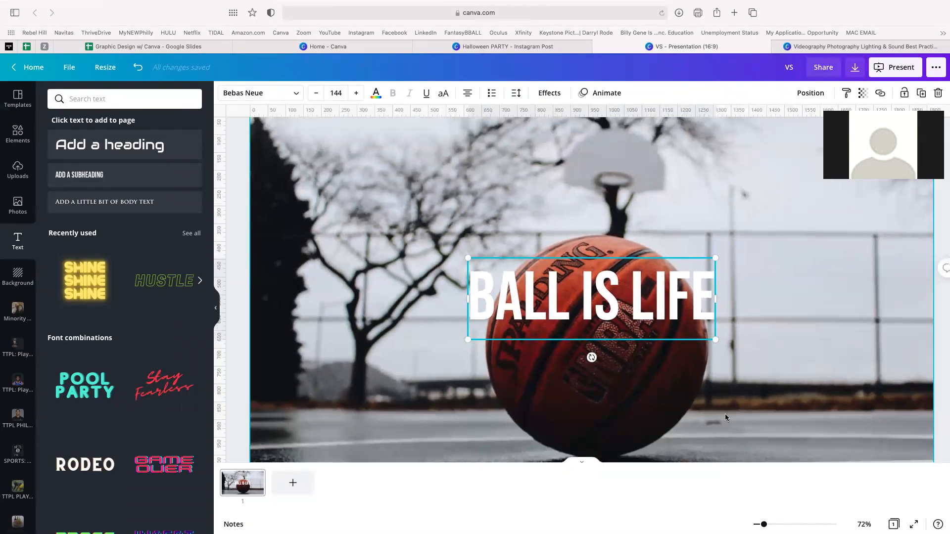
pyautogui.moveTo(602, 290); pyautogui.dragTo(603, 283)
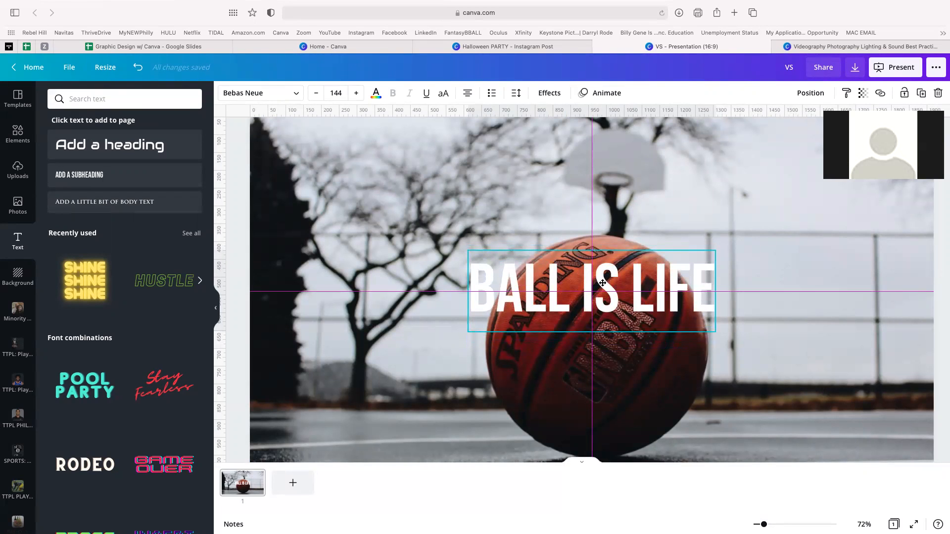
pyautogui.moveTo(603, 284); pyautogui.dragTo(603, 284)
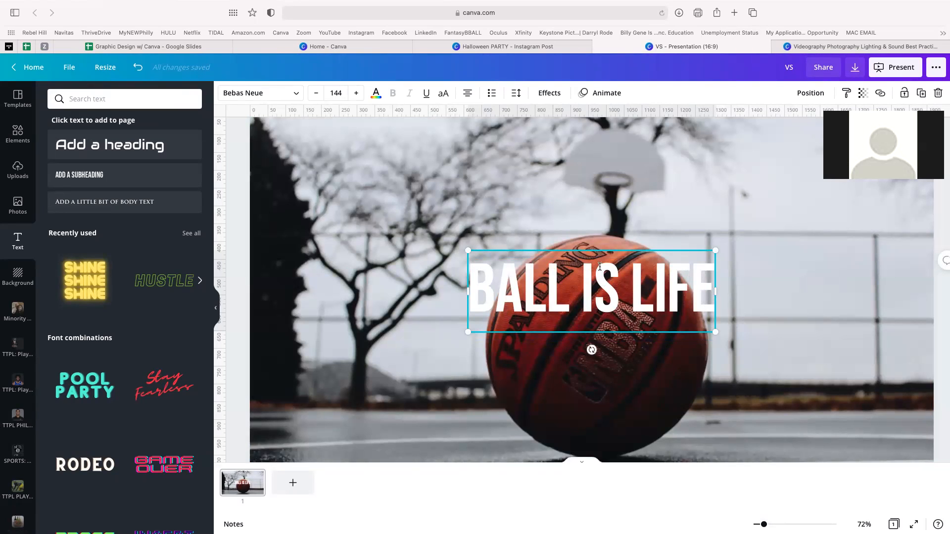
pyautogui.moveTo(594, 270); pyautogui.dragTo(605, 265)
pyautogui.click(563, 204)
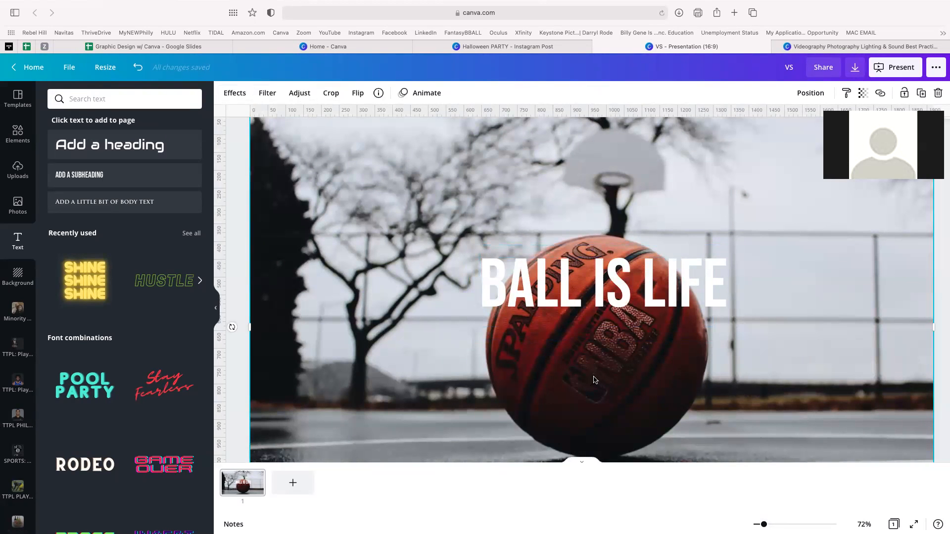
# - Nudge the BALL IS LIFE headline slightly to the left
pyautogui.scroll(-5, 611, 322)
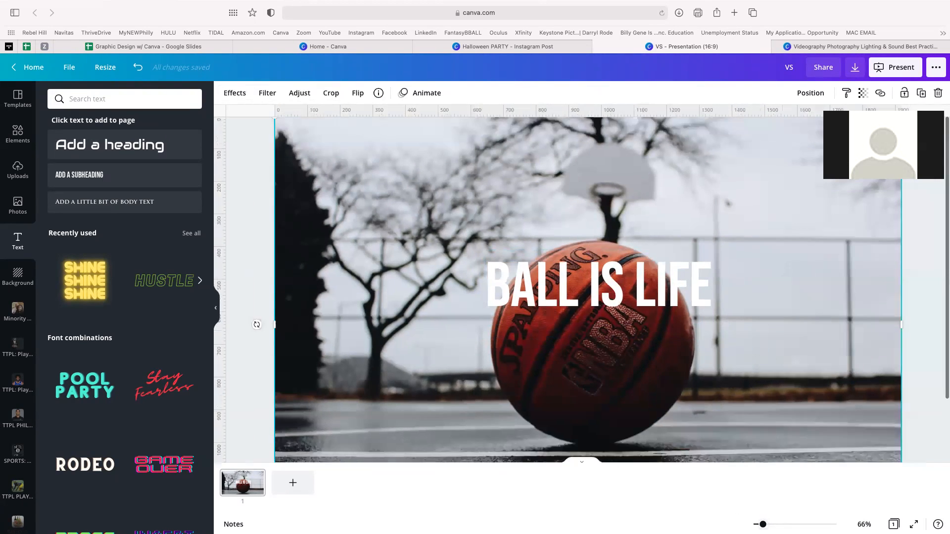
pyautogui.moveTo(604, 295); pyautogui.dragTo(594, 300)
pyautogui.click(594, 376)
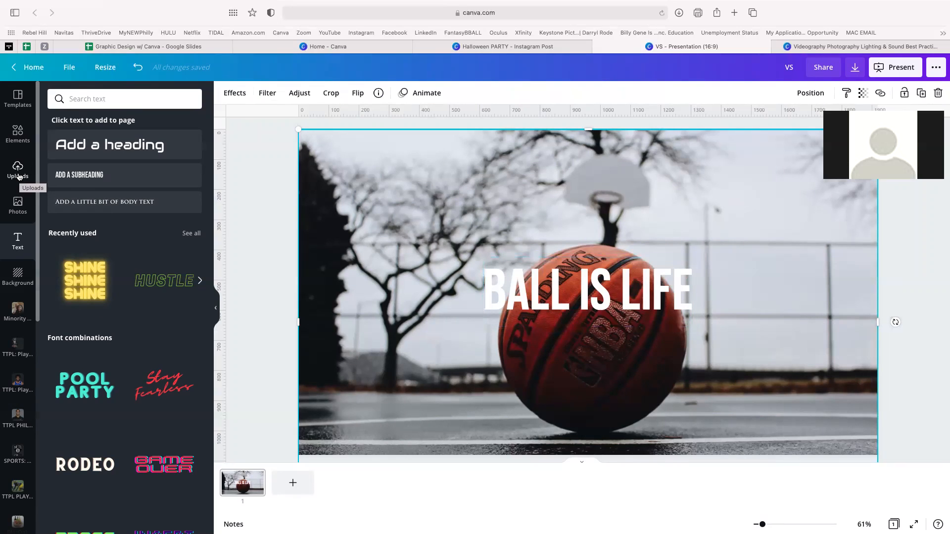
# - Add the round Philadelphia 76ers logo from the SPORTS: NBA folder to the slide
pyautogui.scroll(-8, 19, 188)
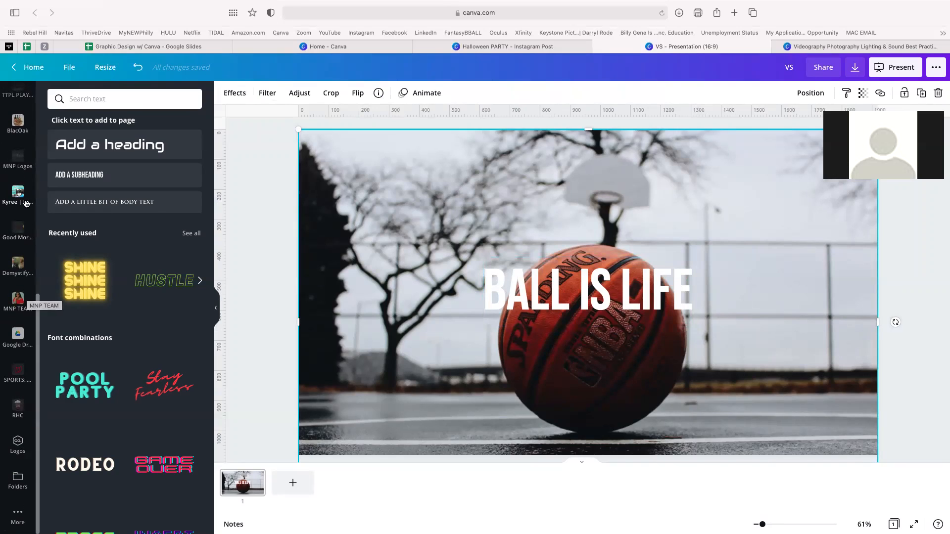
pyautogui.click(17, 374)
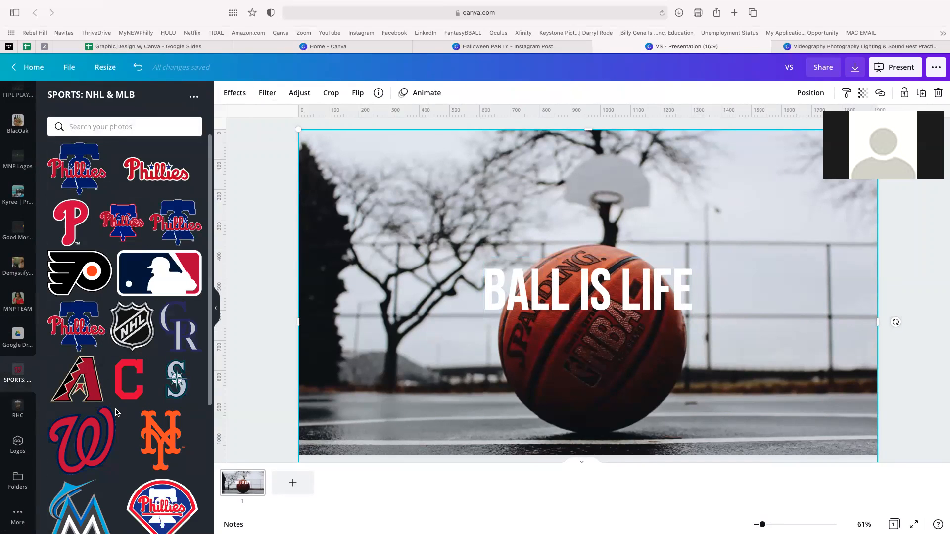
pyautogui.scroll(-3, 116, 410)
pyautogui.scroll(3, 117, 412)
pyautogui.scroll(-4, 117, 412)
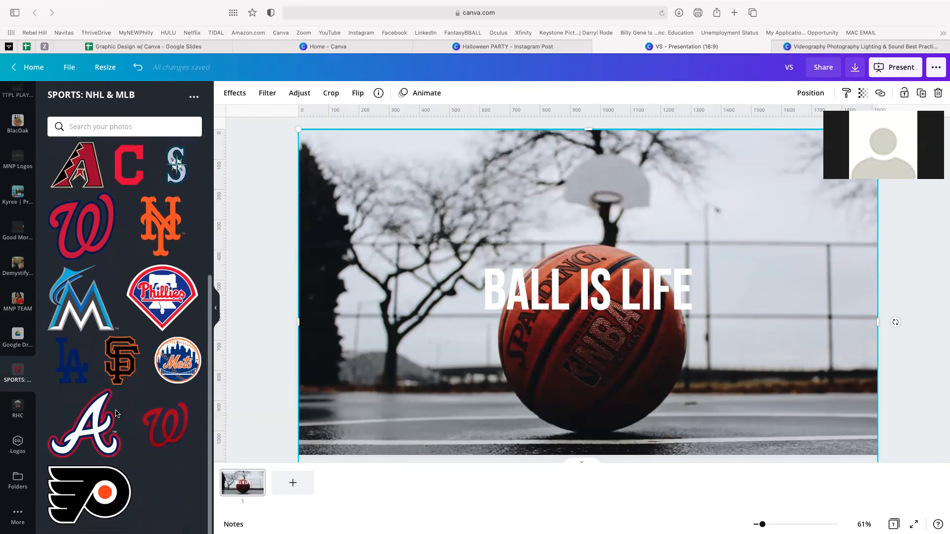
pyautogui.click(18, 478)
pyautogui.scroll(-6, 116, 379)
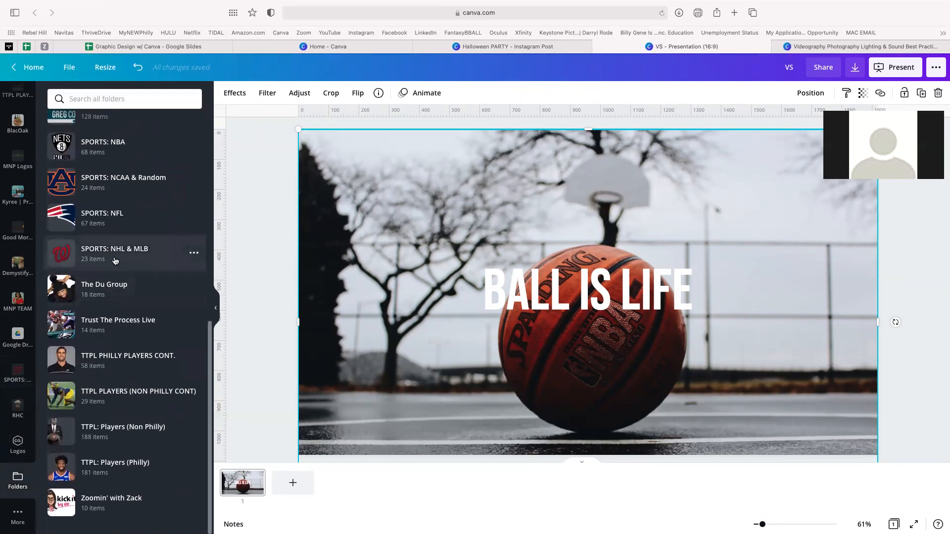
pyautogui.click(107, 145)
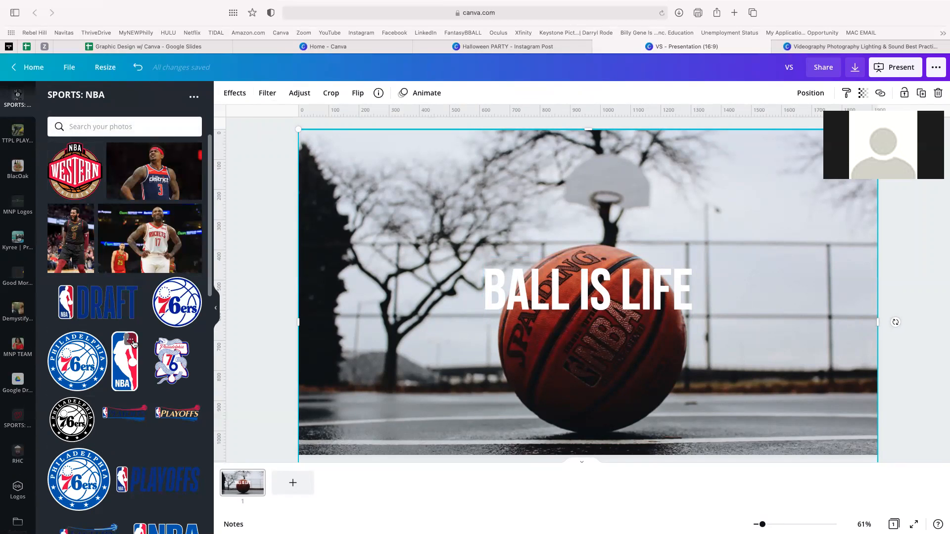
pyautogui.click(177, 307)
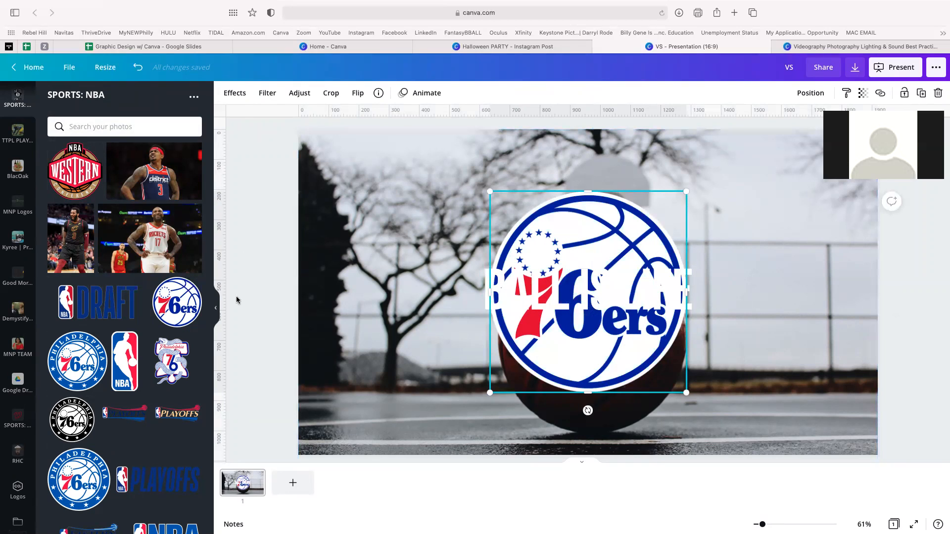
# - Shrink the 76ers logo and tuck it into the slide's top-right corner
pyautogui.click(216, 307)
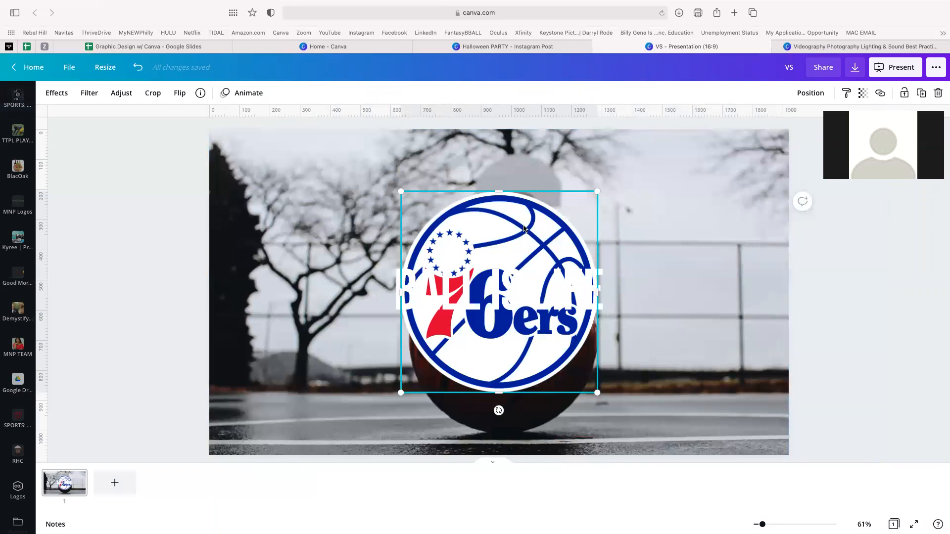
pyautogui.moveTo(505, 226); pyautogui.dragTo(658, 176)
pyautogui.moveTo(554, 342); pyautogui.dragTo(681, 213)
pyautogui.moveTo(720, 172)
pyautogui.mouseDown()
pyautogui.moveTo(746, 172)
pyautogui.moveTo(727, 177)
pyautogui.mouseUp()
pyautogui.click(579, 386)
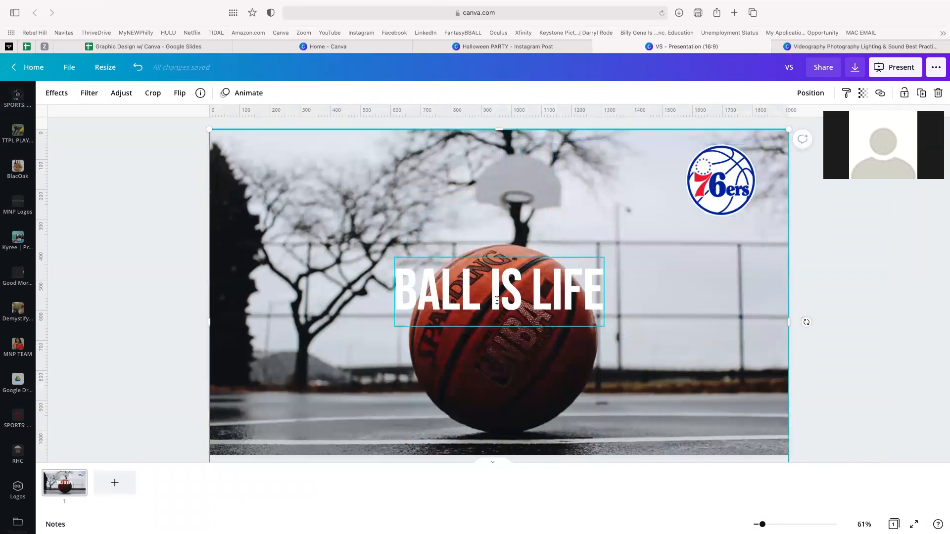
pyautogui.click(508, 315)
pyautogui.moveTo(499, 299); pyautogui.dragTo(650, 278)
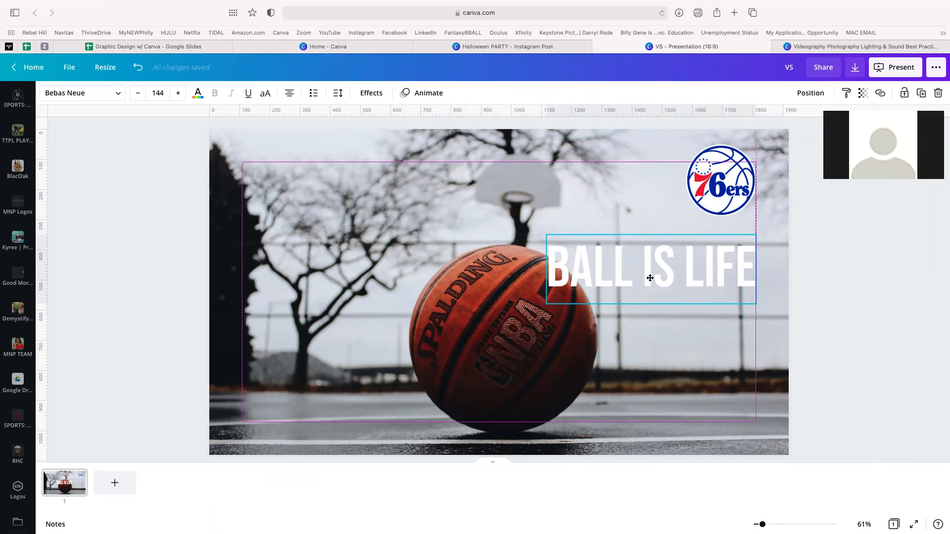
pyautogui.moveTo(650, 278); pyautogui.dragTo(651, 277)
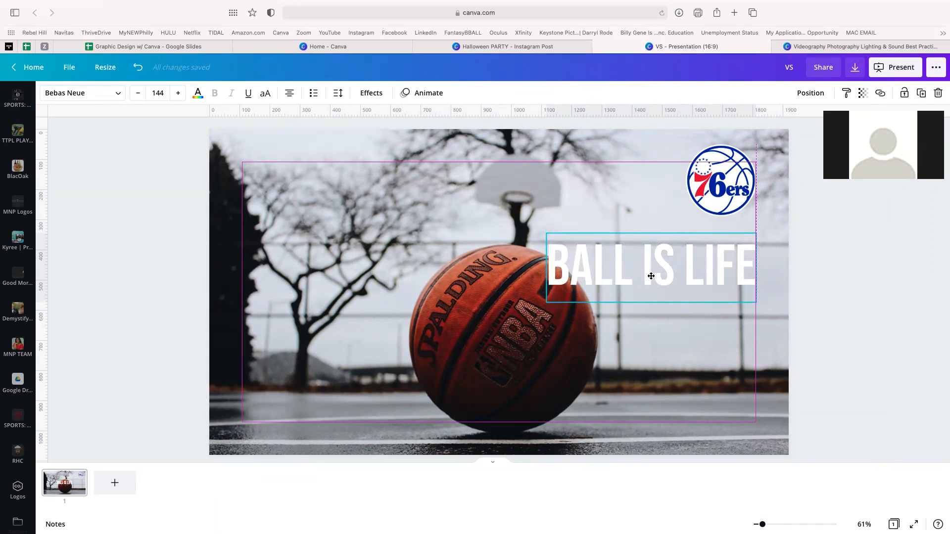
pyautogui.moveTo(651, 276); pyautogui.dragTo(723, 266)
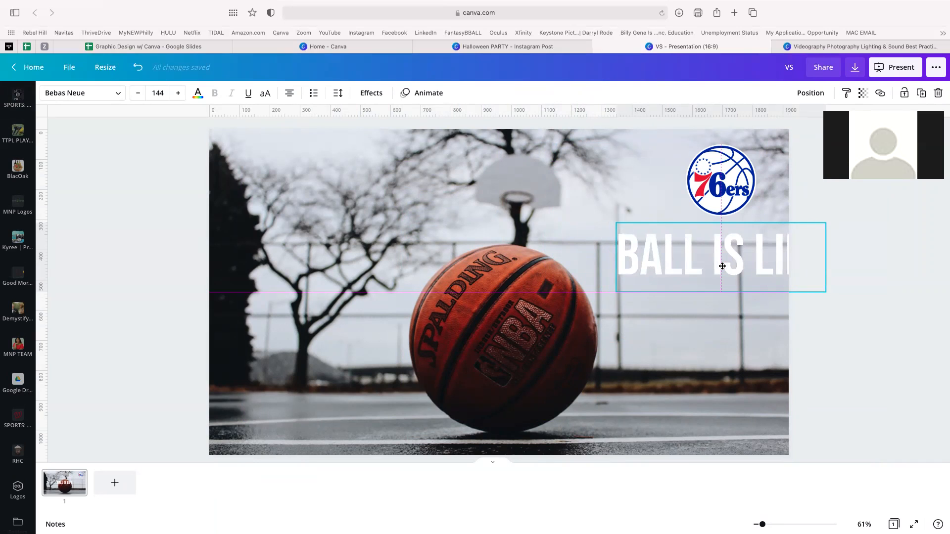
pyautogui.moveTo(722, 266); pyautogui.dragTo(791, 269)
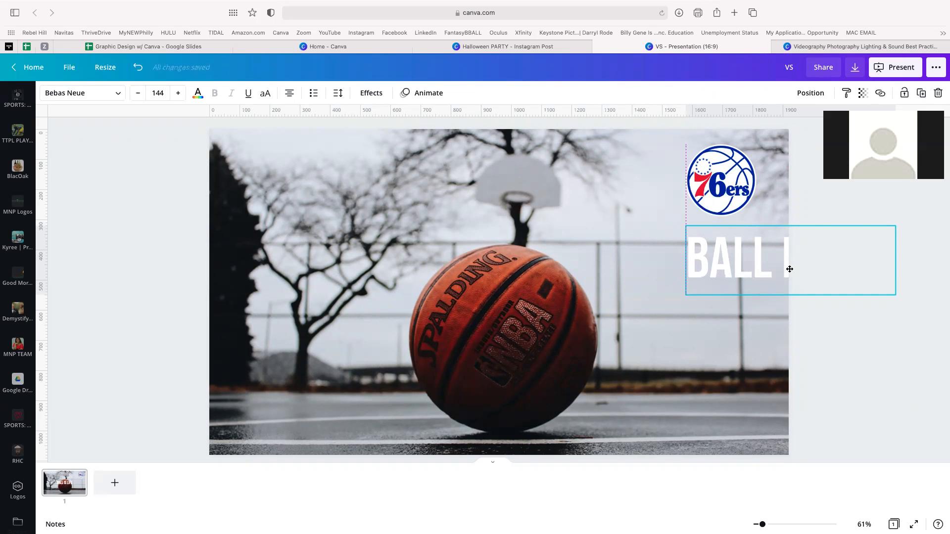
pyautogui.moveTo(789, 269); pyautogui.dragTo(497, 302)
pyautogui.click(369, 389)
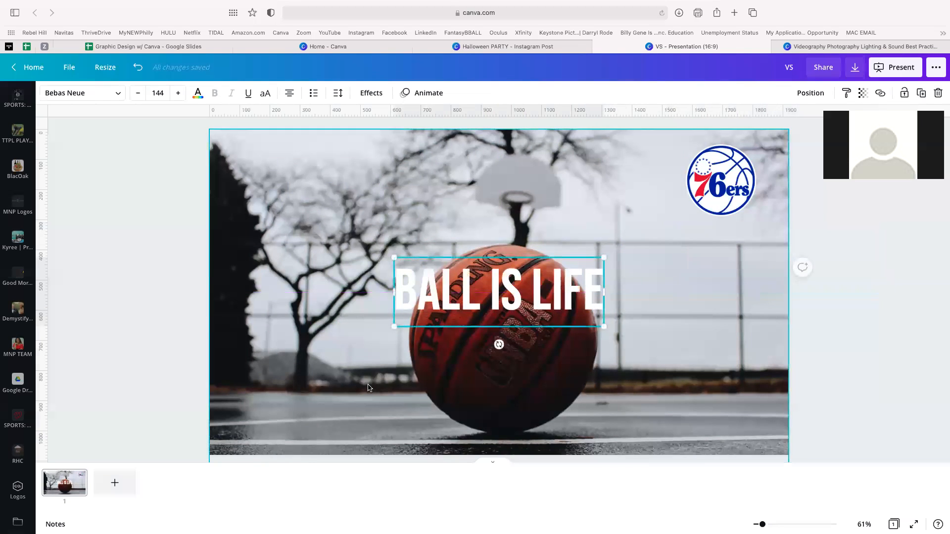
# - Move the basketball court photo up slightly on the slide
pyautogui.doubleClick(353, 384)
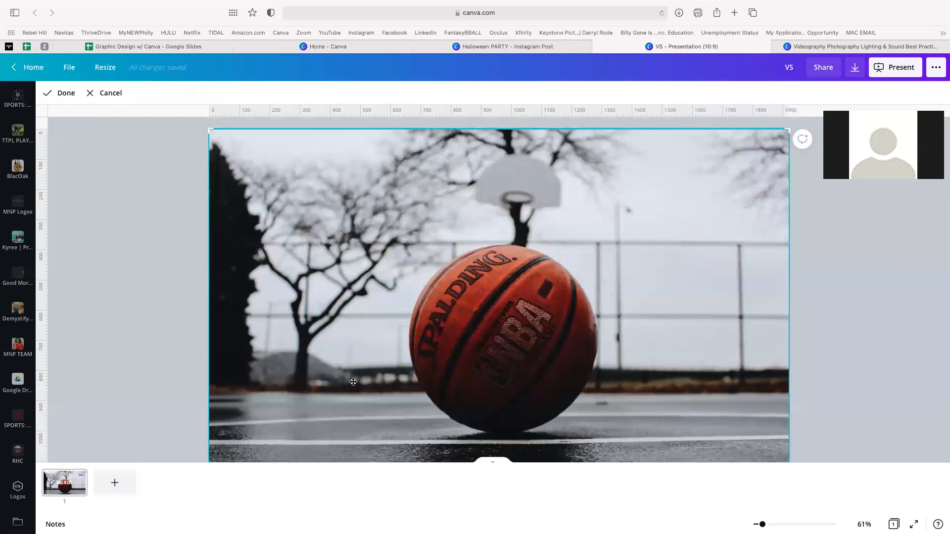
pyautogui.moveTo(356, 367); pyautogui.dragTo(500, 363)
pyautogui.moveTo(319, 291); pyautogui.dragTo(319, 262)
pyautogui.click(167, 223)
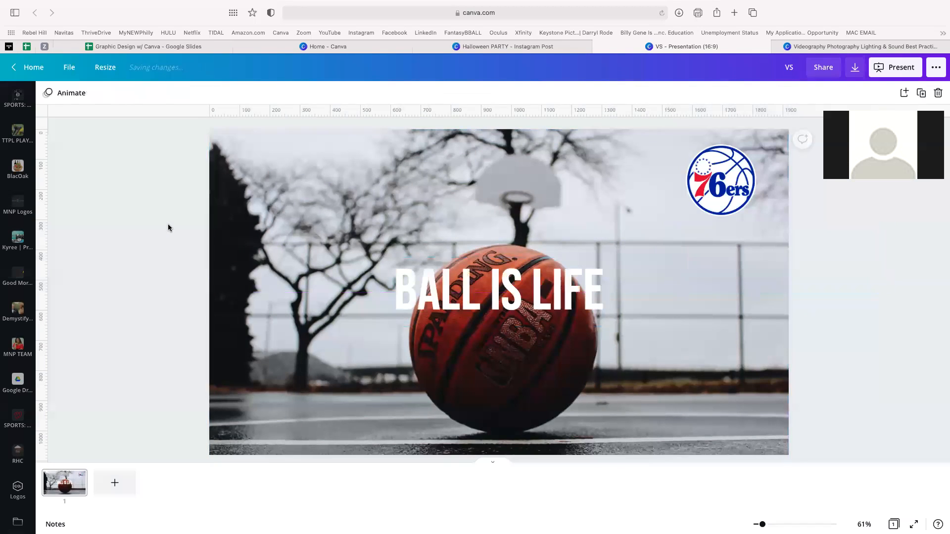
pyautogui.click(271, 220)
pyautogui.moveTo(271, 217); pyautogui.dragTo(271, 174)
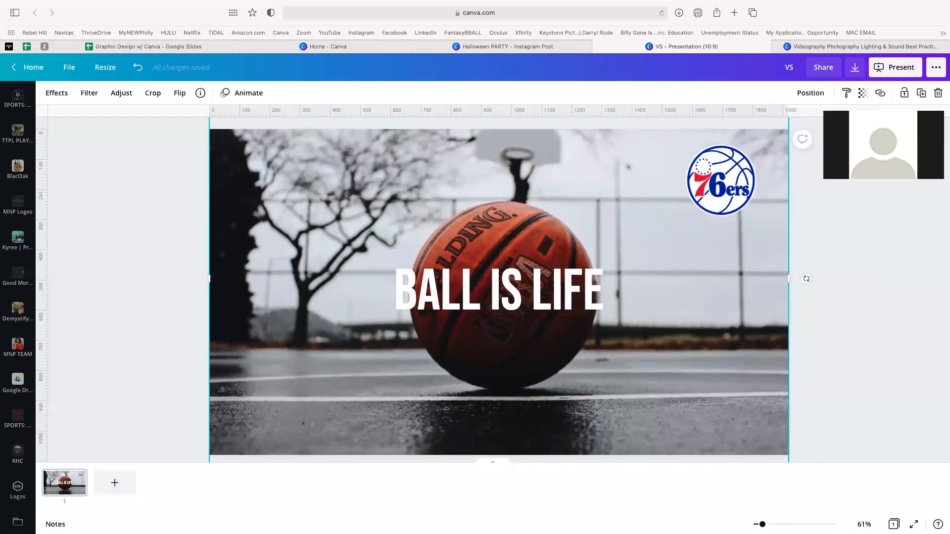
pyautogui.click(835, 289)
# - Delete the 76ers logo and reveal the Transparent Images bullet in the presentation
pyautogui.click(708, 177)
pyautogui.press('Delete')
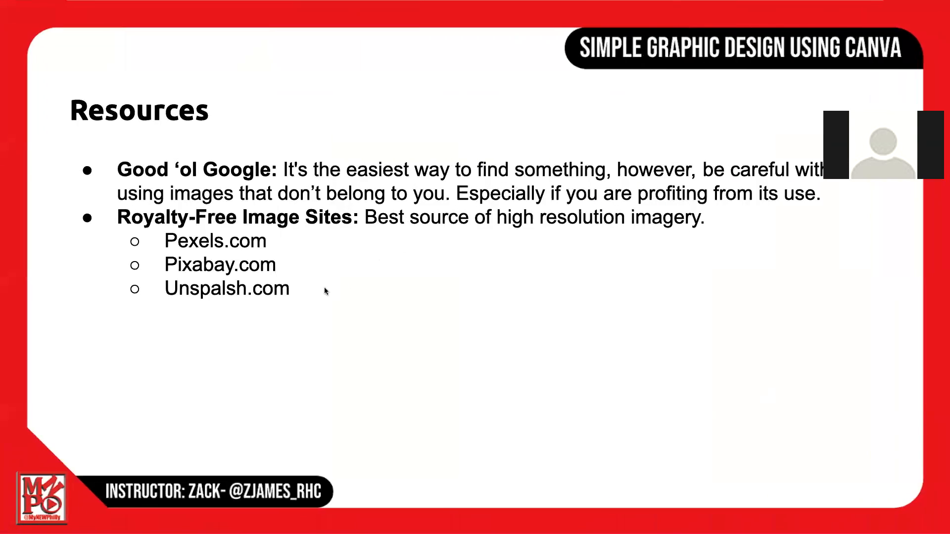
pyautogui.click(314, 293)
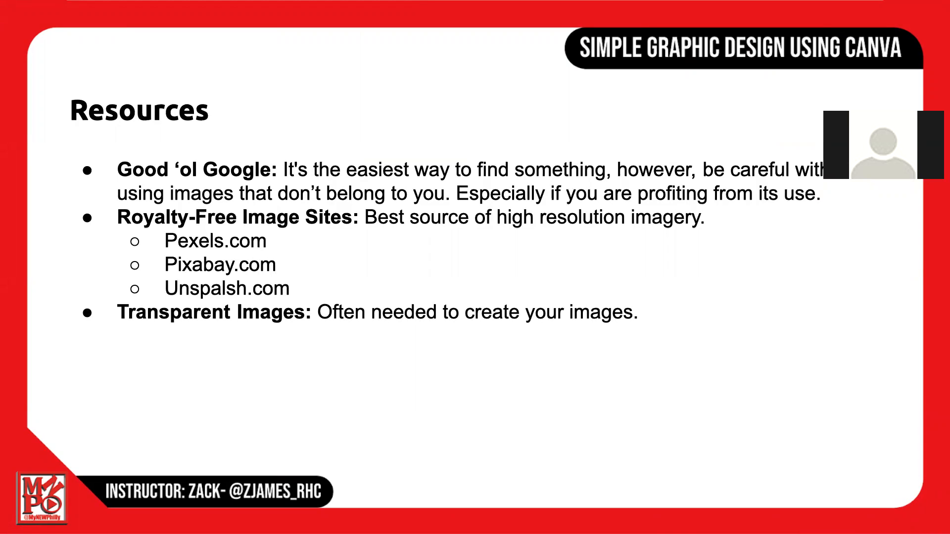
# - Reveal the 'LunaPic.com (color codes too)' bullet on the Resources slide
pyautogui.press('Right')
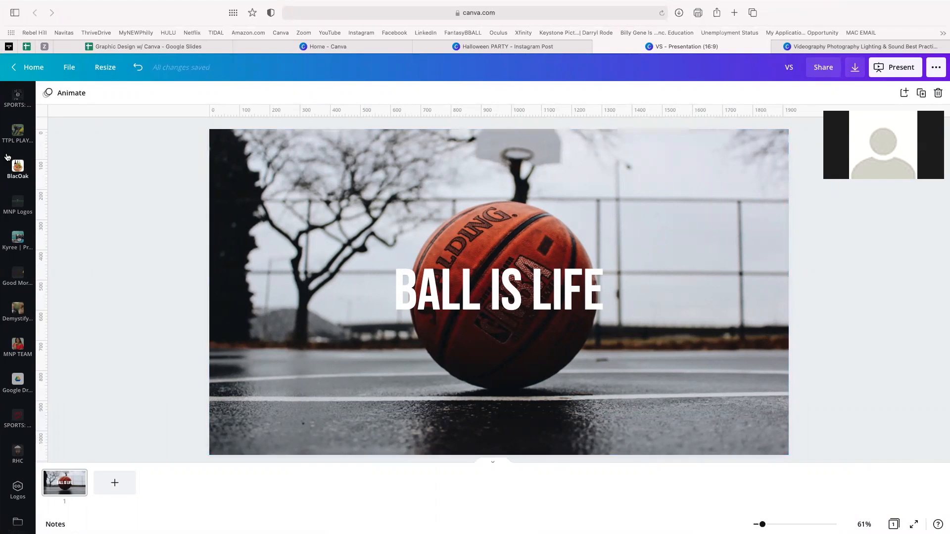
# - Add the uploaded purple 'The Valley' jersey player photo and enlarge it across the slide
pyautogui.scroll(5, 16, 171)
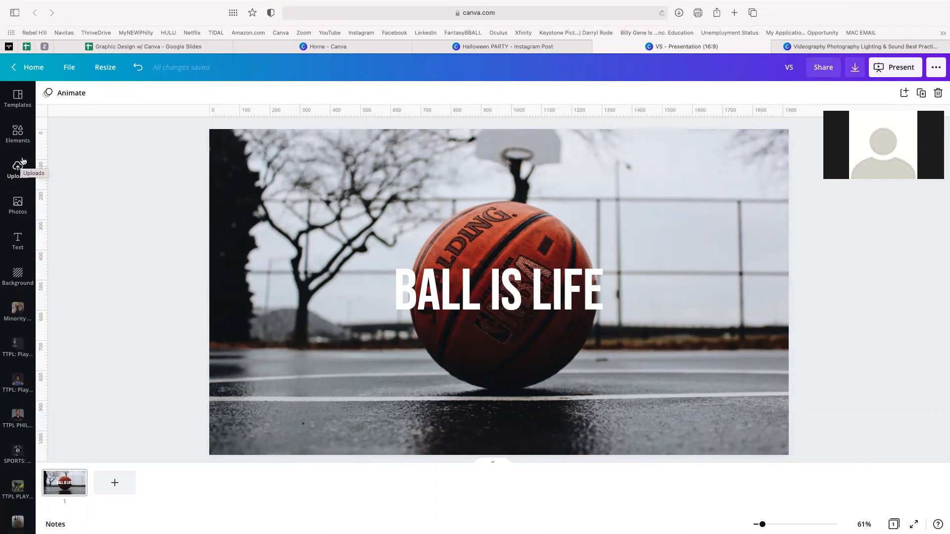
pyautogui.click(17, 170)
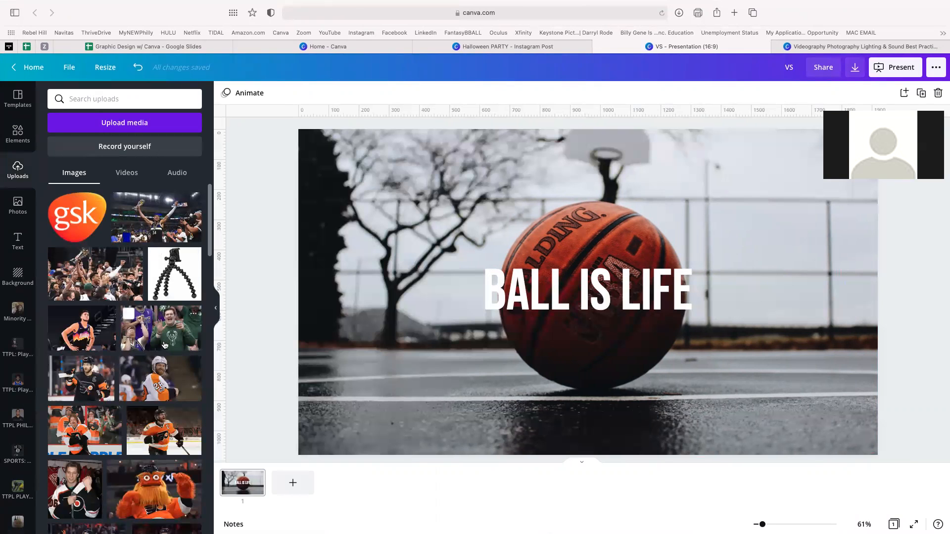
pyautogui.click(101, 331)
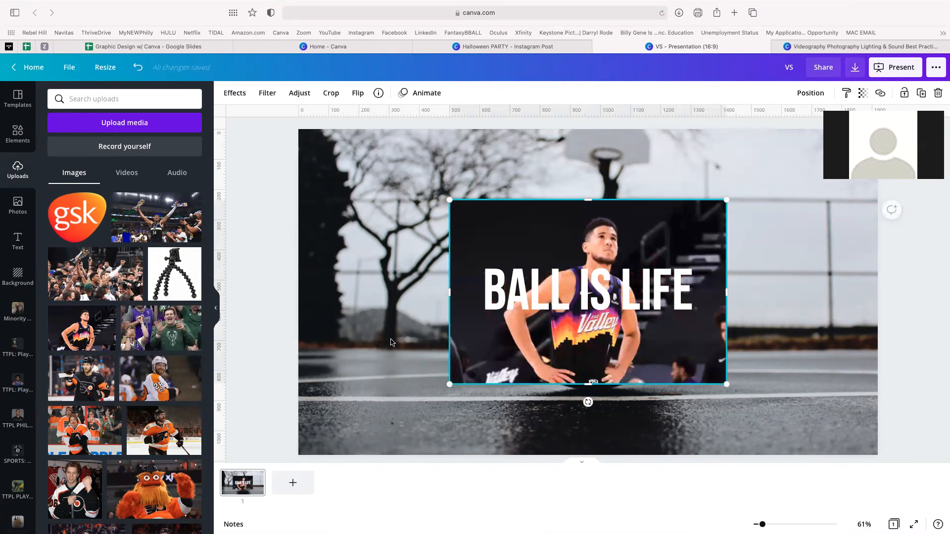
pyautogui.moveTo(591, 245); pyautogui.dragTo(639, 187)
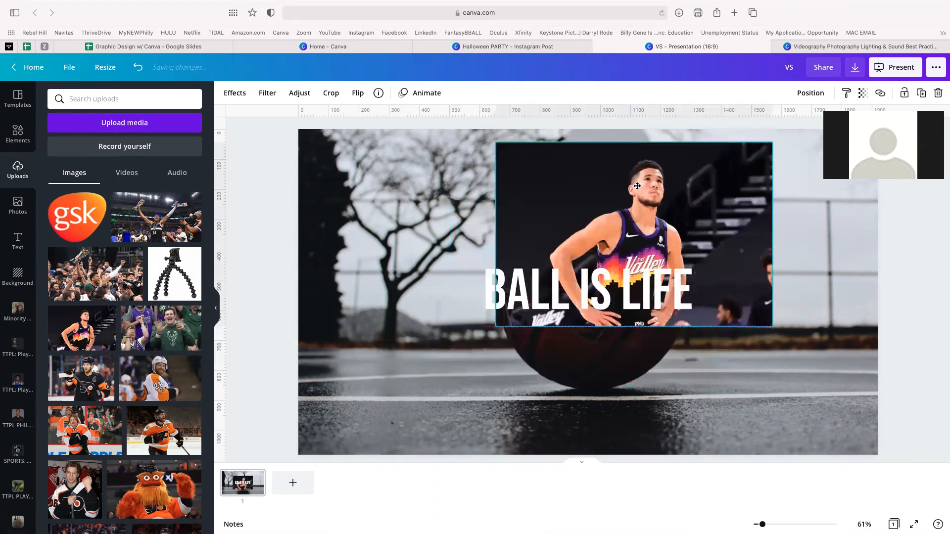
pyautogui.moveTo(497, 326); pyautogui.dragTo(329, 439)
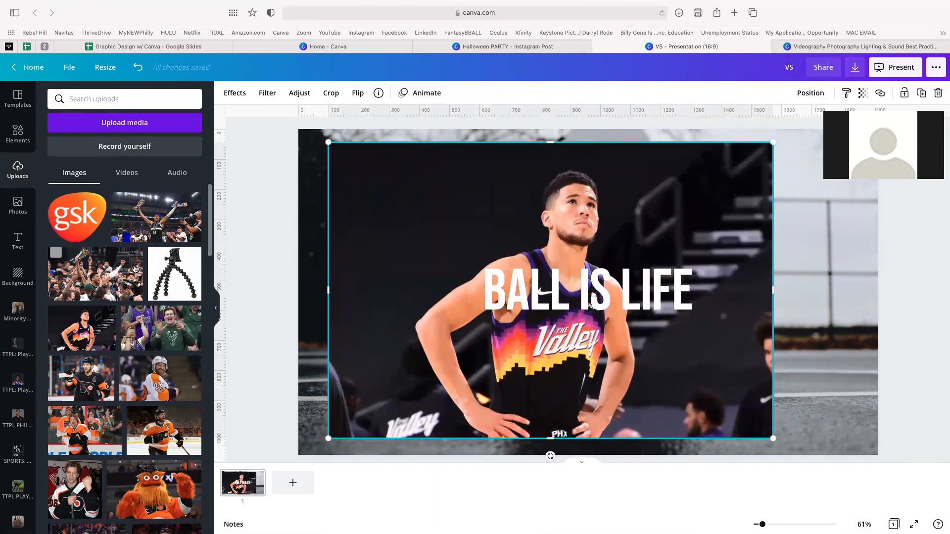
pyautogui.click(243, 95)
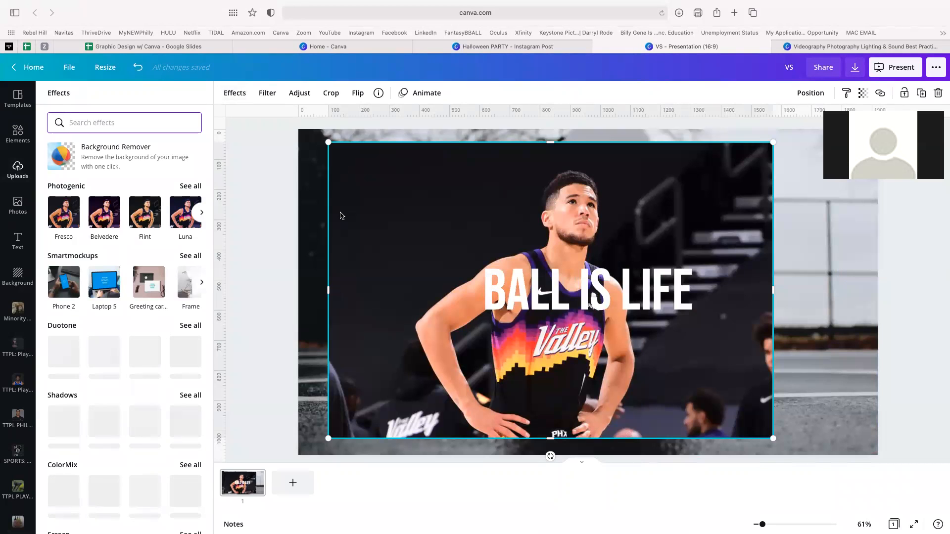
# - Remove the player photo's background and shrink the cutout into the lower-left beside BALL IS LIFE
pyautogui.click(120, 159)
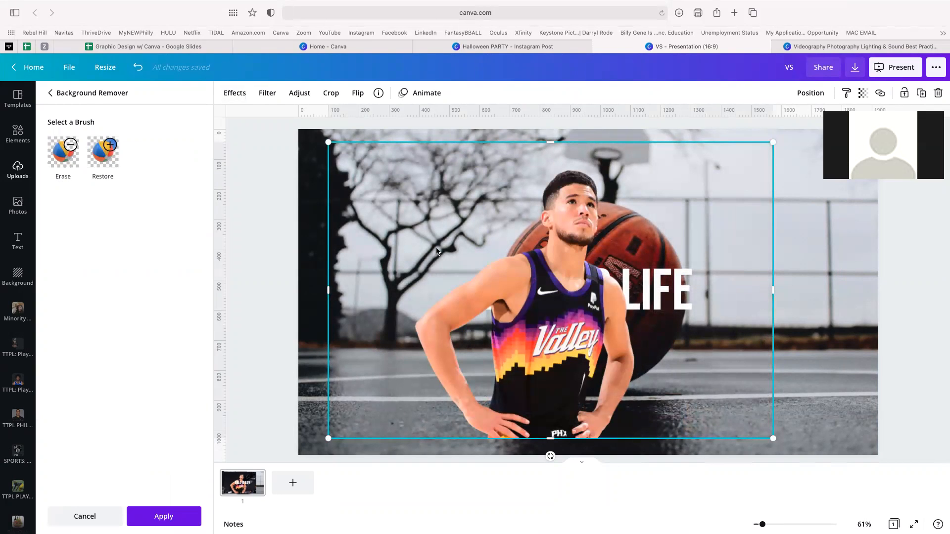
pyautogui.moveTo(560, 210); pyautogui.dragTo(425, 231)
pyautogui.moveTo(637, 159); pyautogui.dragTo(542, 221)
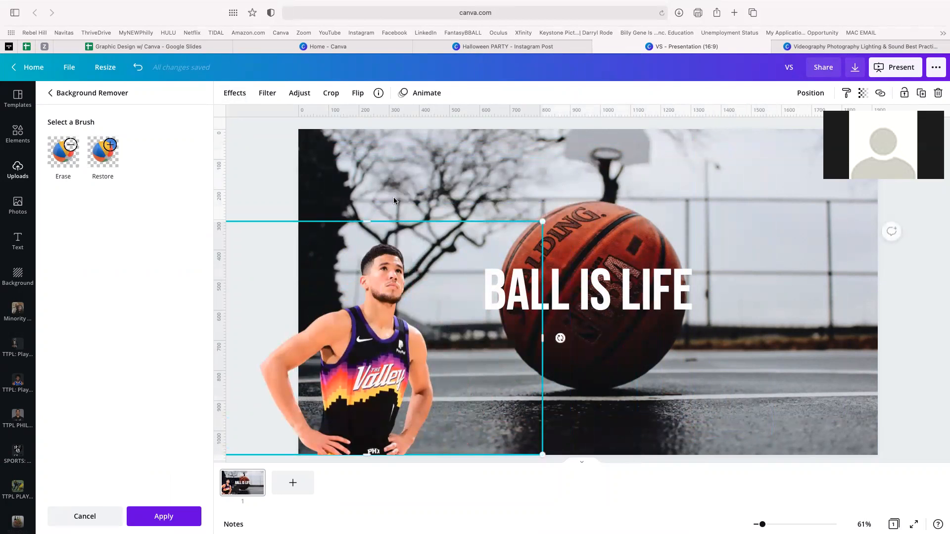
pyautogui.click(267, 152)
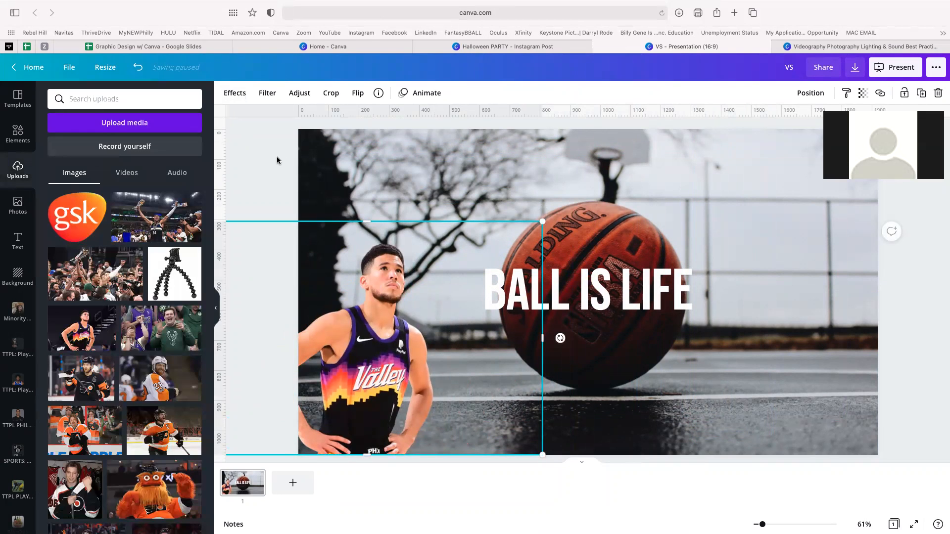
pyautogui.click(276, 158)
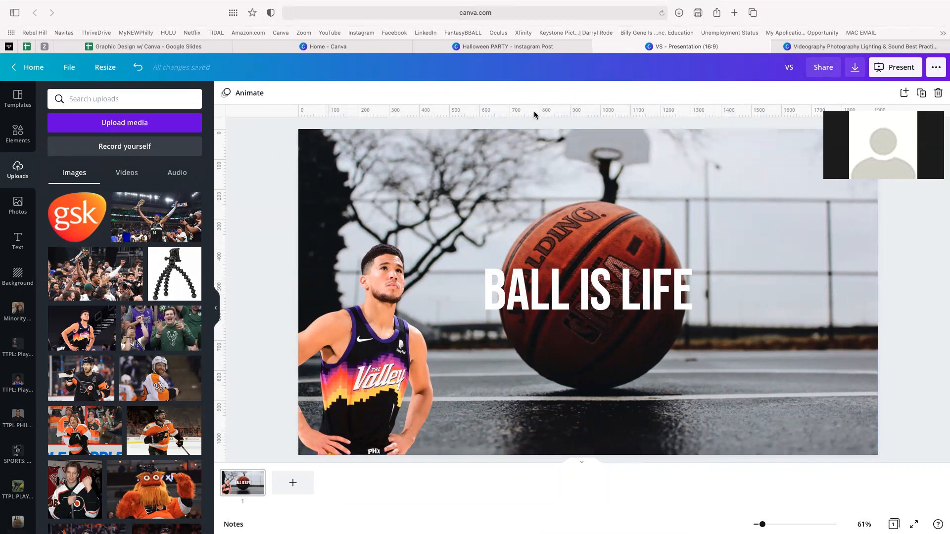
pyautogui.hotkey('ctrl', 'Right')
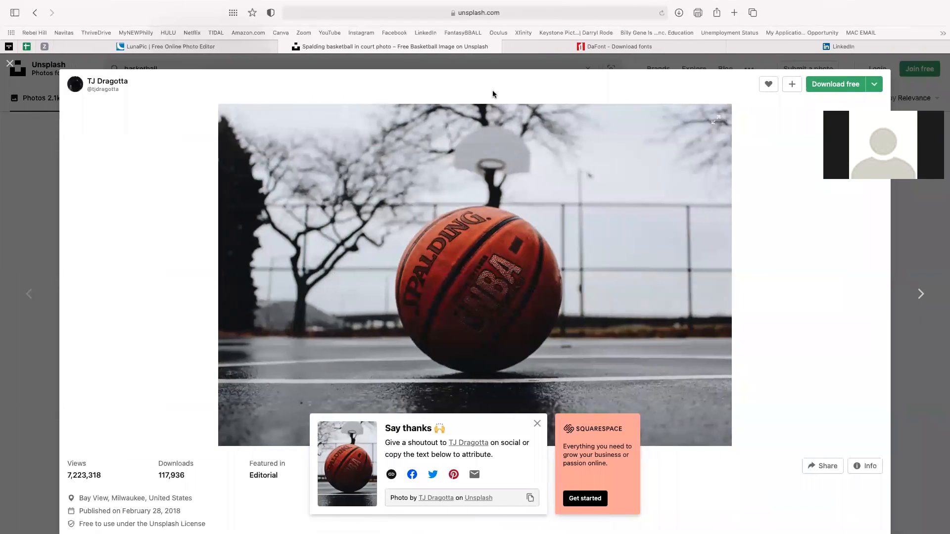
# - Switch from Unsplash to the LunaPic tab and go to its Quick Upload page
pyautogui.click(229, 47)
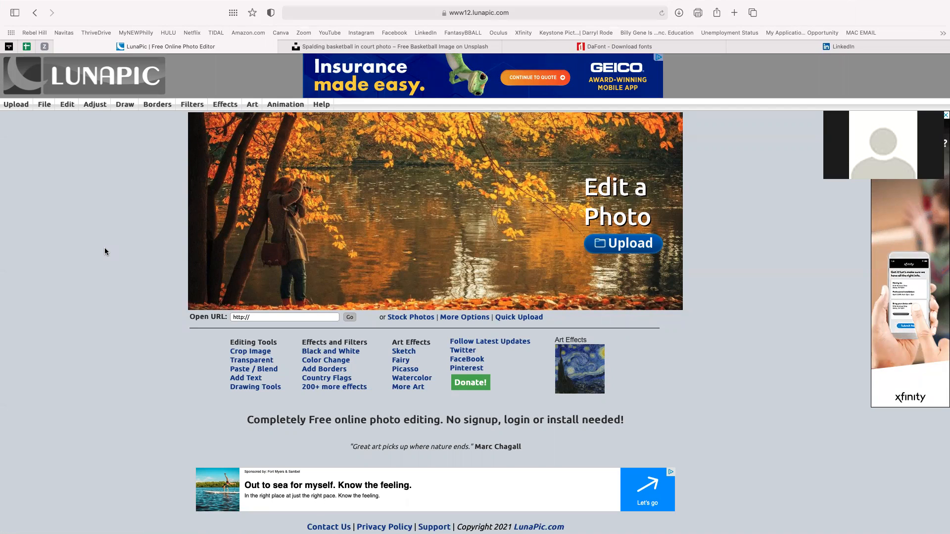
pyautogui.click(17, 105)
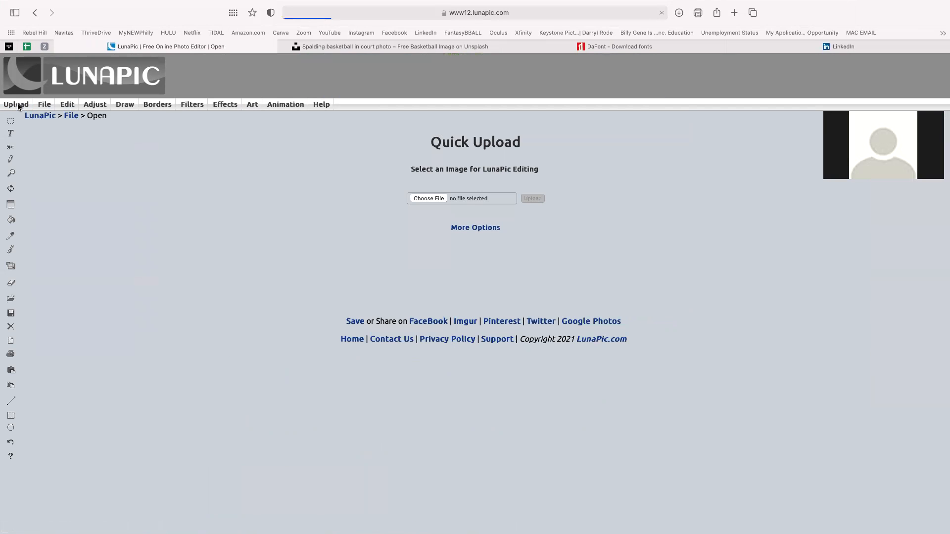
# - Pick image (1).jpeg from the Downloads folder to load it into LunaPic
pyautogui.click(429, 199)
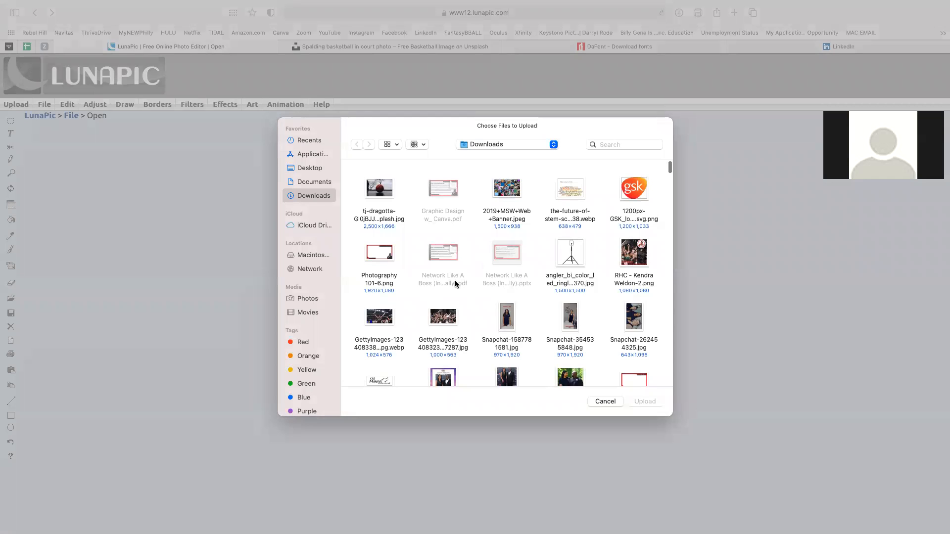
pyautogui.scroll(-3, 456, 289)
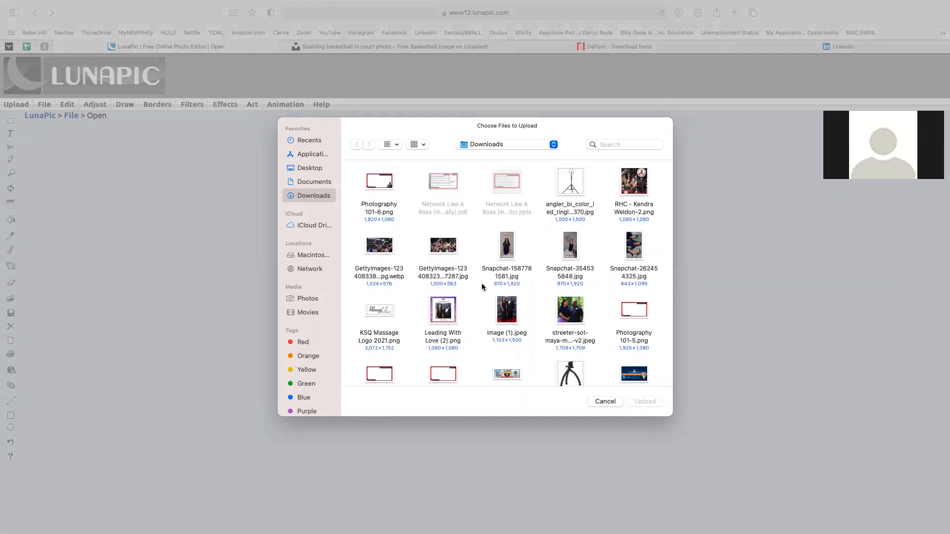
pyautogui.scroll(-2, 582, 248)
pyautogui.doubleClick(506, 265)
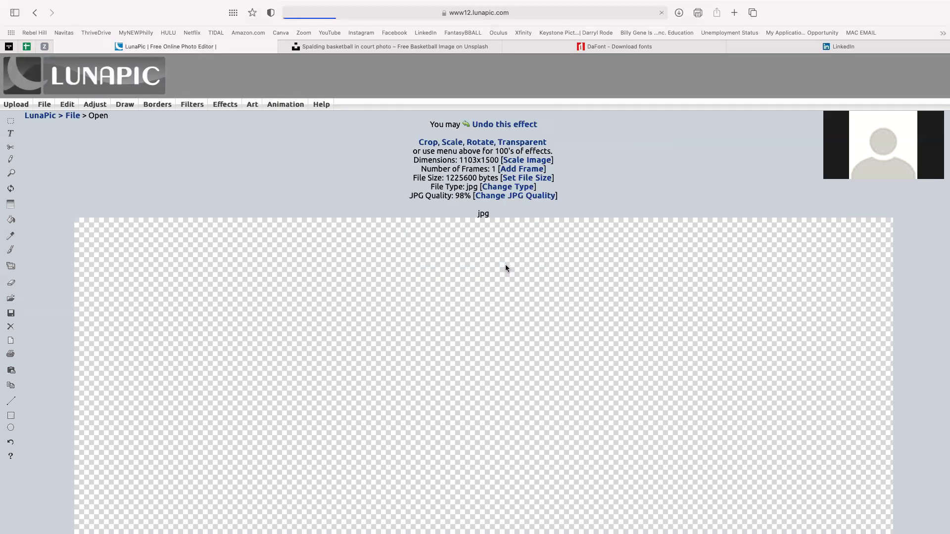
# - Open LunaPic's Edit > Transparent Background tool for the uploaded photo
pyautogui.scroll(-2, 469, 367)
pyautogui.scroll(-10, 468, 370)
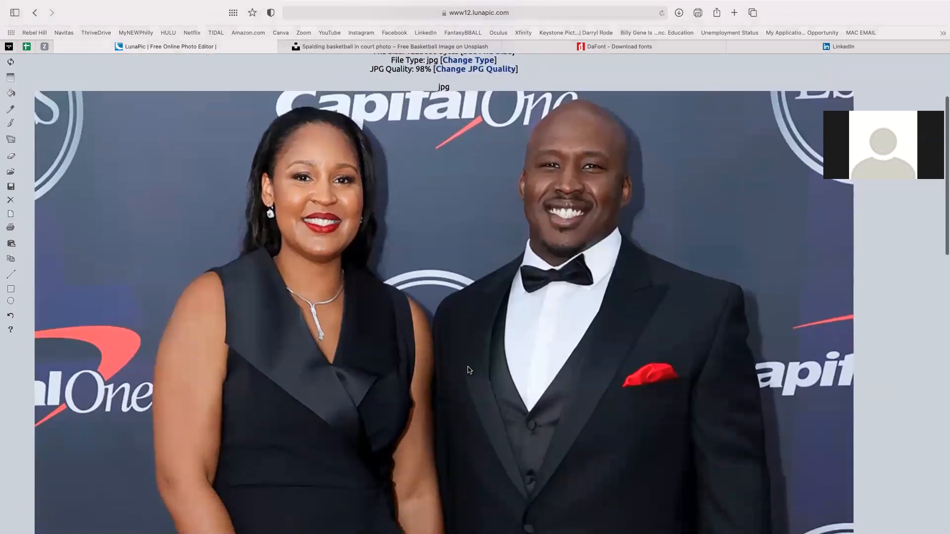
pyautogui.scroll(-8, 469, 370)
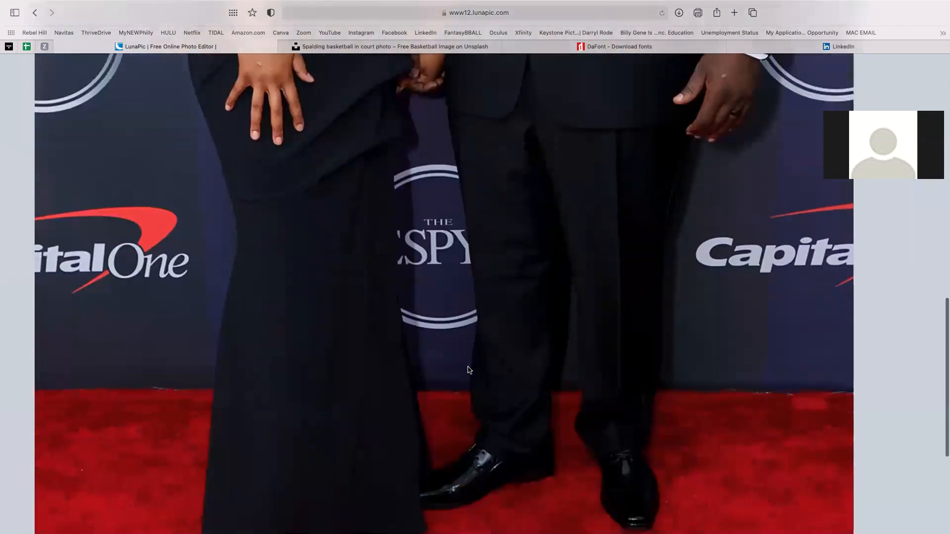
pyautogui.scroll(15, 469, 370)
pyautogui.scroll(-1, 470, 370)
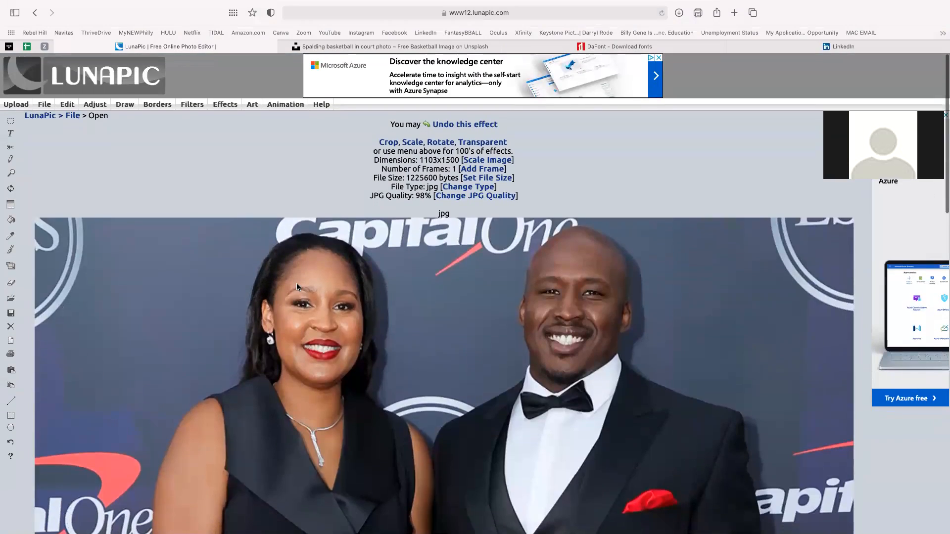
pyautogui.moveTo(71, 106)
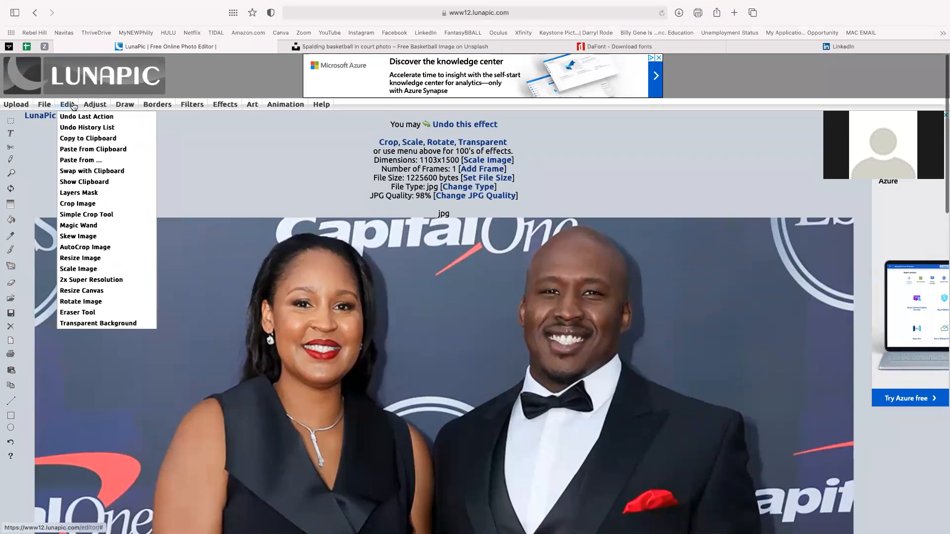
pyautogui.moveTo(97, 106)
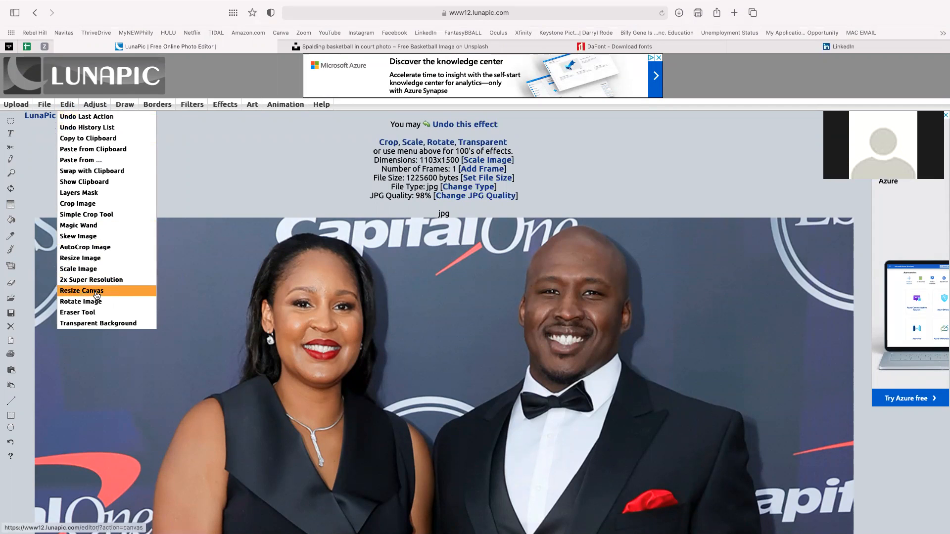
pyautogui.click(103, 327)
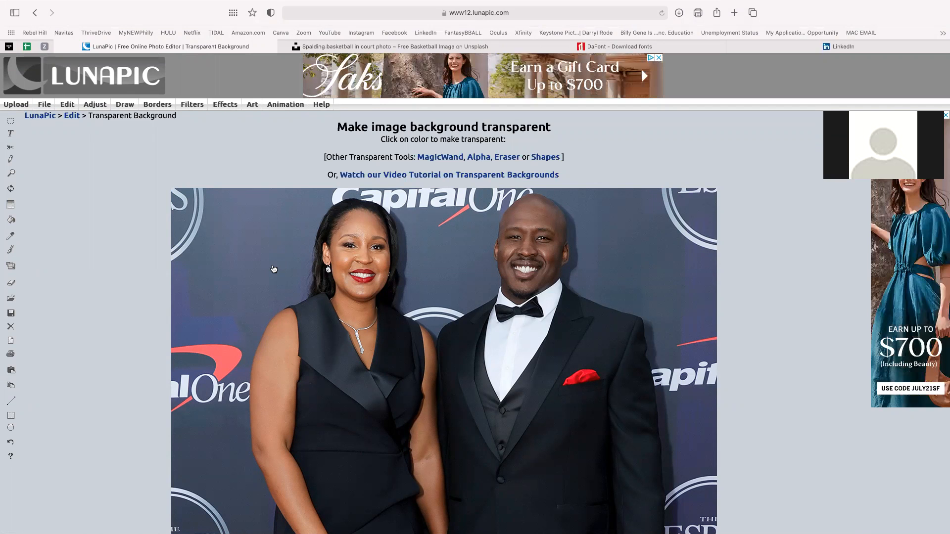
# - Make the backdrop colour left of the woman's head transparent, then return to Canva
pyautogui.scroll(-5, 277, 271)
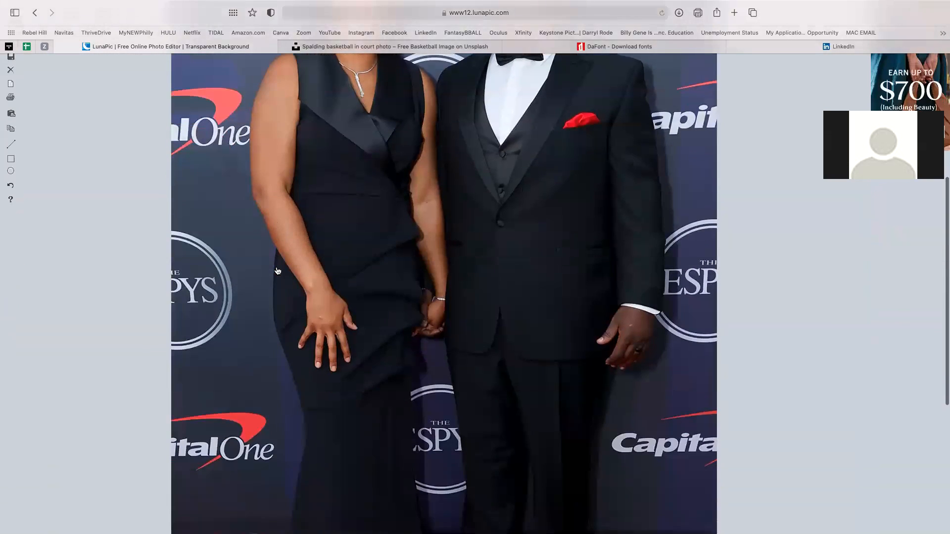
pyautogui.scroll(3, 278, 270)
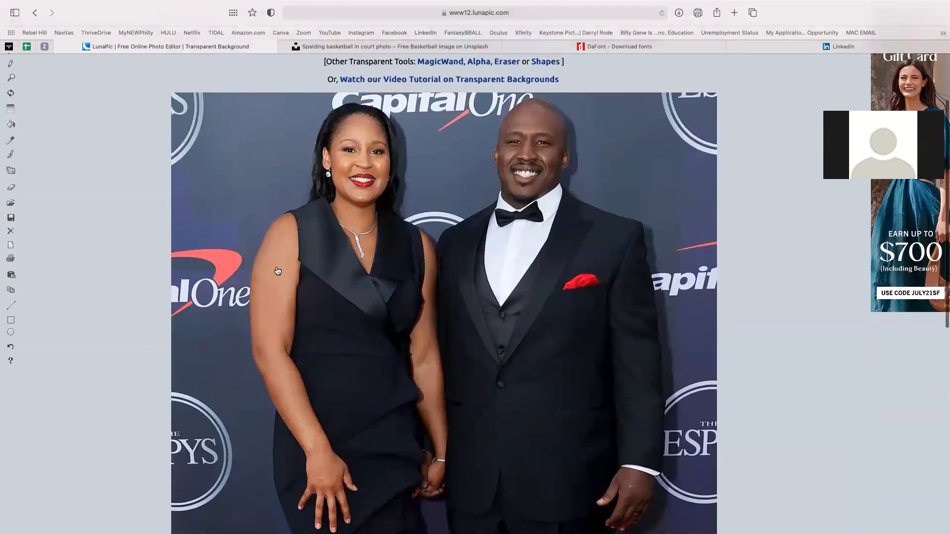
pyautogui.click(262, 172)
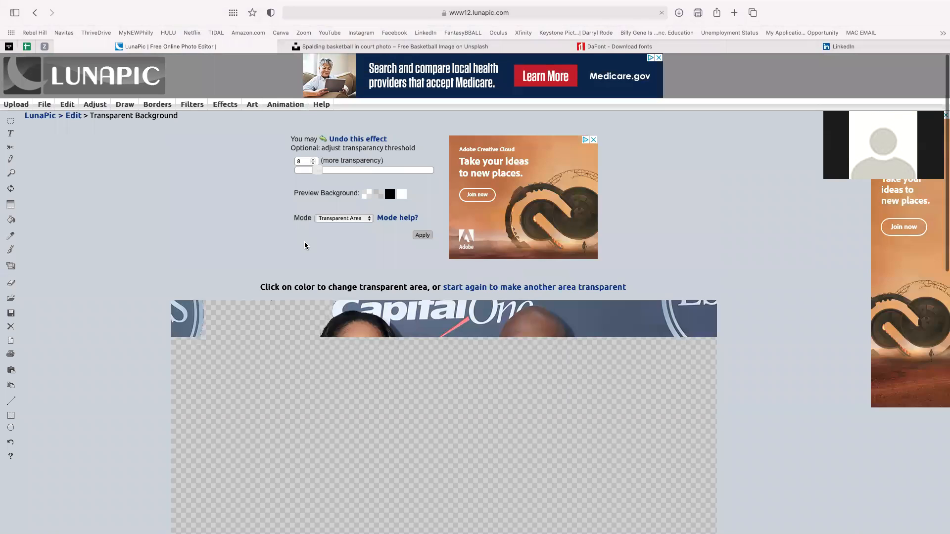
pyautogui.scroll(-5, 306, 246)
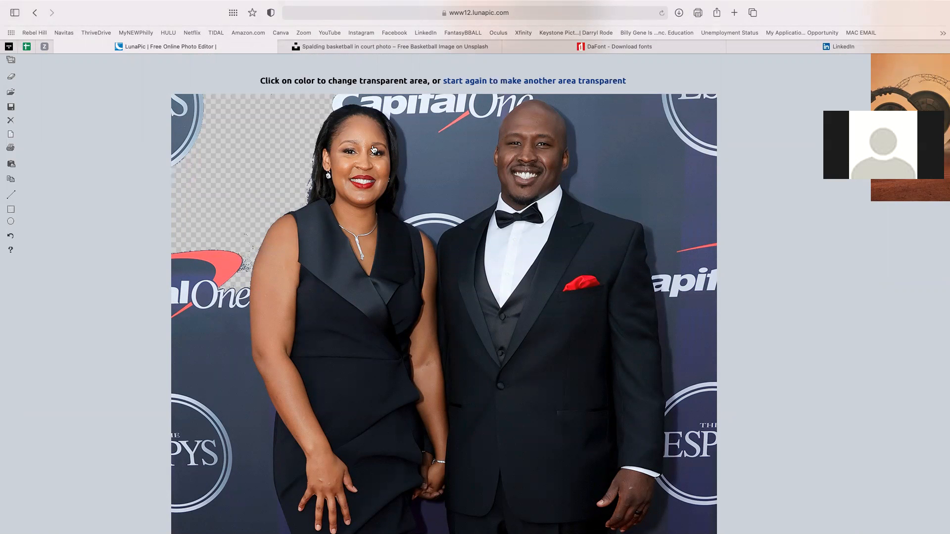
pyautogui.scroll(-10, 650, 188)
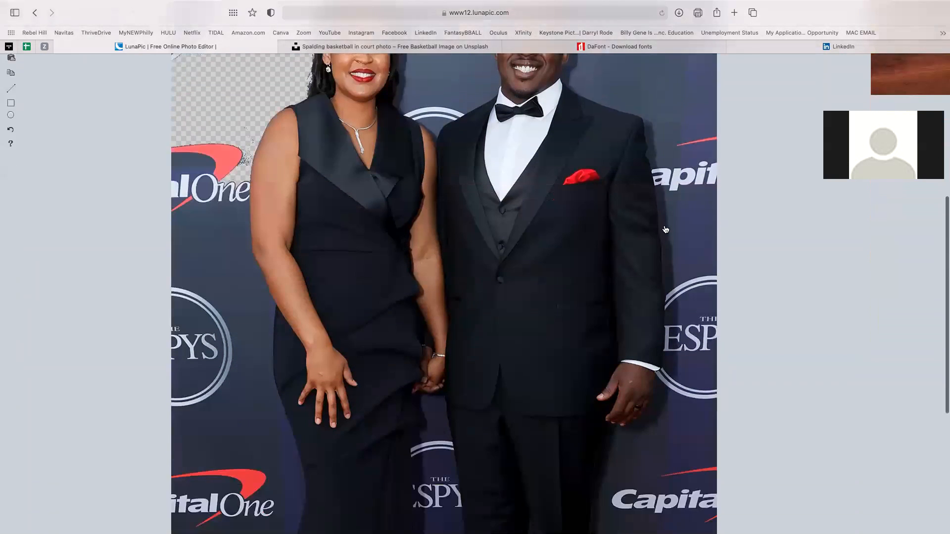
pyautogui.scroll(12, 515, 399)
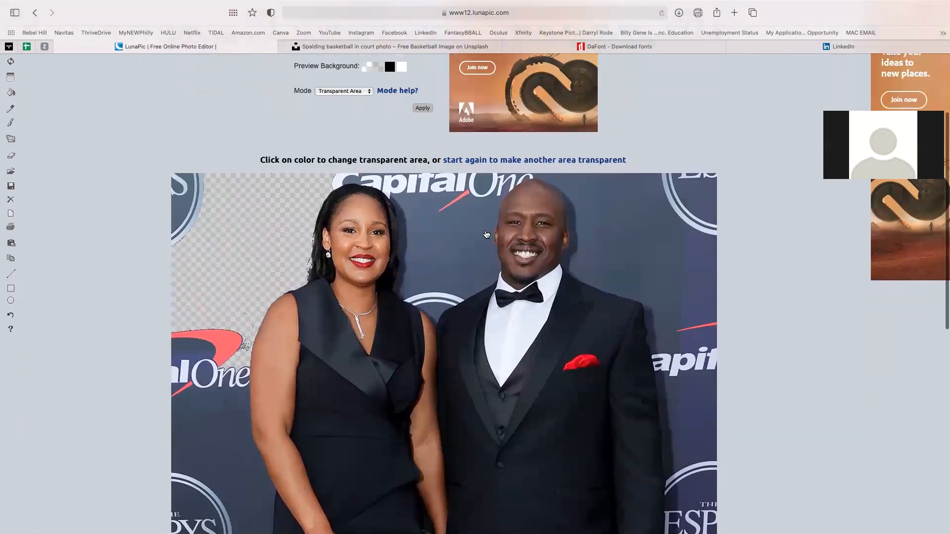
pyautogui.hotkey('ctrl', 'Right')
pyautogui.hotkey('ctrl', 'Left')
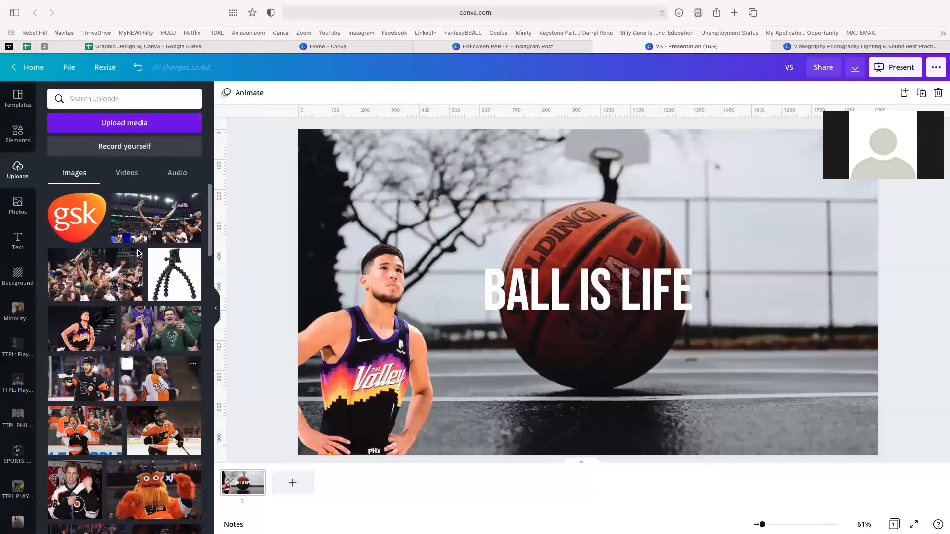
# - Upload the couple photo from Downloads and place it at the slide's lower right
pyautogui.click(117, 123)
pyautogui.click(63, 151)
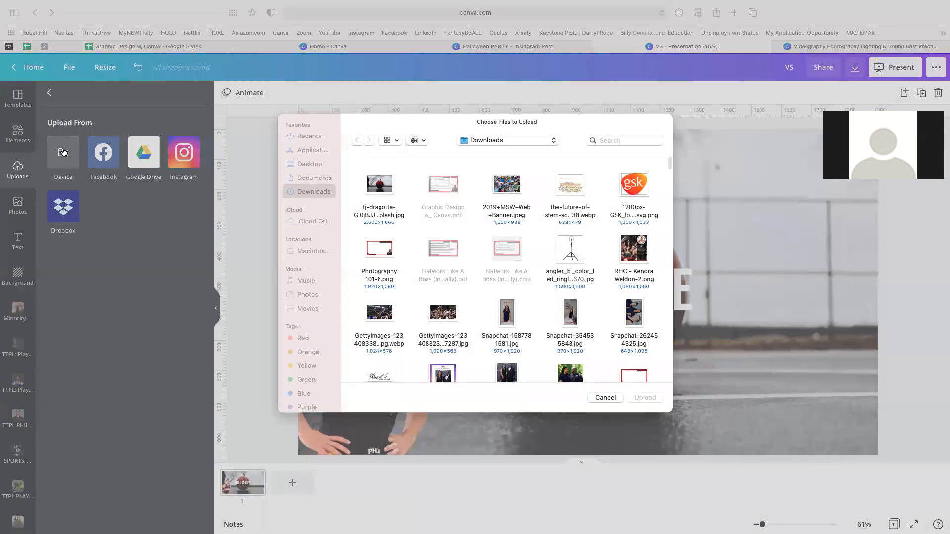
pyautogui.doubleClick(506, 375)
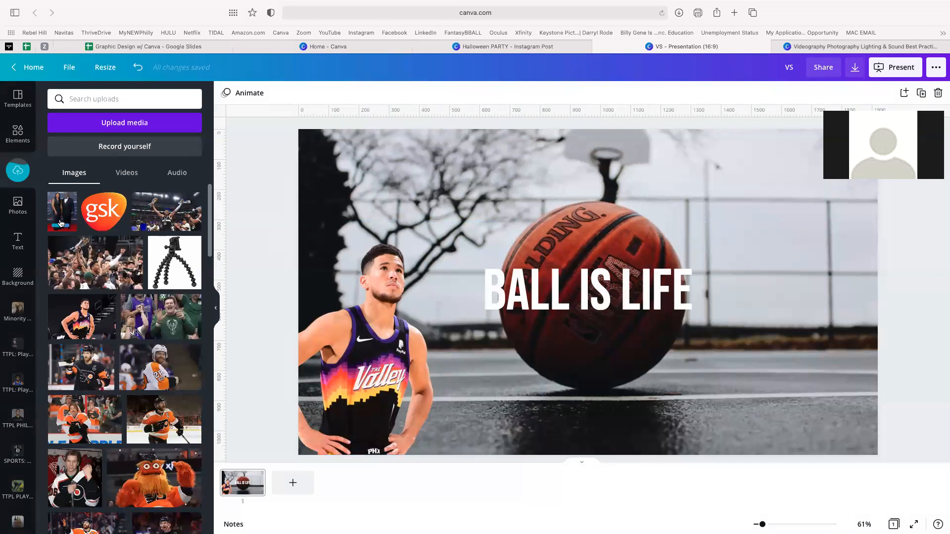
pyautogui.click(58, 212)
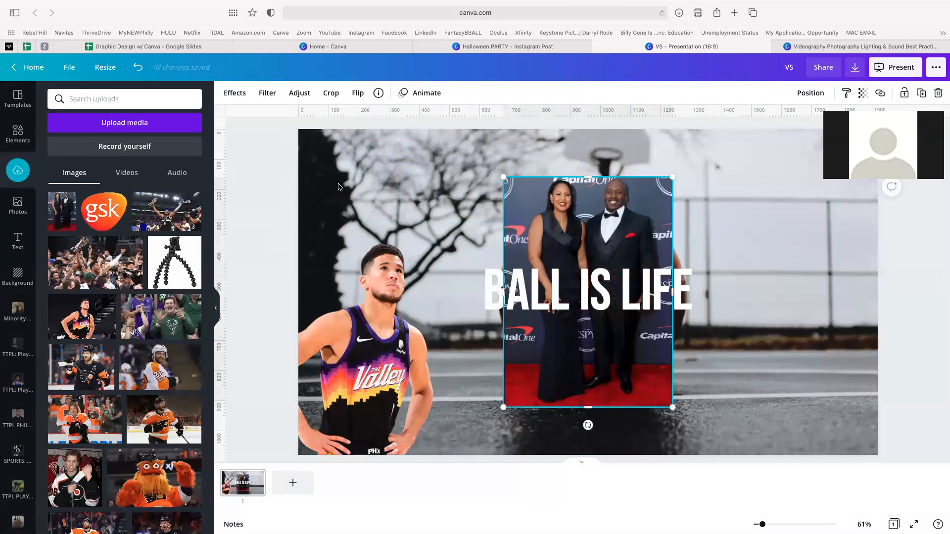
pyautogui.moveTo(572, 199); pyautogui.dragTo(730, 218)
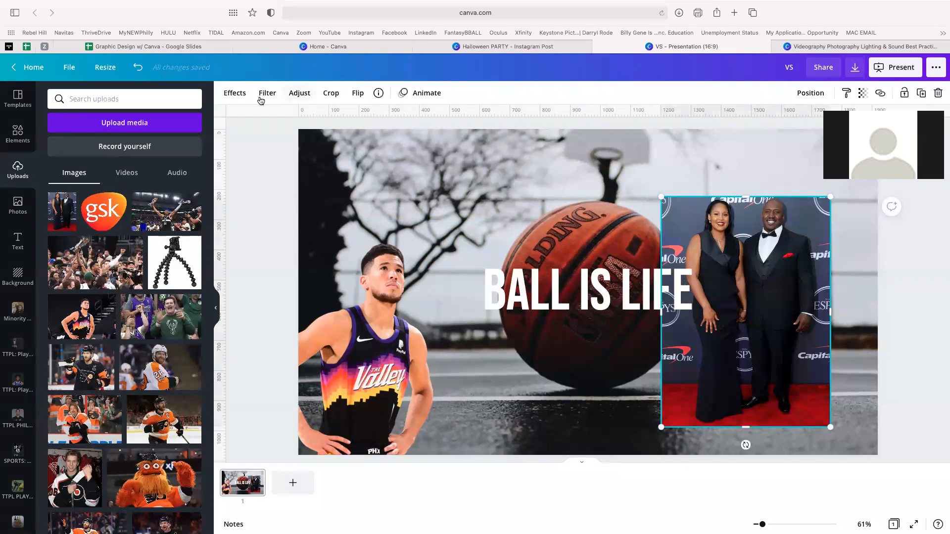
# - Remove the couple photo's background with Background Remover and enlarge it toward the upper left
pyautogui.click(236, 93)
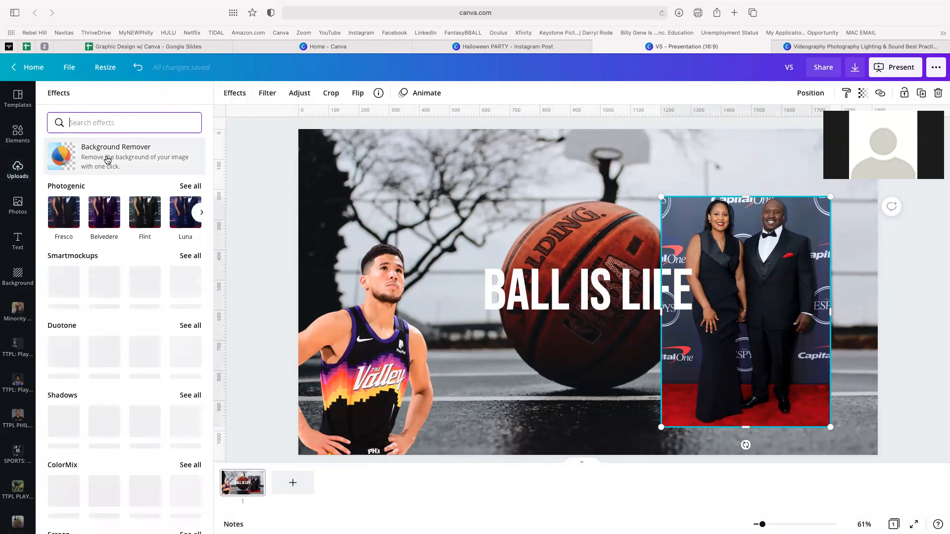
pyautogui.click(107, 158)
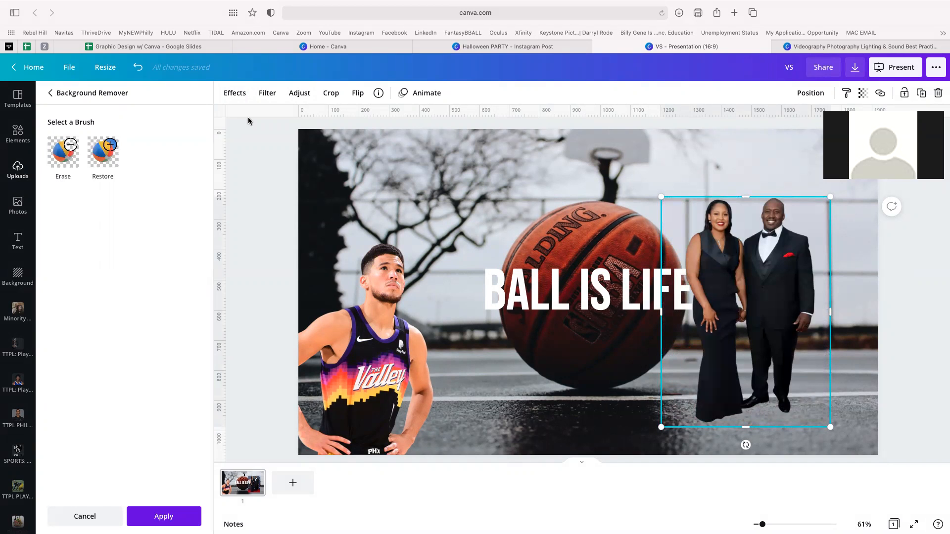
pyautogui.moveTo(752, 246); pyautogui.dragTo(790, 273)
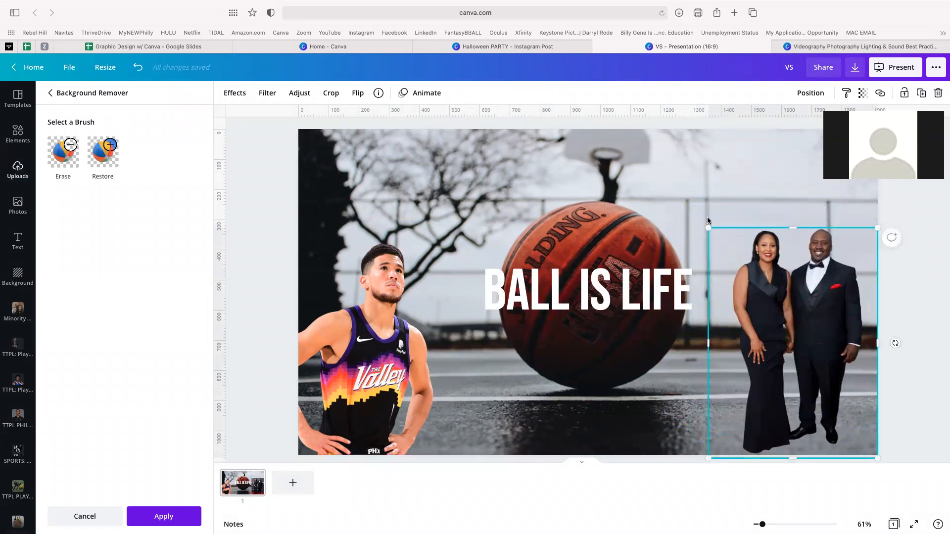
pyautogui.moveTo(709, 228); pyautogui.dragTo(635, 176)
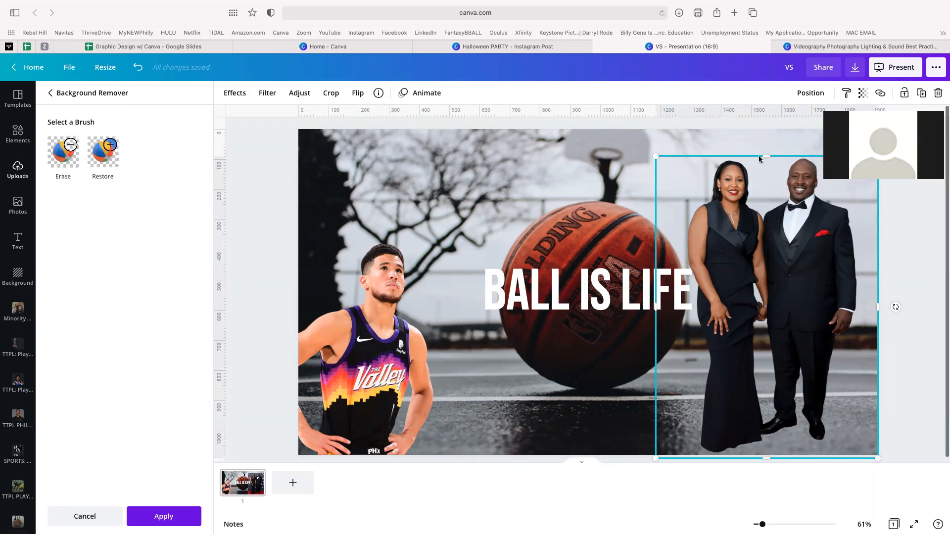
pyautogui.hotkey('ctrl', 'Right')
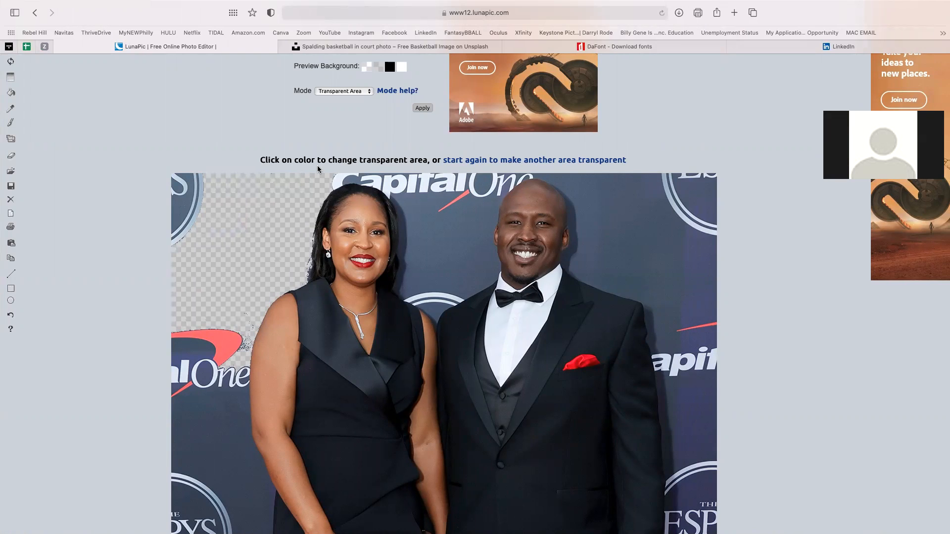
pyautogui.hotkey('ctrl', 'Left')
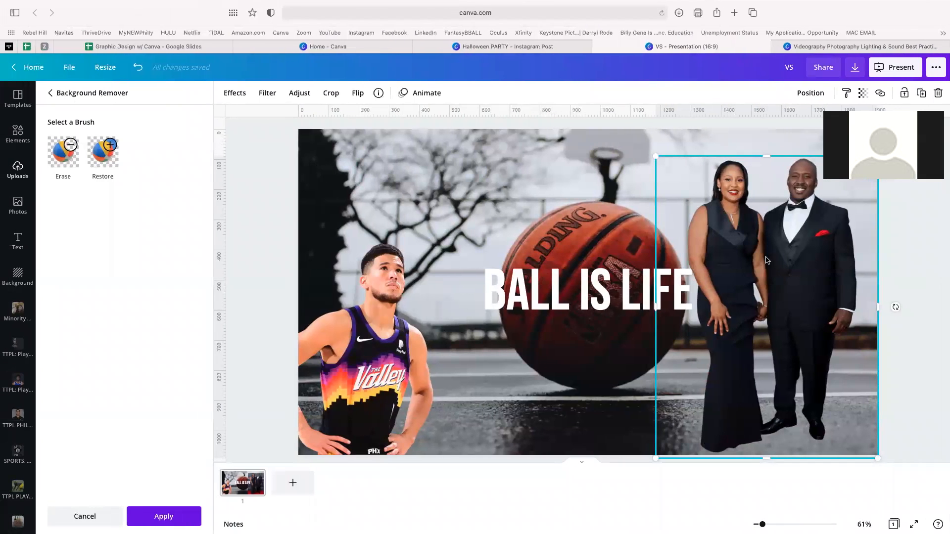
# - Delete the couple photo and the player cutout, leaving BALL IS LIFE over the court
pyautogui.press('Delete')
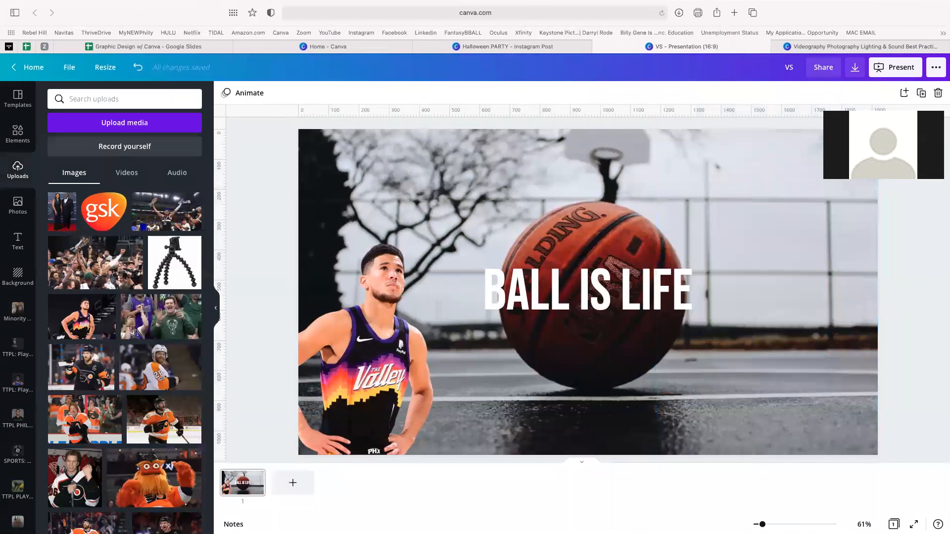
pyautogui.click(373, 321)
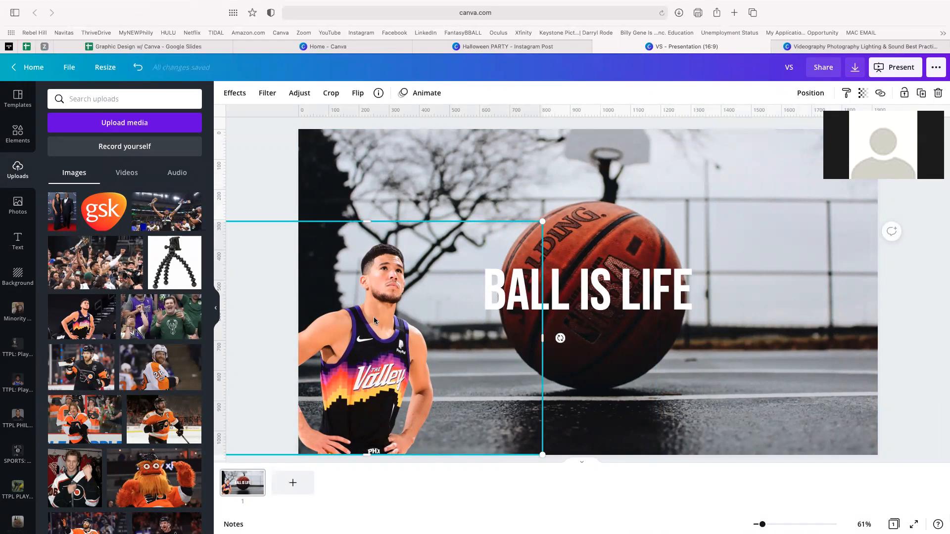
pyautogui.hotkey('ctrl', 'Left')
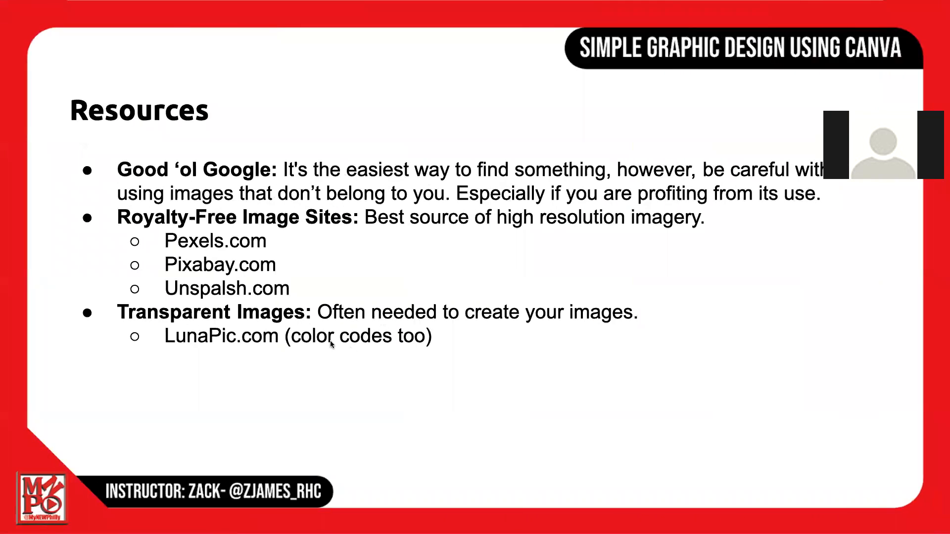
pyautogui.hotkey('ctrl', 'Right')
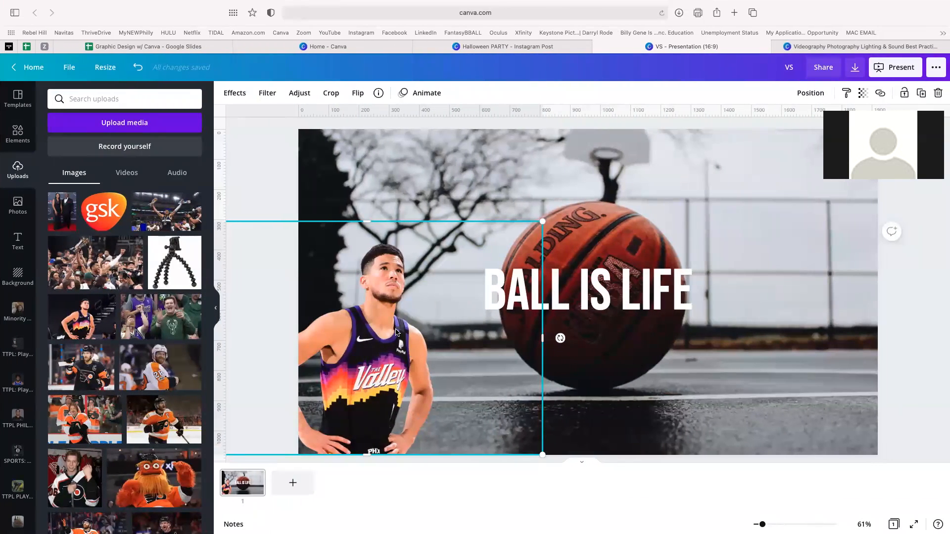
pyautogui.press('Delete')
pyautogui.scroll(-8, 126, 299)
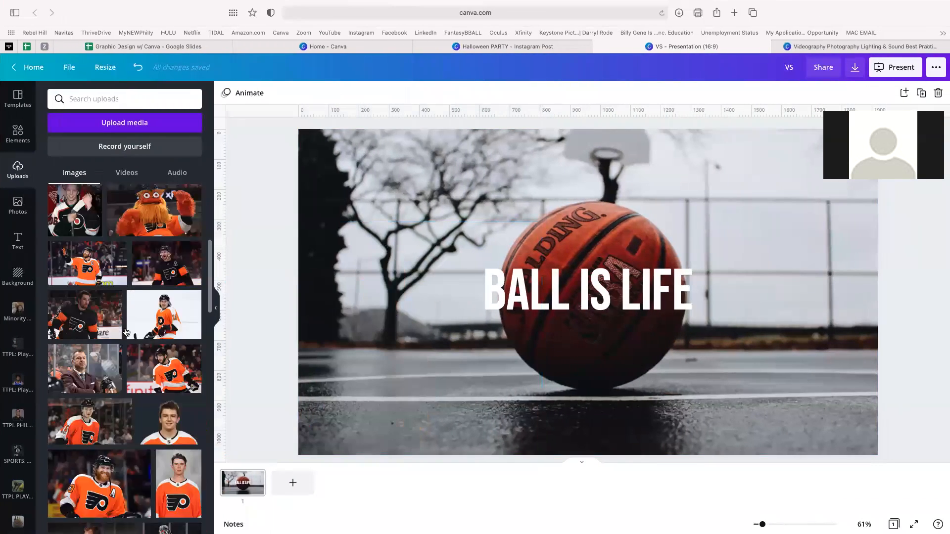
# - Add the round 76ers logo from the SPORTS: NBA folder, shrunk into the top-right corner
pyautogui.scroll(-1, 31, 360)
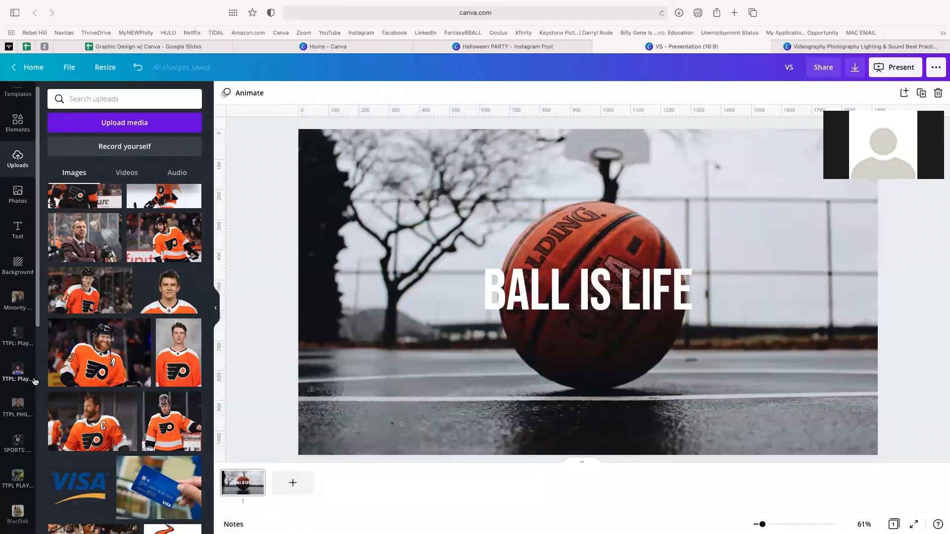
pyautogui.click(17, 445)
pyautogui.scroll(-2, 125, 417)
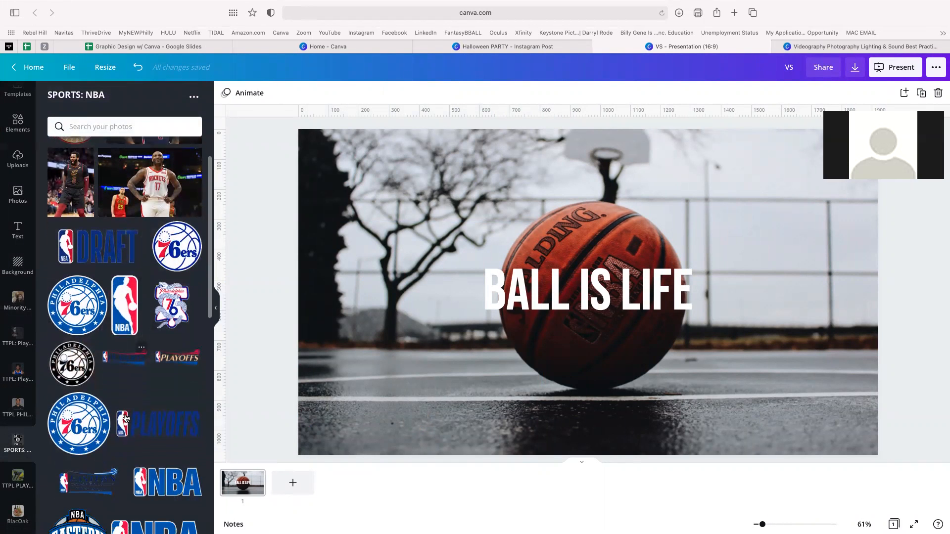
pyautogui.click(87, 314)
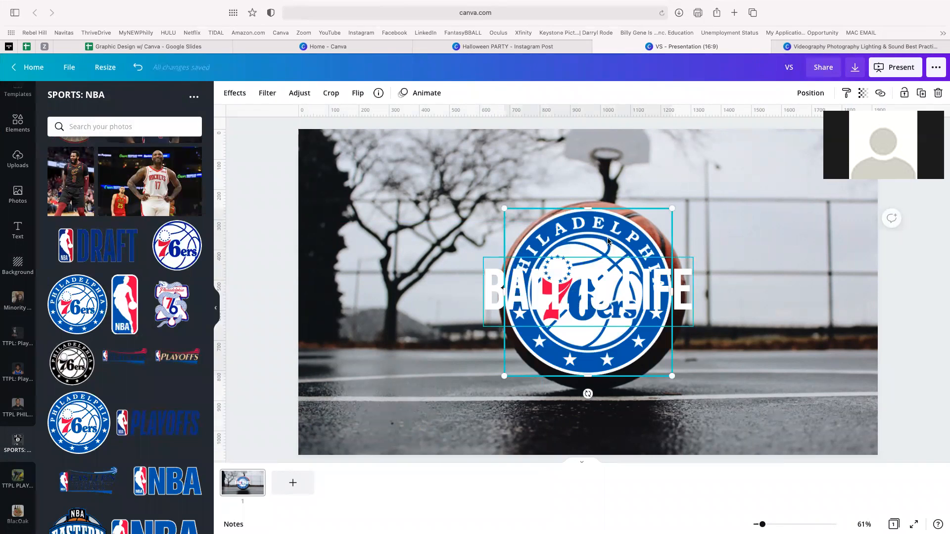
pyautogui.moveTo(613, 242); pyautogui.dragTo(801, 175)
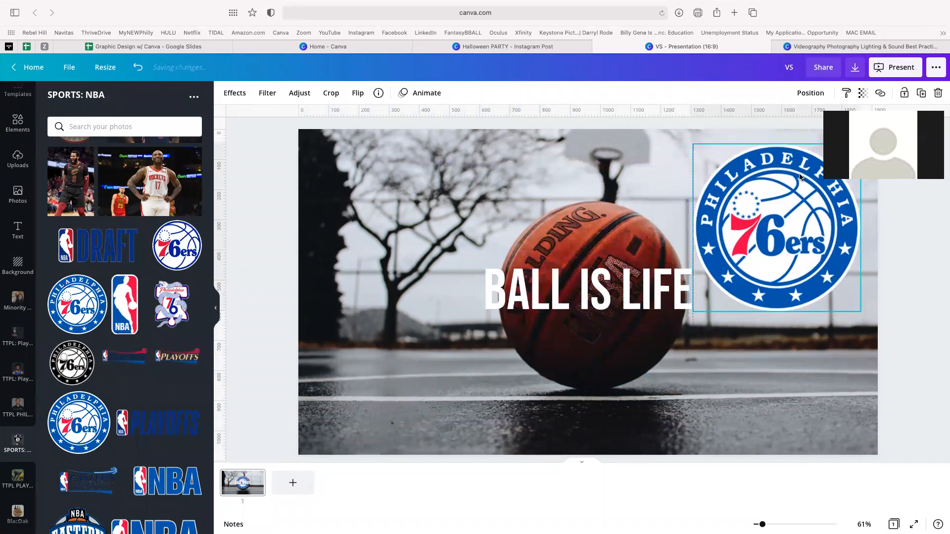
pyautogui.moveTo(691, 312); pyautogui.dragTo(735, 270)
pyautogui.click(600, 299)
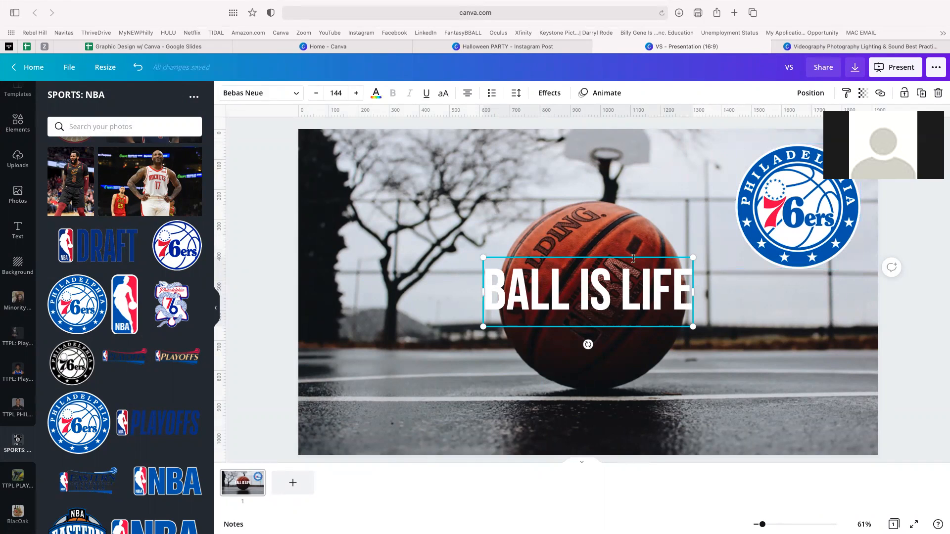
# - Colour the BALL IS LIFE headline rust red #993f30 from the photo colours and nudge it right
pyautogui.click(620, 218)
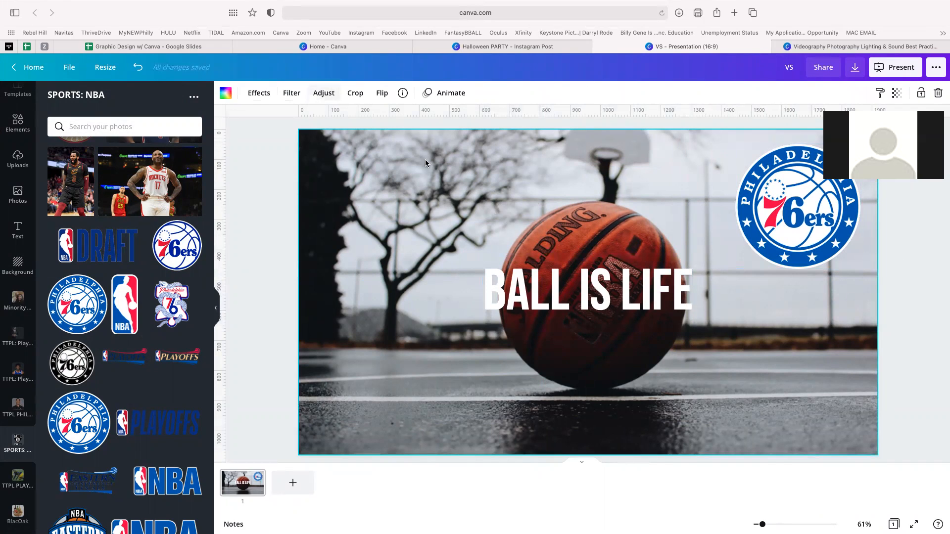
pyautogui.click(544, 277)
pyautogui.click(376, 94)
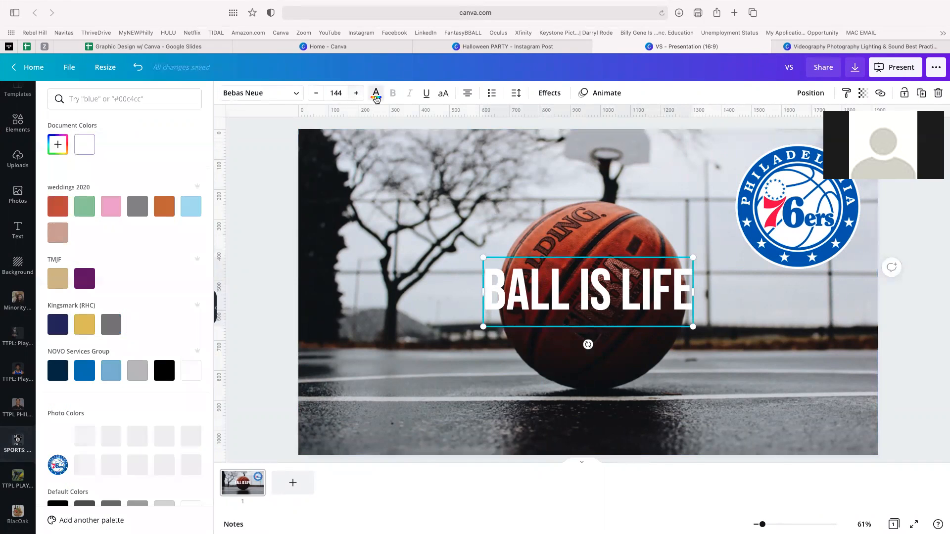
pyautogui.scroll(-3, 124, 282)
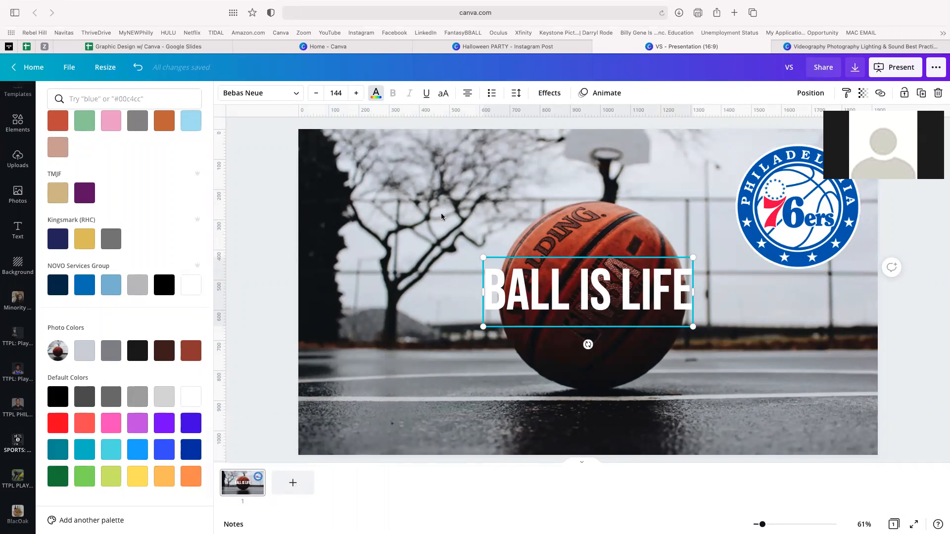
pyautogui.click(18, 444)
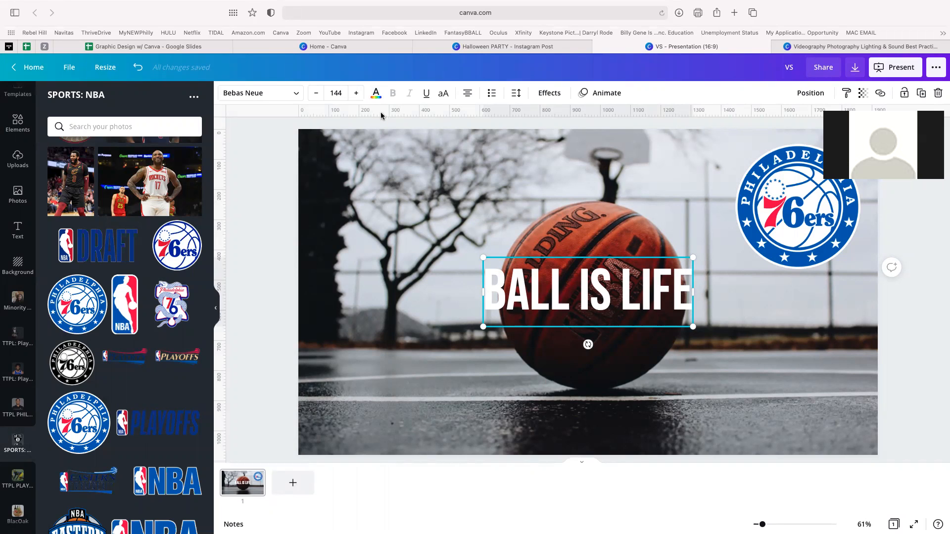
pyautogui.click(376, 93)
pyautogui.scroll(-3, 134, 321)
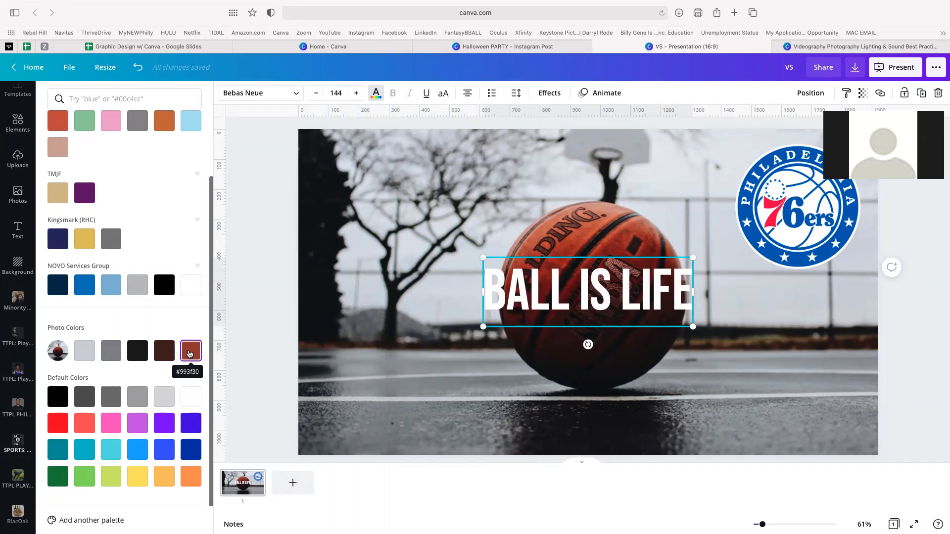
pyautogui.click(189, 353)
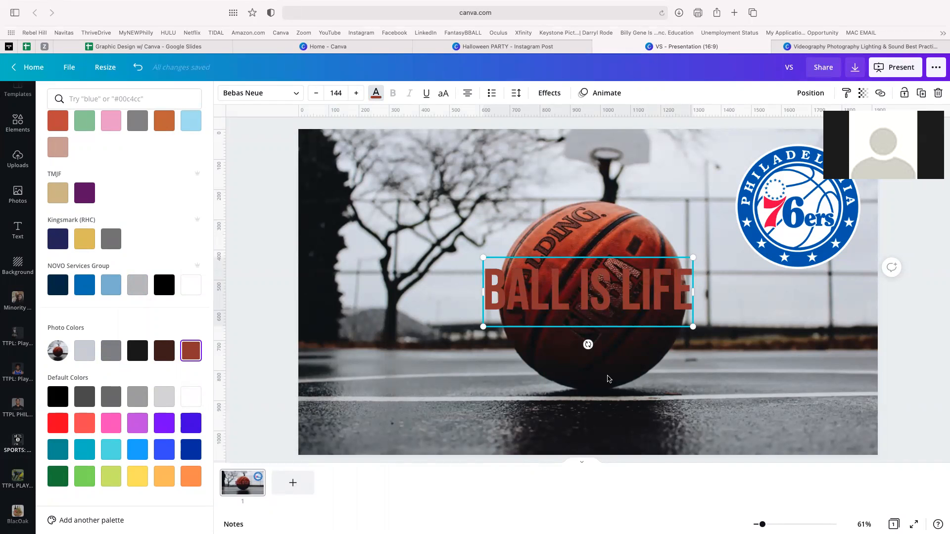
pyautogui.click(608, 379)
pyautogui.moveTo(563, 290)
pyautogui.mouseDown()
pyautogui.moveTo(568, 249)
pyautogui.moveTo(558, 244)
pyautogui.moveTo(585, 273)
pyautogui.moveTo(572, 270)
pyautogui.moveTo(574, 290)
pyautogui.mouseUp()
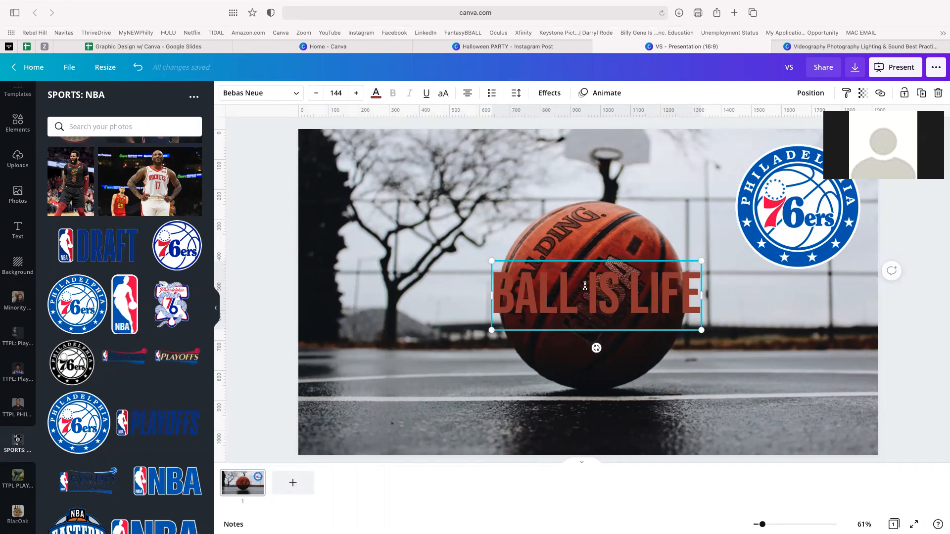
# - Select the 76ers logo and look through its Effects options without changing anything
pyautogui.click(742, 229)
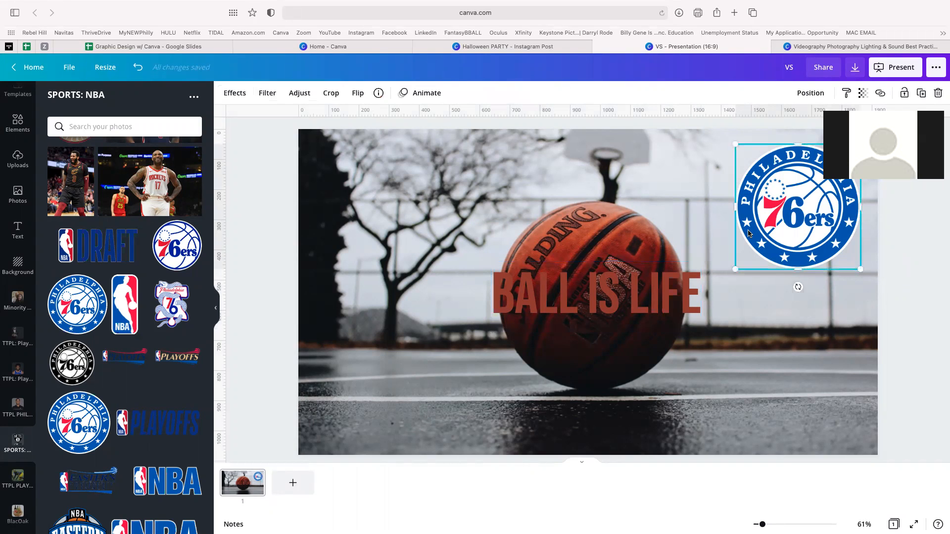
pyautogui.click(592, 286)
pyautogui.click(808, 226)
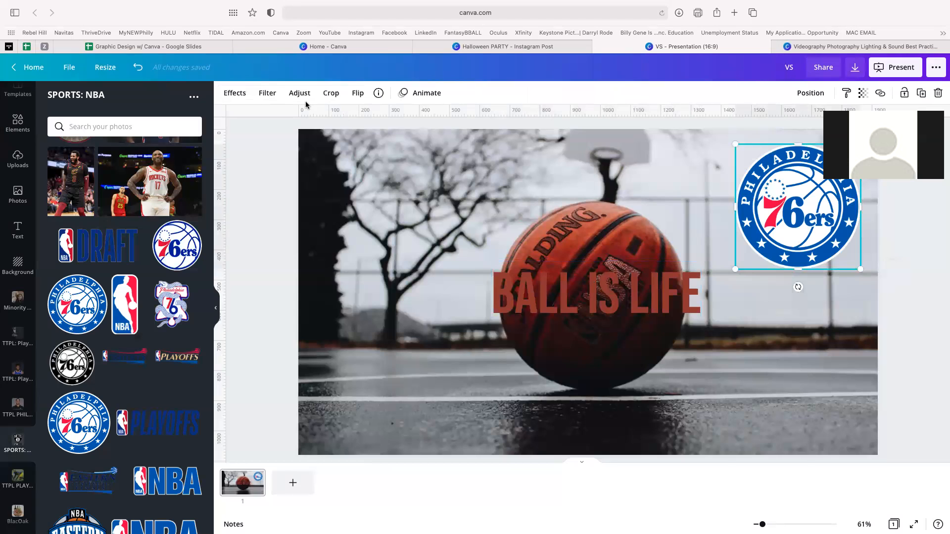
pyautogui.click(233, 94)
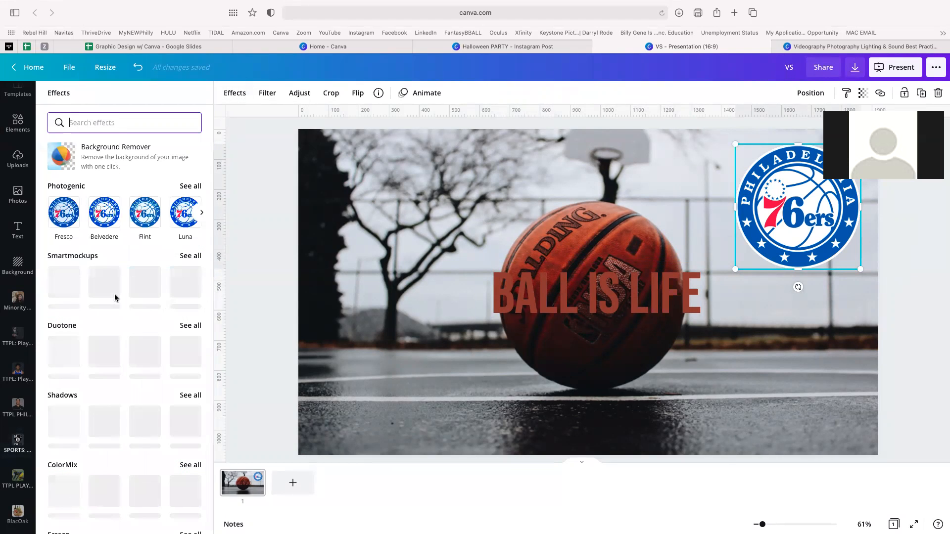
pyautogui.scroll(-1, 116, 297)
pyautogui.click(235, 93)
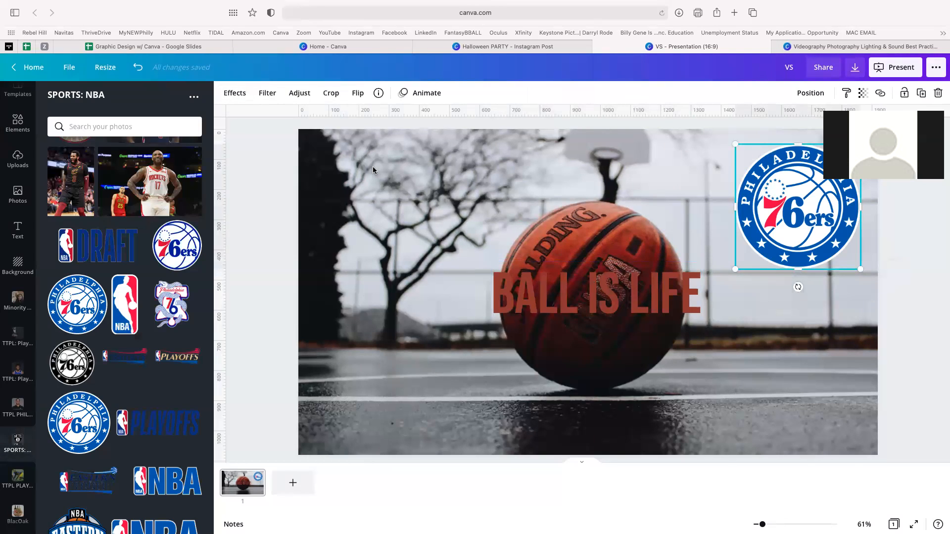
# - Show the text colour choices for the BALL IS LIFE headline
pyautogui.click(549, 266)
pyautogui.click(376, 93)
pyautogui.scroll(-3, 148, 247)
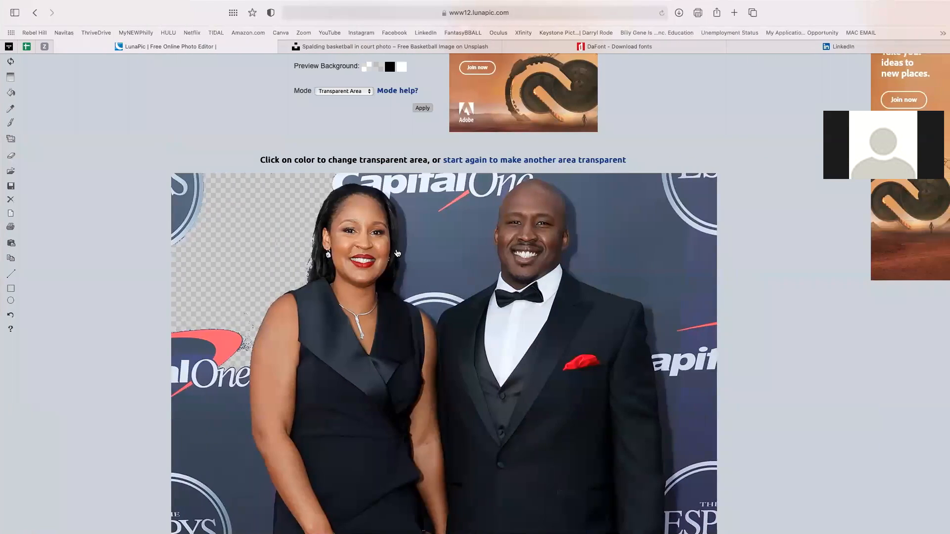
# - Scroll to the top of LunaPic and go to Upload to start a fresh image
pyautogui.scroll(5, 173, 94)
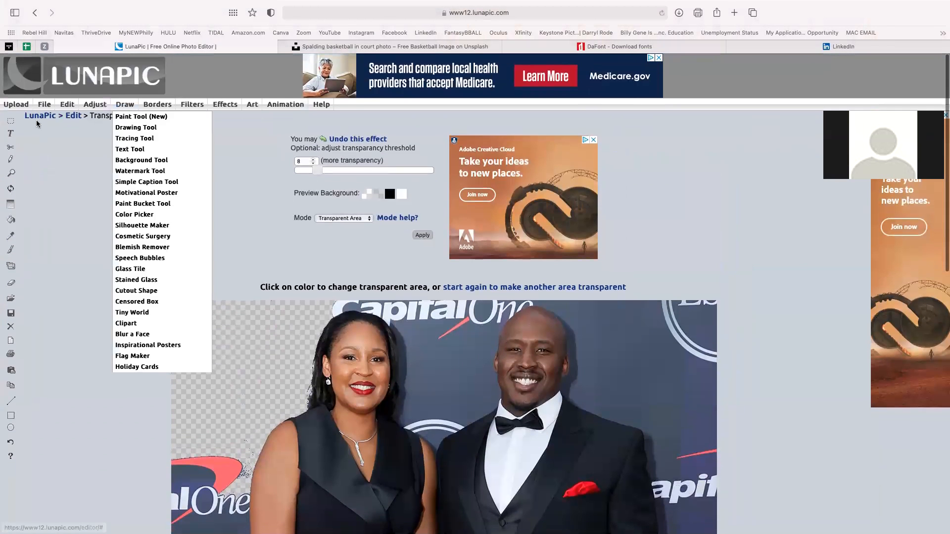
pyautogui.click(11, 106)
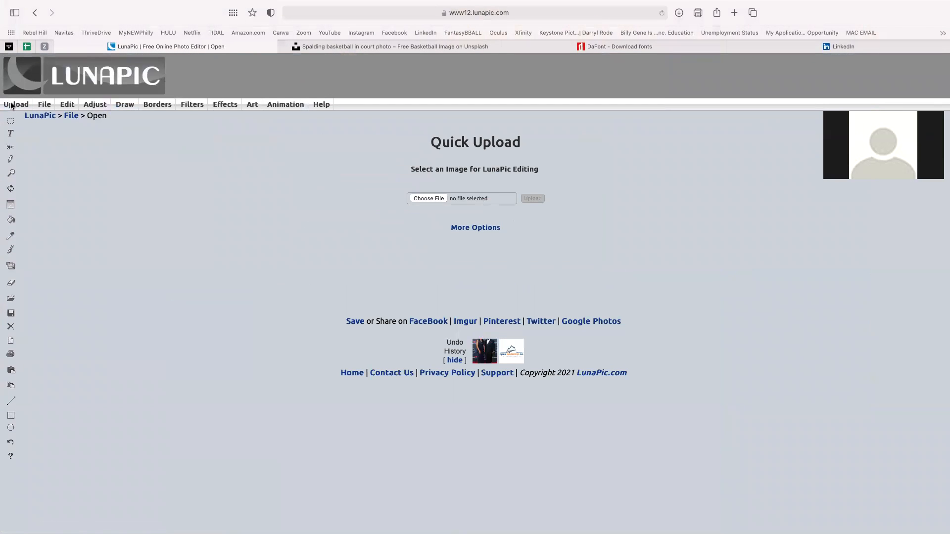
pyautogui.click(16, 106)
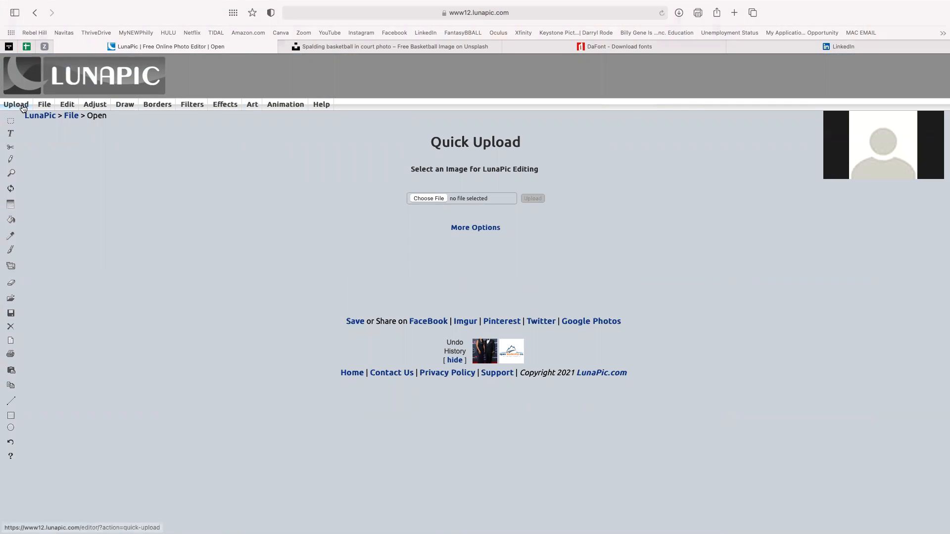
# - Back in Canva, add a 76ers logo from the SPORTS: NBA folder to the slide centre
pyautogui.hotkey('ctrl', 'Left')
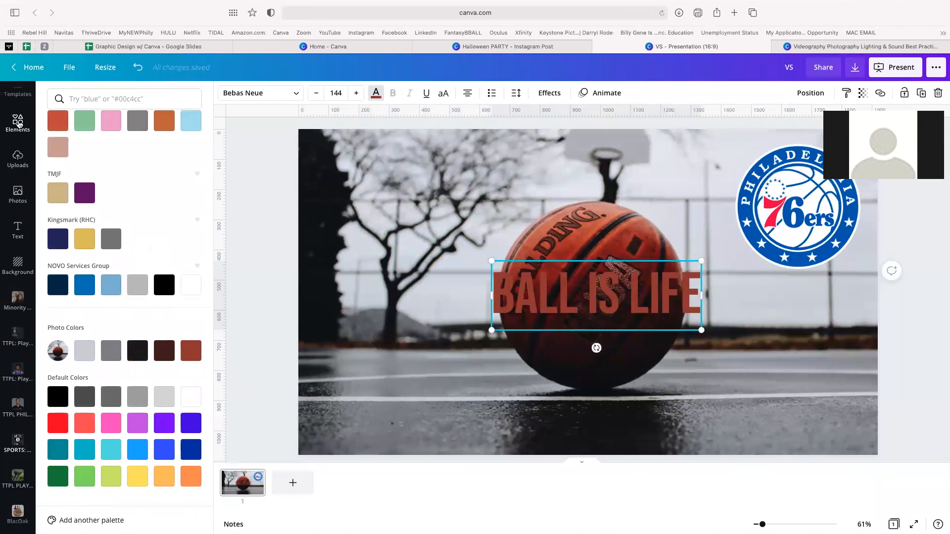
pyautogui.click(18, 123)
pyautogui.scroll(-6, 7, 409)
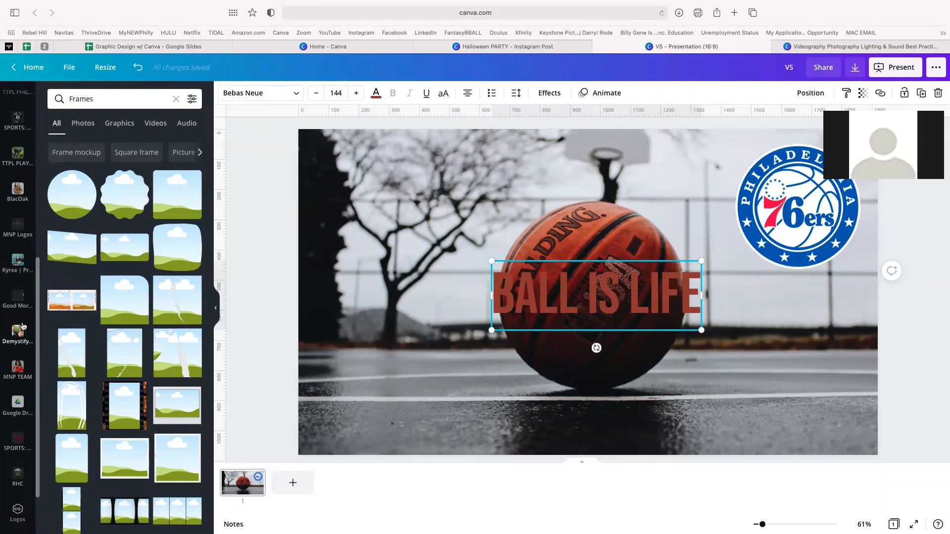
pyautogui.scroll(-3, 19, 375)
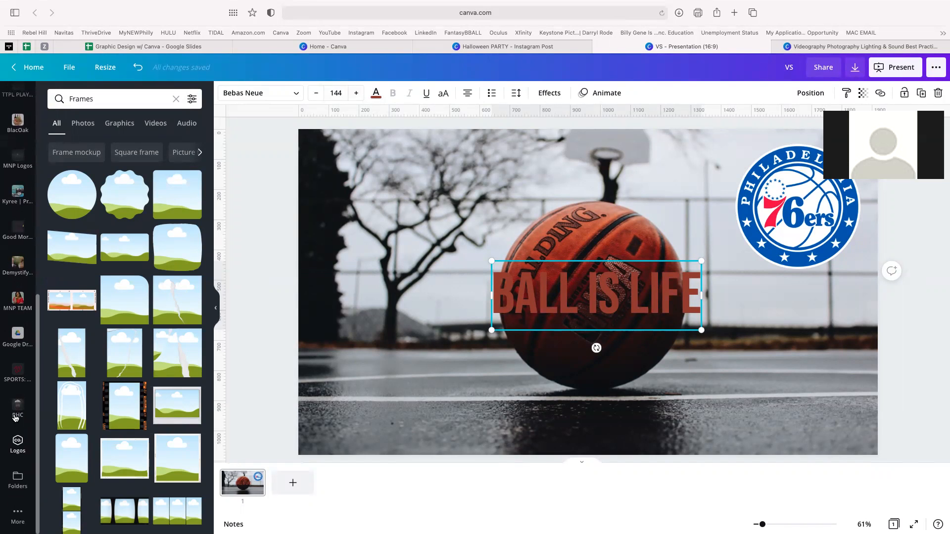
pyautogui.click(18, 372)
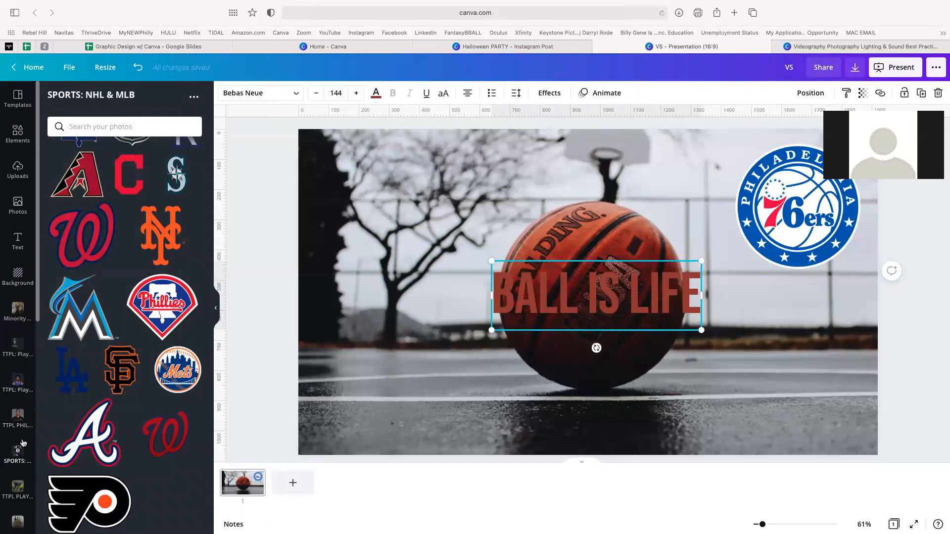
pyautogui.scroll(1, 23, 445)
pyautogui.scroll(-1, 23, 445)
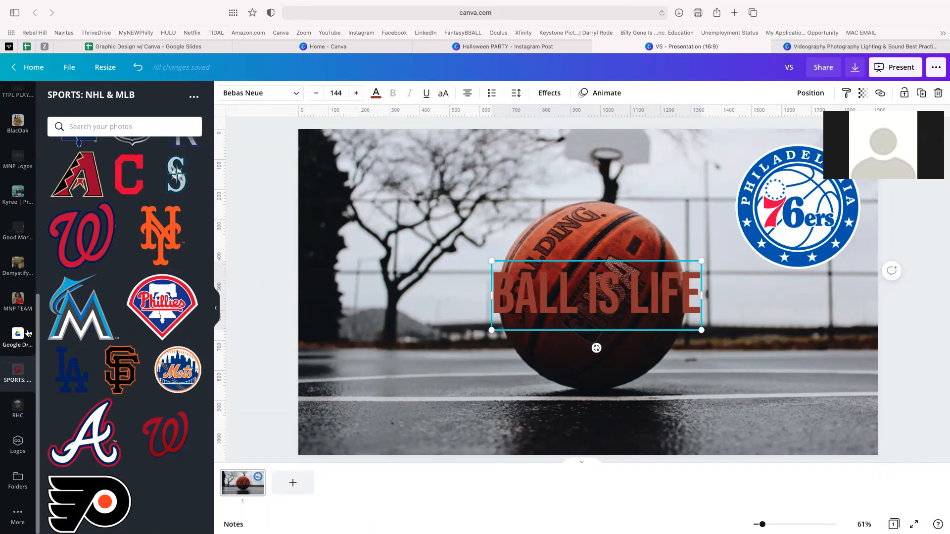
pyautogui.click(19, 481)
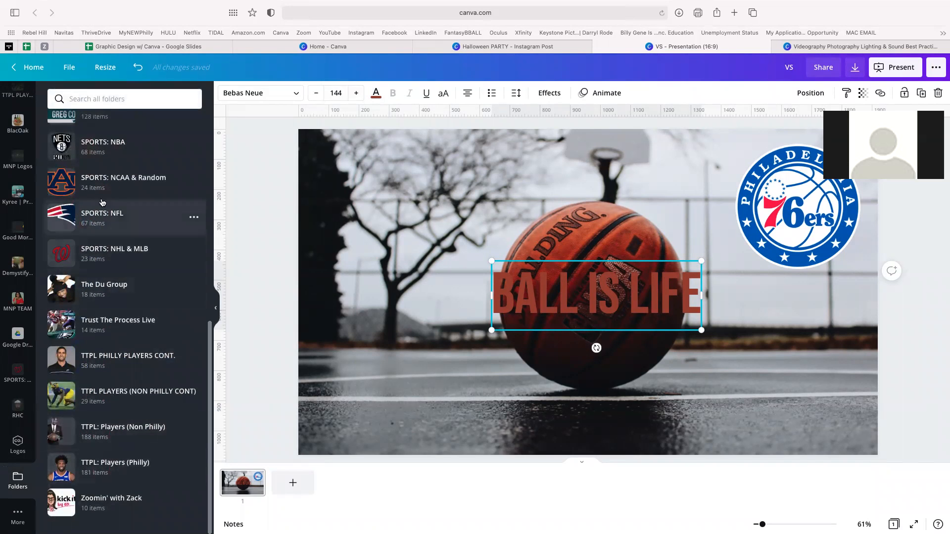
pyautogui.click(97, 157)
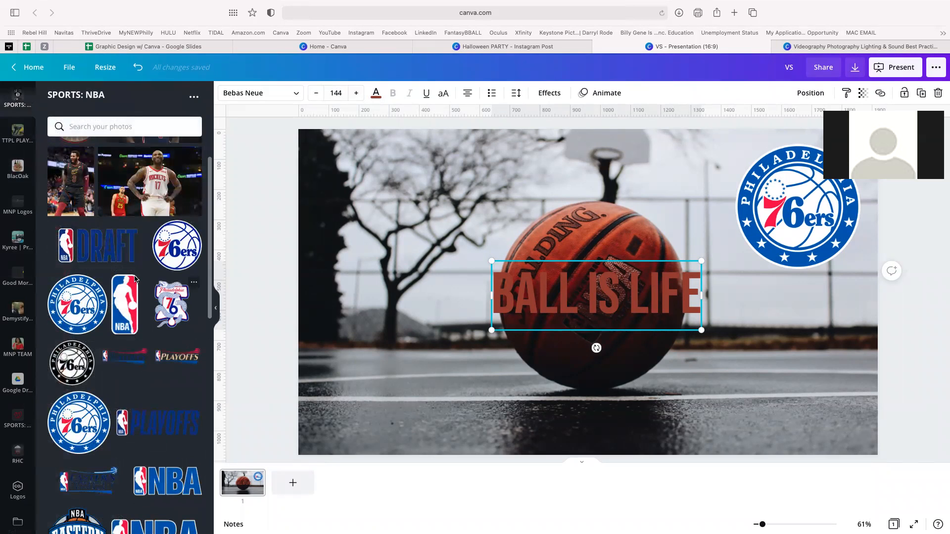
pyautogui.click(76, 303)
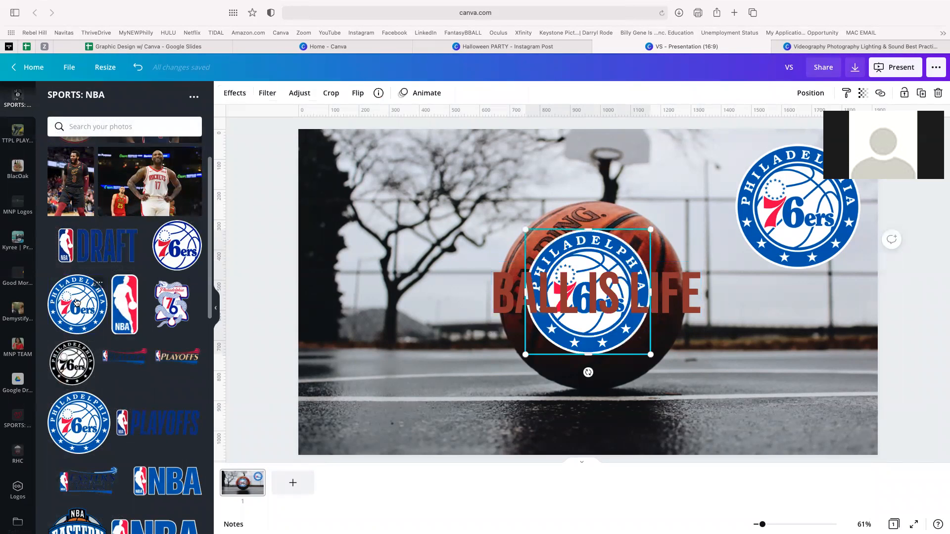
# - Download the 76ers logo's original file, then return to the LunaPic browser tab
pyautogui.click(99, 285)
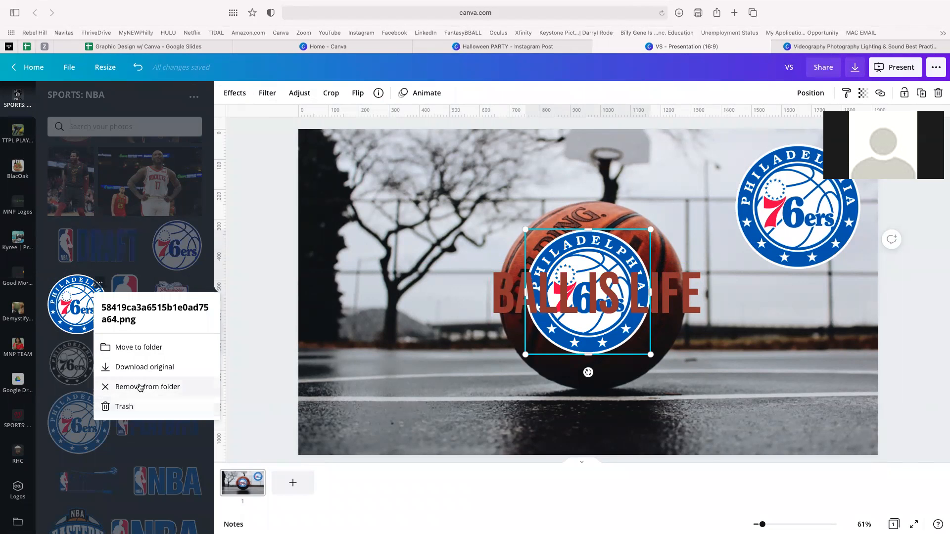
pyautogui.click(142, 367)
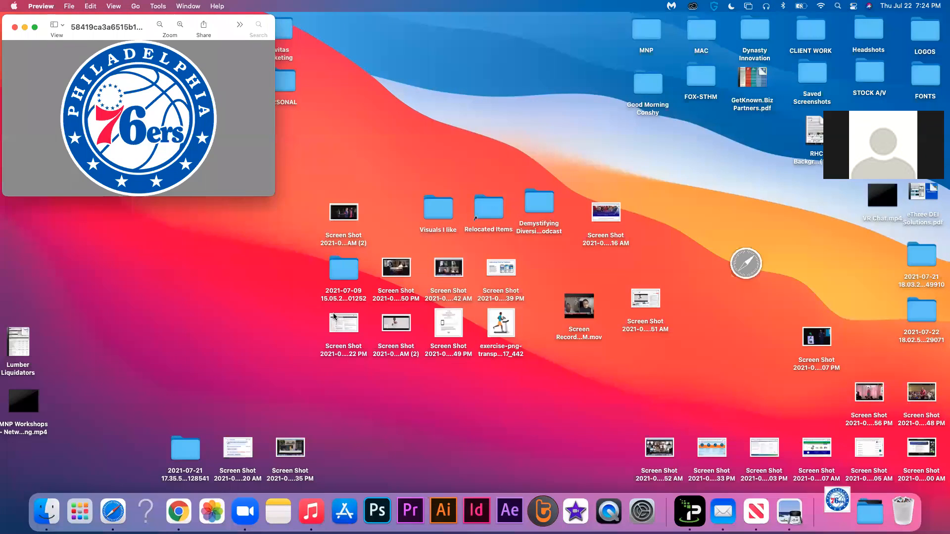
pyautogui.hotkey('ctrl', 'Right')
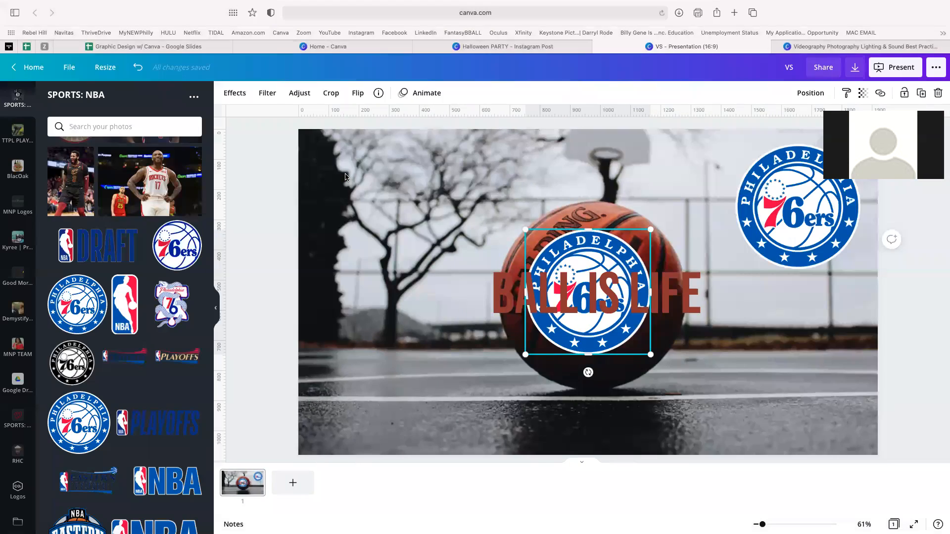
pyautogui.hotkey('ctrl', 'Right')
pyautogui.hotkey('ctrl', 'Right')
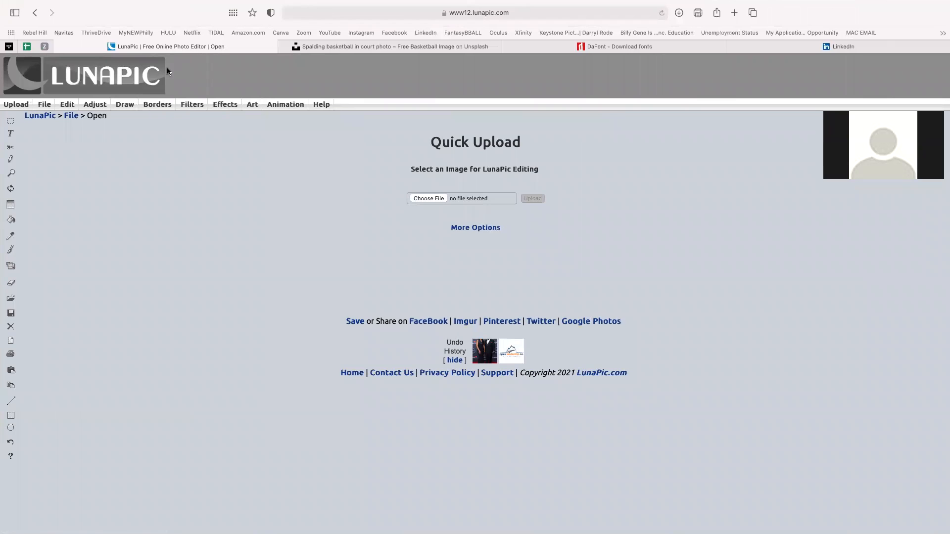
# - Upload the downloaded 76ers logo PNG to LunaPic
pyautogui.click(429, 202)
pyautogui.click(385, 193)
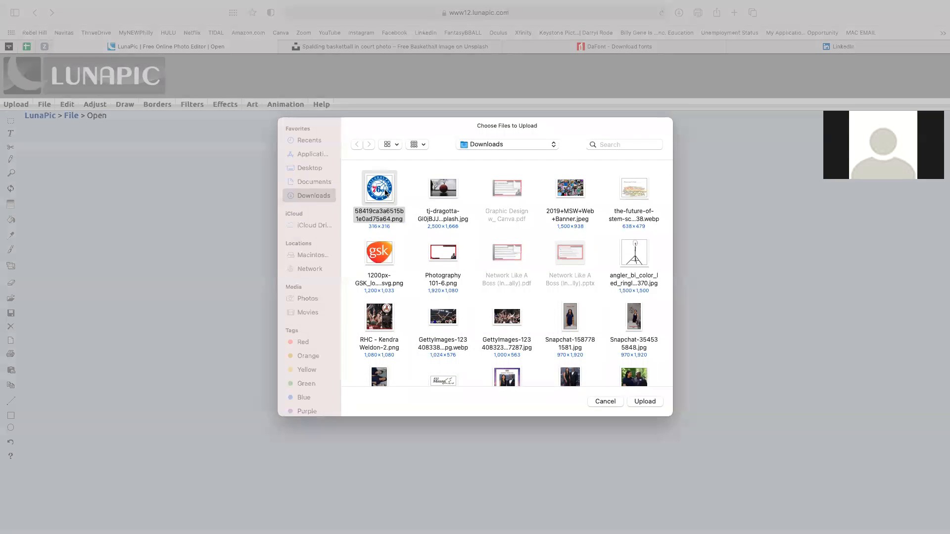
pyautogui.doubleClick(386, 193)
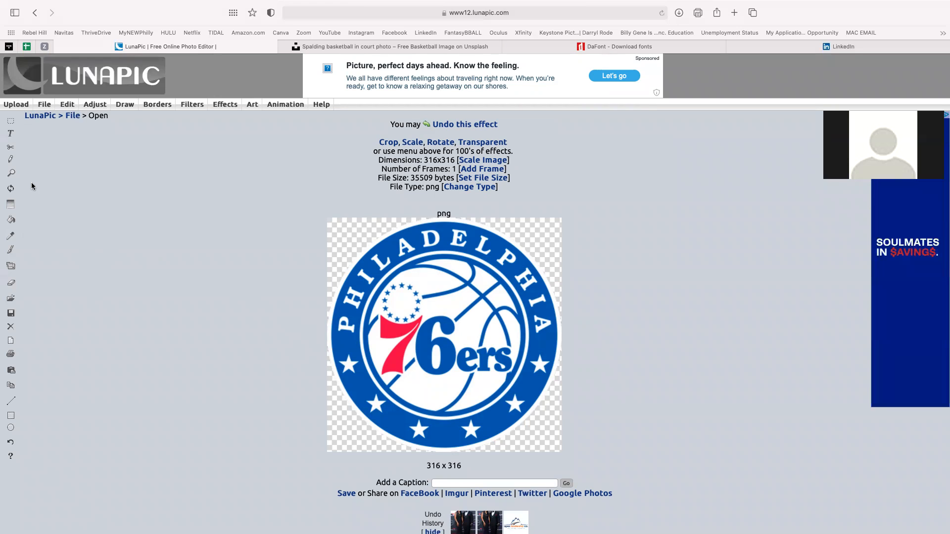
# - Sample the logo's outer blue ring with the Eye Drop Color Picker, reading #006BB7
pyautogui.click(13, 236)
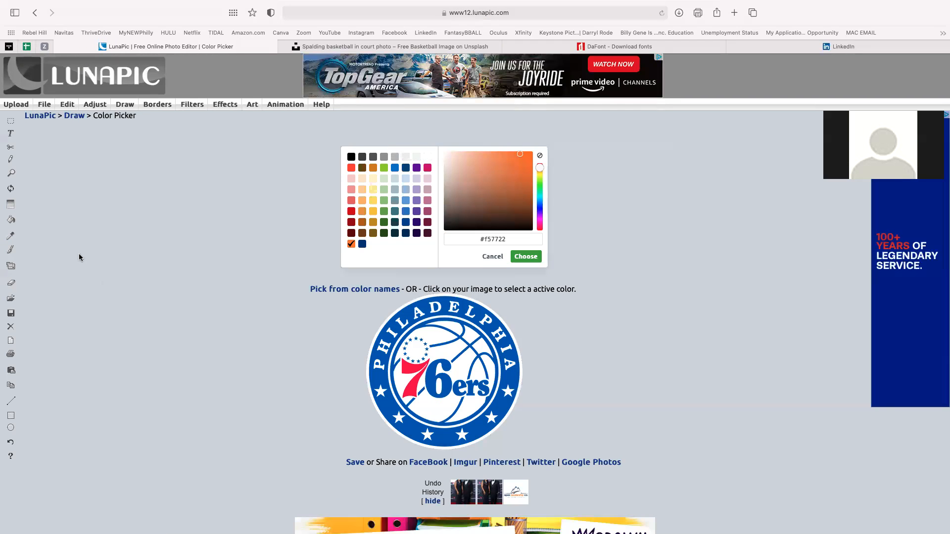
pyautogui.click(10, 237)
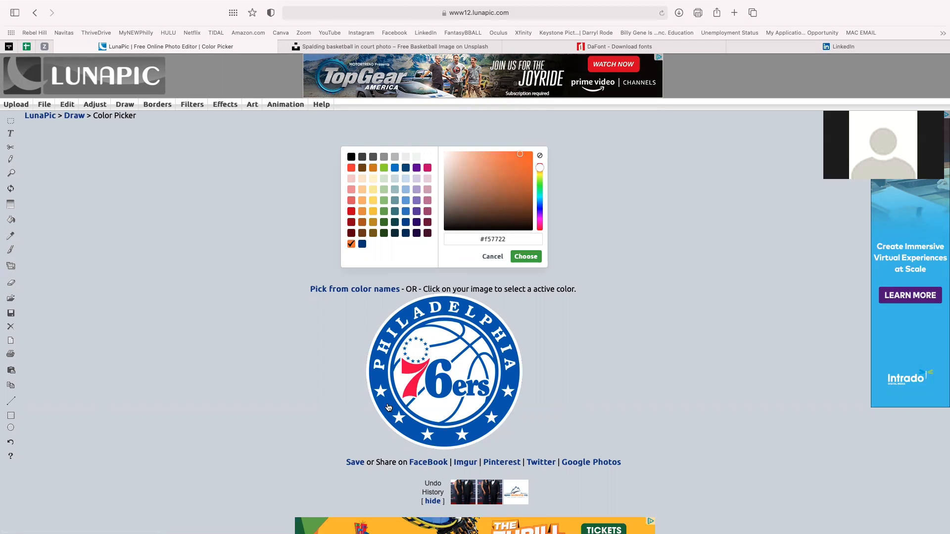
pyautogui.click(389, 409)
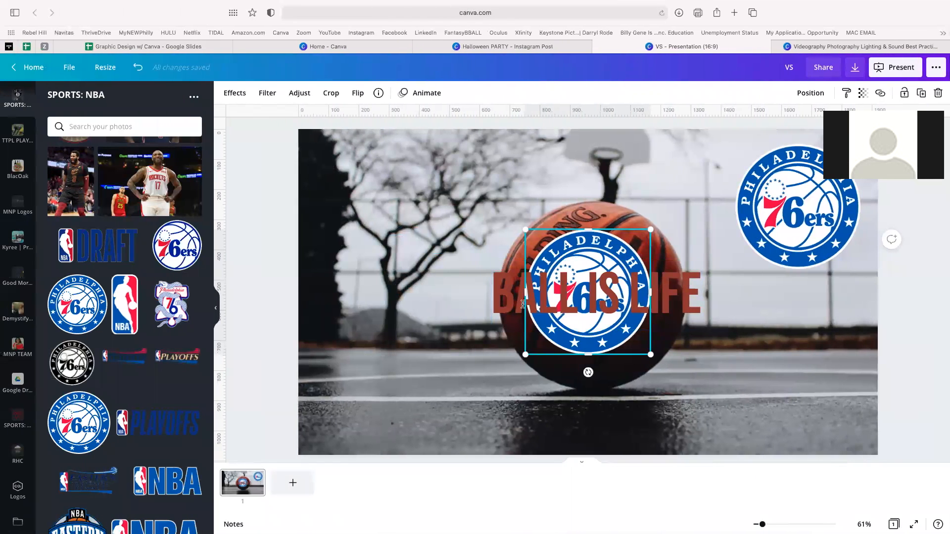
# - Delete the extra 76ers logo from the slide centre
pyautogui.click(448, 297)
pyautogui.click(573, 246)
pyautogui.press('Delete')
# - Give the BALL IS LIFE headline a custom text colour of #006BB7
pyautogui.click(594, 277)
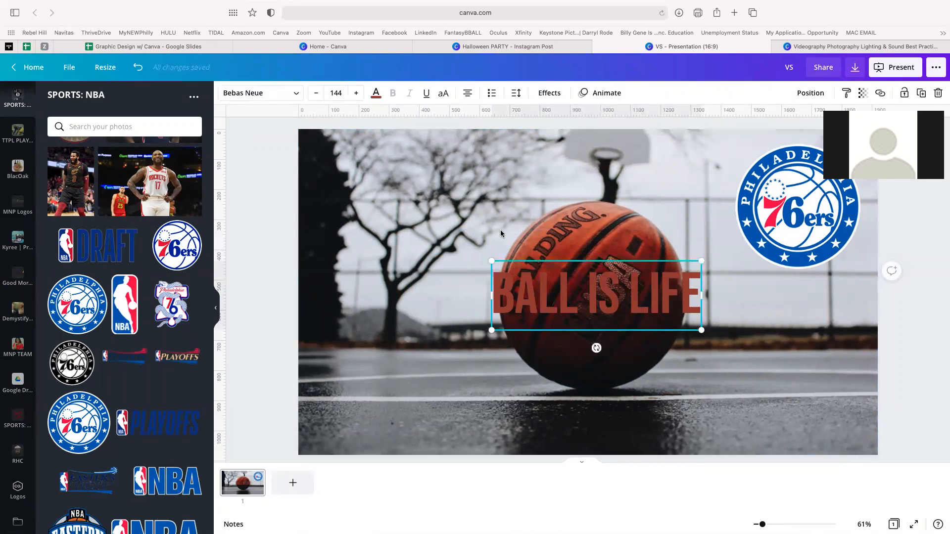
pyautogui.click(377, 99)
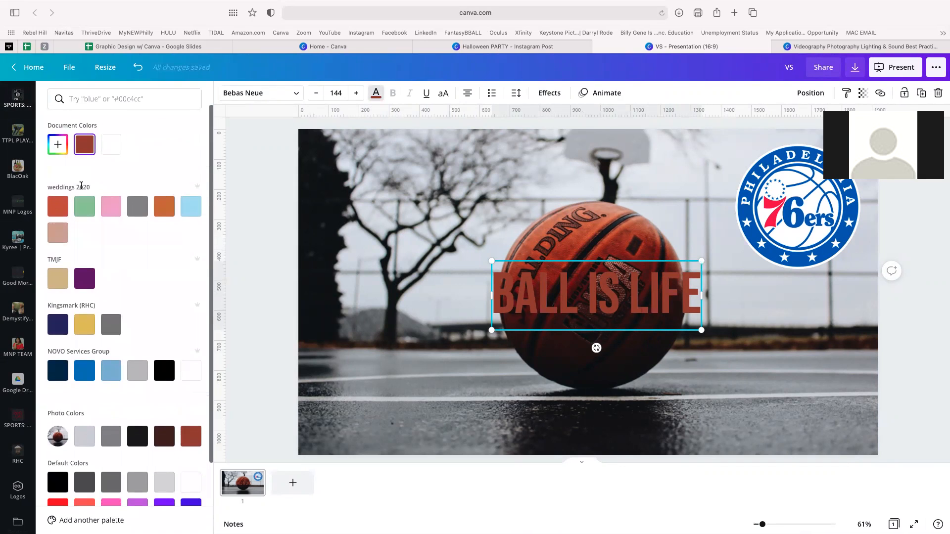
pyautogui.click(58, 147)
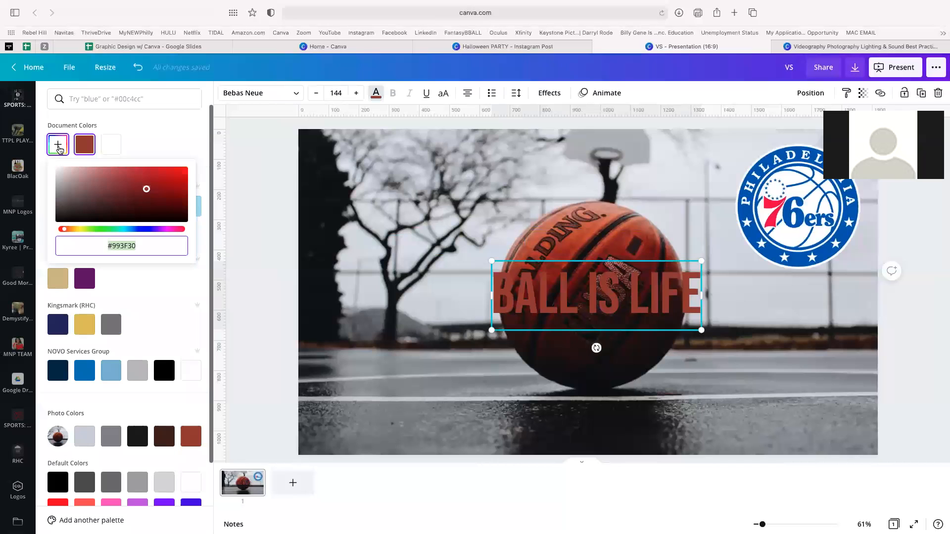
pyautogui.moveTo(114, 195); pyautogui.dragTo(182, 193)
pyautogui.moveTo(165, 228)
pyautogui.mouseDown()
pyautogui.moveTo(124, 229)
pyautogui.moveTo(158, 229)
pyautogui.mouseUp()
pyautogui.click(123, 252)
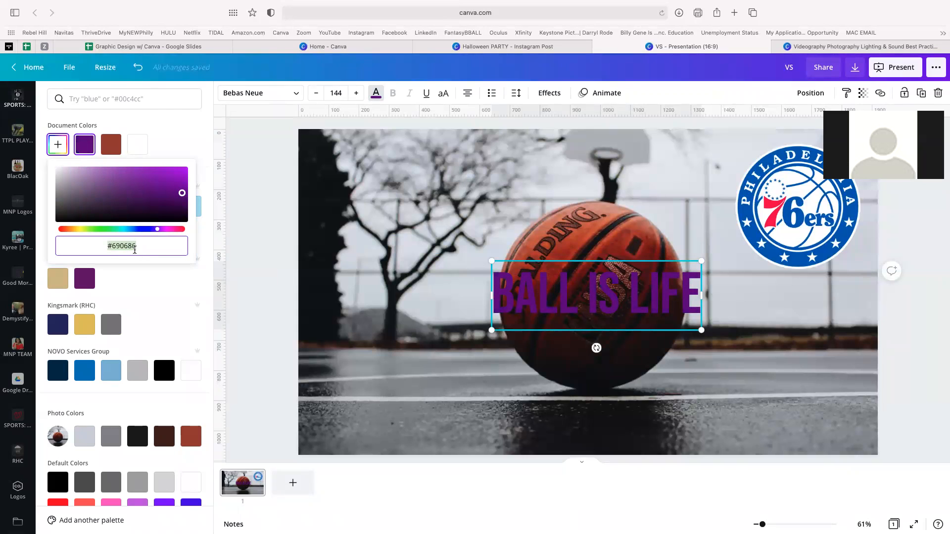
pyautogui.write('#006BB7')
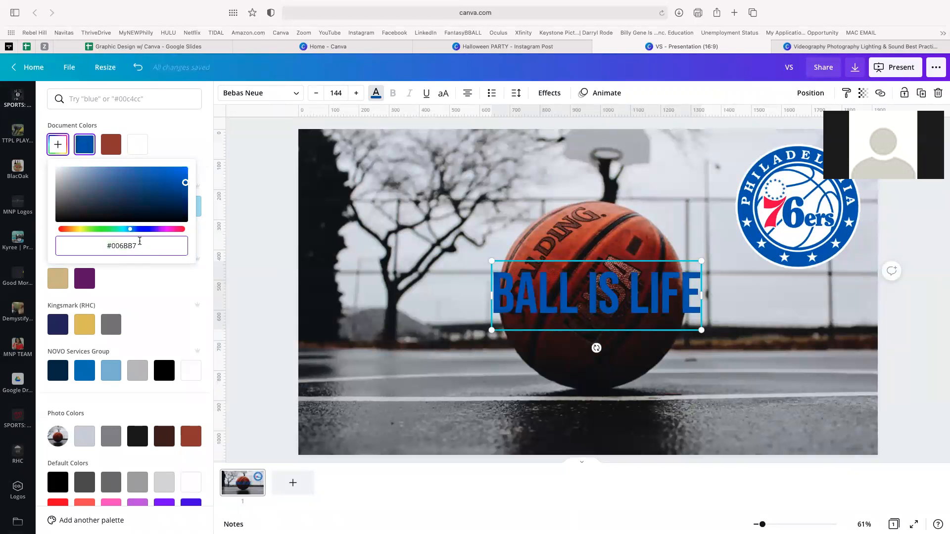
pyautogui.click(309, 314)
pyautogui.click(528, 349)
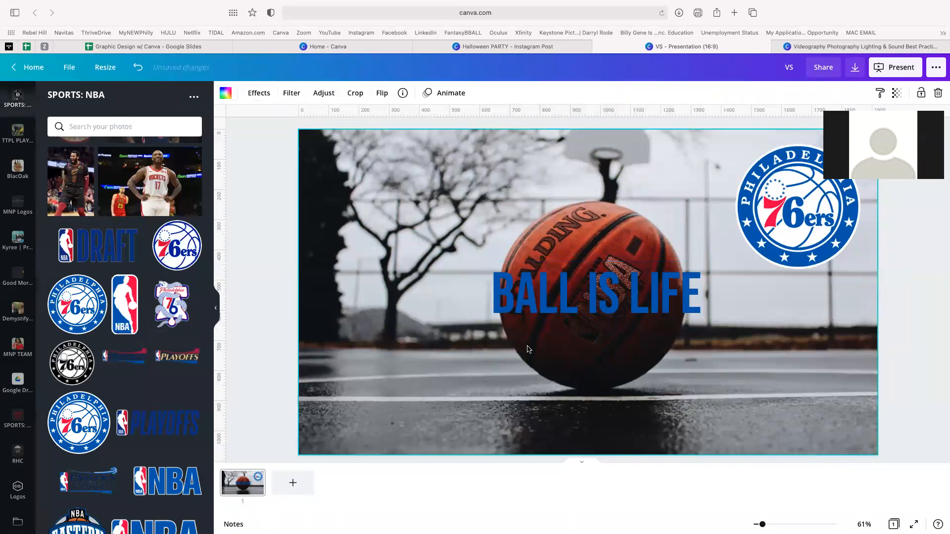
# - Reposition the BALL IS LIFE headline back over the basketball
pyautogui.click(550, 289)
pyautogui.moveTo(550, 289); pyautogui.dragTo(757, 265)
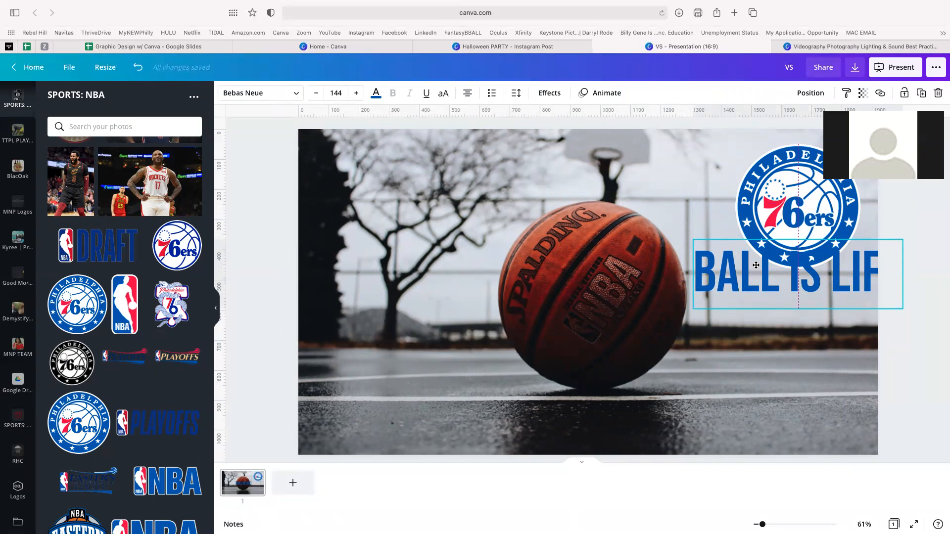
pyautogui.moveTo(756, 265); pyautogui.dragTo(542, 284)
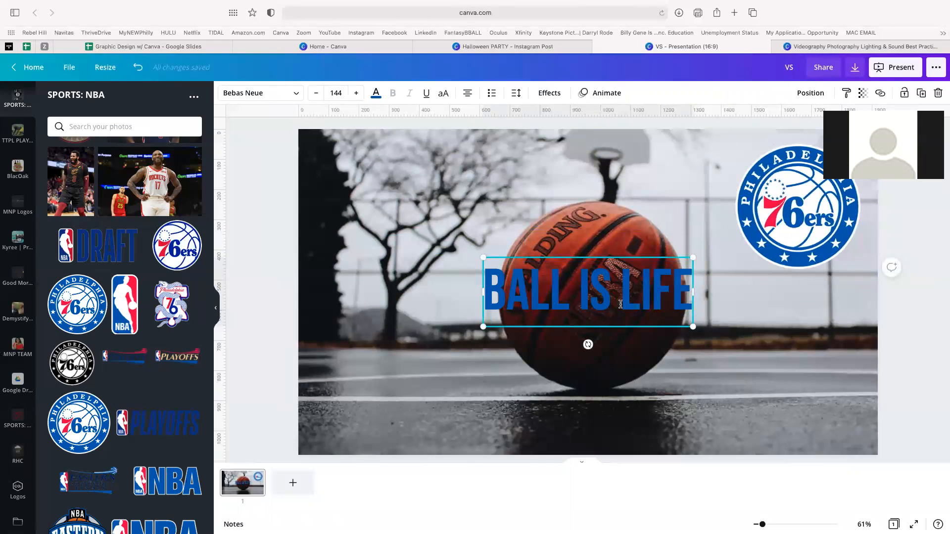
pyautogui.click(583, 230)
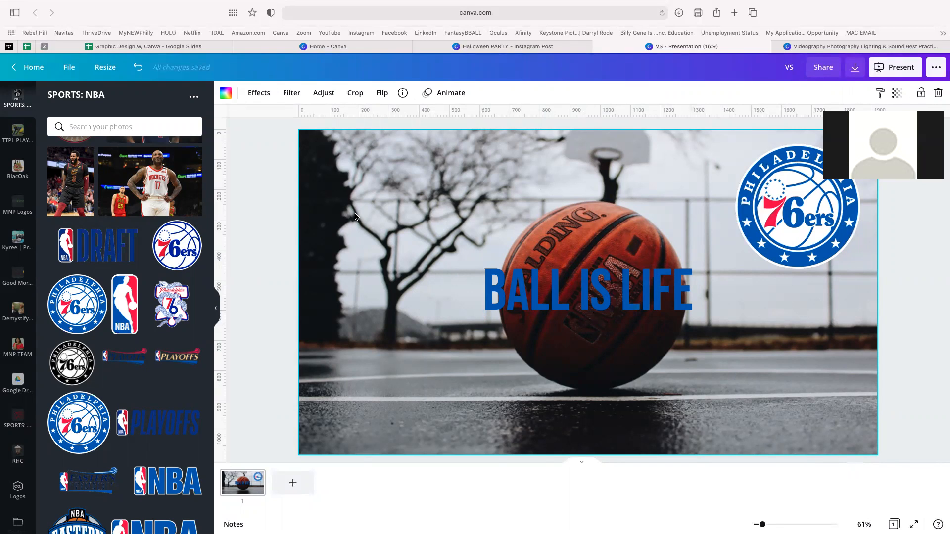
pyautogui.hotkey('ctrl', 'Left')
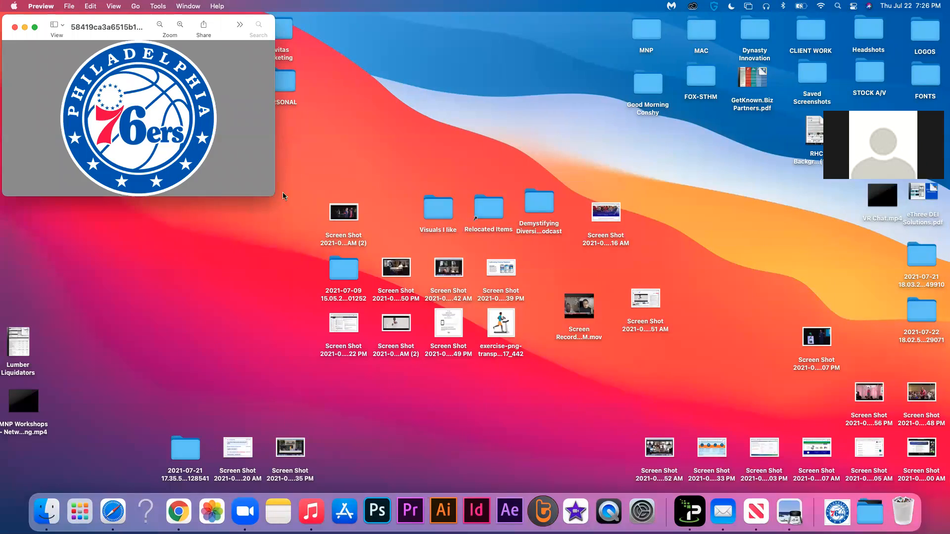
# - Reorder the desktop spaces so Canva follows the browser, and return to the presented slides
pyautogui.hotkey('ctrl', 'Right')
pyautogui.hotkey('ctrl', 'Up')
pyautogui.moveTo(355, 28); pyautogui.dragTo(492, 32)
pyautogui.click(478, 48)
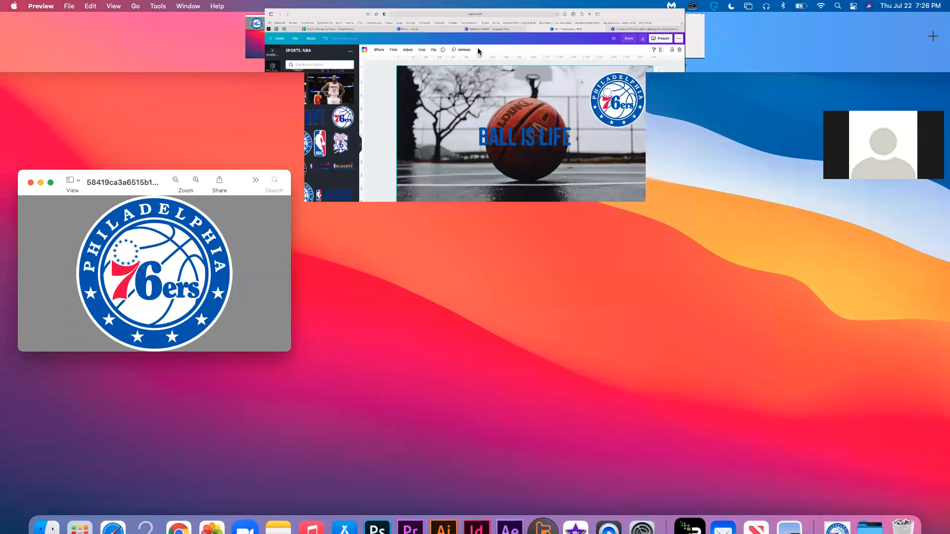
pyautogui.hotkey('ctrl', 'Left')
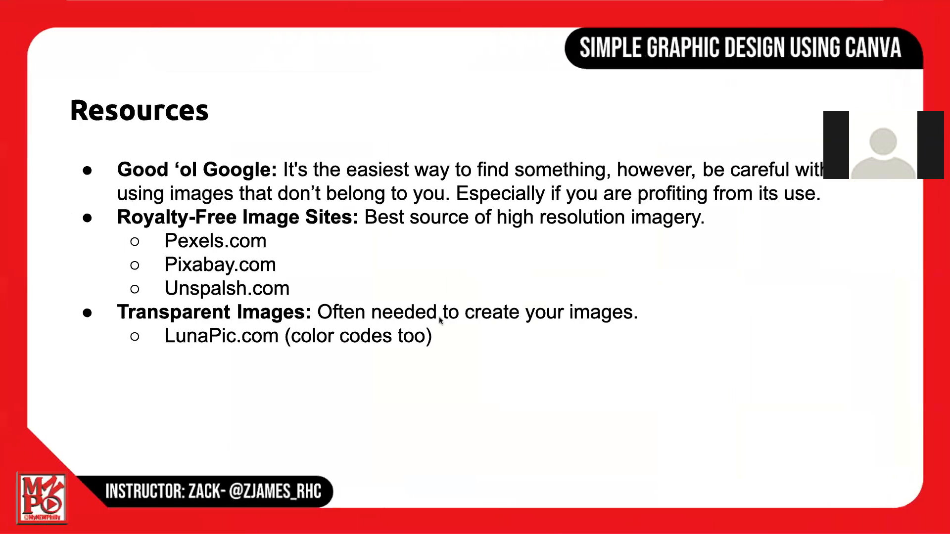
# - Reveal the File Compression bullet with its Ilovepdf.com and compresspng.com sub-bullets
pyautogui.click(452, 361)
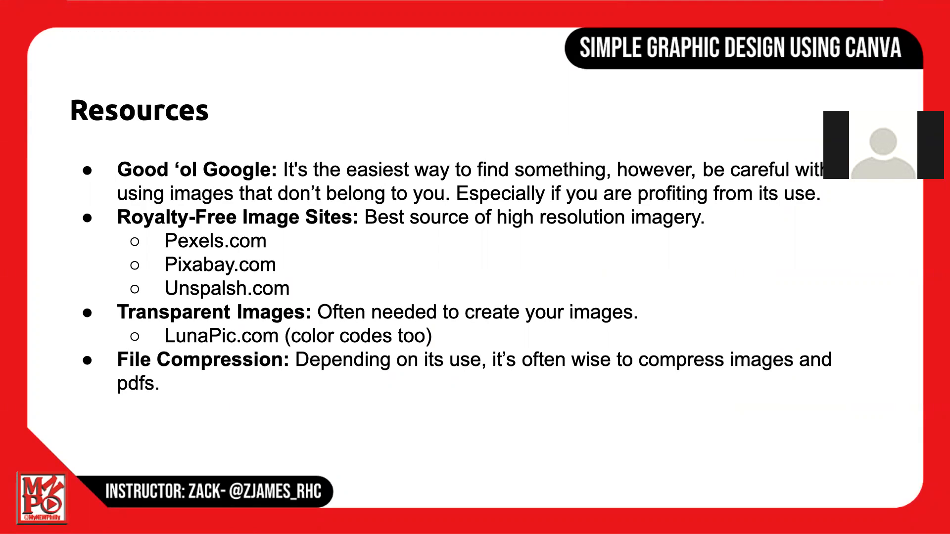
pyautogui.press('Right')
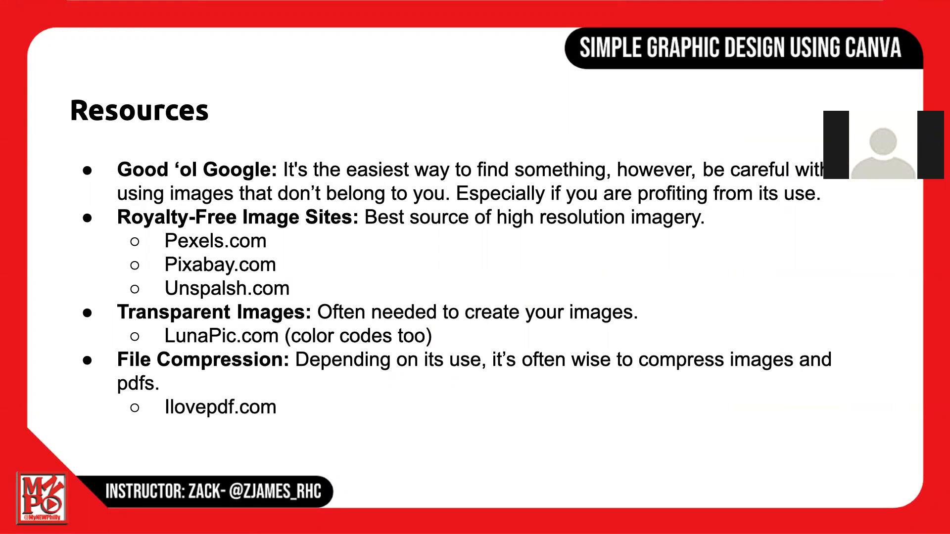
pyautogui.press('Right')
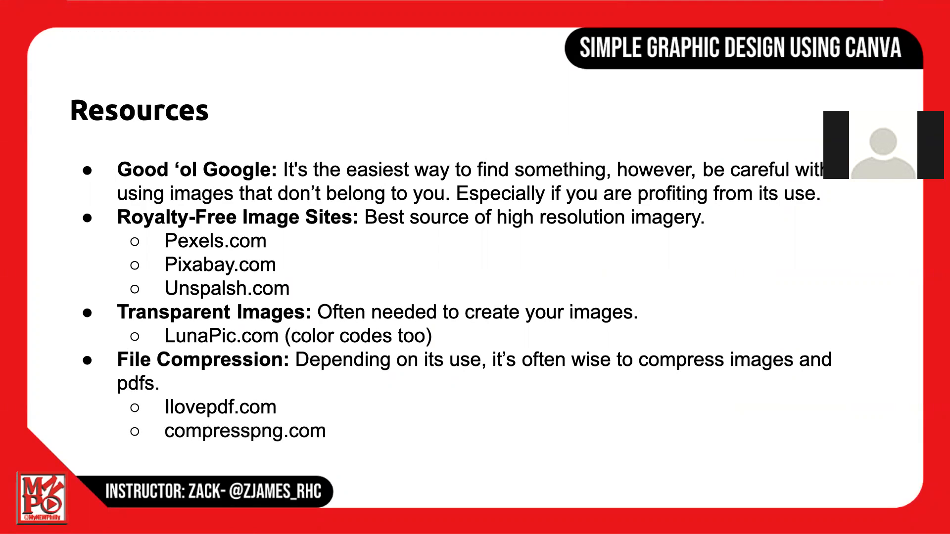
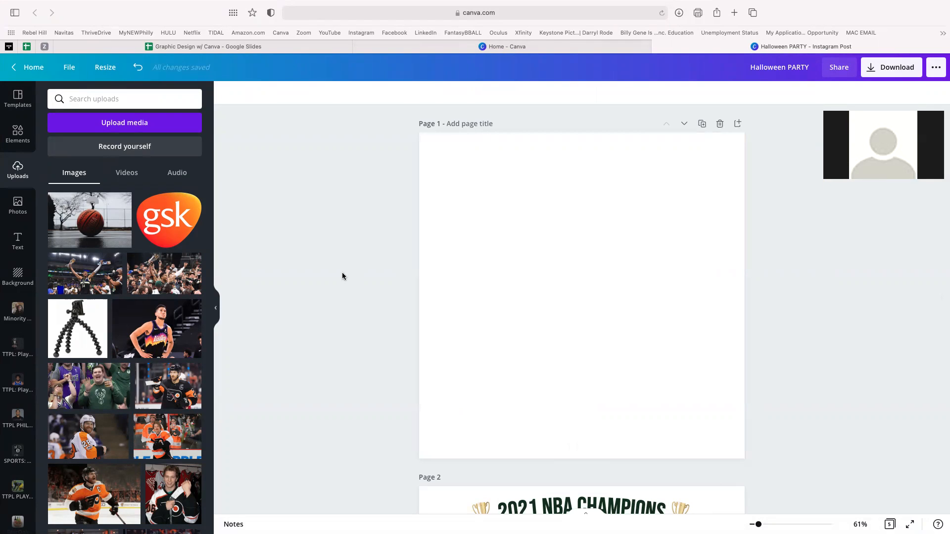
# - Add the smiling suited man's photo from the MNP TEAM folder to page 1
pyautogui.scroll(-1, 27, 369)
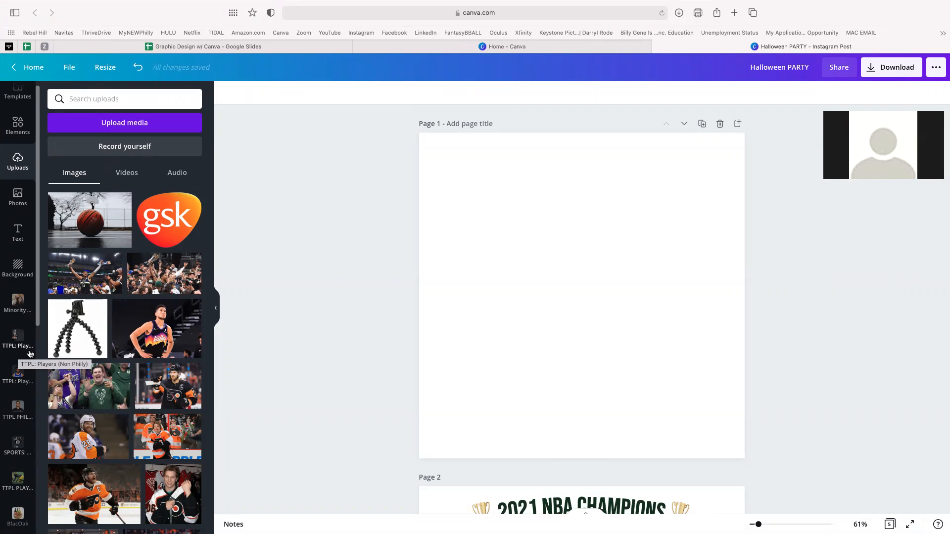
pyautogui.scroll(-8, 30, 353)
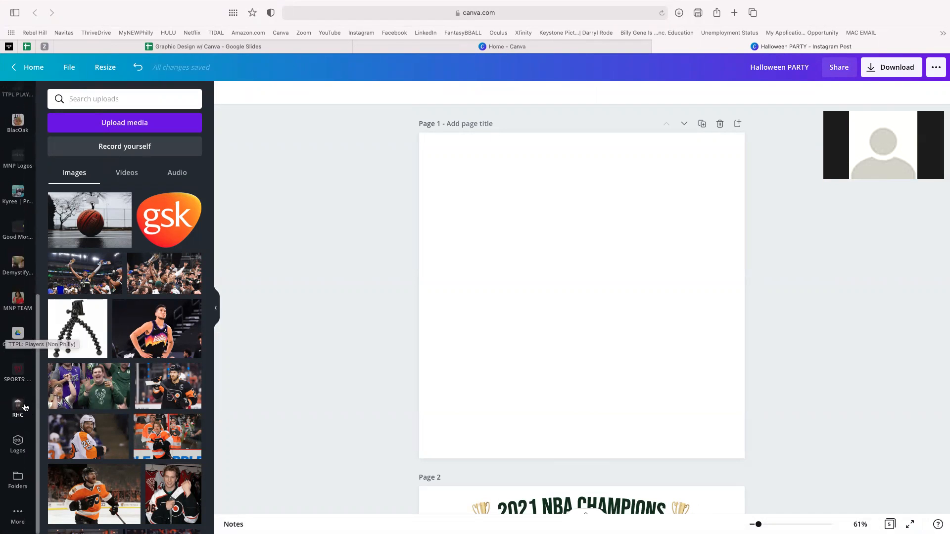
pyautogui.click(19, 479)
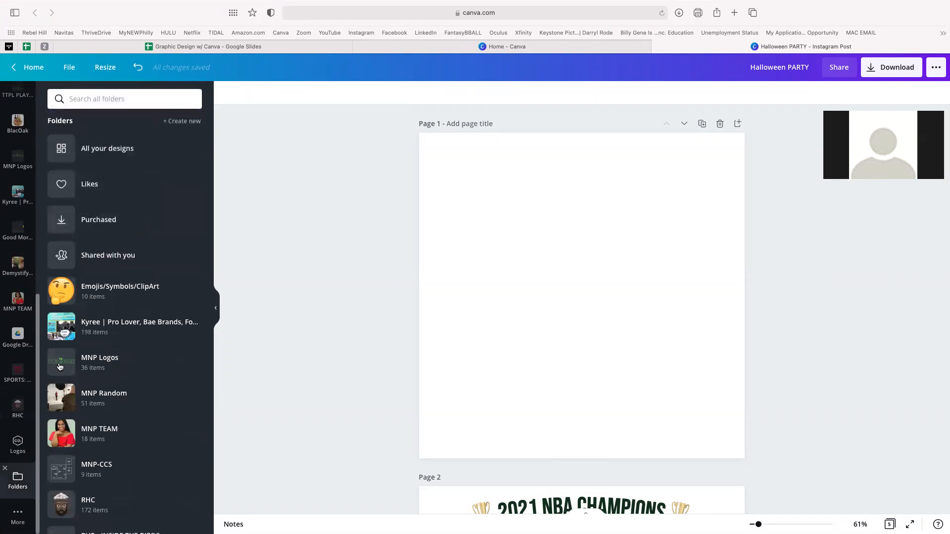
pyautogui.scroll(-1, 94, 416)
pyautogui.click(96, 396)
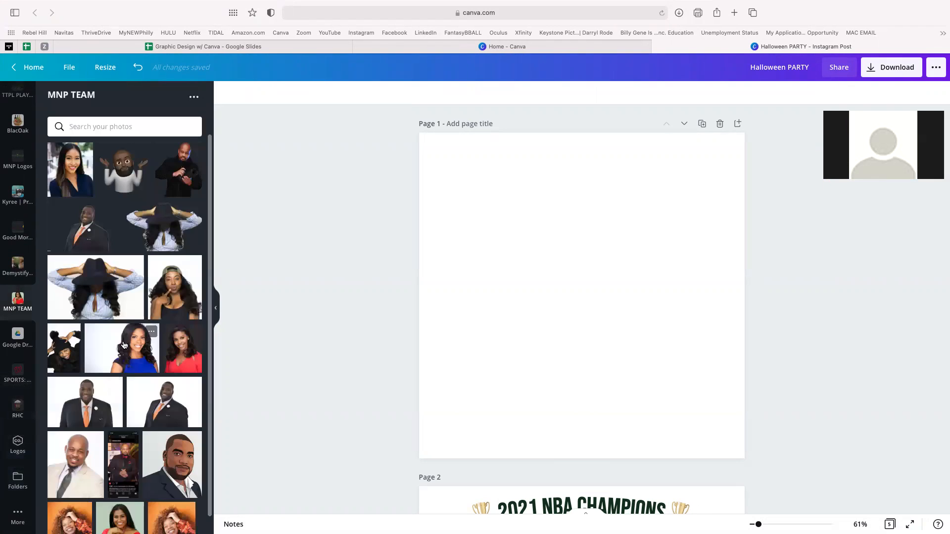
pyautogui.scroll(-1, 123, 345)
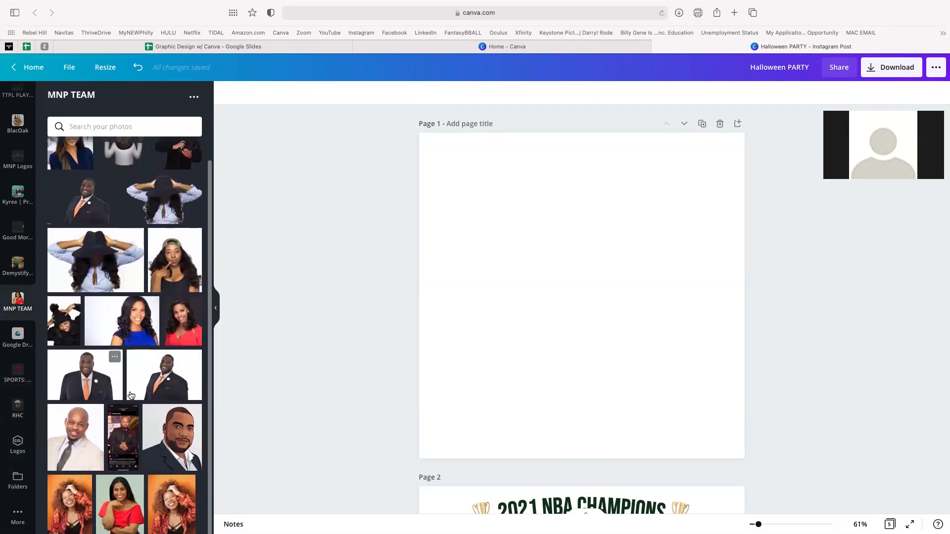
pyautogui.click(131, 396)
# - Move and resize the photo to fit page 1's bottom-right corner
pyautogui.moveTo(573, 312); pyautogui.dragTo(703, 364)
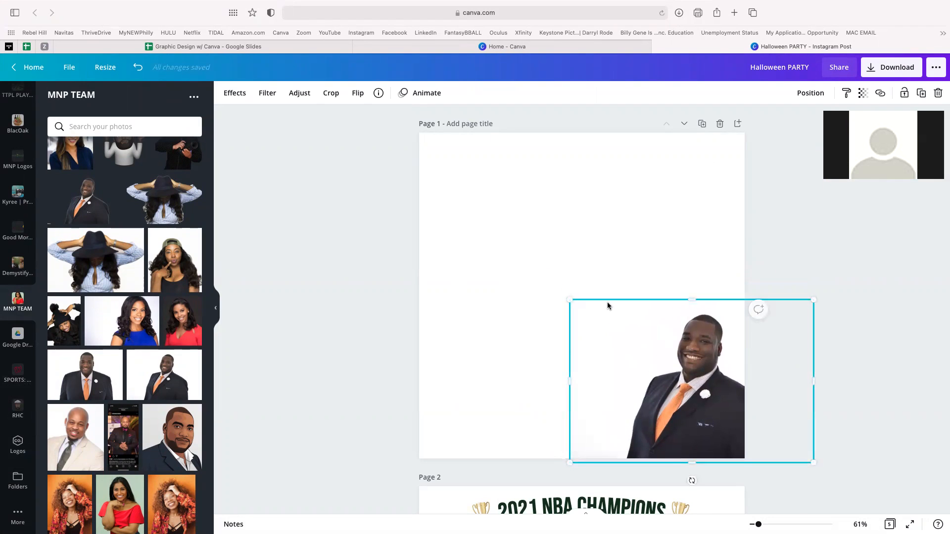
pyautogui.moveTo(562, 298); pyautogui.dragTo(544, 285)
pyautogui.moveTo(663, 346)
pyautogui.mouseDown()
pyautogui.moveTo(675, 348)
pyautogui.moveTo(664, 358)
pyautogui.mouseUp()
pyautogui.moveTo(542, 293); pyautogui.dragTo(571, 312)
pyautogui.click(525, 218)
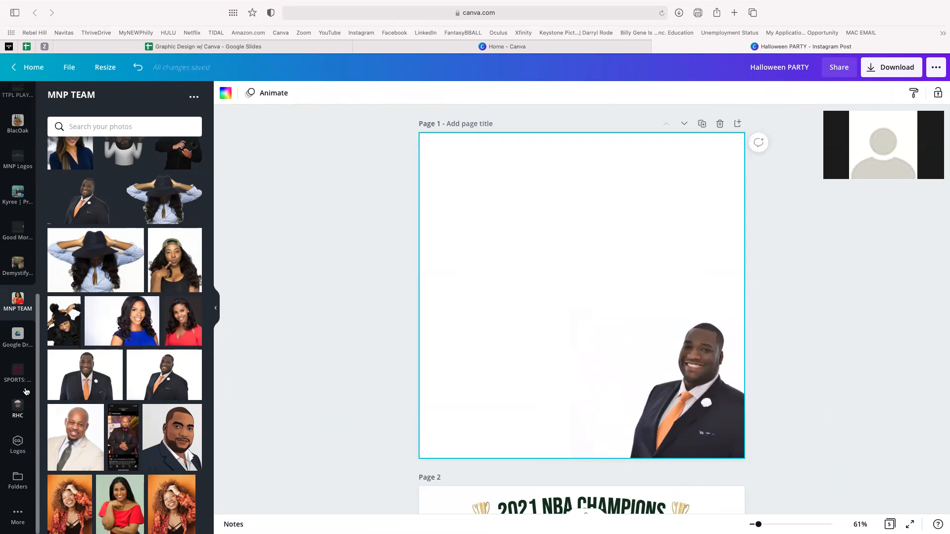
pyautogui.scroll(2, 61, 346)
pyautogui.scroll(-1, 60, 346)
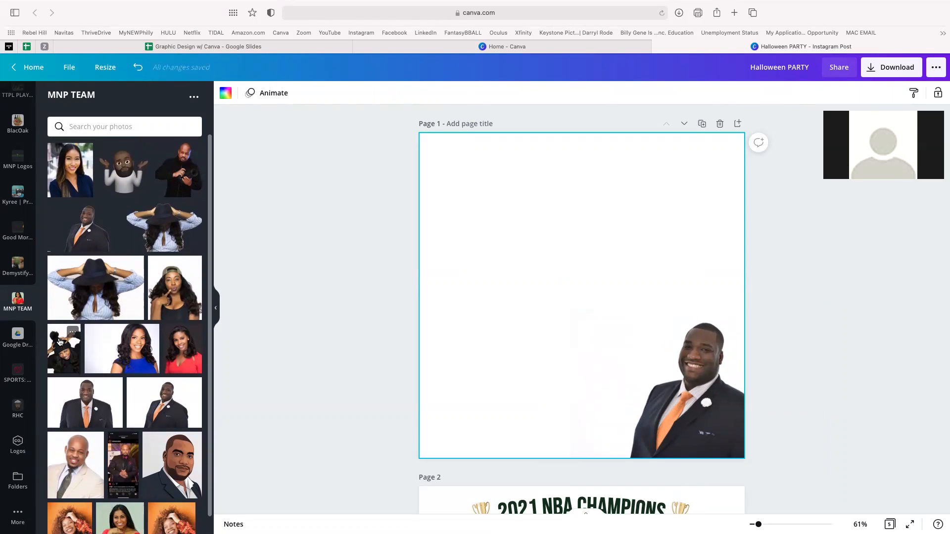
# - Open the RHC folder showing only its images
pyautogui.click(17, 479)
pyautogui.click(18, 408)
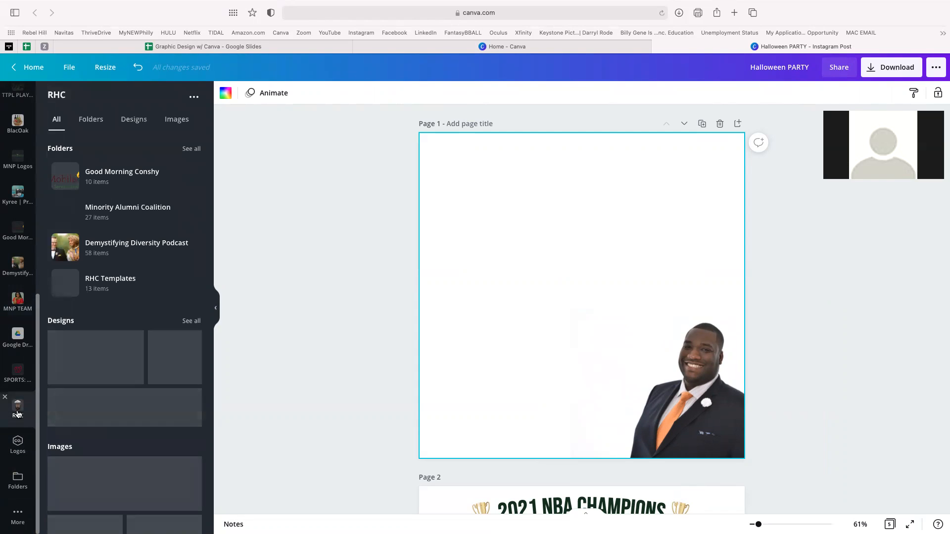
pyautogui.scroll(-4, 107, 323)
pyautogui.scroll(4, 129, 394)
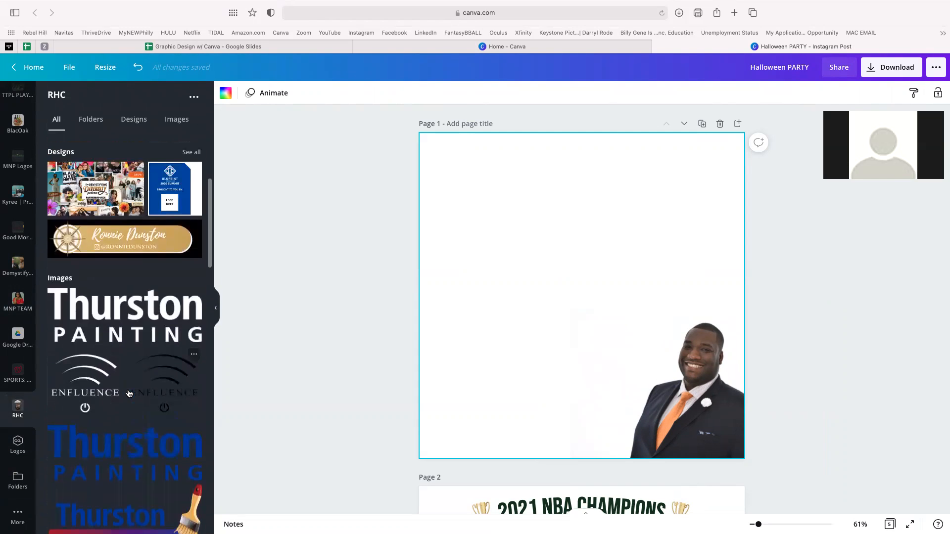
pyautogui.click(176, 119)
# - Add the Rebel Hill Productions logo and place it at page 1's top right
pyautogui.scroll(-3, 171, 300)
pyautogui.scroll(-10, 171, 301)
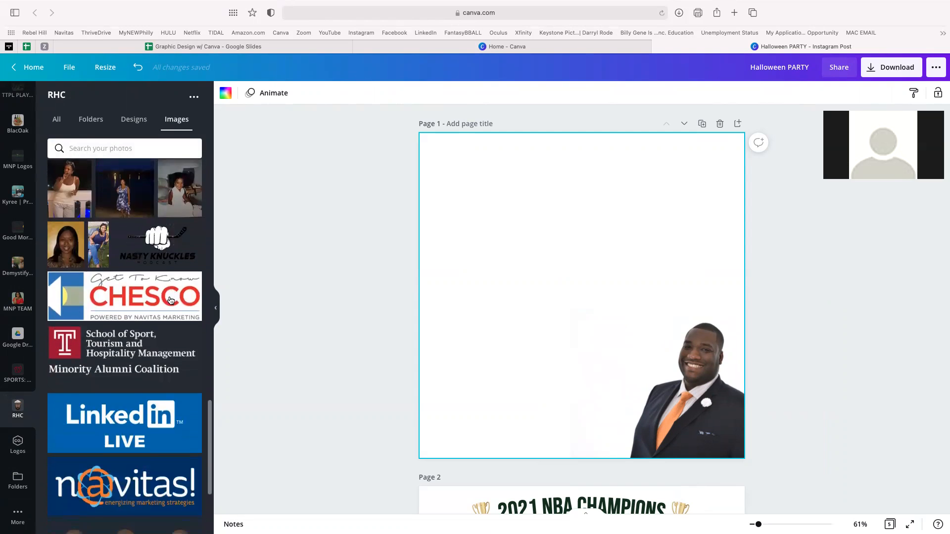
pyautogui.scroll(-8, 170, 300)
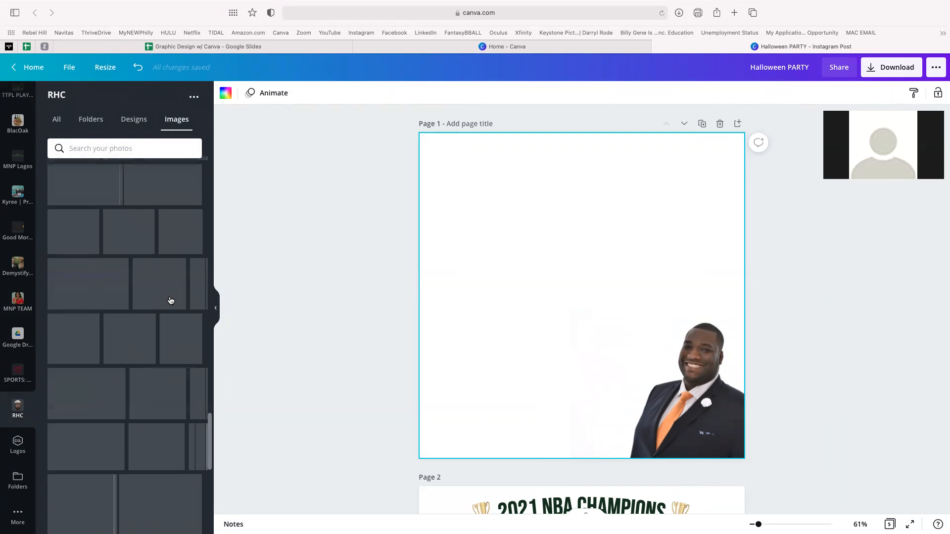
pyautogui.scroll(-8, 170, 300)
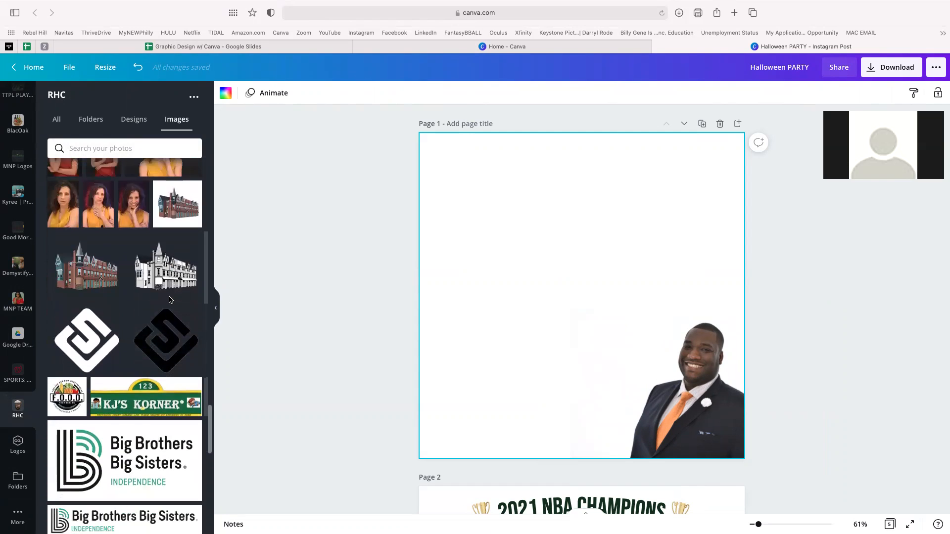
pyautogui.scroll(-5, 169, 299)
pyautogui.scroll(8, 169, 299)
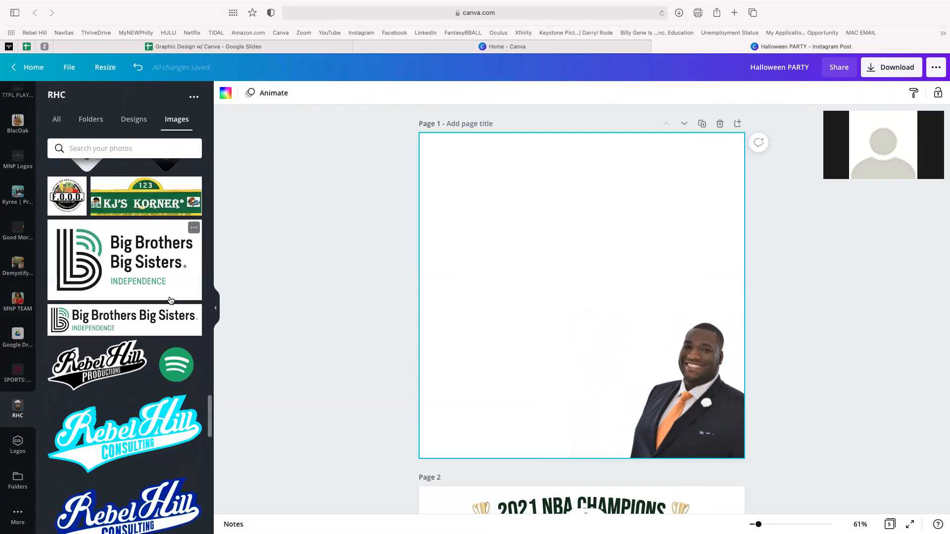
pyautogui.click(95, 366)
pyautogui.moveTo(573, 255); pyautogui.dragTo(628, 150)
pyautogui.click(560, 321)
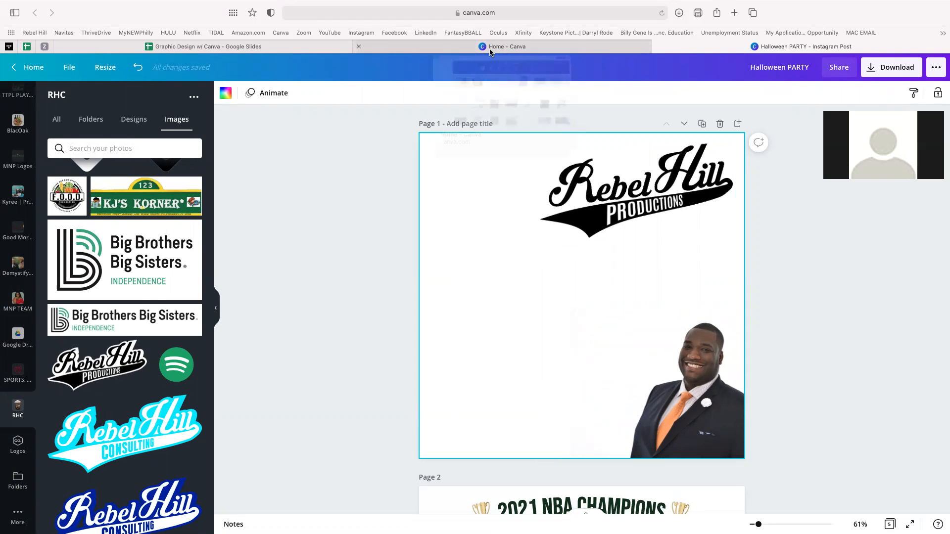
# - Close the broken LinkedIn tab in the other browser window and reload linkedin.com
pyautogui.hotkey('ctrl', 'Right')
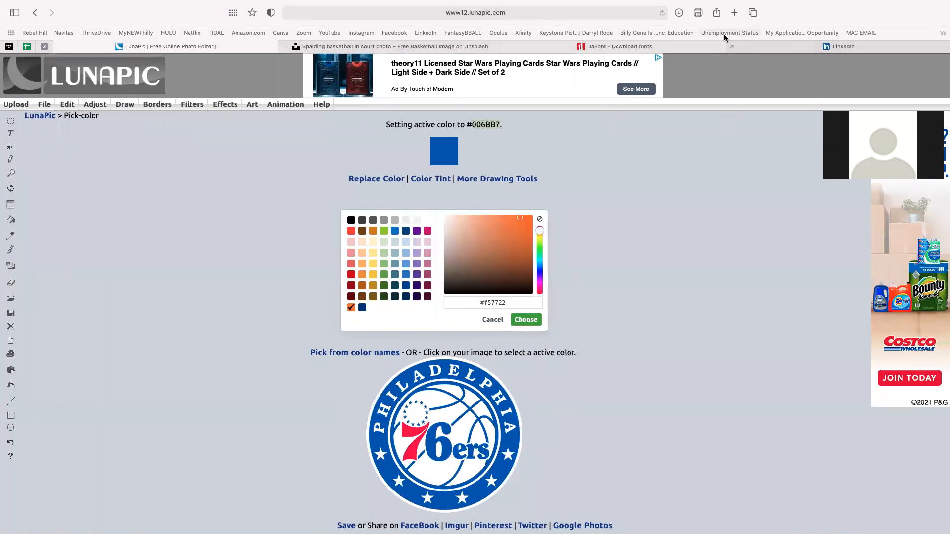
pyautogui.click(796, 49)
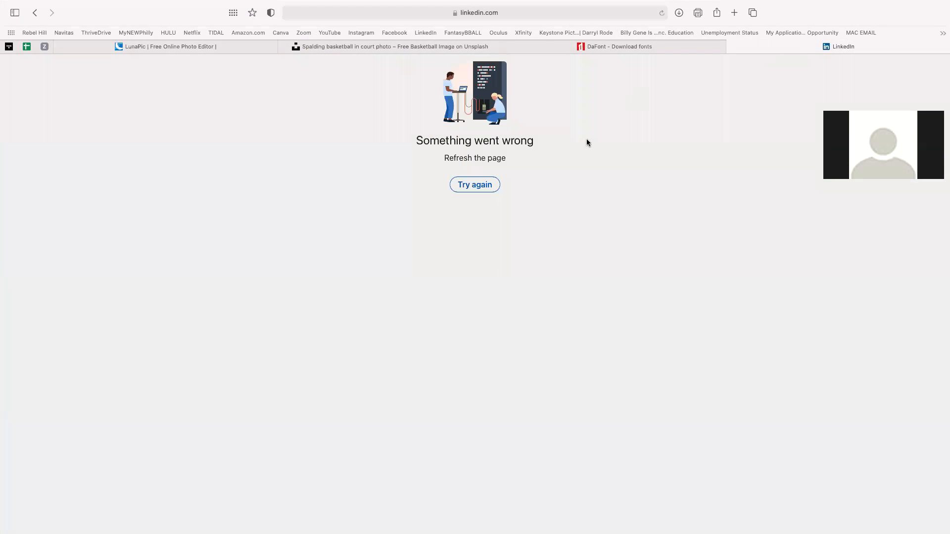
pyautogui.click(495, 186)
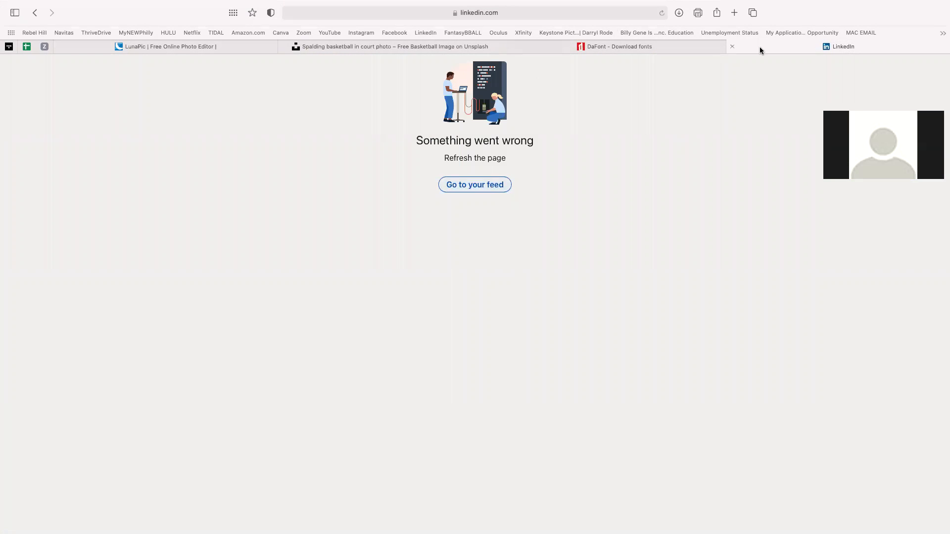
pyautogui.press('super+w')
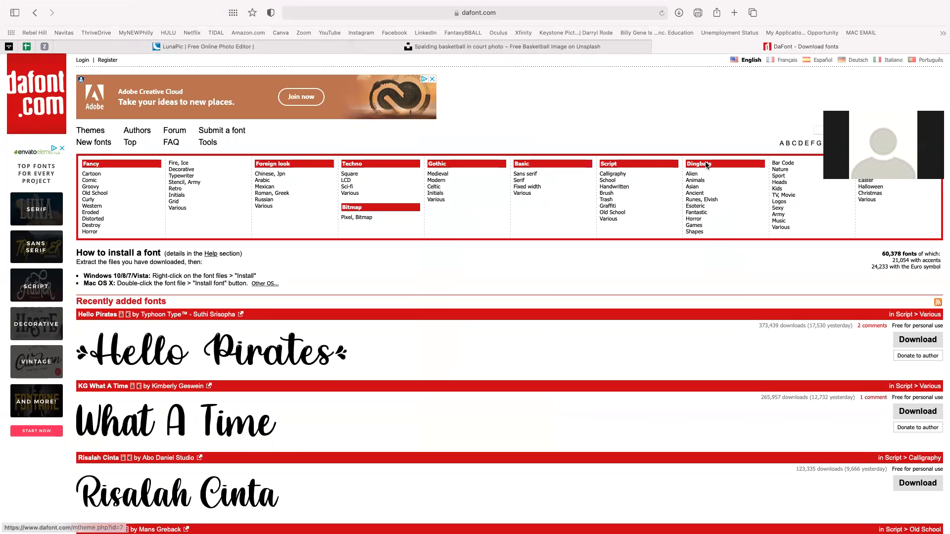
pyautogui.press('super+l')
pyautogui.write('linkedi')
pyautogui.press('Return')
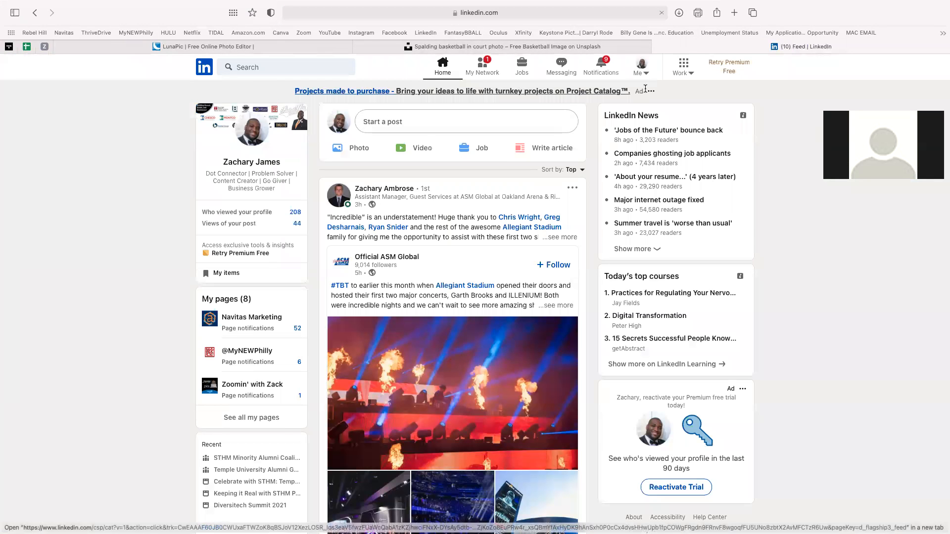
# - Open your LinkedIn profile in a new tab from the account menu
pyautogui.click(646, 76)
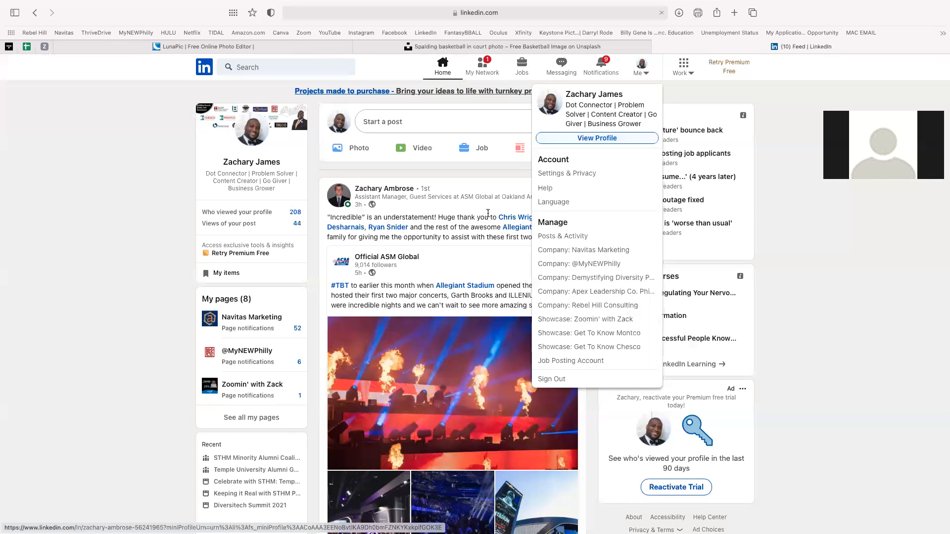
pyautogui.click(646, 72)
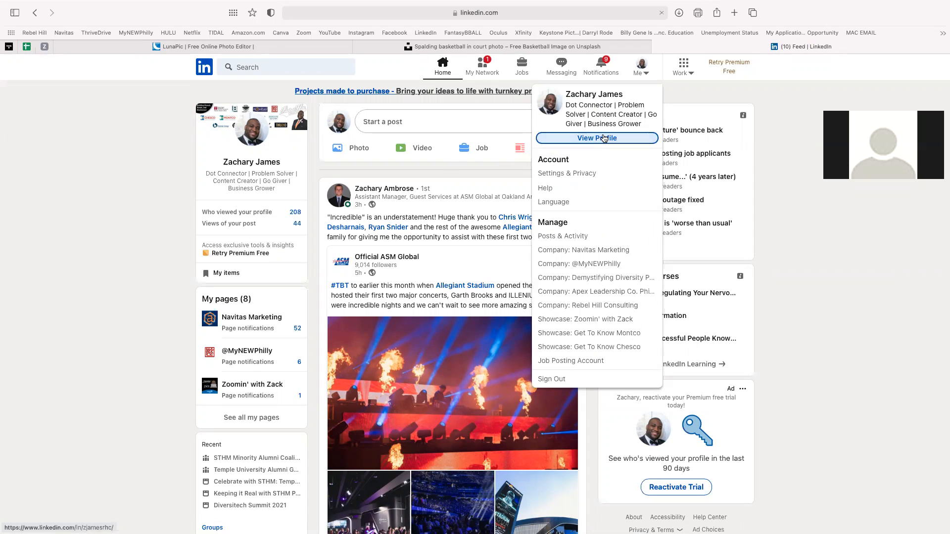
pyautogui.rightClick(250, 166)
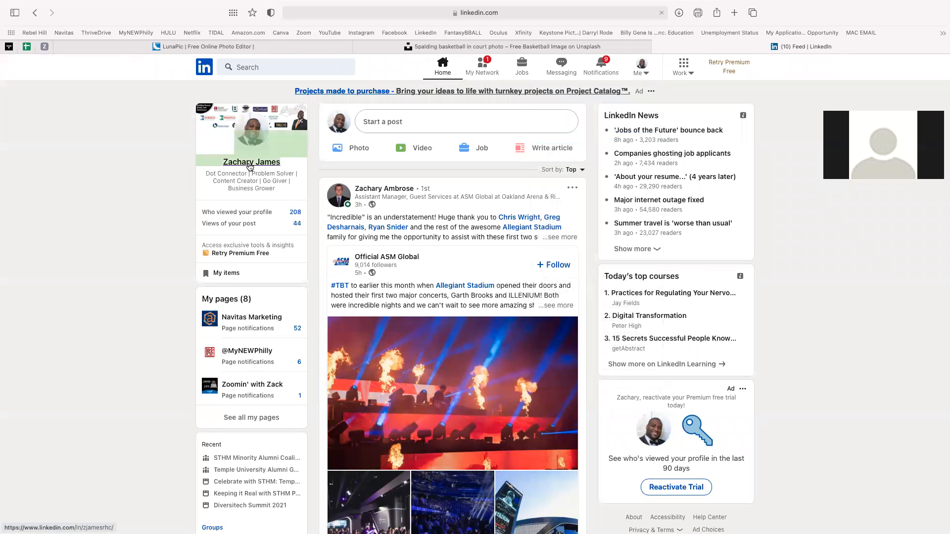
pyautogui.click(289, 169)
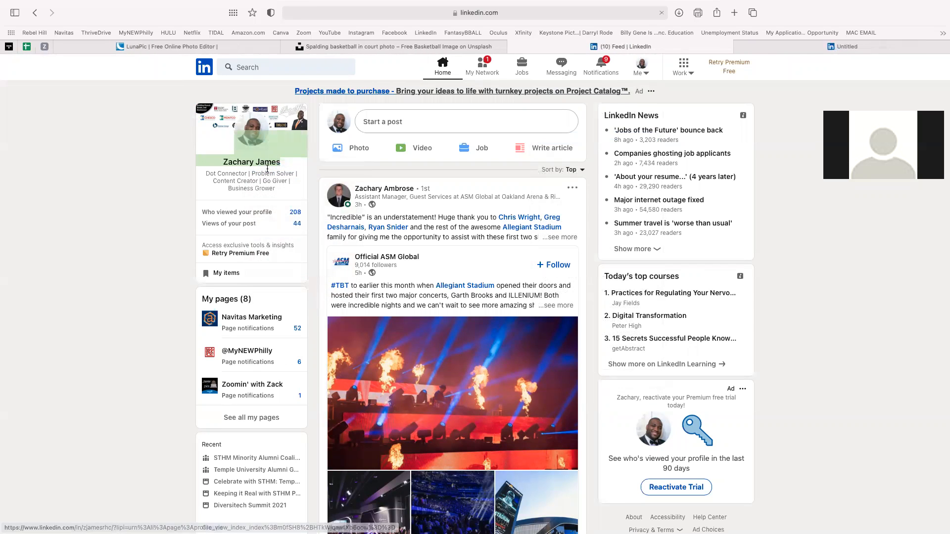
pyautogui.click(794, 52)
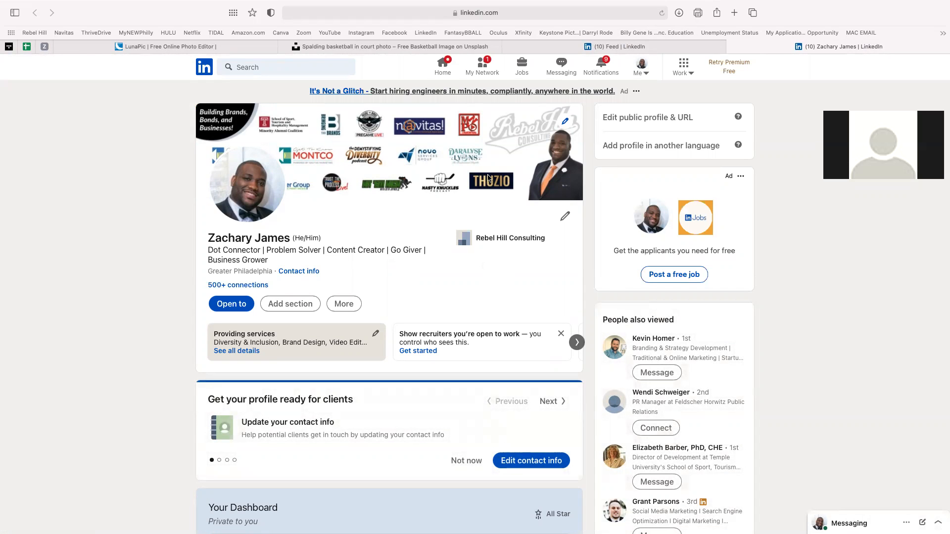
# - Expand the first received recommendation and highlight its full text
pyautogui.scroll(-10, 453, 184)
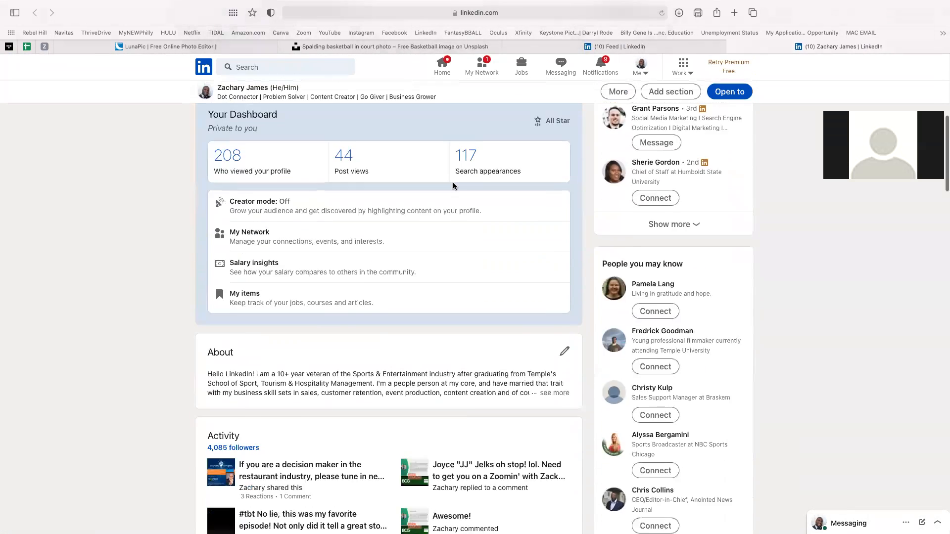
pyautogui.scroll(-15, 453, 184)
pyautogui.scroll(-15, 453, 184)
pyautogui.scroll(-10, 455, 186)
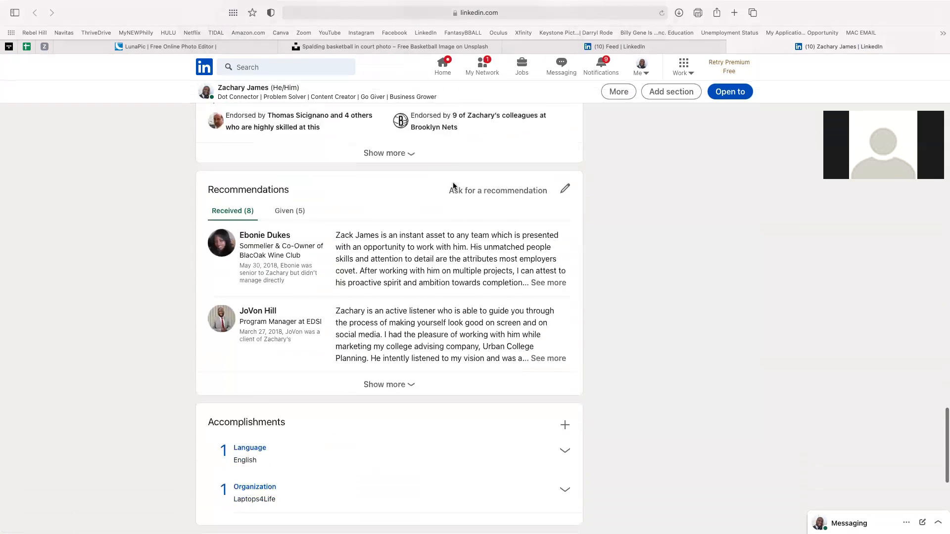
pyautogui.scroll(-2, 454, 186)
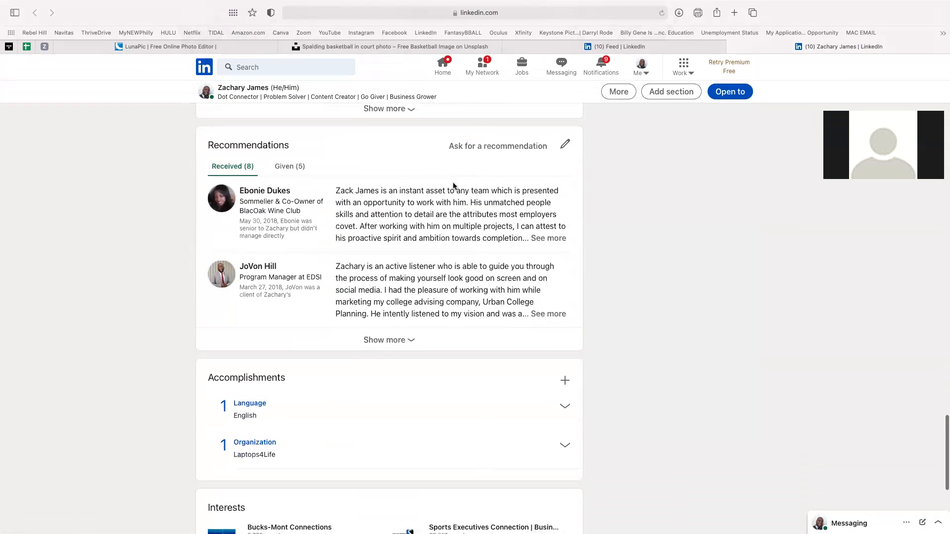
pyautogui.click(547, 239)
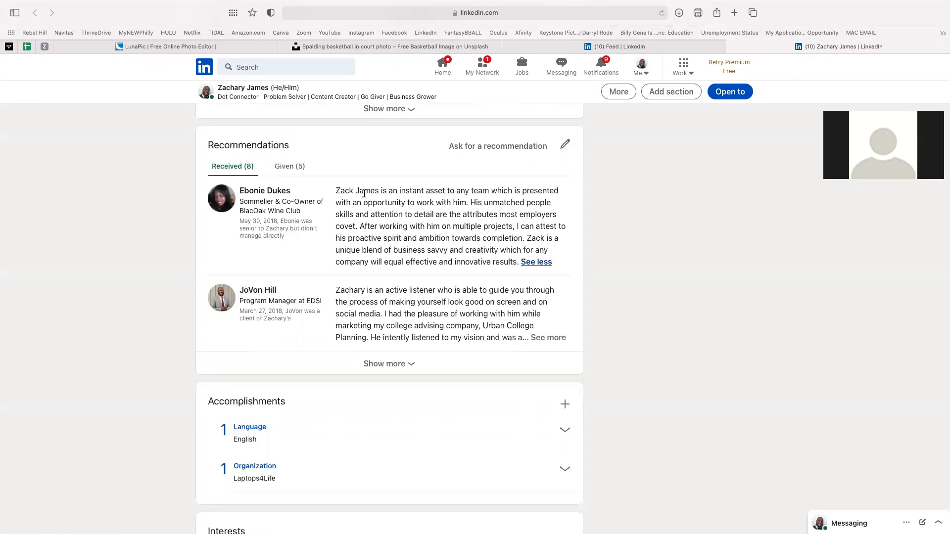
pyautogui.moveTo(342, 191); pyautogui.dragTo(504, 257)
pyautogui.press('super+c')
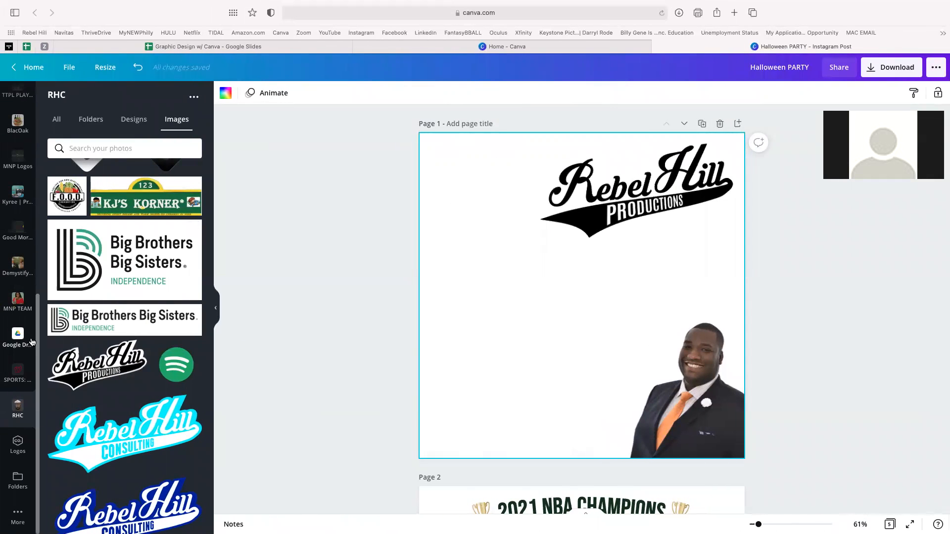
# - Paste the recommendation into a new heading text box beneath the logo
pyautogui.scroll(10, 23, 250)
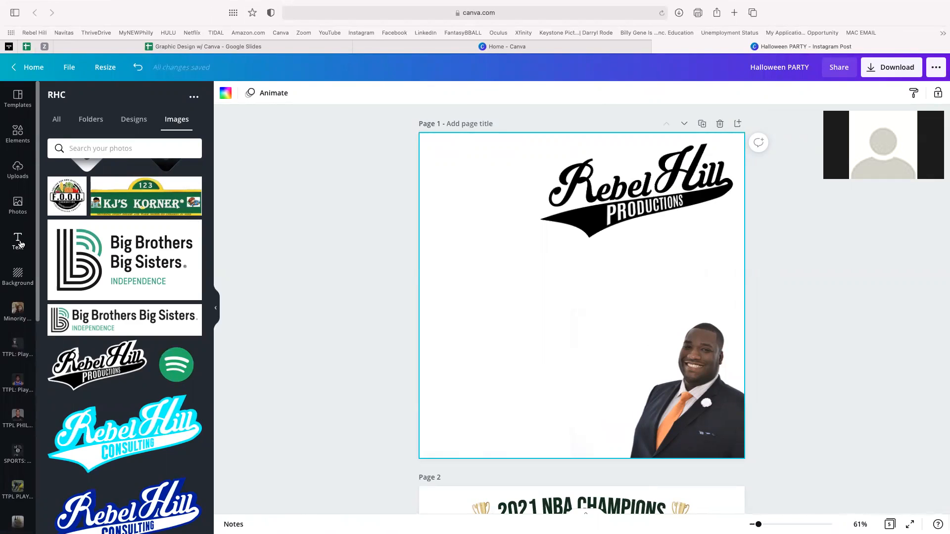
pyautogui.click(18, 241)
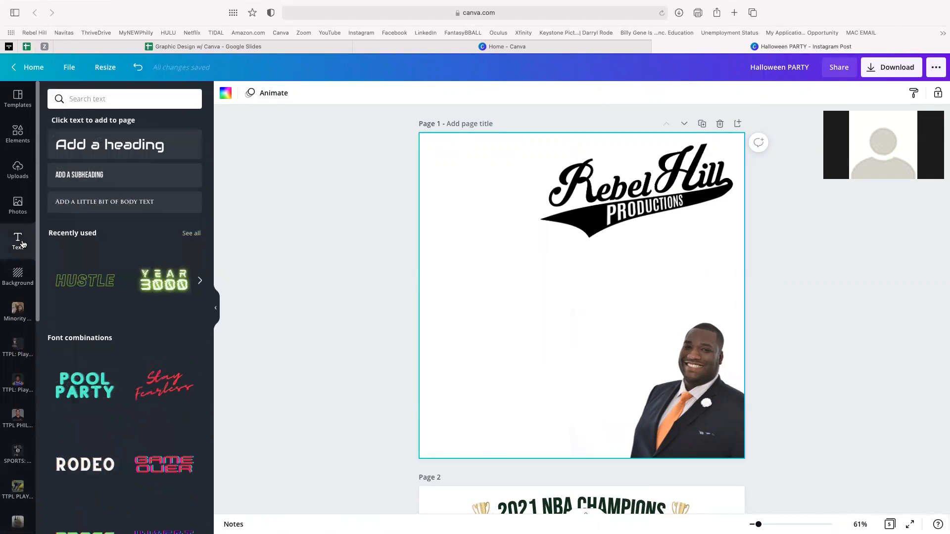
pyautogui.click(109, 148)
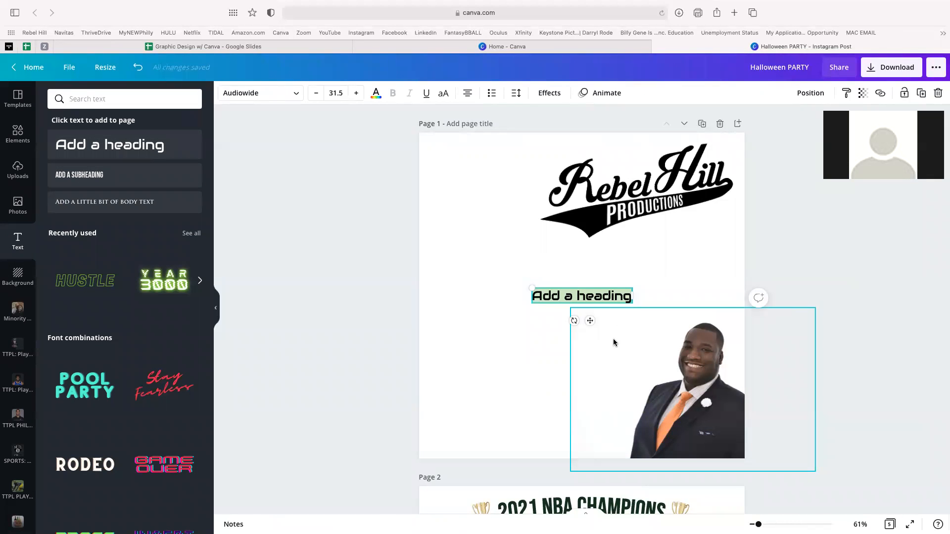
pyautogui.press('super+v')
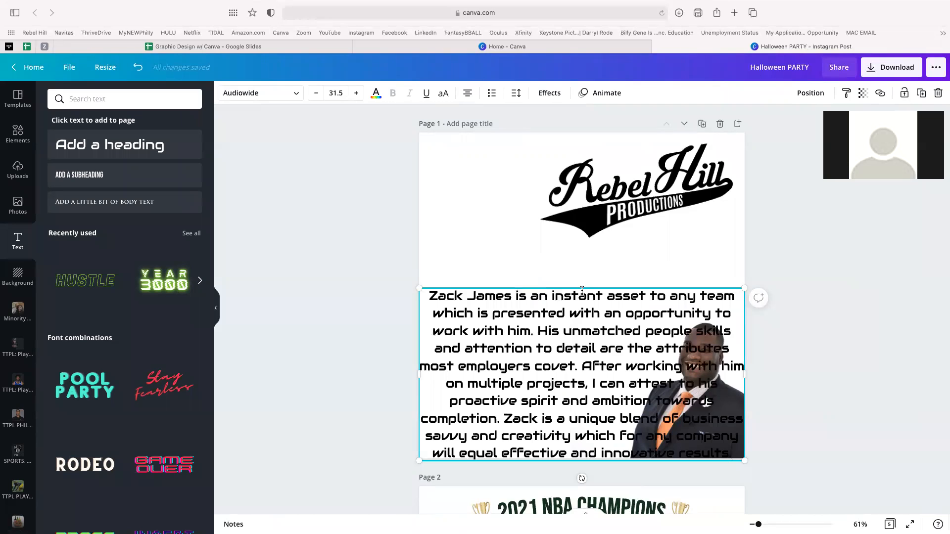
pyautogui.moveTo(580, 224); pyautogui.dragTo(579, 223)
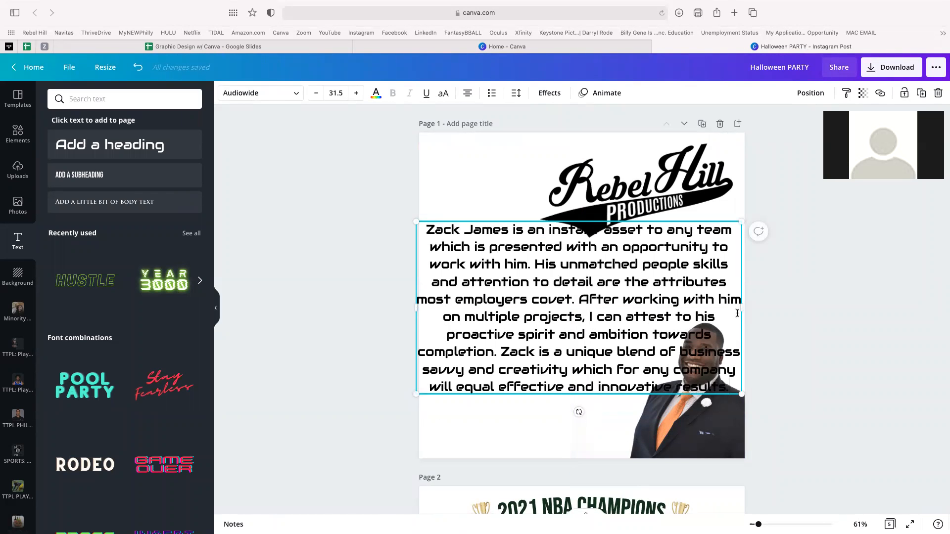
# - Set the whole recommendation paragraph in the Arimo font
pyautogui.press('super+a')
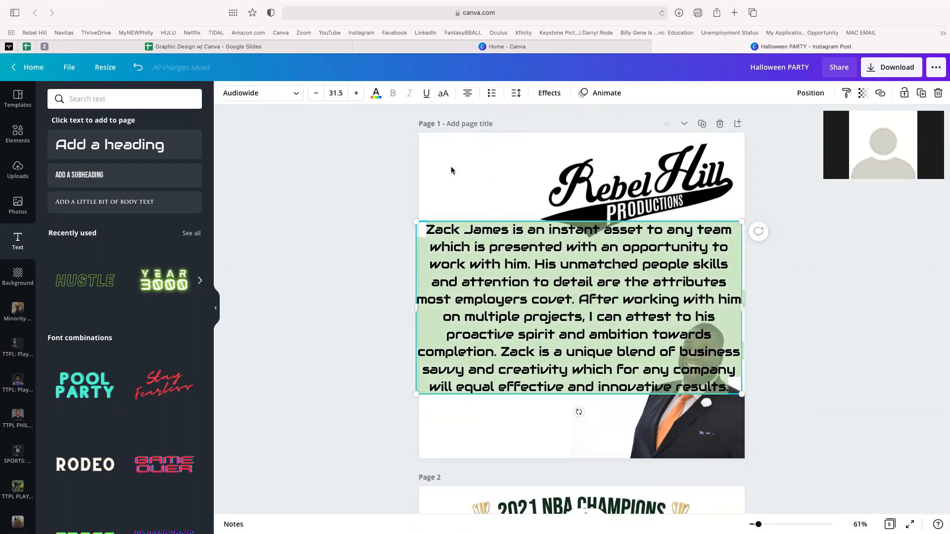
pyautogui.click(297, 100)
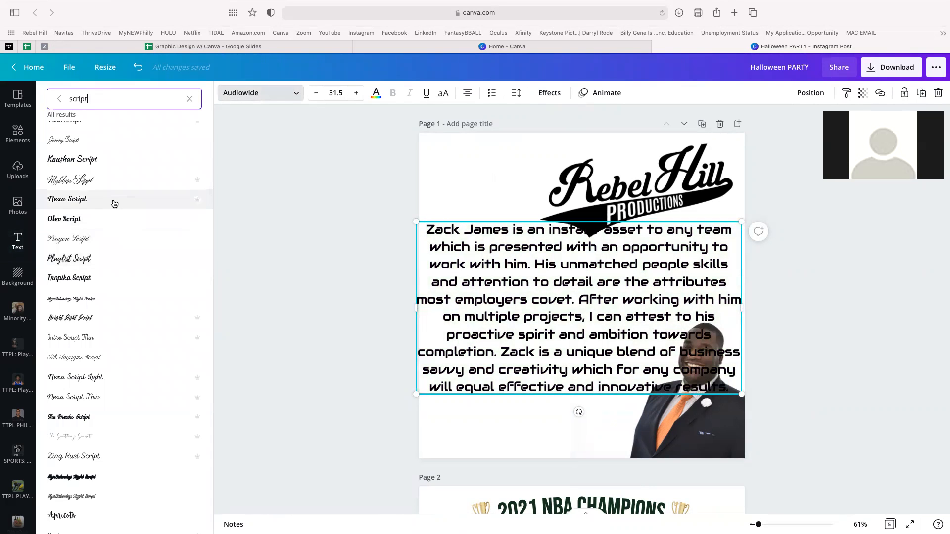
pyautogui.scroll(5, 113, 351)
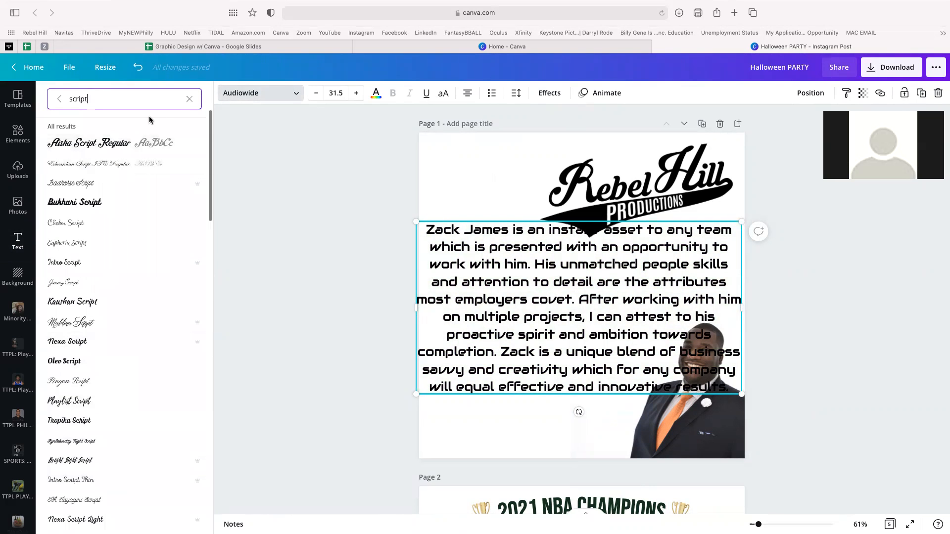
pyautogui.click(59, 100)
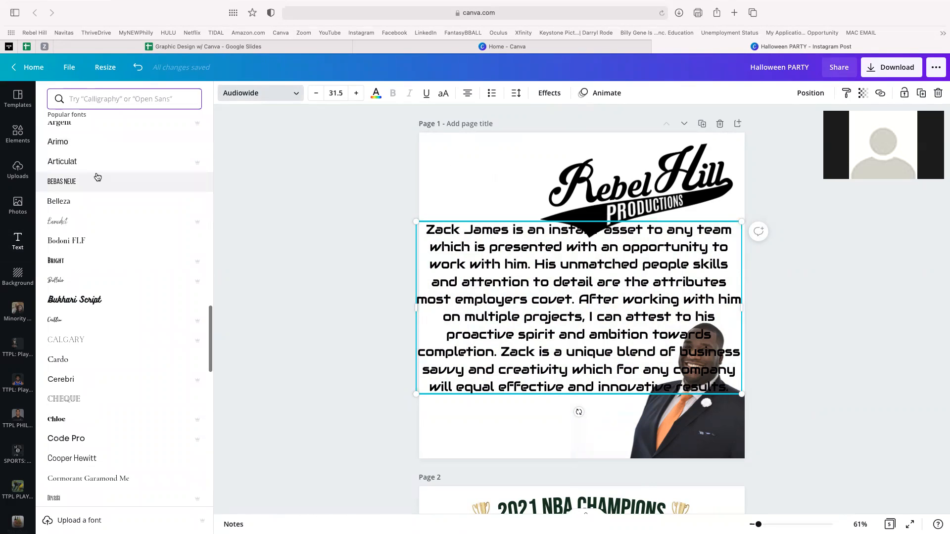
pyautogui.click(82, 147)
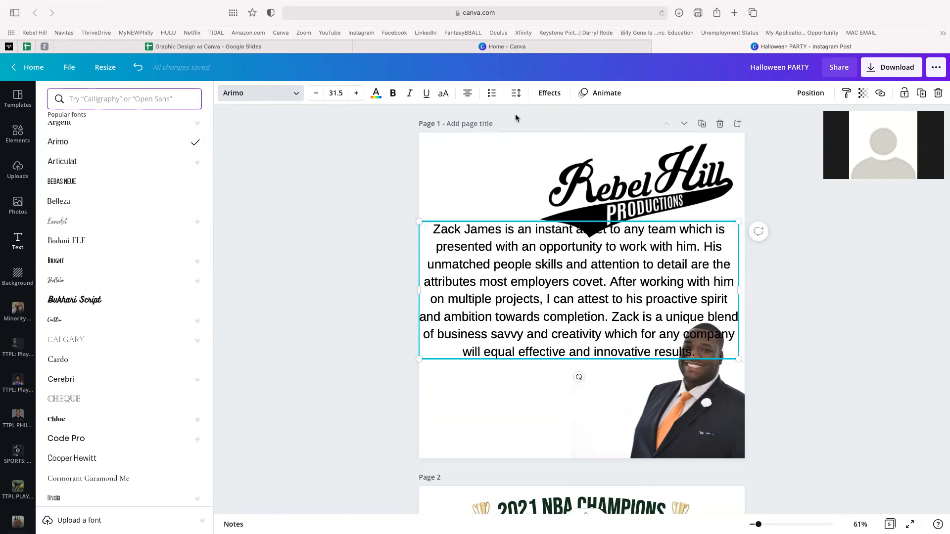
# - Shrink the Rebel Hill logo by its corner handle above the recommendation paragraph
pyautogui.click(602, 392)
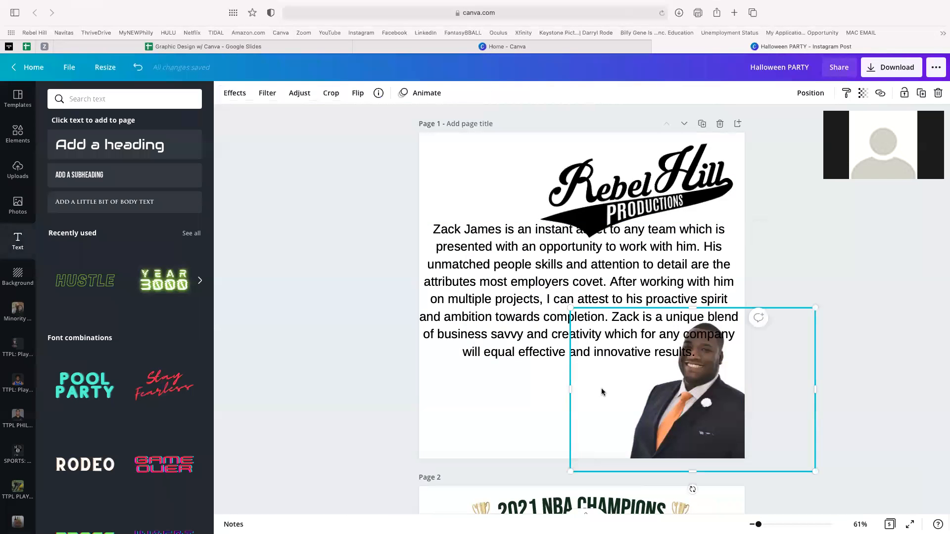
pyautogui.click(551, 292)
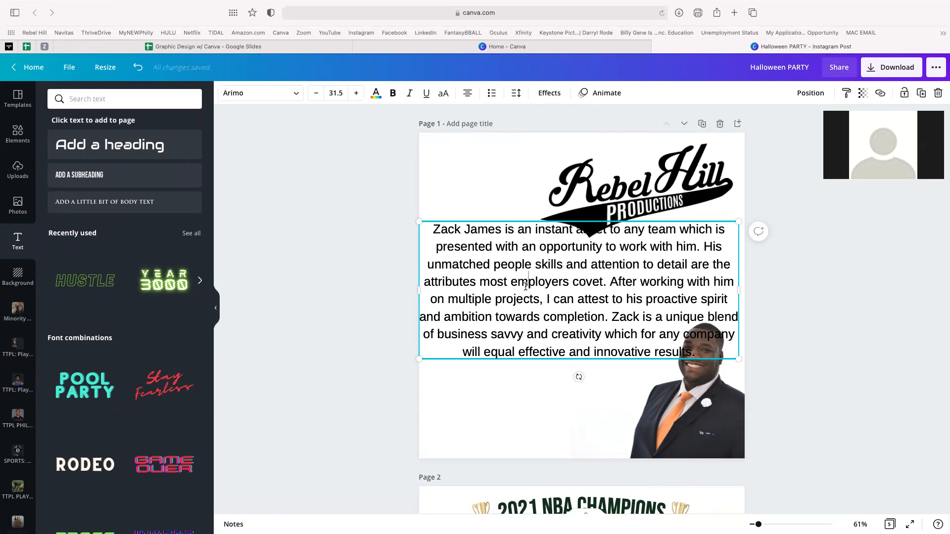
pyautogui.press('super+a')
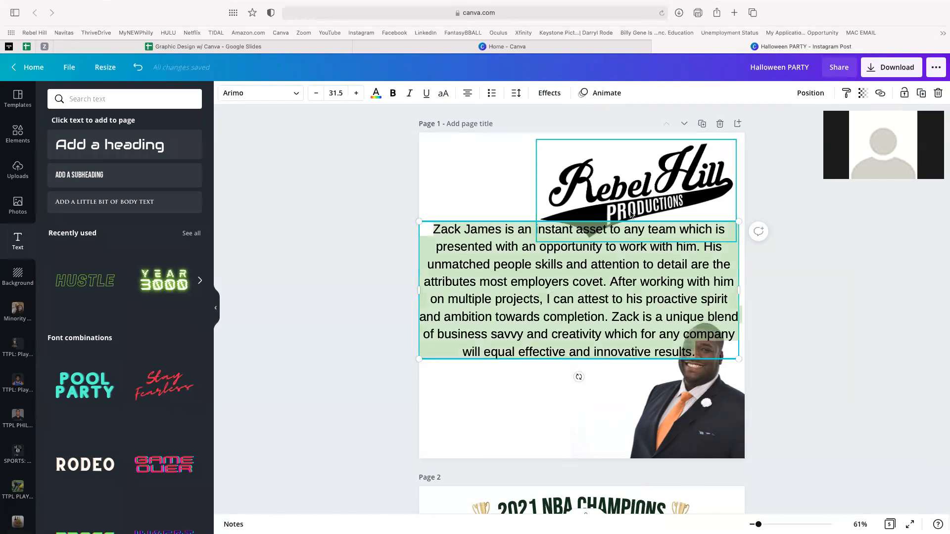
pyautogui.click(494, 266)
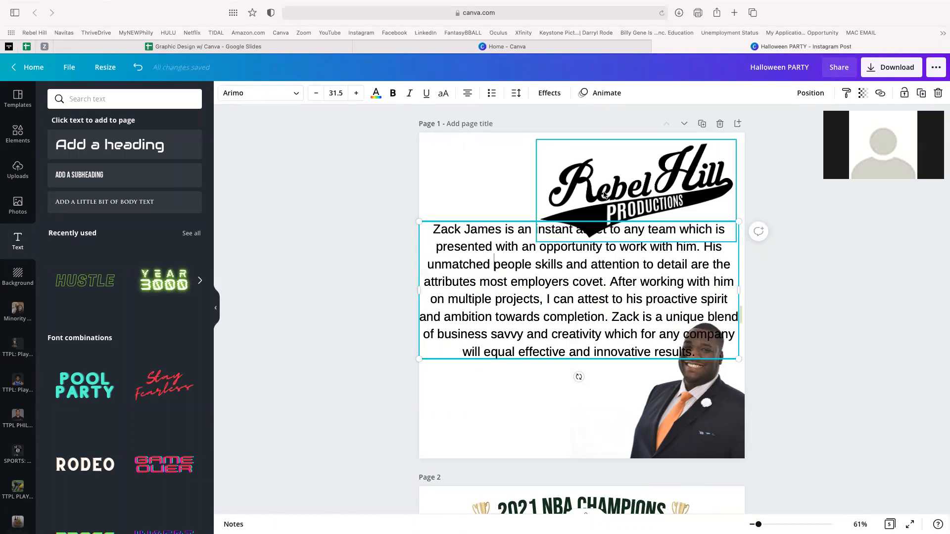
pyautogui.click(556, 241)
pyautogui.moveTo(539, 242); pyautogui.dragTo(602, 224)
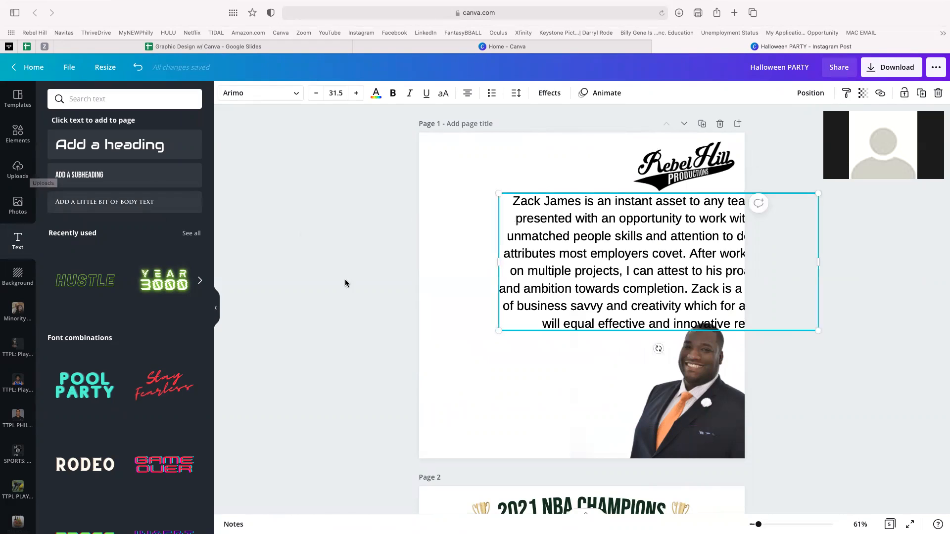
pyautogui.click(473, 340)
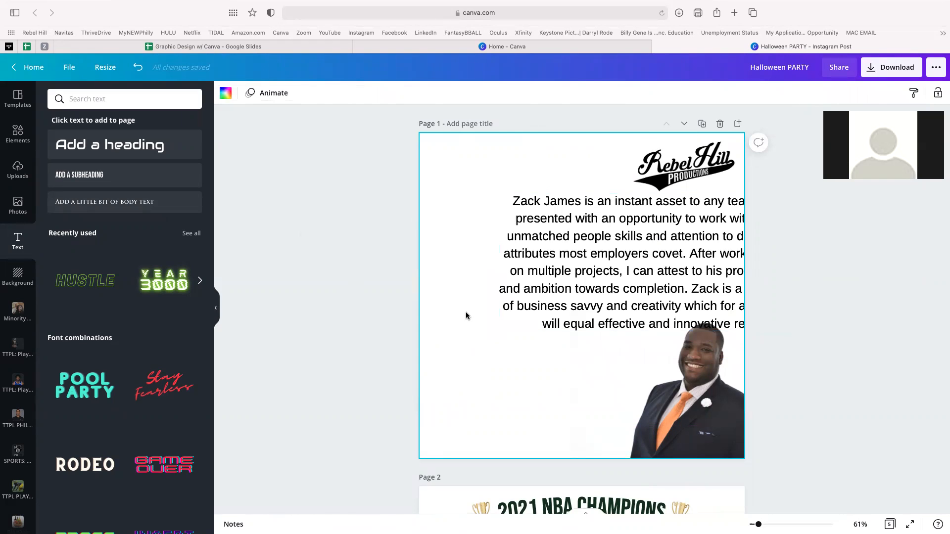
# - Search the Elements library for 'ipad'
pyautogui.click(18, 174)
pyautogui.click(18, 133)
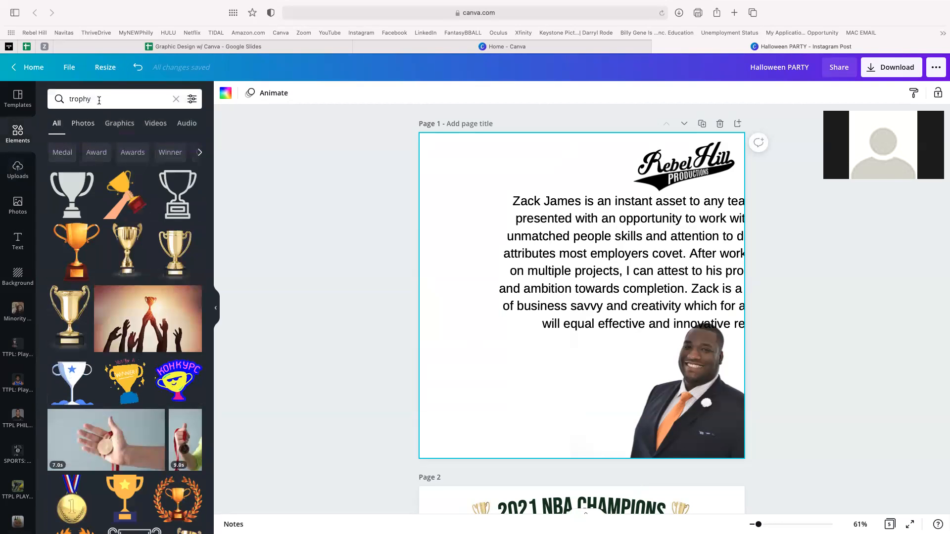
pyautogui.click(96, 99)
pyautogui.write('ipad')
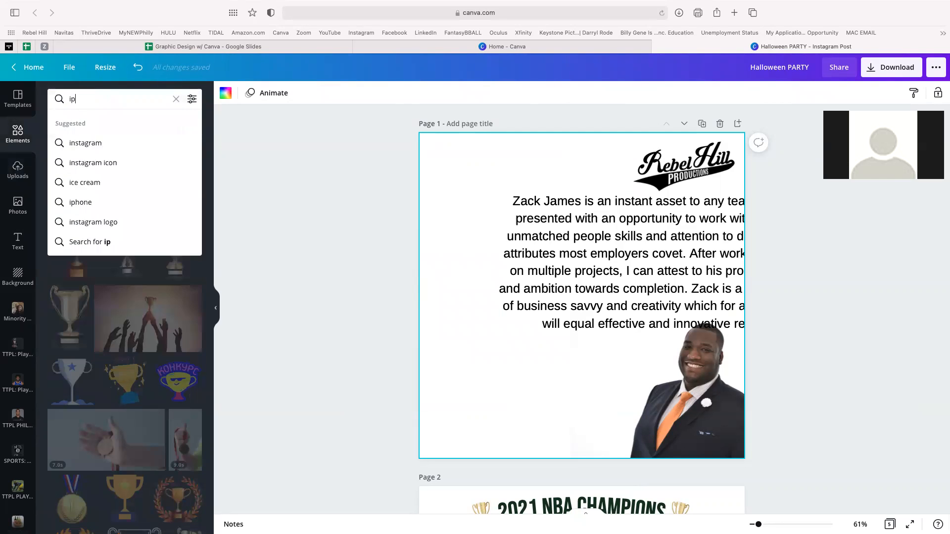
pyautogui.press('Return')
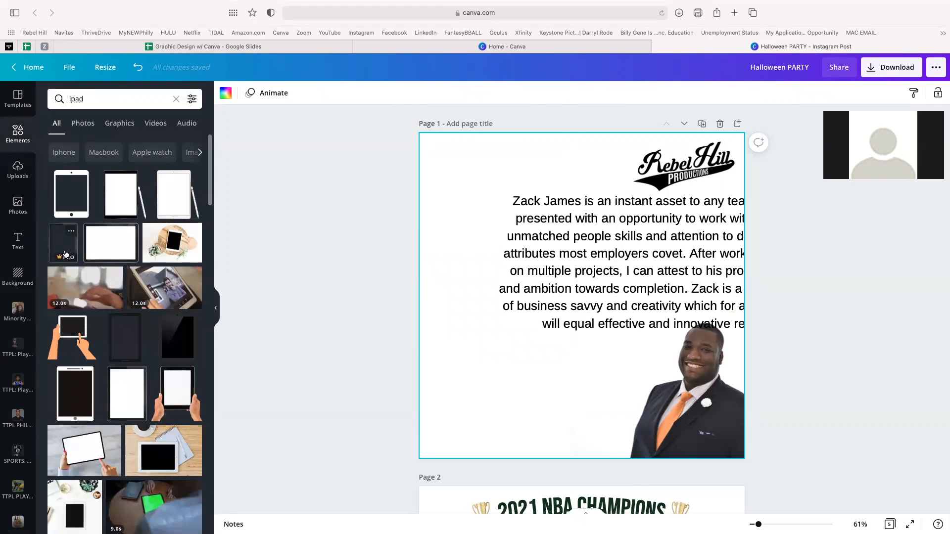
# - Add a white iPad-with-pencil mockup to page 1, replacing the first iPad, and enlarge it
pyautogui.click(114, 194)
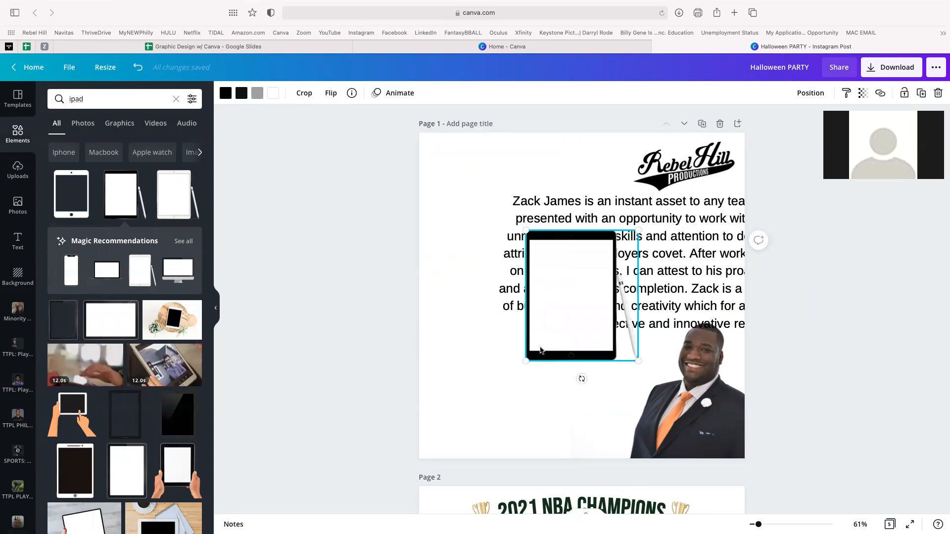
pyautogui.moveTo(525, 363); pyautogui.dragTo(396, 422)
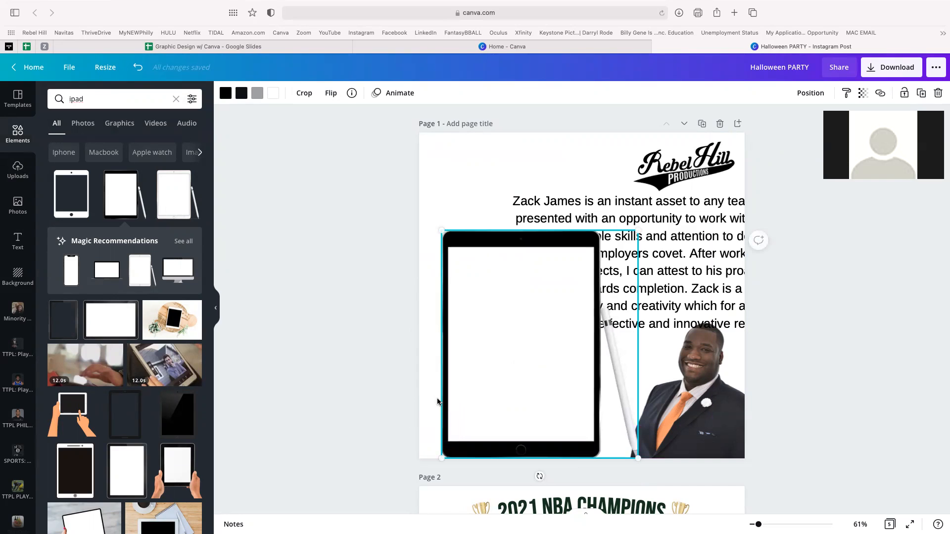
pyautogui.press('Delete')
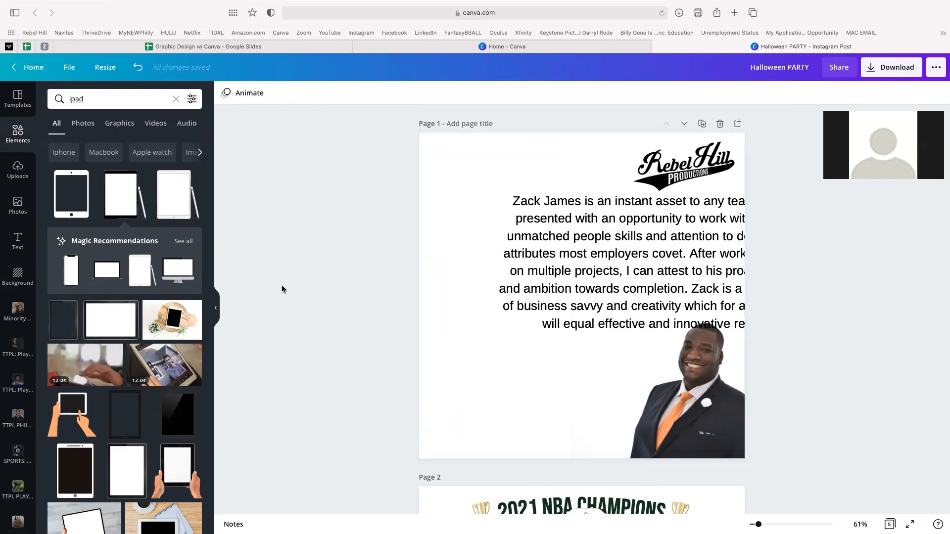
pyautogui.click(141, 271)
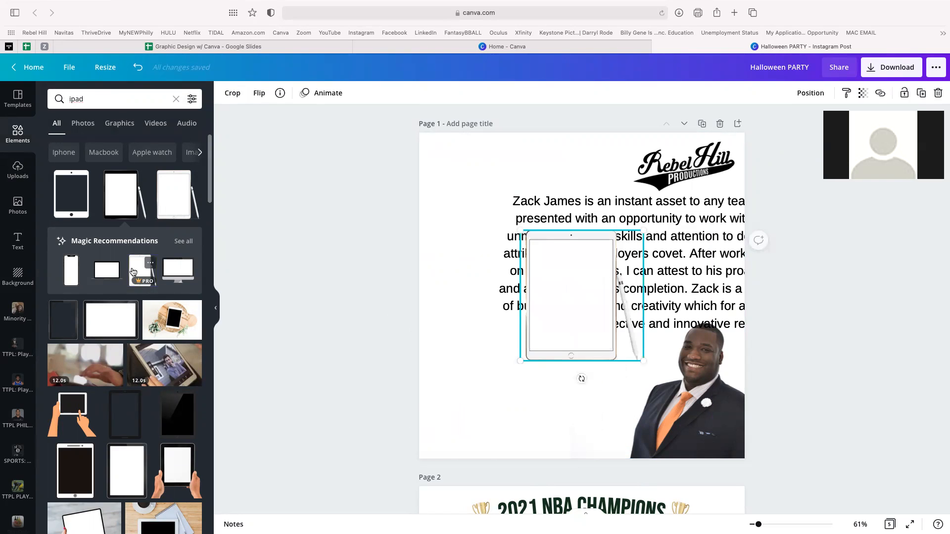
pyautogui.moveTo(519, 365); pyautogui.dragTo(421, 458)
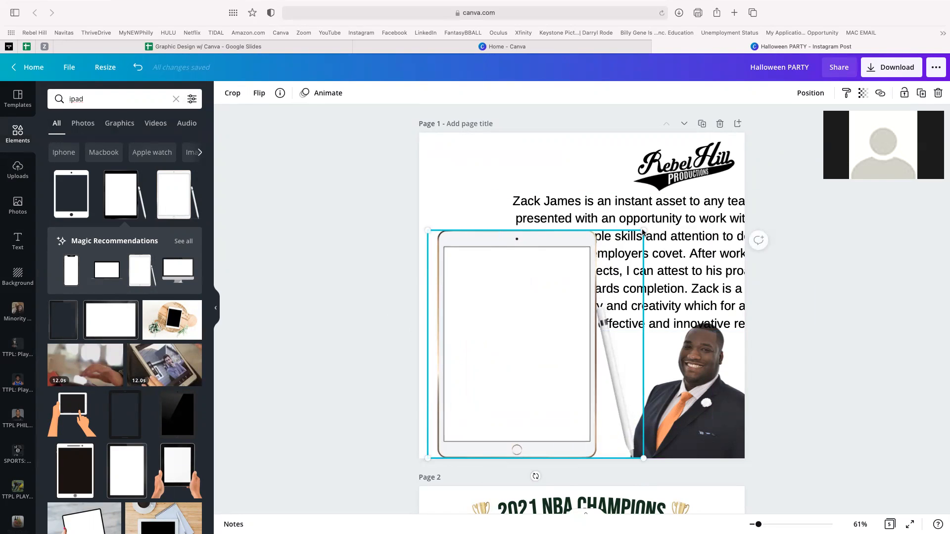
pyautogui.moveTo(643, 229); pyautogui.dragTo(688, 229)
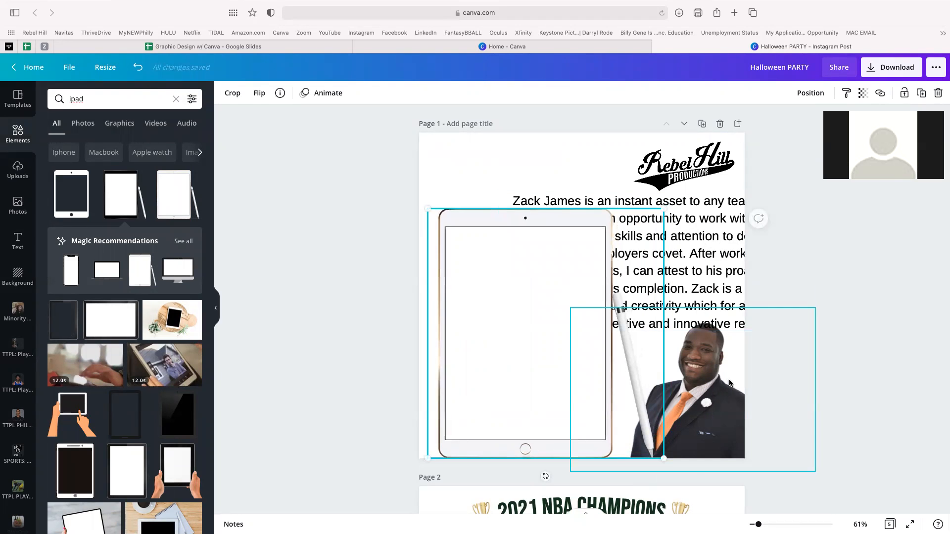
# - Shrink the man's photo into the bottom-right corner and select the iPad mockup
pyautogui.moveTo(719, 367)
pyautogui.mouseDown()
pyautogui.moveTo(728, 366)
pyautogui.moveTo(714, 365)
pyautogui.mouseUp()
pyautogui.moveTo(562, 309); pyautogui.dragTo(609, 331)
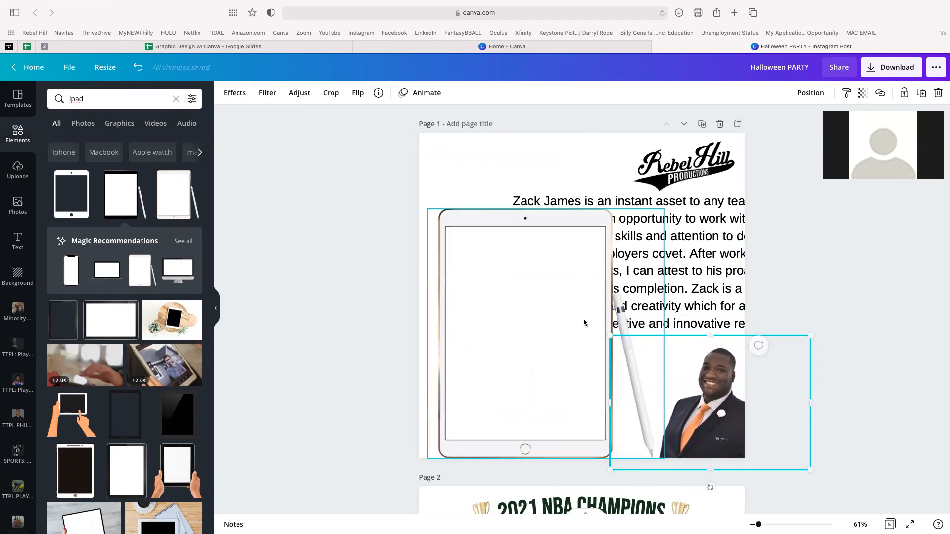
pyautogui.click(530, 299)
pyautogui.click(479, 167)
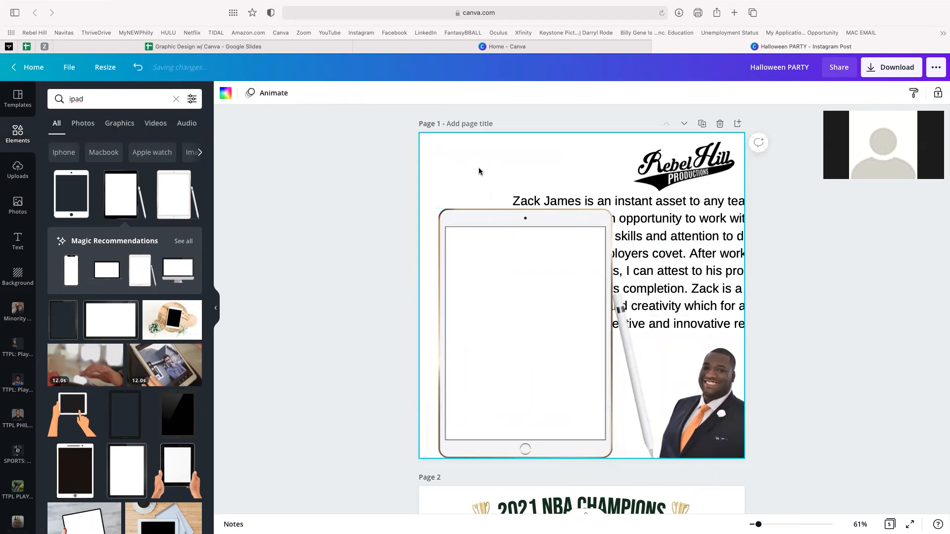
pyautogui.click(697, 257)
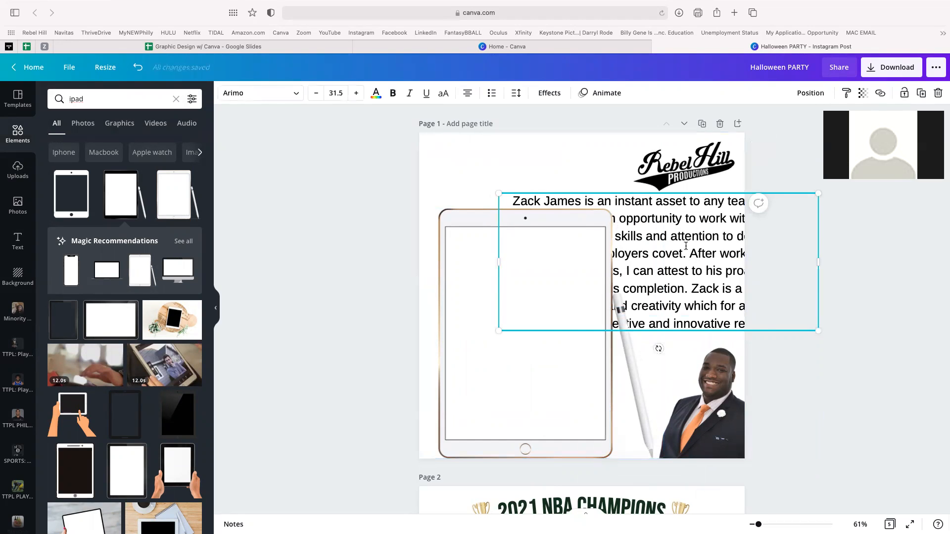
pyautogui.click(686, 246)
pyautogui.click(520, 163)
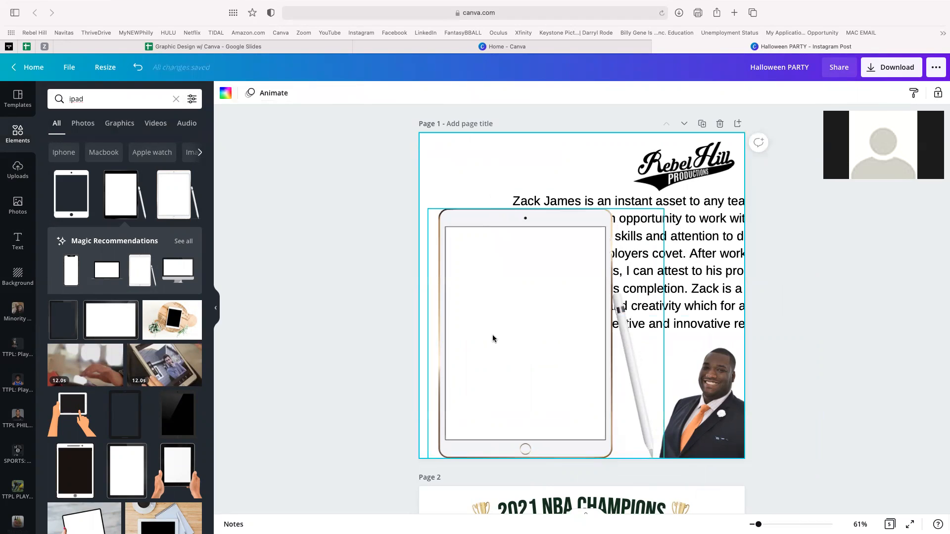
pyautogui.click(524, 320)
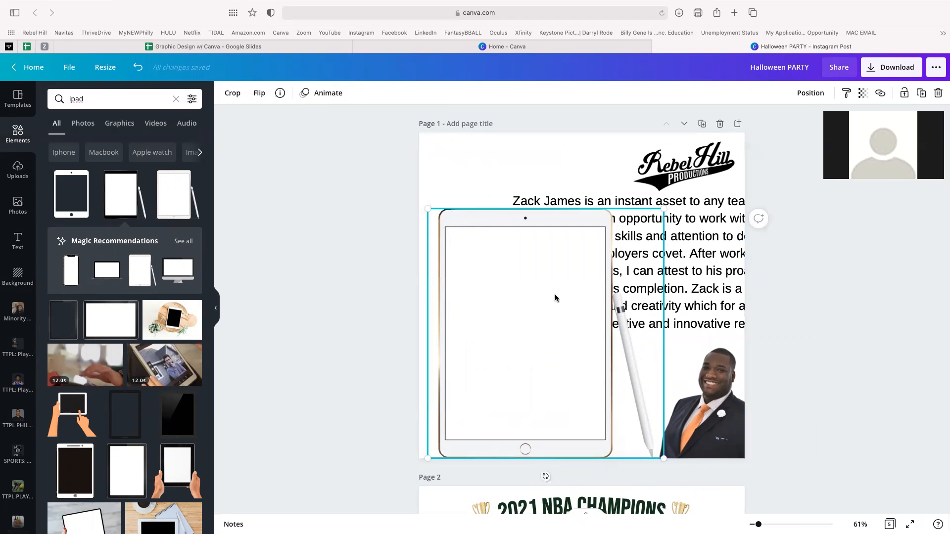
# - Send the iPad backward and fit the quote box onto its screen
pyautogui.click(819, 98)
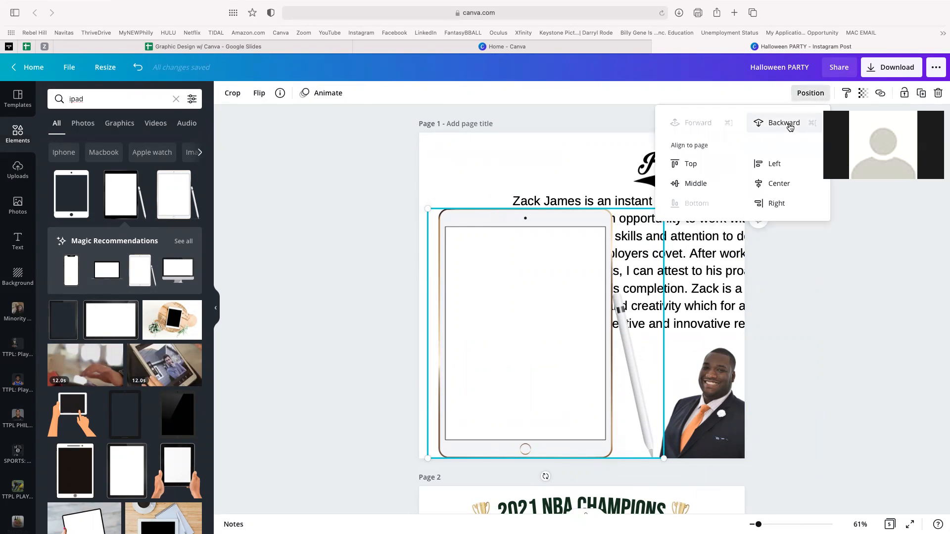
pyautogui.click(790, 124)
pyautogui.moveTo(721, 246); pyautogui.dragTo(673, 292)
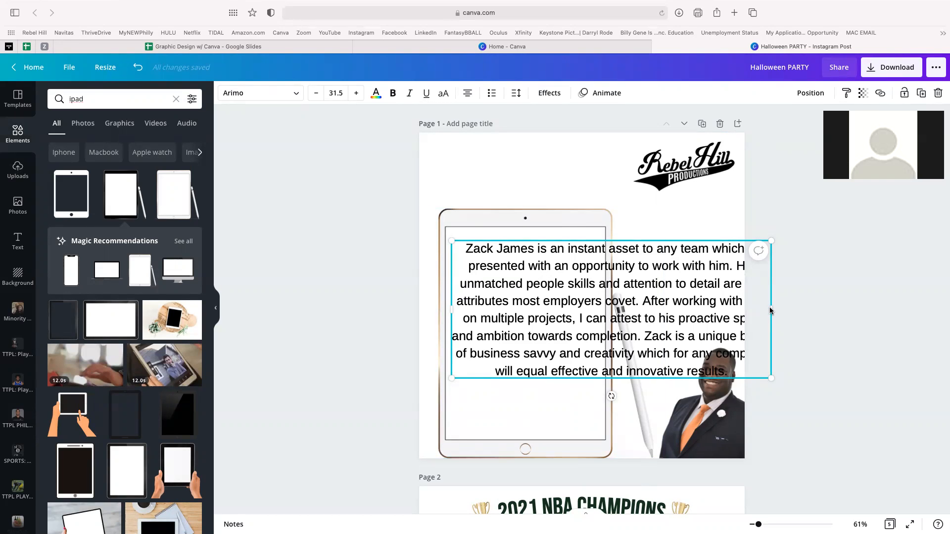
pyautogui.moveTo(771, 311); pyautogui.dragTo(599, 295)
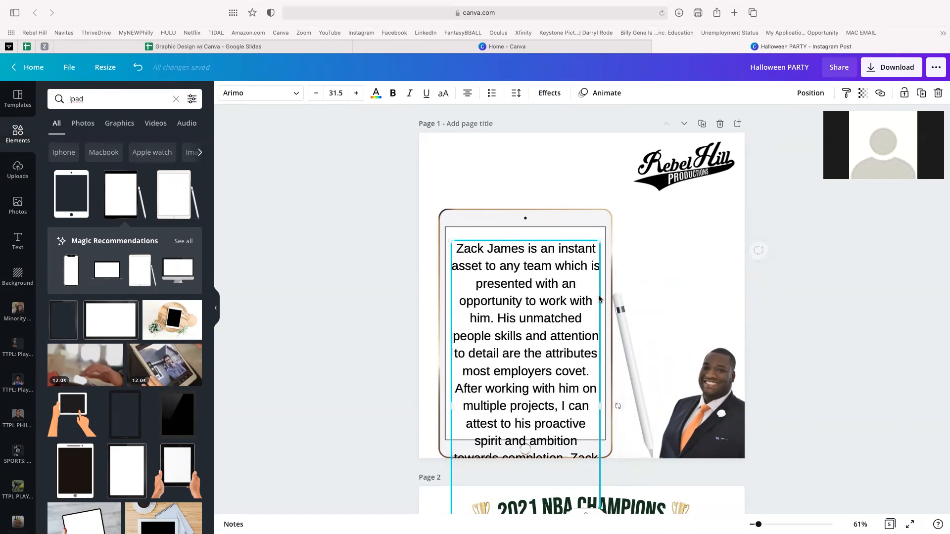
# - Set the quote text to size 23 and left-align it
pyautogui.doubleClick(523, 295)
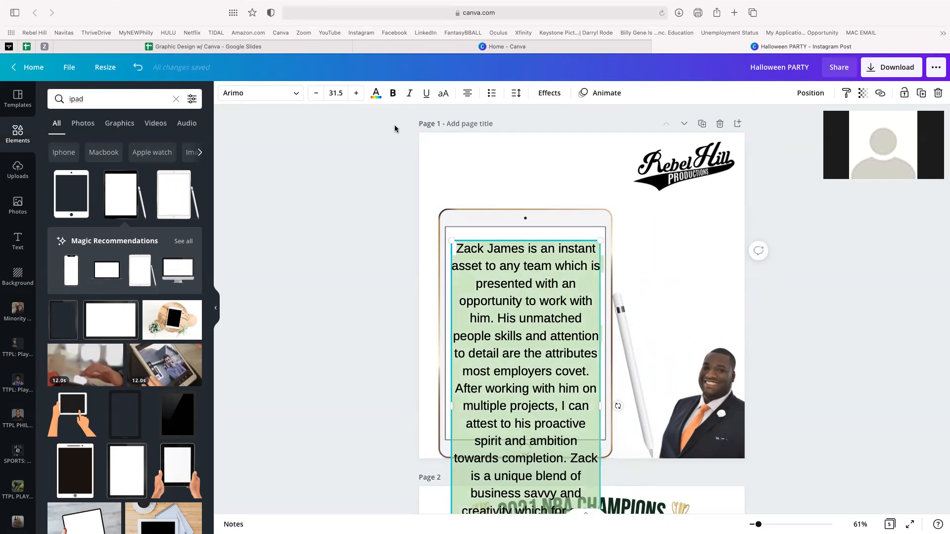
pyautogui.click(328, 93)
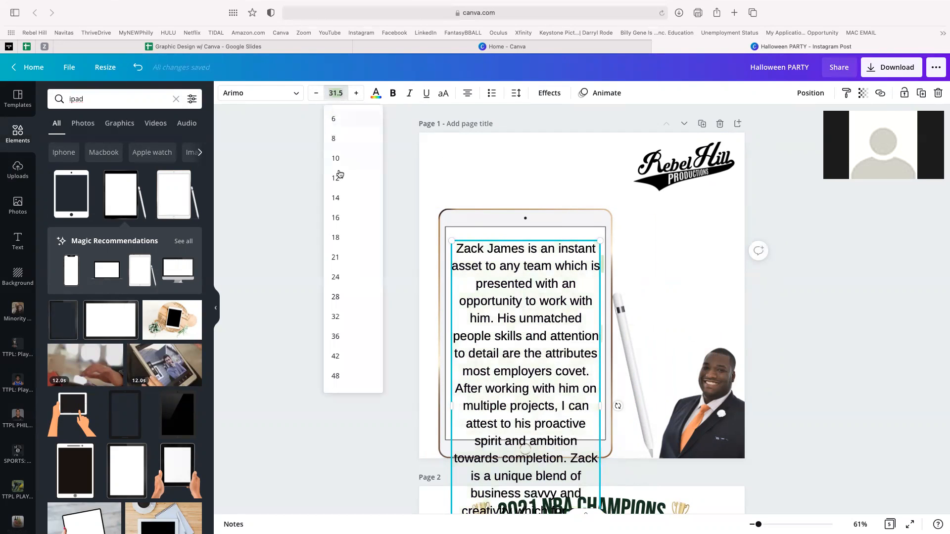
pyautogui.click(335, 277)
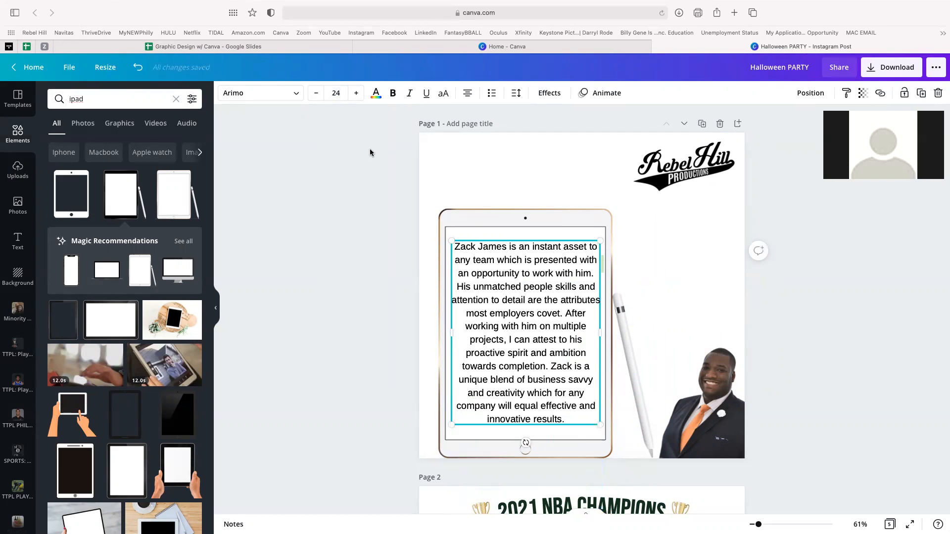
pyautogui.click(314, 94)
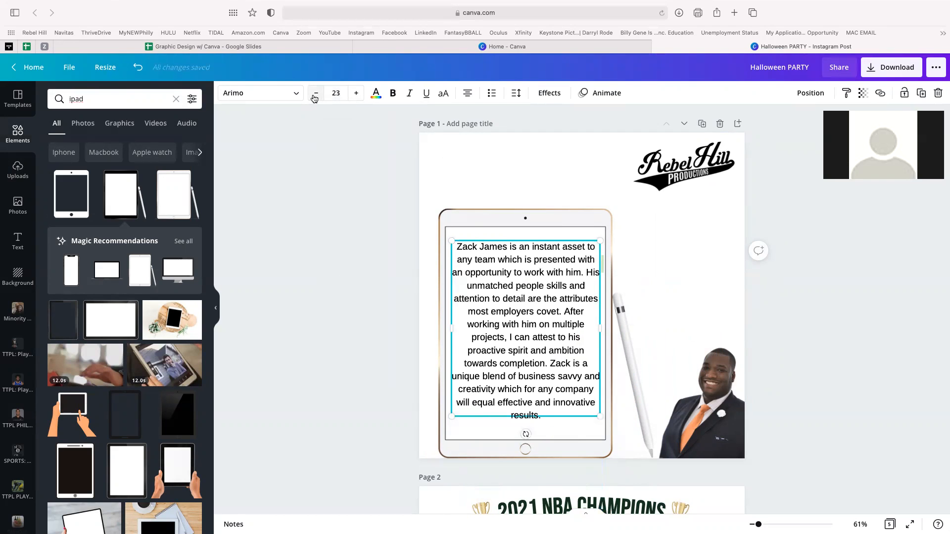
pyautogui.click(315, 94)
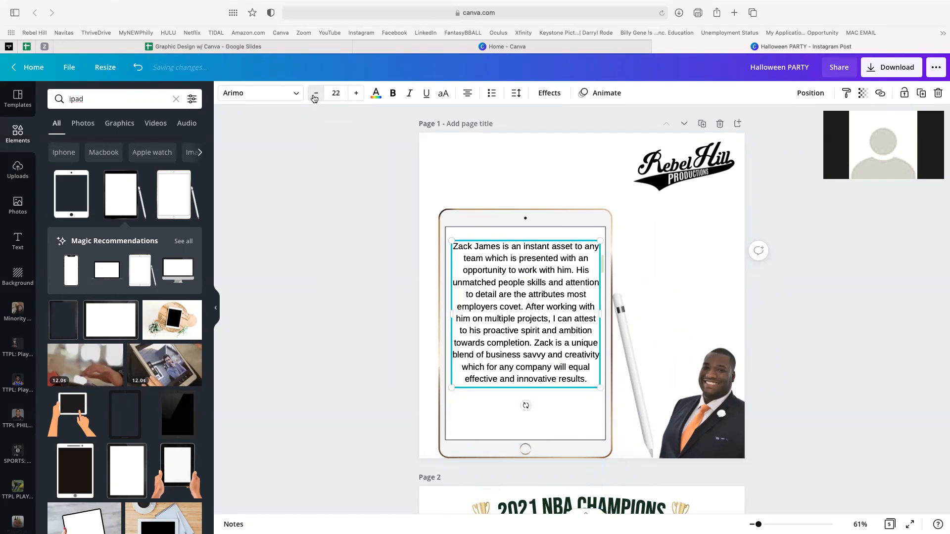
pyautogui.click(356, 93)
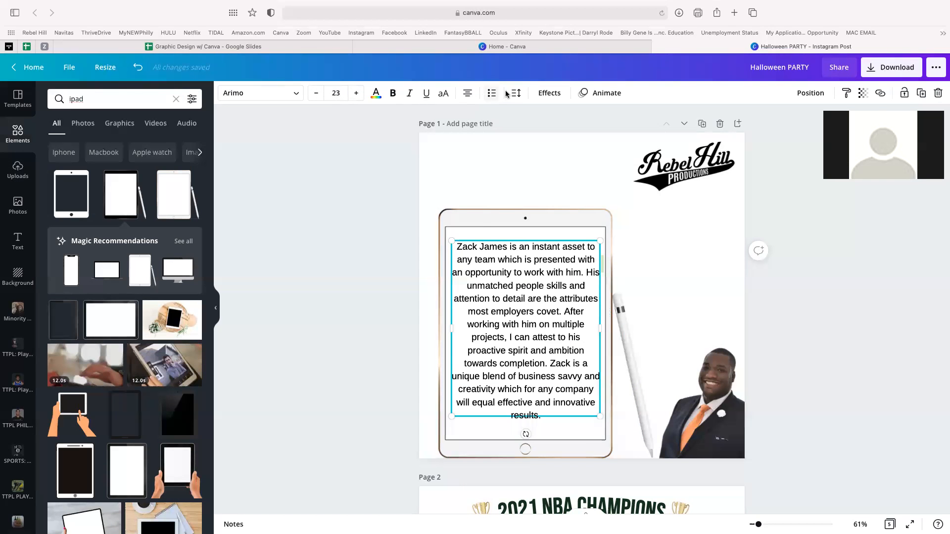
pyautogui.click(470, 98)
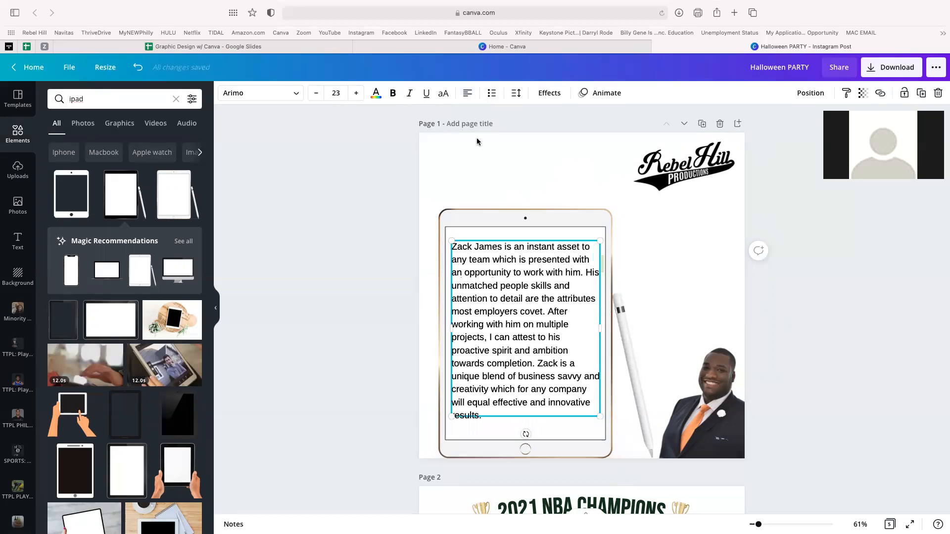
pyautogui.click(349, 236)
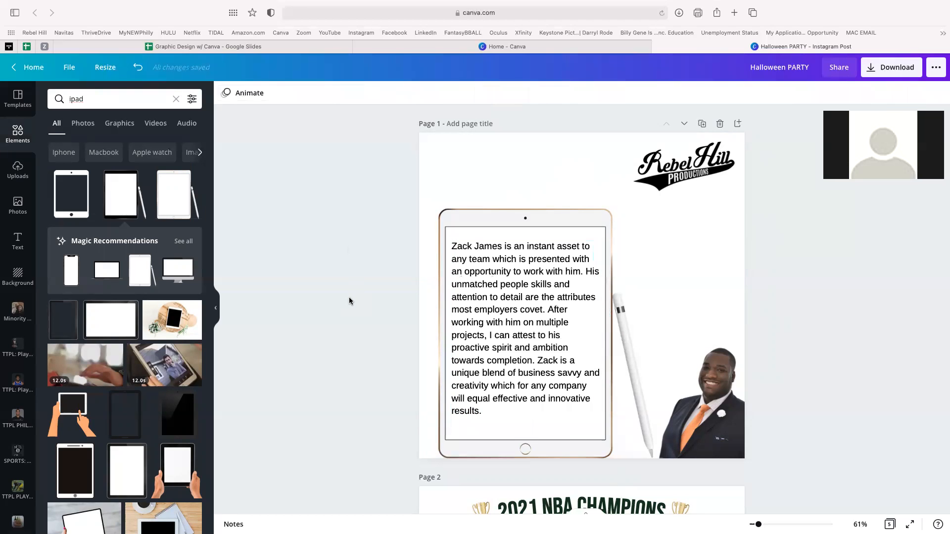
# - Move the man's photo to the top-left corner and enlarge the iPad
pyautogui.click(729, 406)
pyautogui.moveTo(729, 406); pyautogui.dragTo(437, 143)
pyautogui.click(604, 219)
pyautogui.moveTo(663, 211); pyautogui.dragTo(706, 205)
# - Widen the quote box across the iPad screen and raise its font size to 25
pyautogui.click(526, 280)
pyautogui.moveTo(526, 280); pyautogui.dragTo(524, 267)
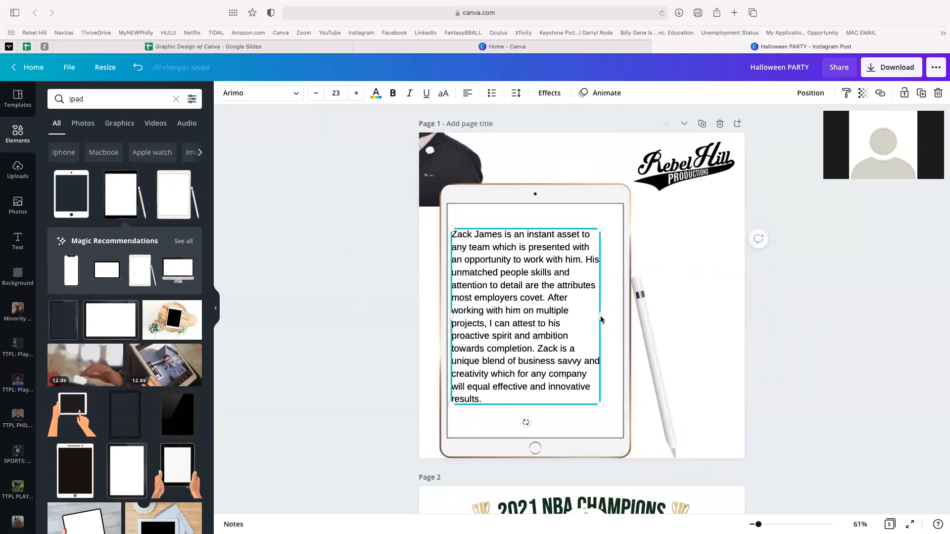
pyautogui.moveTo(606, 320); pyautogui.dragTo(614, 321)
pyautogui.tripleClick(524, 319)
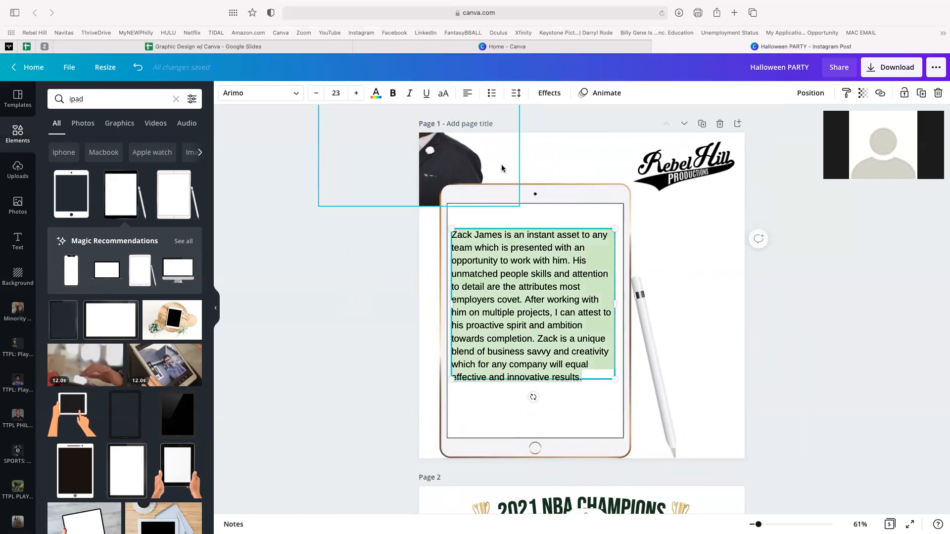
pyautogui.click(357, 94)
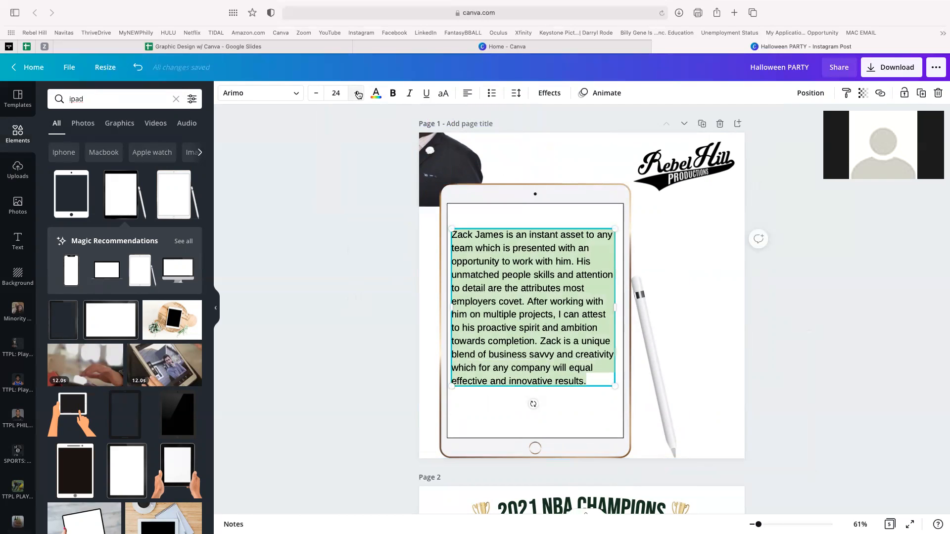
pyautogui.click(357, 94)
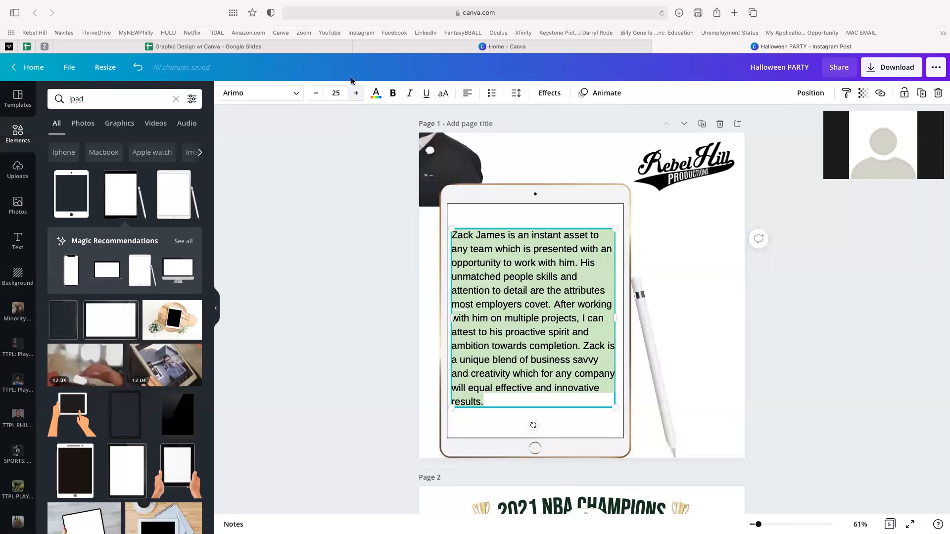
pyautogui.click(338, 237)
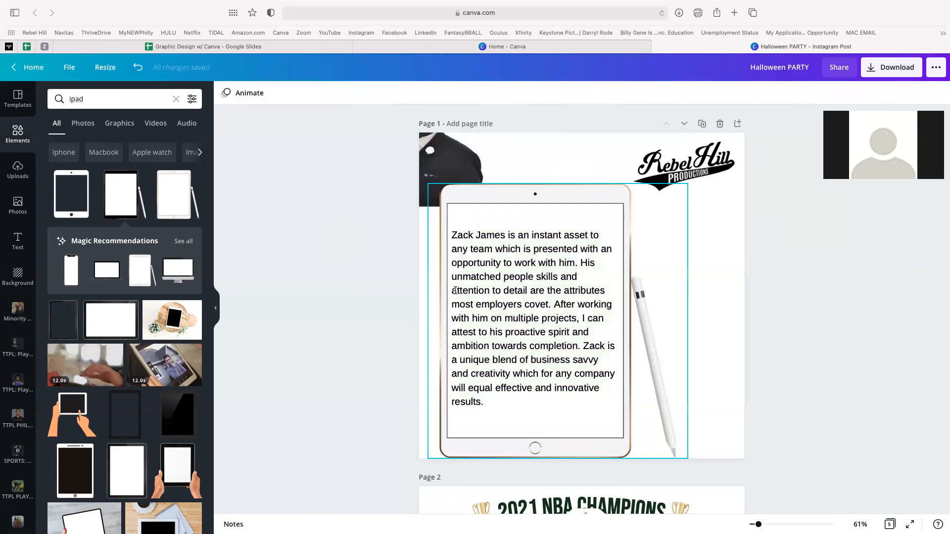
# - Duplicate the quote box and place the copy to the right of the original
pyautogui.click(495, 285)
pyautogui.click(517, 198)
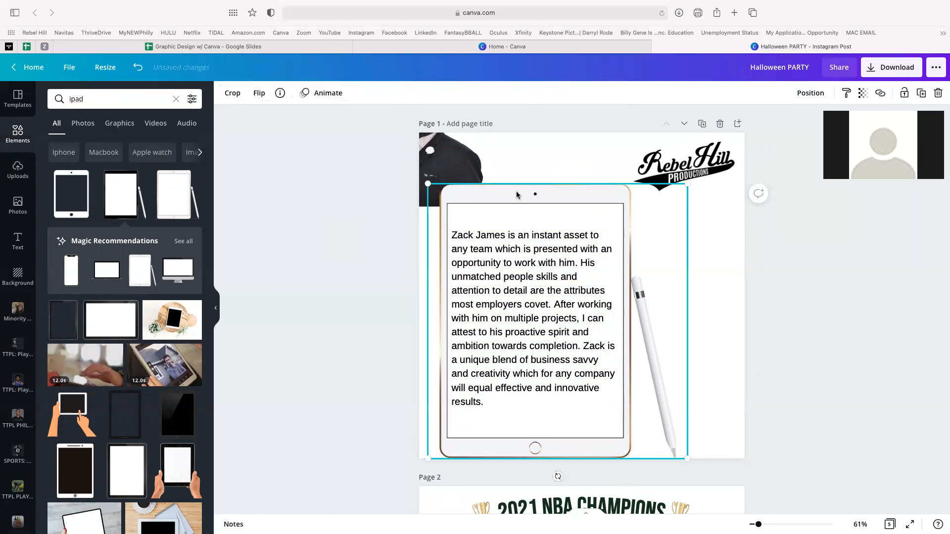
pyautogui.click(505, 267)
pyautogui.press('super+d')
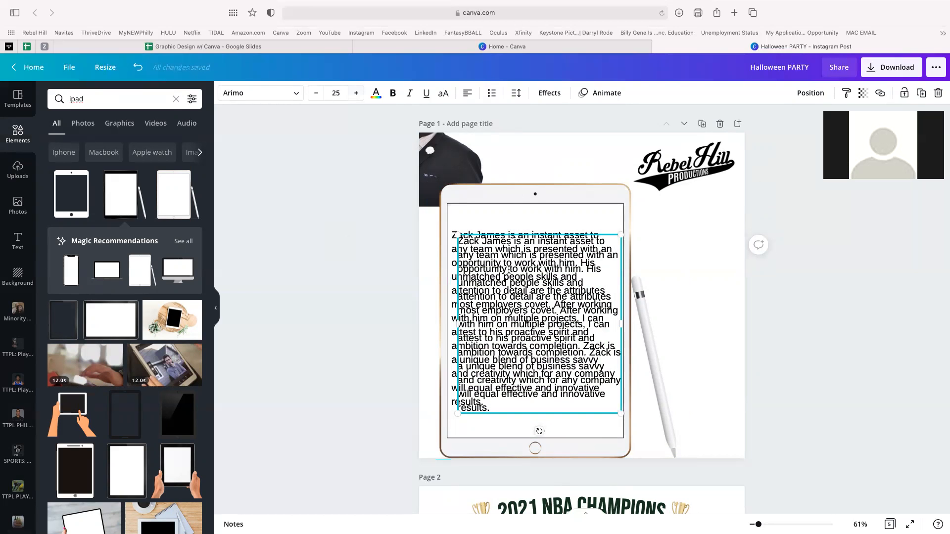
pyautogui.moveTo(520, 280); pyautogui.dragTo(685, 282)
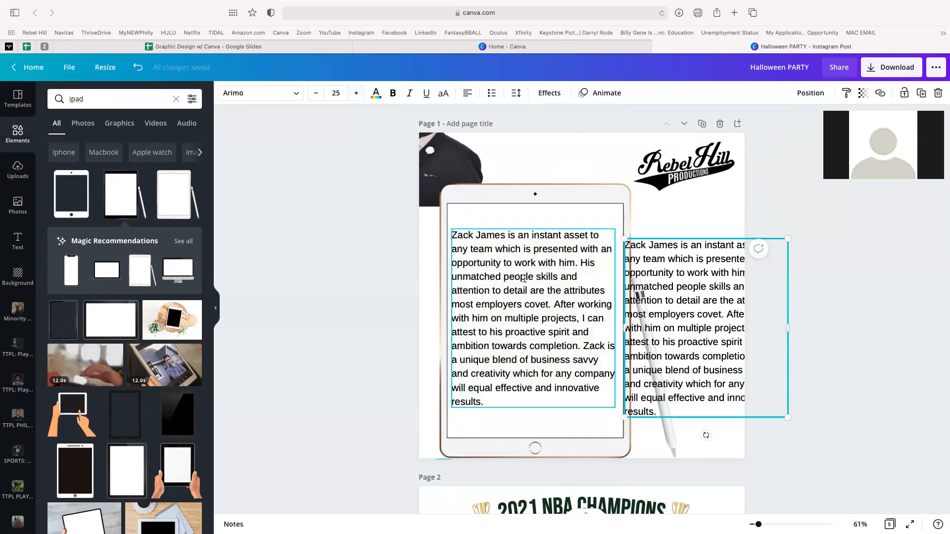
pyautogui.doubleClick(660, 275)
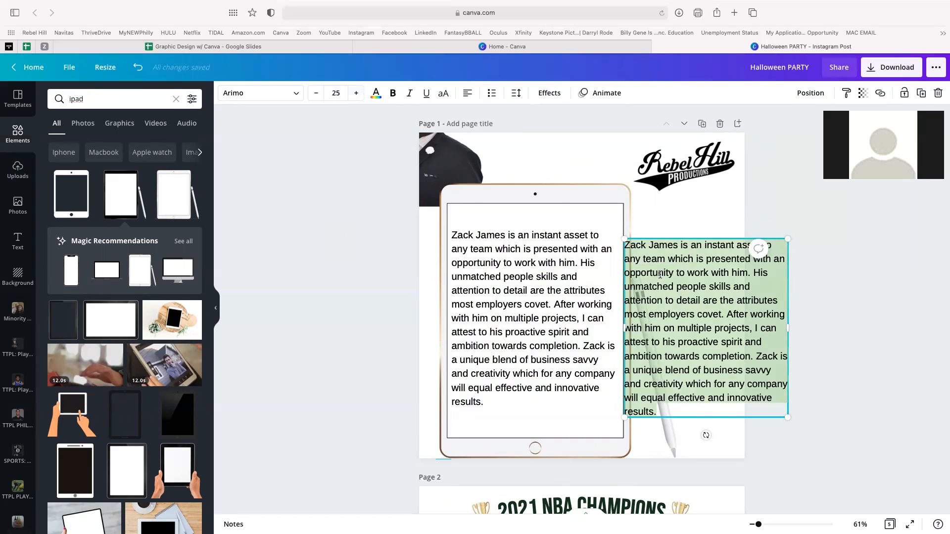
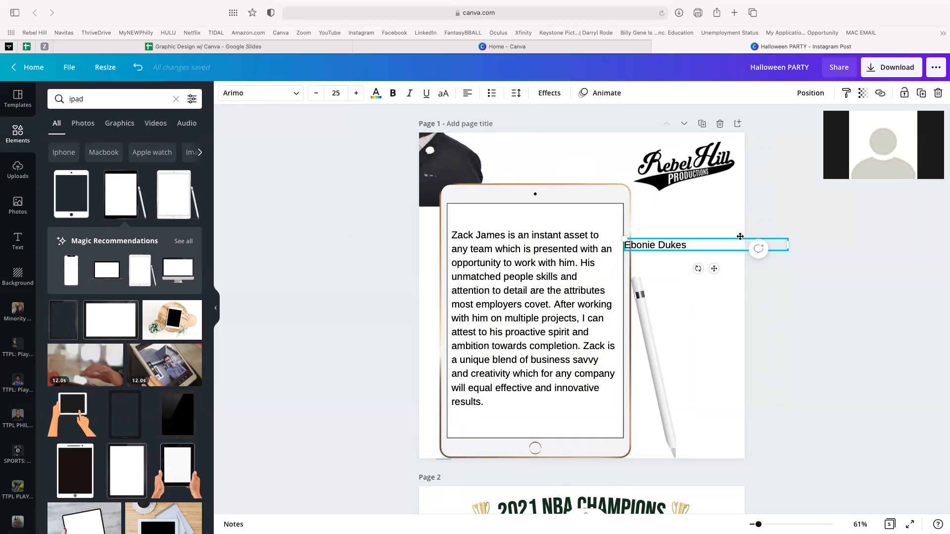
# - Replace the duplicate's text with the recommender's name, set it under the quote, and bold it
pyautogui.moveTo(661, 299); pyautogui.dragTo(564, 411)
pyautogui.doubleClick(547, 423)
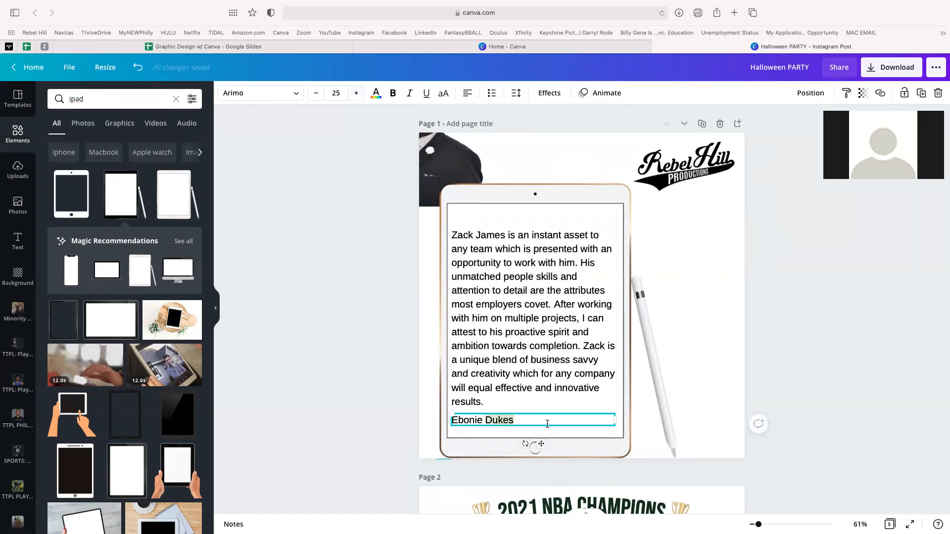
pyautogui.tripleClick(548, 424)
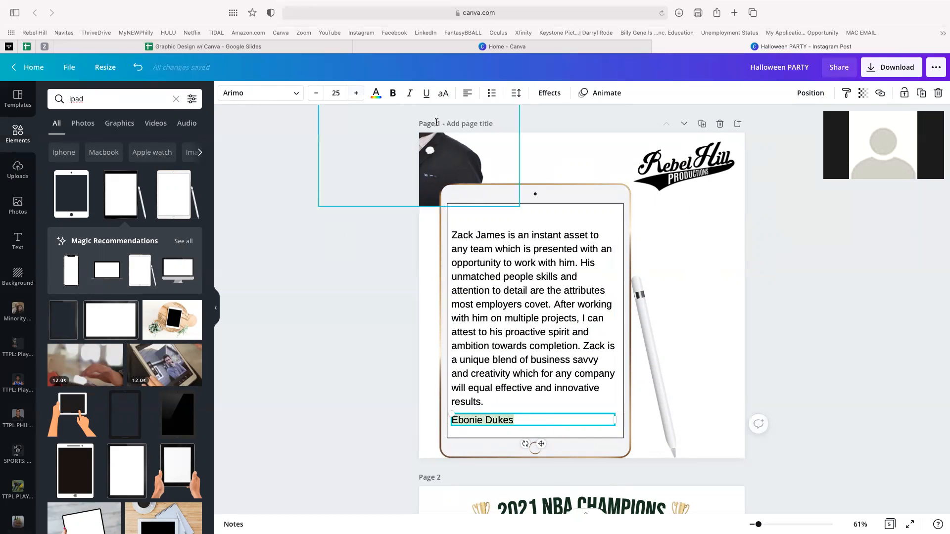
pyautogui.click(393, 94)
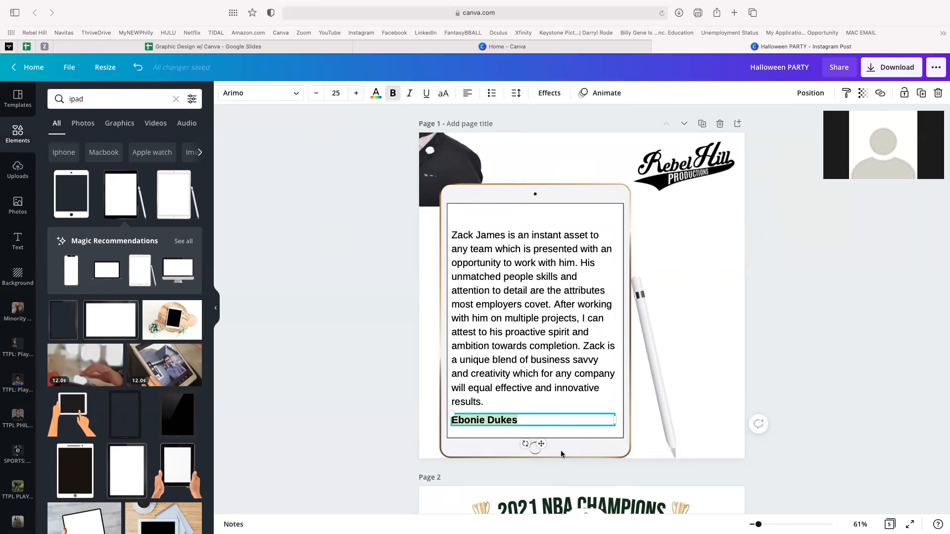
pyautogui.click(530, 420)
pyautogui.hotkey('ctrl', 'Right')
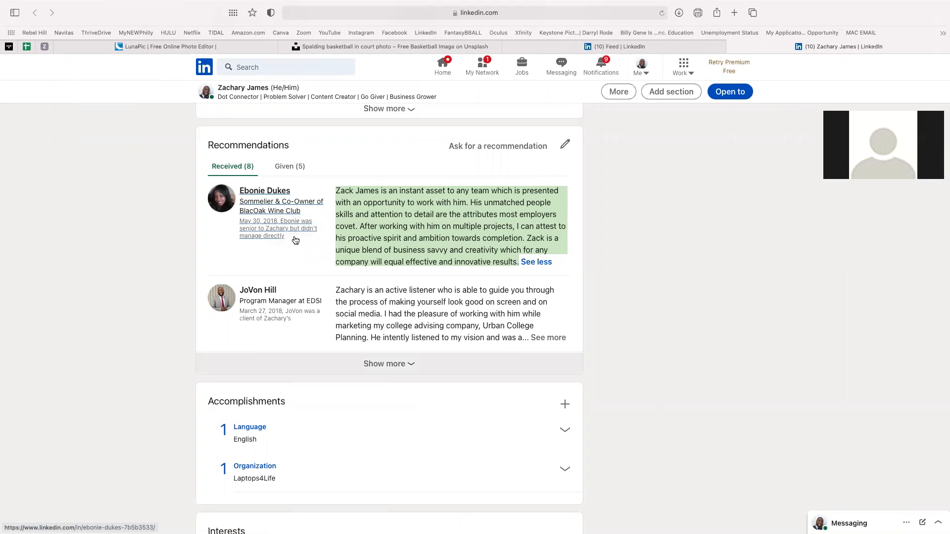
pyautogui.hotkey('ctrl', 'Left')
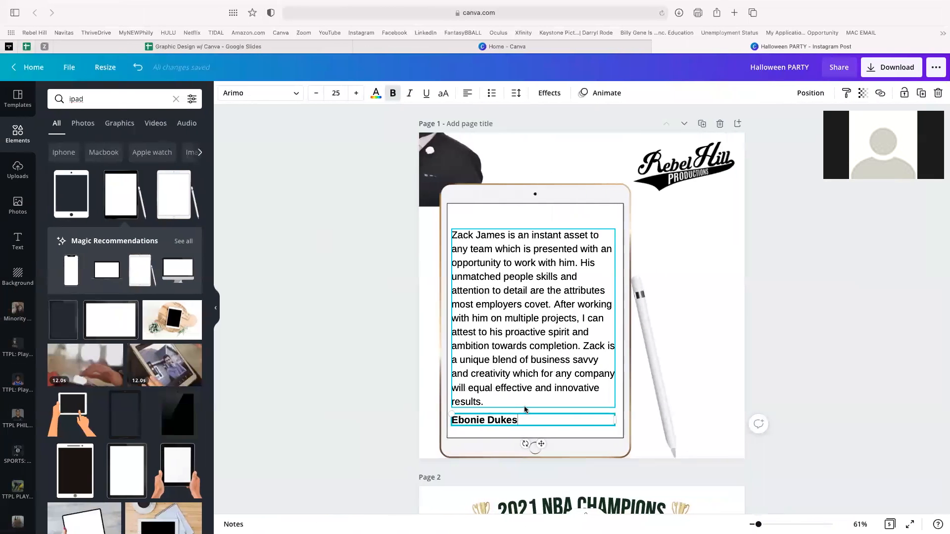
# - Add a 'BlacOak Wine Club' line below the recommender's name
pyautogui.press('Return')
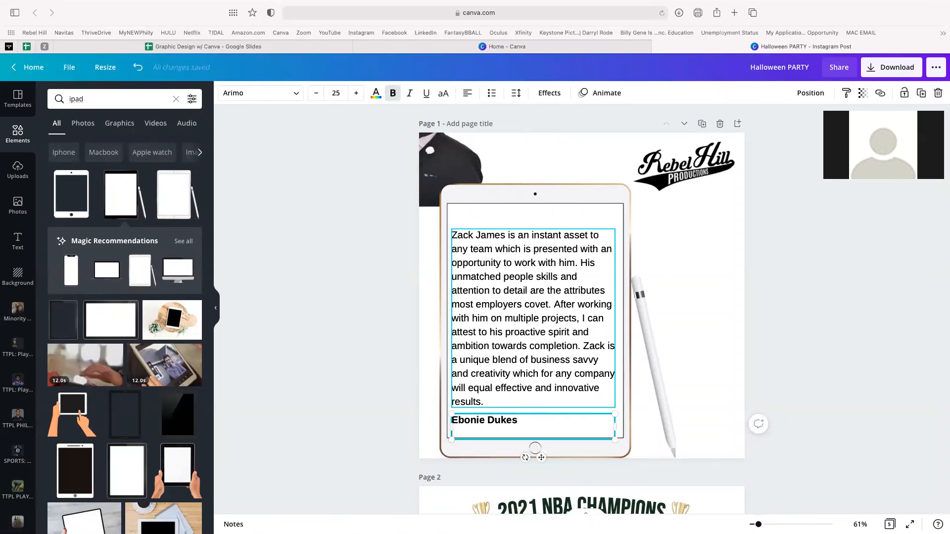
pyautogui.write('BlacOak Wine Club')
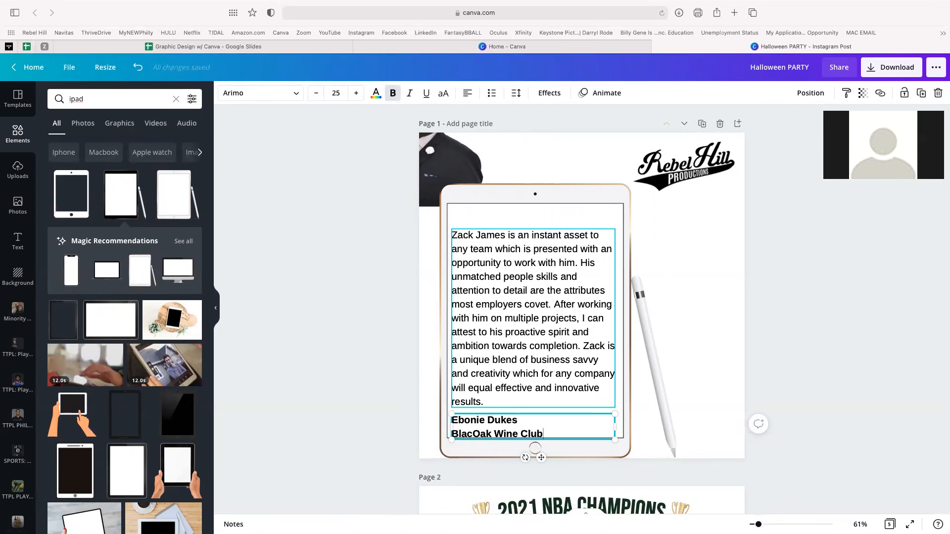
pyautogui.press('super+a')
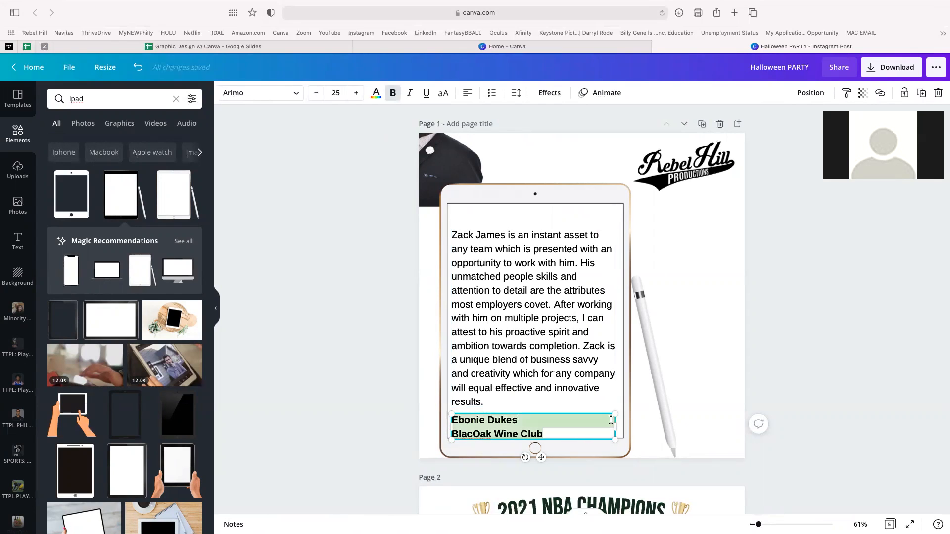
# - Reduce the name block's line spacing in the Spacing settings
pyautogui.click(516, 94)
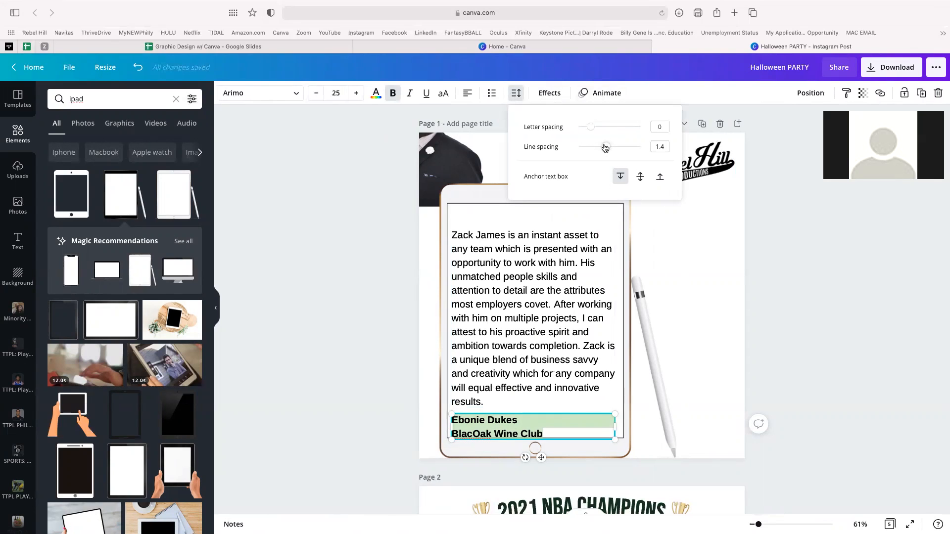
pyautogui.click(774, 234)
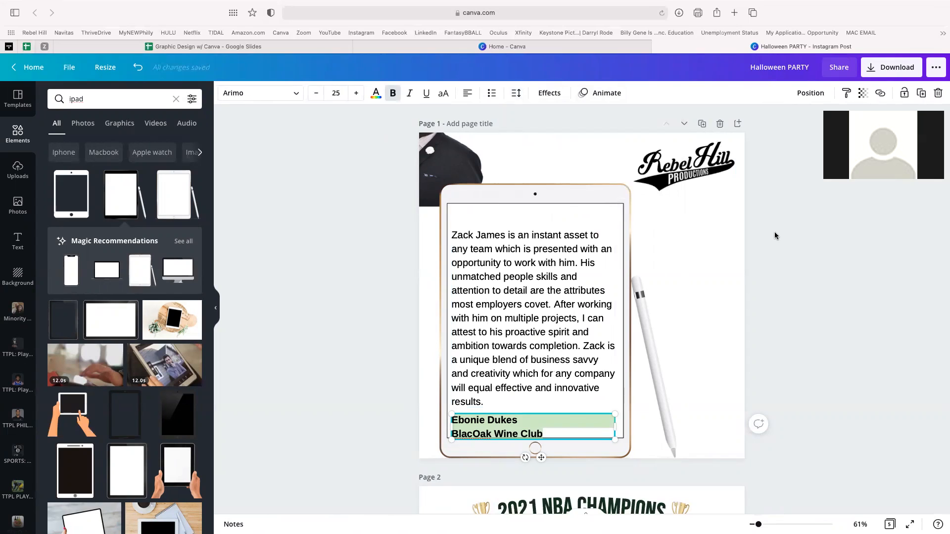
pyautogui.click(516, 95)
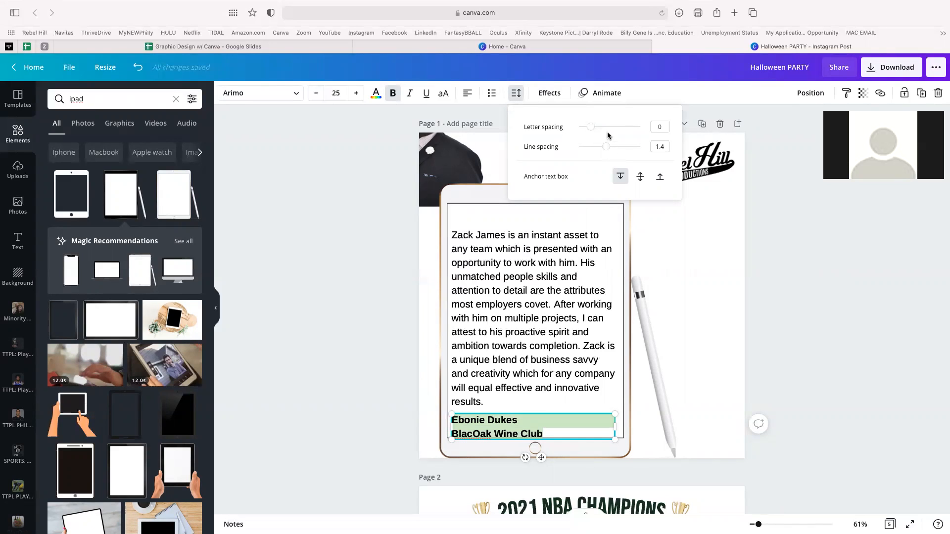
pyautogui.click(663, 147)
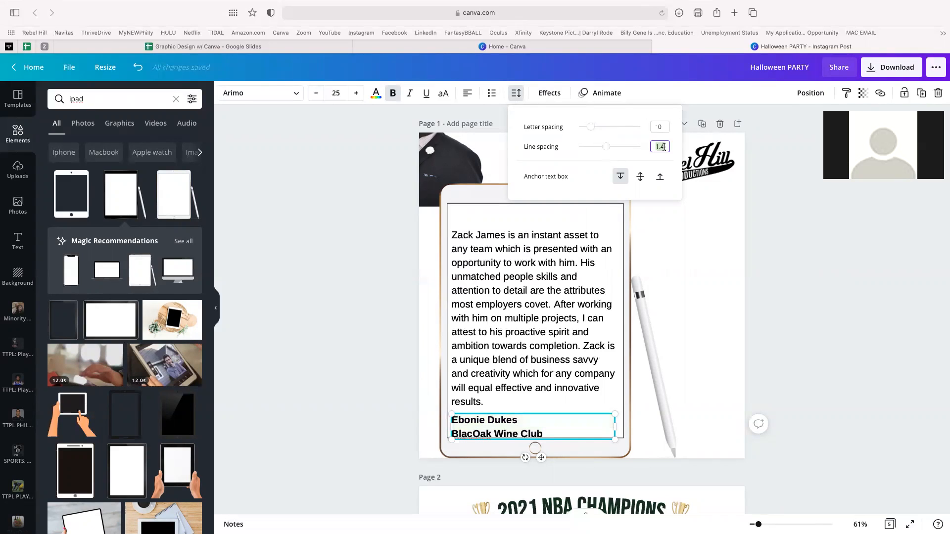
pyautogui.click(607, 151)
pyautogui.moveTo(607, 150)
pyautogui.mouseDown()
pyautogui.moveTo(552, 156)
pyautogui.moveTo(633, 154)
pyautogui.moveTo(599, 157)
pyautogui.mouseUp()
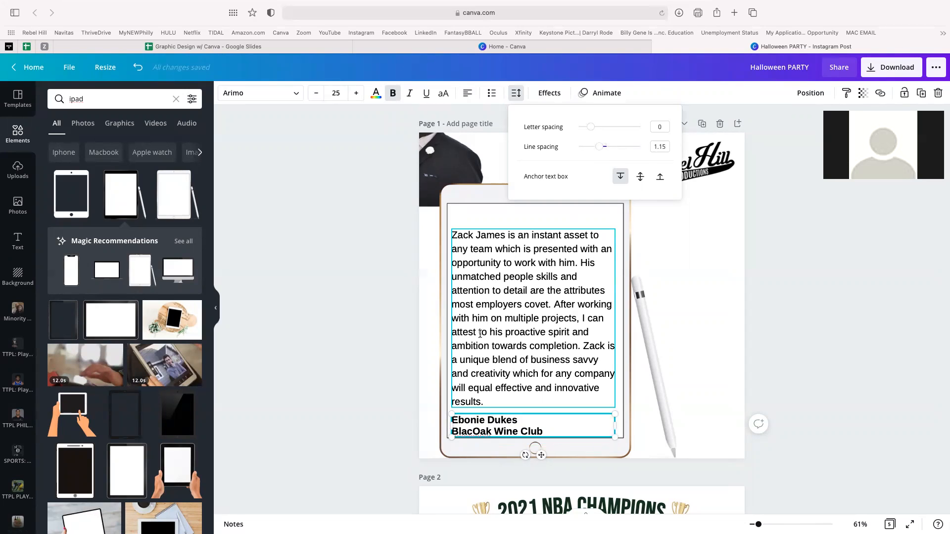
pyautogui.click(402, 332)
pyautogui.click(504, 313)
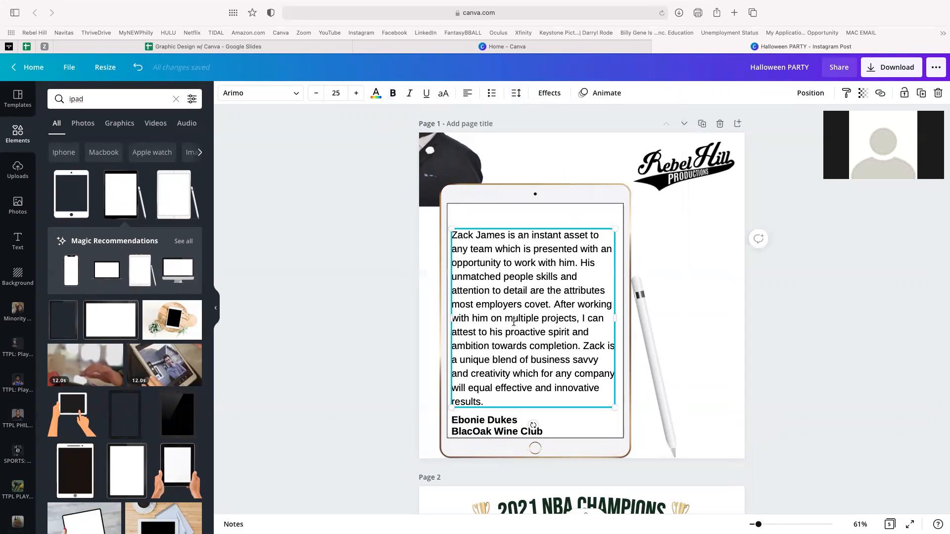
# - Shrink the testimonial paragraph to font size 23.7 and widen its box so it wraps into fewer lines
pyautogui.click(381, 294)
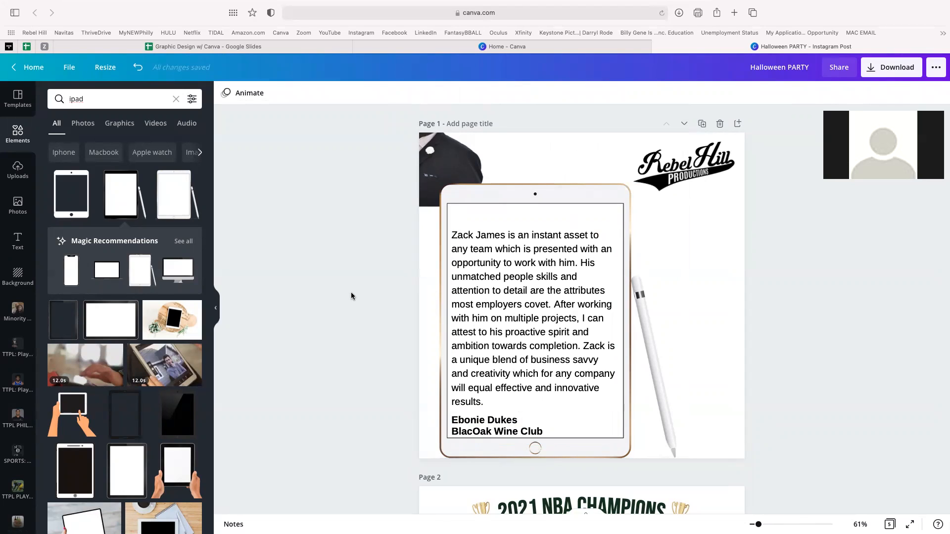
pyautogui.click(593, 240)
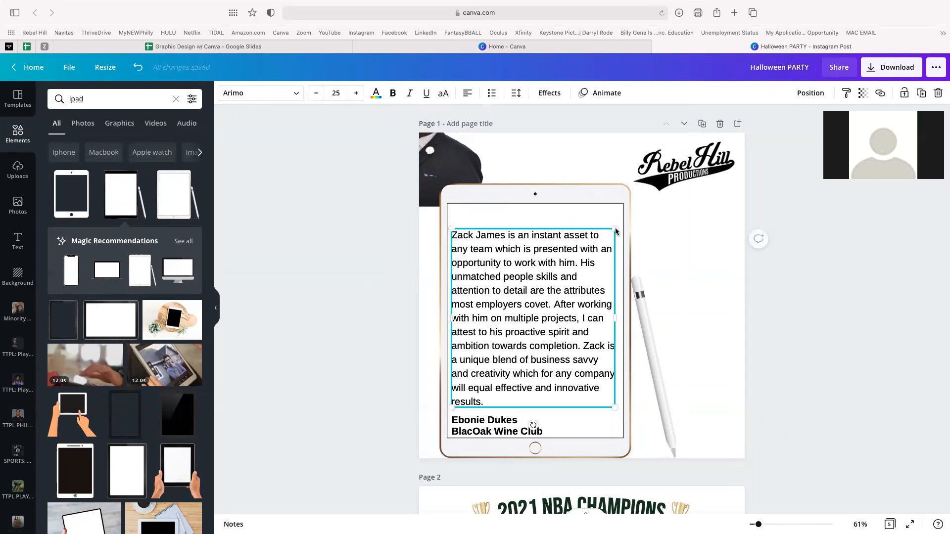
pyautogui.moveTo(616, 231); pyautogui.dragTo(607, 239)
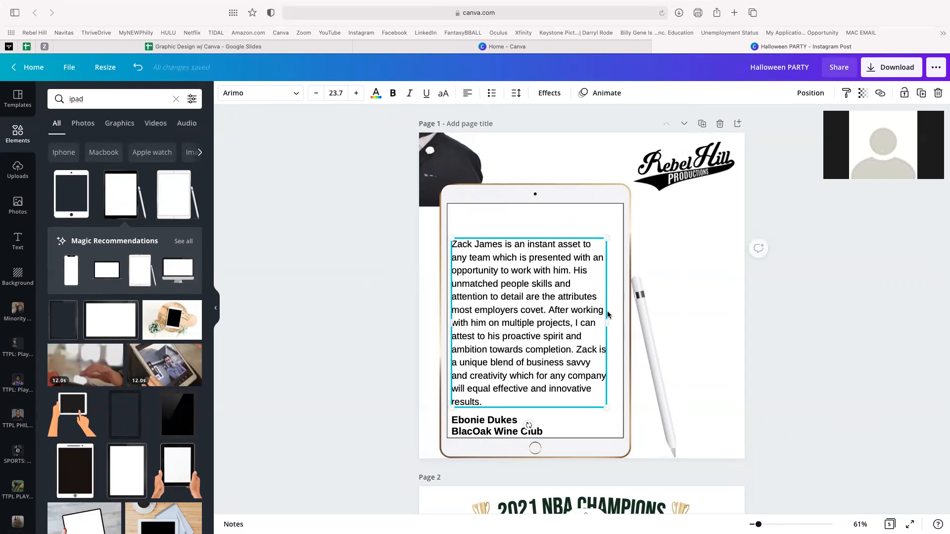
pyautogui.moveTo(609, 324); pyautogui.dragTo(616, 321)
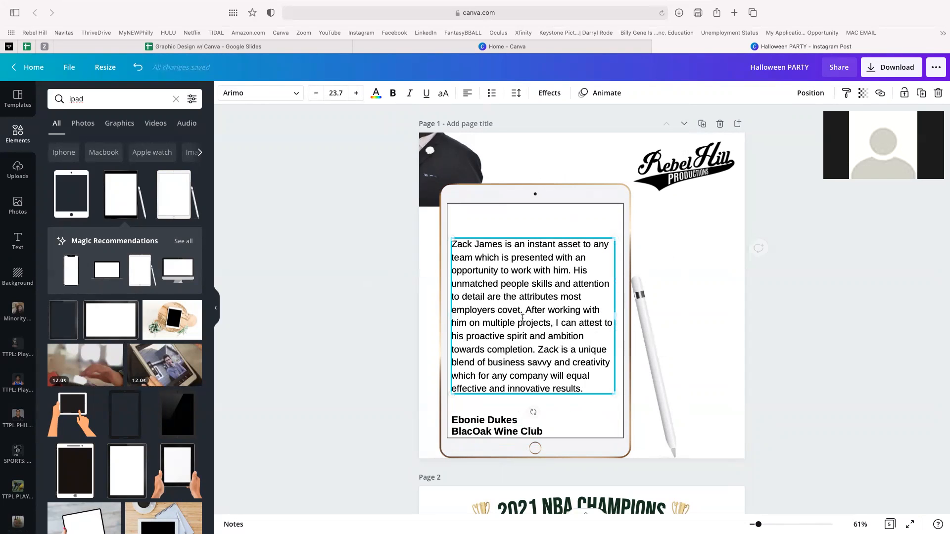
pyautogui.click(344, 292)
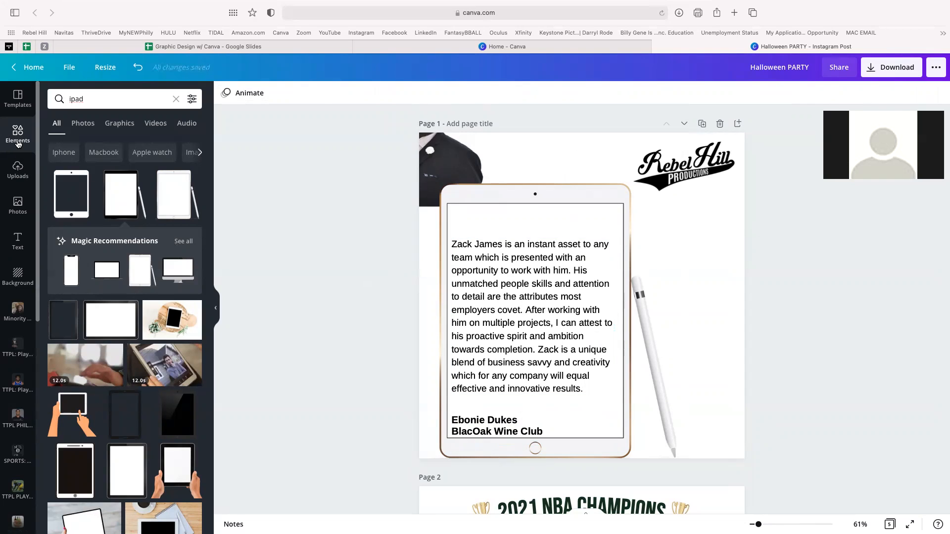
pyautogui.click(91, 99)
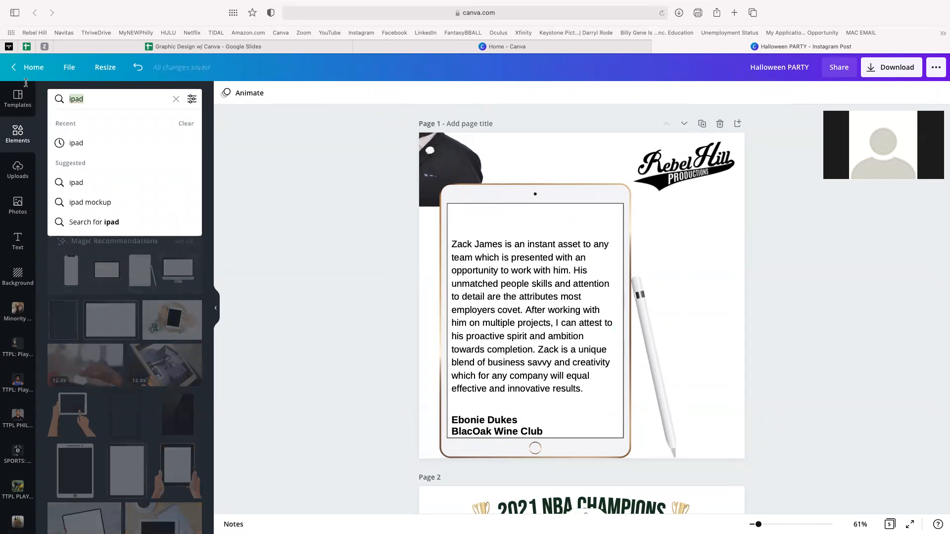
# - Search Elements for 'star', add the gold 3D star, and shrink it to a small icon above the paragraph
pyautogui.write('star')
pyautogui.click(67, 221)
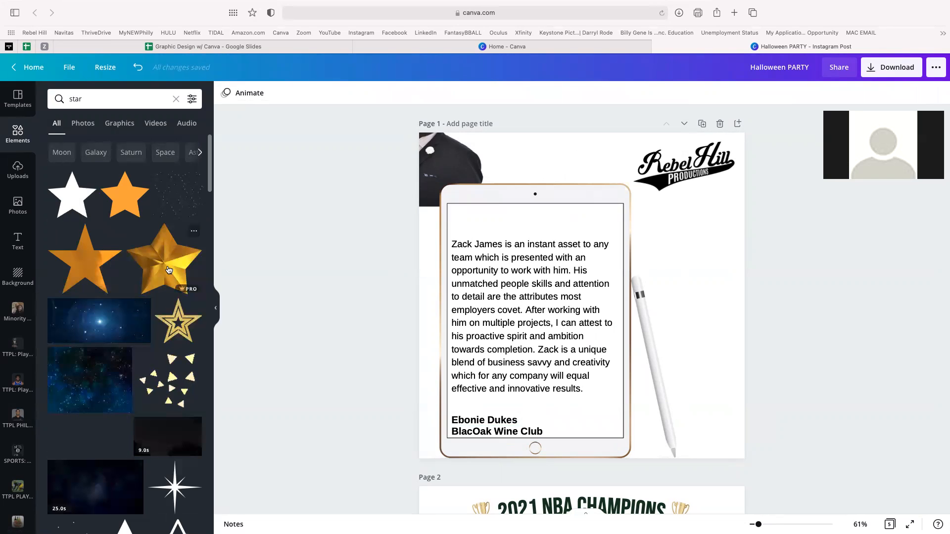
pyautogui.click(168, 270)
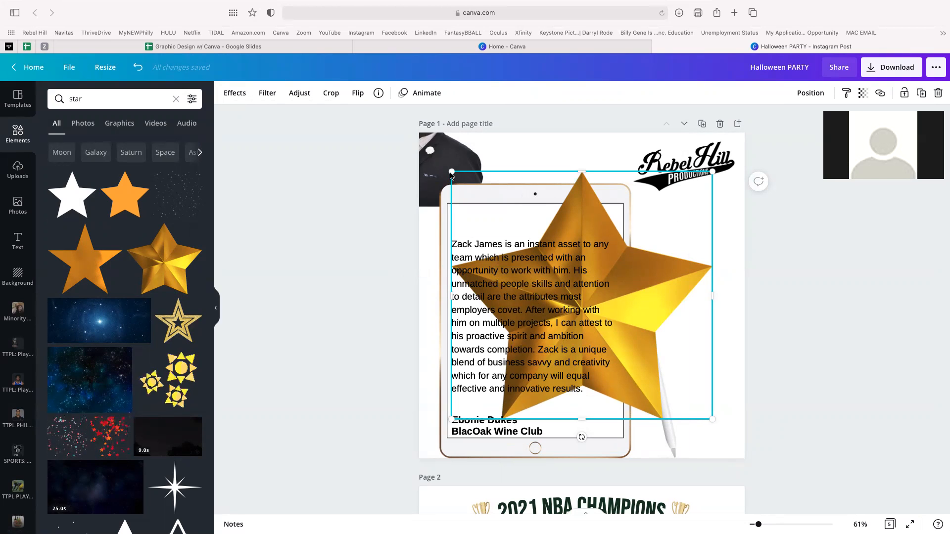
pyautogui.moveTo(464, 176); pyautogui.dragTo(668, 337)
pyautogui.moveTo(668, 376); pyautogui.dragTo(640, 245)
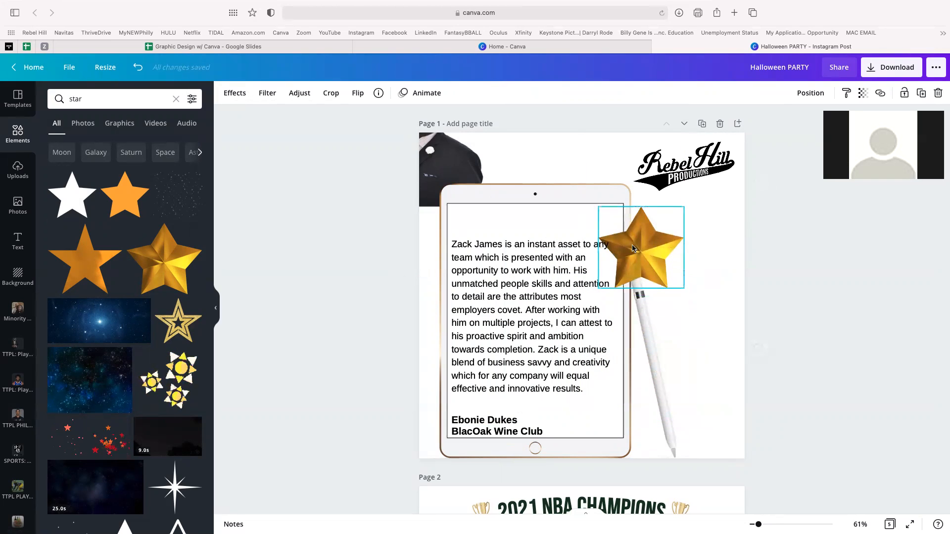
pyautogui.moveTo(679, 293); pyautogui.dragTo(462, 223)
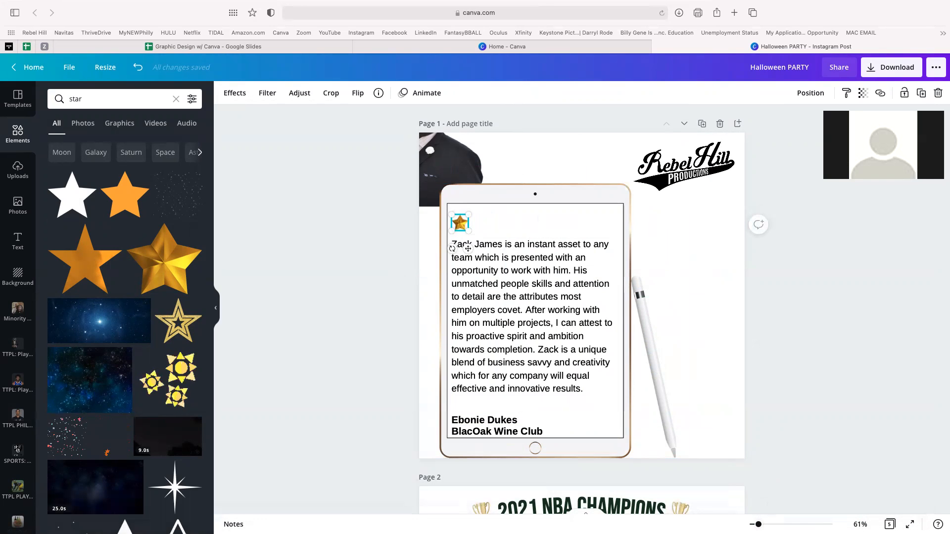
# - Duplicate the gold star into a second and third copy beside it in a row
pyautogui.scroll(10, 562, 316)
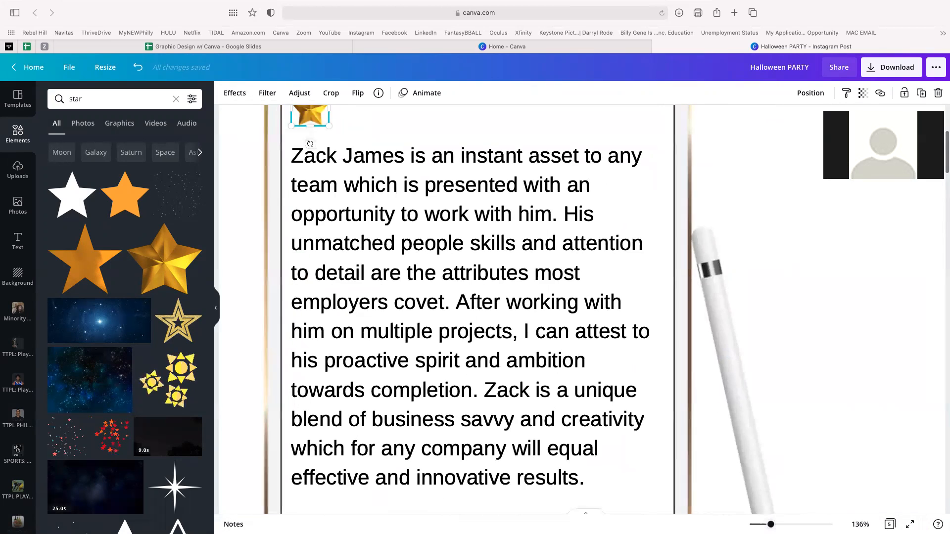
pyautogui.scroll(3, 546, 381)
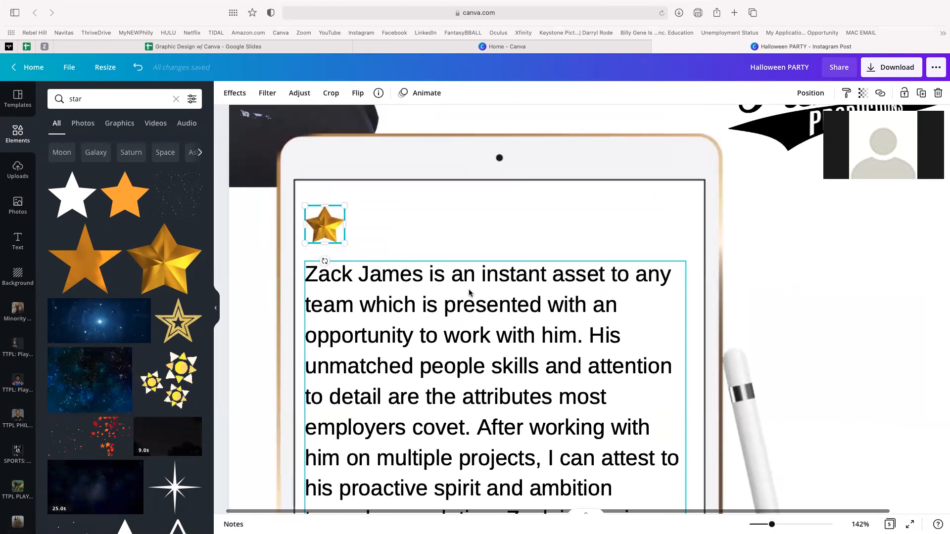
pyautogui.click(420, 261)
pyautogui.click(331, 225)
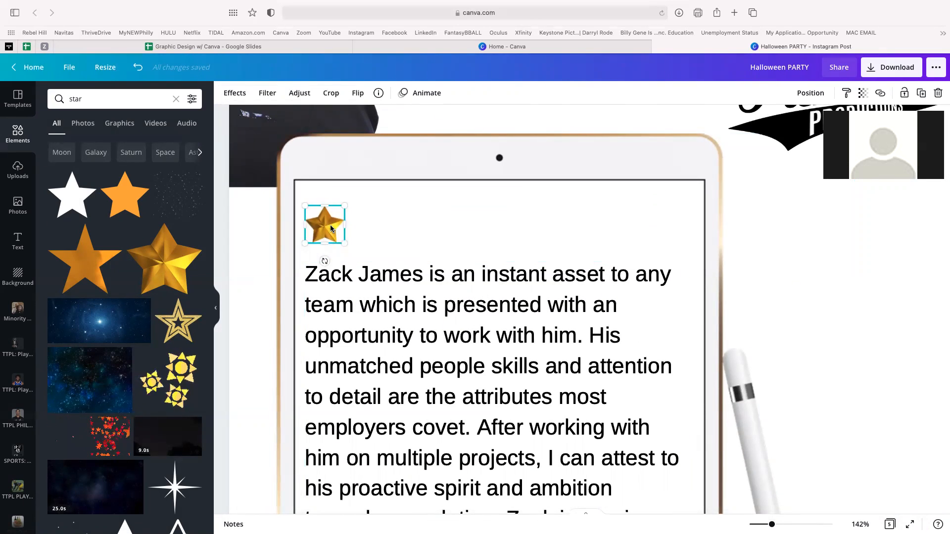
pyautogui.press('super+d')
pyautogui.moveTo(339, 241); pyautogui.dragTo(363, 227)
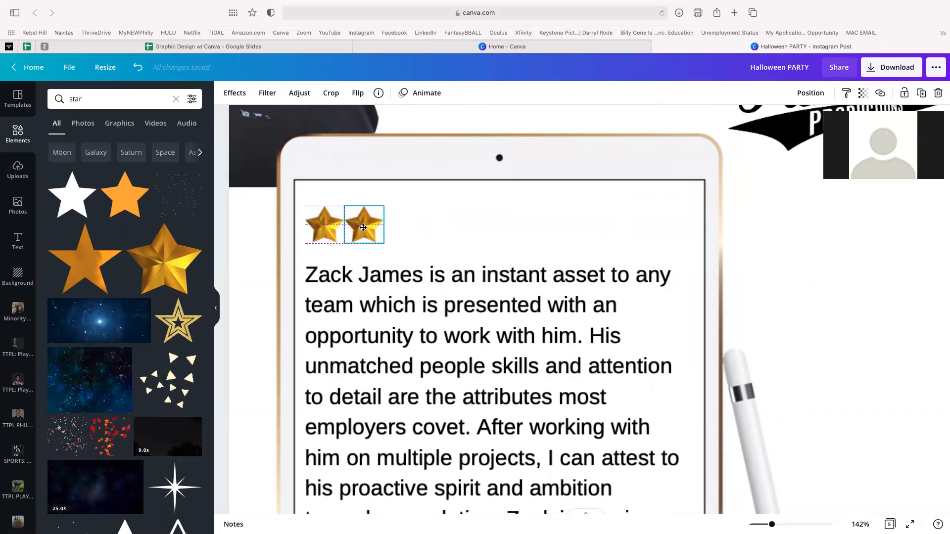
pyautogui.click(416, 249)
pyautogui.click(341, 245)
pyautogui.press('super+d')
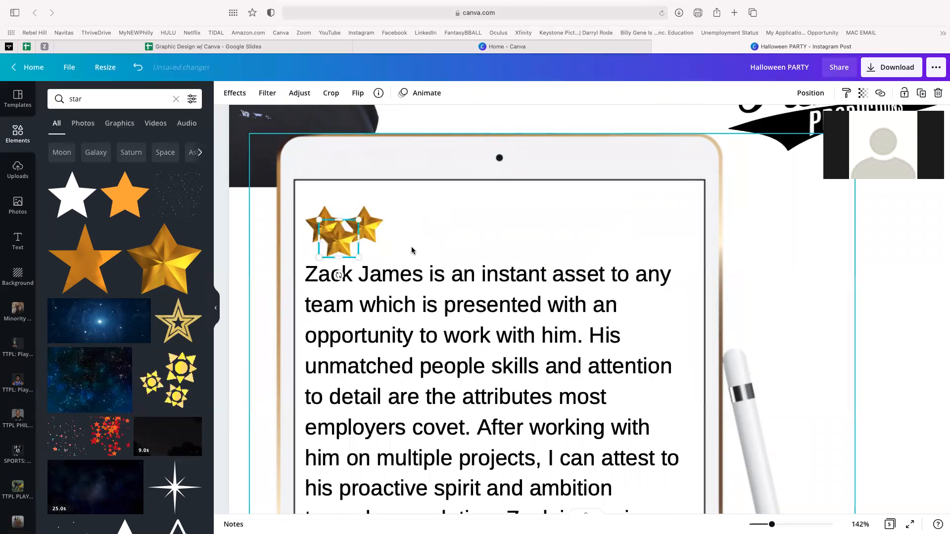
pyautogui.moveTo(358, 245); pyautogui.dragTo(399, 233)
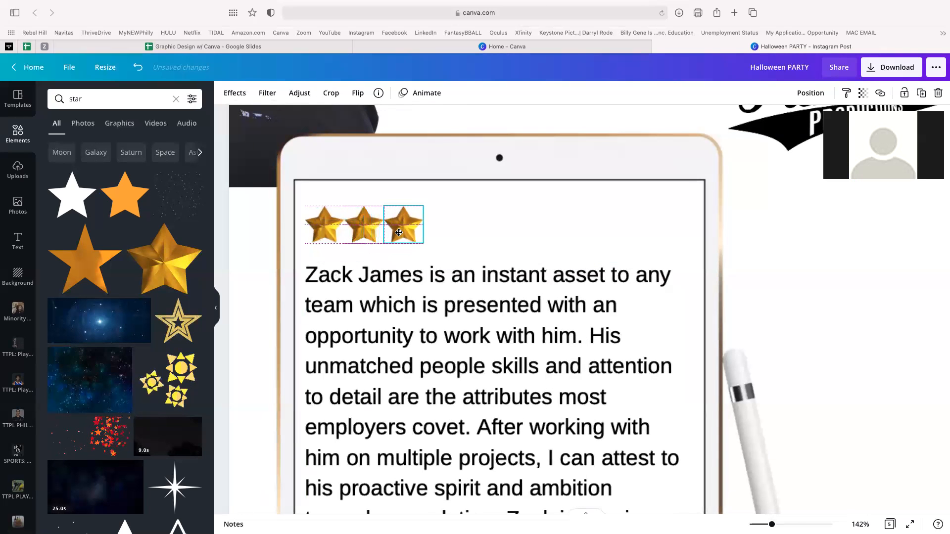
# - Add fourth and fifth star copies to complete a row of five stars
pyautogui.click(339, 241)
pyautogui.press('super+d')
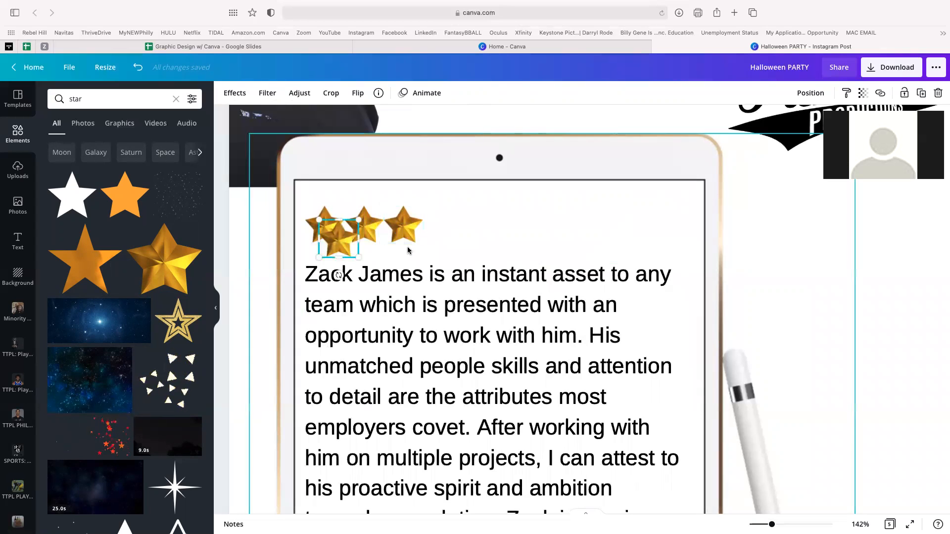
pyautogui.moveTo(341, 243); pyautogui.dragTo(441, 226)
pyautogui.click(336, 233)
pyautogui.press('super+d')
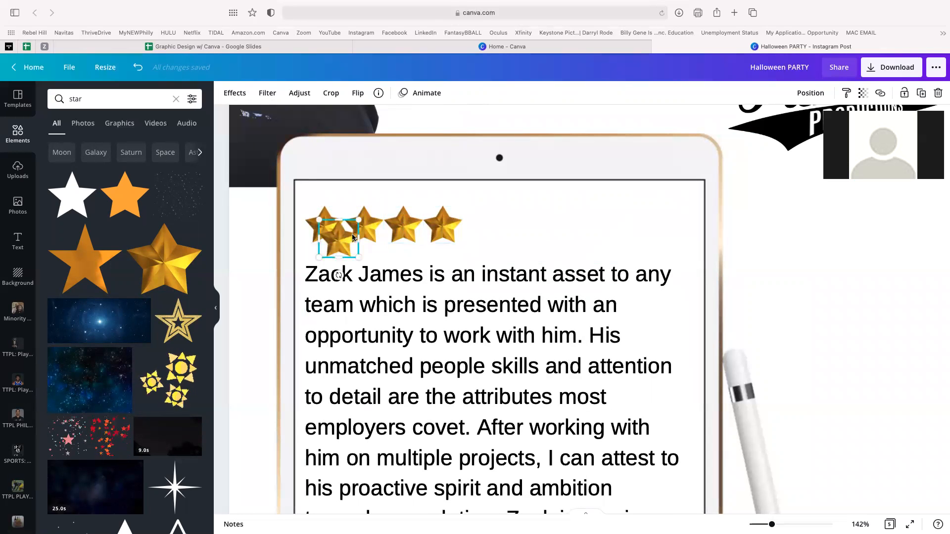
pyautogui.moveTo(339, 242); pyautogui.dragTo(483, 223)
pyautogui.click(473, 326)
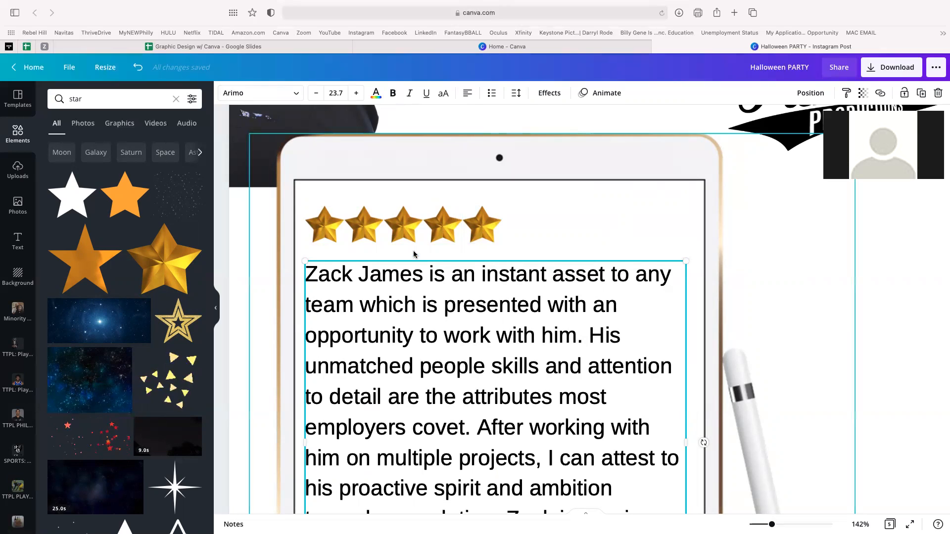
# - Select all five stars and group them together
pyautogui.click(335, 227)
pyautogui.keyDown('shift'); pyautogui.click(364, 234); pyautogui.keyUp('shift')
pyautogui.keyDown('shift'); pyautogui.click(404, 233); pyautogui.keyUp('shift')
pyautogui.keyDown('shift'); pyautogui.click(443, 233); pyautogui.keyUp('shift')
pyautogui.keyDown('shift'); pyautogui.click(482, 234); pyautogui.keyUp('shift')
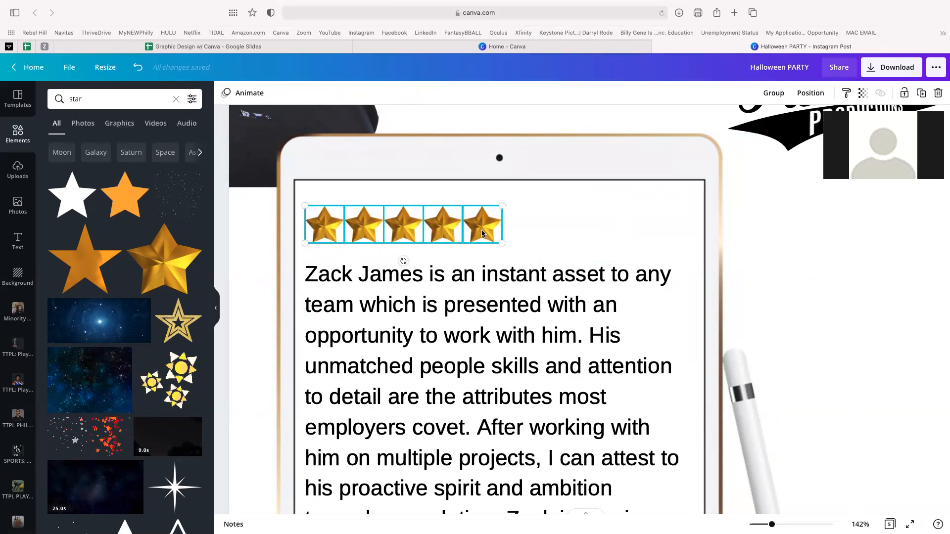
pyautogui.click(778, 96)
# - Shrink the star group and place it just above the testimonial, aligned with the text
pyautogui.click(543, 339)
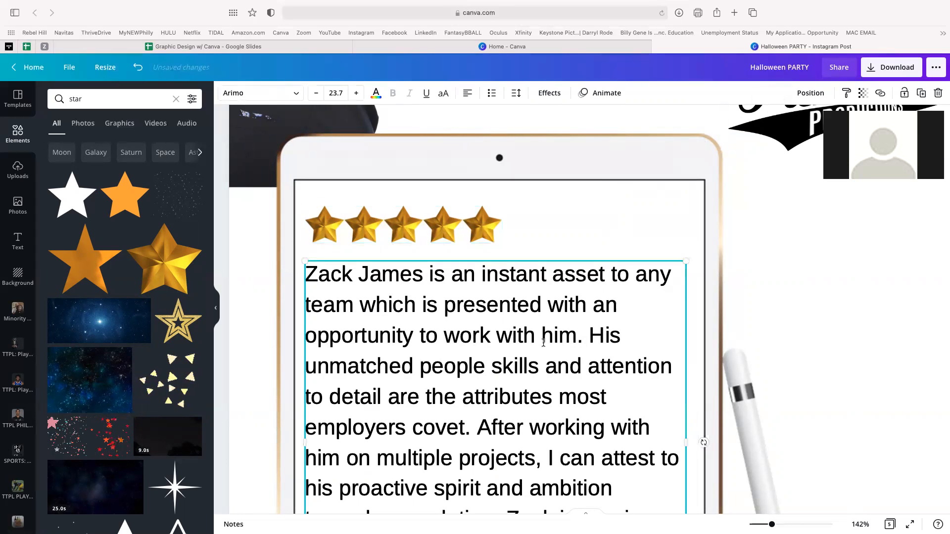
pyautogui.click(446, 221)
pyautogui.moveTo(445, 222)
pyautogui.mouseDown()
pyautogui.moveTo(512, 201)
pyautogui.moveTo(518, 224)
pyautogui.moveTo(487, 229)
pyautogui.moveTo(461, 213)
pyautogui.moveTo(446, 222)
pyautogui.mouseUp()
pyautogui.moveTo(503, 208)
pyautogui.mouseDown()
pyautogui.moveTo(481, 218)
pyautogui.moveTo(504, 215)
pyautogui.moveTo(492, 217)
pyautogui.mouseUp()
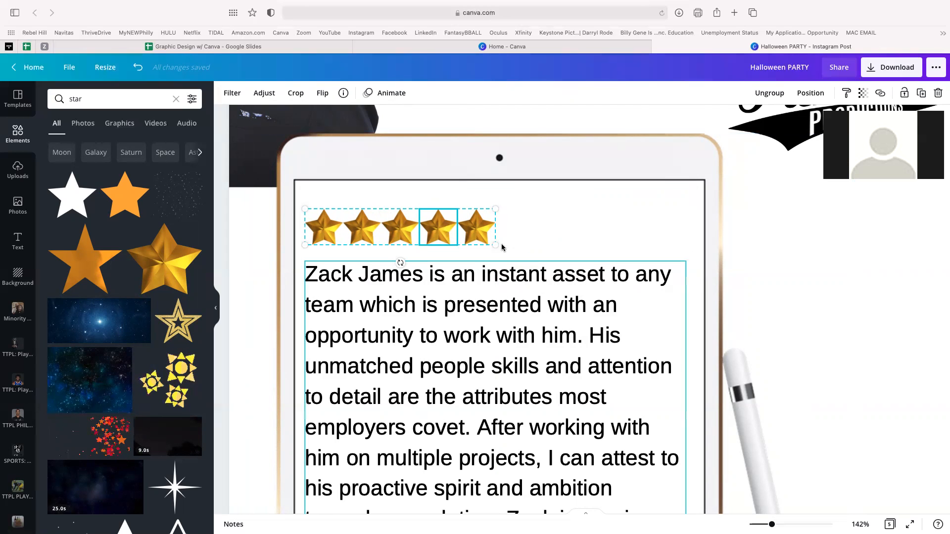
pyautogui.moveTo(495, 210); pyautogui.dragTo(469, 214)
pyautogui.moveTo(386, 232); pyautogui.dragTo(385, 220)
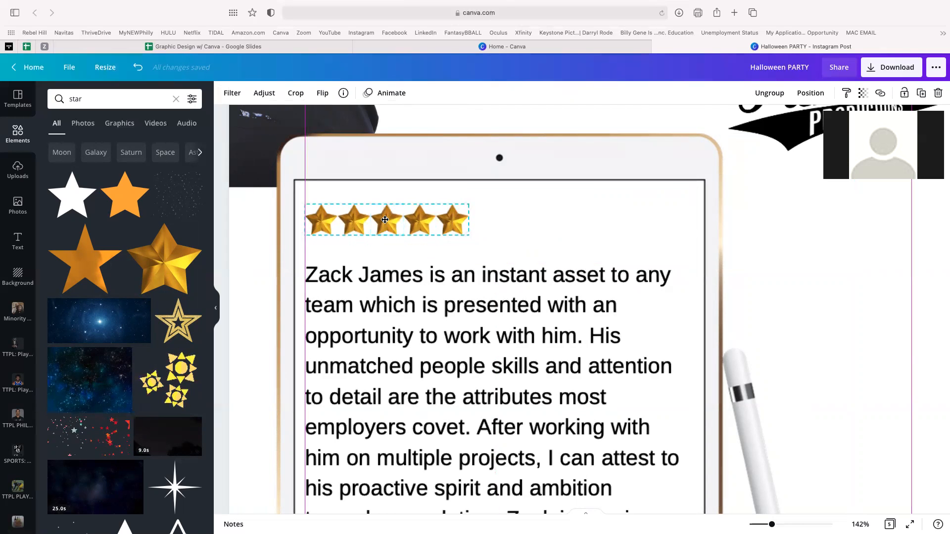
# - Nudge the testimonial paragraph up and wrap it in quotation marks
pyautogui.click(739, 308)
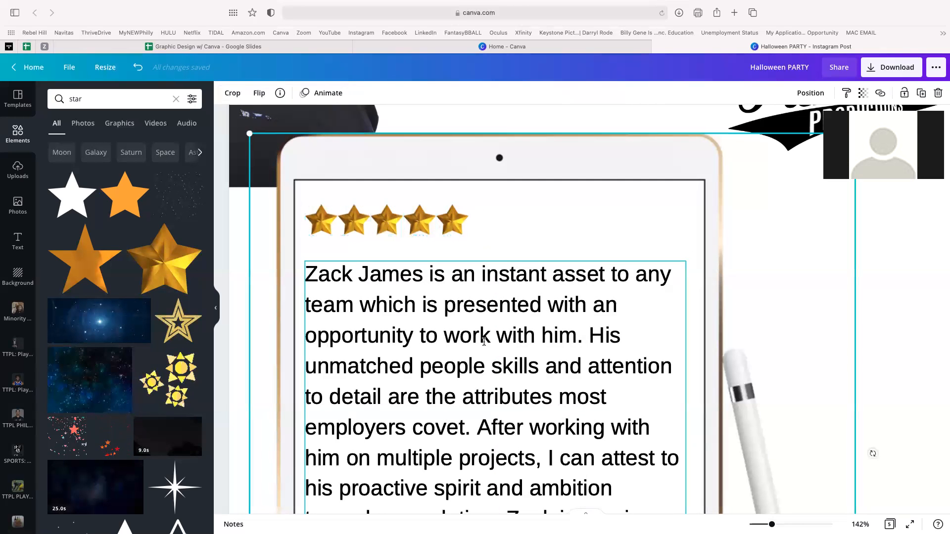
pyautogui.click(484, 341)
pyautogui.moveTo(484, 342); pyautogui.dragTo(486, 339)
pyautogui.click(315, 278)
pyautogui.write('"')
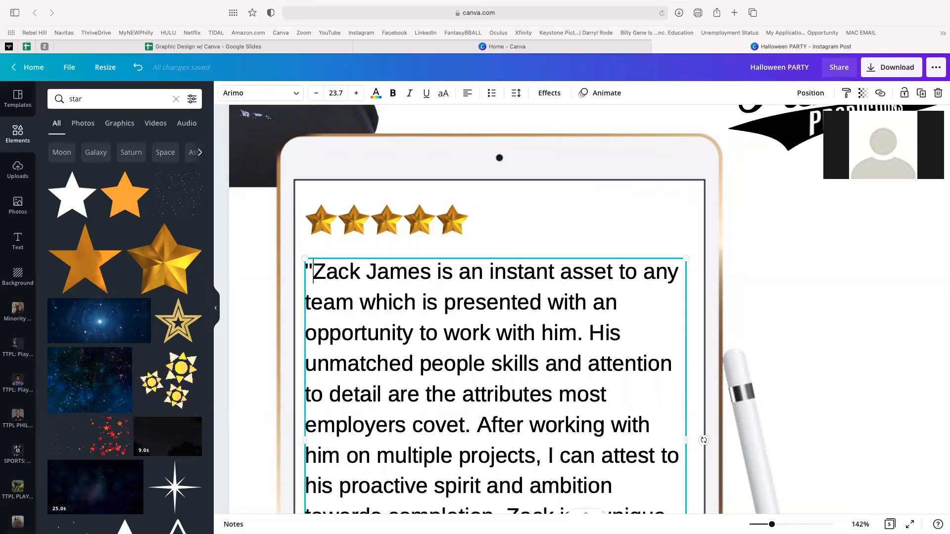
pyautogui.scroll(-5, 512, 346)
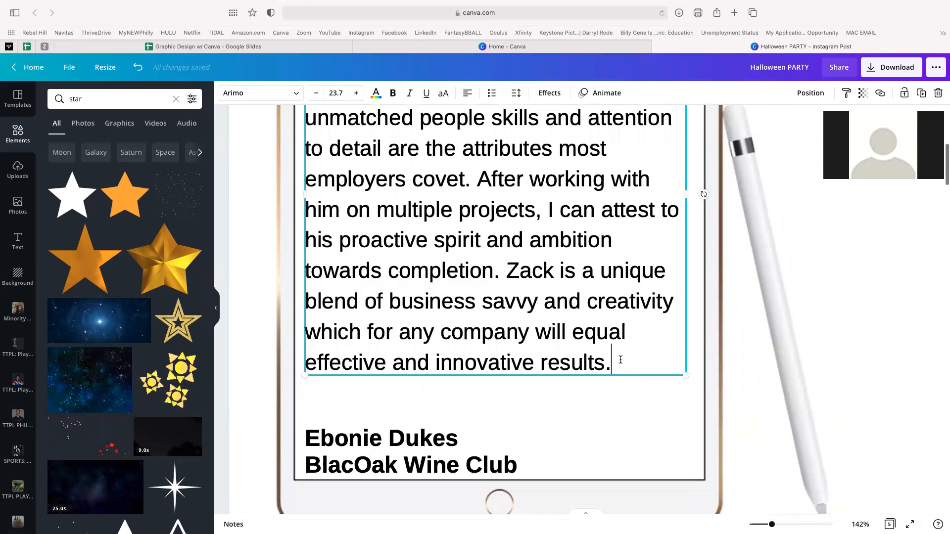
pyautogui.write('"')
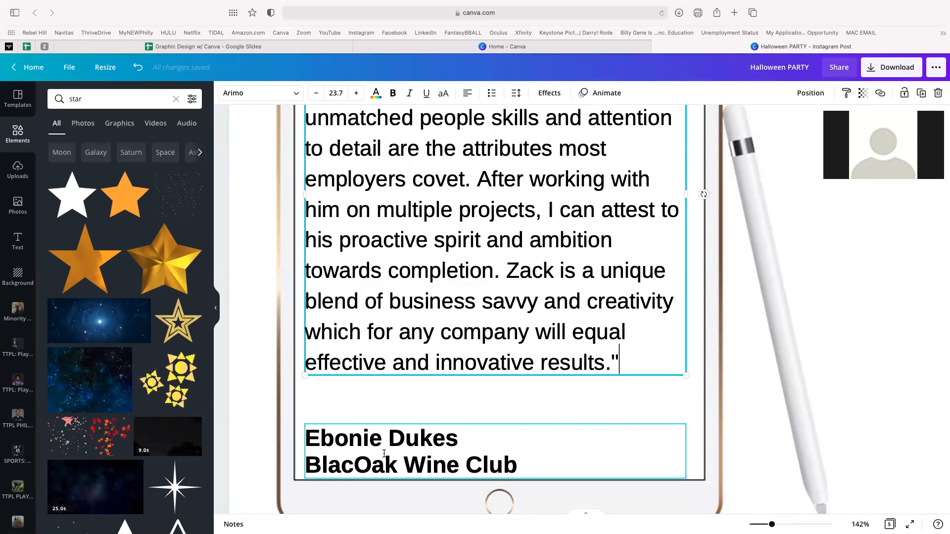
# - Move the signature block up toward the quote and add a dash before the name
pyautogui.moveTo(384, 453); pyautogui.dragTo(384, 437)
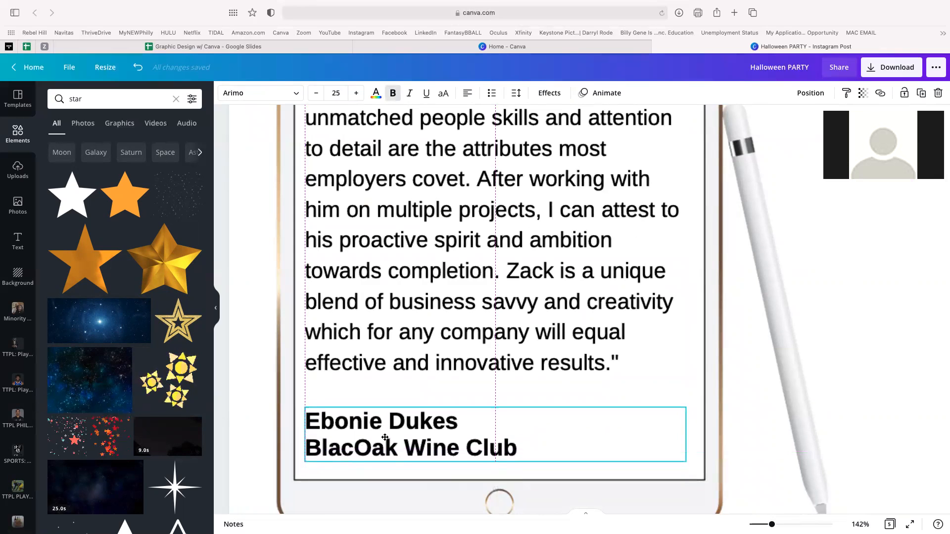
pyautogui.doubleClick(338, 423)
pyautogui.press('Left')
pyautogui.write('-')
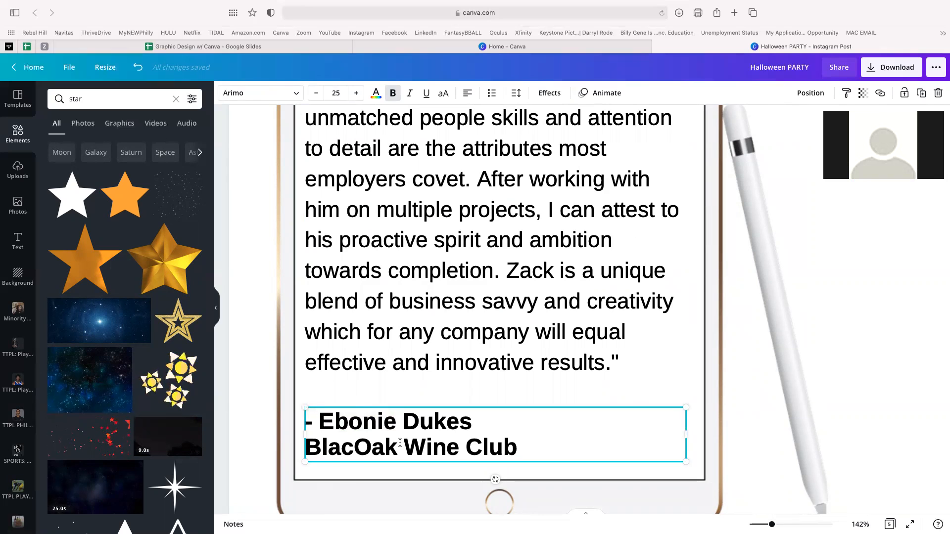
# - Make the BlacOak Wine Club line italic instead of bold
pyautogui.moveTo(520, 449); pyautogui.dragTo(311, 447)
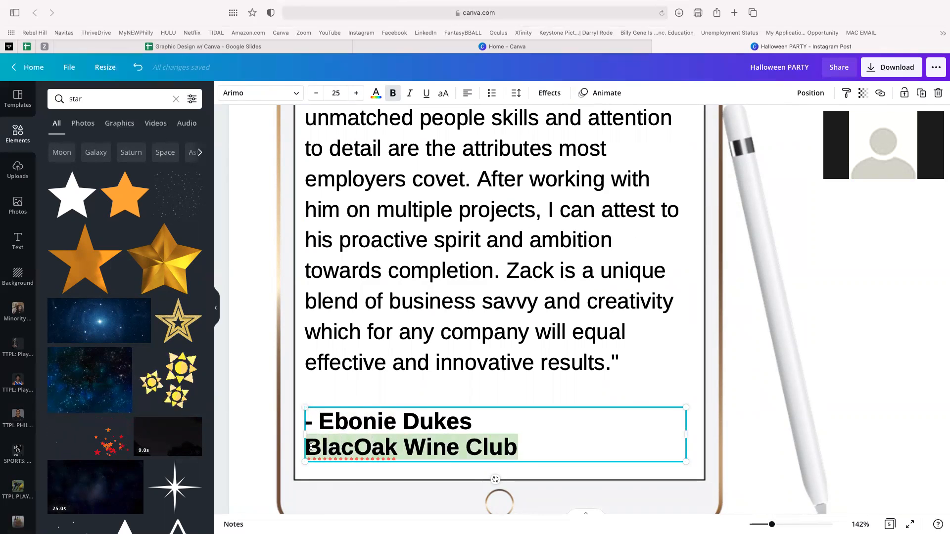
pyautogui.click(410, 94)
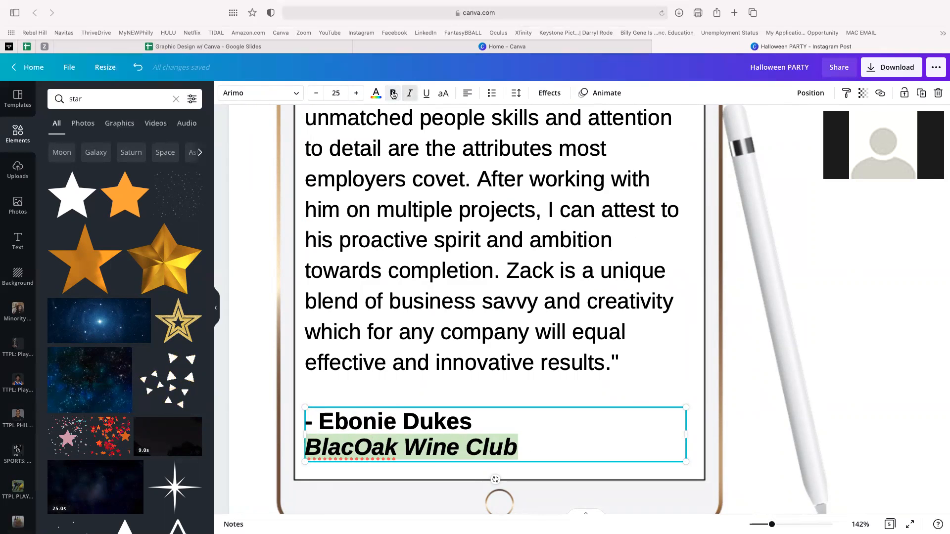
pyautogui.click(393, 94)
pyautogui.click(709, 395)
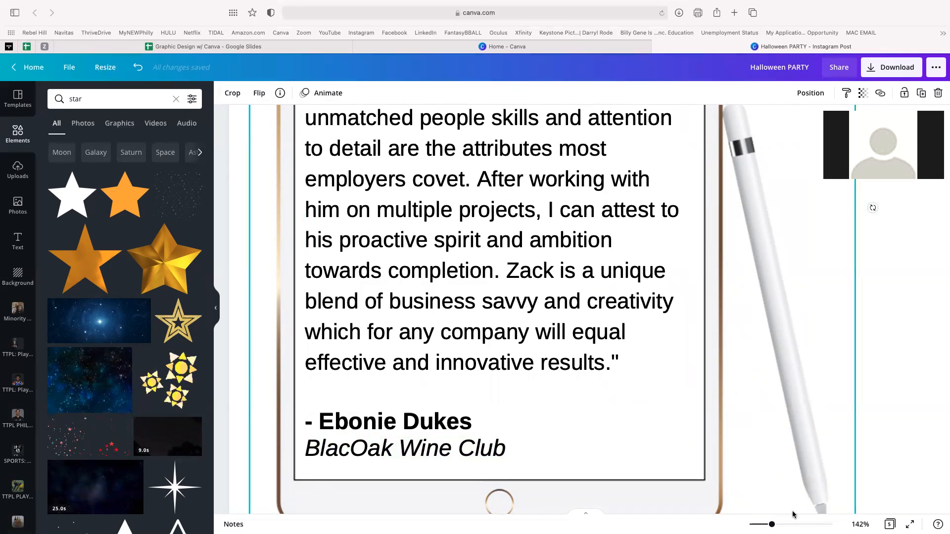
# - Zoom out to the whole page and delete the man's photo
pyautogui.moveTo(772, 524); pyautogui.dragTo(758, 525)
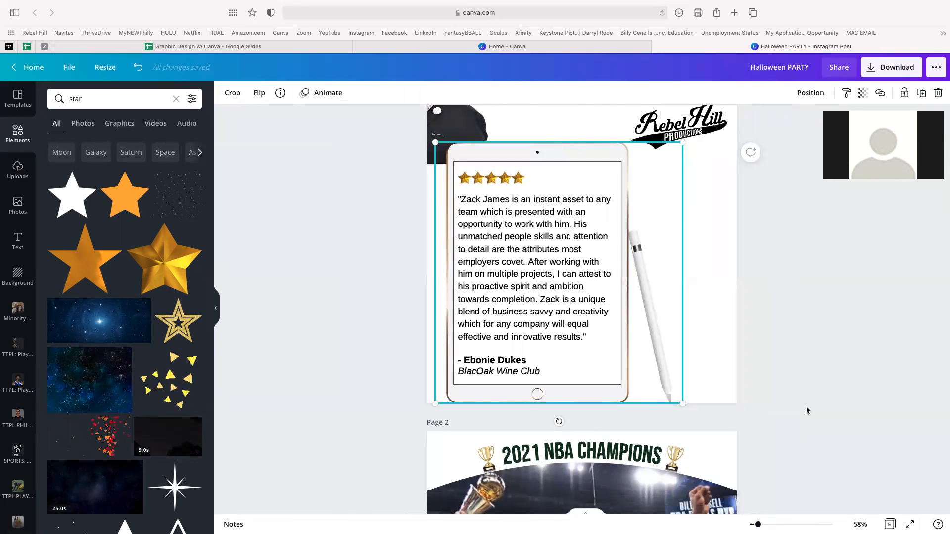
pyautogui.scroll(1, 807, 411)
pyautogui.moveTo(461, 157); pyautogui.dragTo(738, 393)
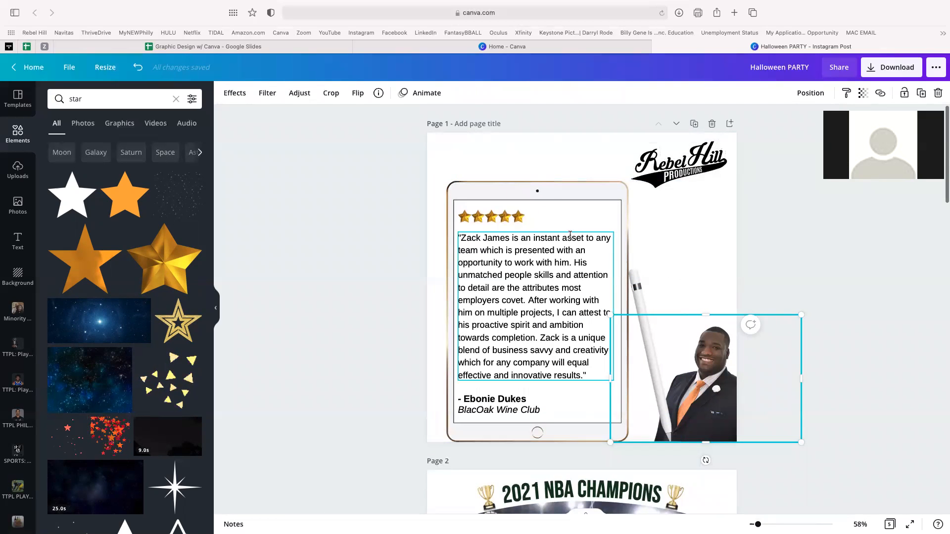
pyautogui.press('Delete')
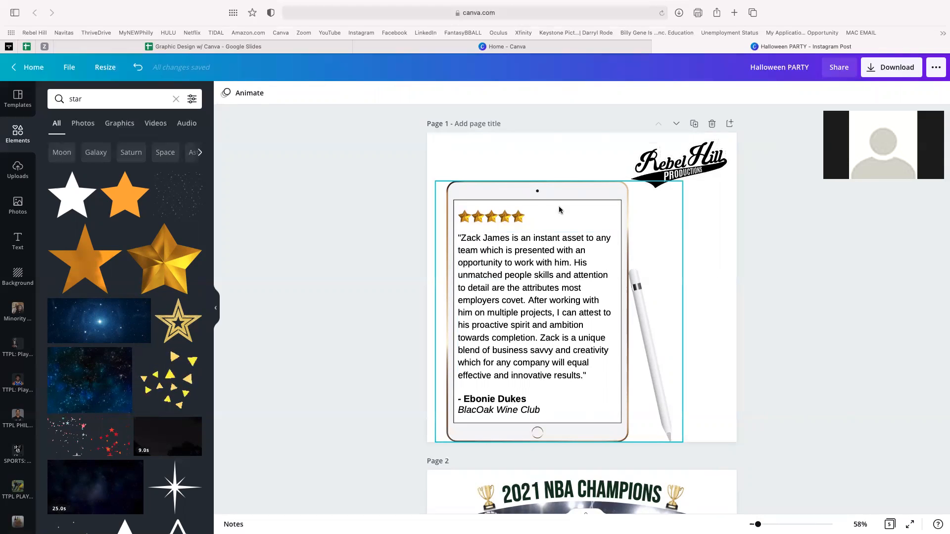
# - Move the Rebel Hill logo above the tablet and shrink it
pyautogui.moveTo(695, 164); pyautogui.dragTo(613, 163)
pyautogui.moveTo(650, 193); pyautogui.dragTo(586, 160)
pyautogui.click(373, 233)
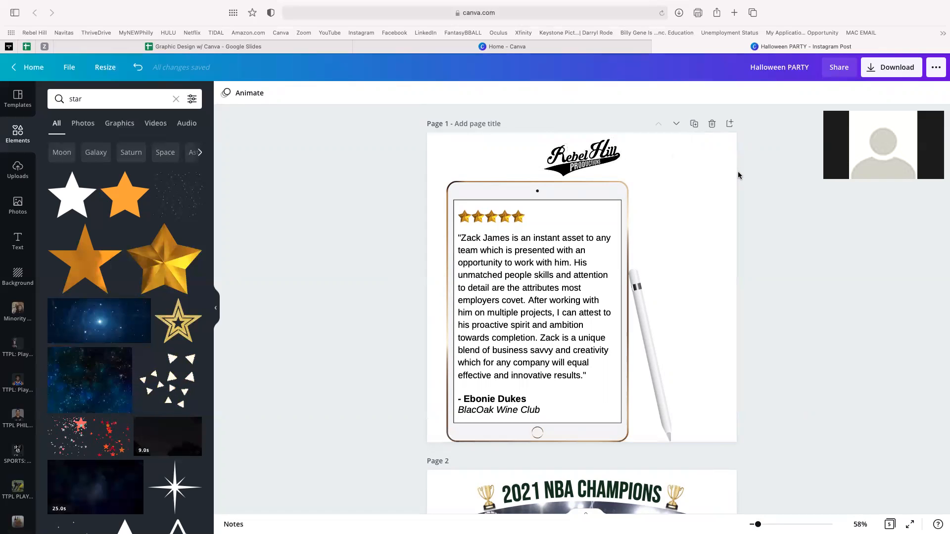
# - Duplicate Page 1 of the testimonial design
pyautogui.click(694, 124)
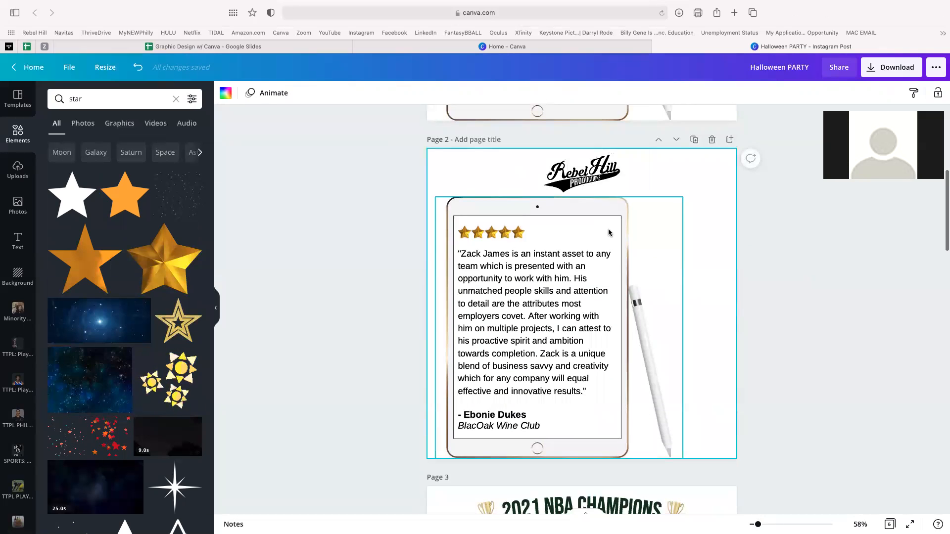
pyautogui.scroll(5, 630, 236)
pyautogui.scroll(4, 631, 241)
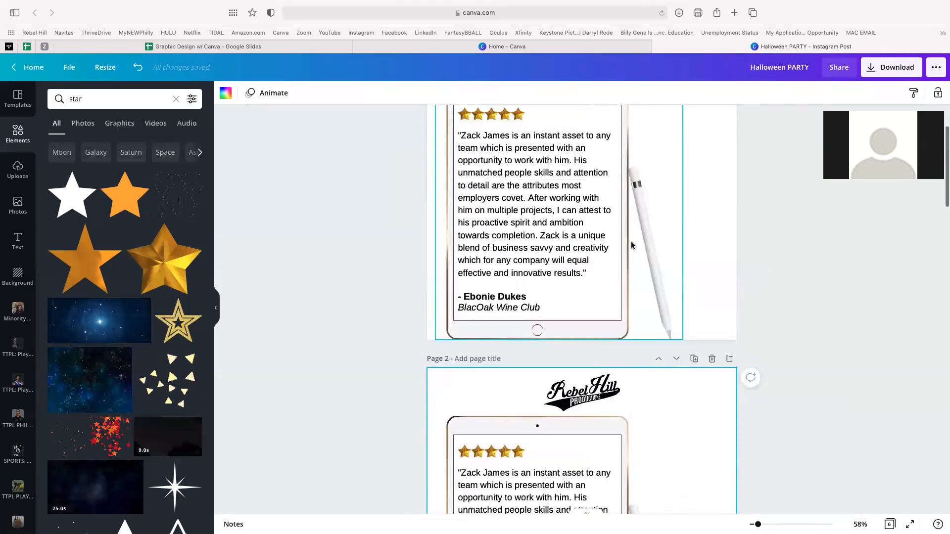
pyautogui.scroll(-7, 601, 256)
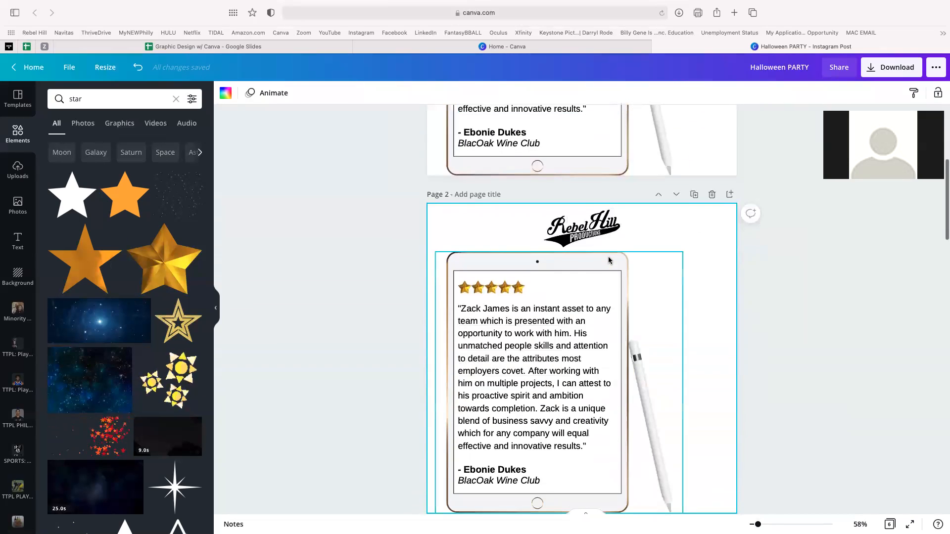
pyautogui.scroll(5, 609, 260)
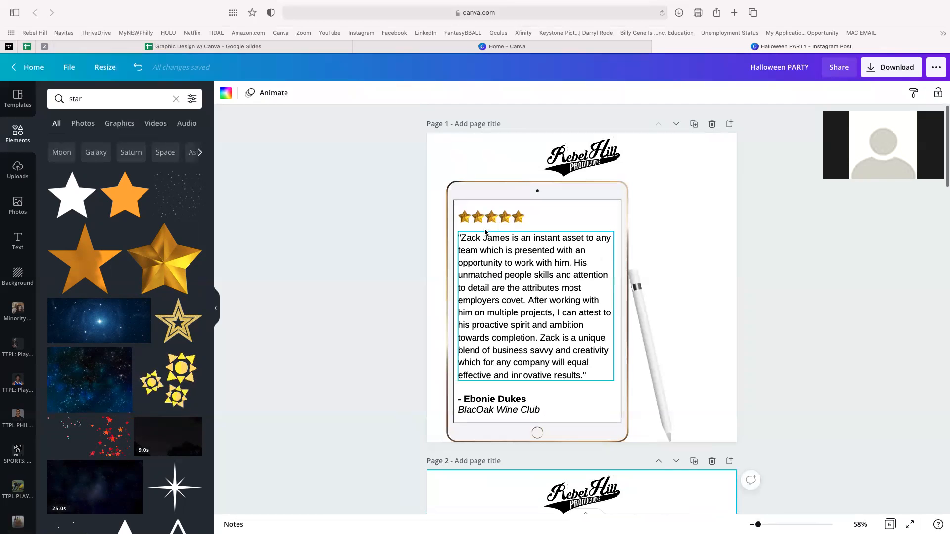
# - Ungroup the five gold stars
pyautogui.moveTo(418, 205); pyautogui.dragTo(699, 439)
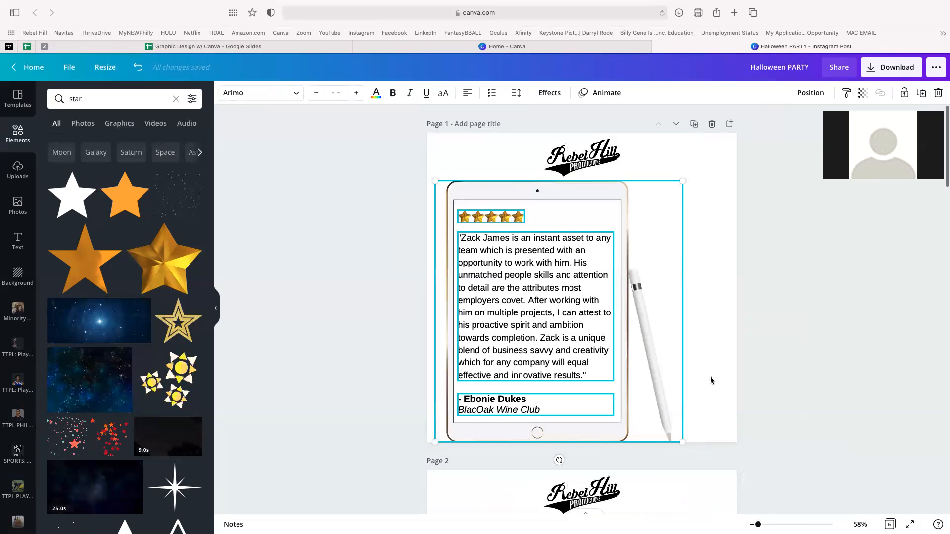
pyautogui.click(775, 325)
pyautogui.click(508, 217)
pyautogui.click(507, 217)
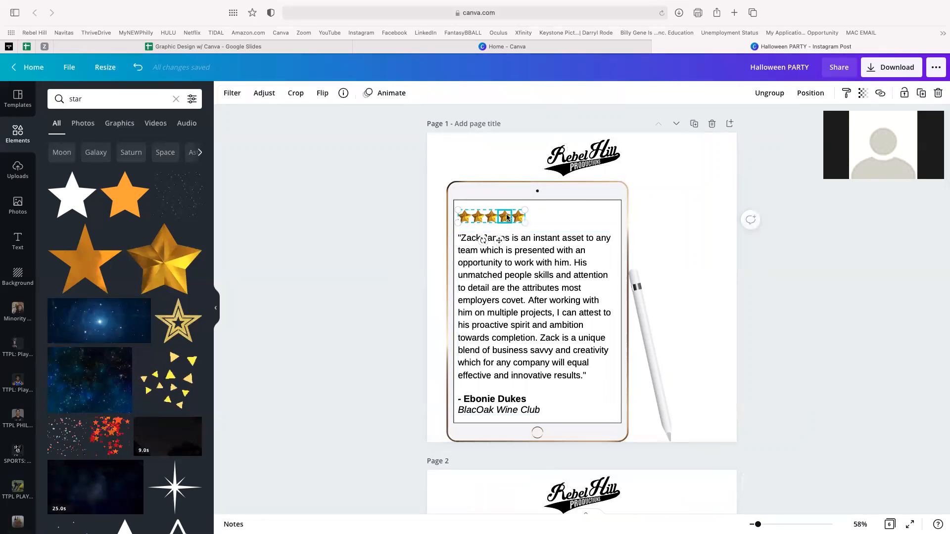
pyautogui.click(770, 93)
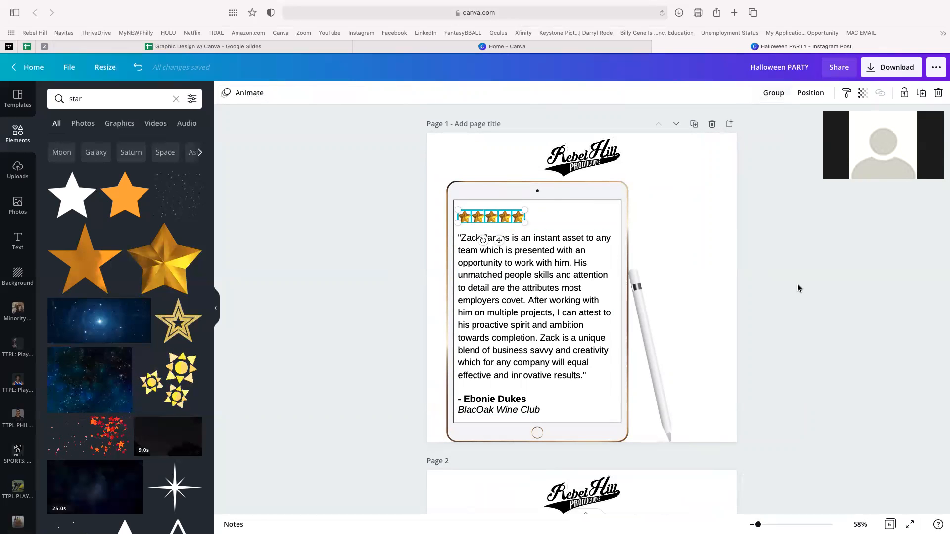
pyautogui.click(798, 288)
# - Group the tablet, stars and text into one unit and centre it on the page
pyautogui.moveTo(416, 196)
pyautogui.mouseDown()
pyautogui.moveTo(666, 382)
pyautogui.moveTo(692, 431)
pyautogui.mouseUp()
pyautogui.click(777, 93)
pyautogui.click(824, 312)
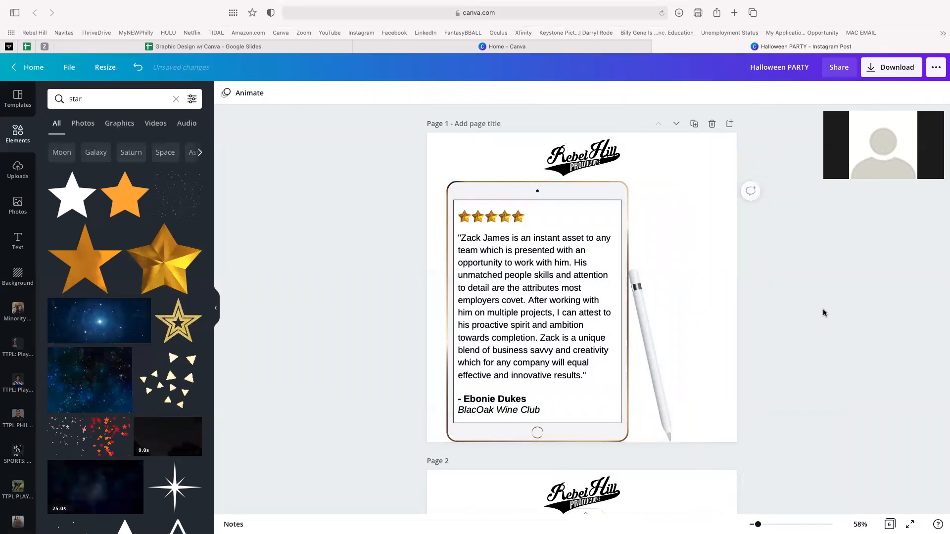
pyautogui.moveTo(574, 290)
pyautogui.mouseDown()
pyautogui.moveTo(620, 271)
pyautogui.moveTo(534, 296)
pyautogui.moveTo(589, 307)
pyautogui.moveTo(574, 282)
pyautogui.moveTo(594, 267)
pyautogui.moveTo(576, 292)
pyautogui.moveTo(592, 293)
pyautogui.moveTo(560, 291)
pyautogui.moveTo(568, 292)
pyautogui.mouseUp()
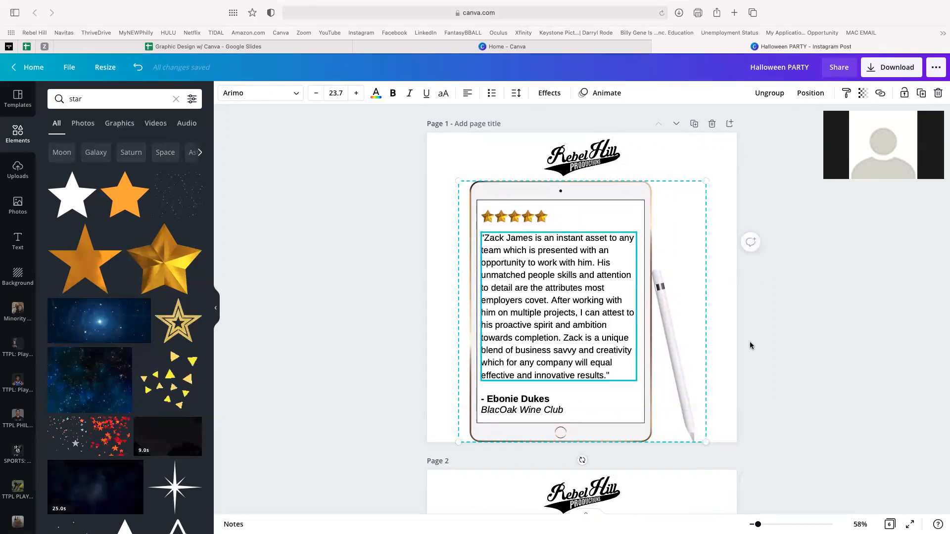
pyautogui.click(795, 356)
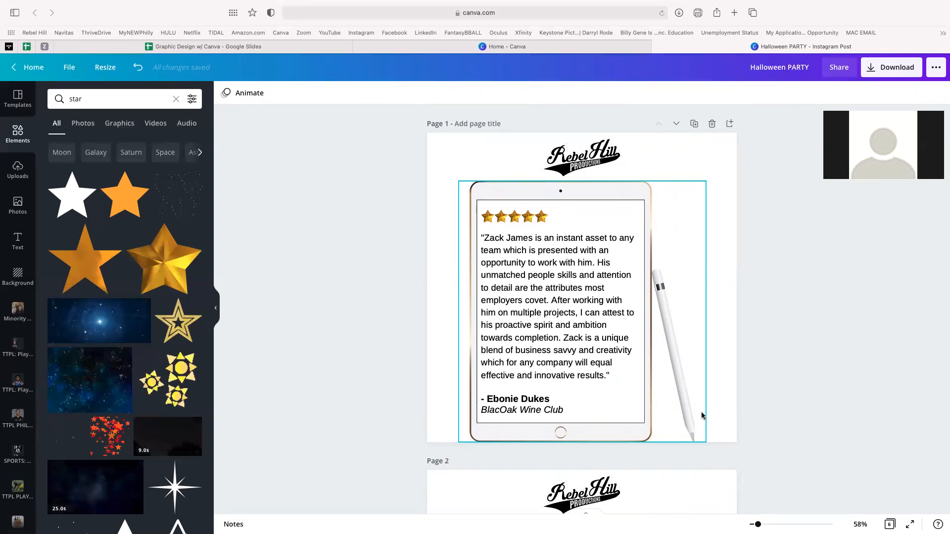
pyautogui.moveTo(415, 332); pyautogui.dragTo(706, 354)
pyautogui.moveTo(596, 311); pyautogui.dragTo(613, 312)
pyautogui.click(677, 212)
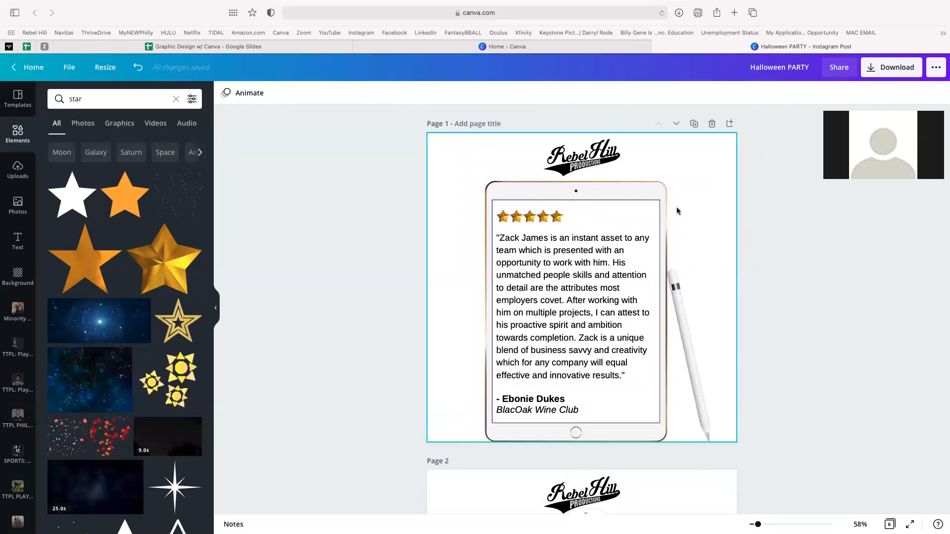
pyautogui.click(596, 152)
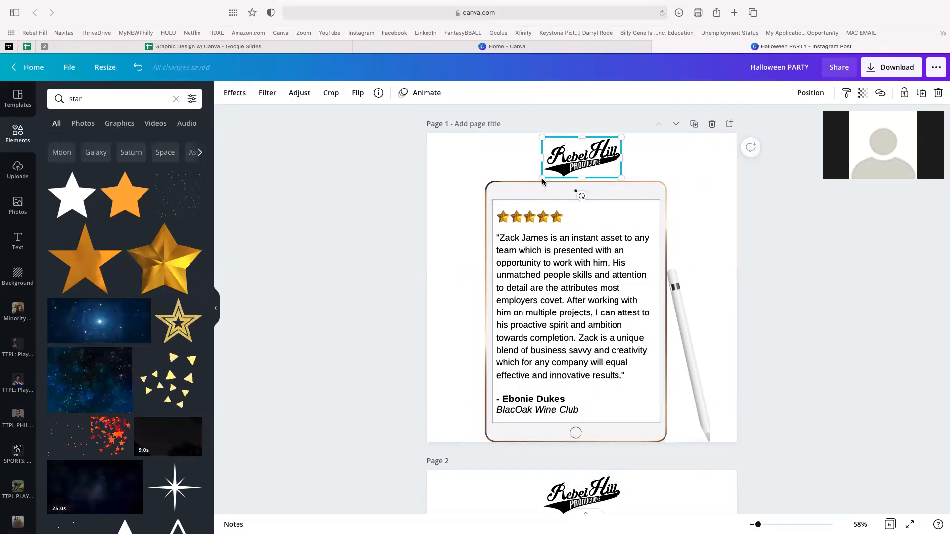
pyautogui.moveTo(543, 181); pyautogui.dragTo(699, 155)
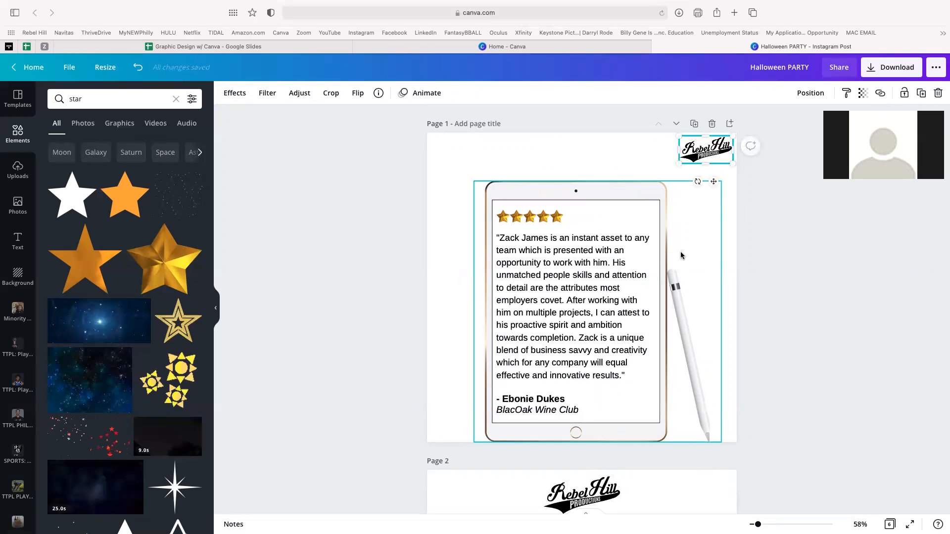
pyautogui.click(795, 307)
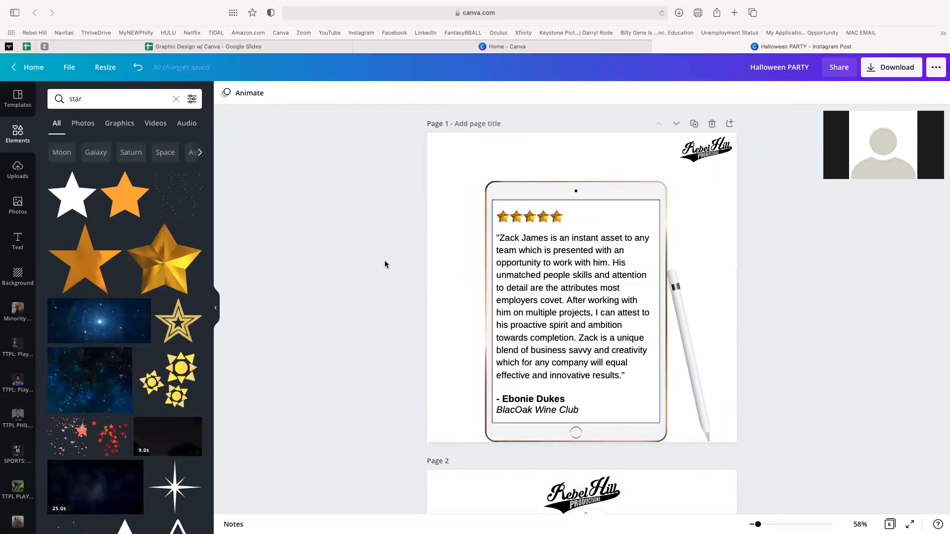
pyautogui.scroll(-10, 28, 380)
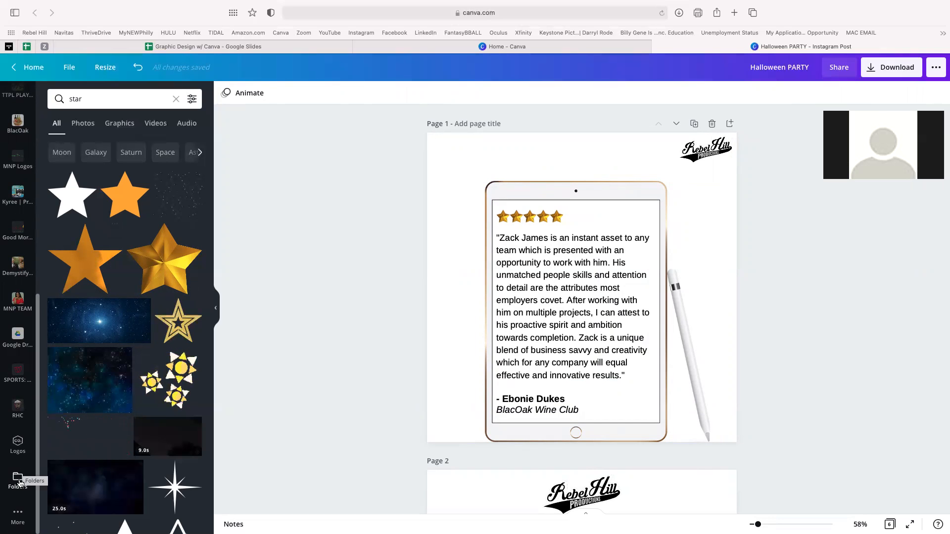
pyautogui.scroll(5, 20, 455)
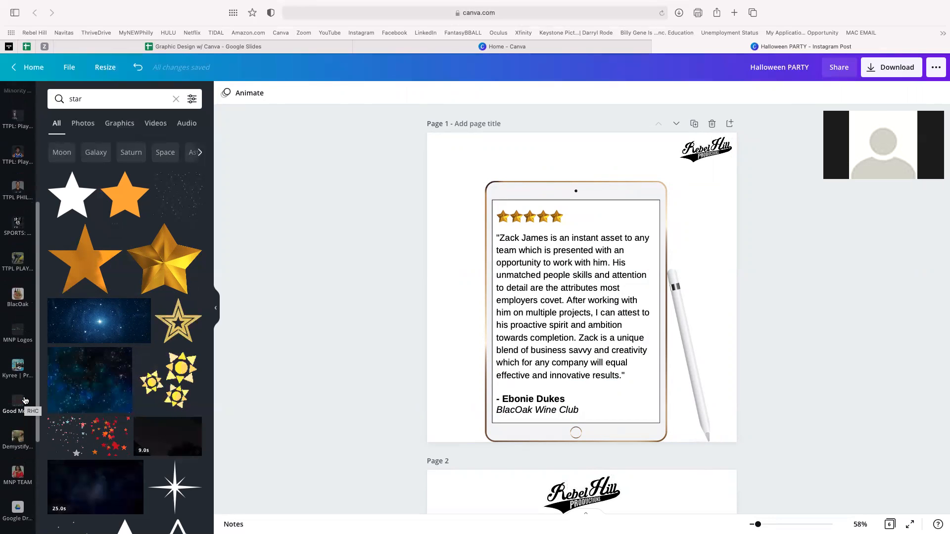
pyautogui.scroll(3, 25, 396)
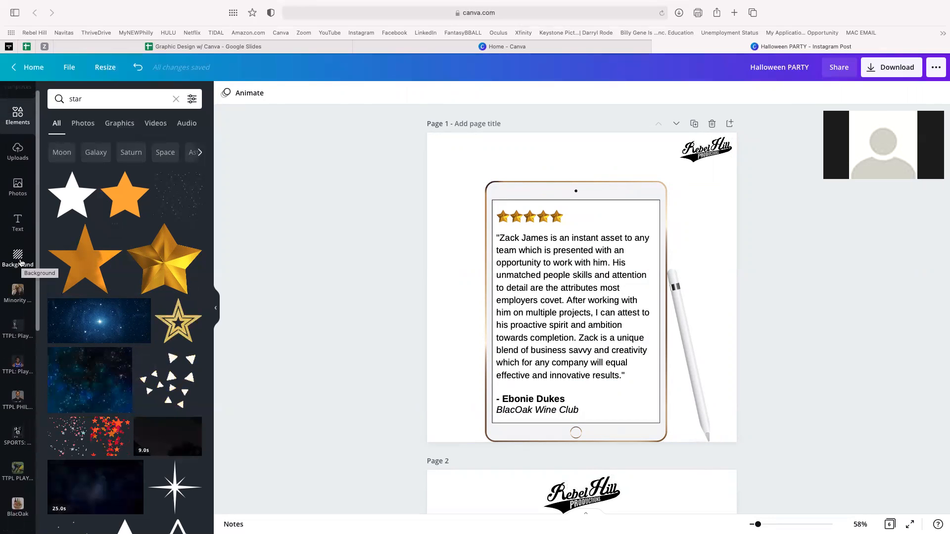
# - Search backgrounds for 'plan' and apply the green palm-leaf photo to Page 1
pyautogui.click(22, 259)
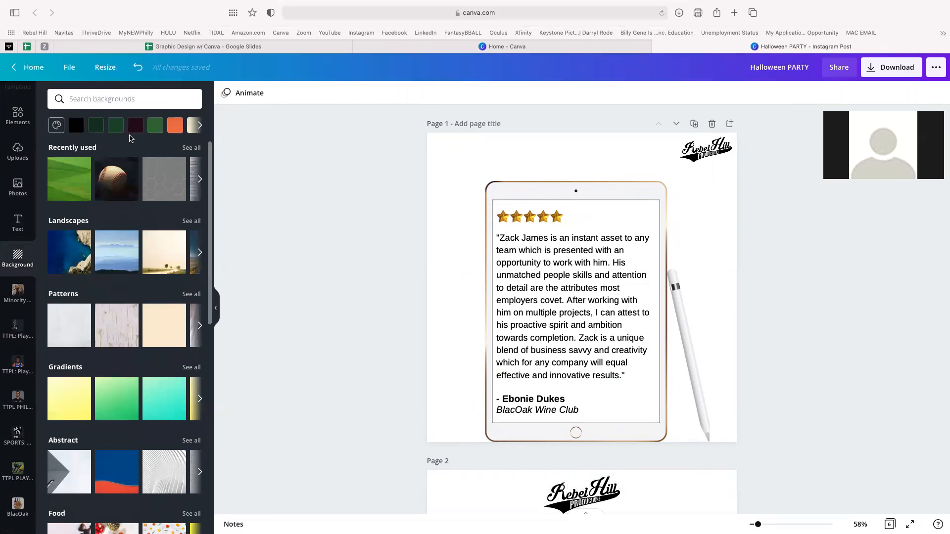
pyautogui.click(98, 99)
pyautogui.write('plants')
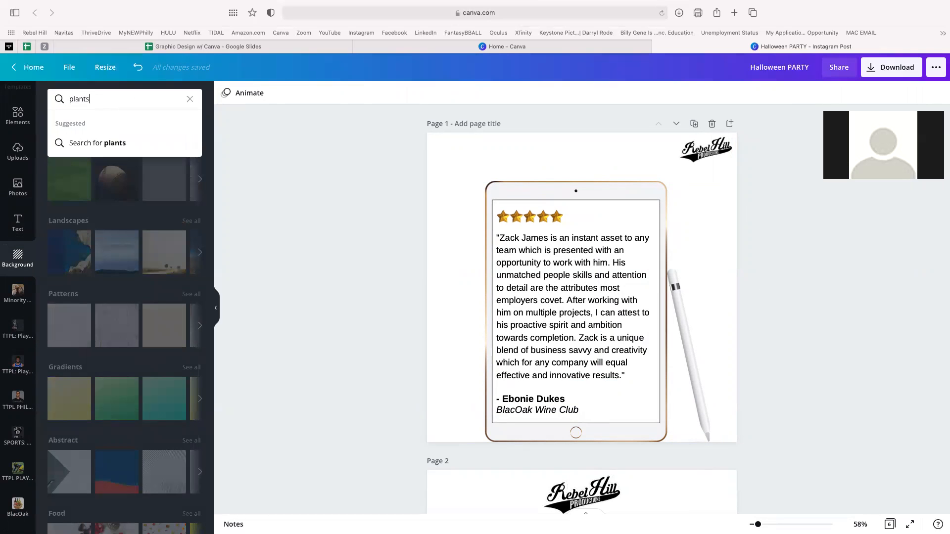
pyautogui.press('Return')
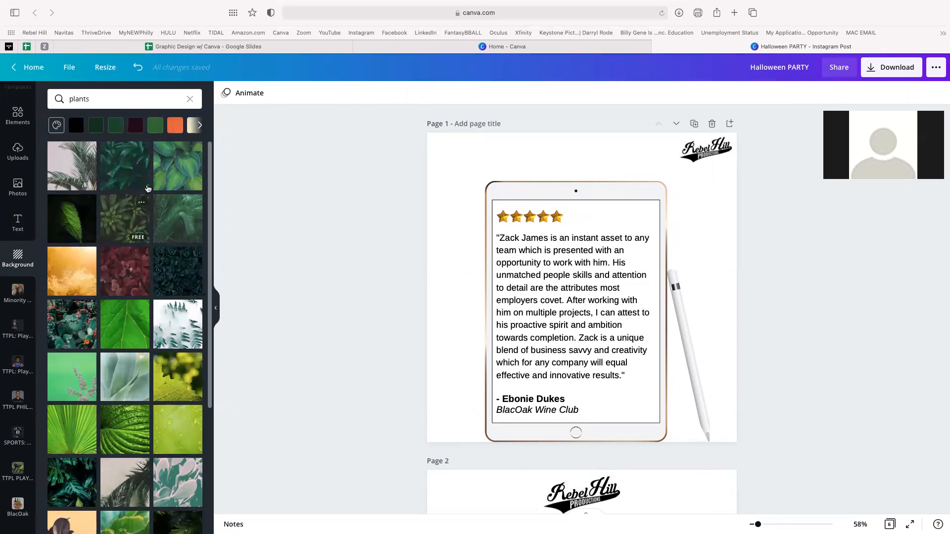
pyautogui.click(186, 225)
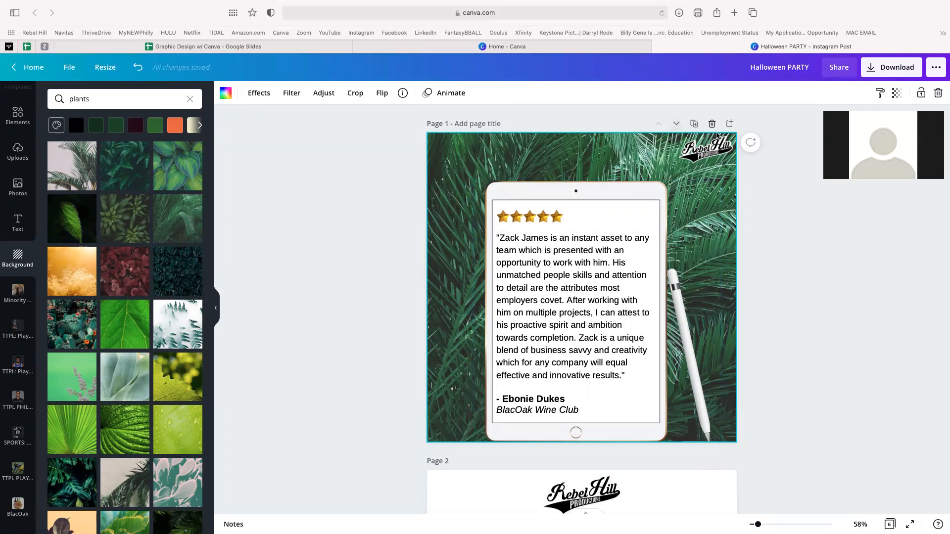
# - Nudge the tablet group up and back down to settle its position on Page 1
pyautogui.click(718, 148)
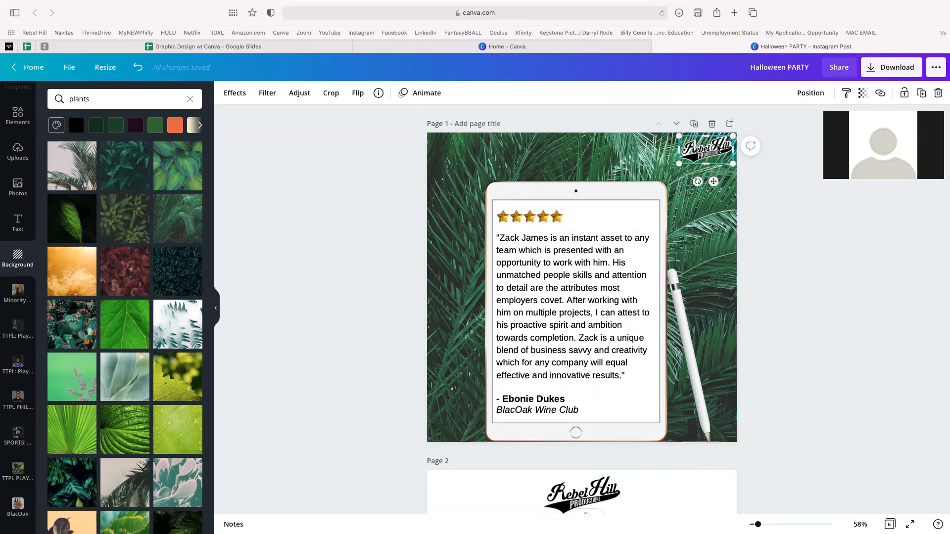
pyautogui.click(767, 214)
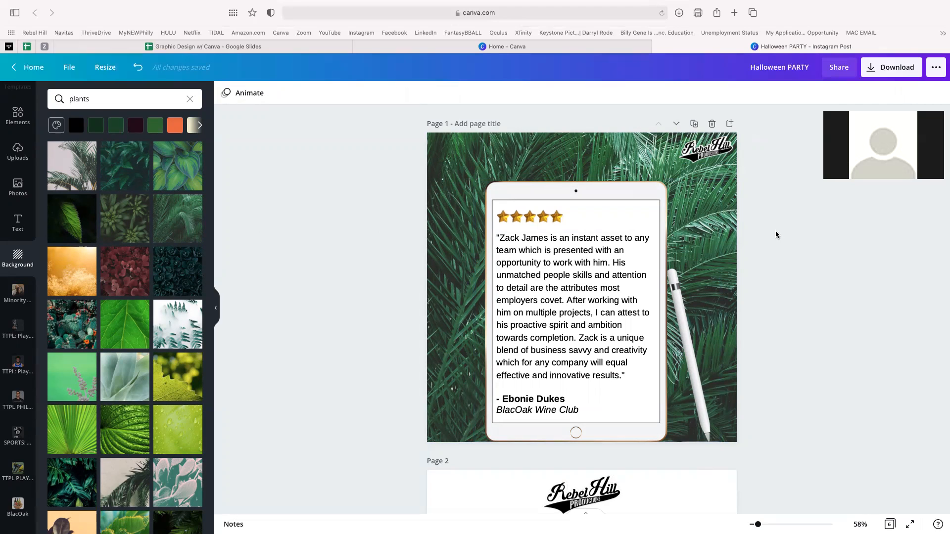
pyautogui.moveTo(400, 263); pyautogui.dragTo(630, 310)
pyautogui.click(772, 352)
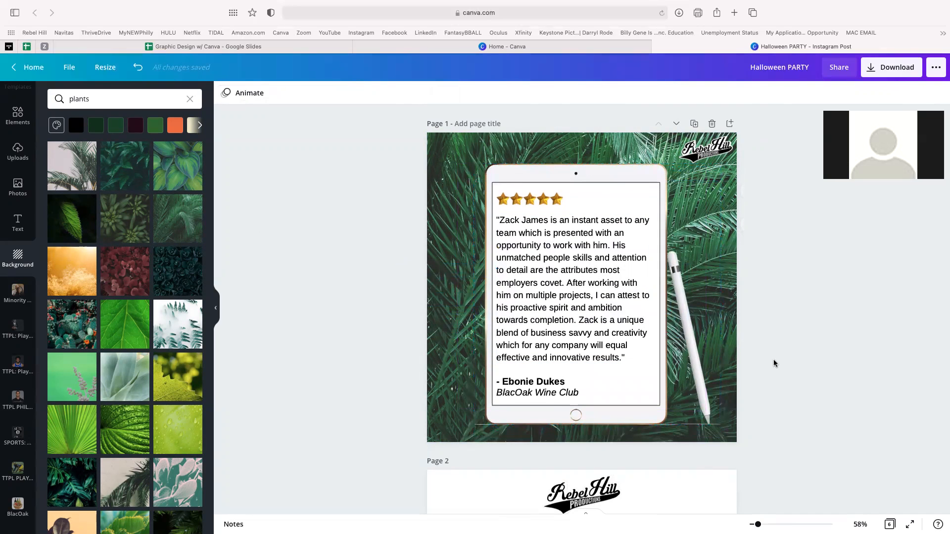
pyautogui.moveTo(646, 345); pyautogui.dragTo(643, 363)
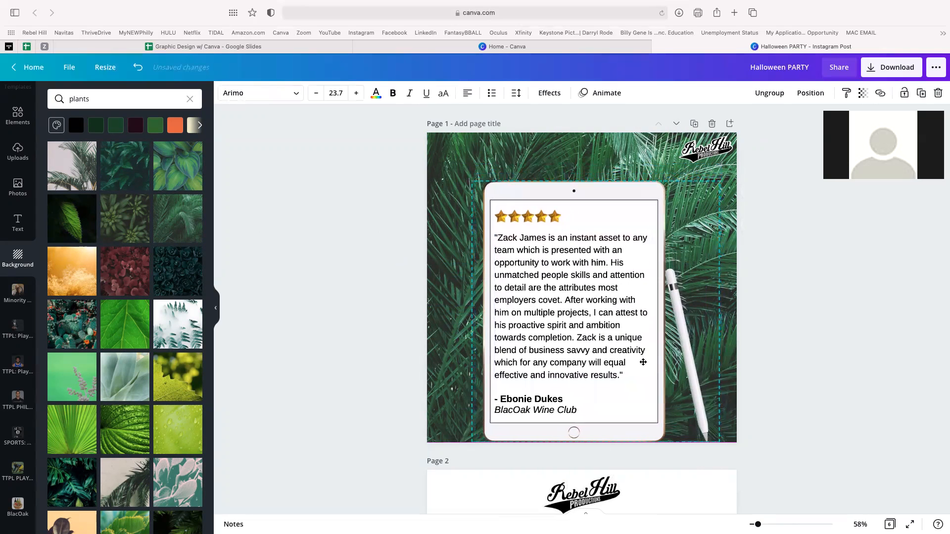
pyautogui.click(782, 359)
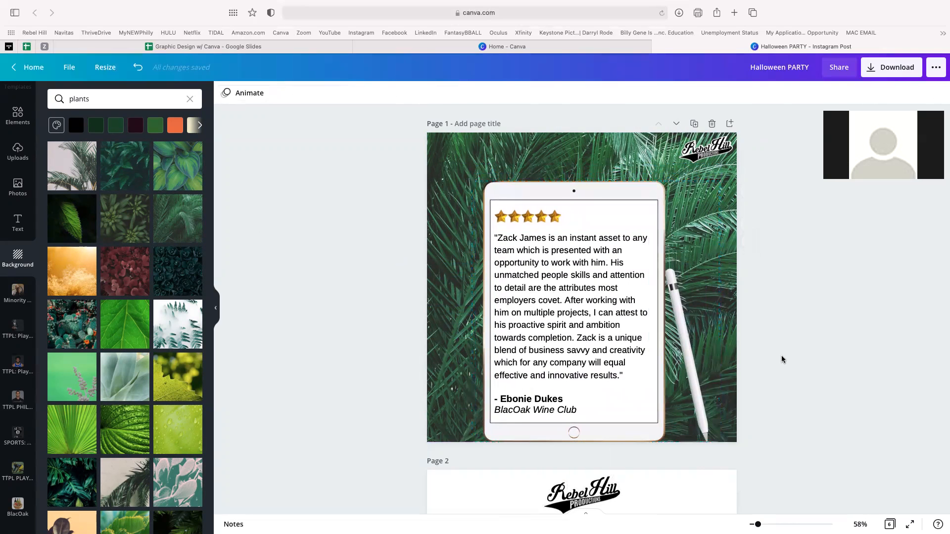
pyautogui.click(704, 157)
pyautogui.click(793, 265)
# - Duplicate Page 1 as Page 2 and give it the dark succulent background after trying other leaves
pyautogui.click(695, 125)
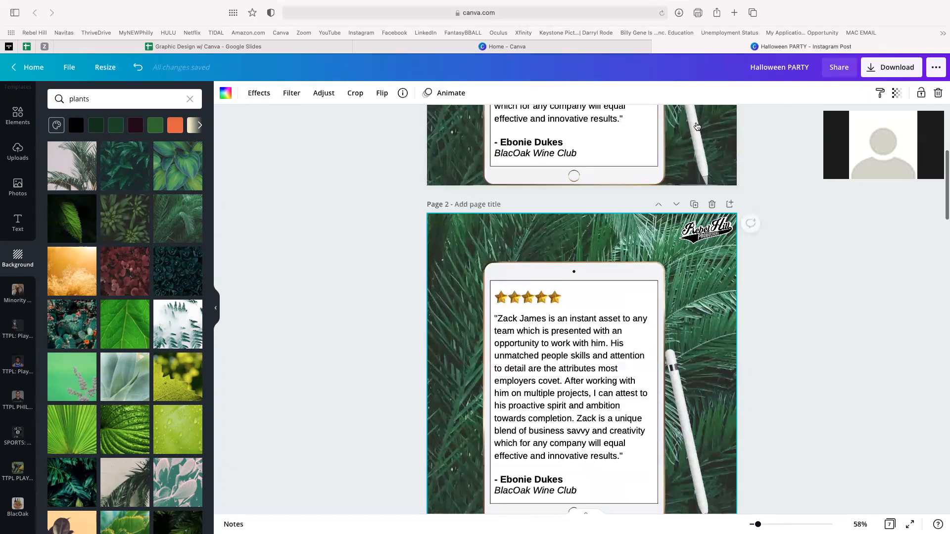
pyautogui.press('Delete')
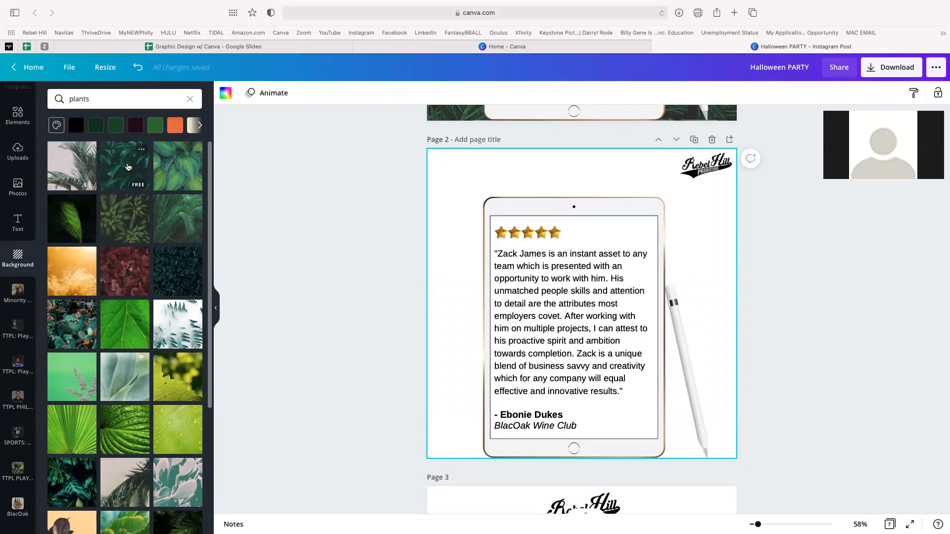
pyautogui.click(77, 212)
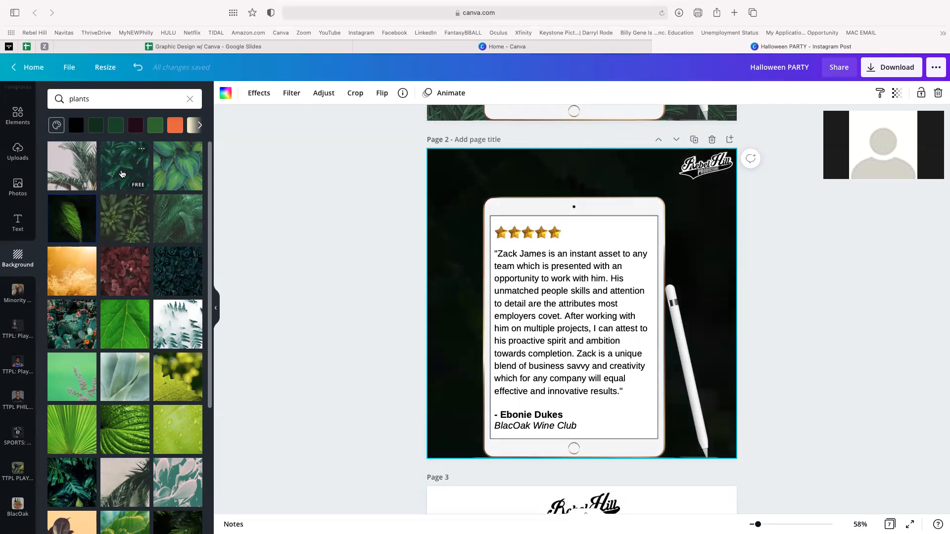
pyautogui.click(122, 174)
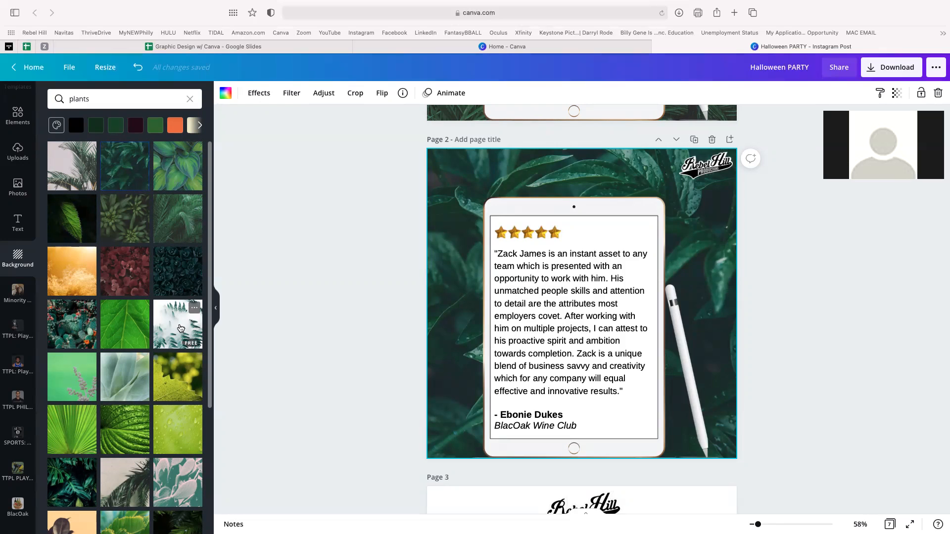
pyautogui.click(181, 329)
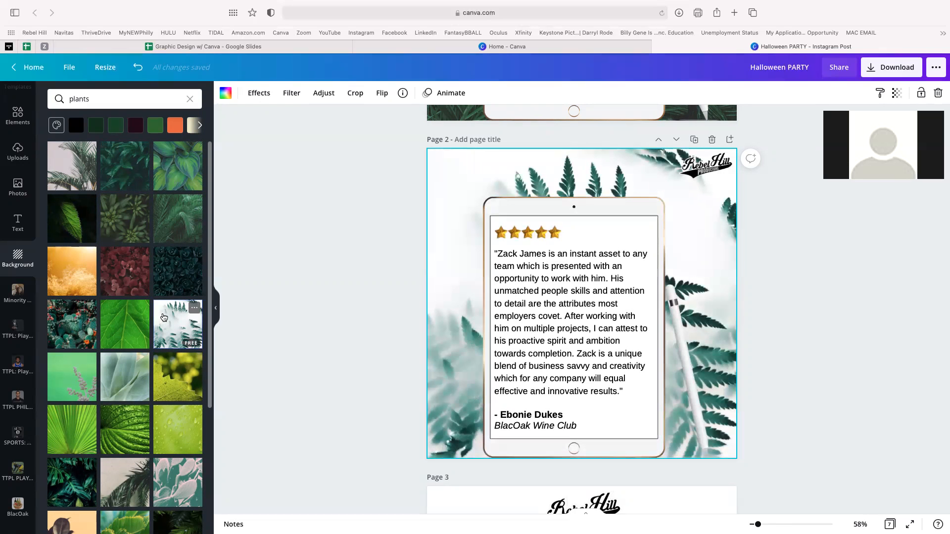
pyautogui.click(179, 276)
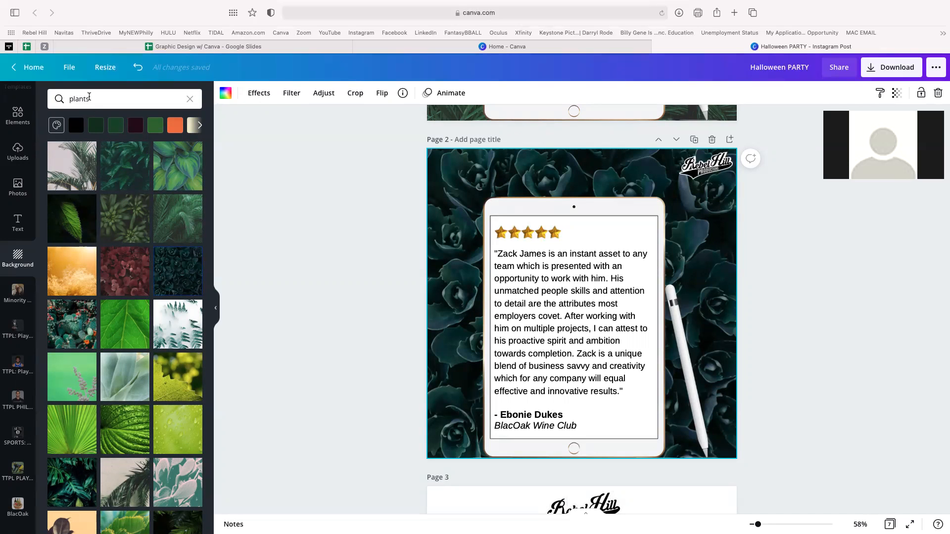
# - Search backgrounds for 'rose' and apply the orange roses photo to Page 2
pyautogui.doubleClick(94, 100)
pyautogui.write('roses')
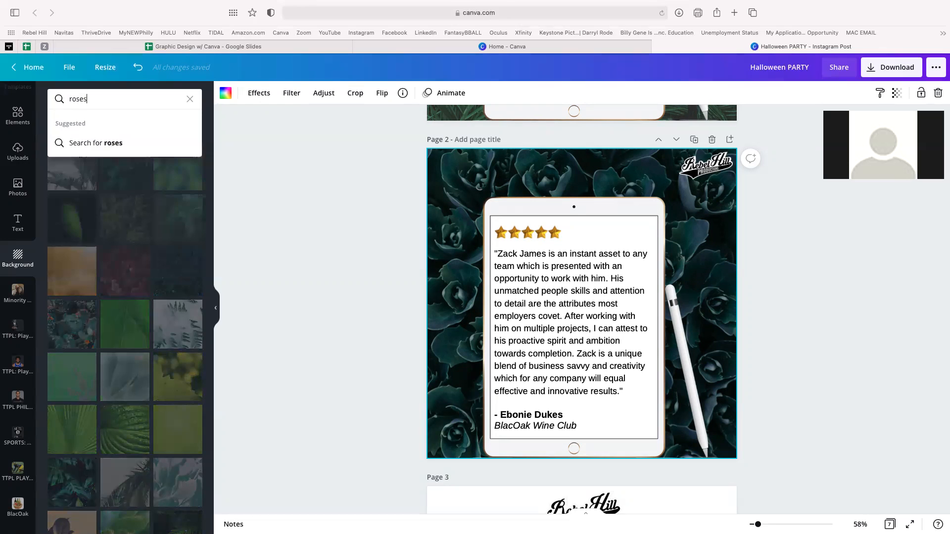
pyautogui.press('Return')
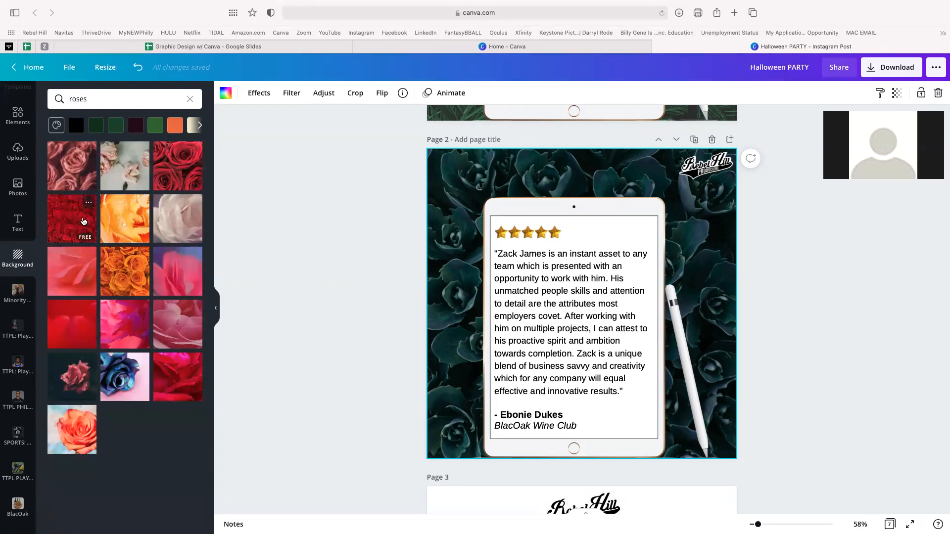
pyautogui.click(78, 219)
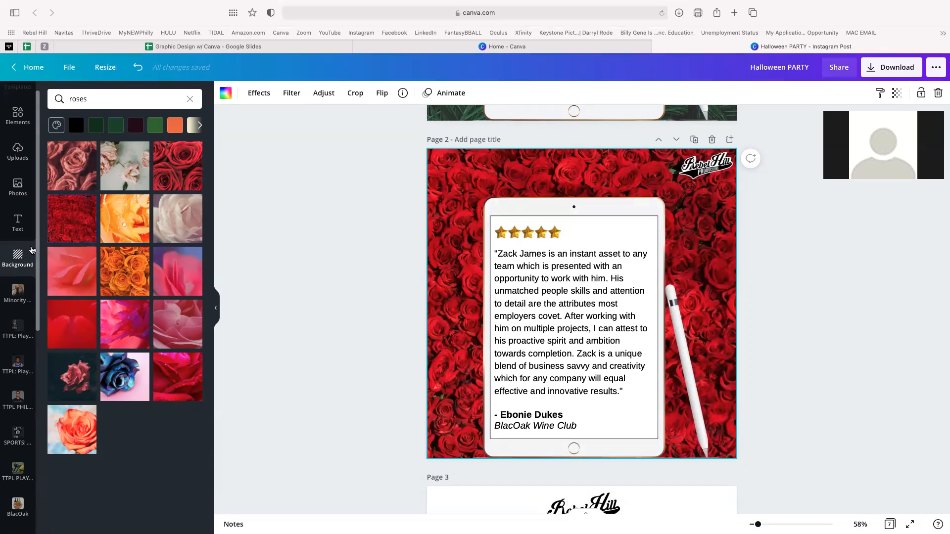
pyautogui.click(129, 266)
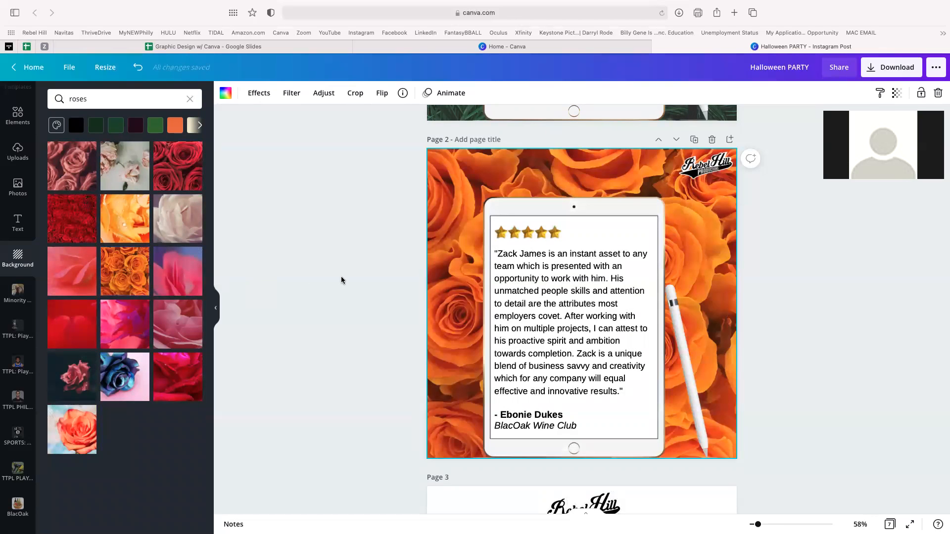
pyautogui.click(339, 241)
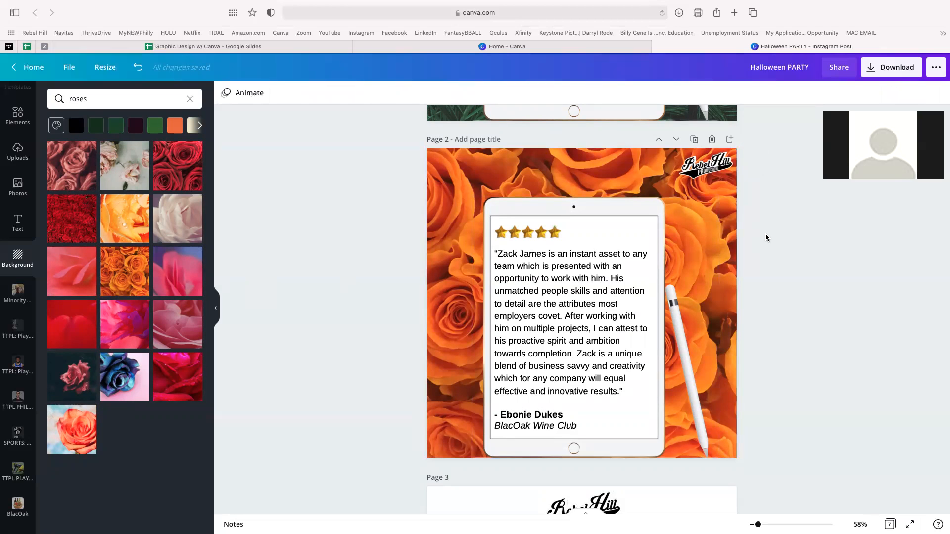
# - Select the Rebel Hill logo and run a background search for 'green roses'
pyautogui.click(712, 170)
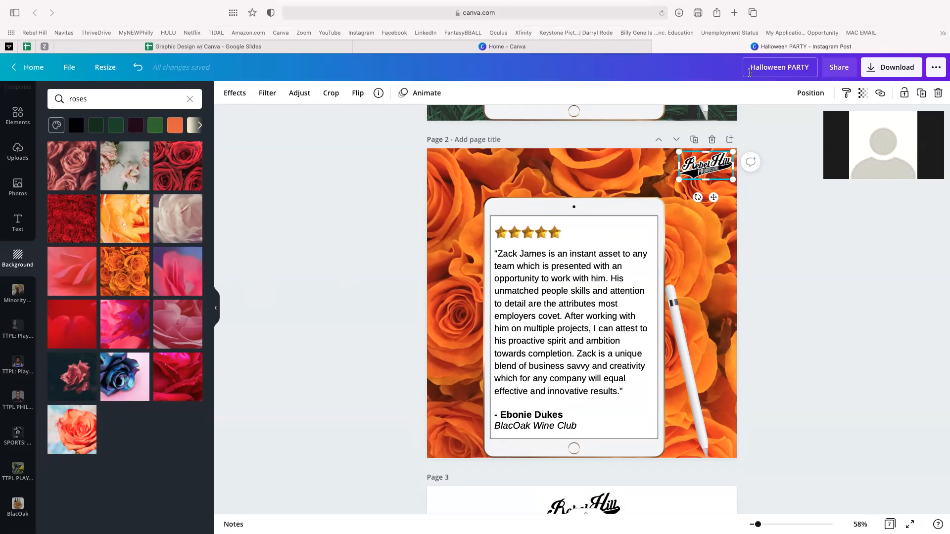
pyautogui.scroll(6, 657, 226)
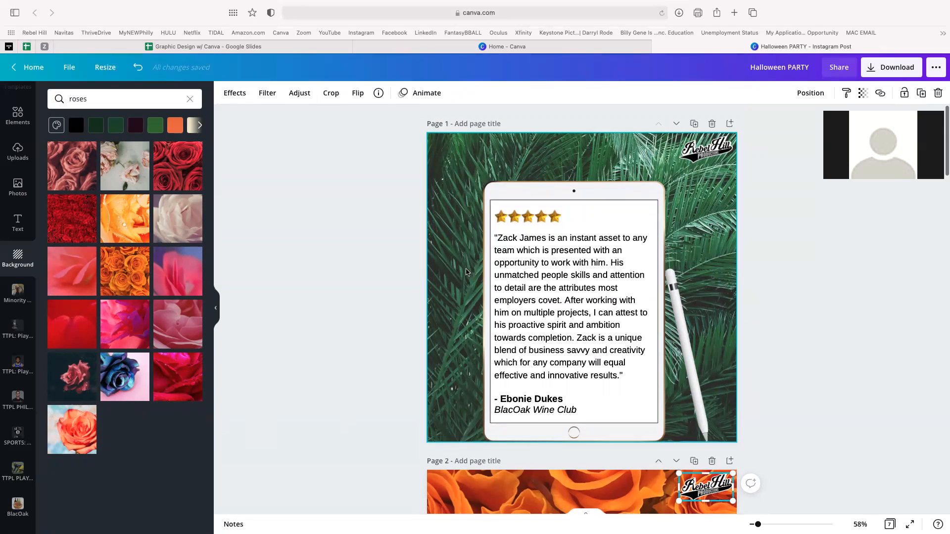
pyautogui.scroll(-5, 466, 271)
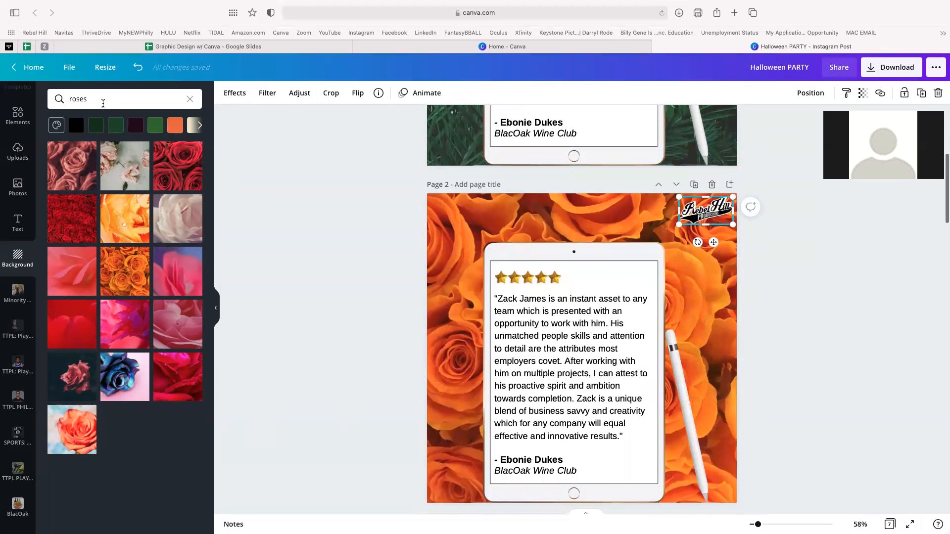
pyautogui.click(103, 101)
pyautogui.write('green roses')
pyautogui.press('Return')
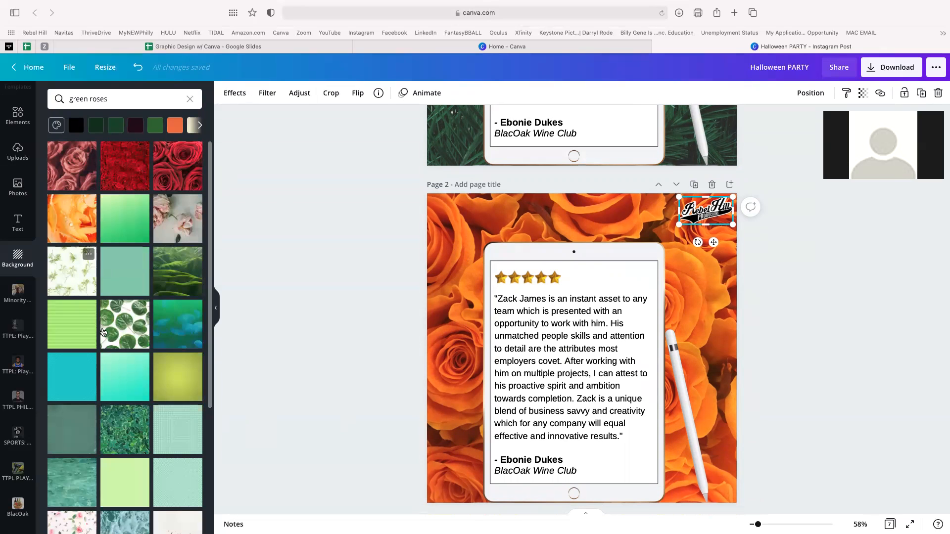
pyautogui.click(762, 283)
pyautogui.scroll(-2, 761, 284)
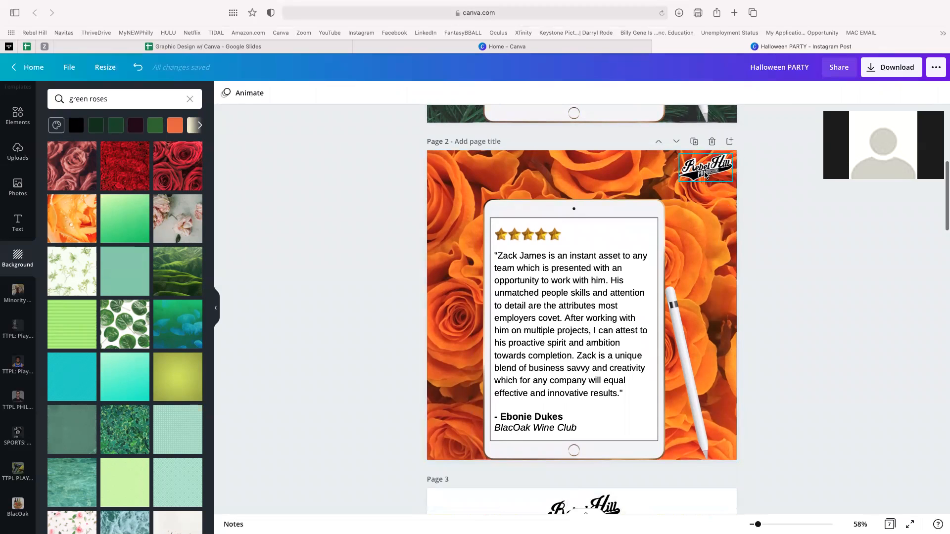
# - Enlarge the Rebel Hill logo at the top-right of Page 2 over the orange roses
pyautogui.click(706, 175)
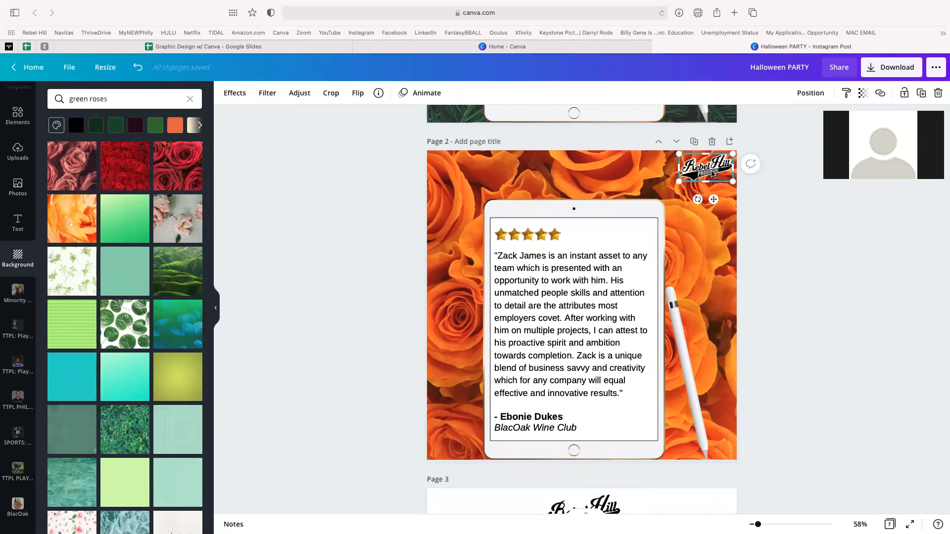
pyautogui.click(782, 283)
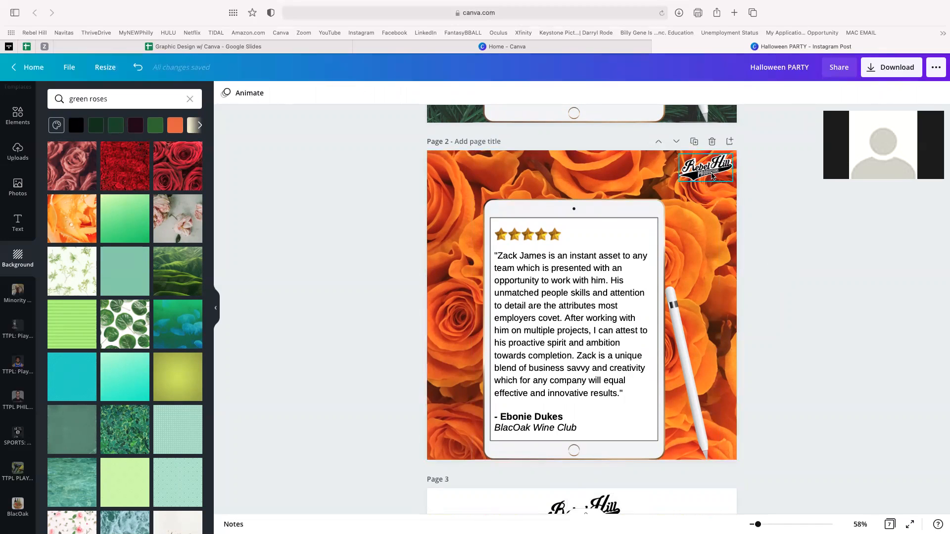
pyautogui.click(714, 176)
pyautogui.moveTo(679, 184); pyautogui.dragTo(669, 187)
pyautogui.click(802, 221)
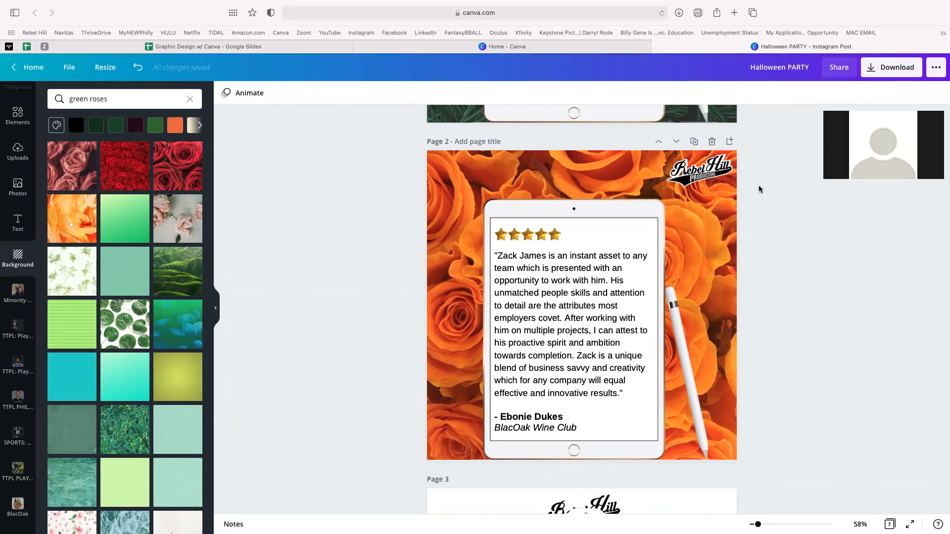
pyautogui.click(706, 176)
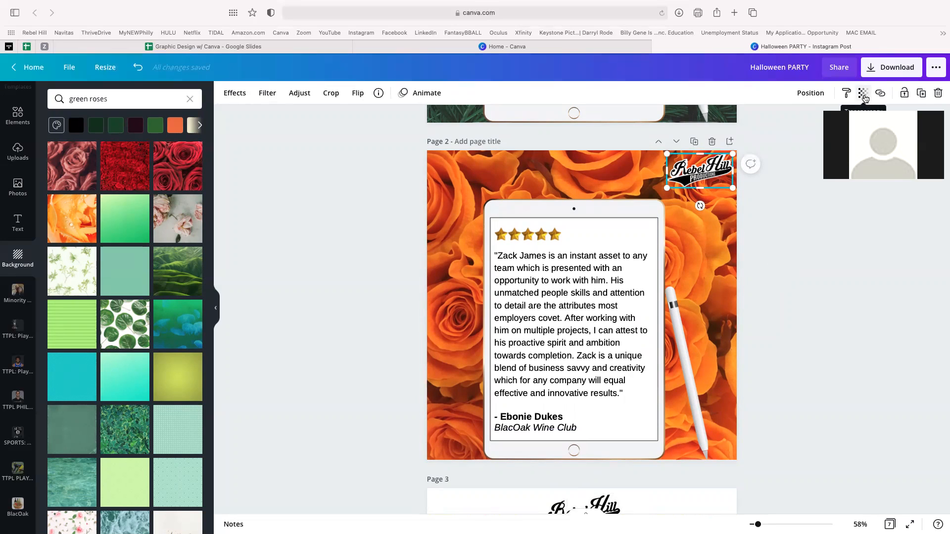
# - Make the Rebel Hill logo partly transparent and zoom in to inspect it
pyautogui.click(864, 96)
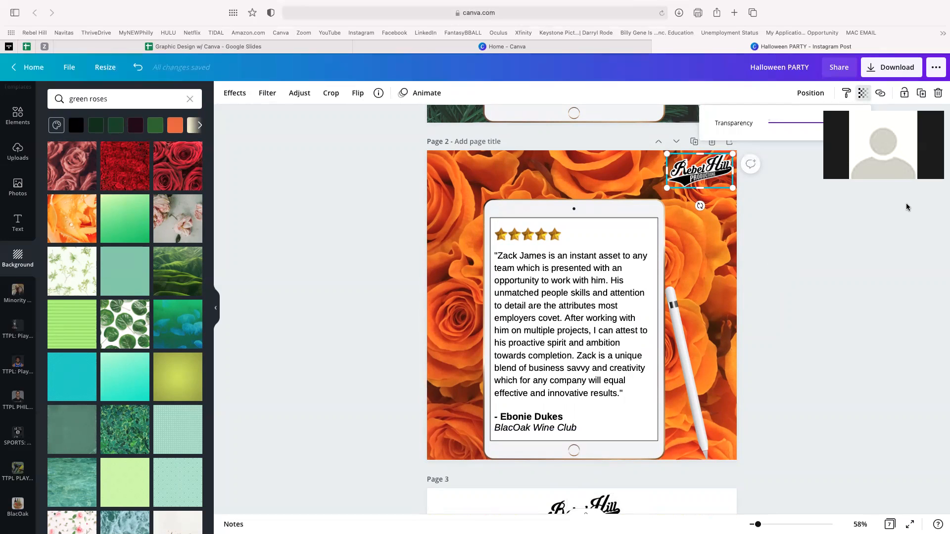
pyautogui.moveTo(831, 127); pyautogui.dragTo(851, 125)
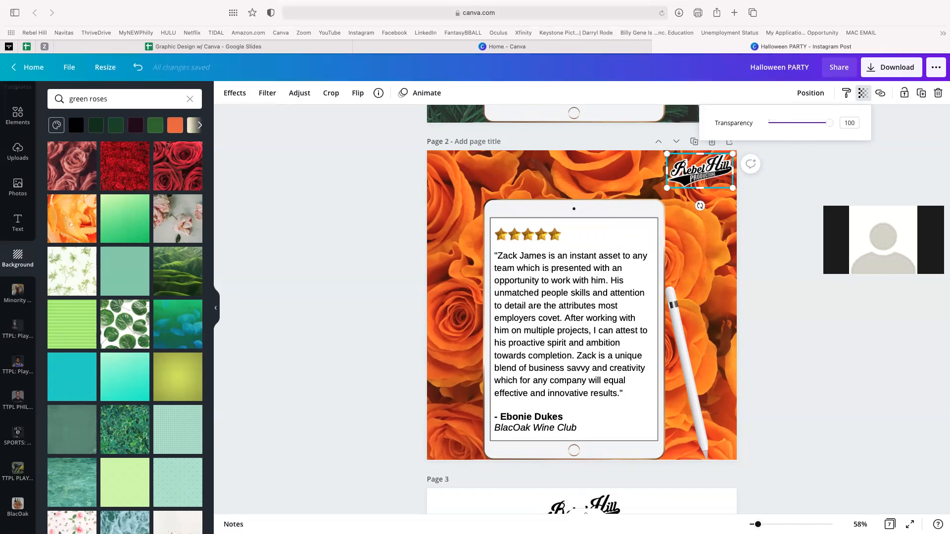
pyautogui.click(804, 524)
pyautogui.scroll(9, 787, 372)
pyautogui.hscroll(10, 788, 373)
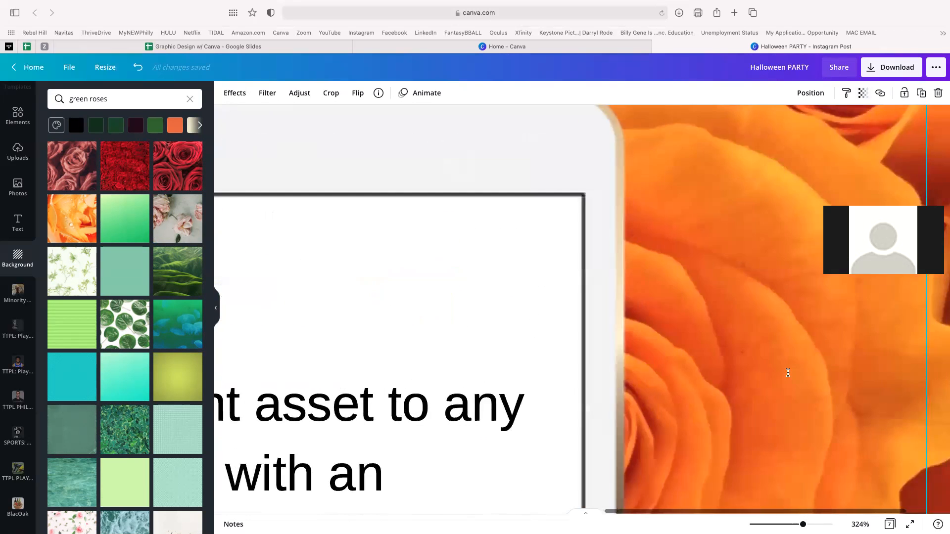
pyautogui.scroll(1, 788, 373)
pyautogui.scroll(10, 788, 372)
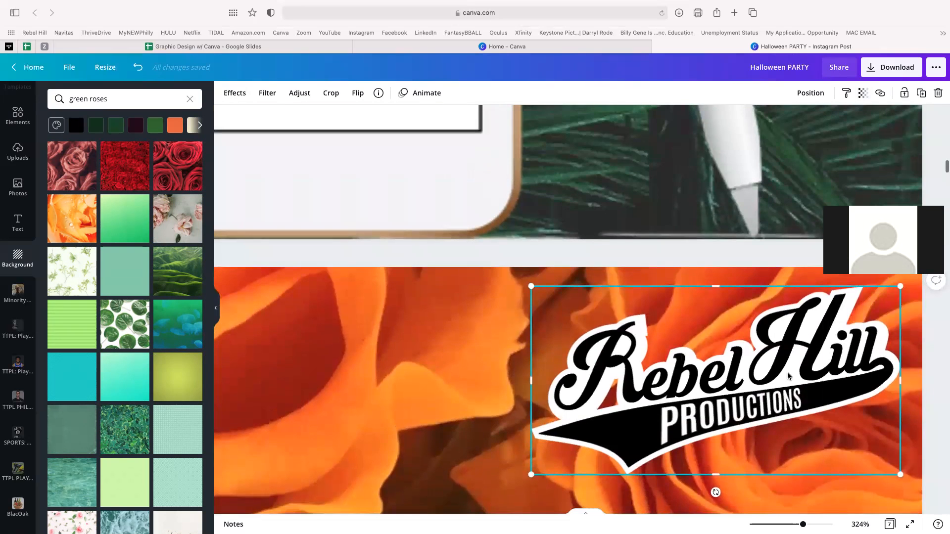
# - Set the logo's transparency to 40 and zoom back out to 64% to view the page
pyautogui.click(863, 93)
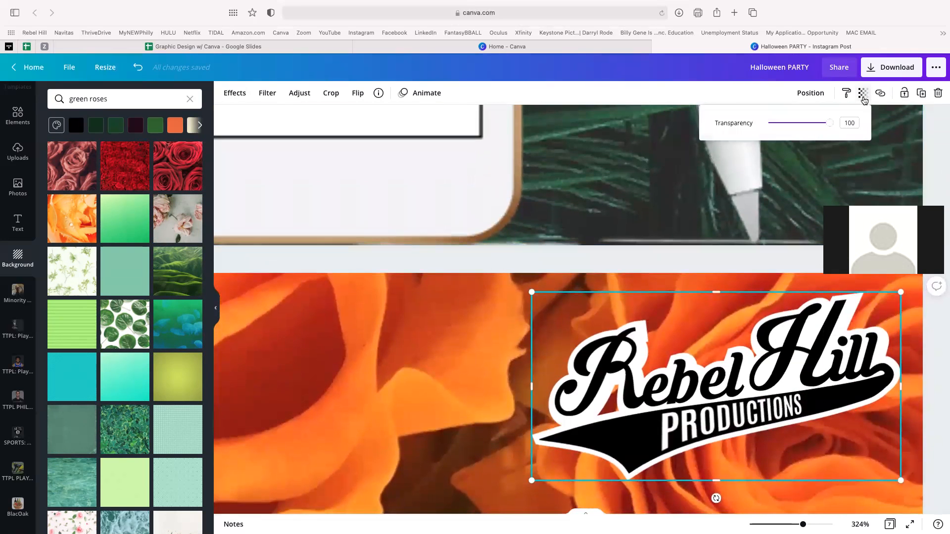
pyautogui.moveTo(830, 123); pyautogui.dragTo(791, 136)
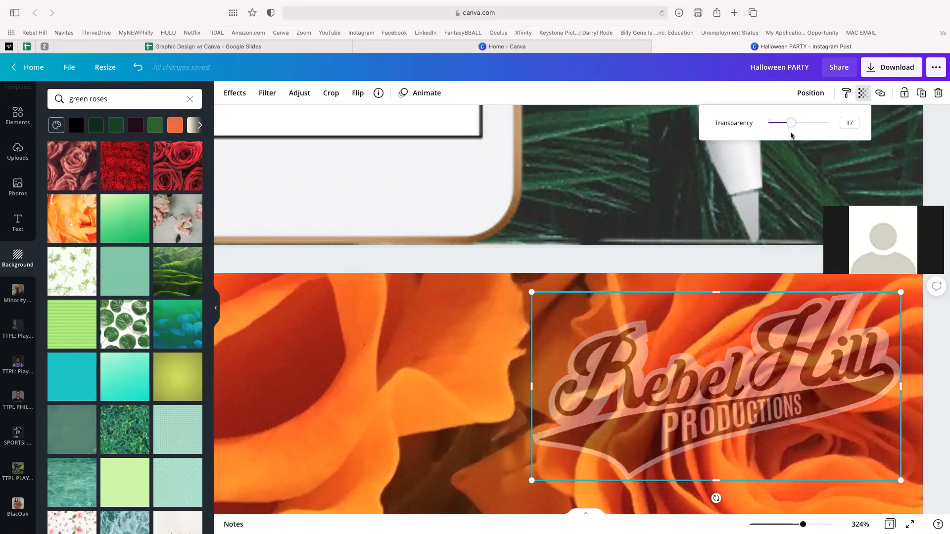
pyautogui.moveTo(792, 135); pyautogui.dragTo(793, 137)
pyautogui.click(767, 525)
pyautogui.moveTo(767, 525); pyautogui.dragTo(759, 525)
pyautogui.scroll(-5, 775, 447)
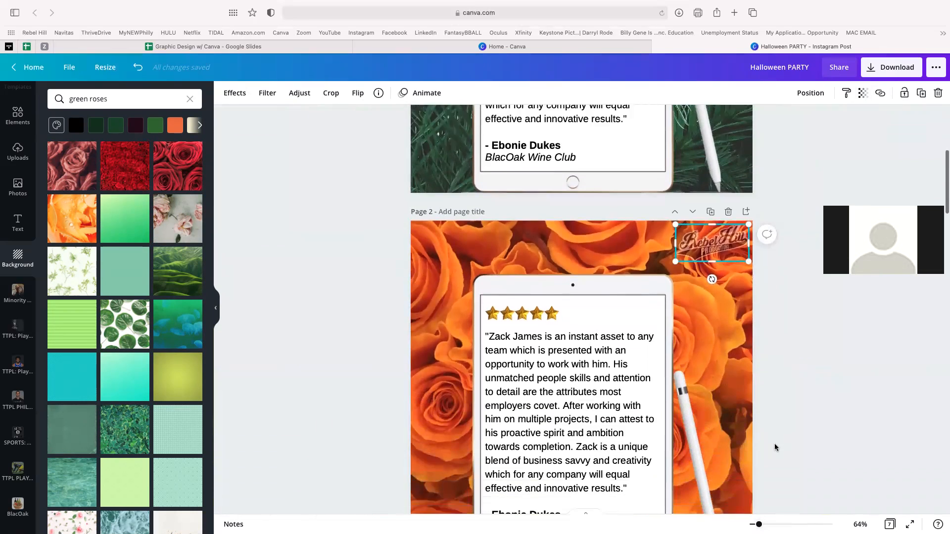
pyautogui.click(821, 396)
pyautogui.scroll(-2, 821, 398)
pyautogui.scroll(-1, 821, 398)
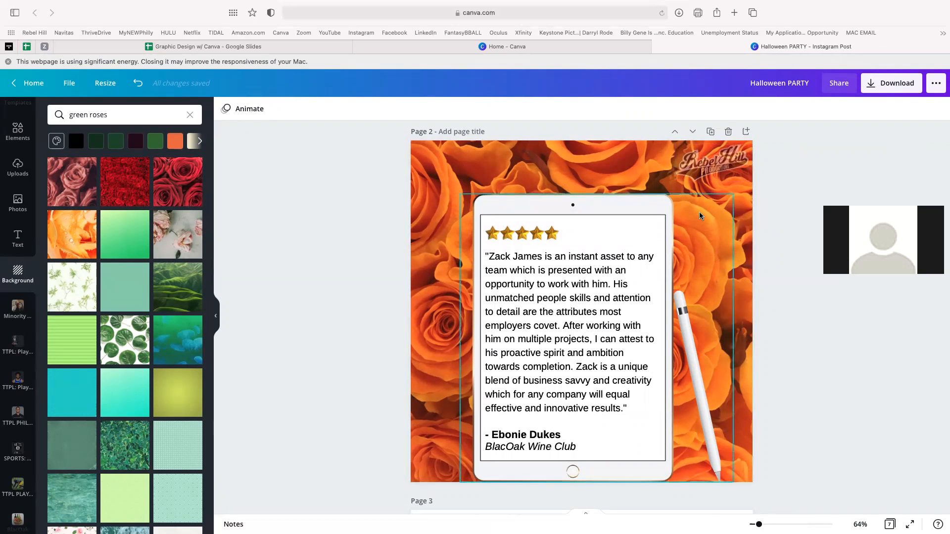
# - Delete the Rebel Hill logo and the orange rose background from page 2
pyautogui.click(716, 165)
pyautogui.press('Delete')
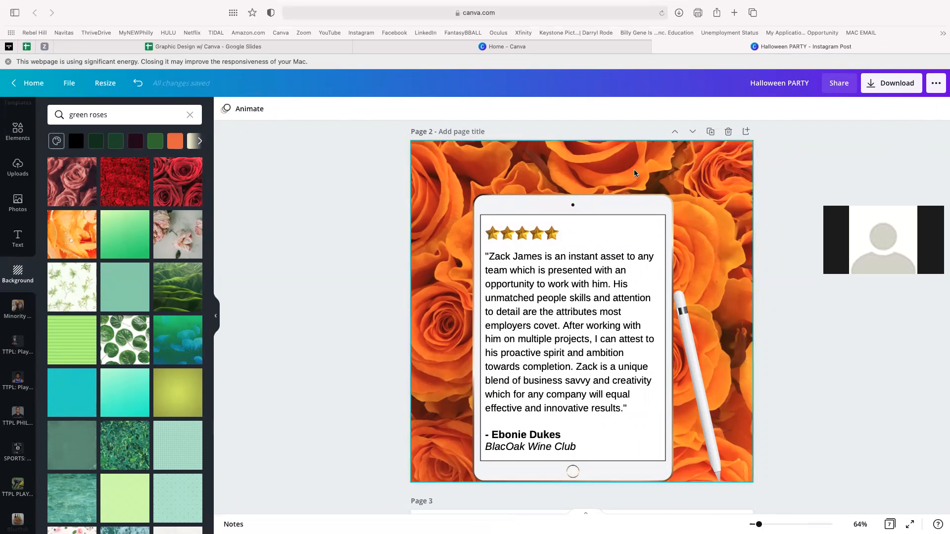
pyautogui.click(630, 164)
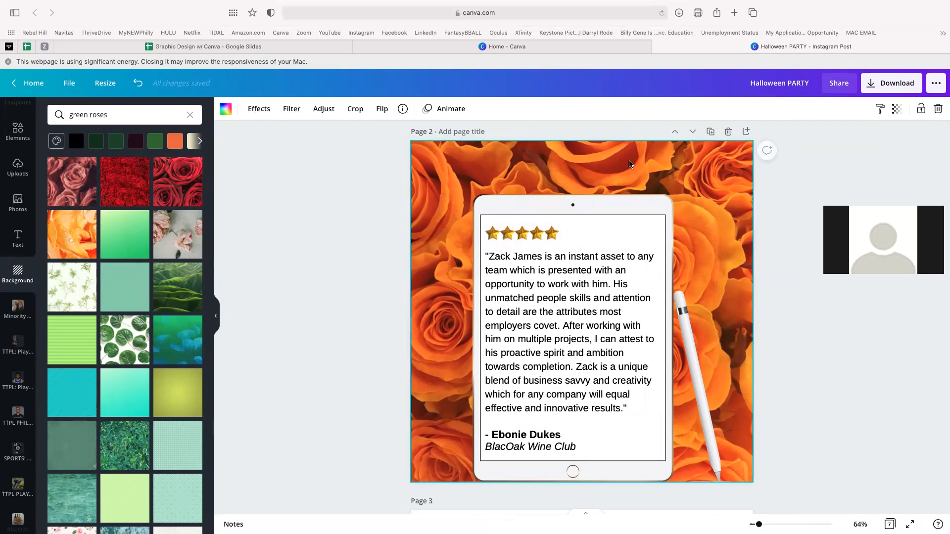
pyautogui.press('Delete')
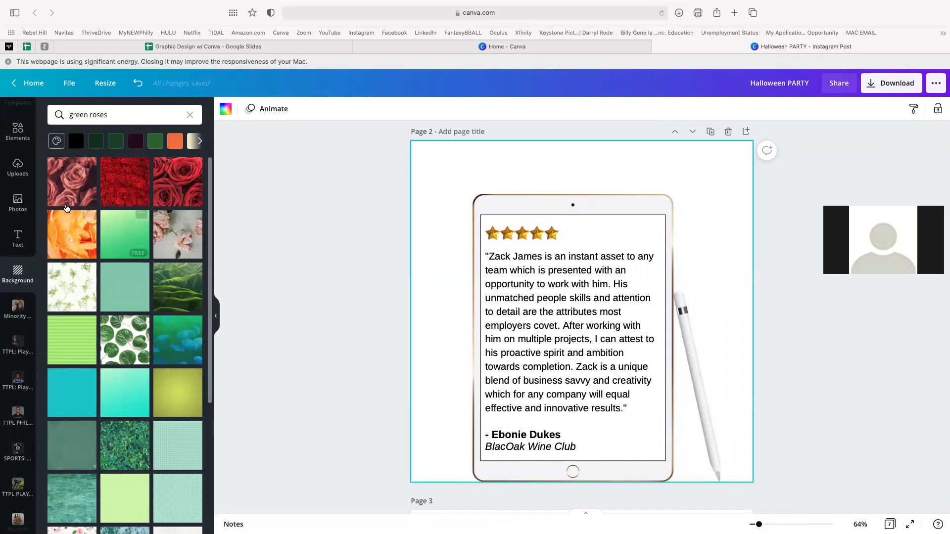
# - Add the uploaded crowd celebration photo and stretch it to fill page 2 behind the tablet
pyautogui.click(24, 176)
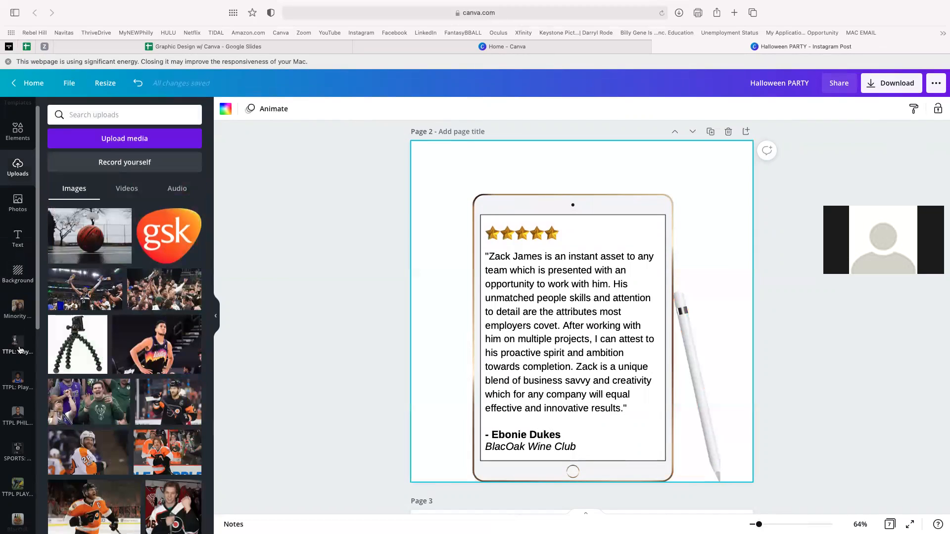
pyautogui.click(160, 299)
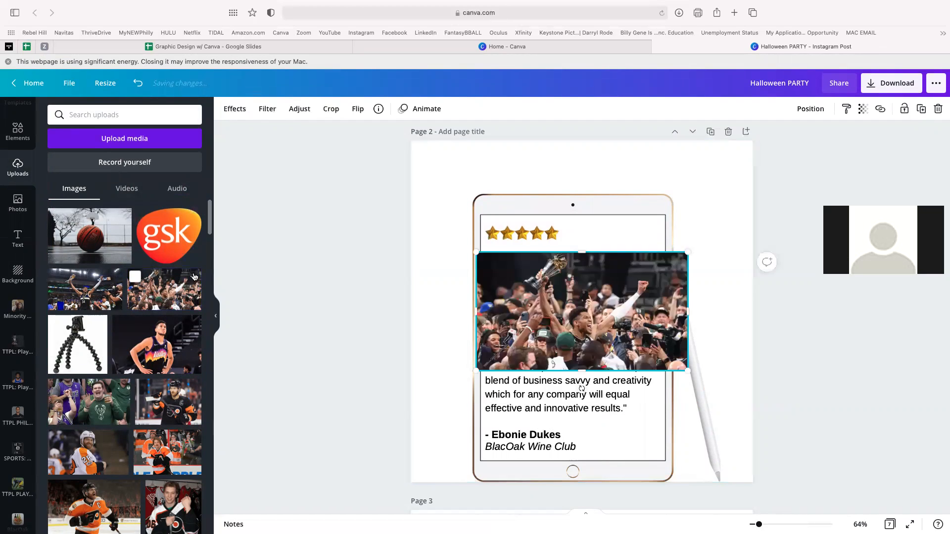
pyautogui.moveTo(595, 315); pyautogui.dragTo(737, 202)
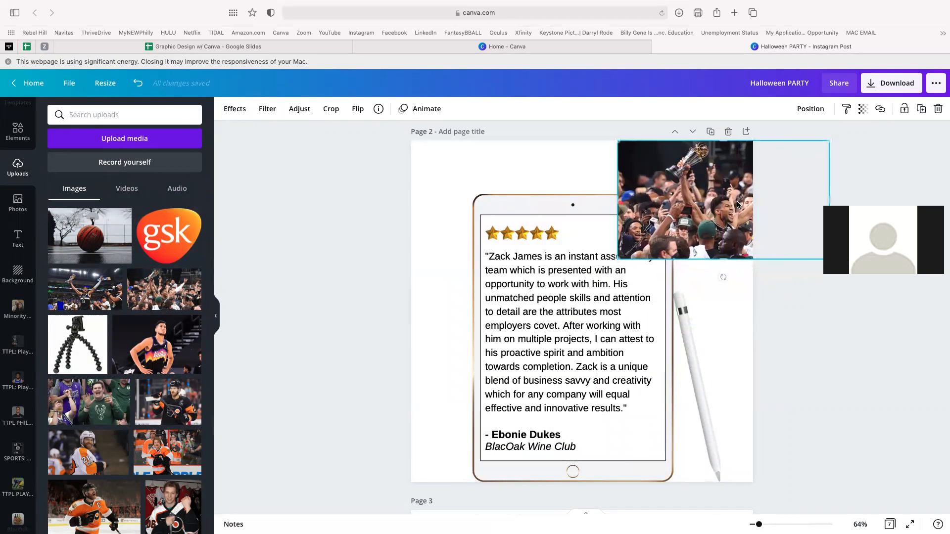
pyautogui.moveTo(618, 261); pyautogui.dragTo(180, 440)
pyautogui.moveTo(491, 280)
pyautogui.mouseDown()
pyautogui.moveTo(521, 277)
pyautogui.moveTo(499, 278)
pyautogui.mouseUp()
pyautogui.click(334, 133)
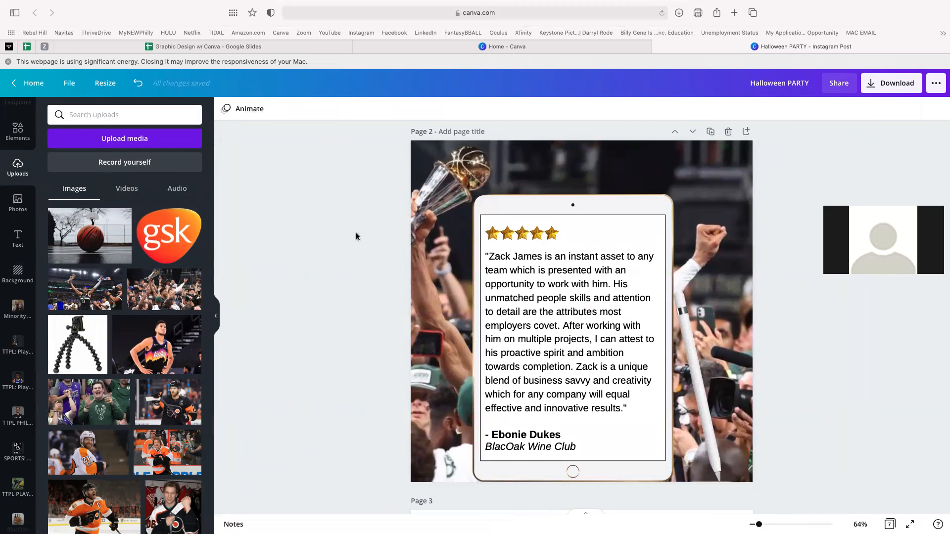
pyautogui.click(701, 160)
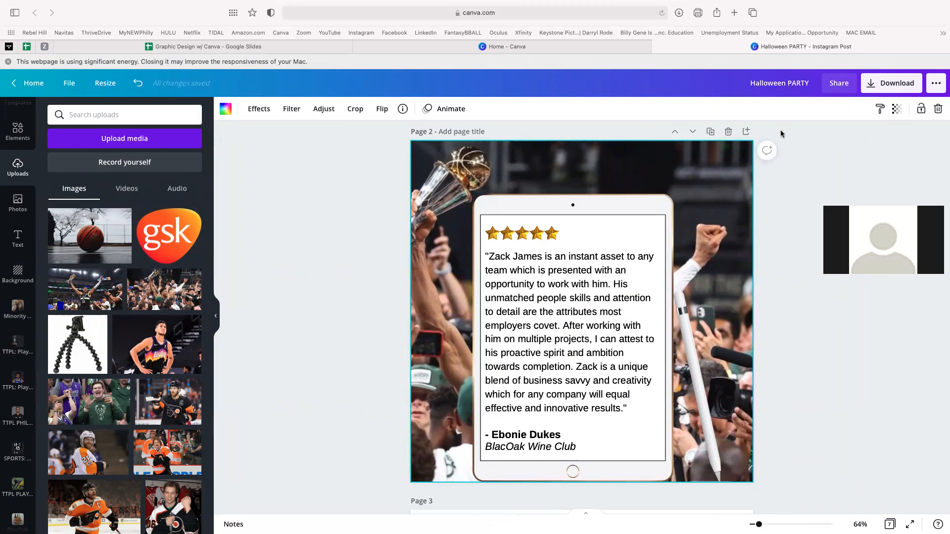
# - Set the crowd photo's transparency to 48, then advance the slideshow to the 'Enhanced Photos' slide
pyautogui.click(898, 111)
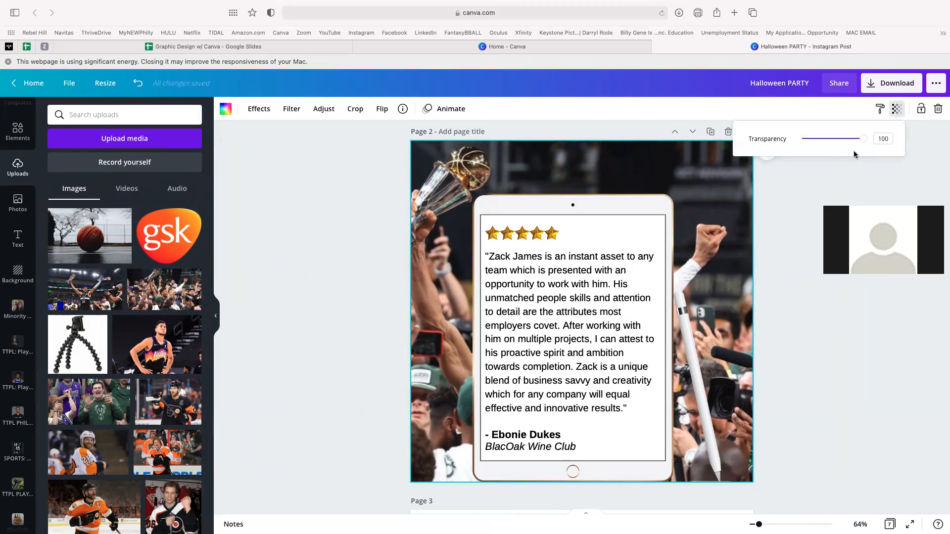
pyautogui.moveTo(864, 140); pyautogui.dragTo(832, 153)
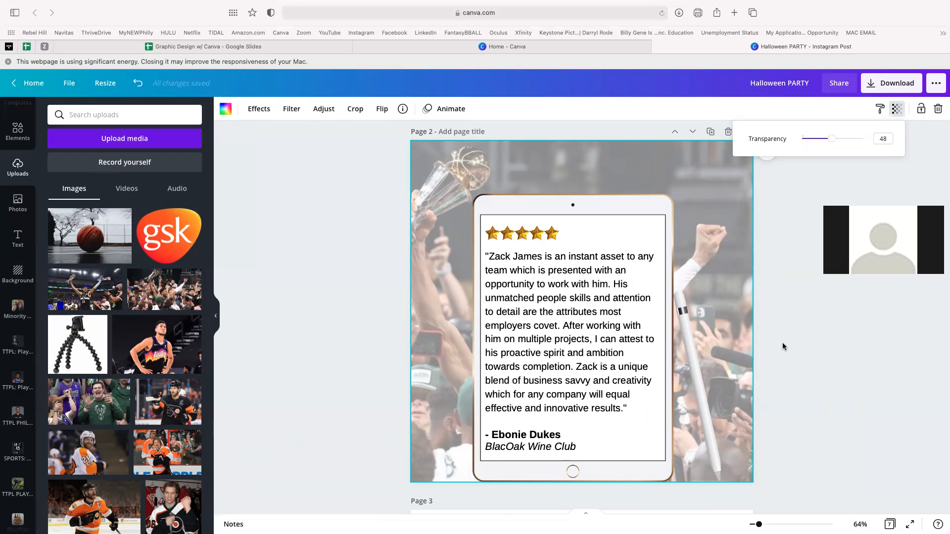
pyautogui.click(478, 168)
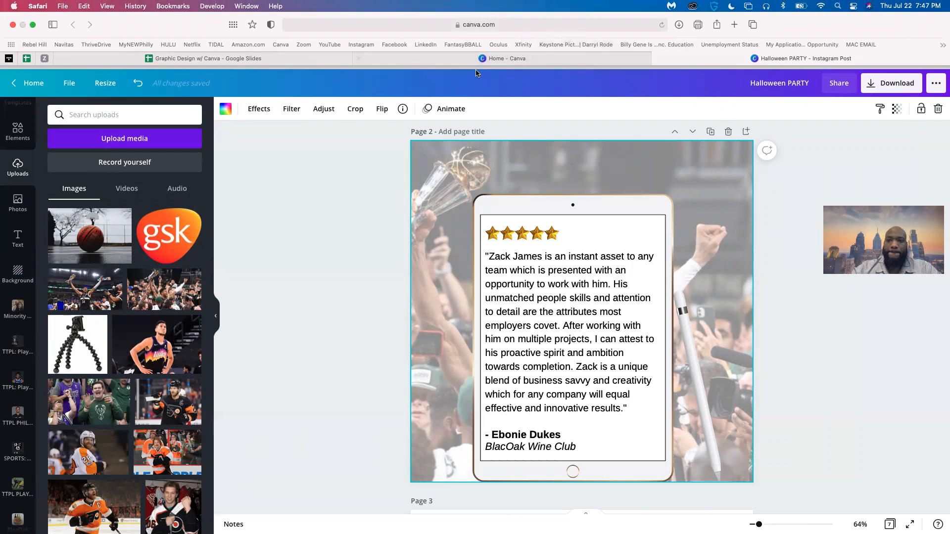
pyautogui.hotkey('ctrl', 'Left')
pyautogui.press('Right')
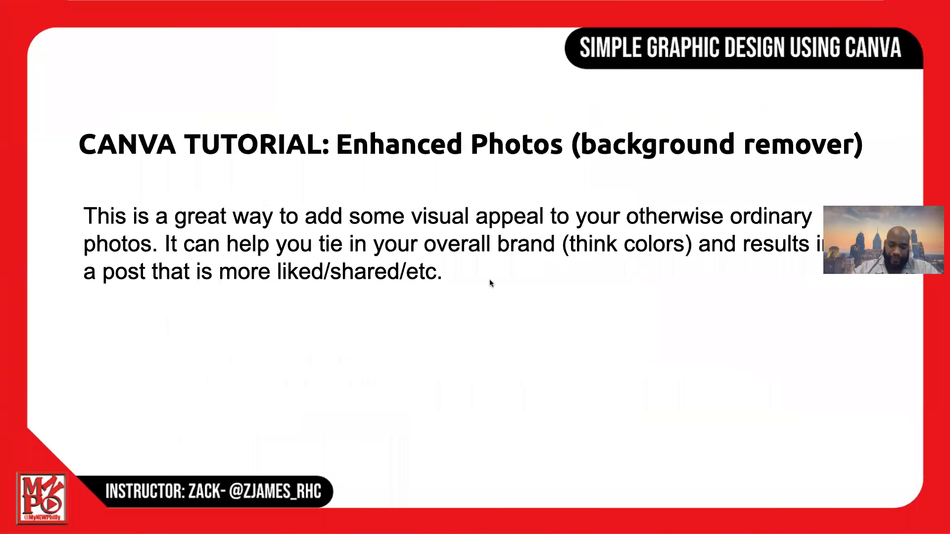
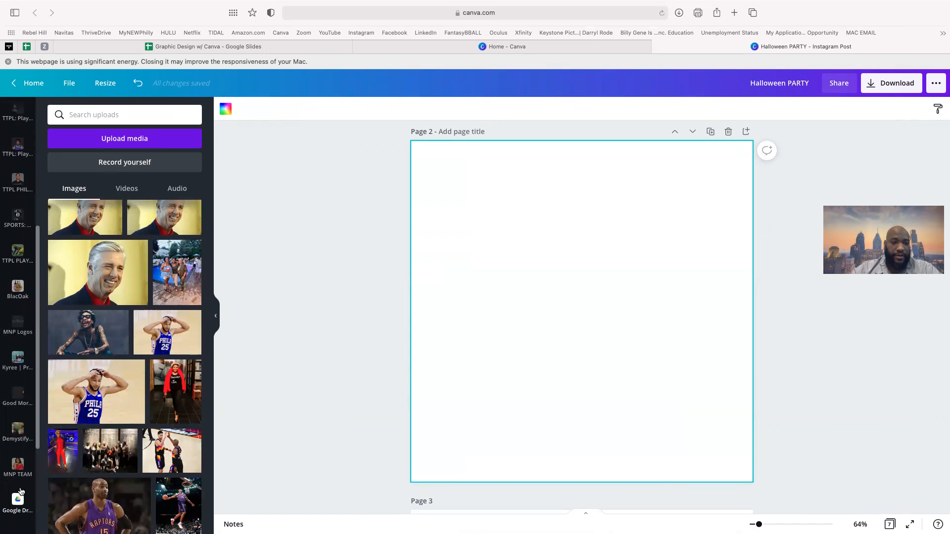
# - Scroll the Uploads panel down to find the RHC folder
pyautogui.scroll(-5, 20, 490)
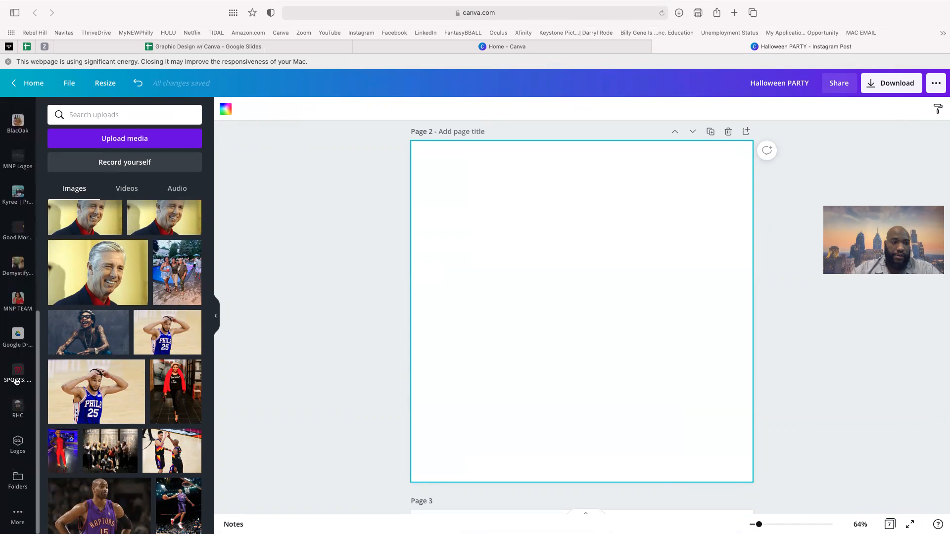
# - Add the photo of the woman on the stone steps from the RHC folder and size it to fill page 2
pyautogui.click(18, 408)
pyautogui.scroll(10, 161, 309)
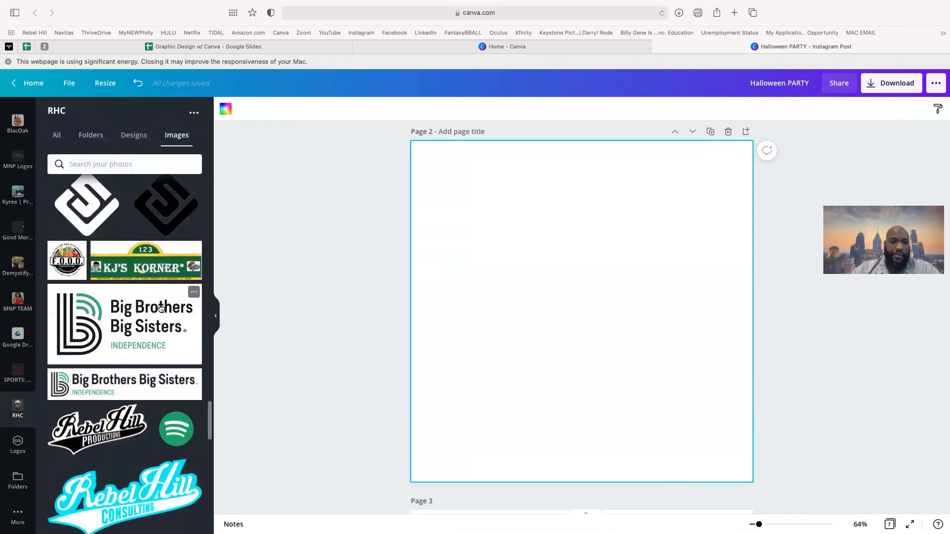
pyautogui.scroll(10, 161, 309)
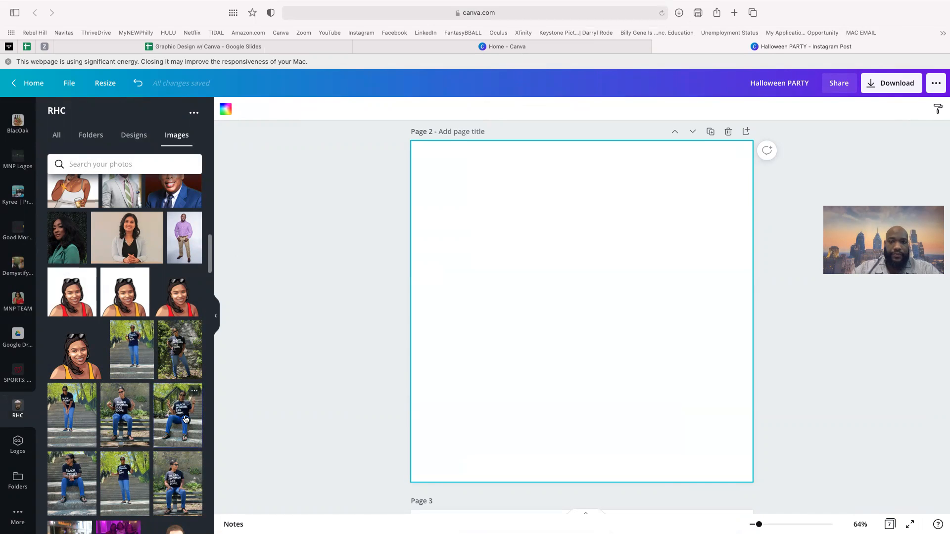
pyautogui.click(185, 419)
pyautogui.moveTo(560, 339); pyautogui.dragTo(638, 291)
pyautogui.moveTo(569, 385); pyautogui.dragTo(344, 521)
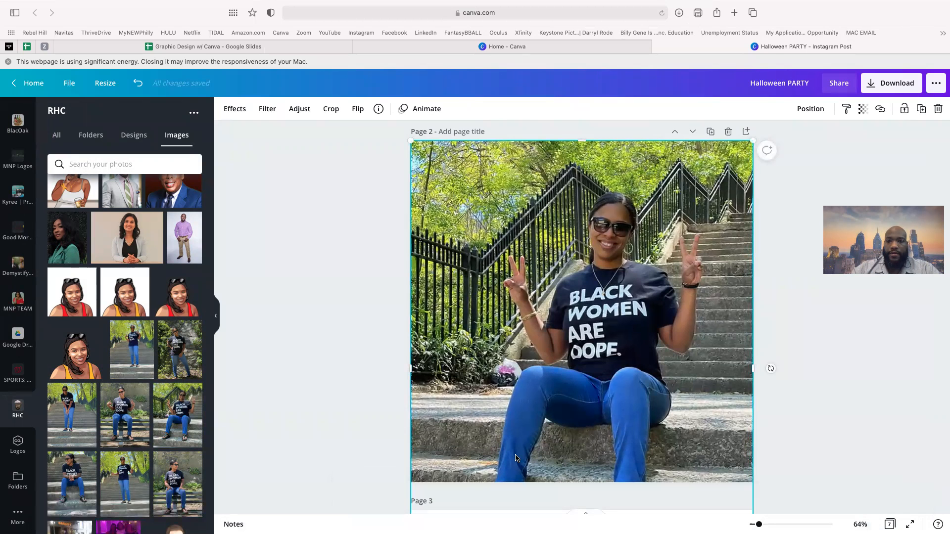
pyautogui.moveTo(606, 394); pyautogui.dragTo(605, 350)
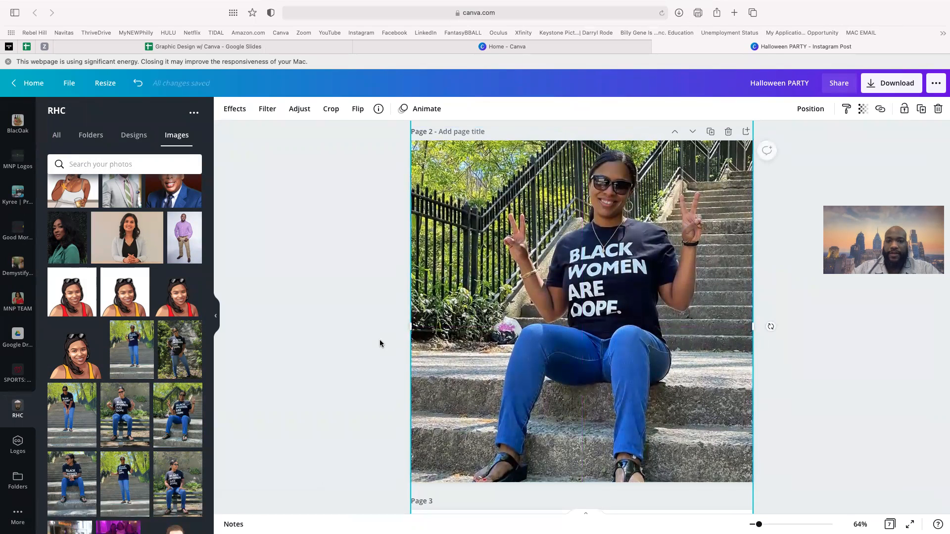
pyautogui.click(379, 340)
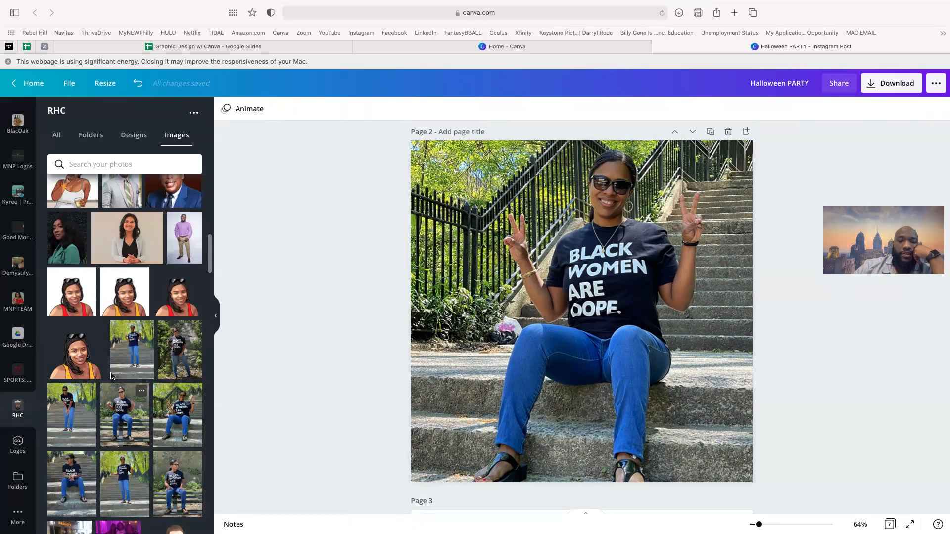
pyautogui.scroll(10, 19, 208)
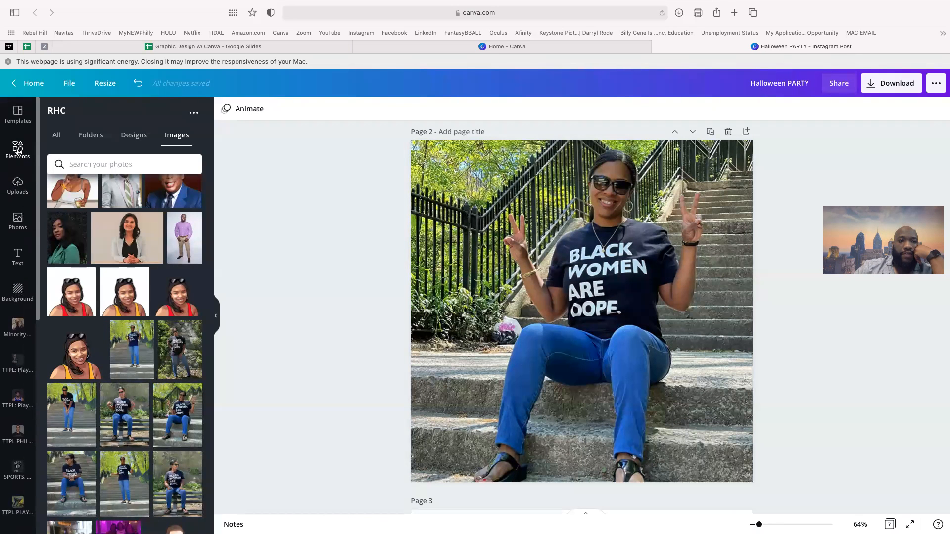
# - Add a square outline shape from Elements' Lines & Shapes onto the photo
pyautogui.click(17, 150)
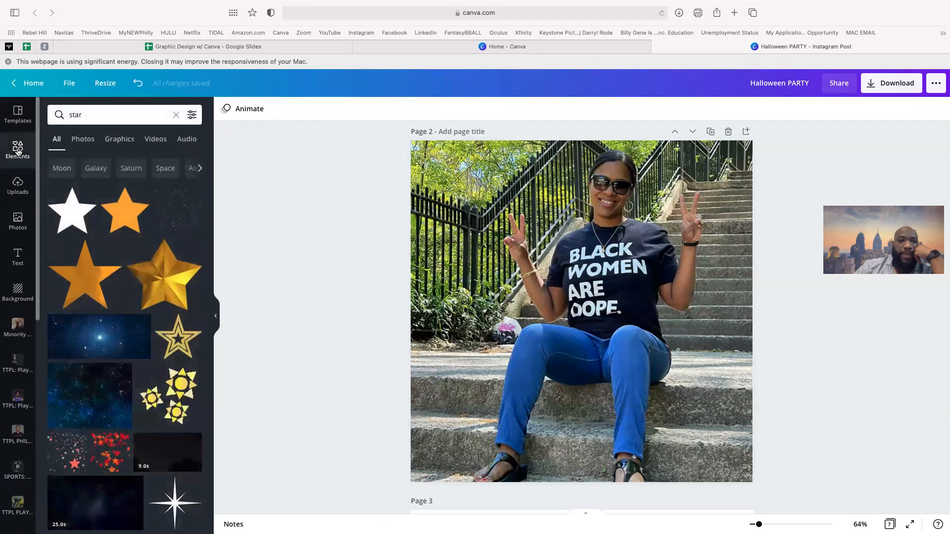
pyautogui.click(176, 115)
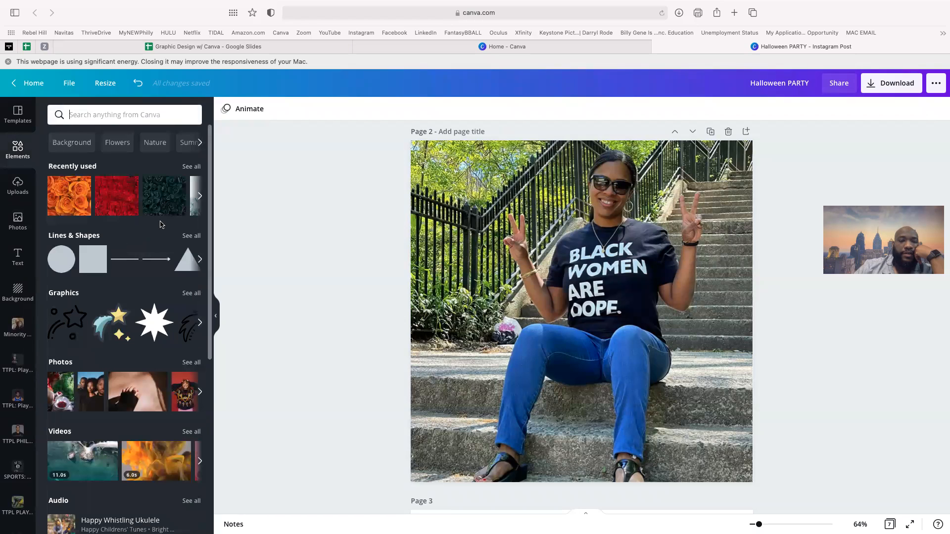
pyautogui.click(188, 236)
pyautogui.scroll(-5, 151, 328)
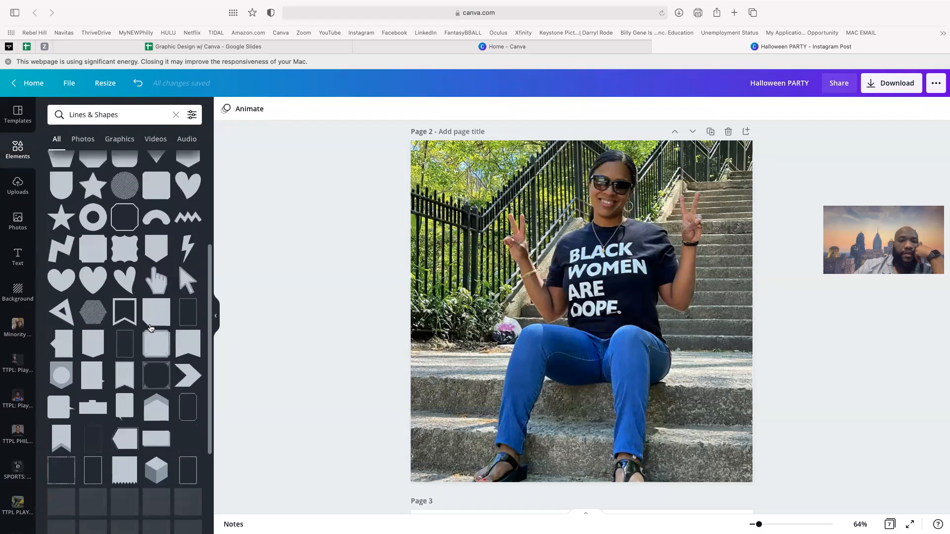
pyautogui.scroll(3, 151, 328)
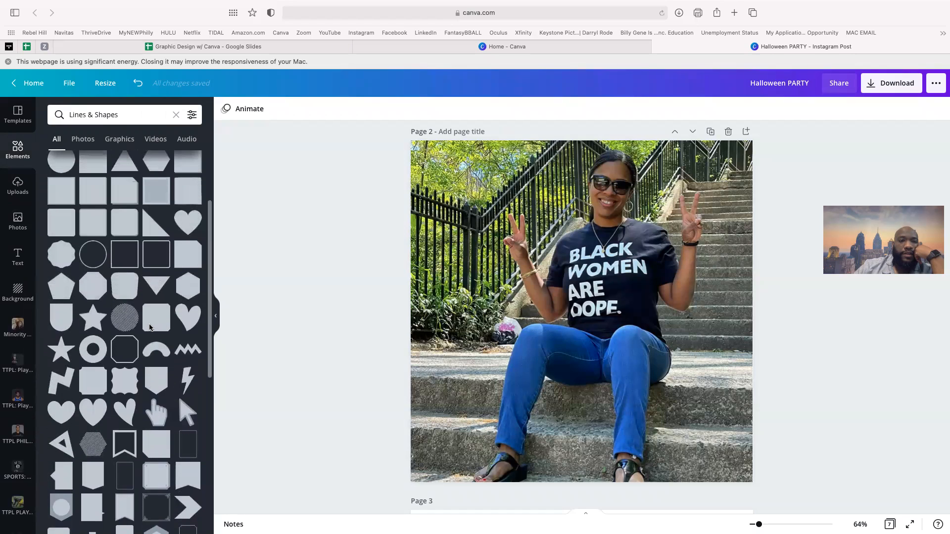
pyautogui.click(127, 259)
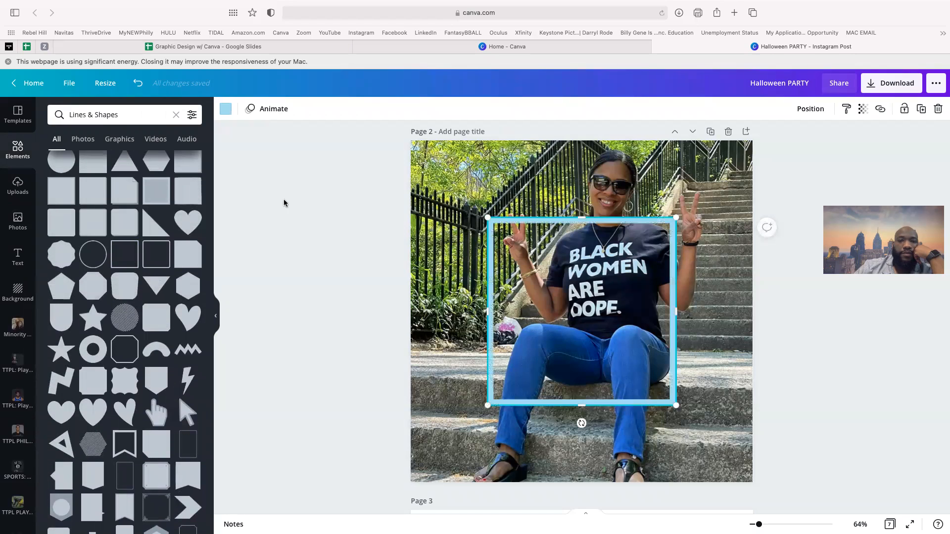
# - Recolour the square outline red (#E80A0A) using the custom colour picker
pyautogui.click(225, 109)
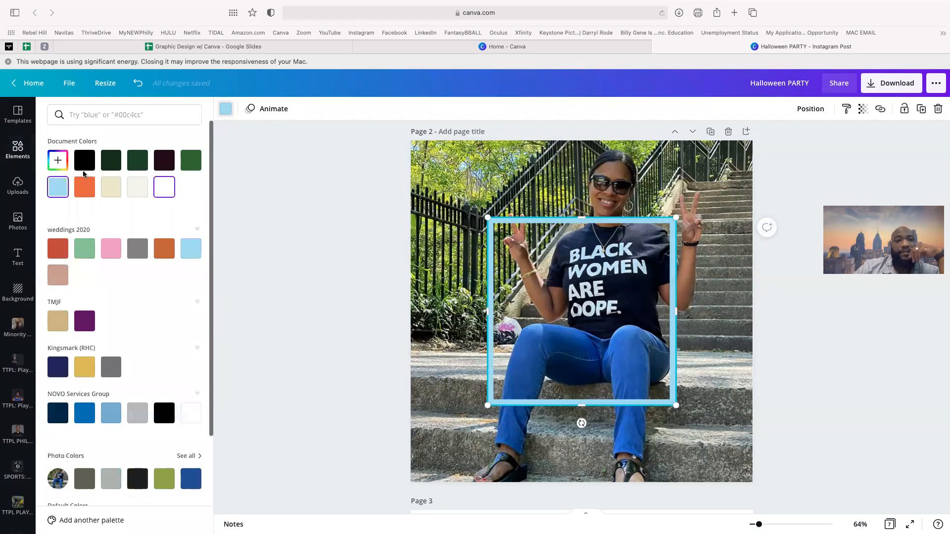
pyautogui.click(59, 161)
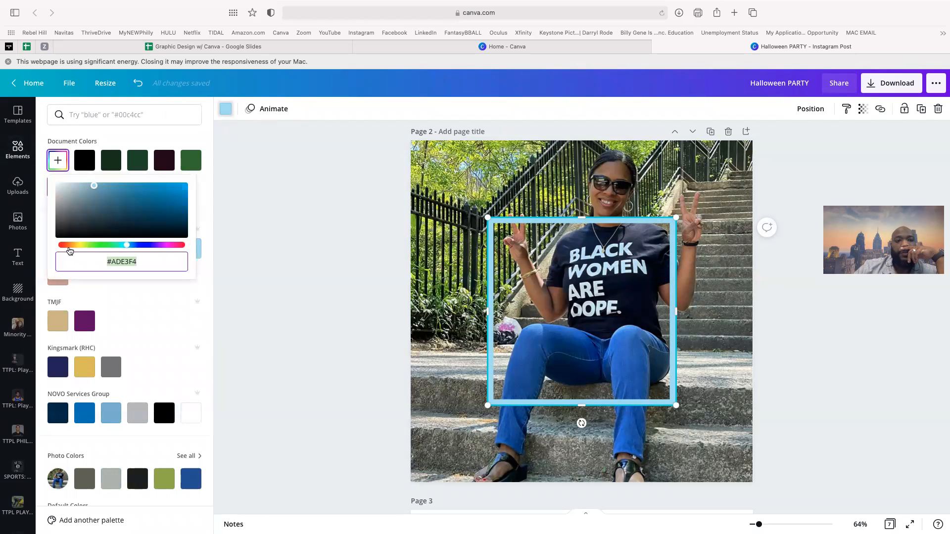
pyautogui.click(61, 246)
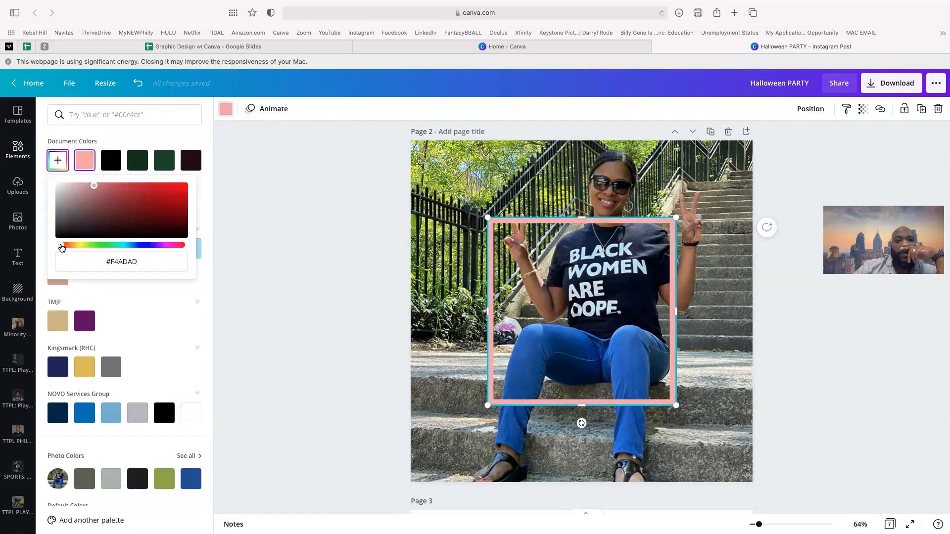
pyautogui.click(178, 191)
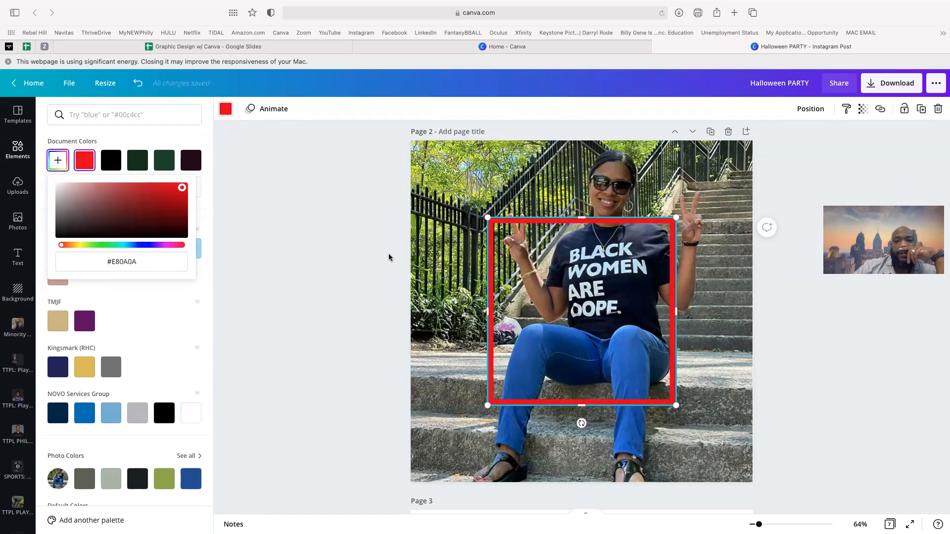
pyautogui.click(527, 311)
pyautogui.click(728, 328)
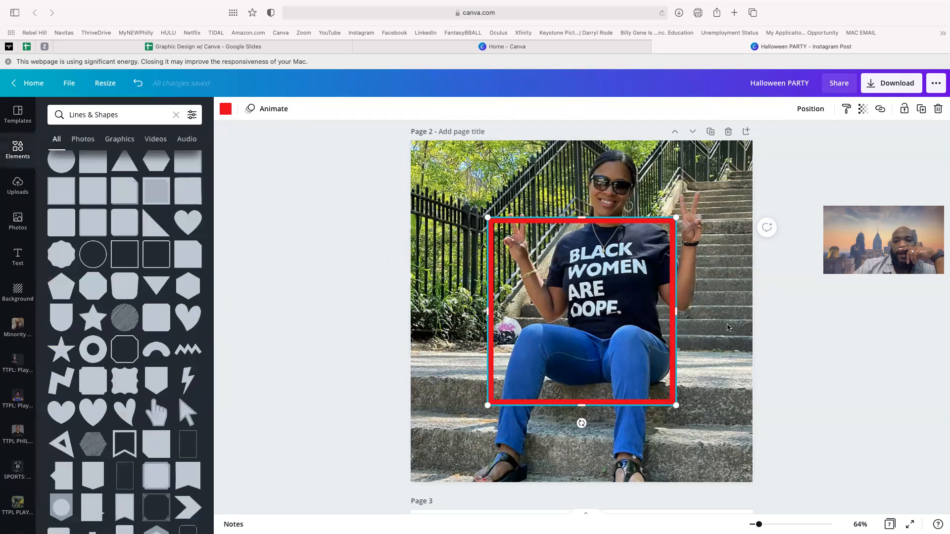
# - Stretch the red square into a large, wide rectangle over the photo
pyautogui.moveTo(488, 218)
pyautogui.mouseDown()
pyautogui.moveTo(530, 250)
pyautogui.moveTo(476, 206)
pyautogui.mouseUp()
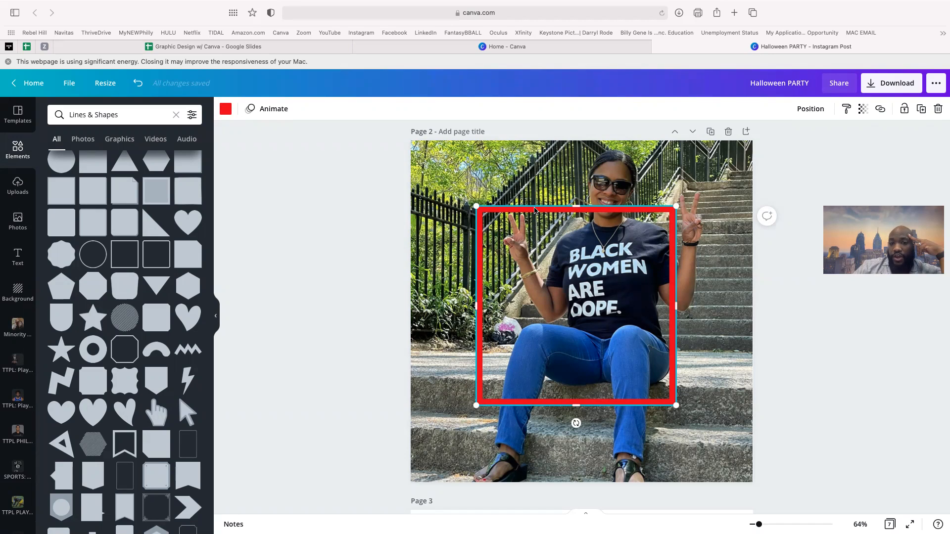
pyautogui.moveTo(478, 208); pyautogui.dragTo(419, 143)
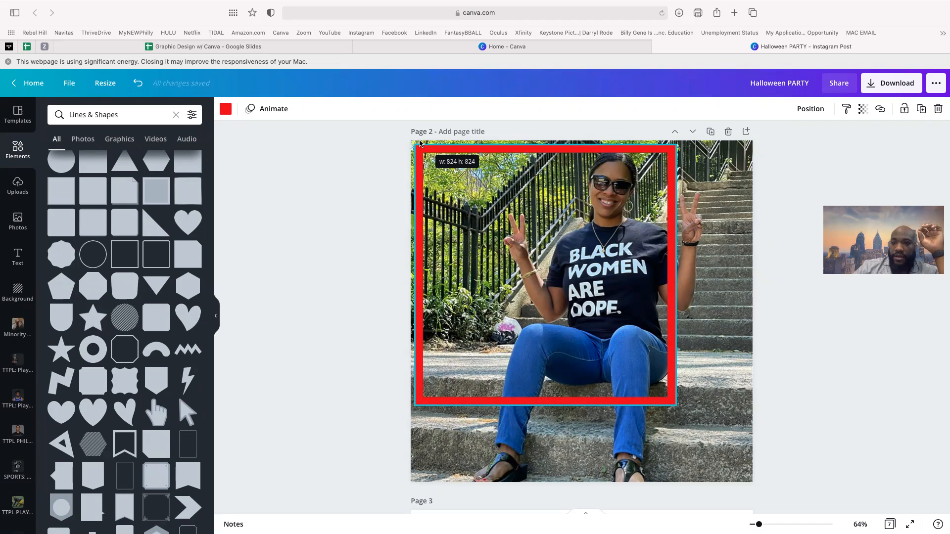
pyautogui.moveTo(419, 143); pyautogui.dragTo(600, 330)
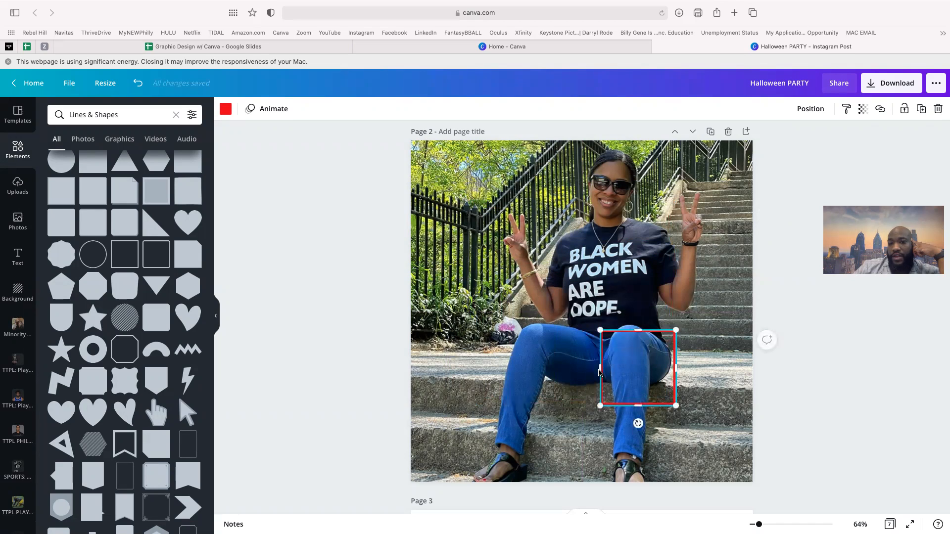
pyautogui.moveTo(598, 369); pyautogui.dragTo(429, 368)
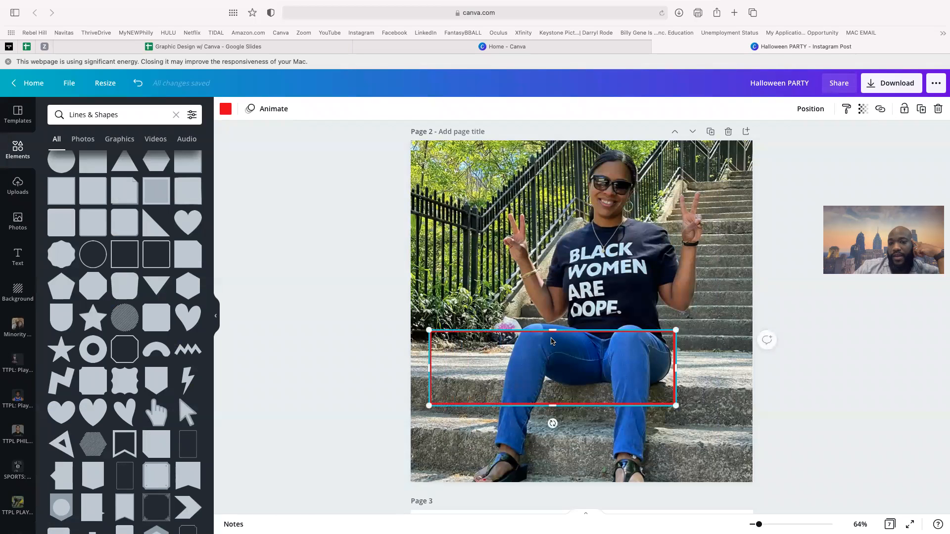
pyautogui.moveTo(553, 330); pyautogui.dragTo(277, 10)
# - Fine-tune the red frame's edges and position so it surrounds the seated woman down to her feet
pyautogui.moveTo(423, 99); pyautogui.dragTo(453, 126)
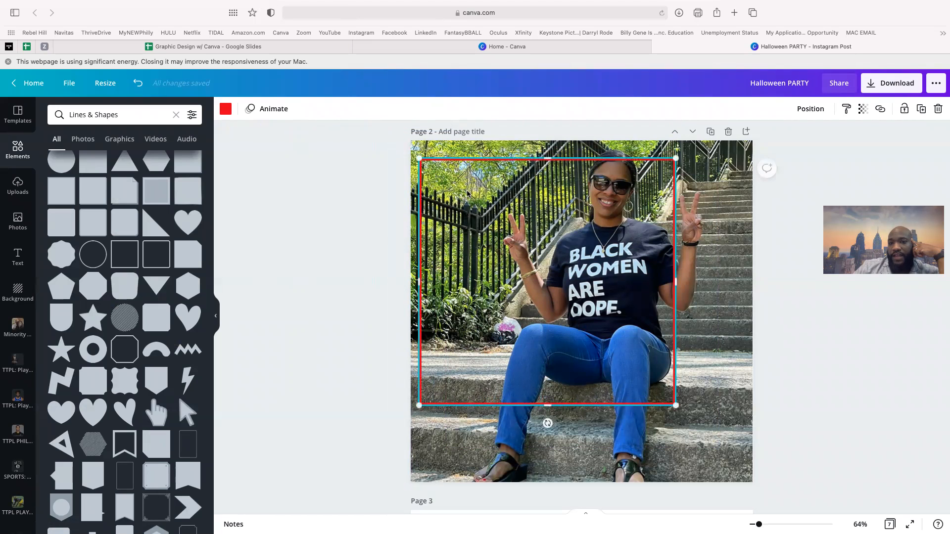
pyautogui.moveTo(467, 192)
pyautogui.mouseDown()
pyautogui.moveTo(496, 205)
pyautogui.moveTo(482, 198)
pyautogui.mouseUp()
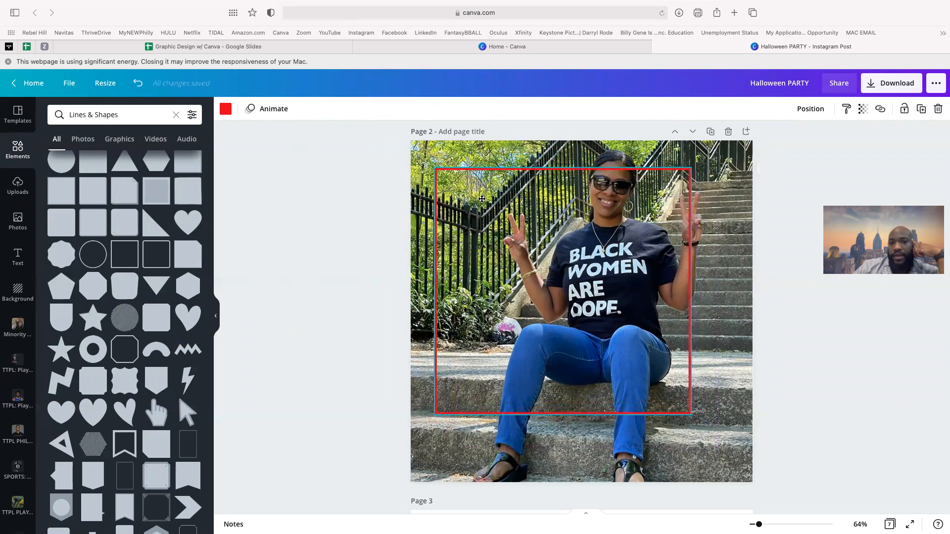
pyautogui.moveTo(732, 294)
pyautogui.mouseDown()
pyautogui.moveTo(742, 294)
pyautogui.moveTo(733, 295)
pyautogui.mouseUp()
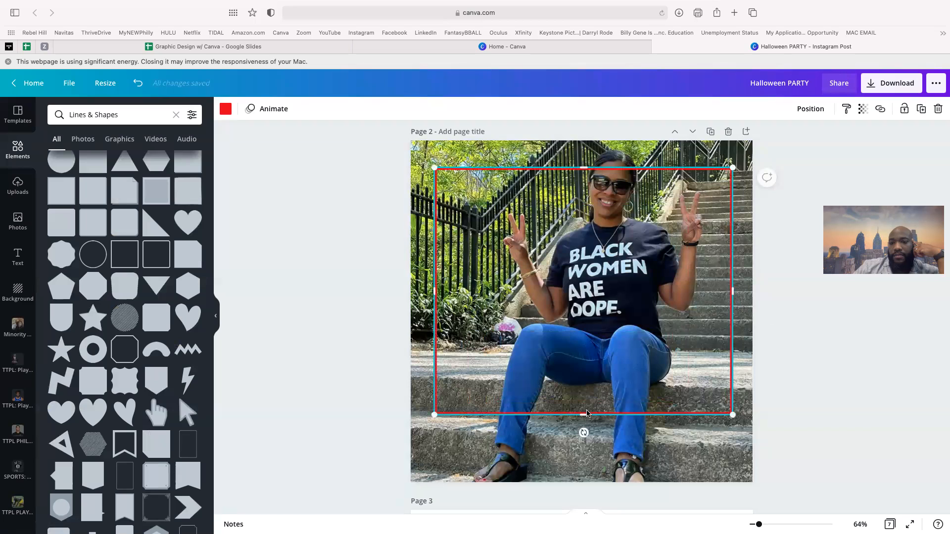
pyautogui.moveTo(584, 416); pyautogui.dragTo(590, 469)
pyautogui.moveTo(597, 377)
pyautogui.mouseDown()
pyautogui.moveTo(584, 369)
pyautogui.moveTo(598, 373)
pyautogui.mouseUp()
pyautogui.click(770, 386)
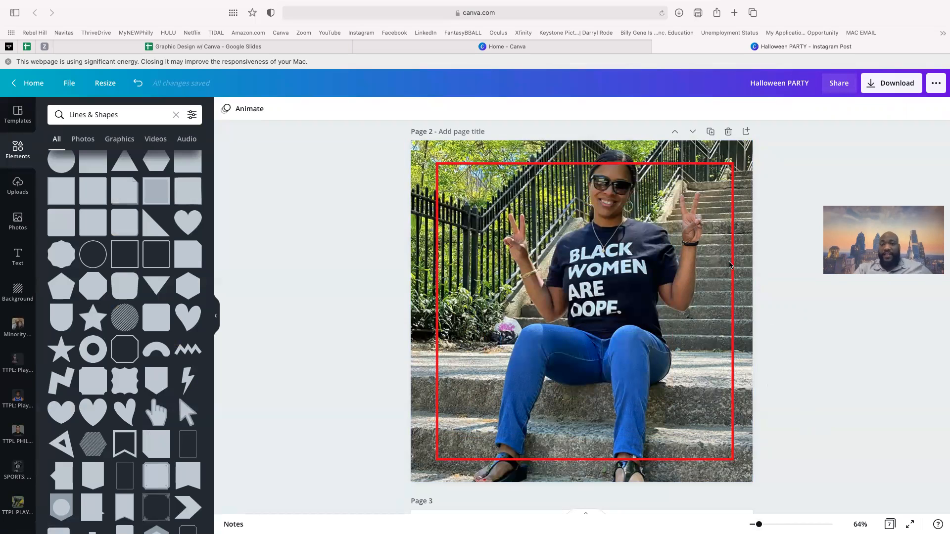
pyautogui.click(17, 186)
# - Add a second copy of the woman's photo from the RHC folder and enlarge it to cover page 2
pyautogui.scroll(-8, 20, 502)
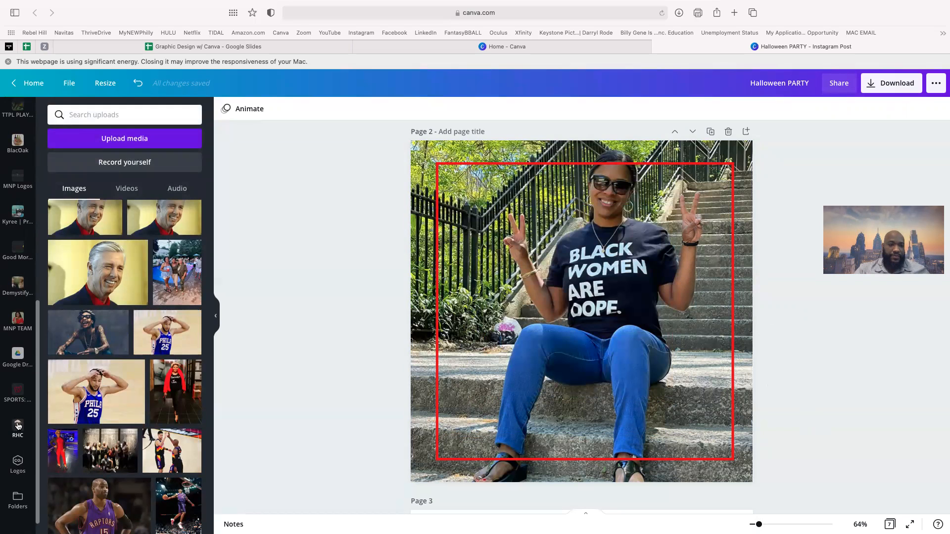
pyautogui.click(18, 426)
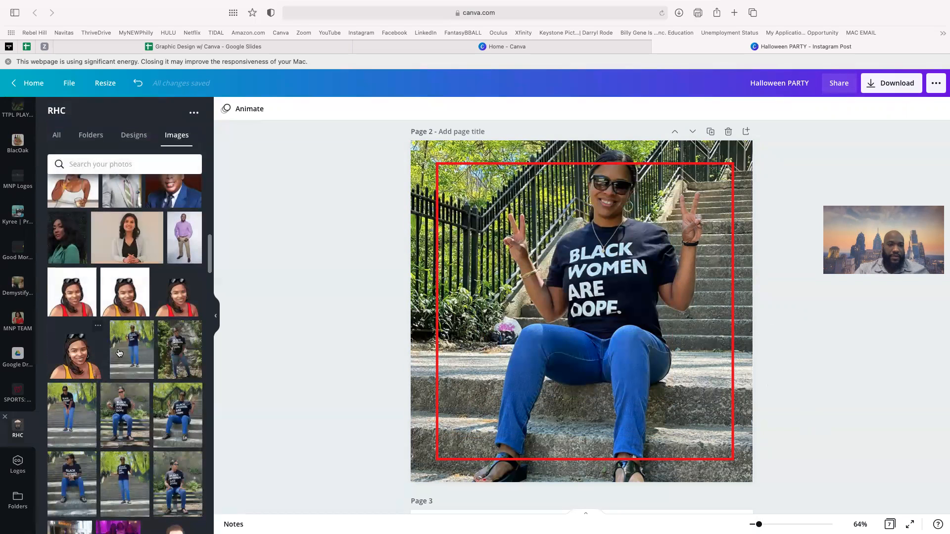
pyautogui.click(179, 412)
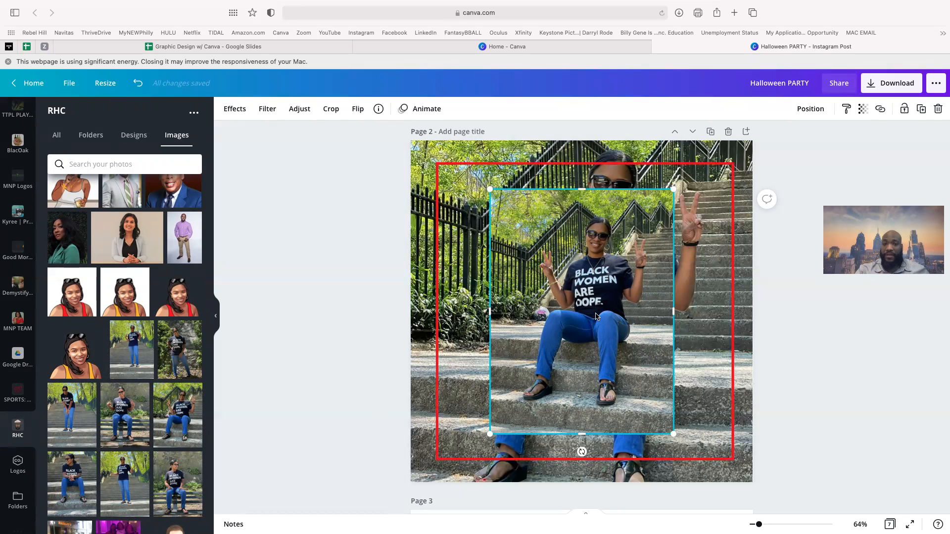
pyautogui.moveTo(604, 278); pyautogui.dragTo(685, 226)
pyautogui.moveTo(488, 430); pyautogui.dragTo(319, 525)
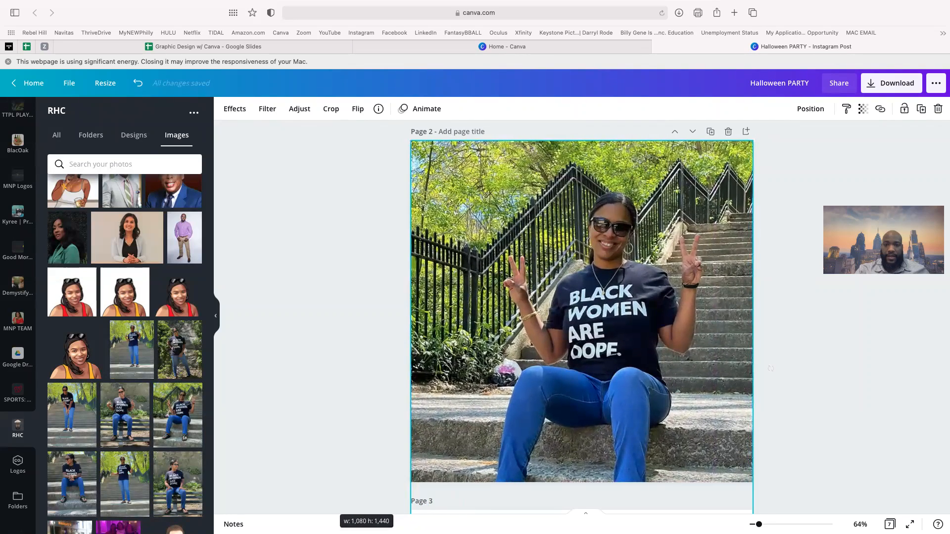
pyautogui.click(236, 110)
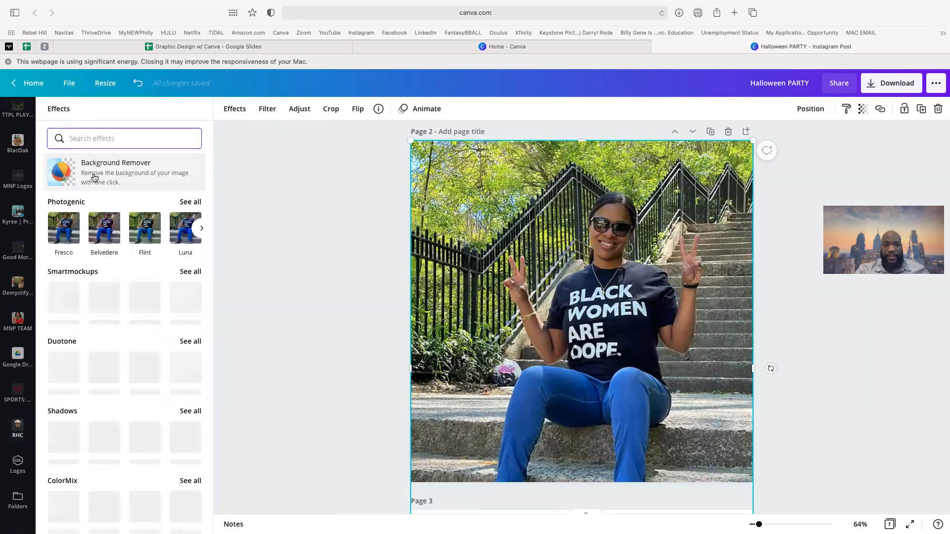
# - Try Background Remover on the covering photo, then delete it after it fails to load
pyautogui.click(92, 177)
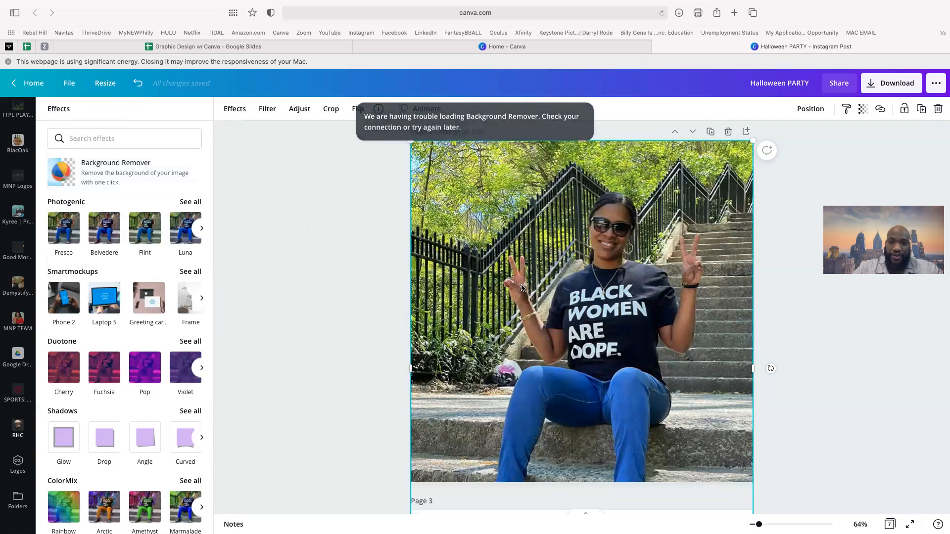
pyautogui.press('Delete')
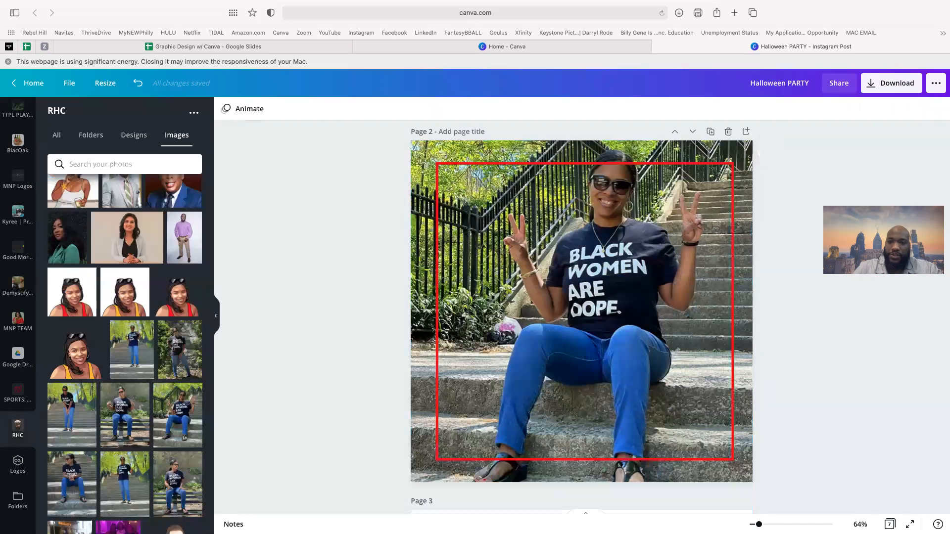
# - Add the seated-woman photo again, remove its background, and move and enlarge the cutout at upper right
pyautogui.click(186, 421)
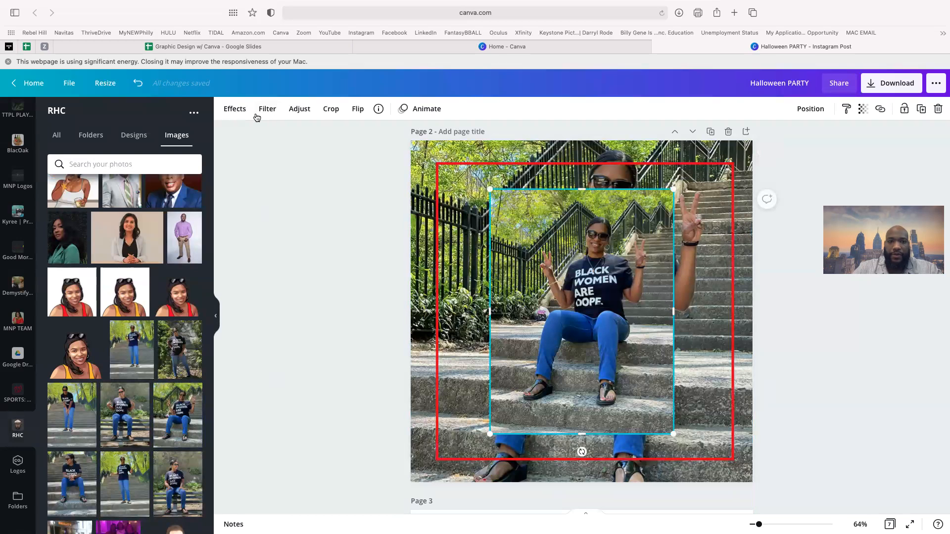
pyautogui.click(239, 111)
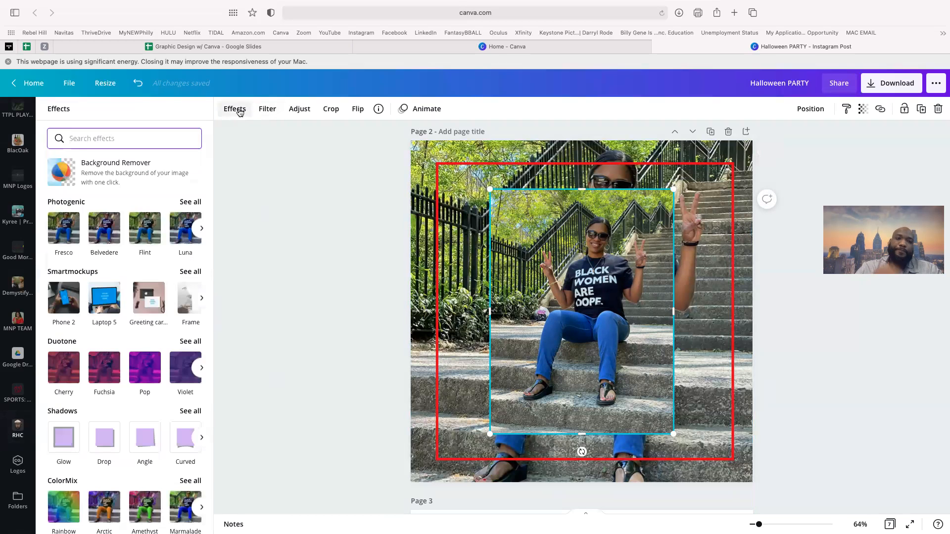
pyautogui.click(139, 172)
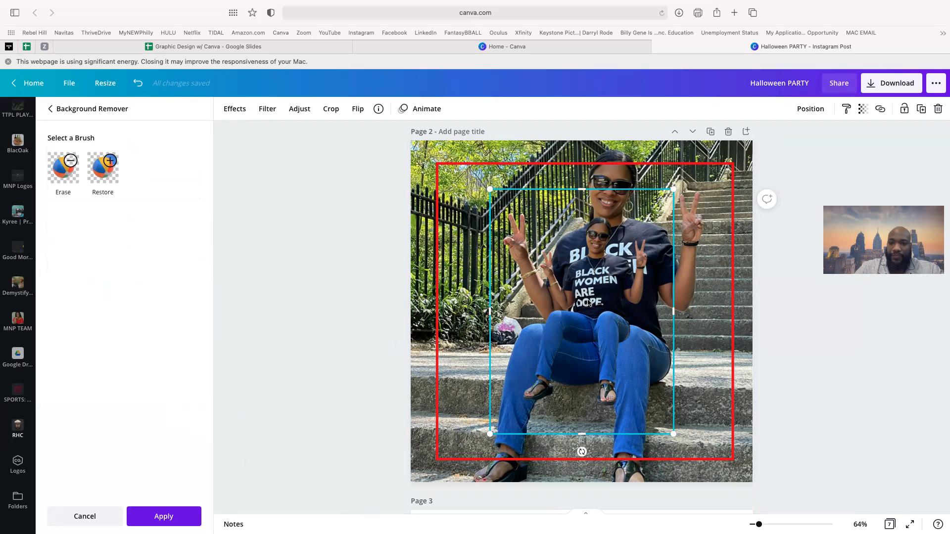
pyautogui.moveTo(600, 288); pyautogui.dragTo(624, 243)
pyautogui.click(168, 517)
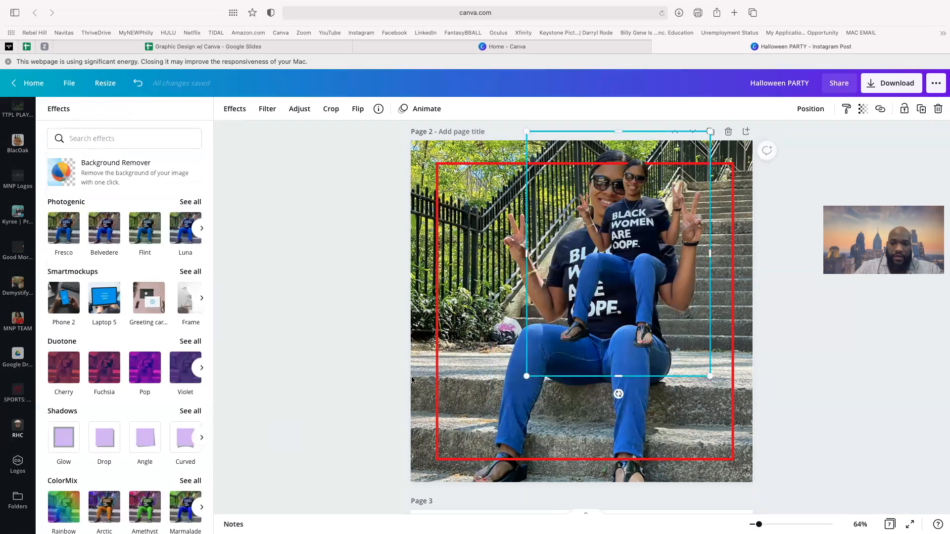
pyautogui.moveTo(667, 268); pyautogui.dragTo(710, 244)
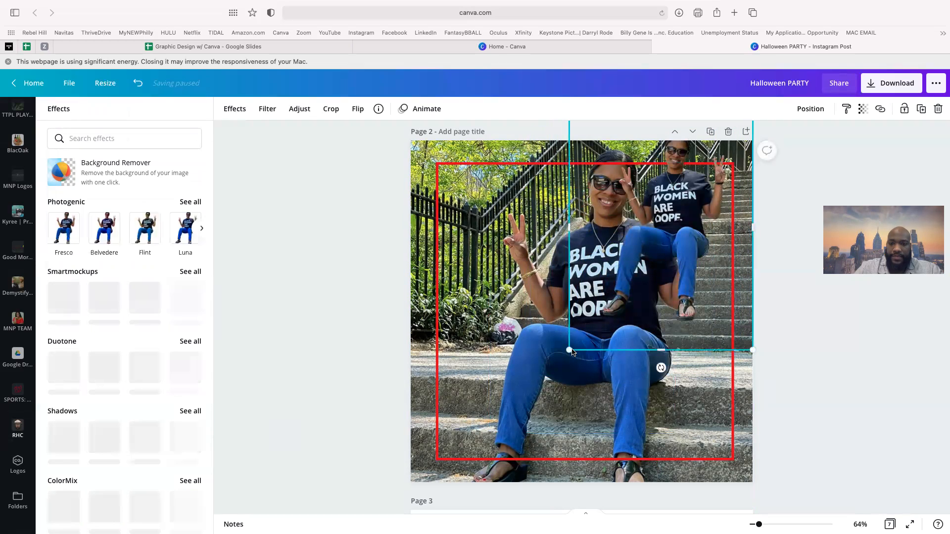
pyautogui.moveTo(569, 350); pyautogui.dragTo(350, 515)
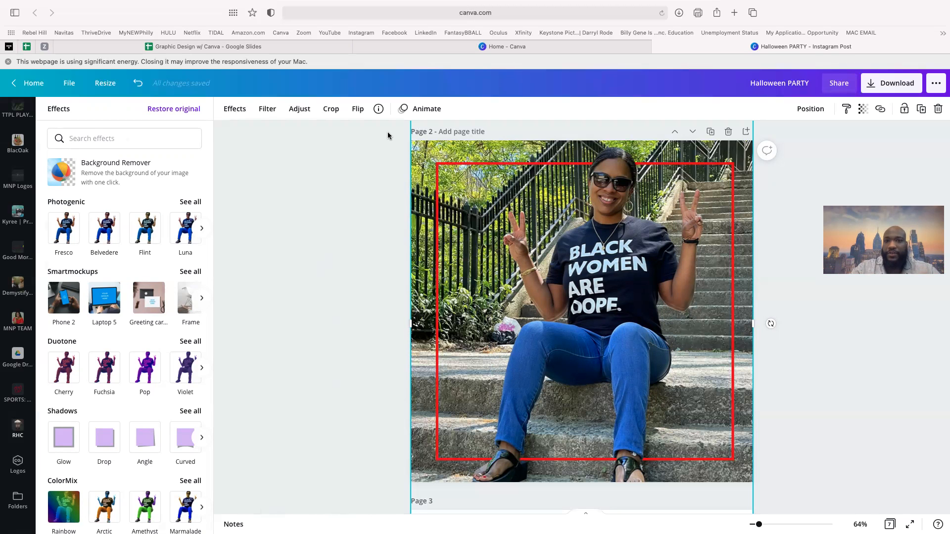
# - Return to the Canva home page
pyautogui.click(505, 46)
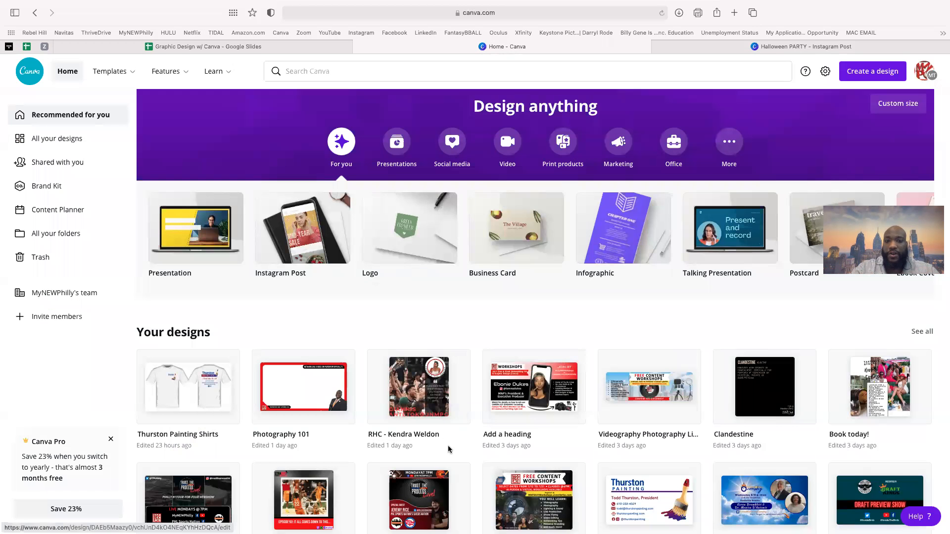
# - Open the TTPL NEW OVERLAYS design from Your designs and show its page 3
pyautogui.scroll(-3, 417, 259)
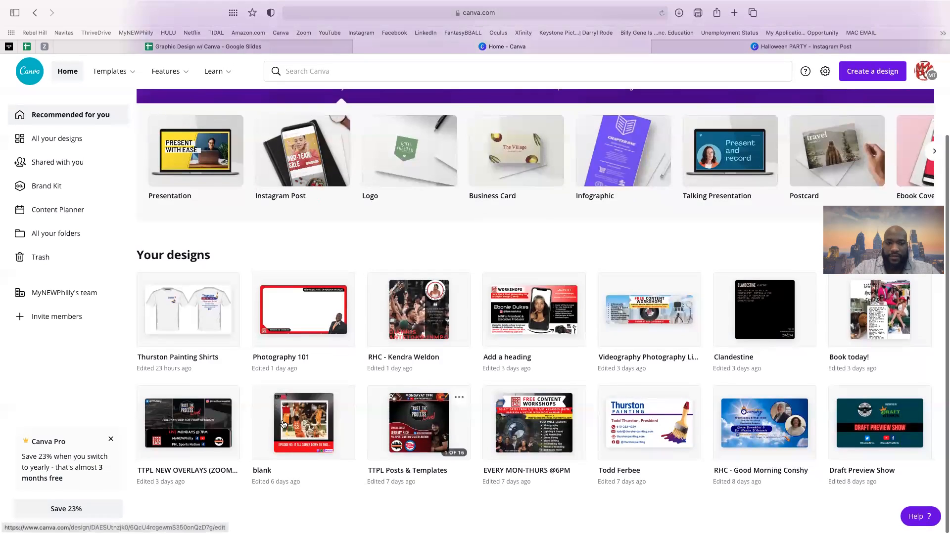
pyautogui.click(463, 443)
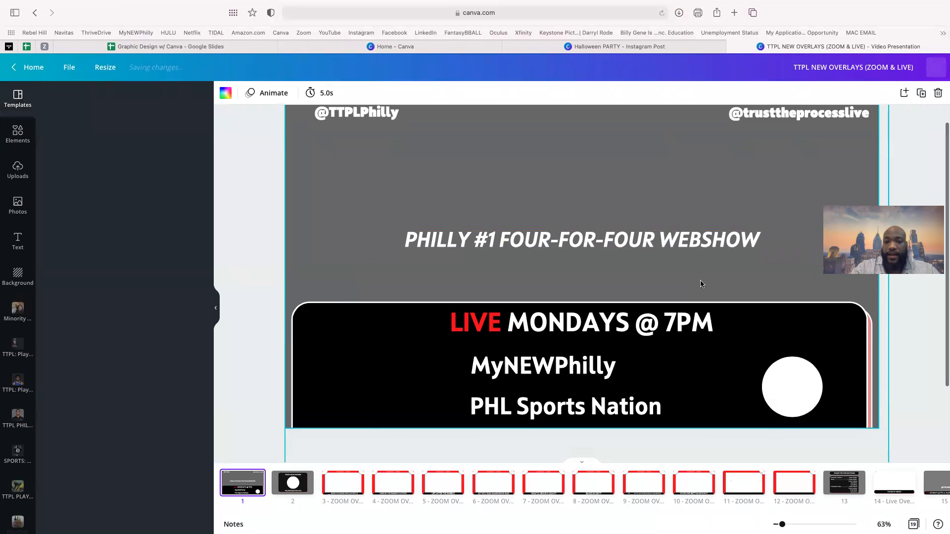
pyautogui.click(349, 487)
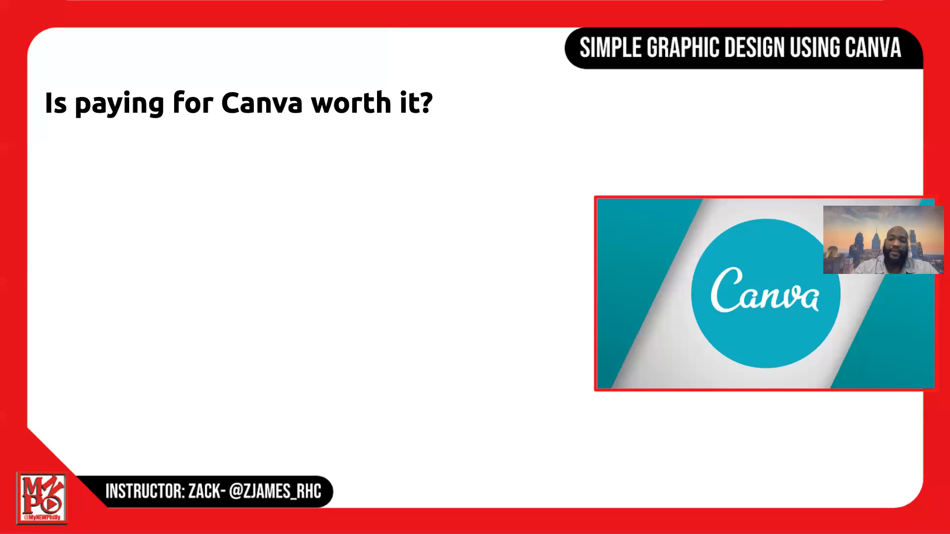
# - Reveal the Transparency and Smart Mockups bullets, then switch back to the Canva browser window
pyautogui.press('Right')
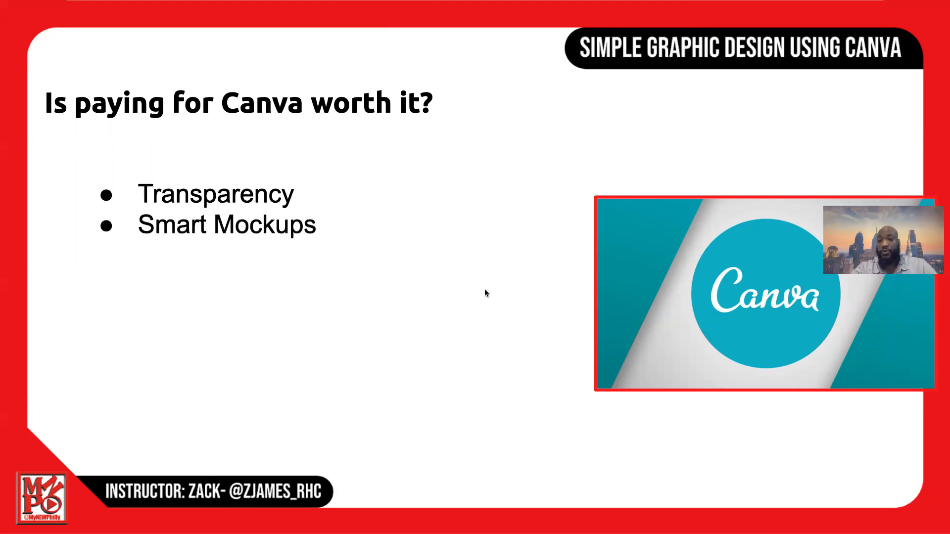
pyautogui.hotkey('ctrl', 'Right')
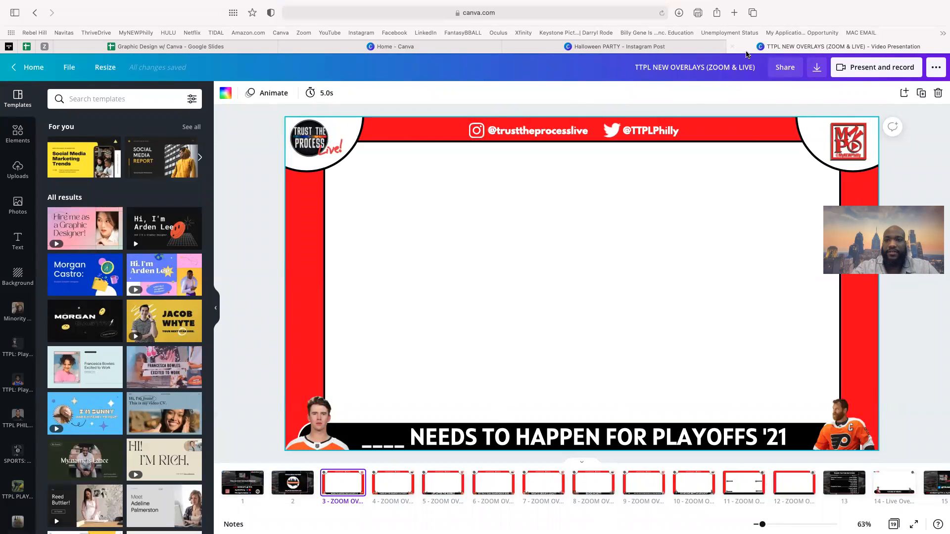
# - Close the TTPL overlays tab and delete the cutout photo from page 2 of Halloween PARTY
pyautogui.click(732, 48)
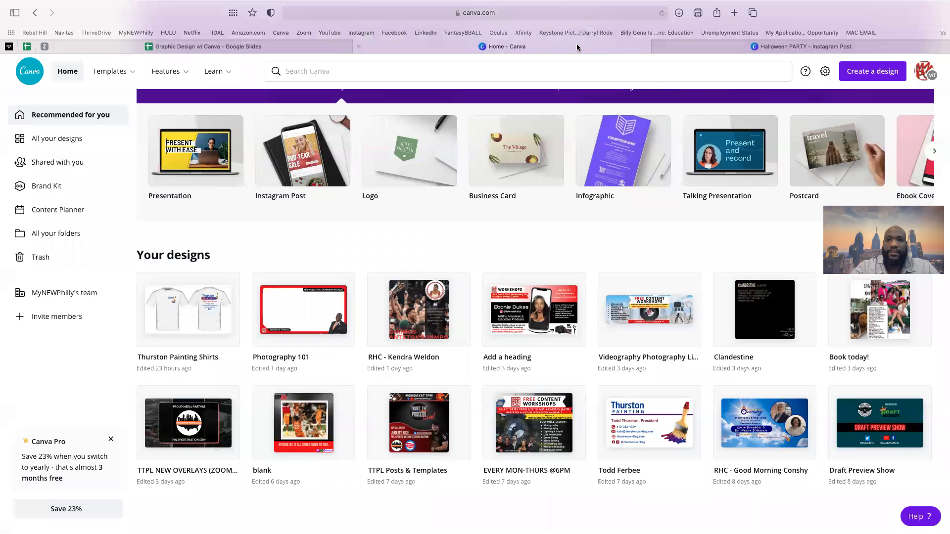
pyautogui.click(678, 48)
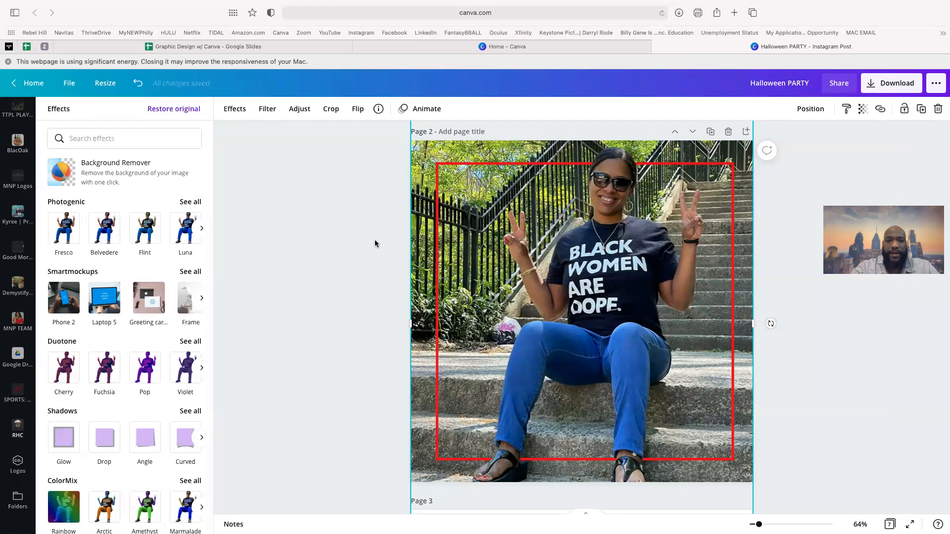
pyautogui.click(762, 305)
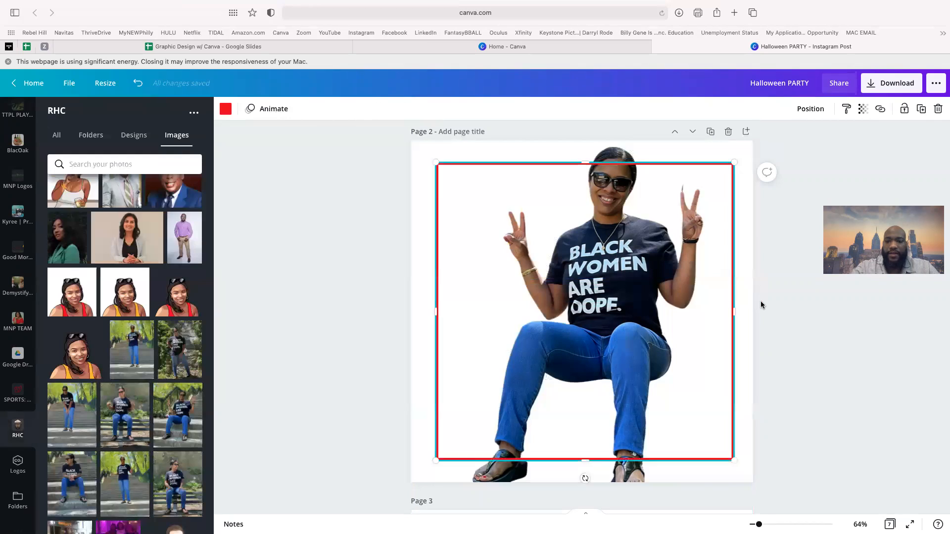
pyautogui.click(636, 259)
pyautogui.press('Delete')
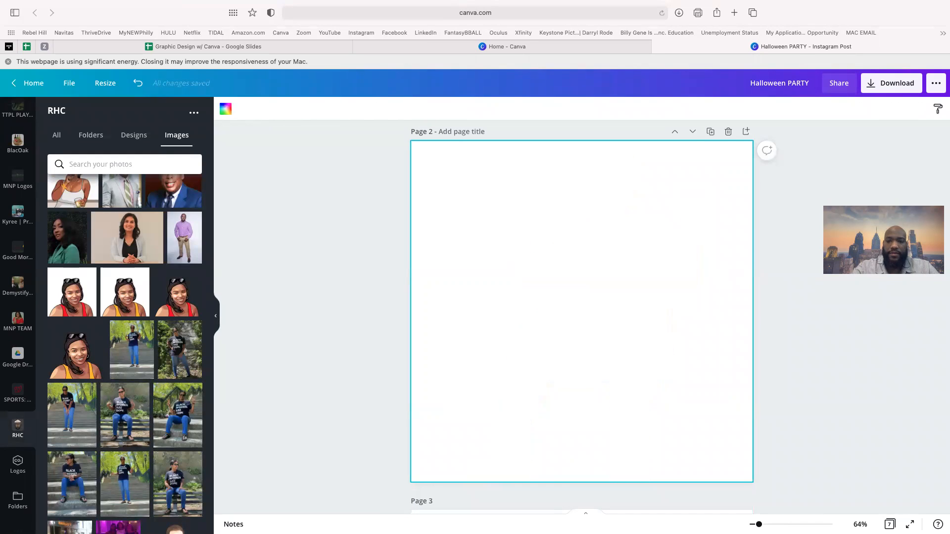
pyautogui.scroll(10, 18, 257)
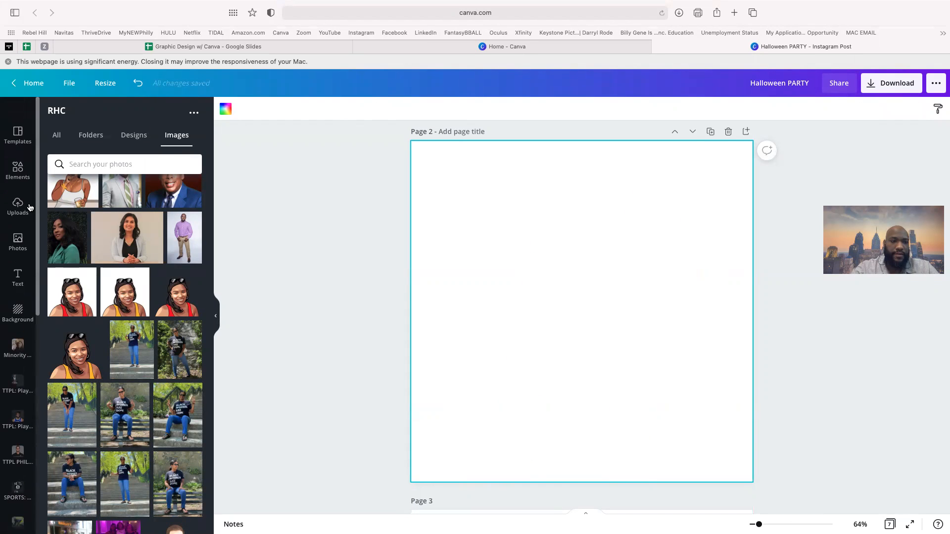
pyautogui.click(18, 257)
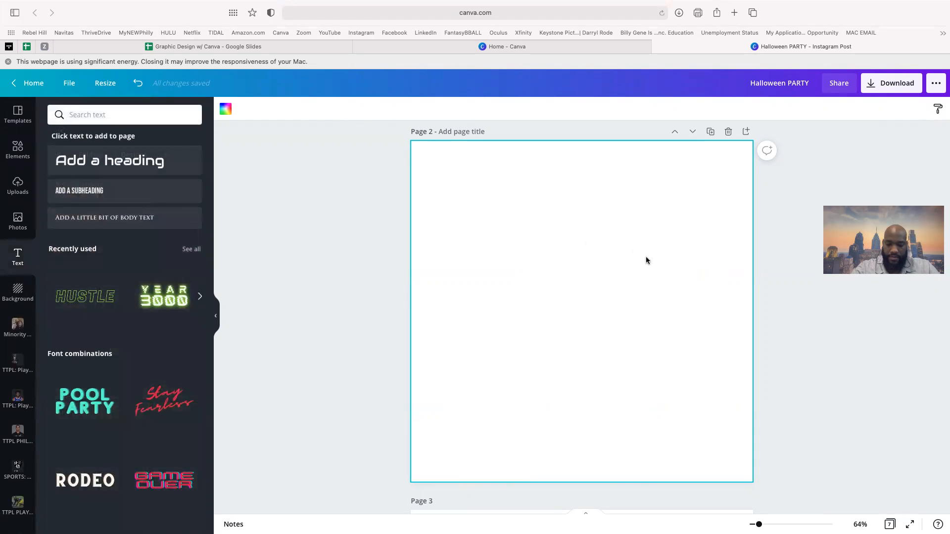
pyautogui.click(143, 169)
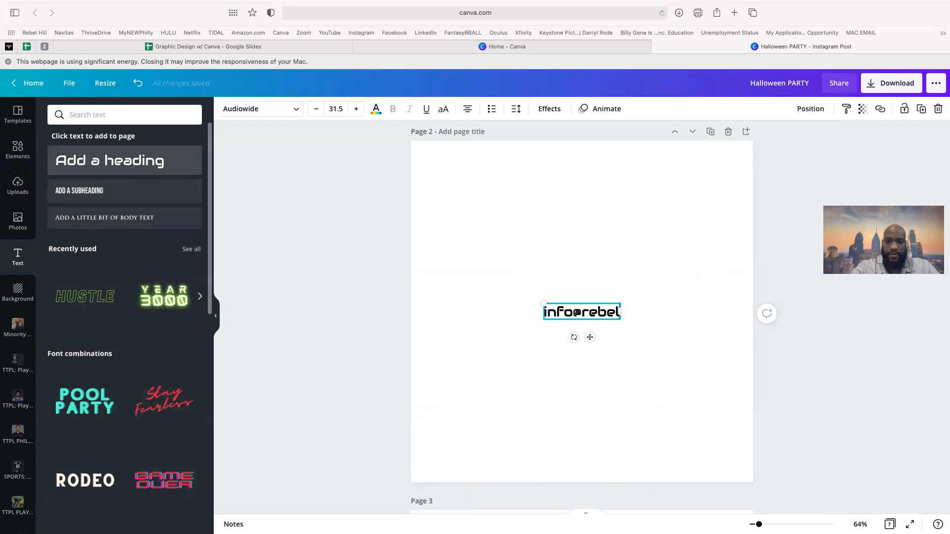
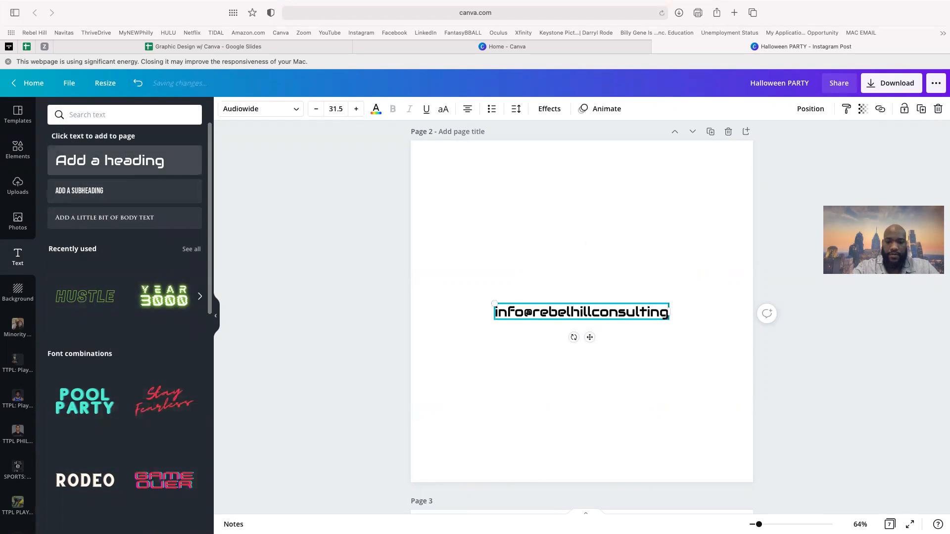
pyautogui.press('Return')
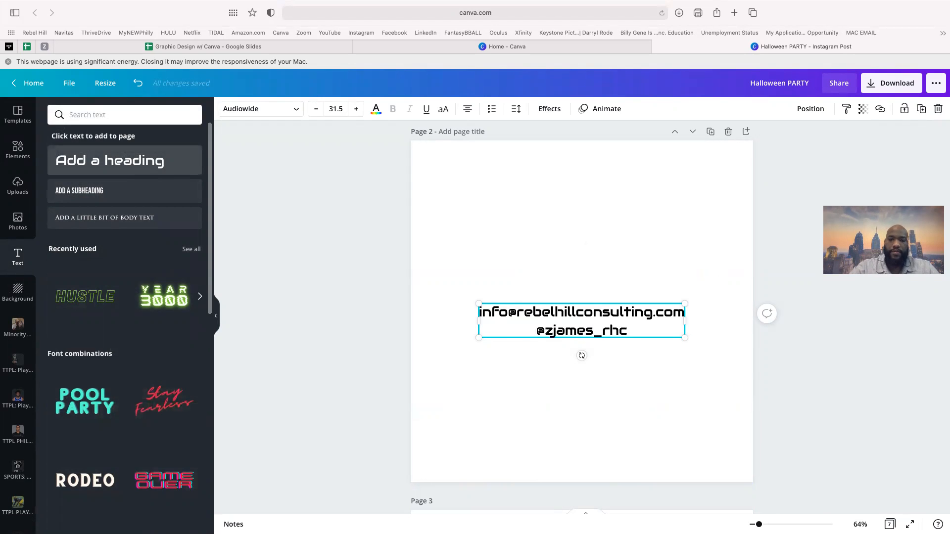
pyautogui.press('super+a')
pyautogui.click(302, 118)
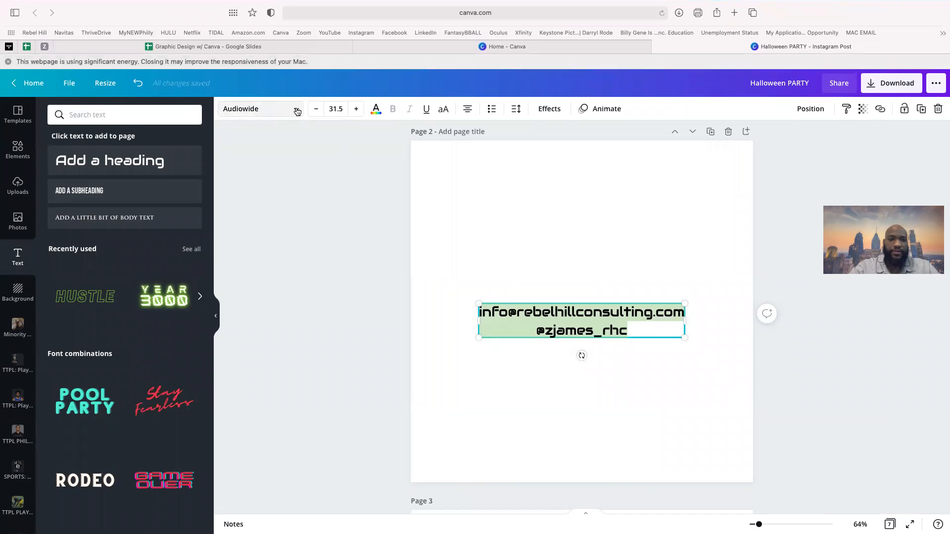
pyautogui.click(102, 185)
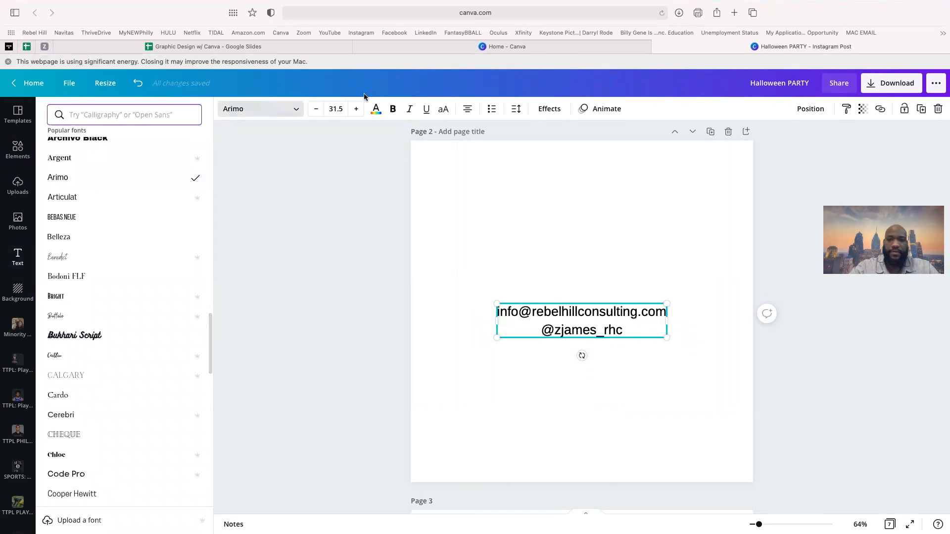
pyautogui.click(356, 109)
pyautogui.click(356, 108)
pyautogui.click(356, 109)
pyautogui.click(356, 109)
pyautogui.click(356, 109)
pyautogui.click(356, 109)
pyautogui.click(357, 109)
pyautogui.click(356, 109)
pyautogui.click(356, 109)
pyautogui.click(356, 109)
pyautogui.doubleClick(356, 109)
pyautogui.click(356, 109)
pyautogui.doubleClick(357, 109)
pyautogui.doubleClick(357, 109)
pyautogui.doubleClick(357, 109)
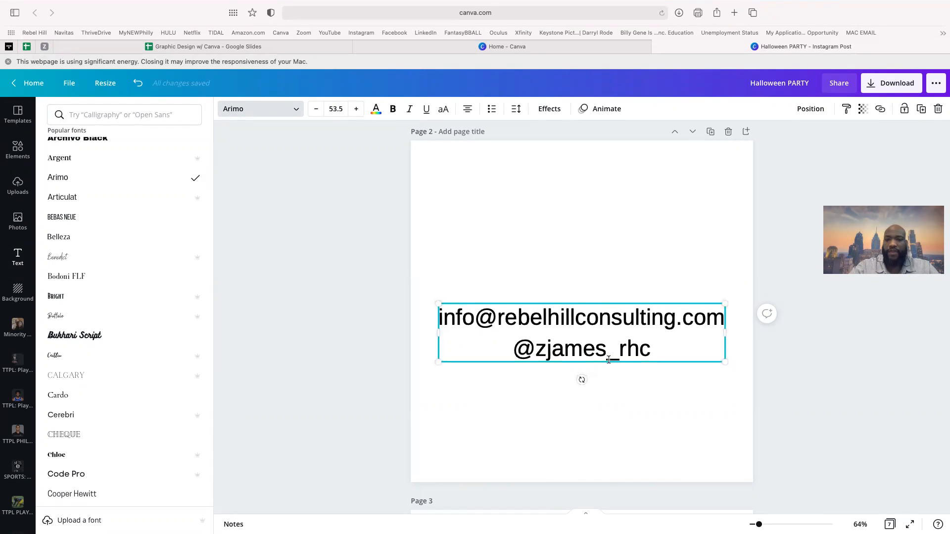
pyautogui.click(668, 396)
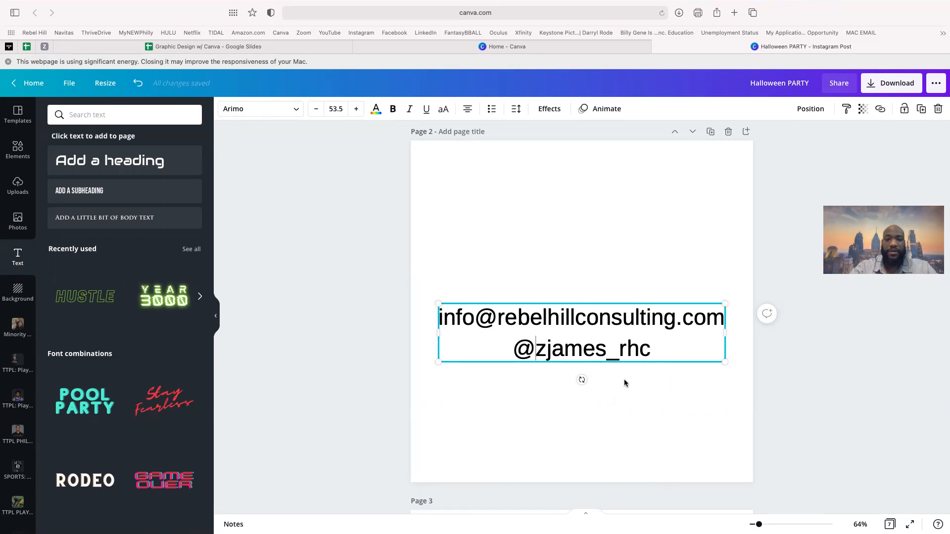
pyautogui.click(572, 231)
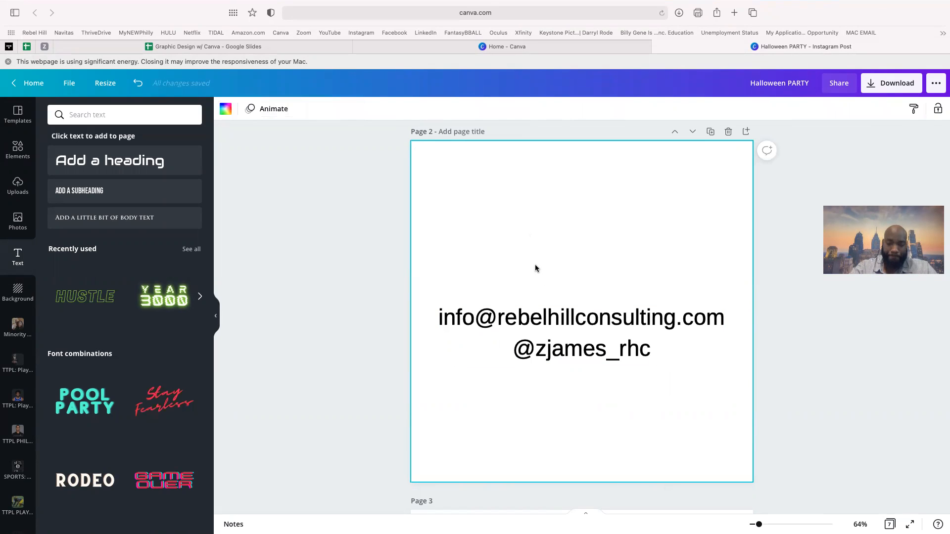
pyautogui.moveTo(541, 268); pyautogui.dragTo(577, 414)
pyautogui.press('Delete')
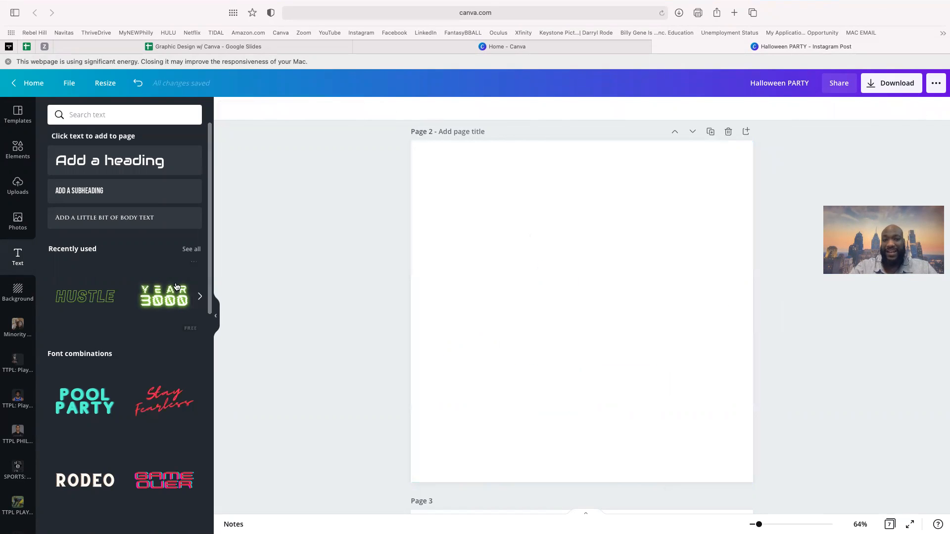
pyautogui.click(21, 154)
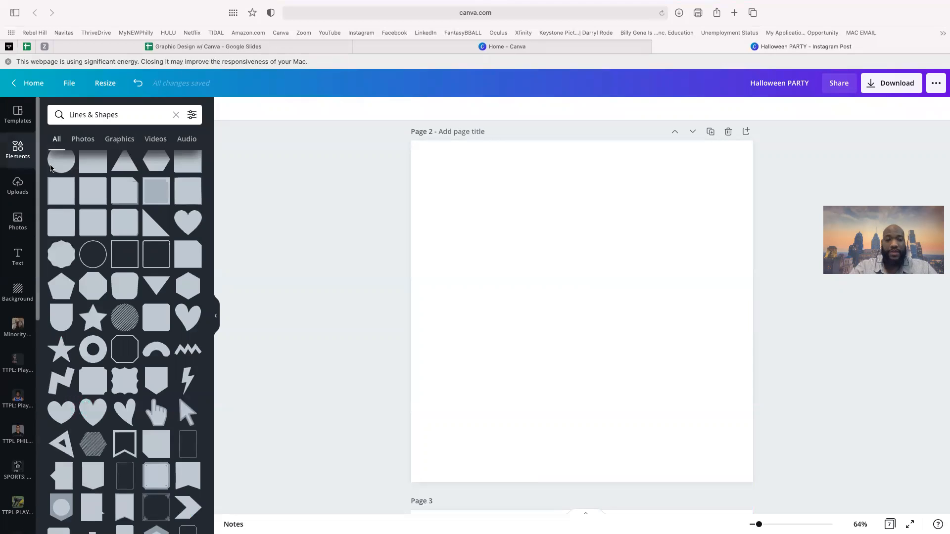
# - Add the uploaded basketball player photo to Page 2
pyautogui.click(19, 192)
pyautogui.scroll(5, 97, 287)
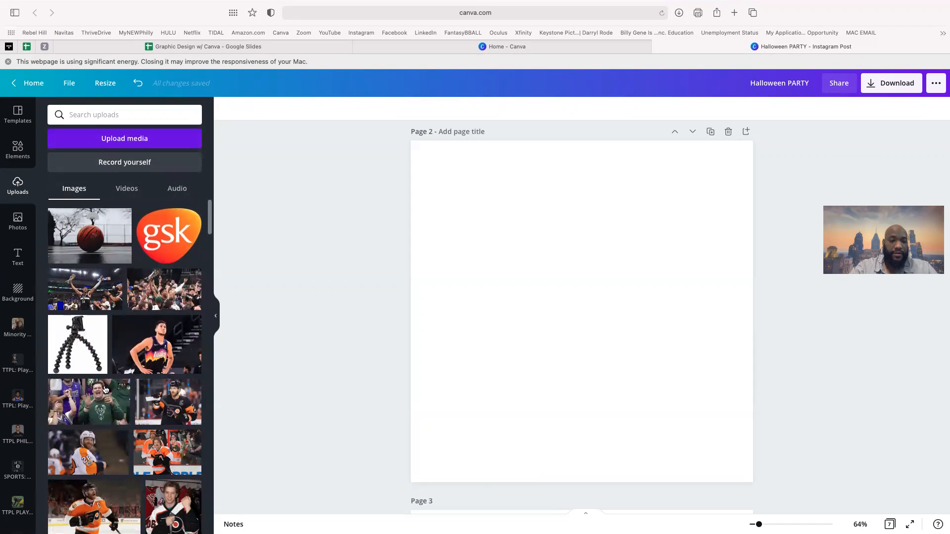
pyautogui.click(120, 323)
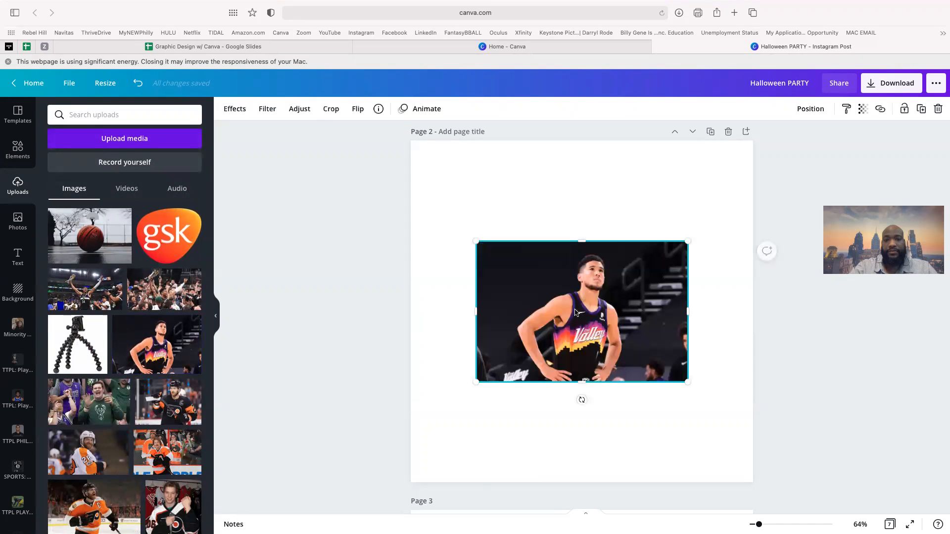
# - Preview the photo in the Laptop 5 smartmockup from the full Smartmockups list
pyautogui.click(241, 118)
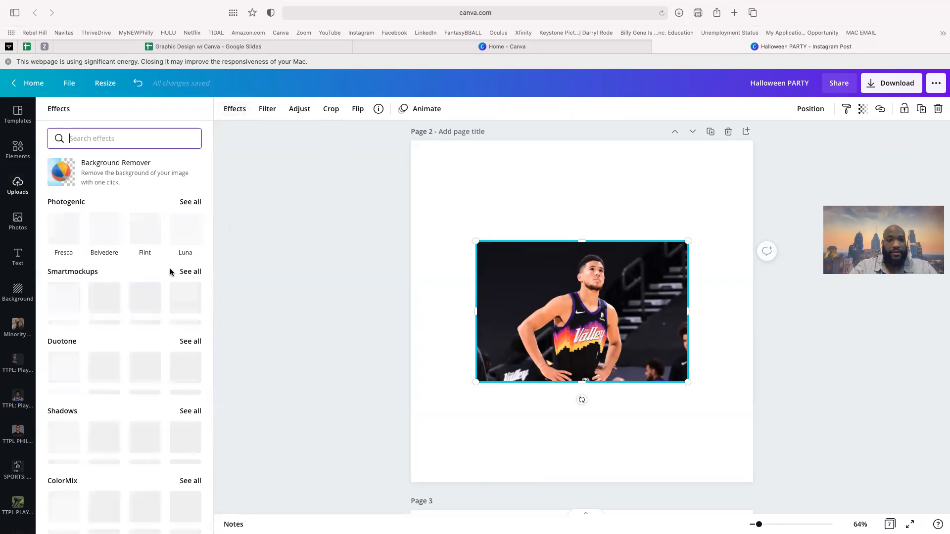
pyautogui.click(192, 272)
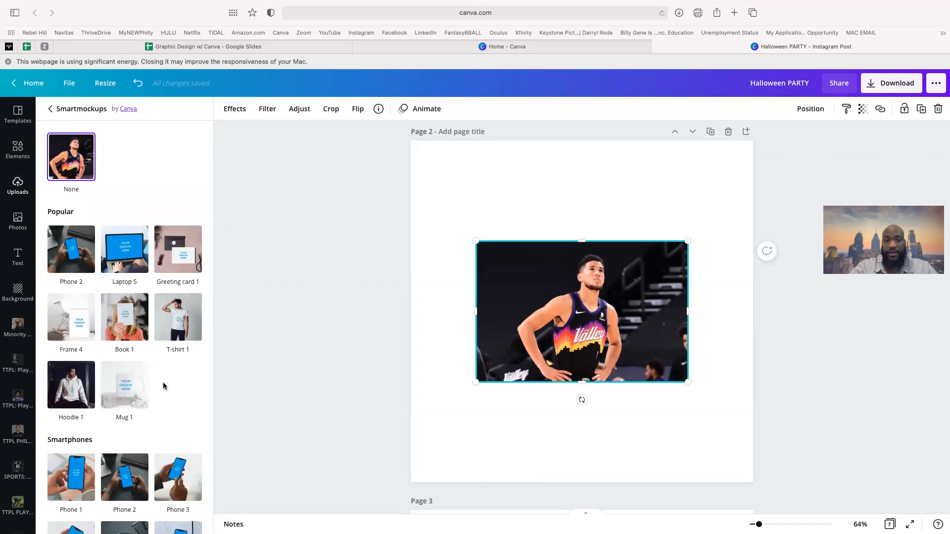
pyautogui.scroll(-2, 111, 296)
pyautogui.scroll(2, 114, 295)
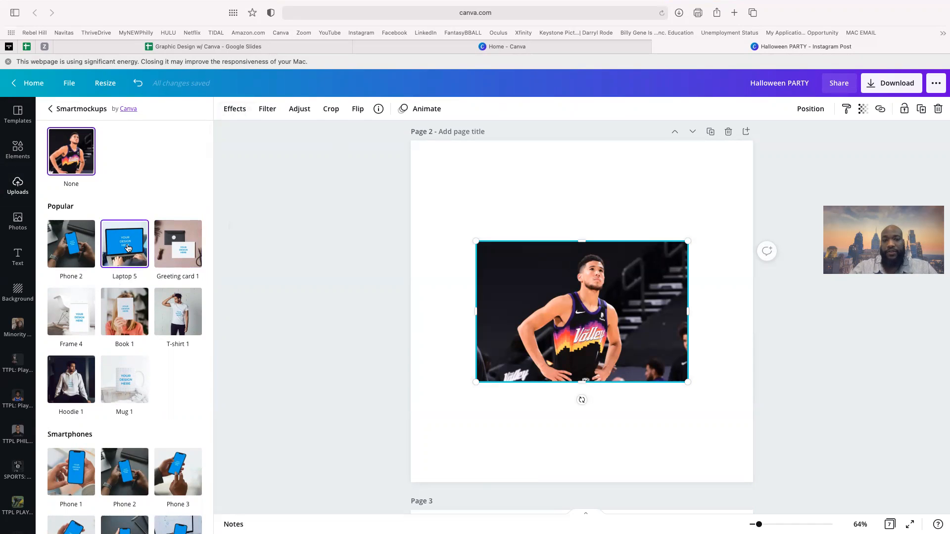
pyautogui.click(127, 248)
# - Try the Laptop 2, Laptop 12 and Desktop 10 monitor smartmockups on the basketball photo
pyautogui.click(127, 248)
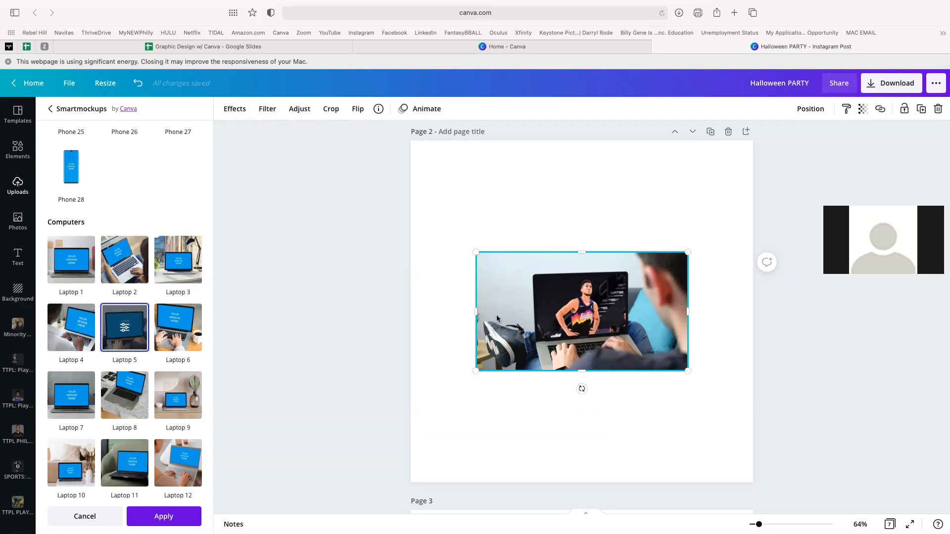
pyautogui.scroll(-5, 167, 288)
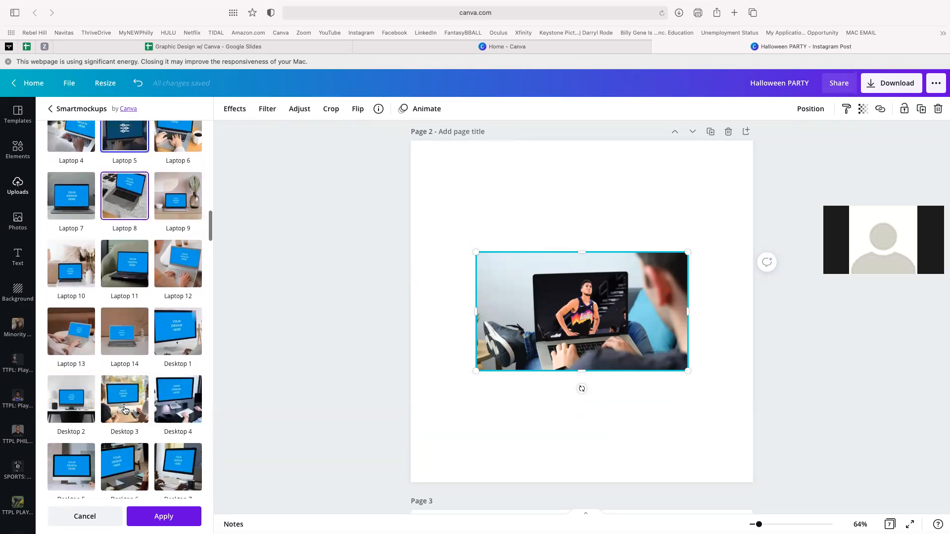
pyautogui.click(177, 260)
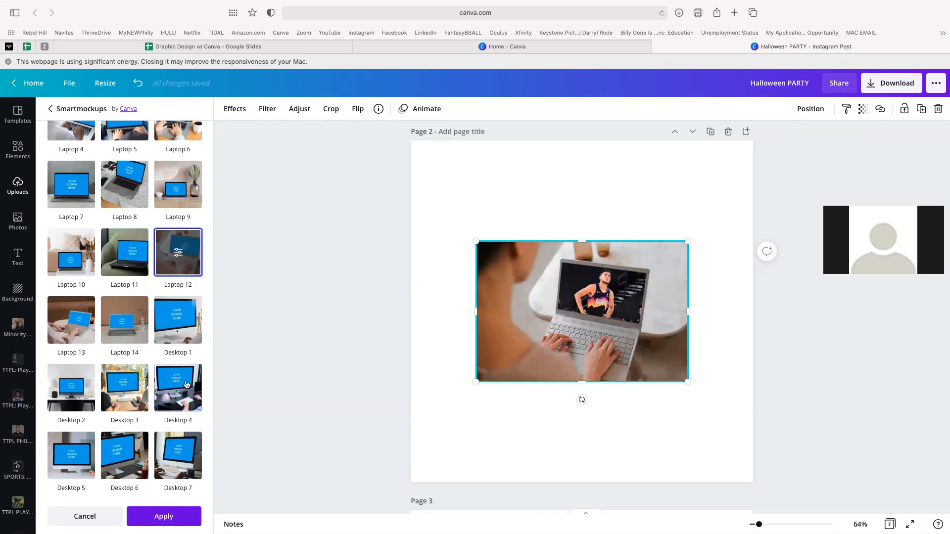
pyautogui.scroll(-3, 188, 386)
pyautogui.scroll(-3, 186, 384)
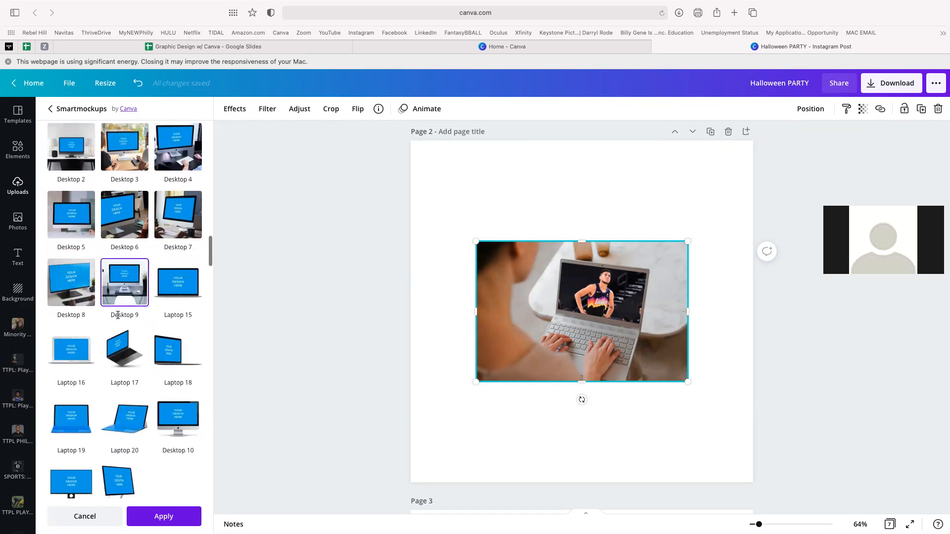
pyautogui.scroll(-3, 151, 342)
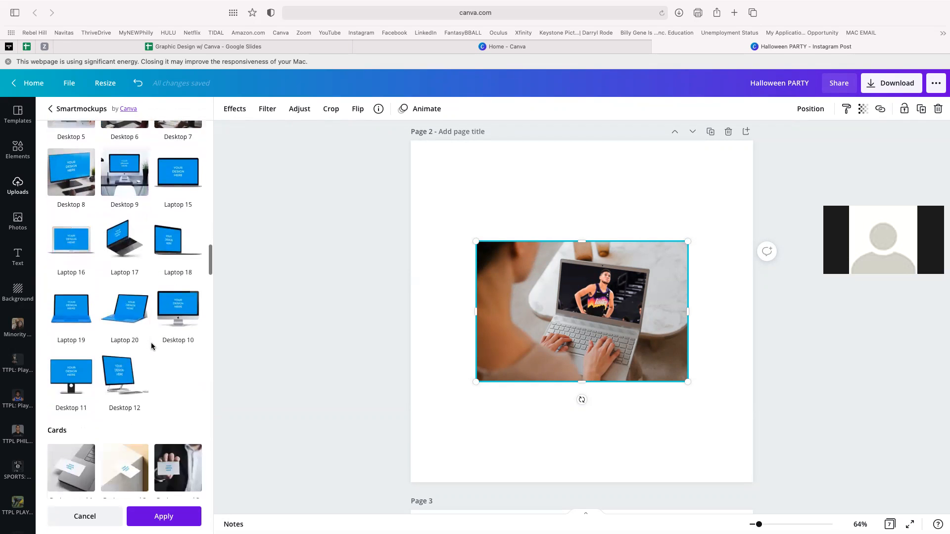
pyautogui.click(190, 295)
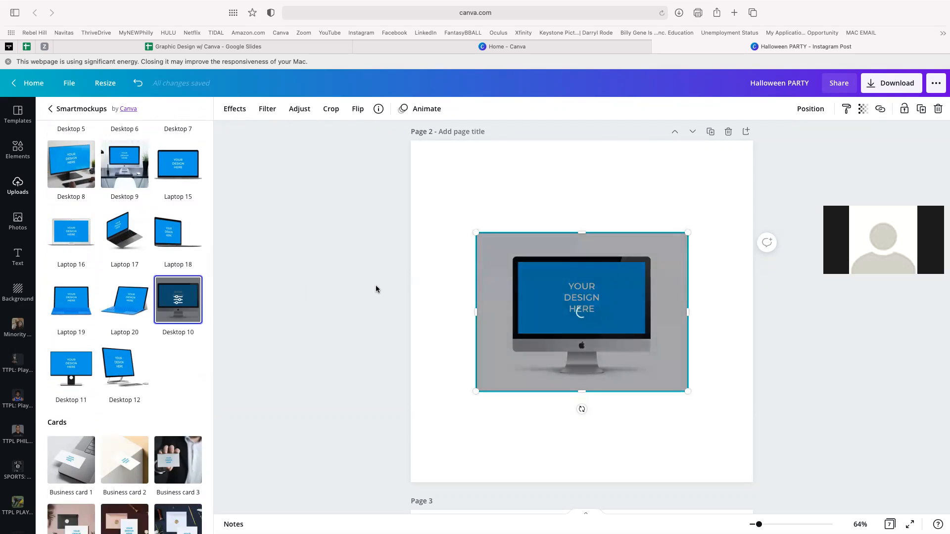
# - Reposition and enlarge the Desktop 10 monitor mockup to span nearly Page 2's full width
pyautogui.moveTo(619, 244); pyautogui.dragTo(688, 179)
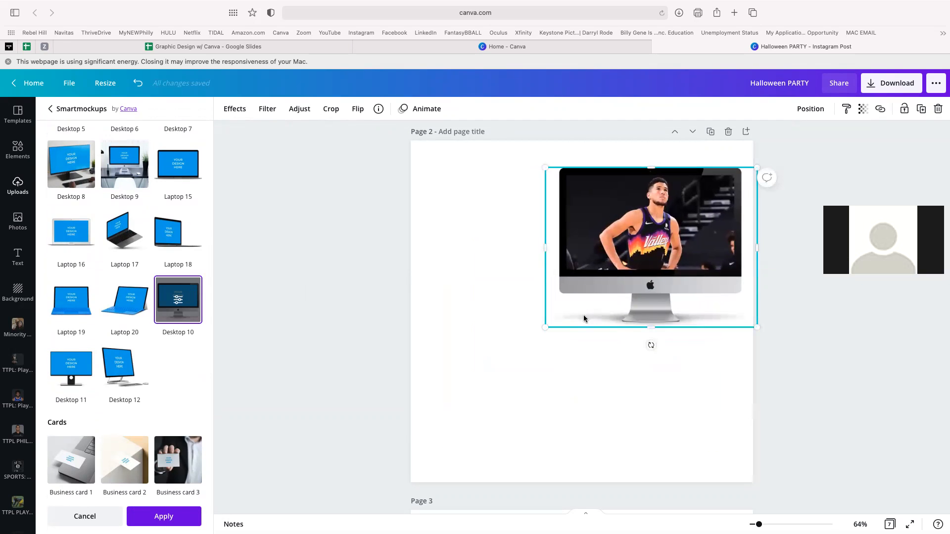
pyautogui.moveTo(545, 327); pyautogui.dragTo(410, 383)
pyautogui.moveTo(560, 305); pyautogui.dragTo(550, 320)
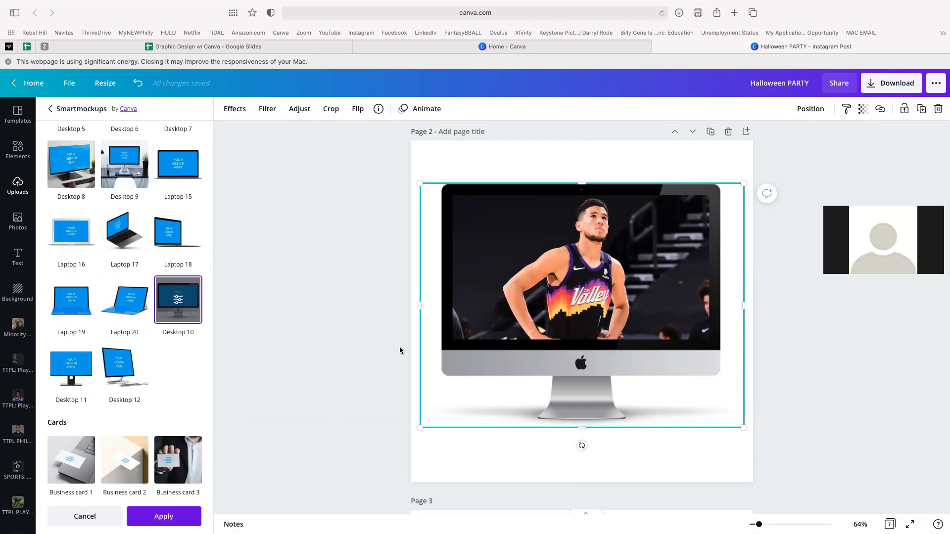
pyautogui.scroll(-8, 171, 384)
pyautogui.scroll(-10, 171, 384)
pyautogui.scroll(-10, 171, 384)
pyautogui.scroll(-2, 171, 384)
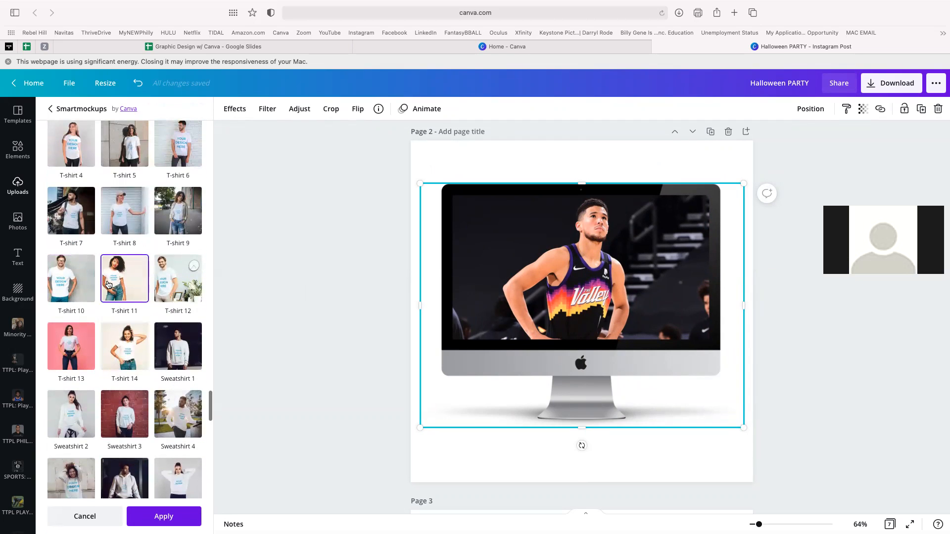
# - Put the basketball photo on the T-shirt 10 smartmockup, briefly advancing the Google Slides slide
pyautogui.click(68, 282)
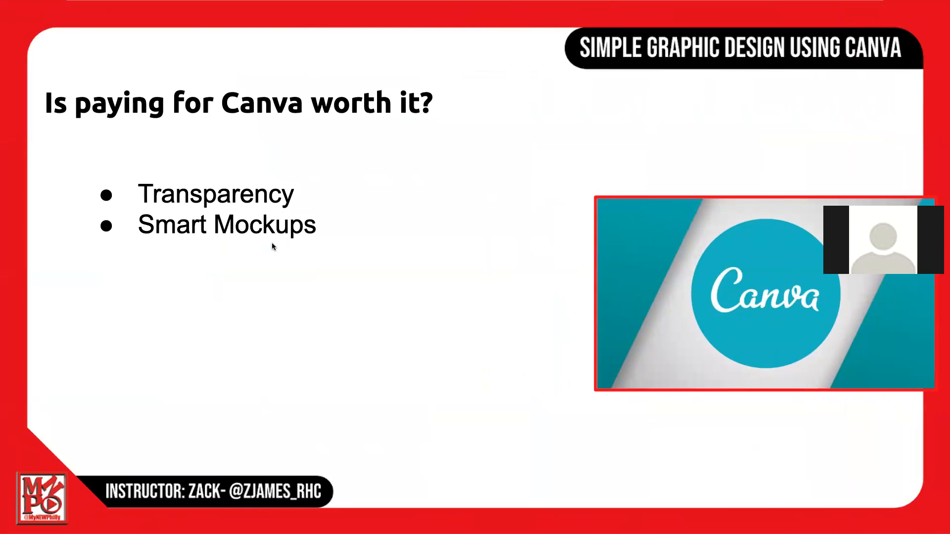
pyautogui.press('Right')
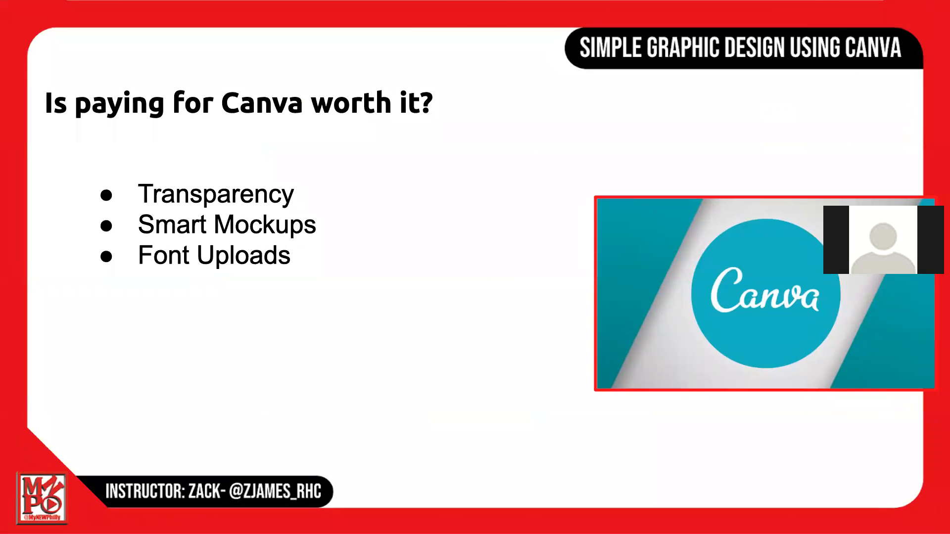
pyautogui.hotkey('ctrl', 'Right')
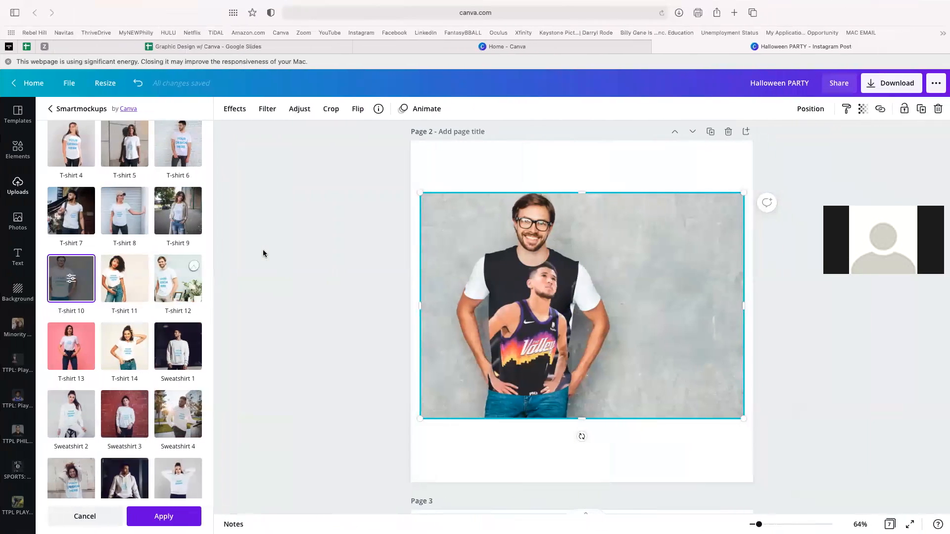
# - Delete the T-shirt mockup image from Page 2
pyautogui.scroll(6, 510, 215)
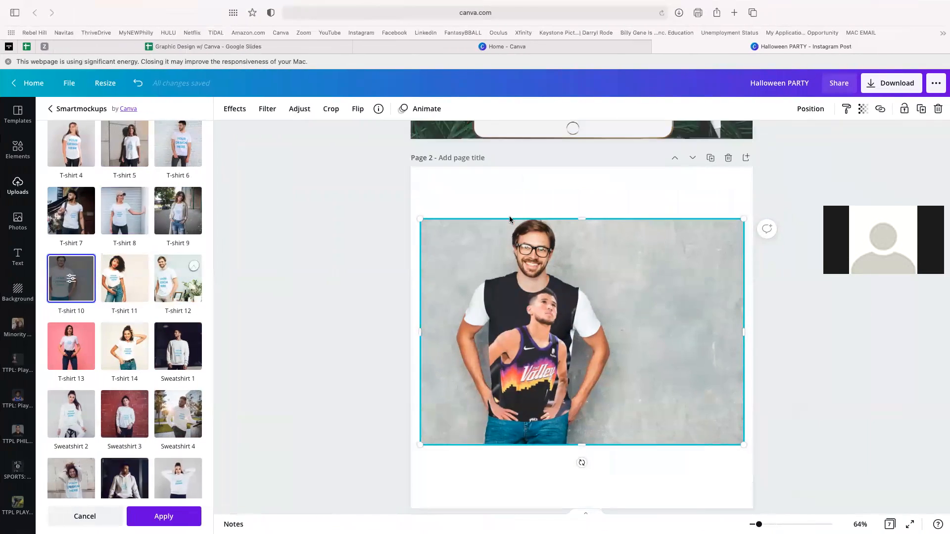
pyautogui.scroll(-6, 563, 326)
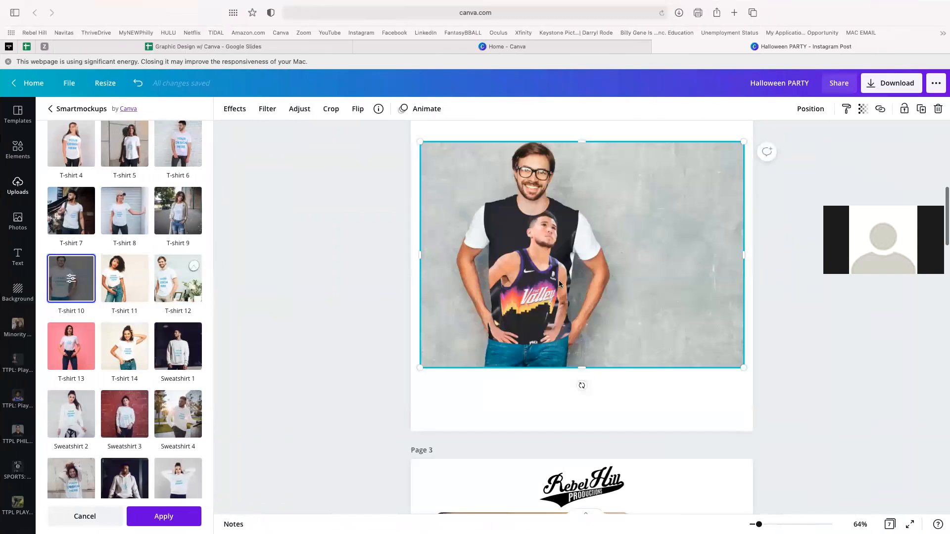
pyautogui.press('Delete')
pyautogui.scroll(-6, 510, 306)
pyautogui.scroll(7, 510, 317)
pyautogui.scroll(6, 509, 317)
pyautogui.scroll(-5, 509, 437)
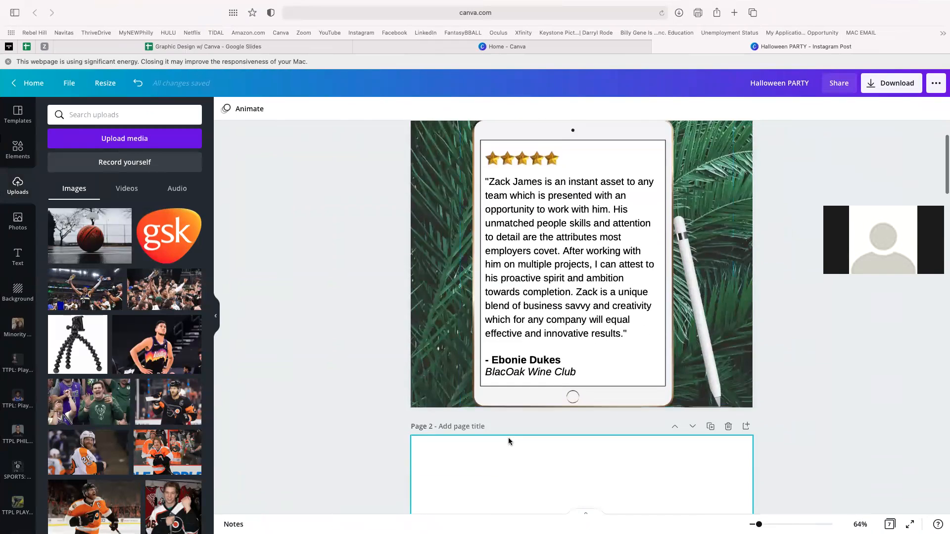
# - Restore the contact email and social handle text and move it near the top of Page 2
pyautogui.press('super+z')
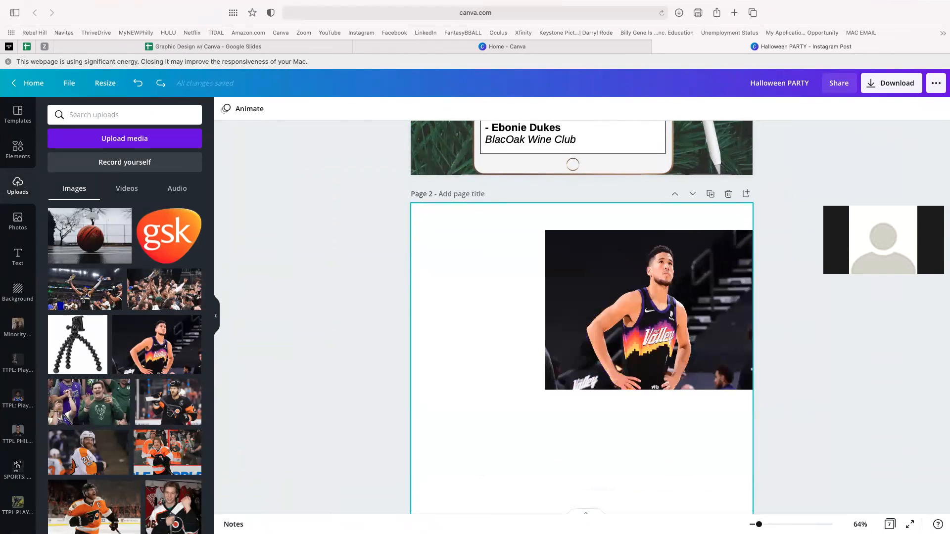
pyautogui.press('super+z')
pyautogui.press('super+z')
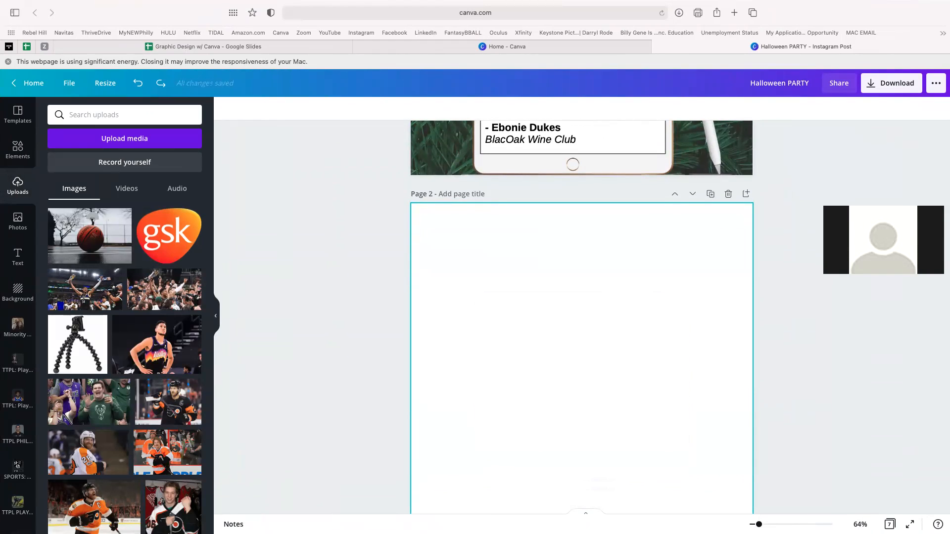
pyautogui.moveTo(613, 414); pyautogui.dragTo(584, 293)
pyautogui.click(296, 112)
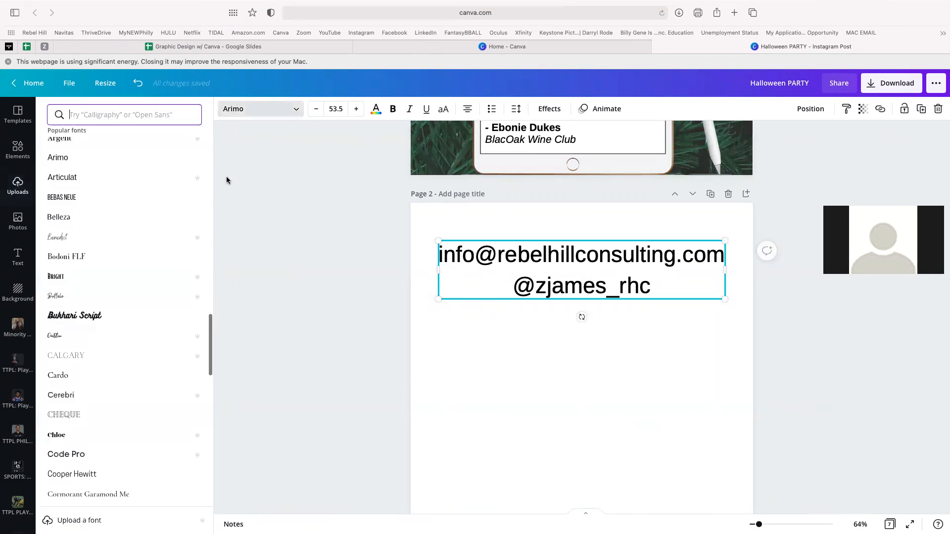
# - Change the contact text font from Arimo to the uploaded Game of Thrones–style font
pyautogui.scroll(6, 154, 333)
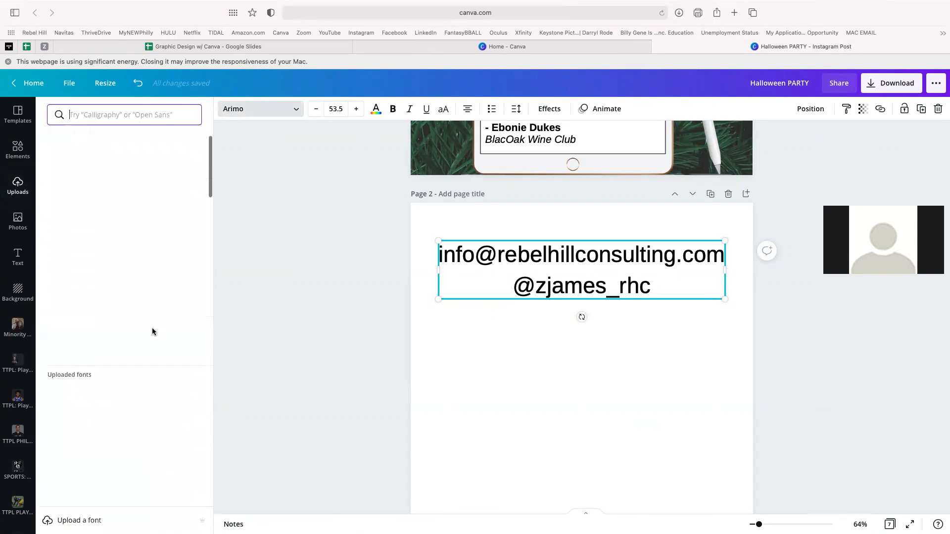
pyautogui.scroll(-1, 153, 340)
pyautogui.scroll(-3, 153, 341)
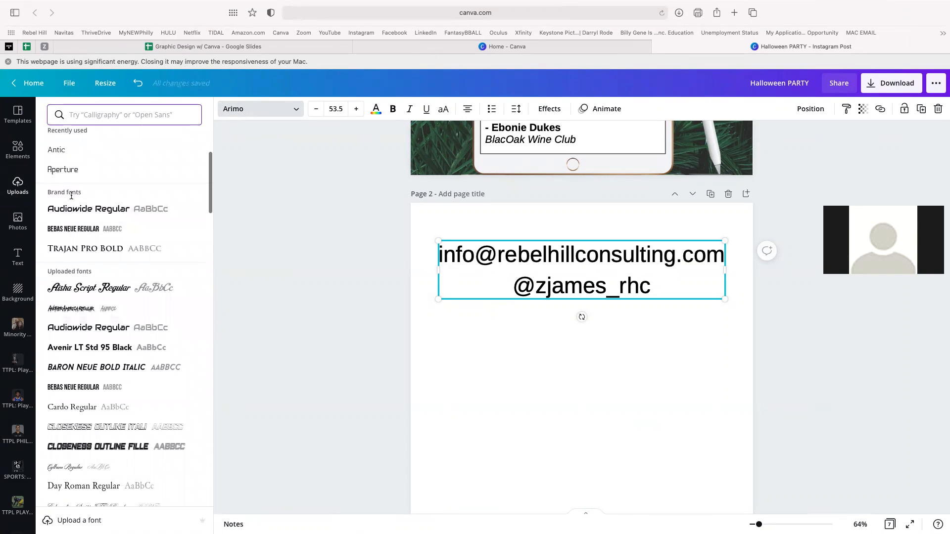
pyautogui.scroll(-2, 127, 340)
pyautogui.scroll(1, 127, 339)
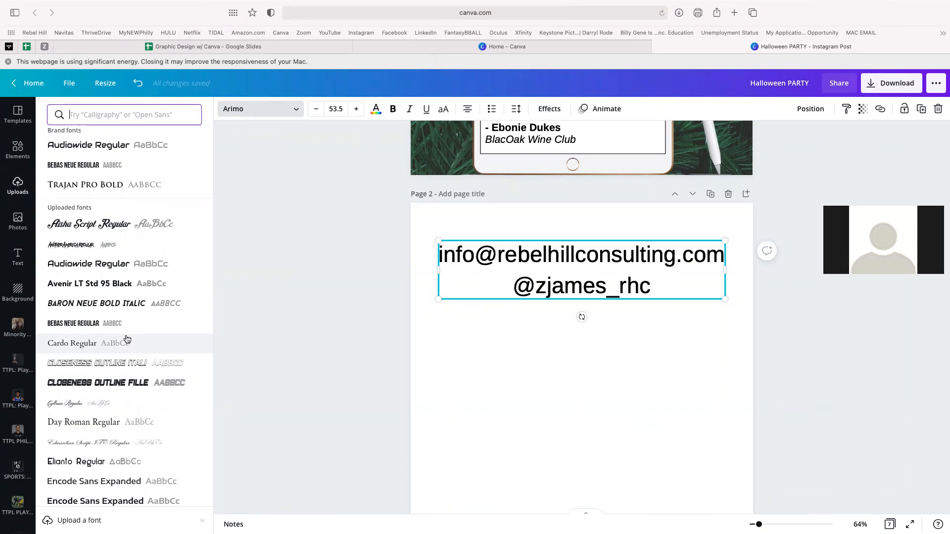
pyautogui.scroll(-5, 125, 361)
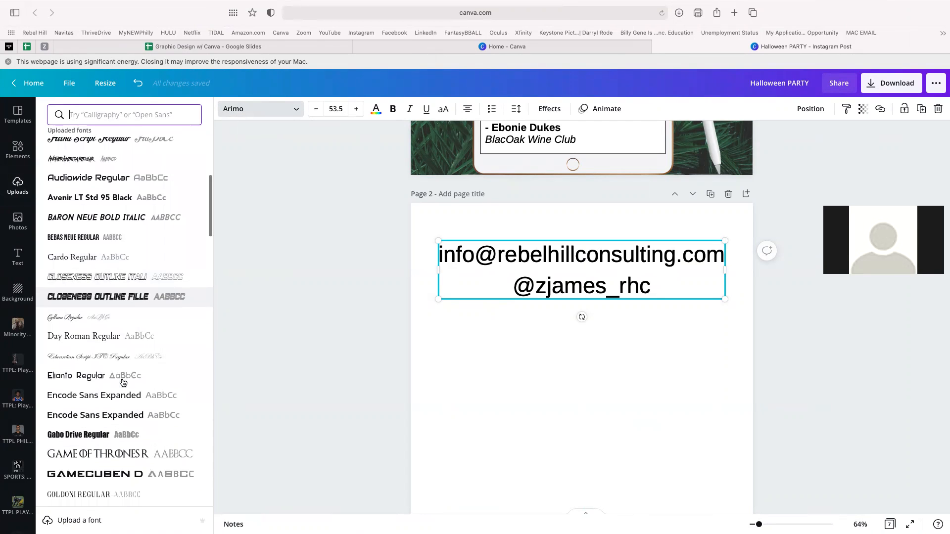
pyautogui.click(120, 394)
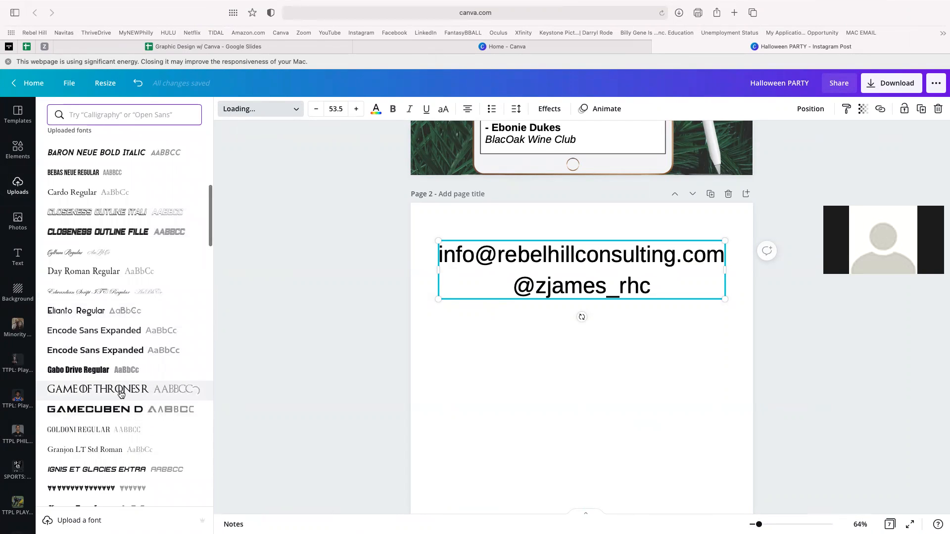
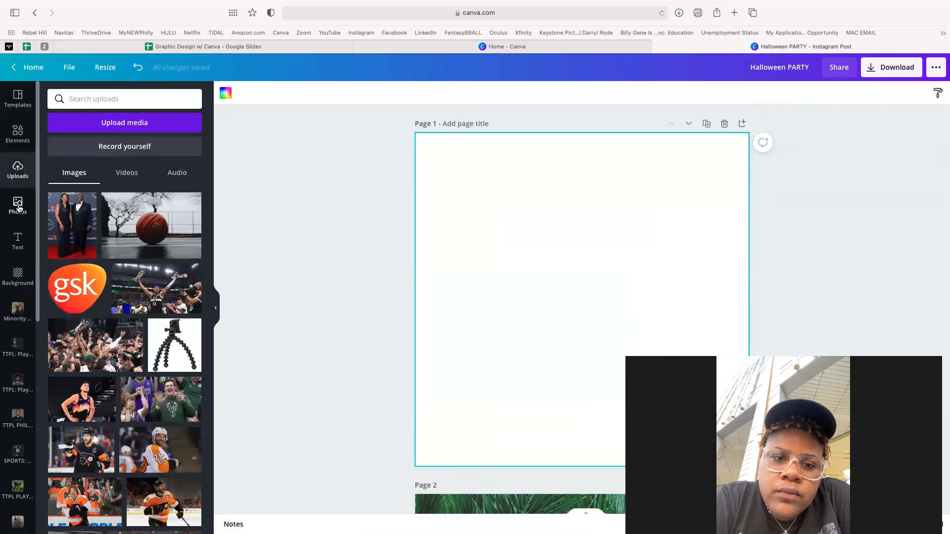
# - Add an outlined HUSTLE-style '5 TIPS' heading at the top of page 1, plus a subheading
pyautogui.click(18, 240)
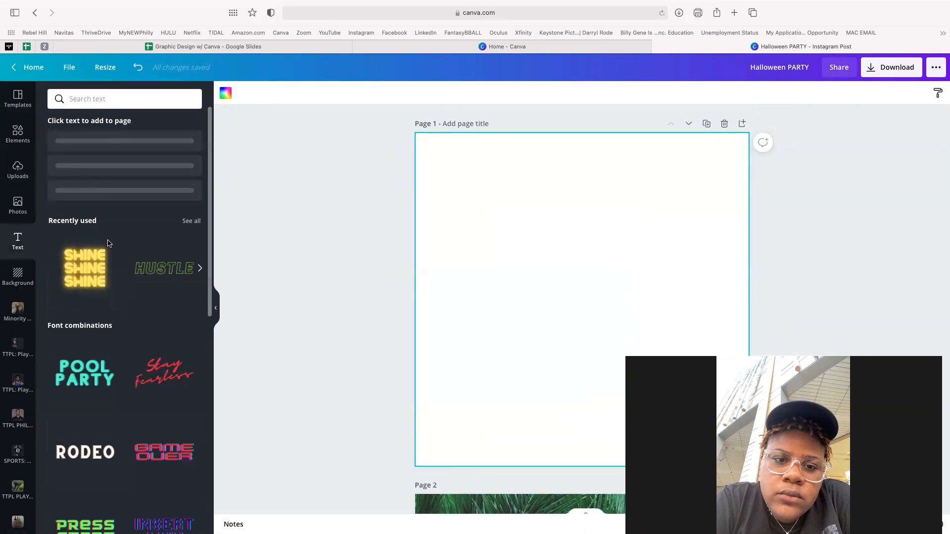
pyautogui.click(155, 283)
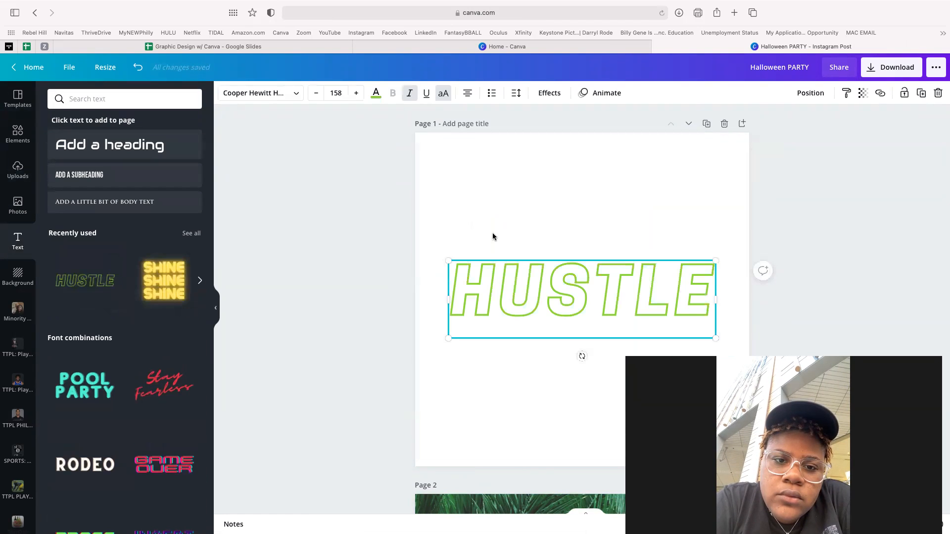
pyautogui.doubleClick(497, 270)
pyautogui.press('BackSpace')
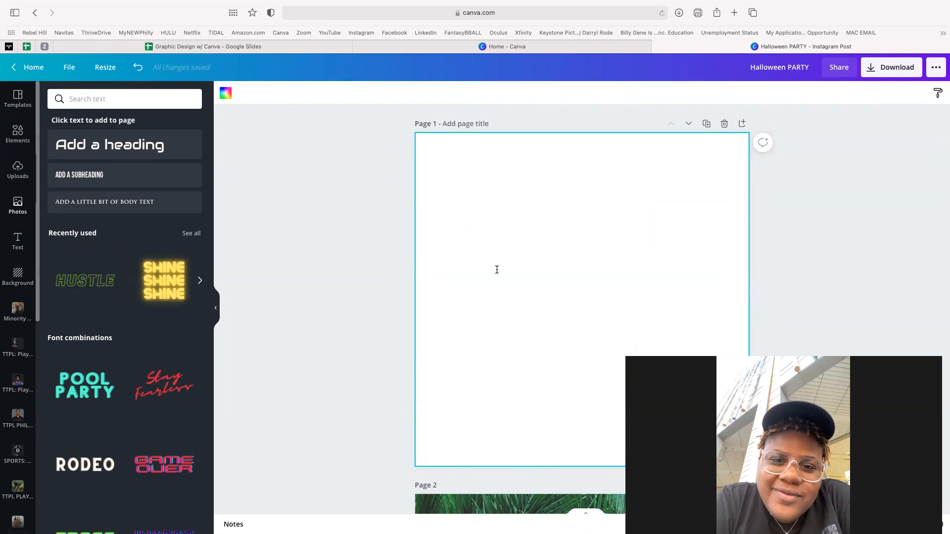
pyautogui.write('5 TIPS')
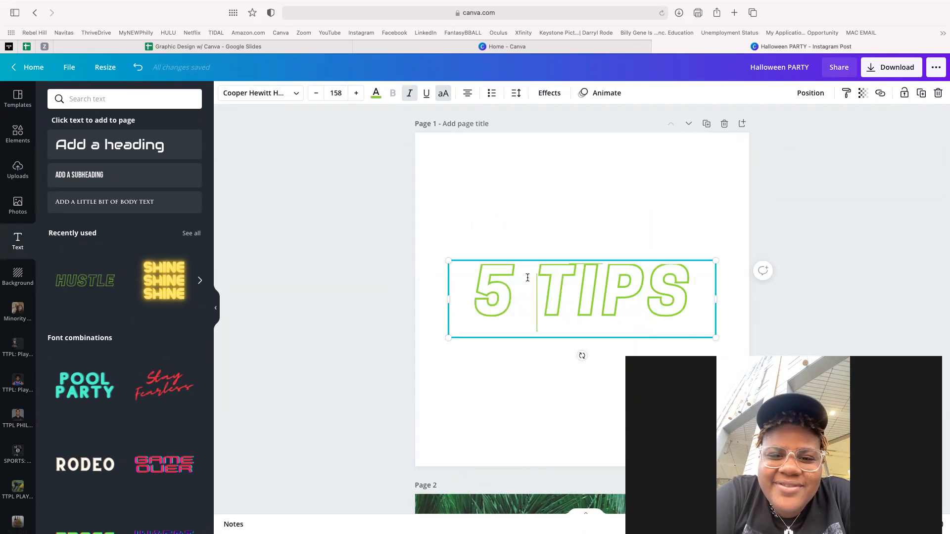
pyautogui.click(524, 212)
pyautogui.moveTo(562, 290); pyautogui.dragTo(532, 177)
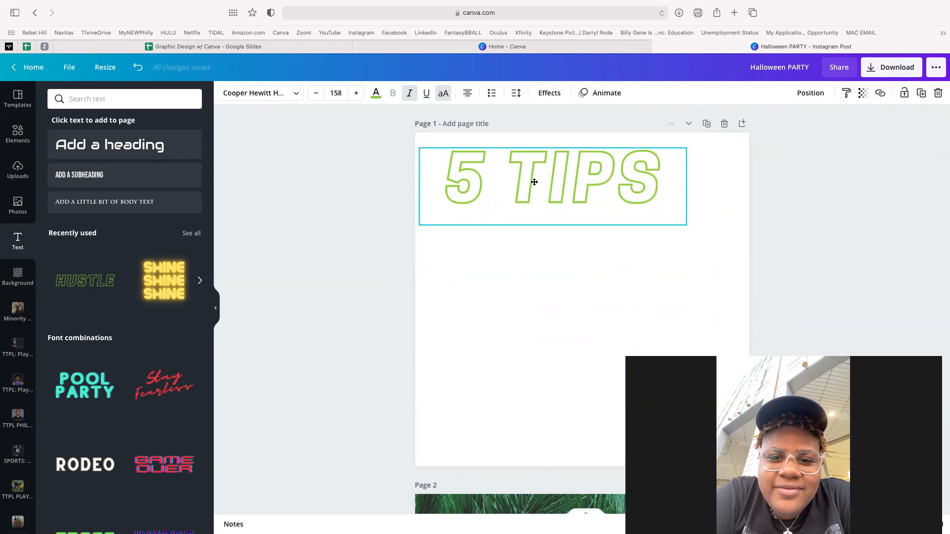
pyautogui.click(539, 293)
pyautogui.click(99, 174)
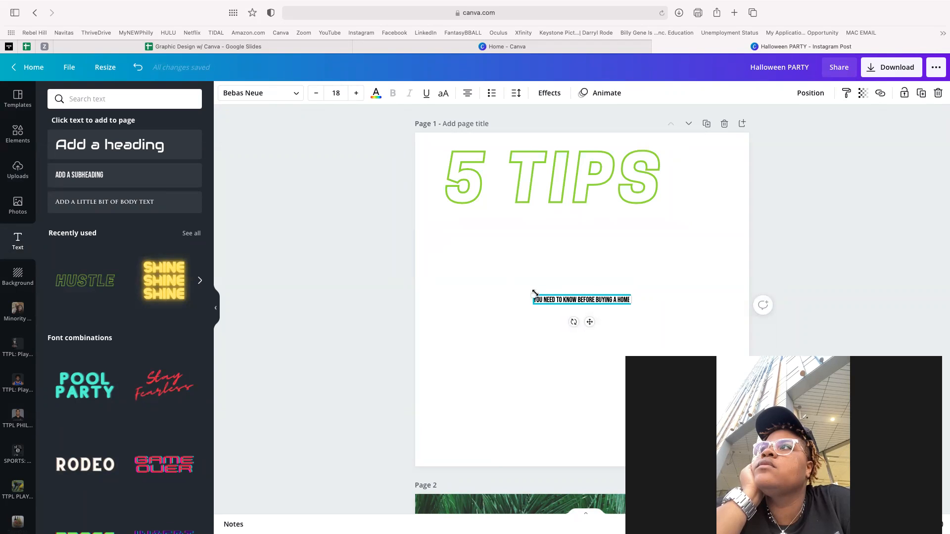
# - Enlarge the subtitle to about 57 pt, stretch it page-wide under '5 TIPS', and recentre the heading
pyautogui.moveTo(447, 254); pyautogui.dragTo(395, 242)
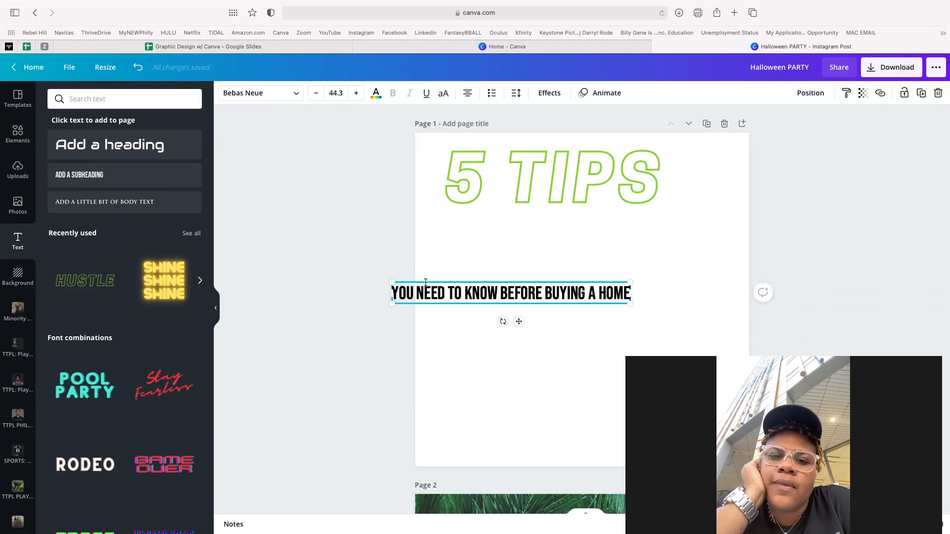
pyautogui.moveTo(426, 280); pyautogui.dragTo(451, 201)
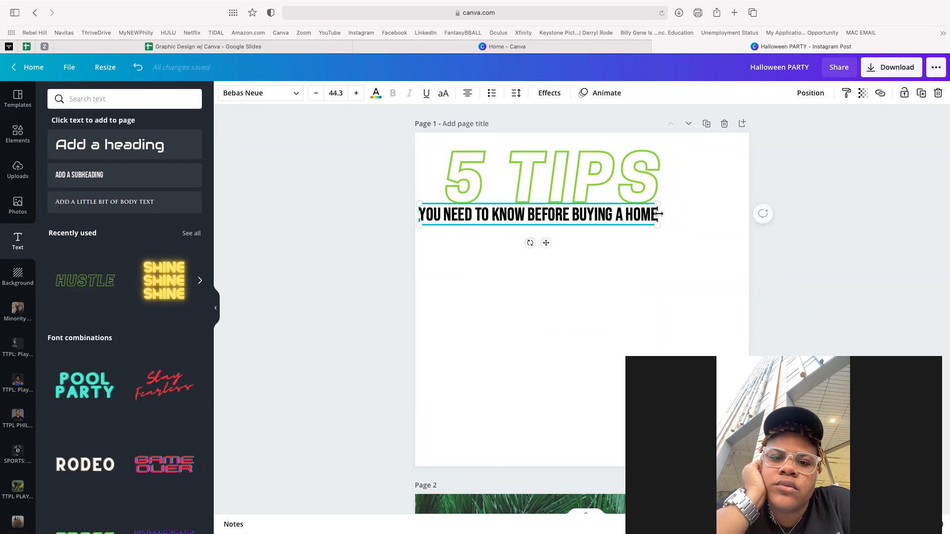
pyautogui.moveTo(787, 217); pyautogui.dragTo(749, 221)
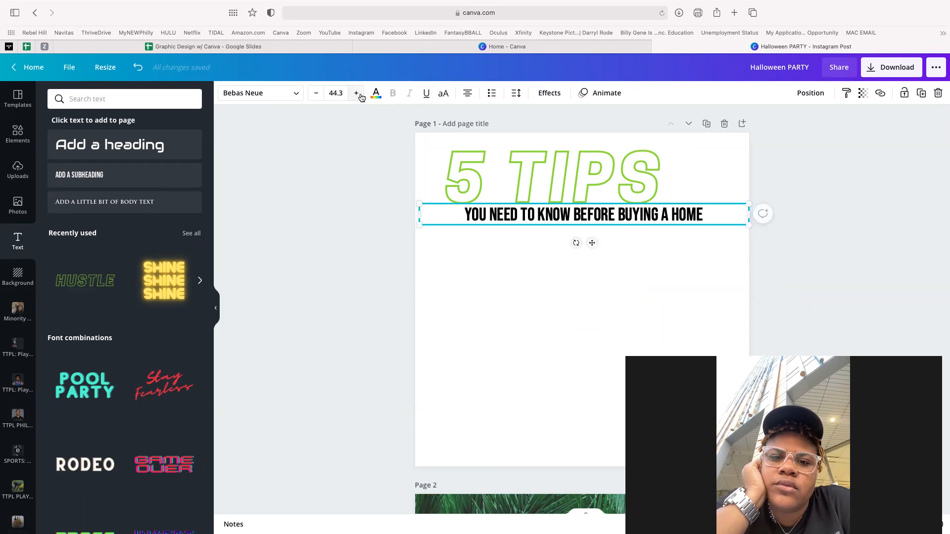
pyautogui.moveTo(358, 95); pyautogui.dragTo(358, 95)
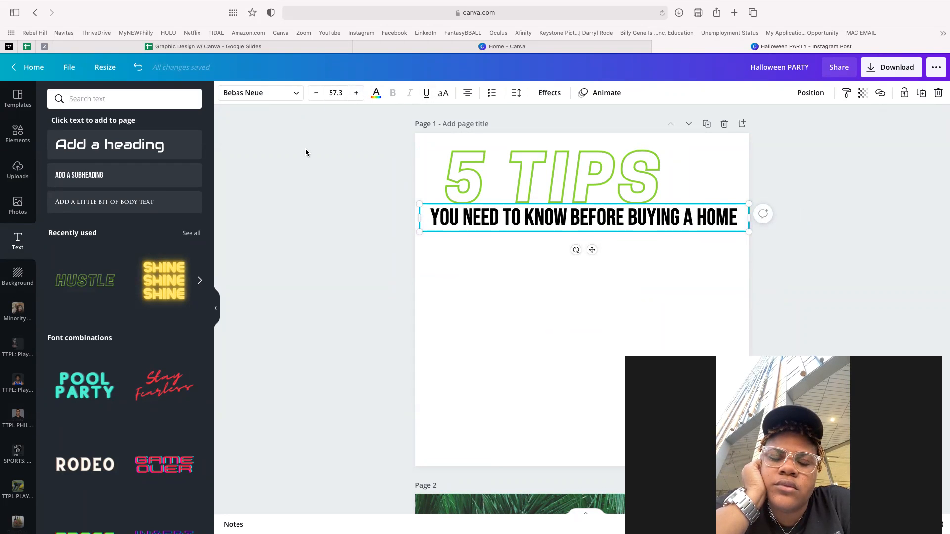
pyautogui.click(322, 208)
pyautogui.moveTo(511, 164); pyautogui.dragTo(541, 166)
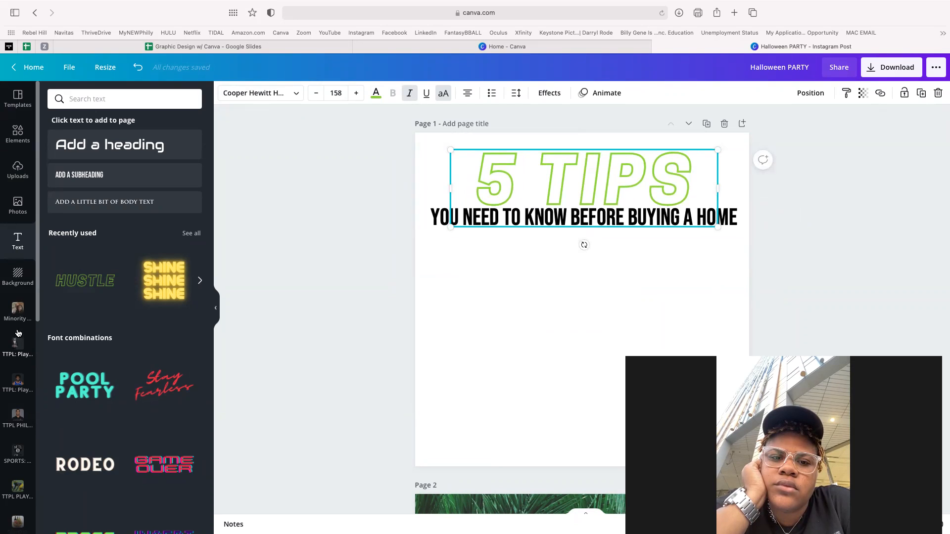
# - Set page 1's background to dark green, then browse the Elements lines and shapes
pyautogui.click(17, 278)
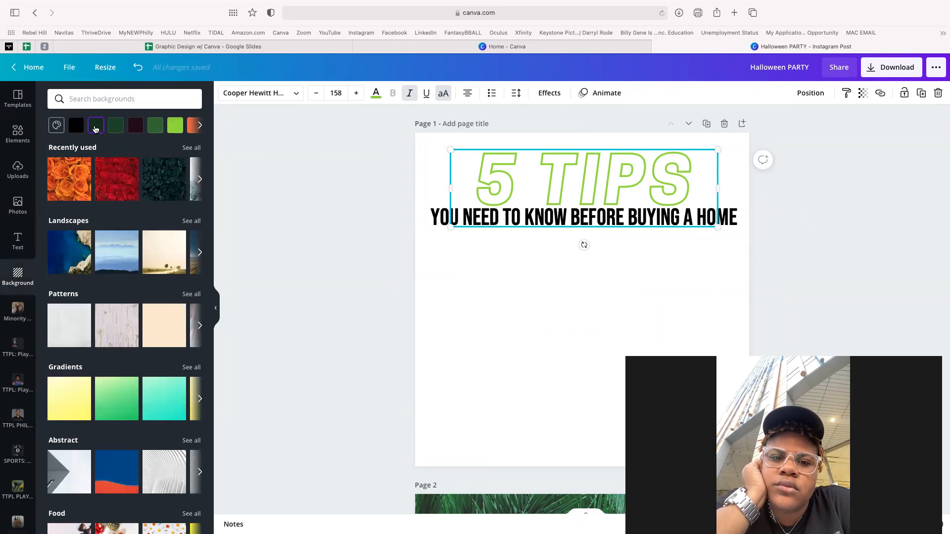
pyautogui.click(95, 127)
pyautogui.click(377, 246)
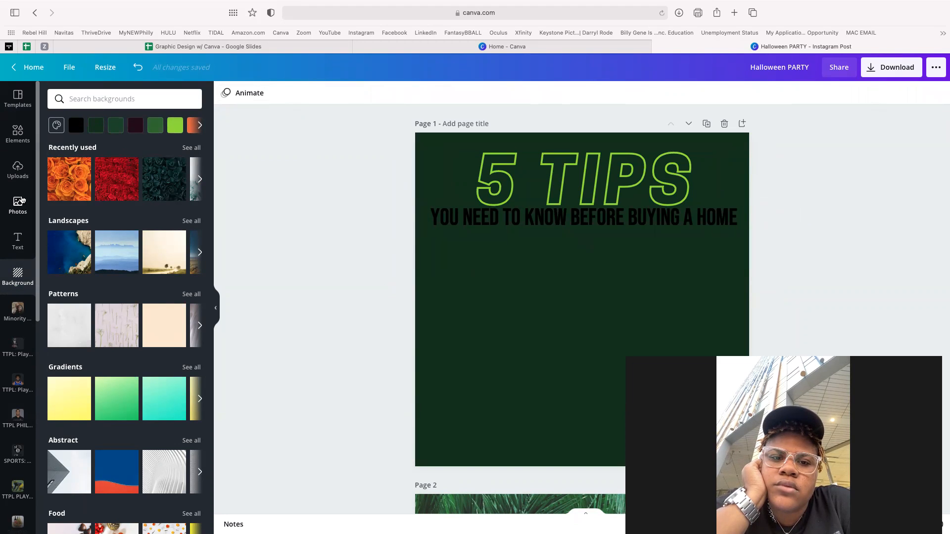
pyautogui.click(18, 141)
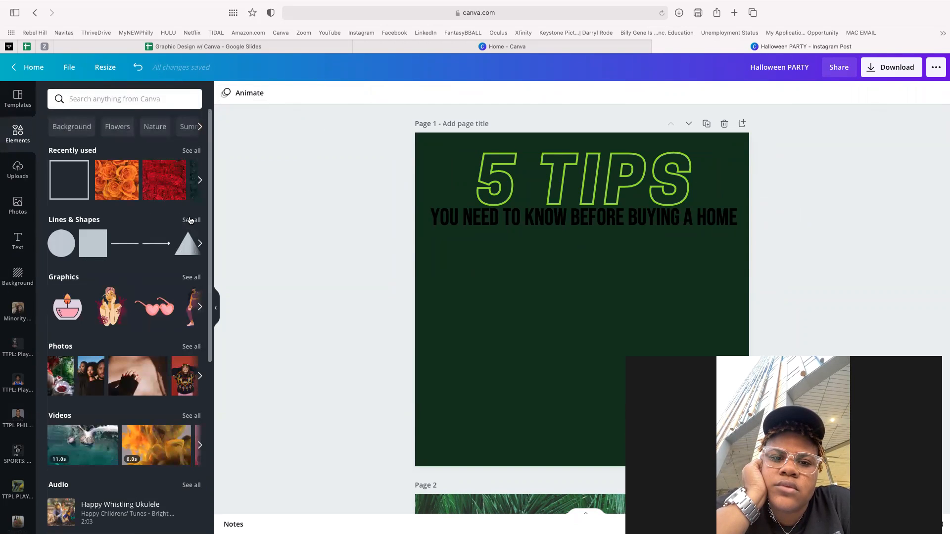
pyautogui.click(189, 220)
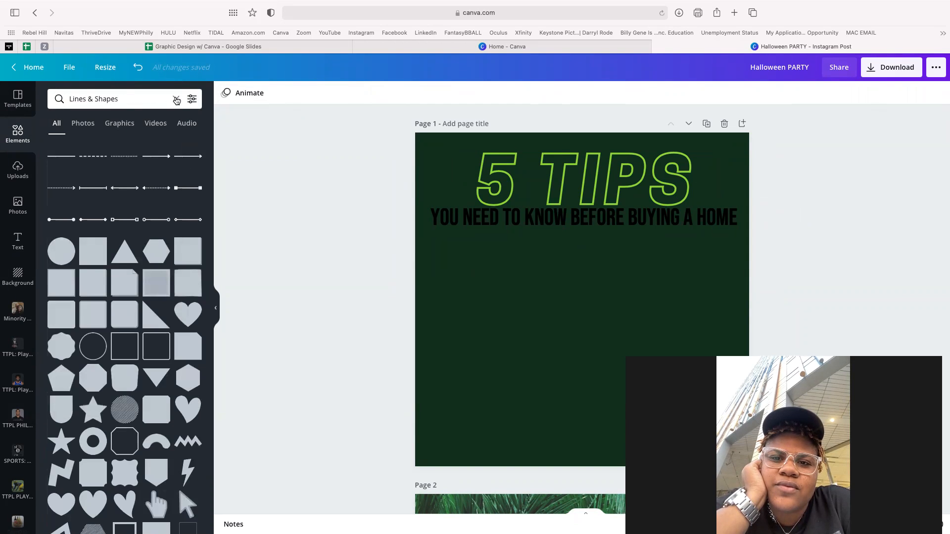
# - Search the Elements library for gradient graphics
pyautogui.click(177, 99)
pyautogui.scroll(-10, 153, 251)
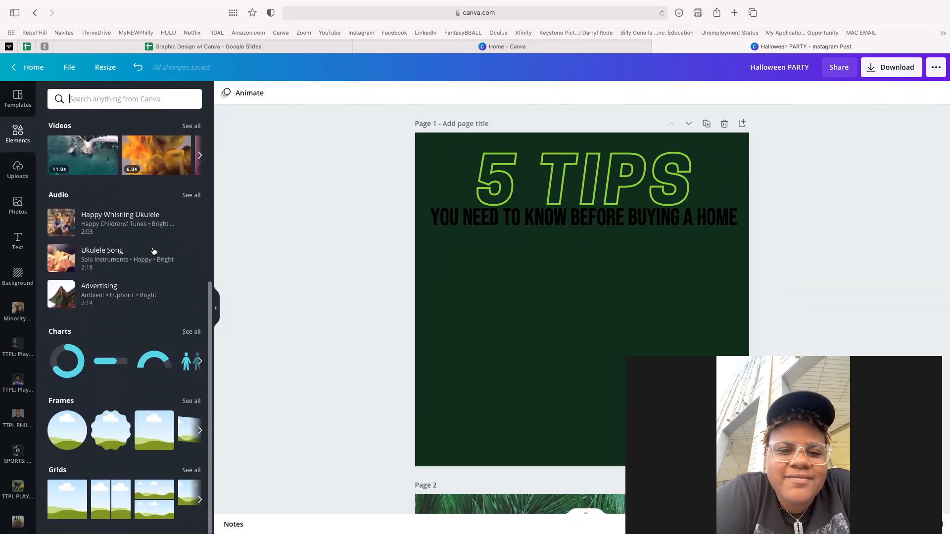
pyautogui.scroll(4, 154, 251)
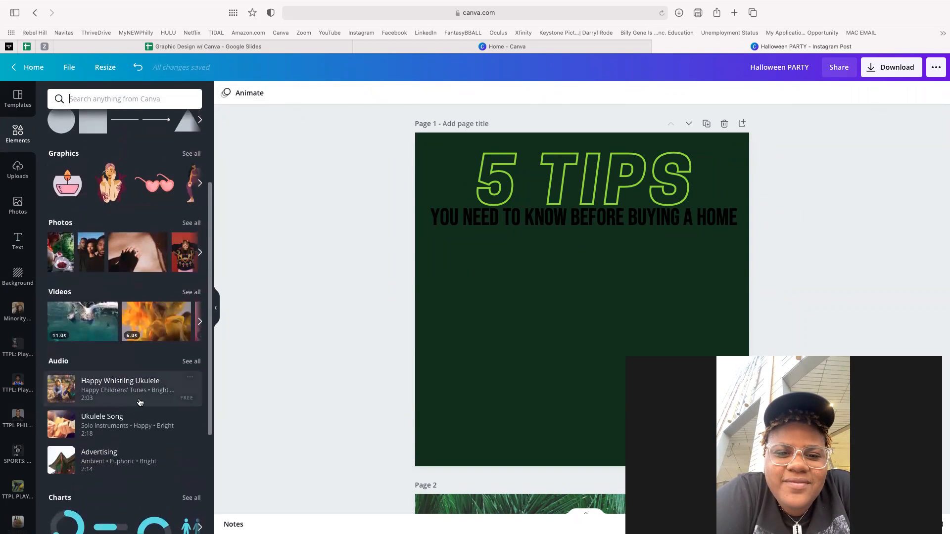
pyautogui.scroll(3, 140, 402)
pyautogui.scroll(-5, 138, 396)
pyautogui.scroll(-3, 137, 392)
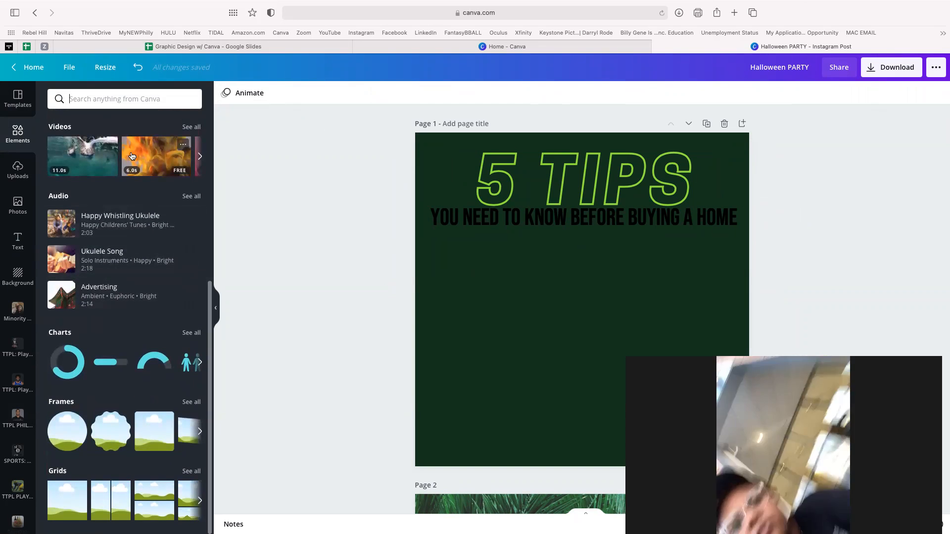
pyautogui.write('gradia')
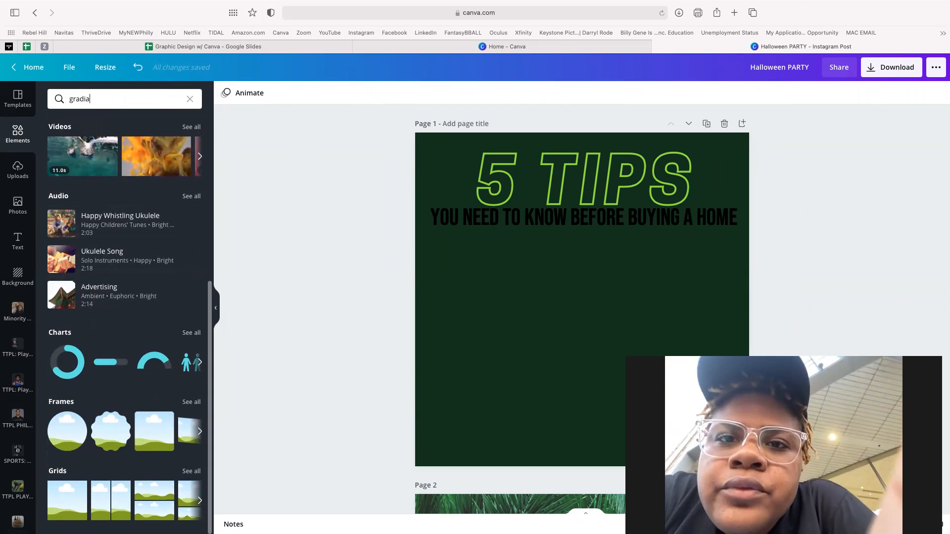
pyautogui.write('nts')
pyautogui.press('Return')
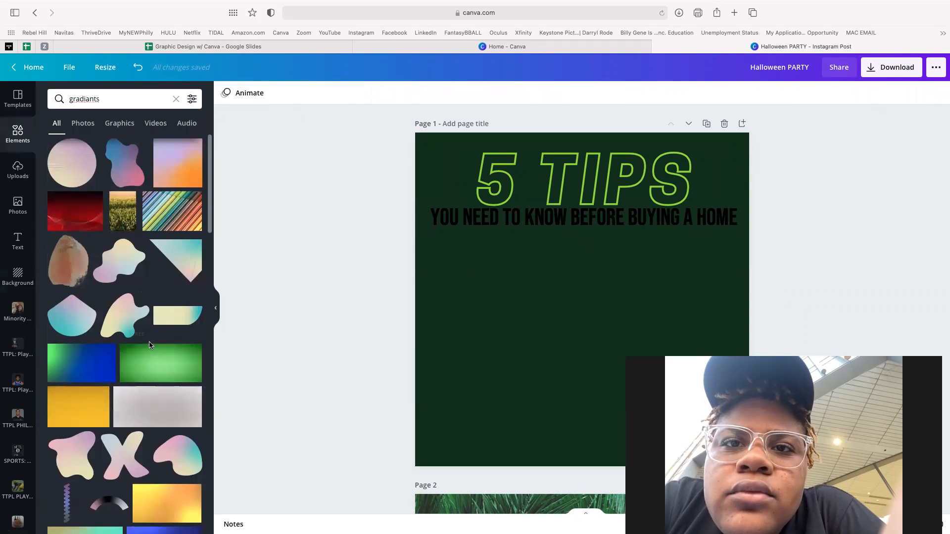
# - Rerun the gradients search and add the pink-purple brush-stroke graphic to the page
pyautogui.scroll(-15, 149, 345)
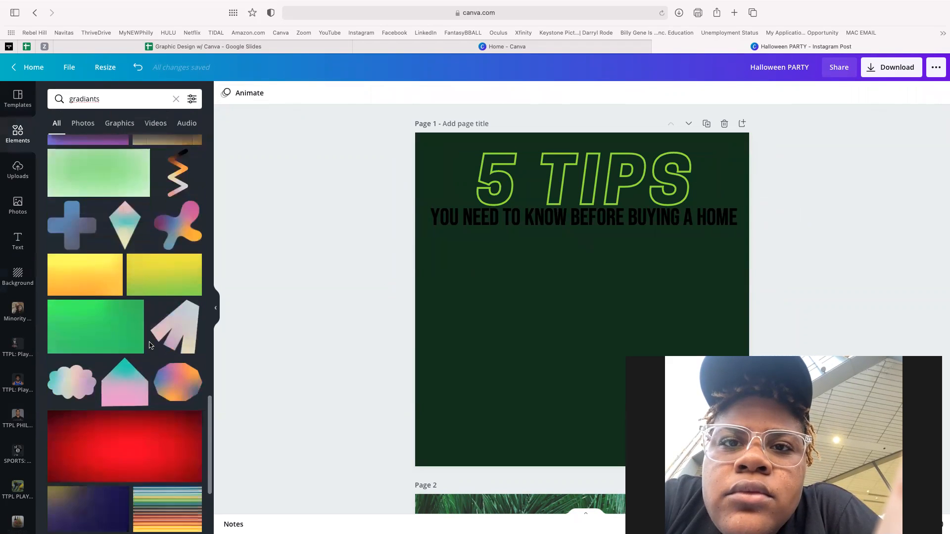
pyautogui.scroll(-15, 150, 345)
pyautogui.scroll(-2, 150, 346)
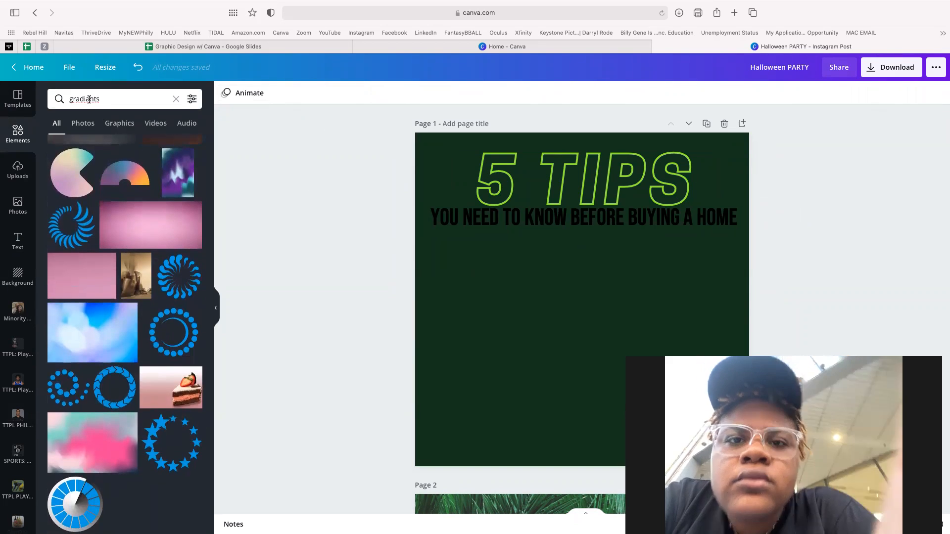
pyautogui.click(89, 99)
pyautogui.press('Return')
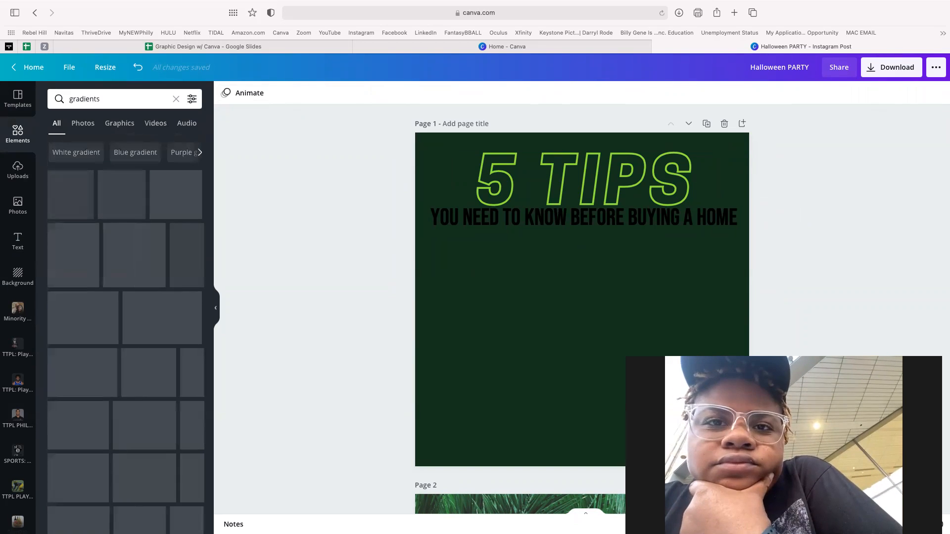
pyautogui.scroll(-5, 137, 306)
pyautogui.scroll(-10, 137, 306)
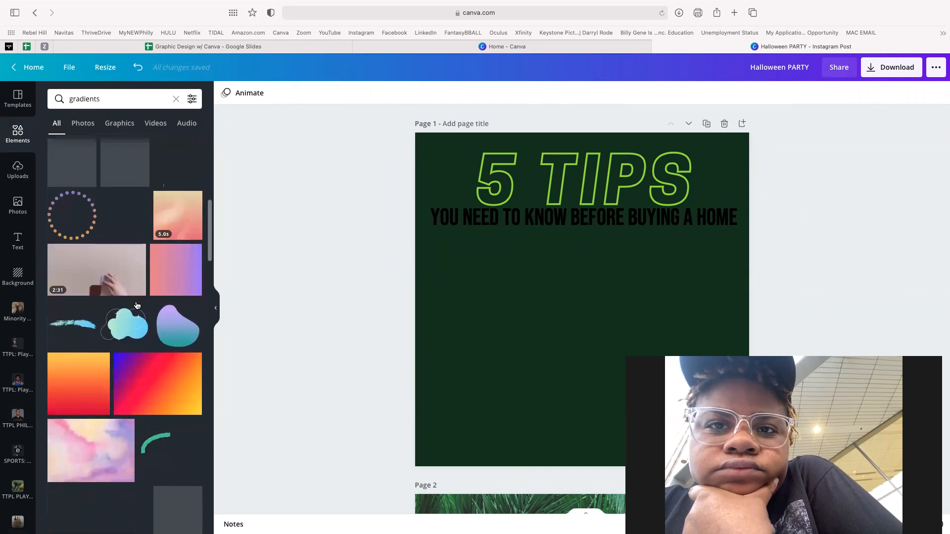
pyautogui.scroll(-10, 137, 306)
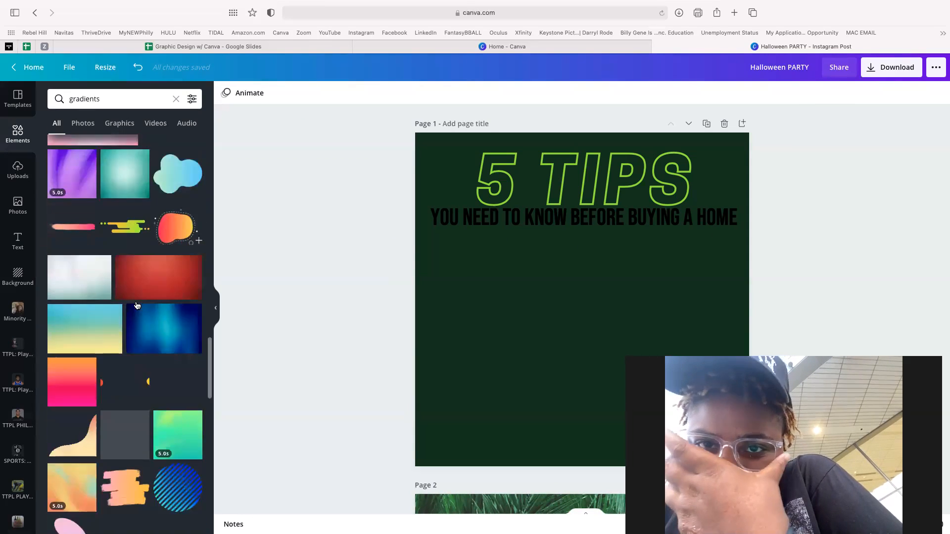
pyautogui.scroll(-10, 138, 306)
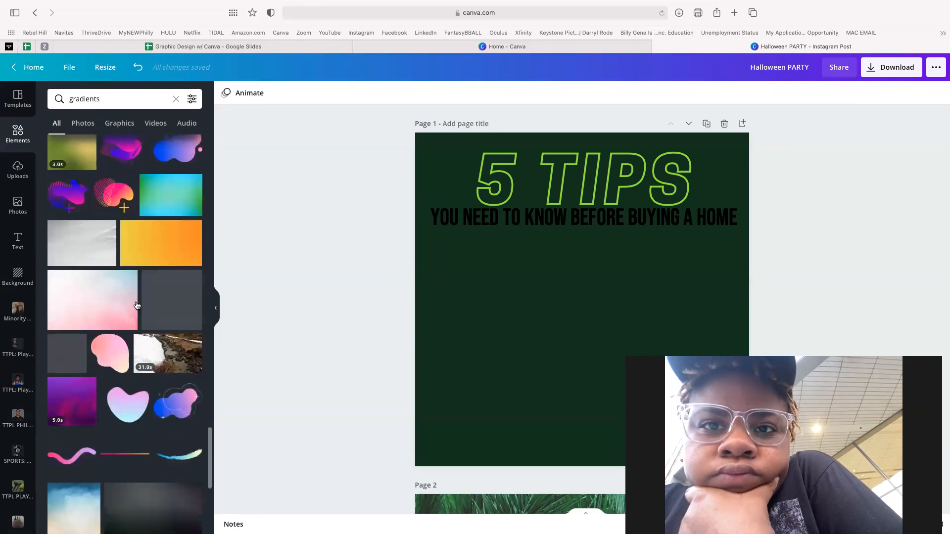
pyautogui.scroll(-8, 137, 306)
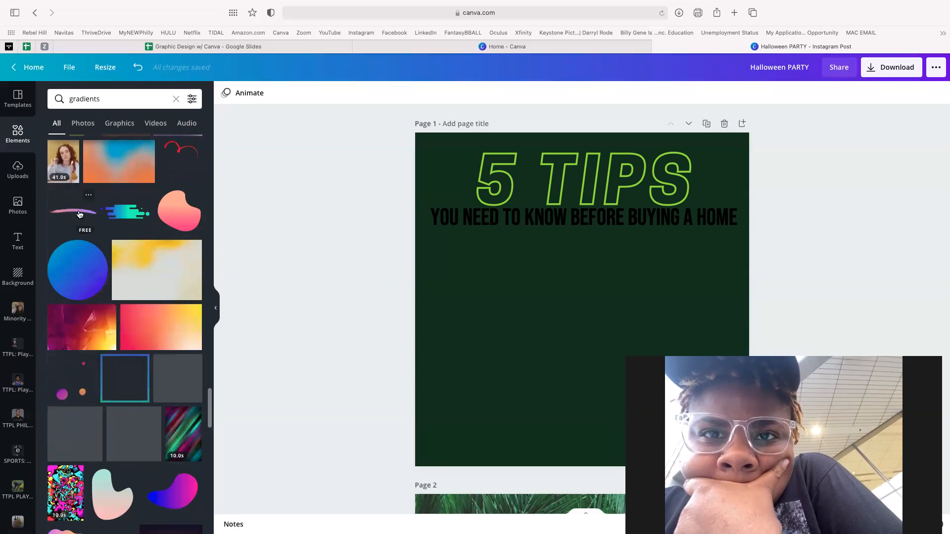
pyautogui.click(79, 214)
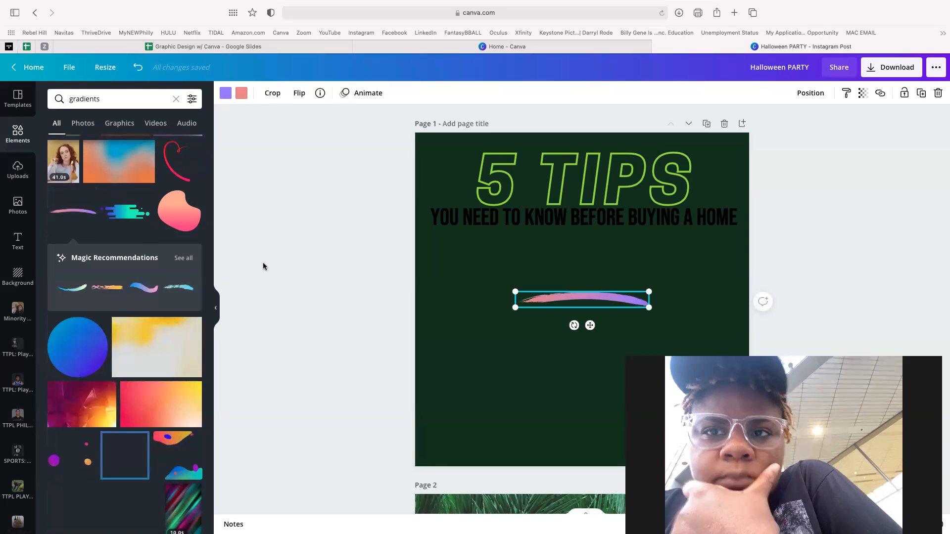
# - Recolour the brush stroke light green and stretch it into a wide band behind the subtitle
pyautogui.click(227, 94)
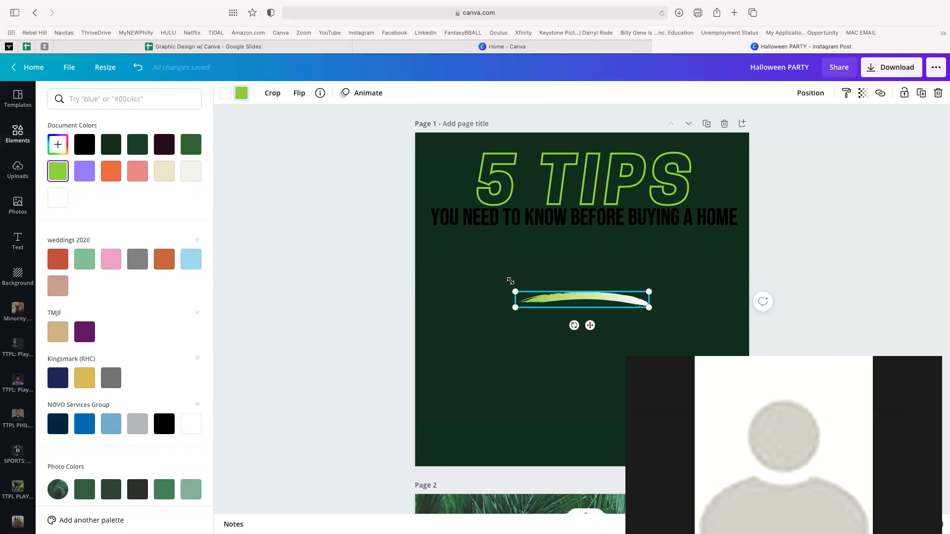
pyautogui.moveTo(391, 223)
pyautogui.mouseDown()
pyautogui.moveTo(213, 155)
pyautogui.moveTo(280, 206)
pyautogui.mouseUp()
pyautogui.moveTo(476, 267)
pyautogui.mouseDown()
pyautogui.moveTo(614, 220)
pyautogui.moveTo(605, 234)
pyautogui.mouseUp()
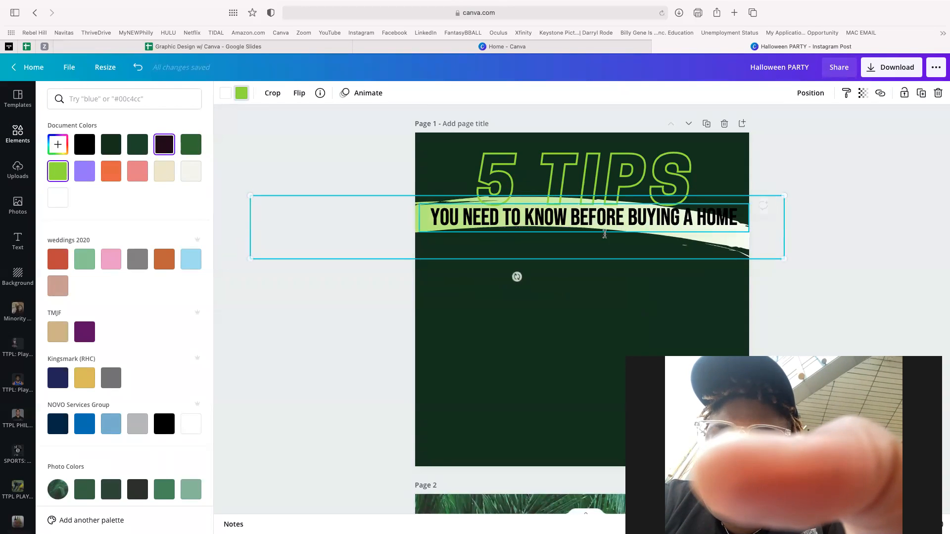
pyautogui.moveTo(517, 277)
pyautogui.mouseDown()
pyautogui.moveTo(535, 277)
pyautogui.moveTo(513, 284)
pyautogui.moveTo(523, 287)
pyautogui.mouseUp()
pyautogui.moveTo(250, 271); pyautogui.dragTo(122, 300)
# - Rotate the band to a -5° tilt and nudge it slightly lower
pyautogui.hotkey('shift', 'Right')
pyautogui.hotkey('shift', 'Right')
pyautogui.hotkey('shift', 'Right')
pyautogui.hotkey('shift', 'Right')
pyautogui.hotkey('shift', 'Right')
pyautogui.hotkey('shift', 'Right')
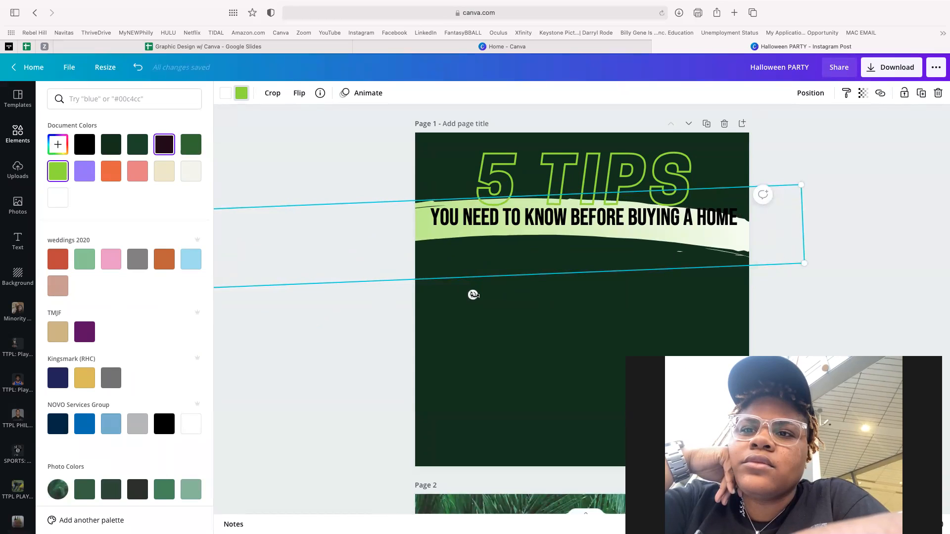
pyautogui.moveTo(474, 295); pyautogui.dragTo(478, 297)
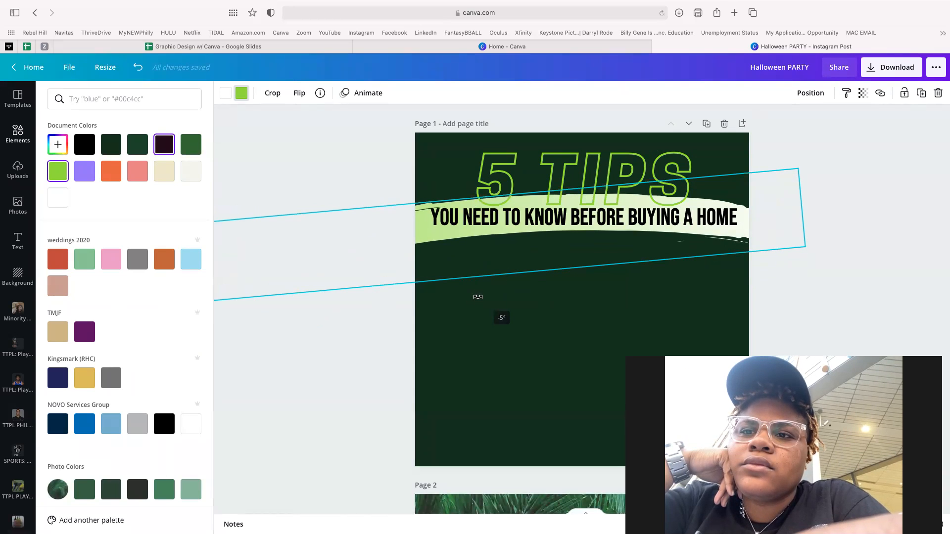
pyautogui.hotkey('shift', 'Down')
pyautogui.hotkey('shift', 'Down')
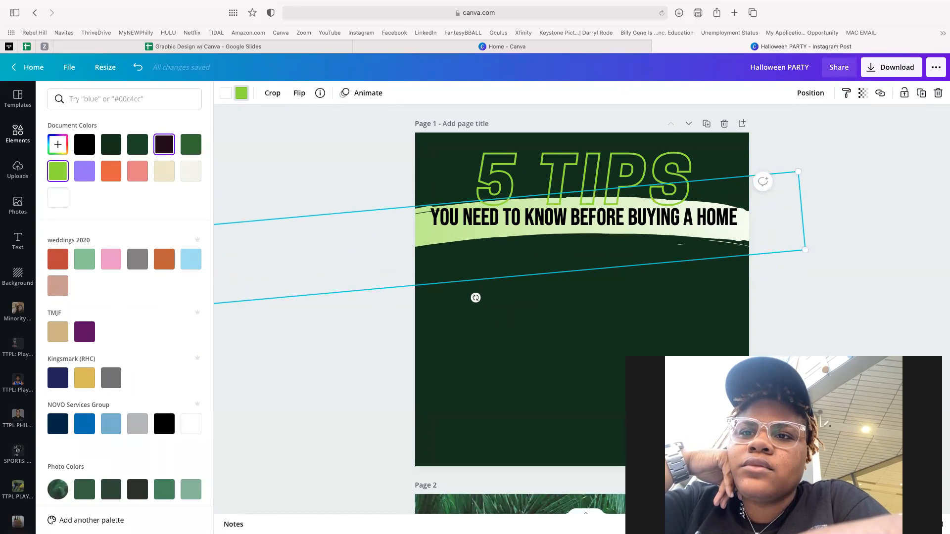
pyautogui.press('Up')
pyautogui.press('Up')
pyautogui.press('Up')
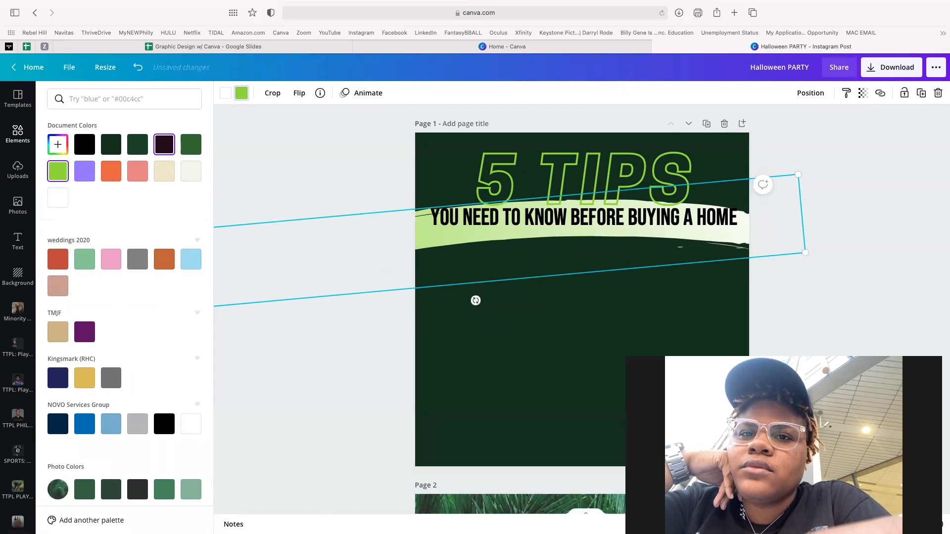
pyautogui.click(537, 337)
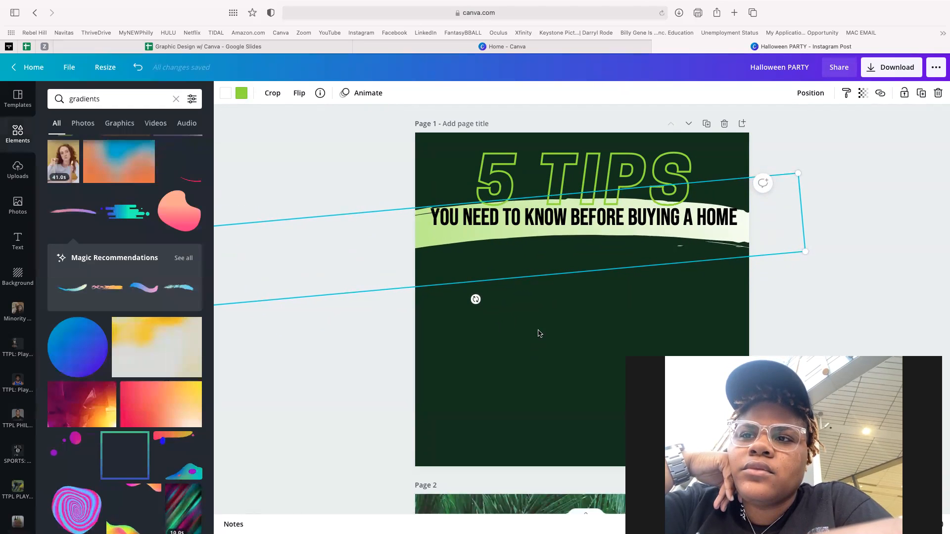
pyautogui.click(609, 218)
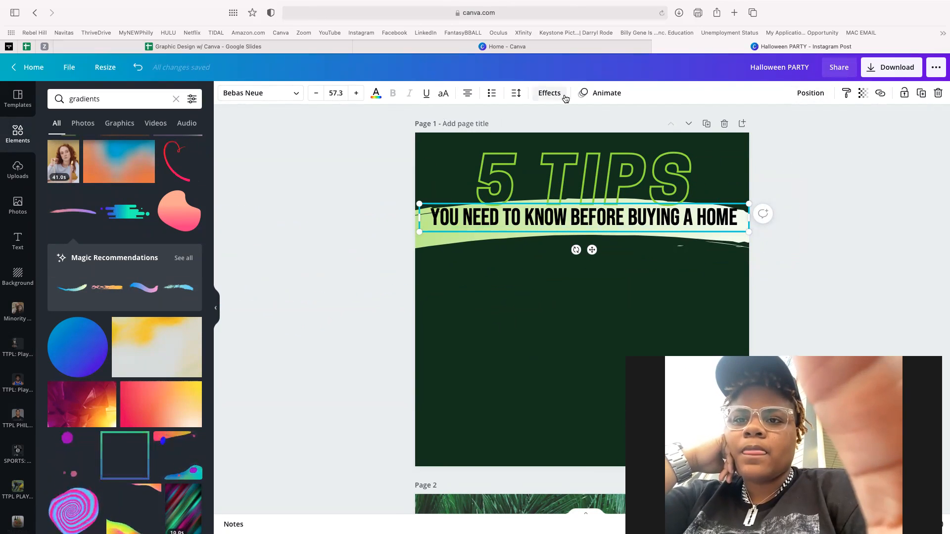
# - Give the subtitle a curve of 10 and move it onto the light green brush stroke
pyautogui.click(549, 93)
pyautogui.click(119, 371)
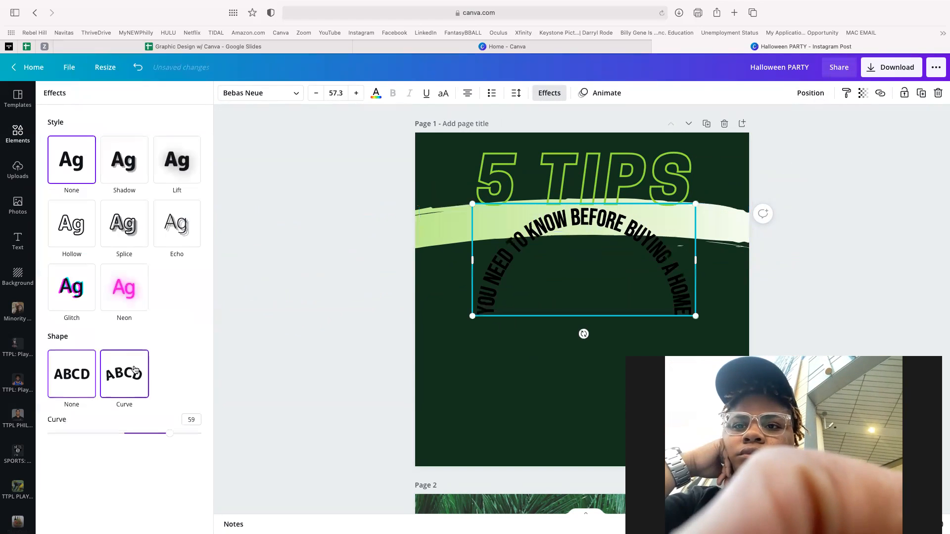
pyautogui.moveTo(168, 438); pyautogui.dragTo(132, 439)
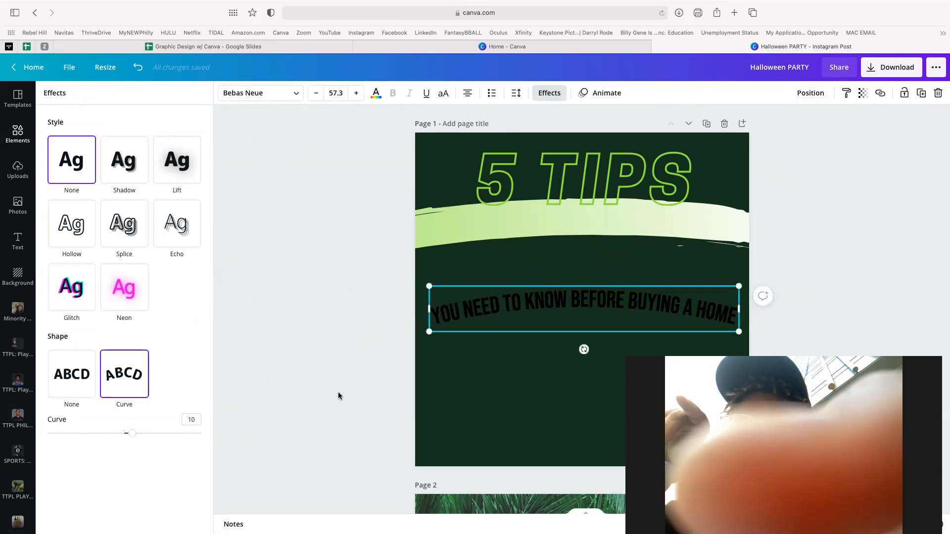
pyautogui.click(337, 392)
pyautogui.moveTo(557, 305); pyautogui.dragTo(555, 224)
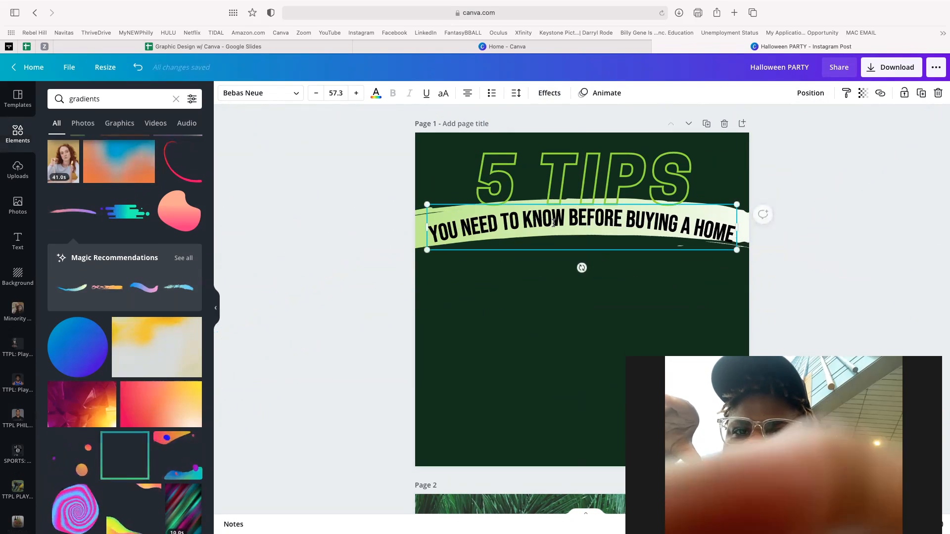
# - After trying neon and glitch looks, set the subtitle curve to 6 and apply a drop shadow
pyautogui.click(548, 94)
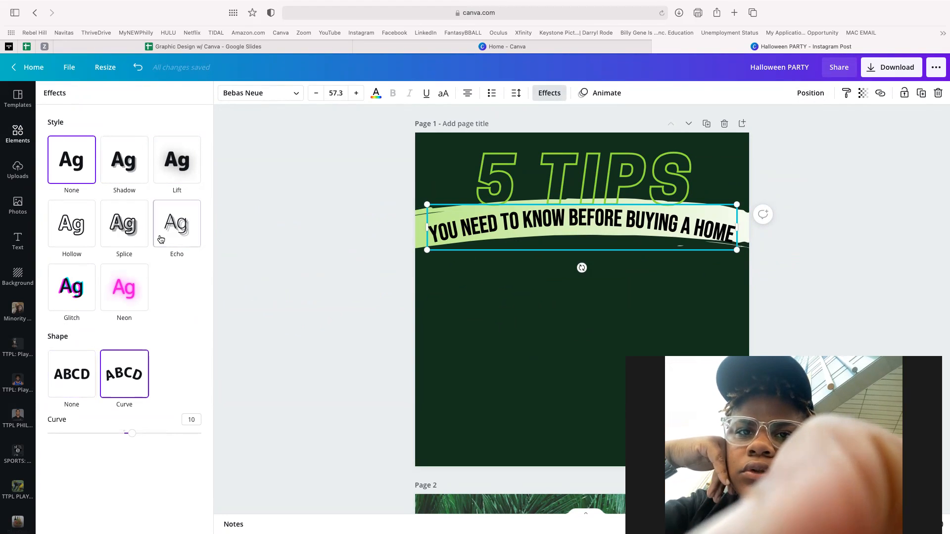
pyautogui.click(124, 164)
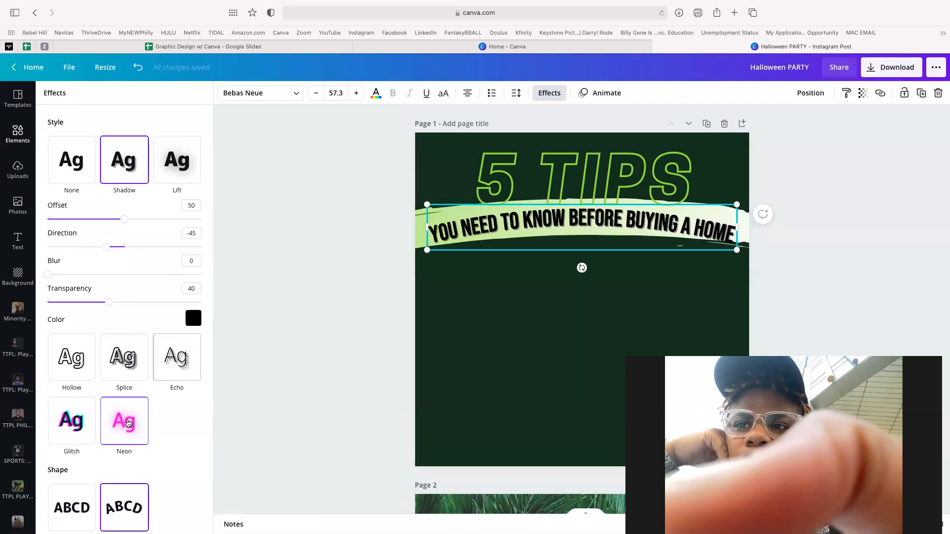
pyautogui.click(128, 423)
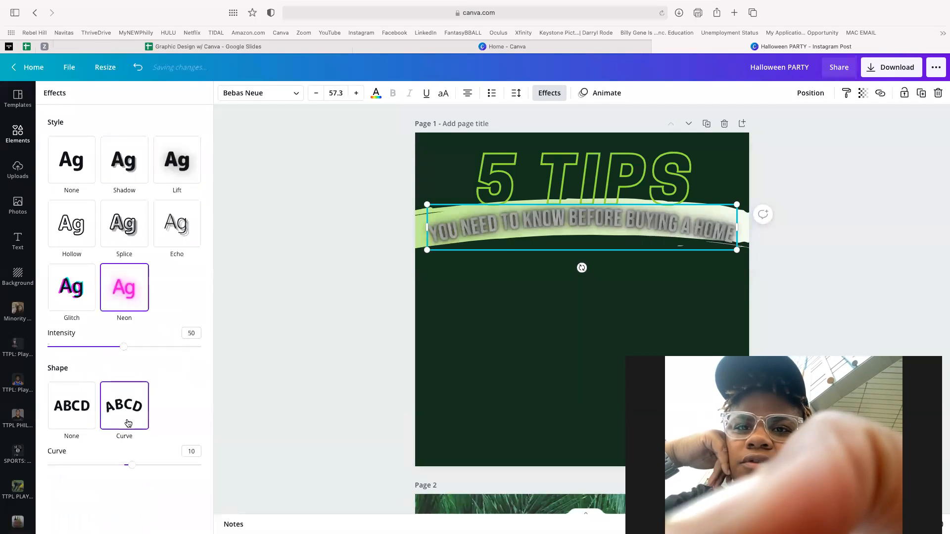
pyautogui.click(76, 296)
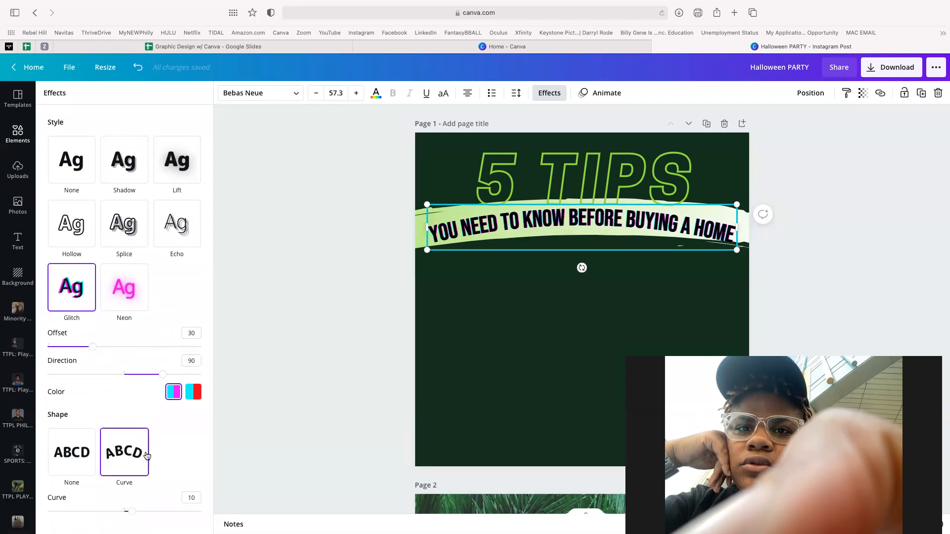
pyautogui.moveTo(134, 515); pyautogui.dragTo(134, 515)
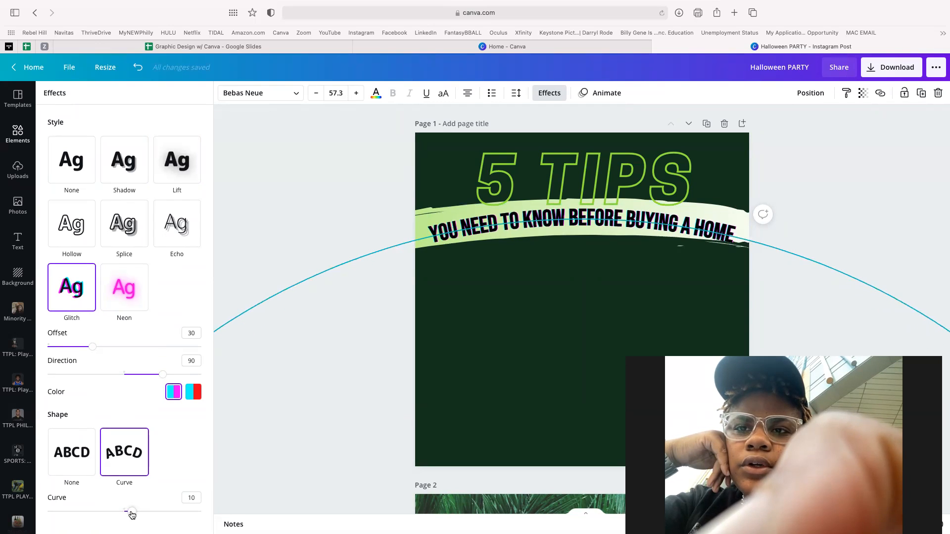
pyautogui.moveTo(131, 515); pyautogui.dragTo(129, 516)
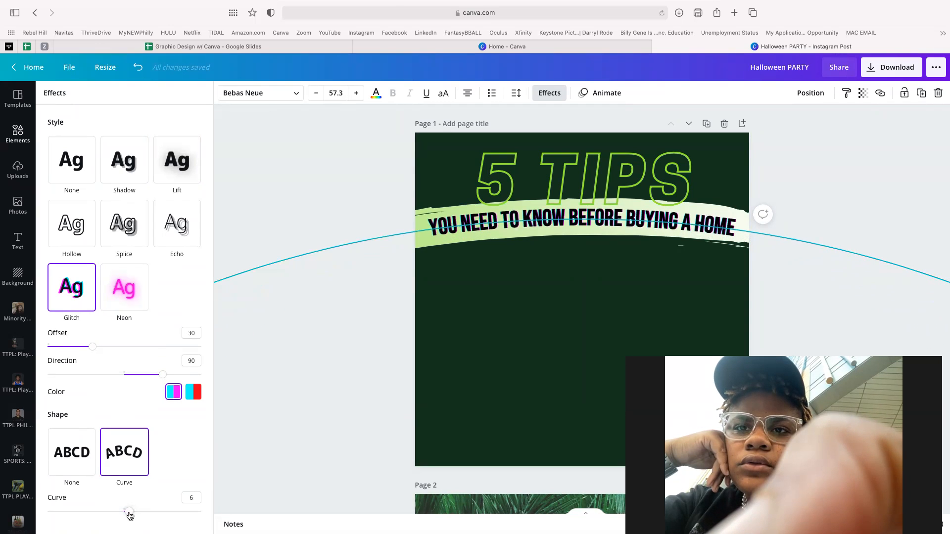
pyautogui.moveTo(130, 516); pyautogui.dragTo(129, 515)
pyautogui.click(124, 168)
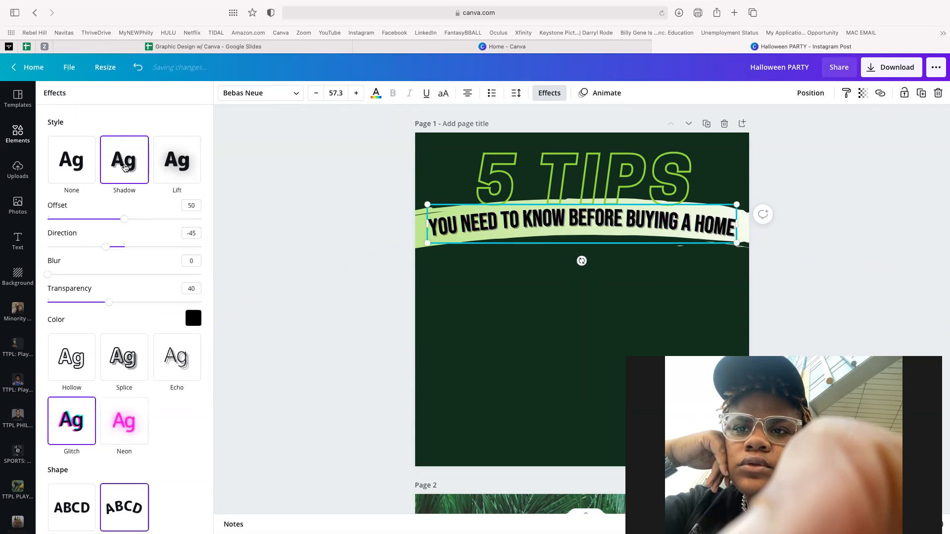
pyautogui.click(501, 310)
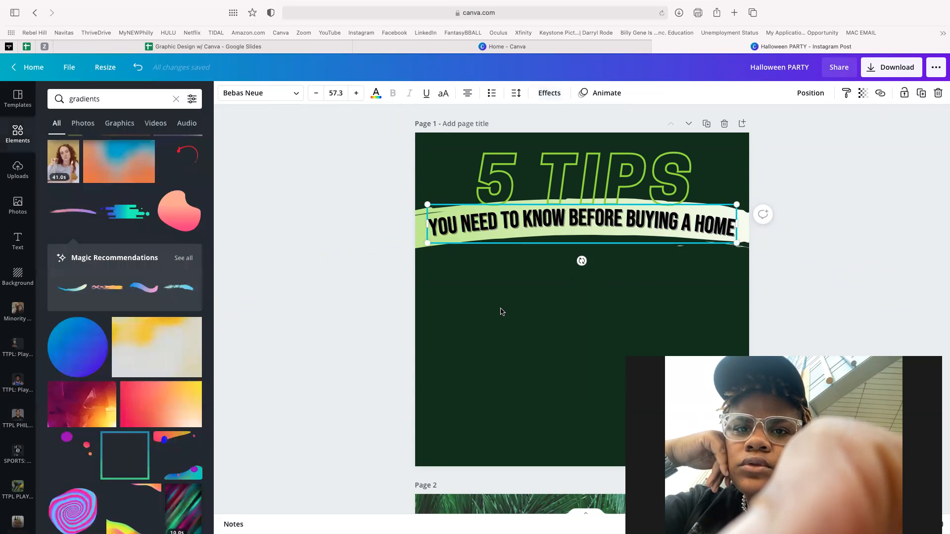
pyautogui.click(818, 157)
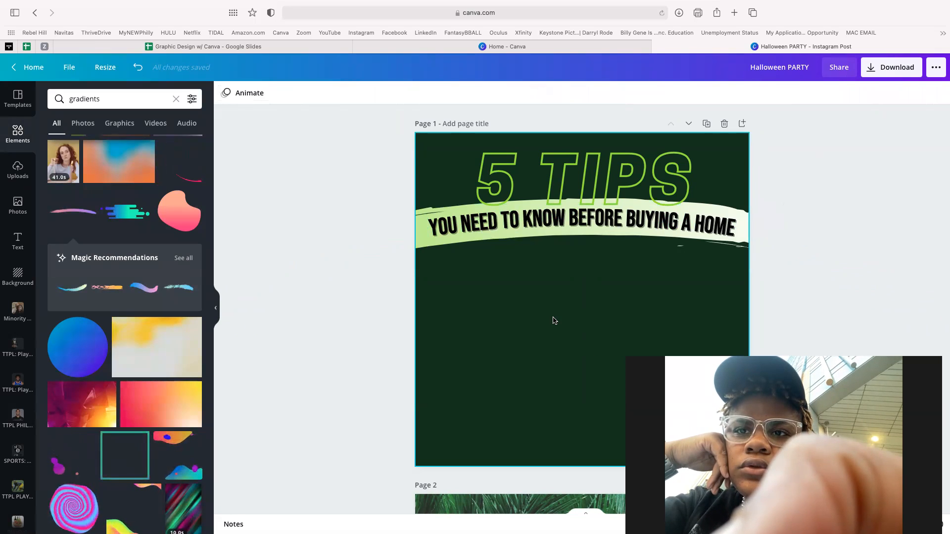
pyautogui.click(14, 239)
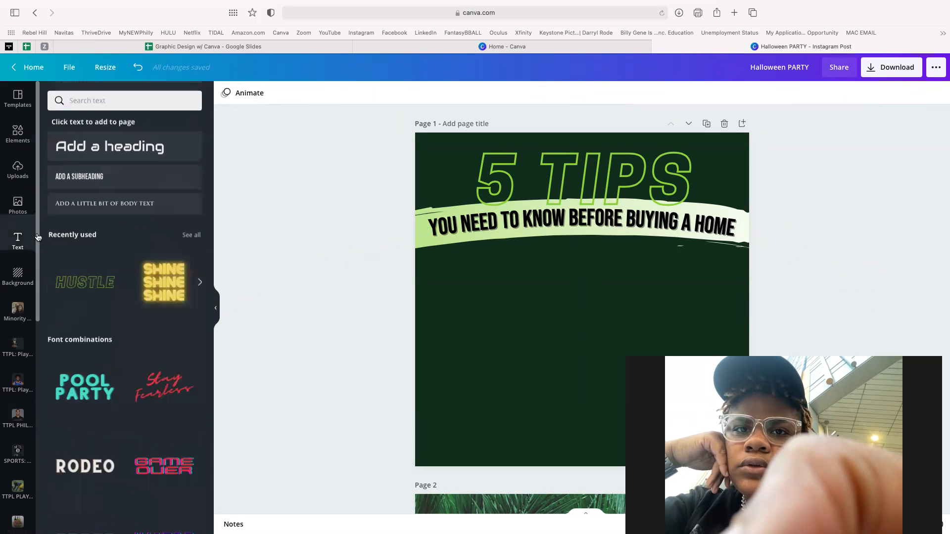
pyautogui.click(471, 222)
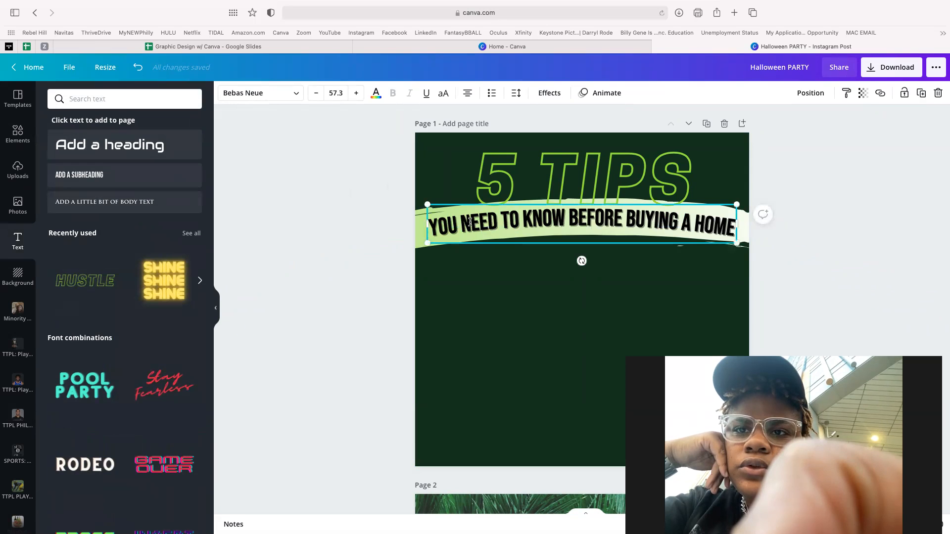
# - Add a body text box low on page 1 and type 'TIP NUM' plus placeholder text
pyautogui.click(99, 202)
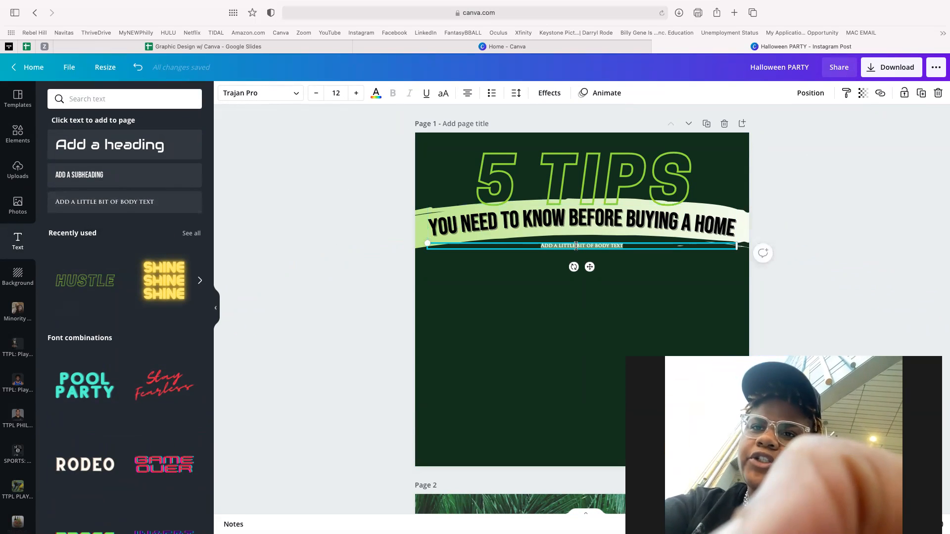
pyautogui.moveTo(577, 246); pyautogui.dragTo(555, 304)
pyautogui.click(555, 302)
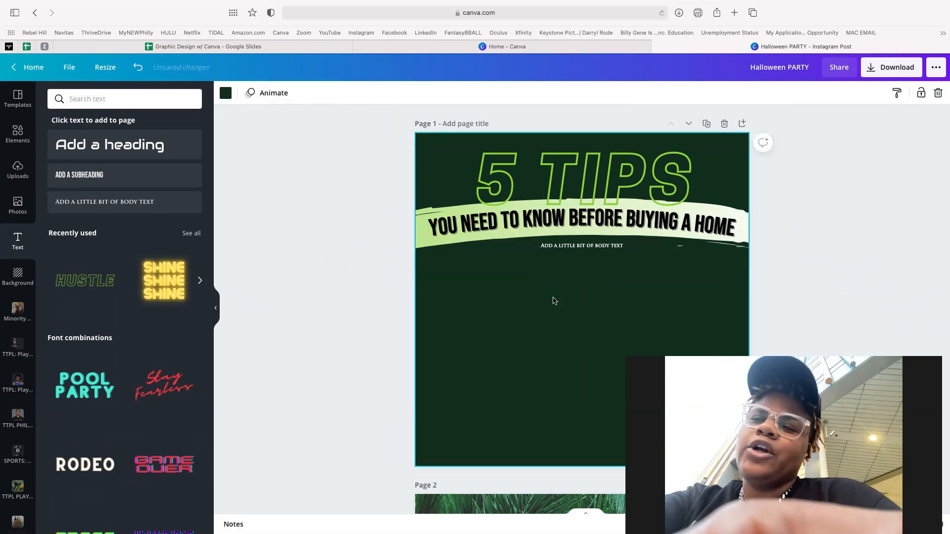
pyautogui.click(567, 246)
pyautogui.moveTo(567, 246); pyautogui.dragTo(571, 341)
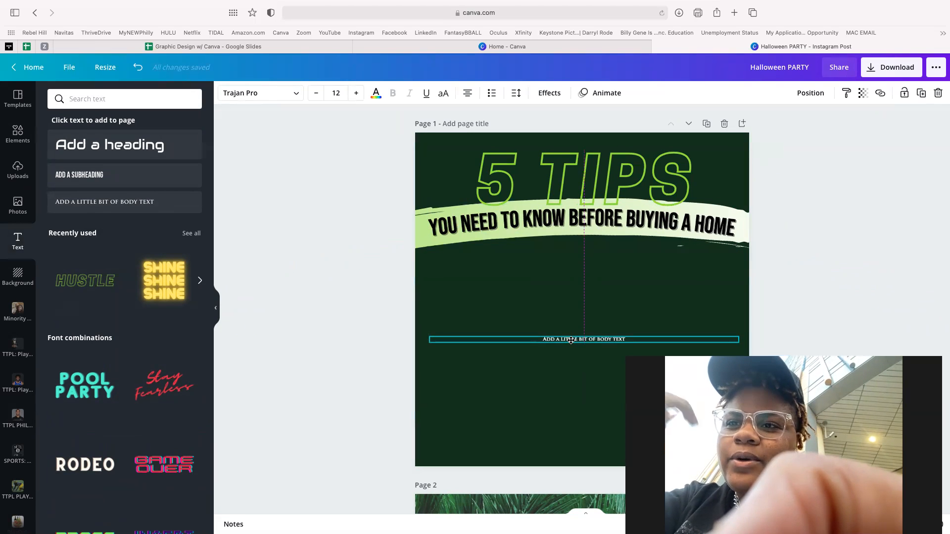
pyautogui.press('super+a')
pyautogui.click(601, 331)
pyautogui.click(591, 341)
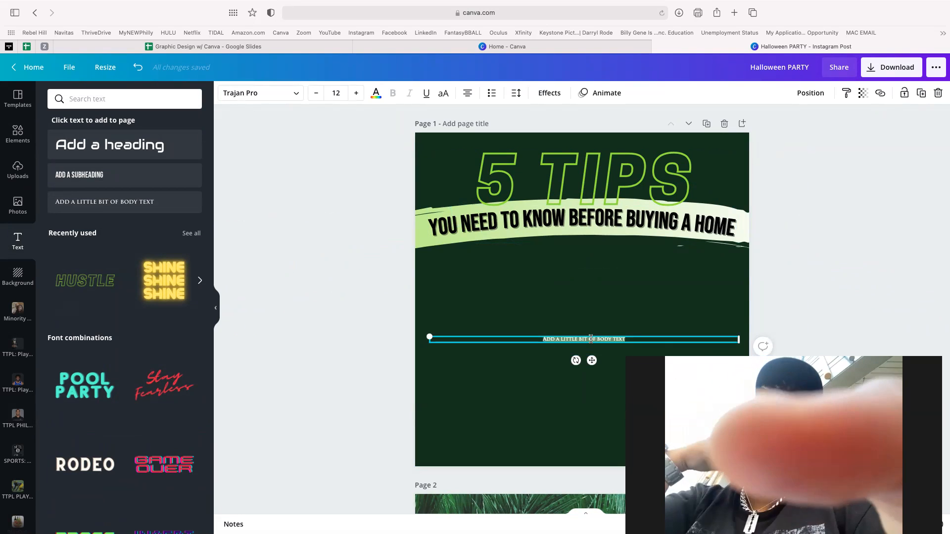
pyautogui.write('TIP NUMBERING IS B')
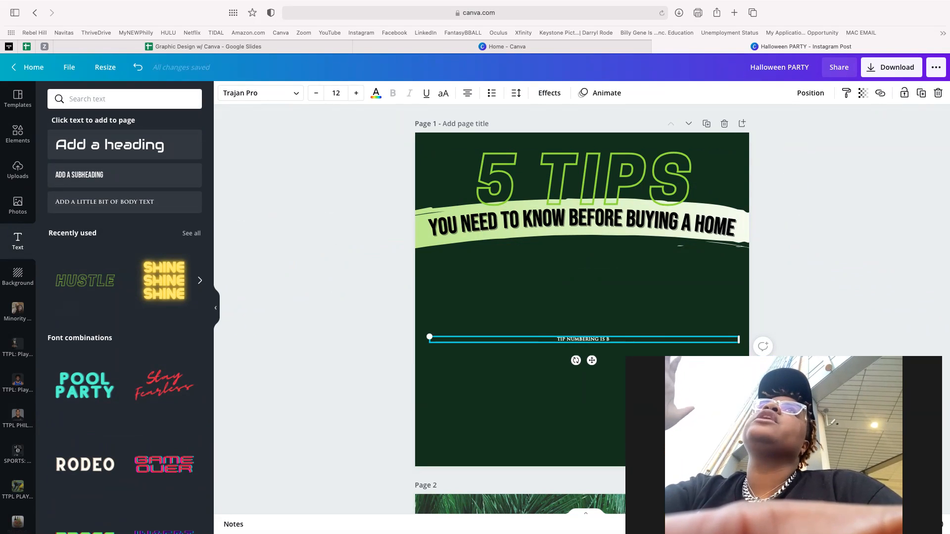
pyautogui.write('wfnivwvno2rofc n jfh')
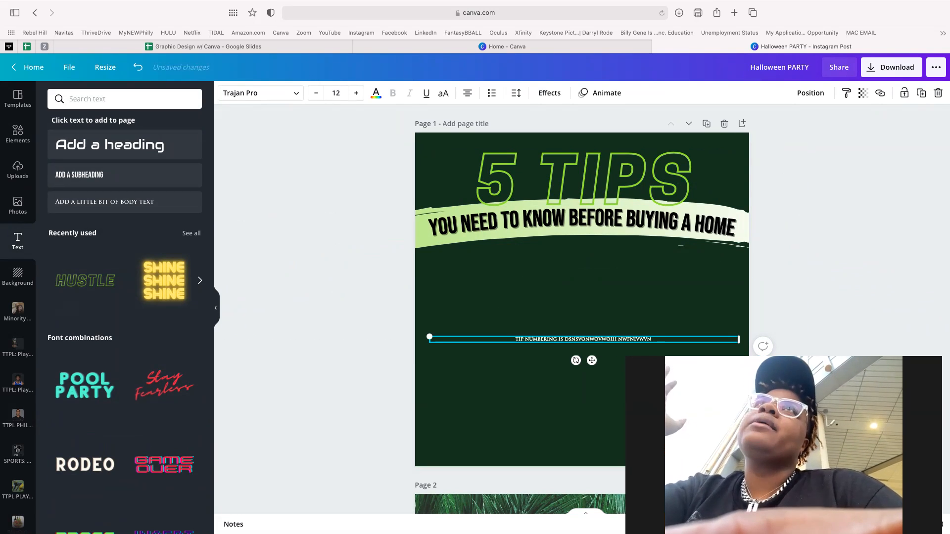
pyautogui.write('. wk nnpnw cpnepn')
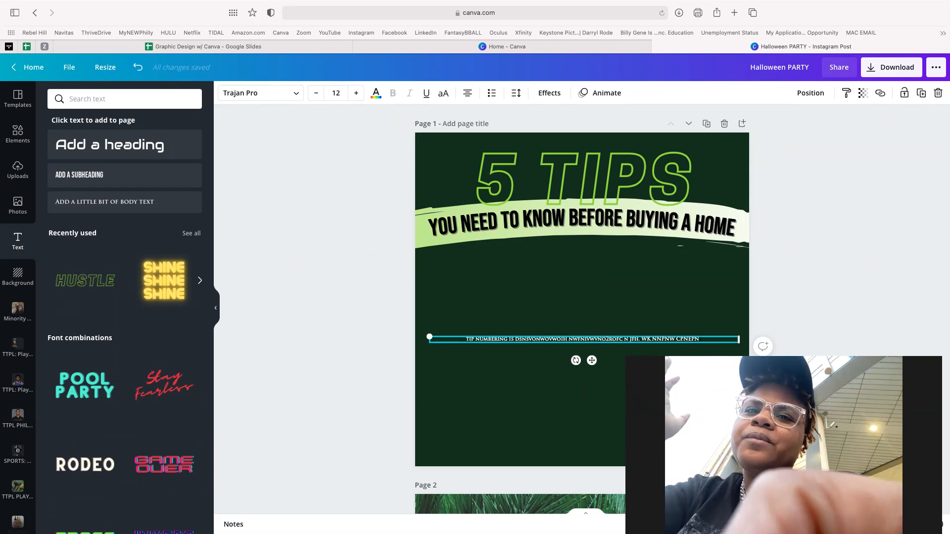
# - Set the tip text to Norwester in a wrapped box, enlarged to about 55
pyautogui.press('super+a')
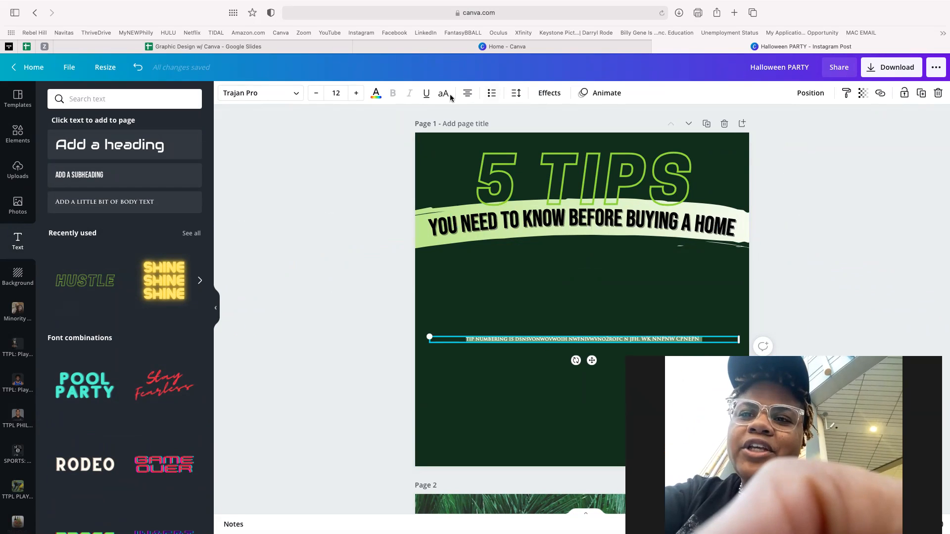
pyautogui.click(337, 92)
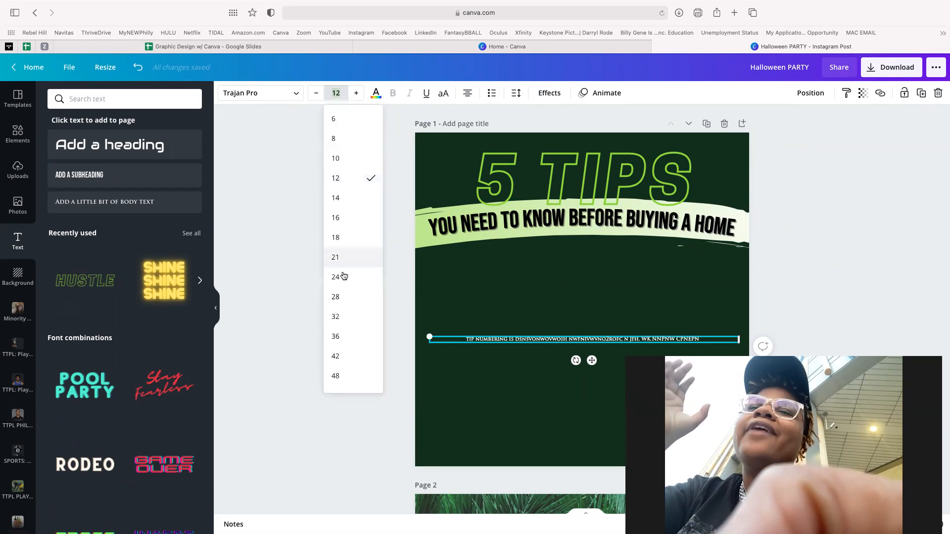
pyautogui.click(340, 321)
pyautogui.moveTo(428, 362); pyautogui.dragTo(542, 371)
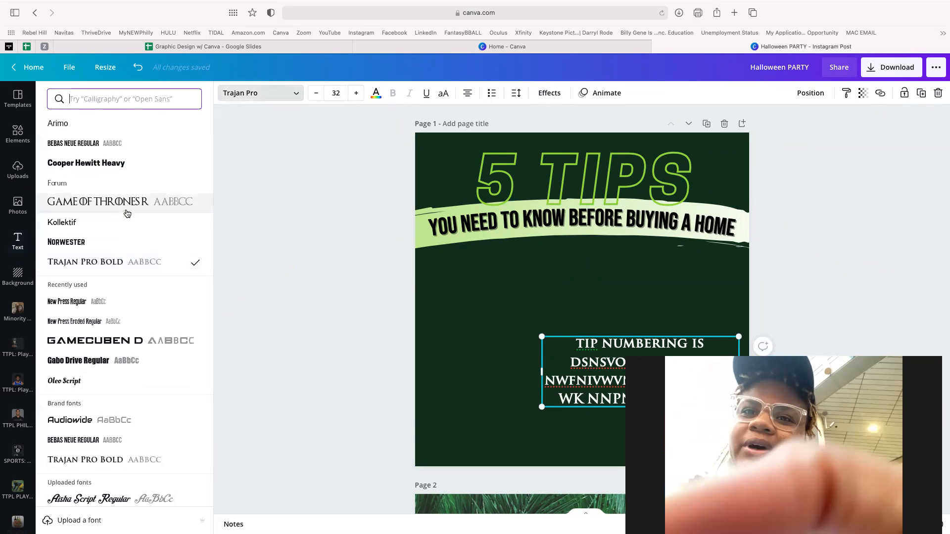
pyautogui.click(87, 245)
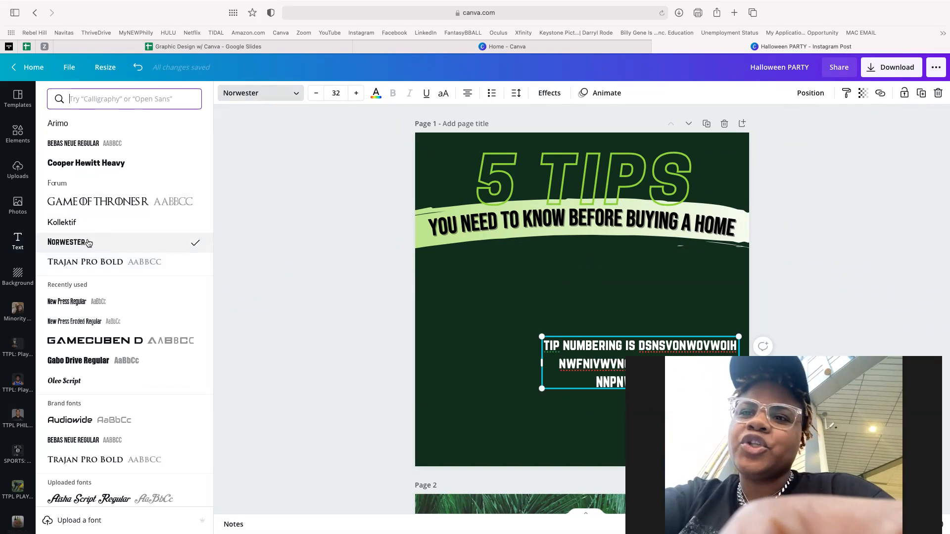
pyautogui.moveTo(542, 387); pyautogui.dragTo(563, 370)
pyautogui.moveTo(504, 440); pyautogui.dragTo(485, 458)
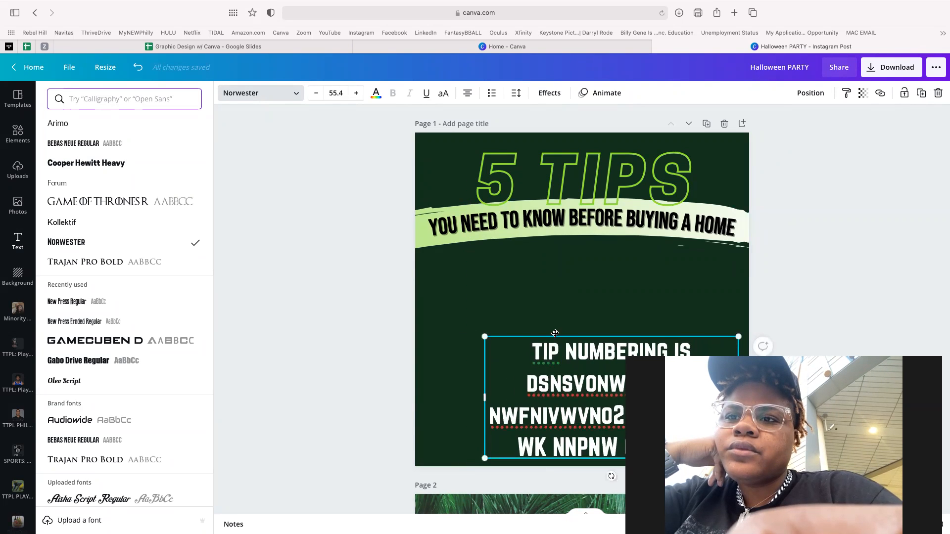
# - Move the tip text block higher on the page and left-align its lines
pyautogui.moveTo(558, 341); pyautogui.dragTo(556, 294)
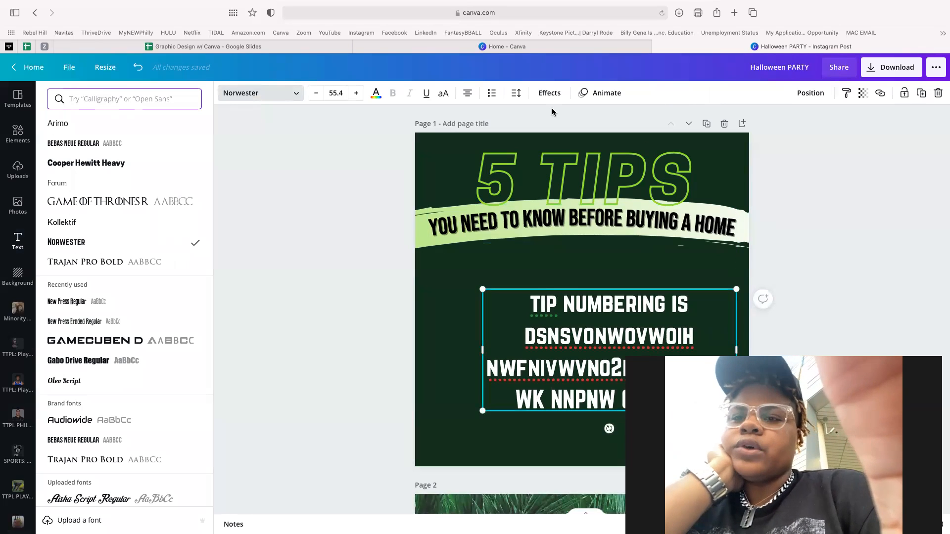
pyautogui.click(468, 94)
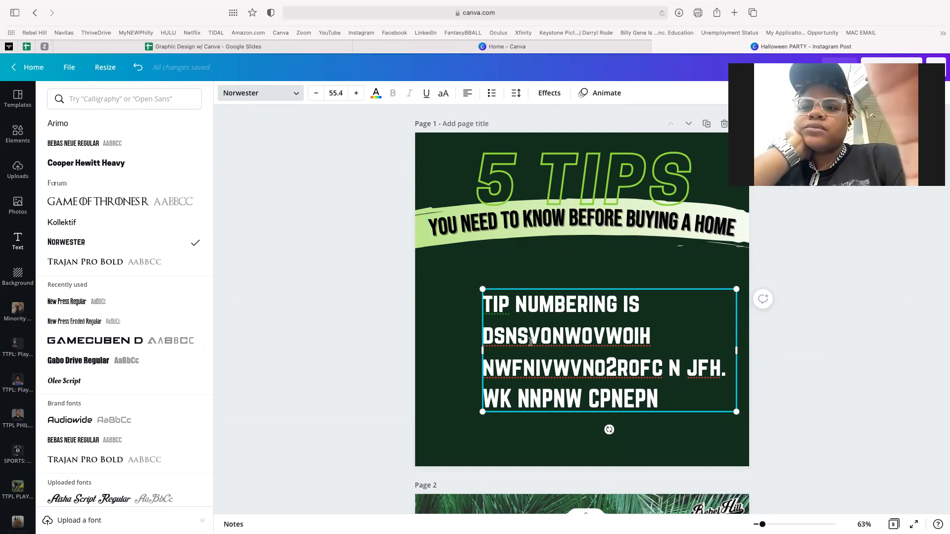
pyautogui.click(18, 241)
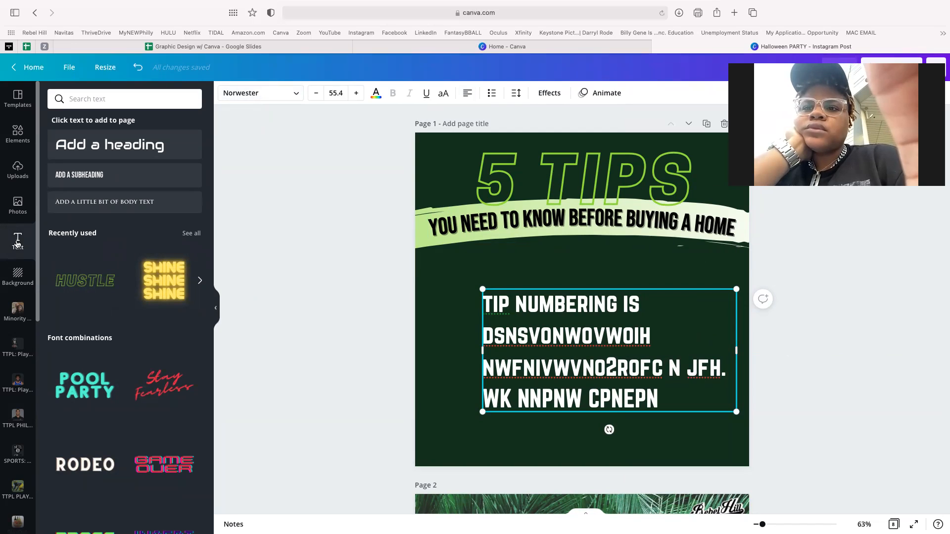
pyautogui.click(17, 133)
# - Search Elements for 'ONE', place a small gold balloon 1 beside the tip text, and duplicate the page
pyautogui.click(90, 100)
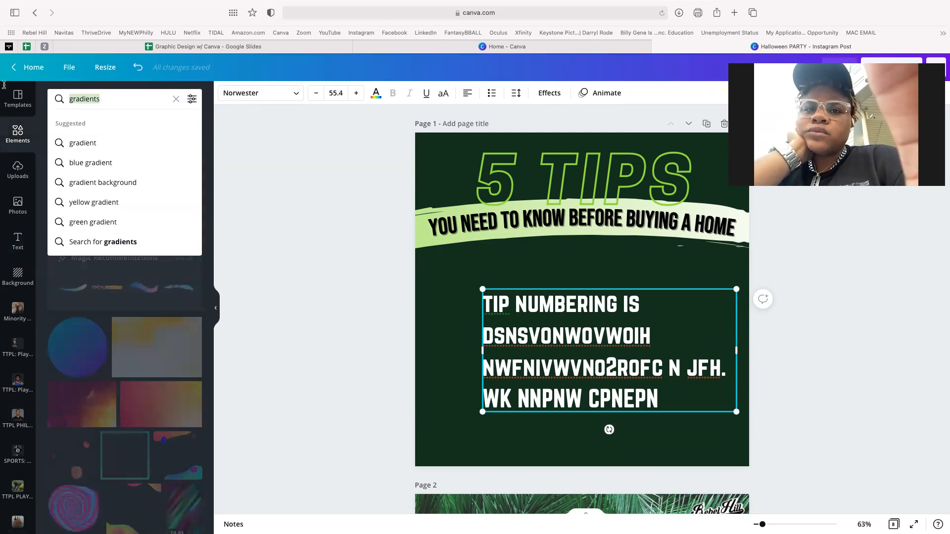
pyautogui.write('ONE')
pyautogui.press('Return')
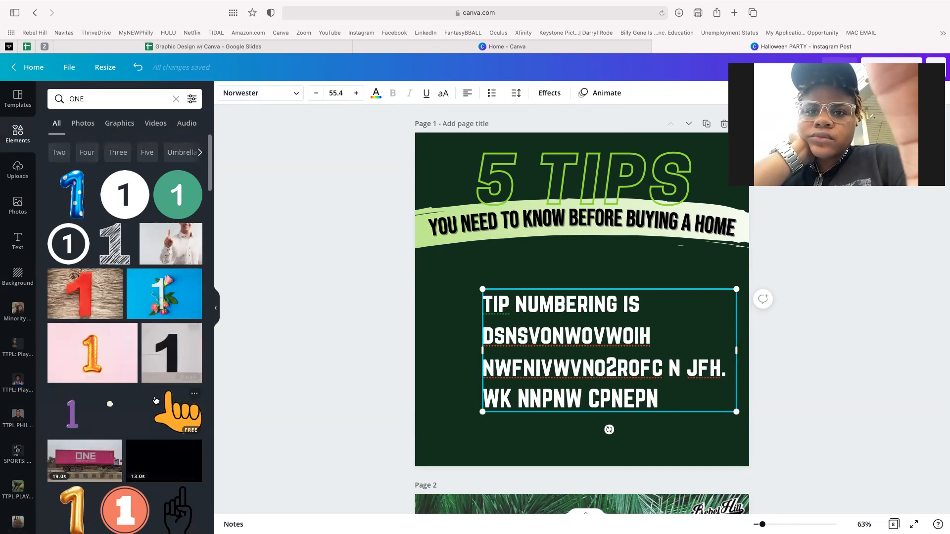
pyautogui.scroll(-2, 155, 401)
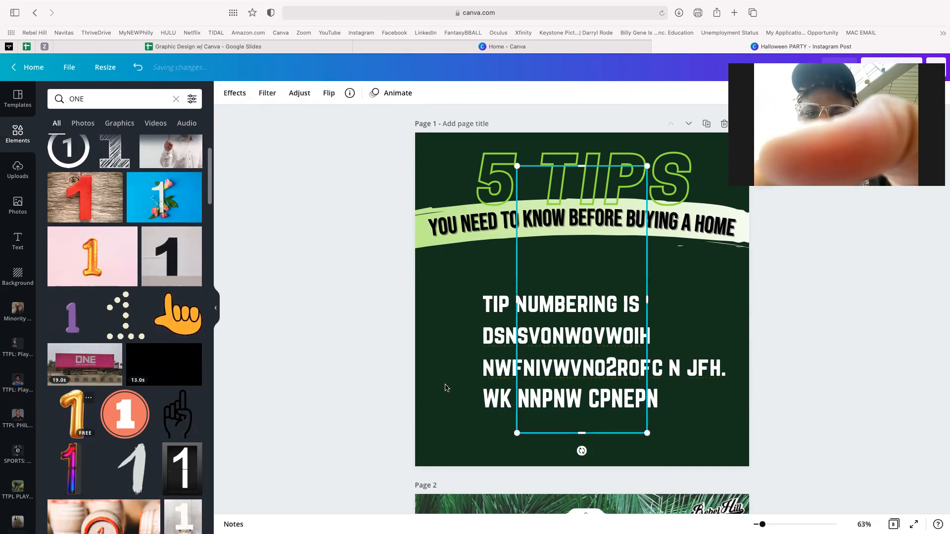
pyautogui.moveTo(564, 267); pyautogui.dragTo(545, 393)
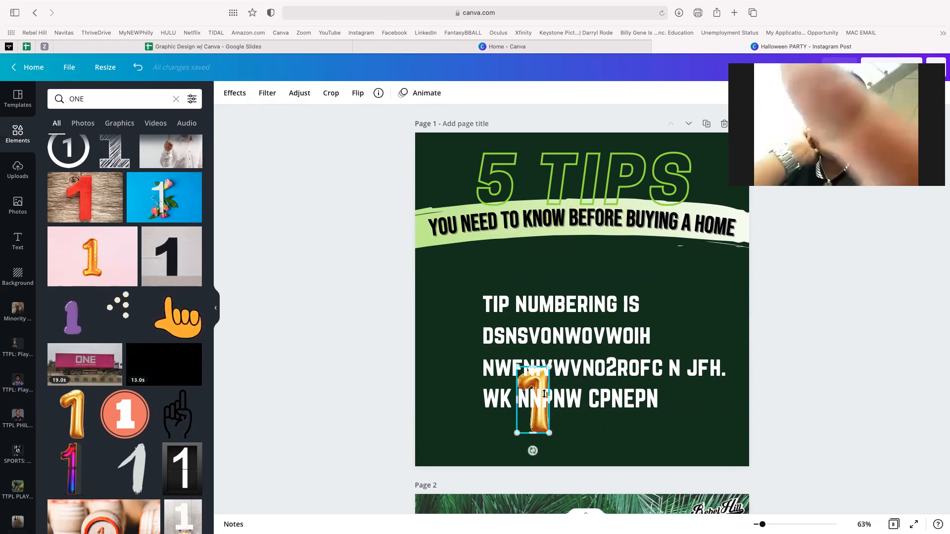
pyautogui.moveTo(540, 429); pyautogui.dragTo(462, 349)
pyautogui.click(553, 384)
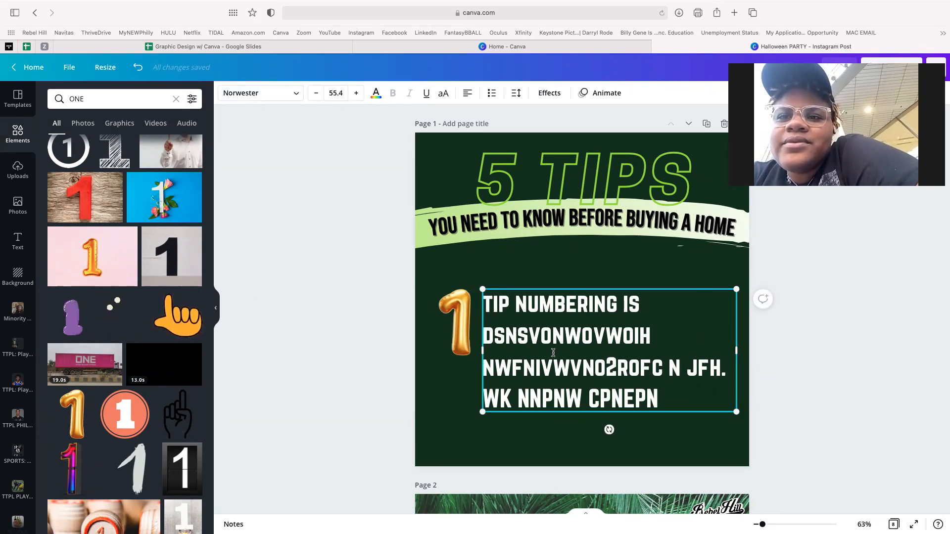
pyautogui.click(707, 124)
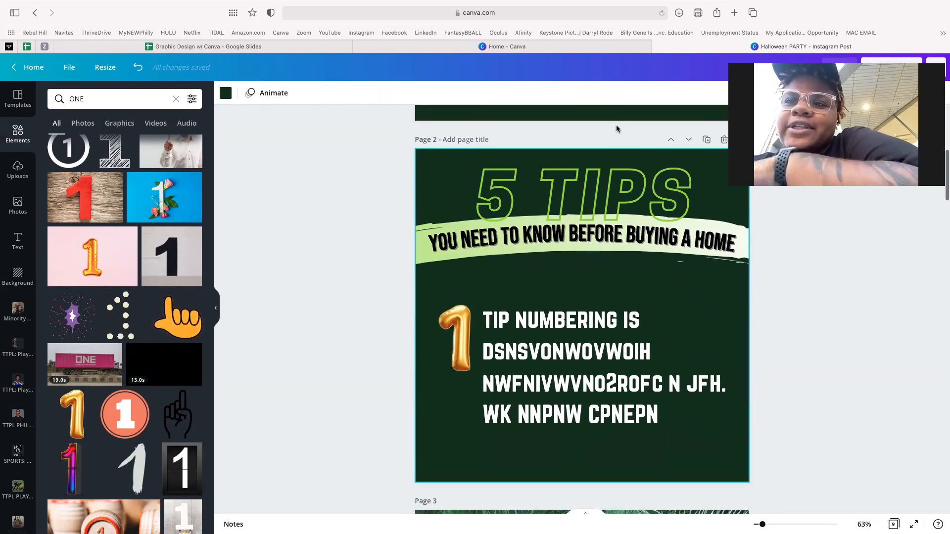
# - Search 'TWO' and replace page 2's gold 1 with a small gold balloon 2 beside the tip text
pyautogui.doubleClick(90, 101)
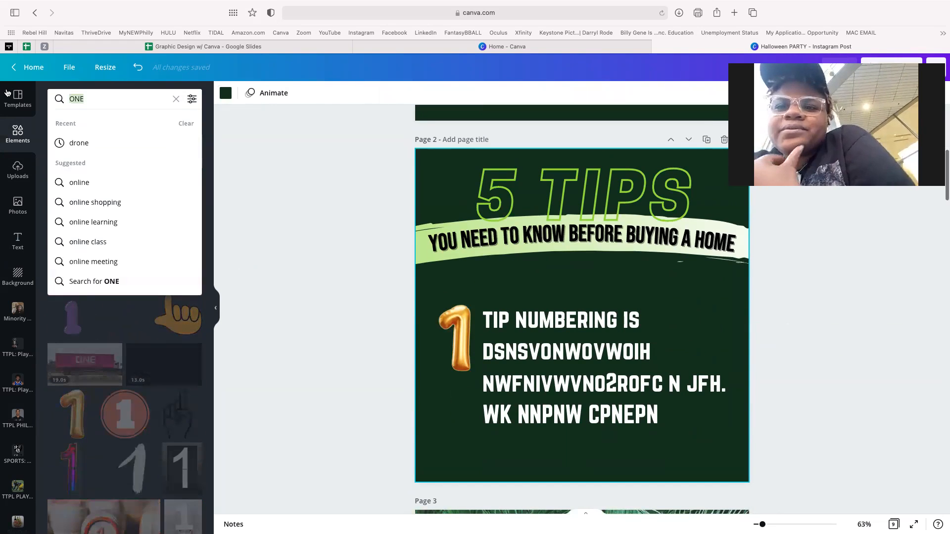
pyautogui.write('TWO')
pyautogui.press('Return')
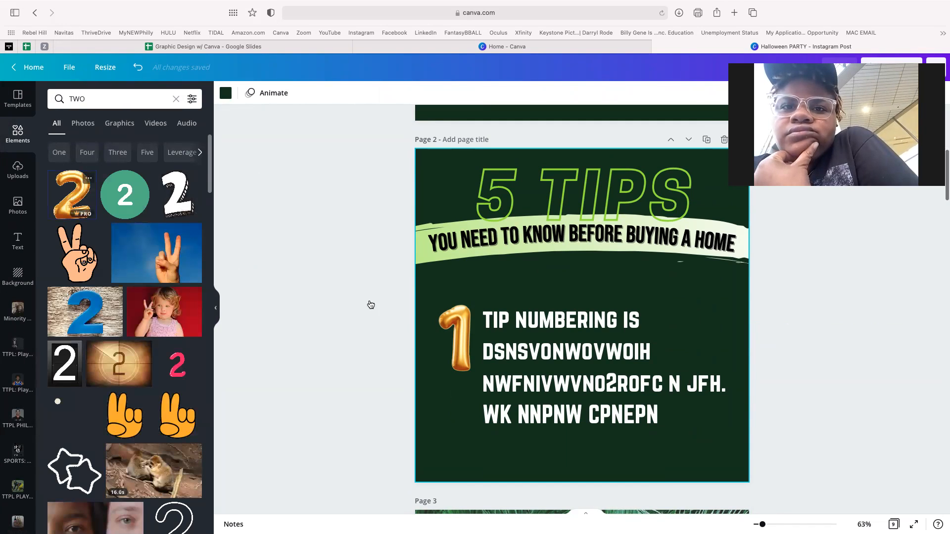
pyautogui.click(455, 338)
pyautogui.press('Delete')
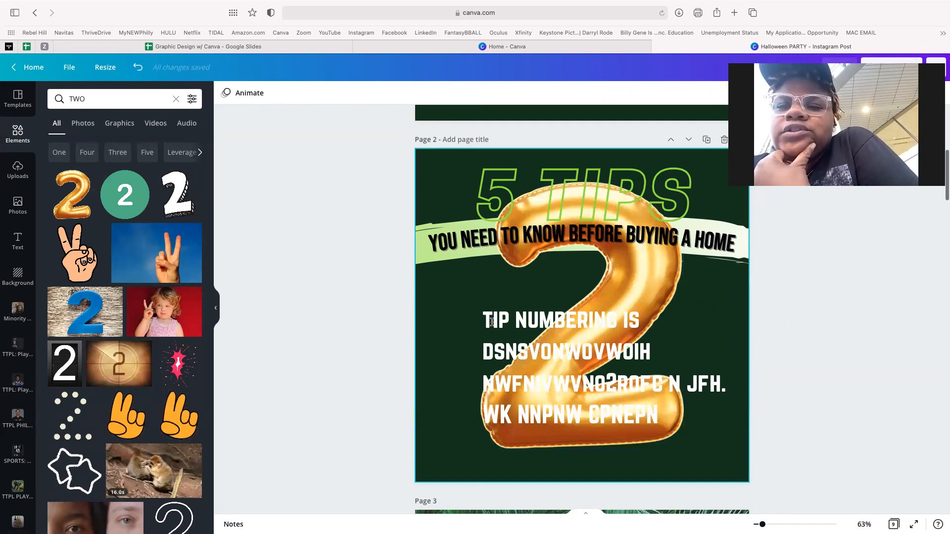
pyautogui.click(492, 322)
pyautogui.moveTo(588, 239); pyautogui.dragTo(537, 375)
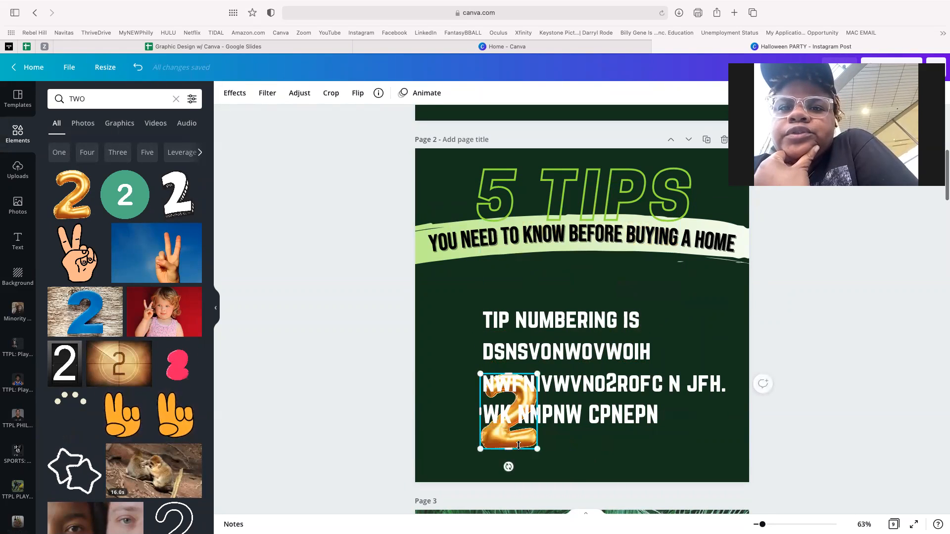
pyautogui.moveTo(503, 442); pyautogui.dragTo(452, 353)
pyautogui.press('super+z')
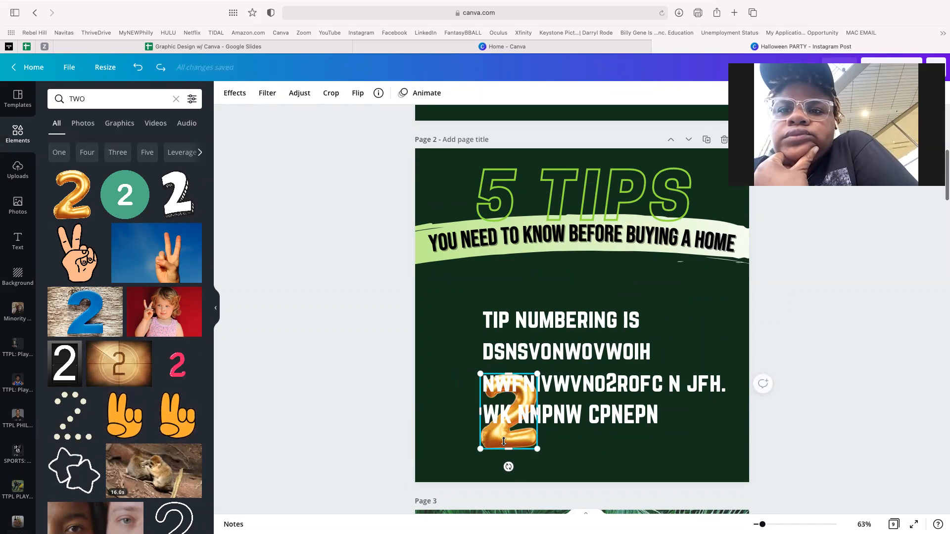
pyautogui.moveTo(499, 401); pyautogui.dragTo(448, 333)
pyautogui.moveTo(468, 373); pyautogui.dragTo(458, 354)
# - Select page 2's tip text, then the review text box on page 3
pyautogui.click(591, 379)
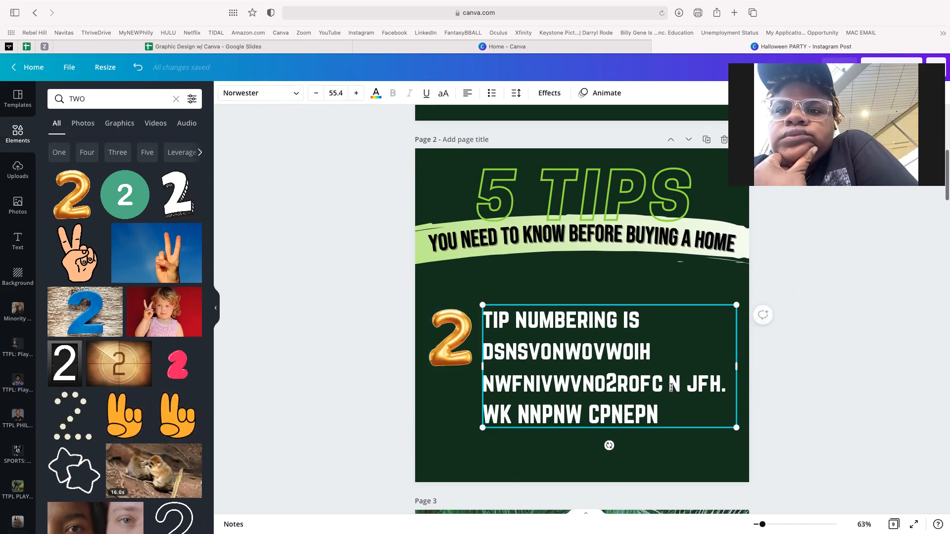
pyautogui.scroll(-5, 618, 371)
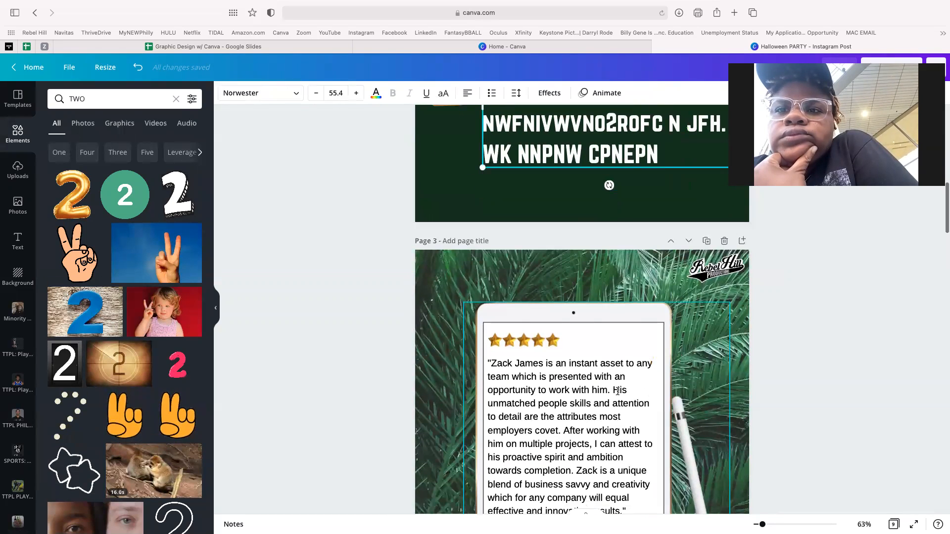
pyautogui.click(609, 389)
# - Copy the review's first sentence from page 3 and paste it over page 2's tip text
pyautogui.moveTo(611, 390); pyautogui.dragTo(492, 365)
pyautogui.hotkey('ctrl', 'c')
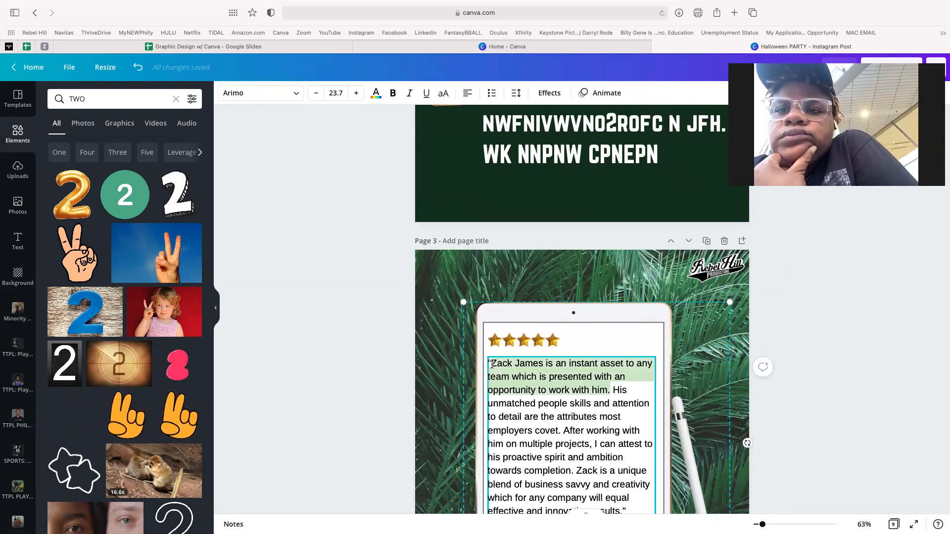
pyautogui.scroll(4, 492, 364)
pyautogui.click(523, 294)
pyautogui.hotkey('ctrl', 'a')
pyautogui.hotkey('ctrl', 'v')
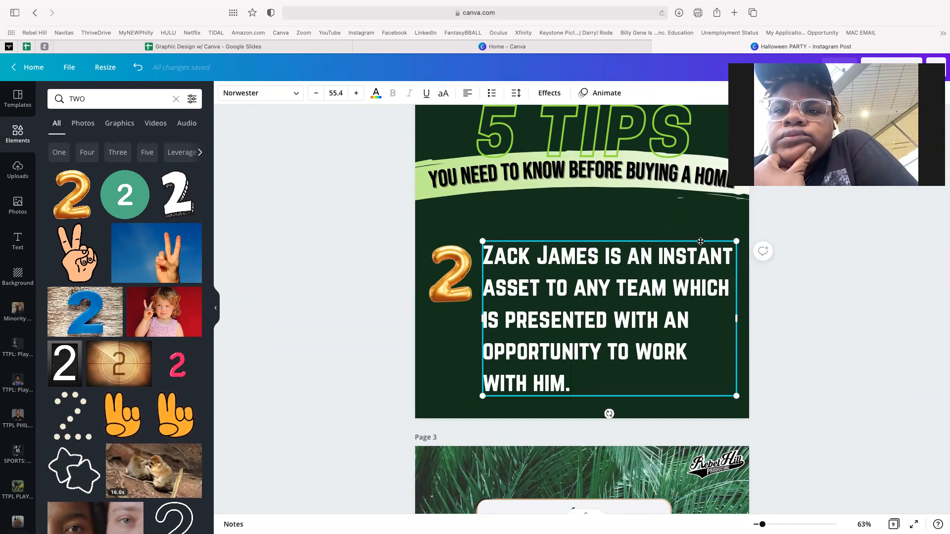
# - Set the pasted tip text to size 48 and narrow its box so the lines rewrap
pyautogui.click(317, 97)
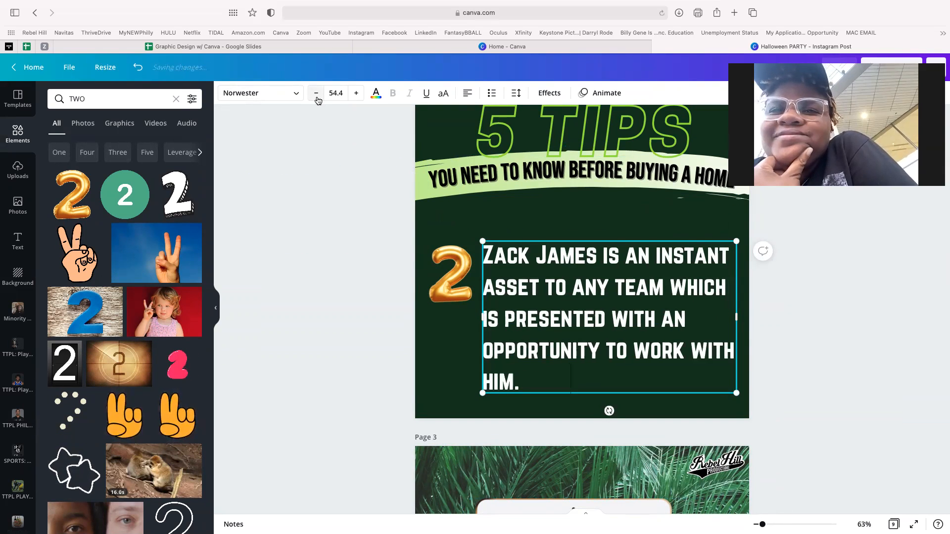
pyautogui.click(316, 97)
pyautogui.click(317, 97)
pyautogui.click(317, 97)
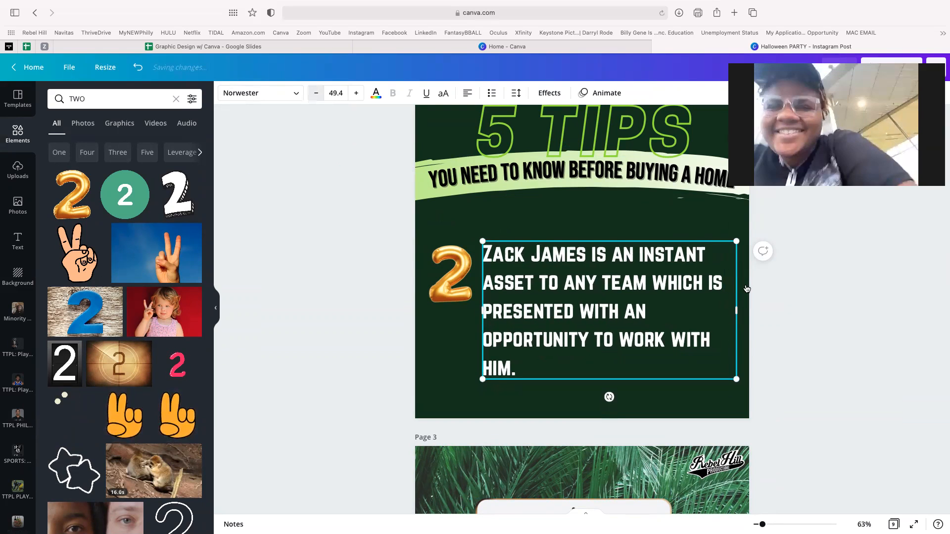
pyautogui.click(735, 304)
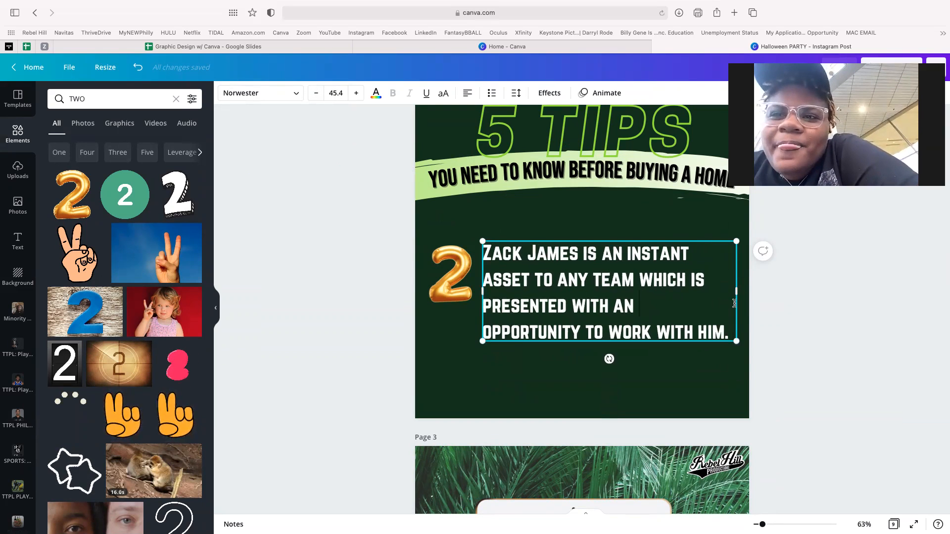
pyautogui.moveTo(737, 291); pyautogui.dragTo(719, 289)
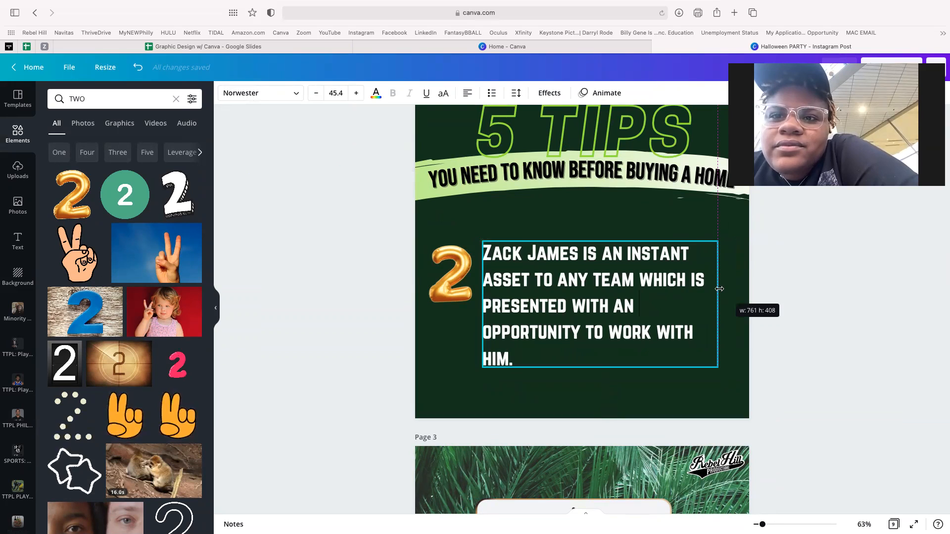
pyautogui.click(336, 93)
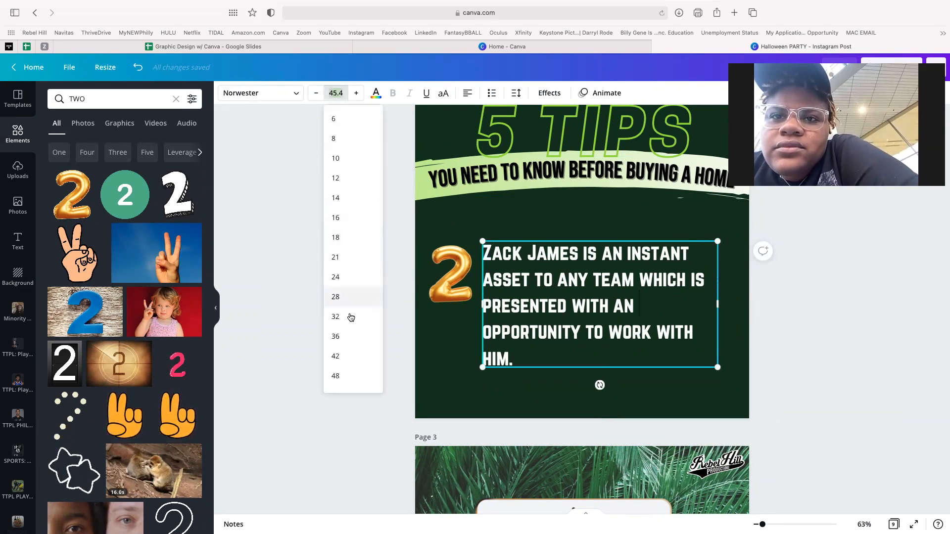
pyautogui.scroll(-2, 346, 356)
pyautogui.click(336, 362)
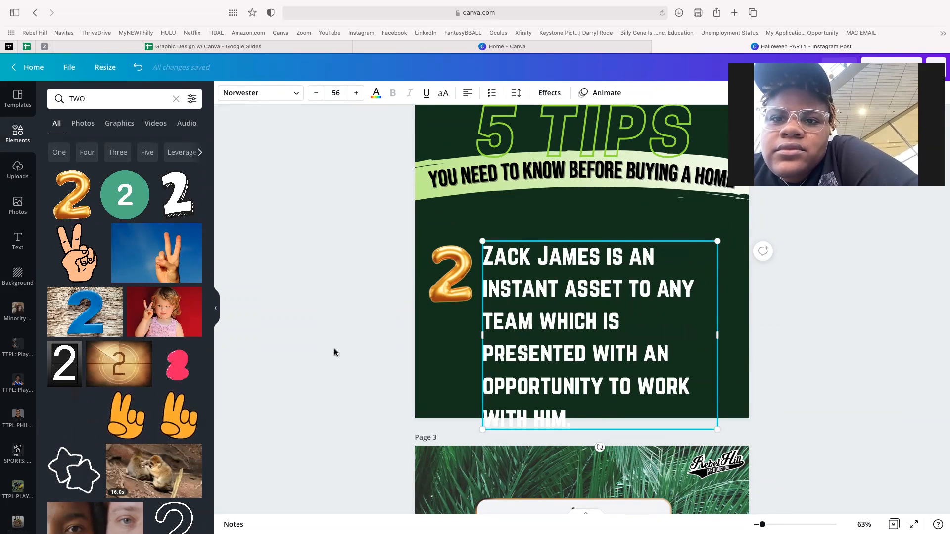
pyautogui.click(337, 92)
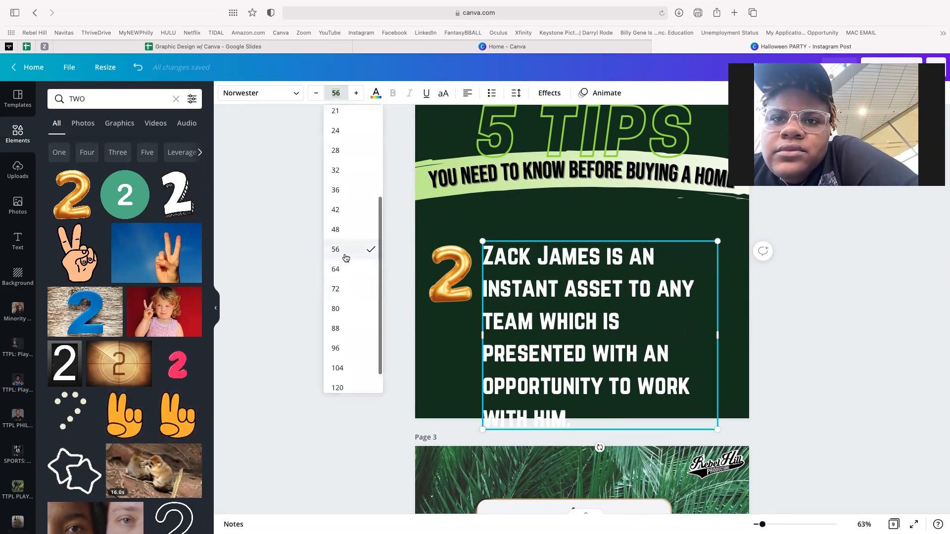
pyautogui.click(341, 231)
# - Nudge the tip text and gold 2 balloon so they sit neatly side by side
pyautogui.click(314, 272)
pyautogui.scroll(3, 315, 272)
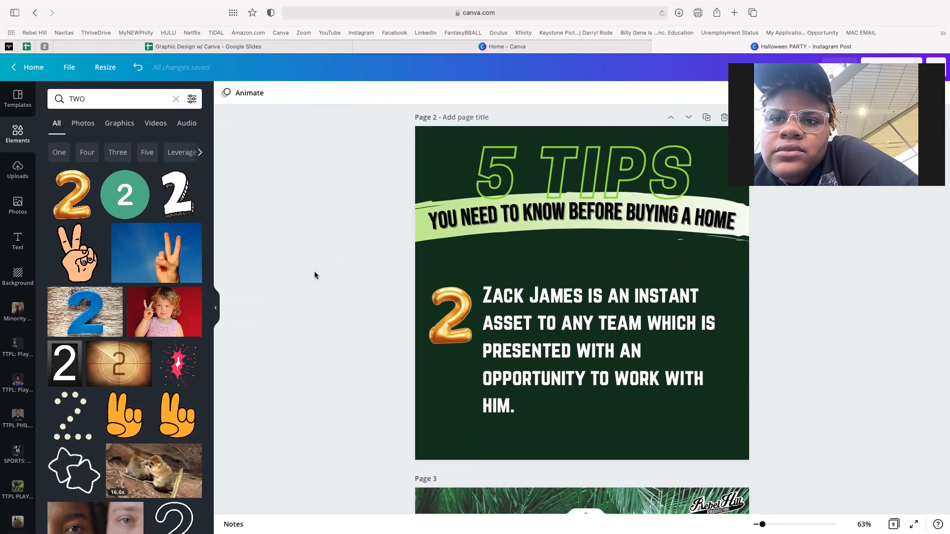
pyautogui.moveTo(573, 357); pyautogui.dragTo(585, 357)
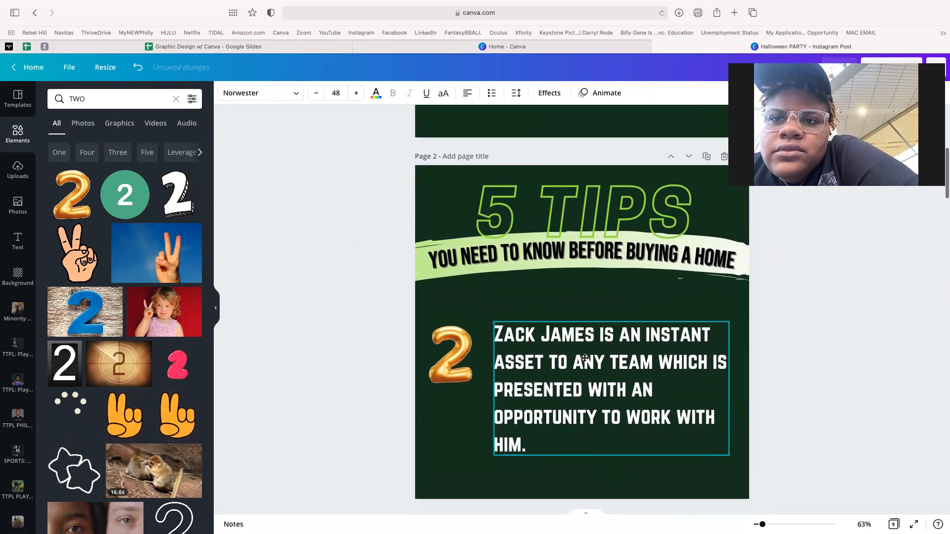
pyautogui.click(466, 351)
pyautogui.moveTo(466, 352); pyautogui.dragTo(468, 349)
pyautogui.click(543, 353)
pyautogui.moveTo(543, 354); pyautogui.dragTo(535, 354)
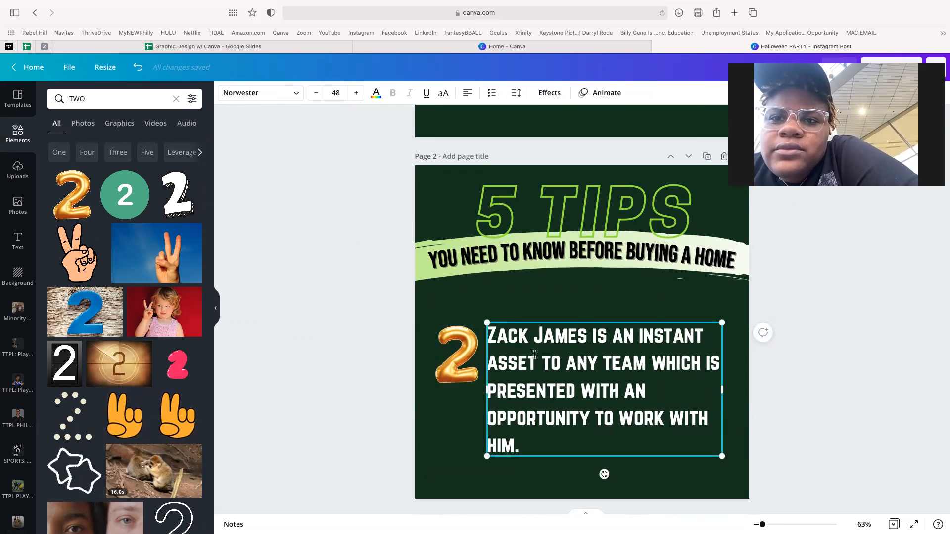